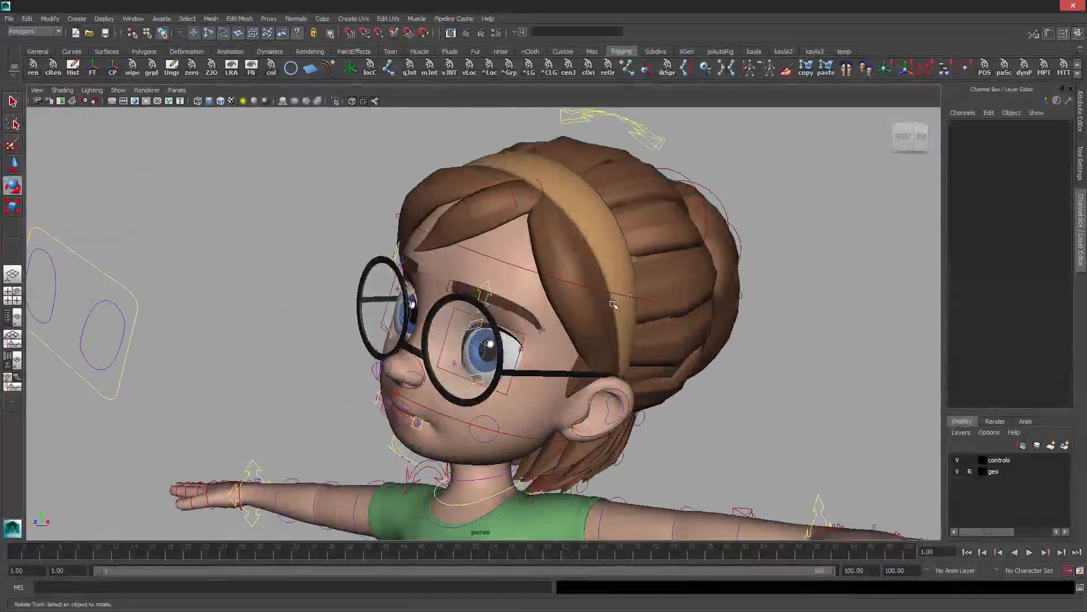
Try rotating headTop_CON slightly on every axis, moving it about -4.1 in X and scaling it, and undo all three changes
{"action": "left_click", "coordinate": [536, 273]}
{"action": "left_click_drag", "start_coordinate": [537, 273], "coordinate": [555, 255]}
{"action": "key", "text": "w"}
{"action": "left_click_drag", "start_coordinate": [530, 386], "coordinate": [502, 376]}
{"action": "key", "text": "r"}
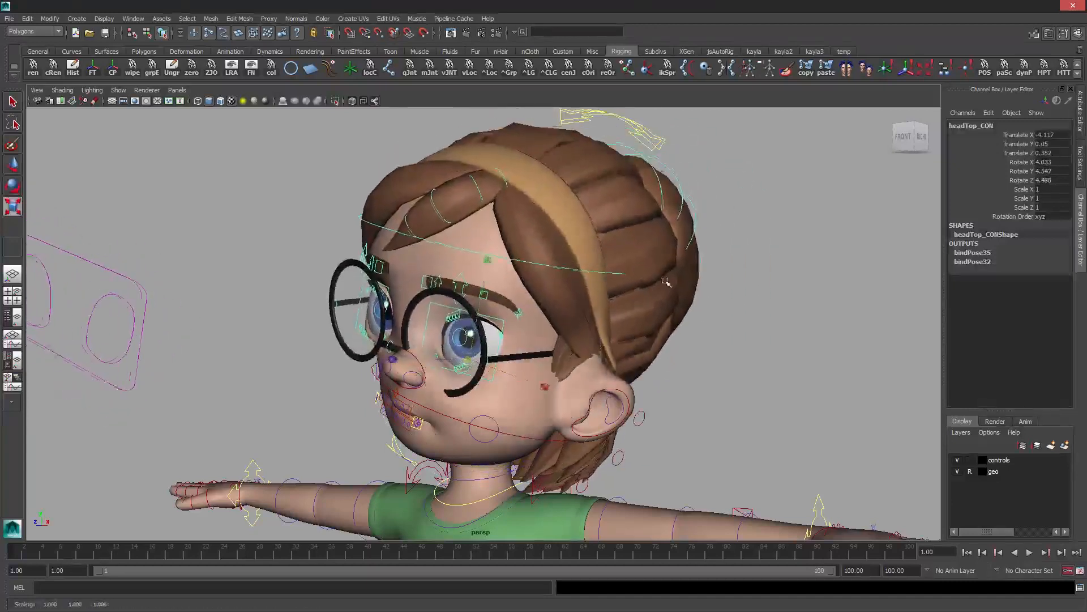
{"action": "left_click_drag", "start_coordinate": [612, 286], "coordinate": [689, 278]}
{"action": "key", "text": "ctrl+z"}
{"action": "key", "text": "ctrl+z"}
{"action": "key", "text": "ctrl+z"}
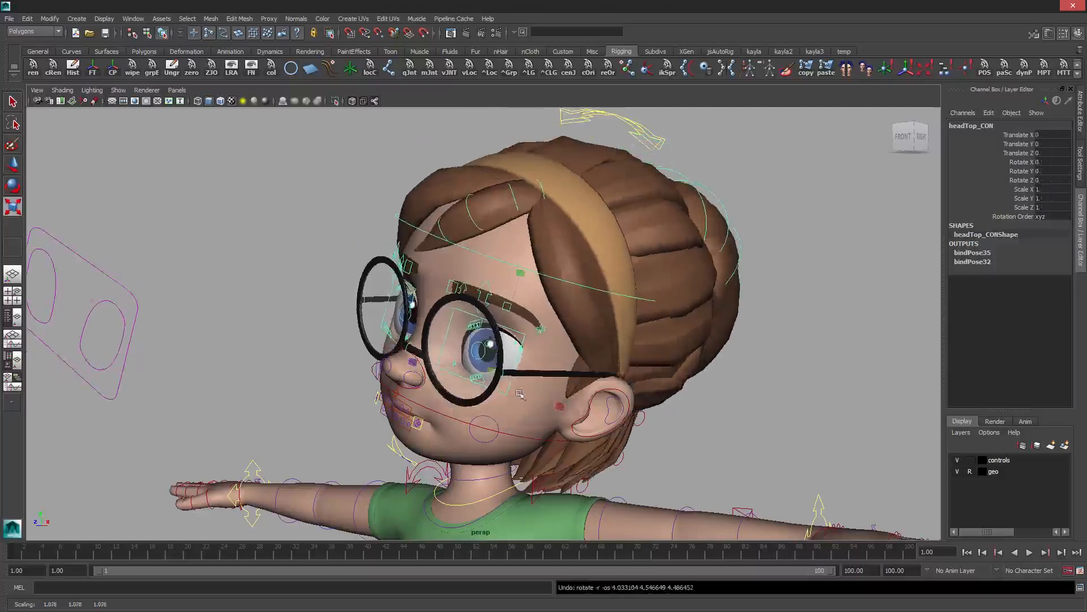
Rotate the lower head with headBottom_CON by about -2 degrees in X, 8 in Y and 13 in Z
{"action": "key", "text": "e"}
{"action": "left_click", "coordinate": [581, 339]}
{"action": "left_click_drag", "start_coordinate": [501, 424], "coordinate": [504, 419]}
{"action": "key", "text": "q"}
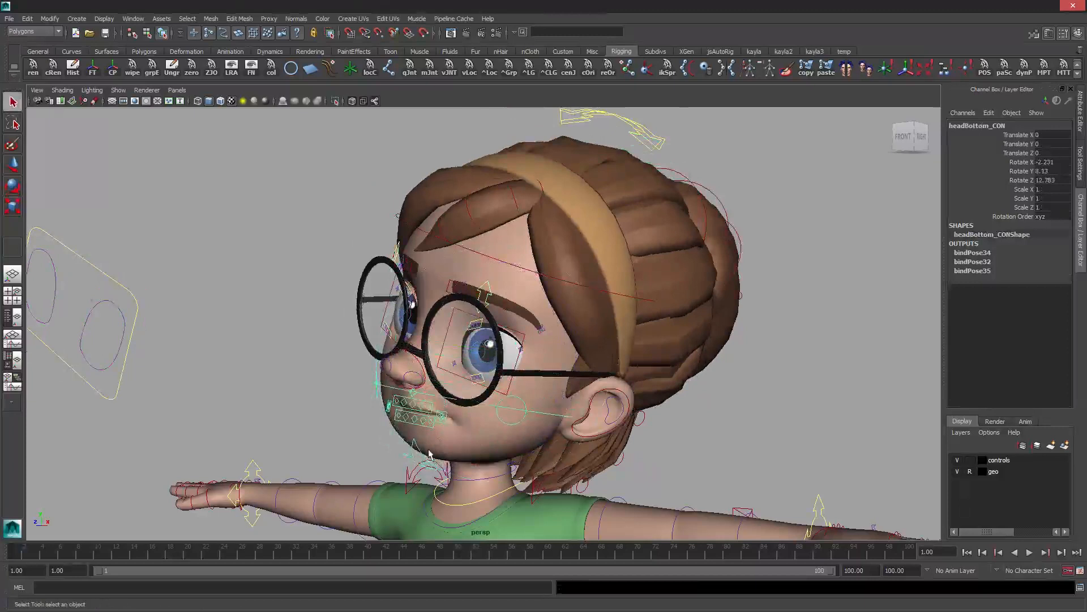
Open the mouth by rotating the jaw_CON control about 20 degrees in X
{"action": "left_click", "coordinate": [417, 445]}
{"action": "key", "text": "e"}
{"action": "mouse_move", "coordinate": [445, 364]}
{"action": "left_mouse_down"}
{"action": "mouse_move", "coordinate": [427, 391]}
{"action": "mouse_move", "coordinate": [432, 376]}
{"action": "left_mouse_up"}
{"action": "key", "text": "q"}
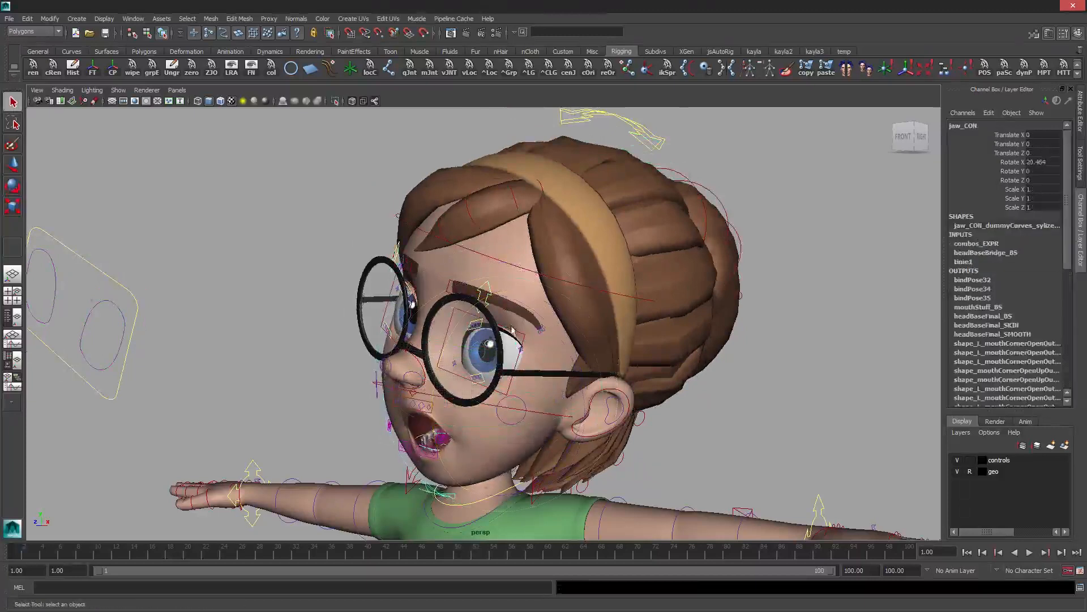
Try out the left eye control and the upper-head control with the move, rotate and scale tools
{"action": "left_click", "coordinate": [518, 334]}
{"action": "key", "text": "e"}
{"action": "left_click_drag", "start_coordinate": [518, 334], "coordinate": [548, 311], "text": "alt"}
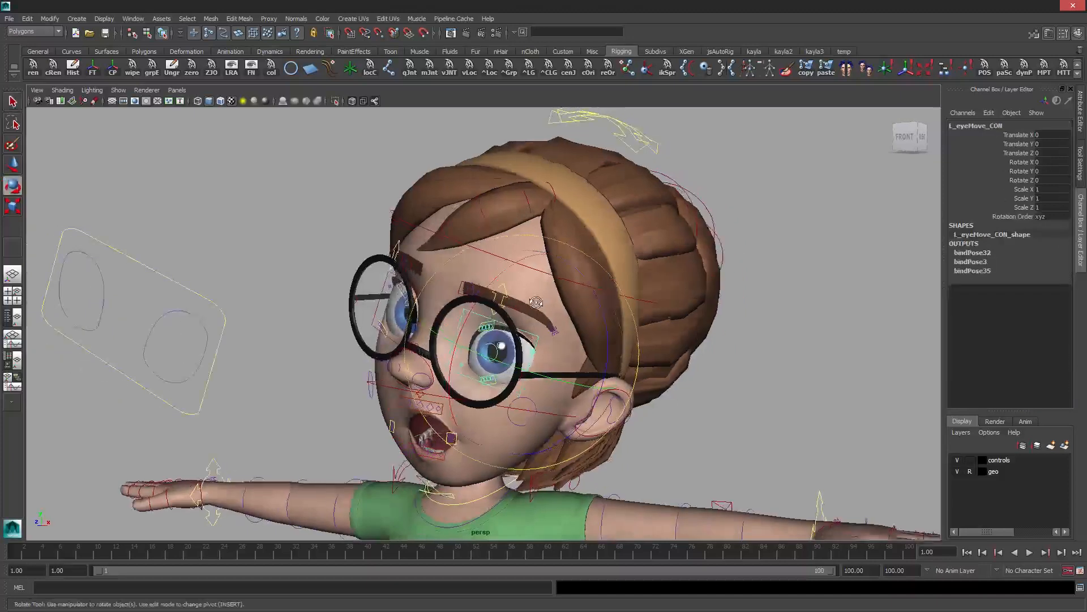
{"action": "key", "text": "w"}
{"action": "left_click", "coordinate": [535, 266]}
{"action": "key", "text": "r"}
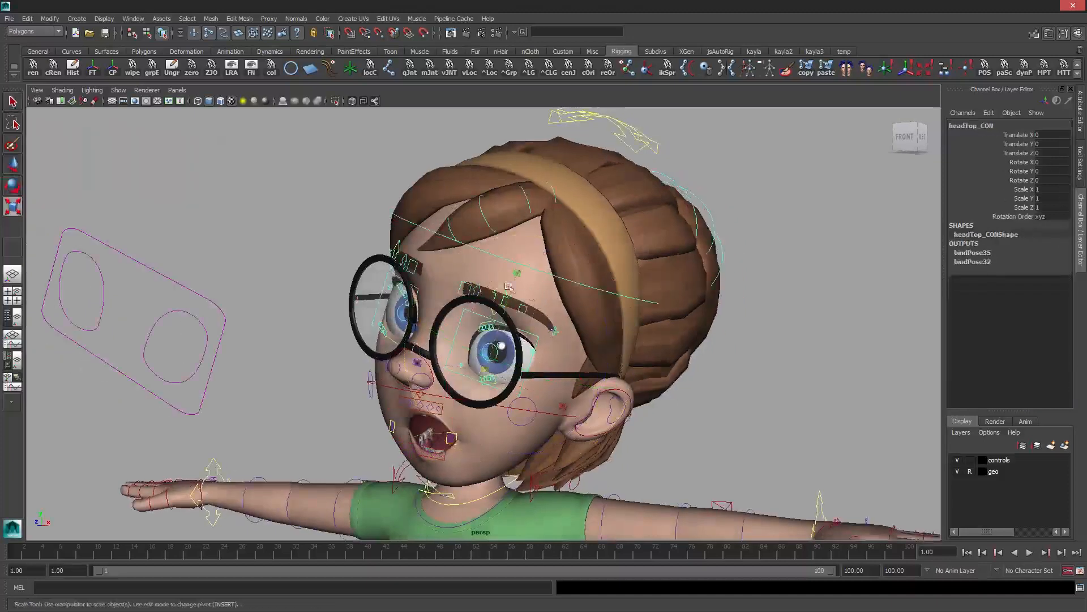
{"action": "key", "text": "e"}
{"action": "mouse_move", "coordinate": [521, 342]}
{"action": "left_mouse_down"}
{"action": "mouse_move", "coordinate": [510, 303]}
{"action": "mouse_move", "coordinate": [533, 336]}
{"action": "mouse_move", "coordinate": [549, 325]}
{"action": "mouse_move", "coordinate": [524, 338]}
{"action": "left_mouse_up"}
{"action": "key", "text": "w"}
{"action": "left_click", "coordinate": [486, 287]}
{"action": "key", "text": "r"}
{"action": "key", "text": "w"}
{"action": "mouse_move", "coordinate": [555, 380]}
{"action": "middle_mouse_down"}
{"action": "mouse_move", "coordinate": [528, 393]}
{"action": "mouse_move", "coordinate": [549, 385]}
{"action": "middle_mouse_up"}
{"action": "key", "text": "q"}
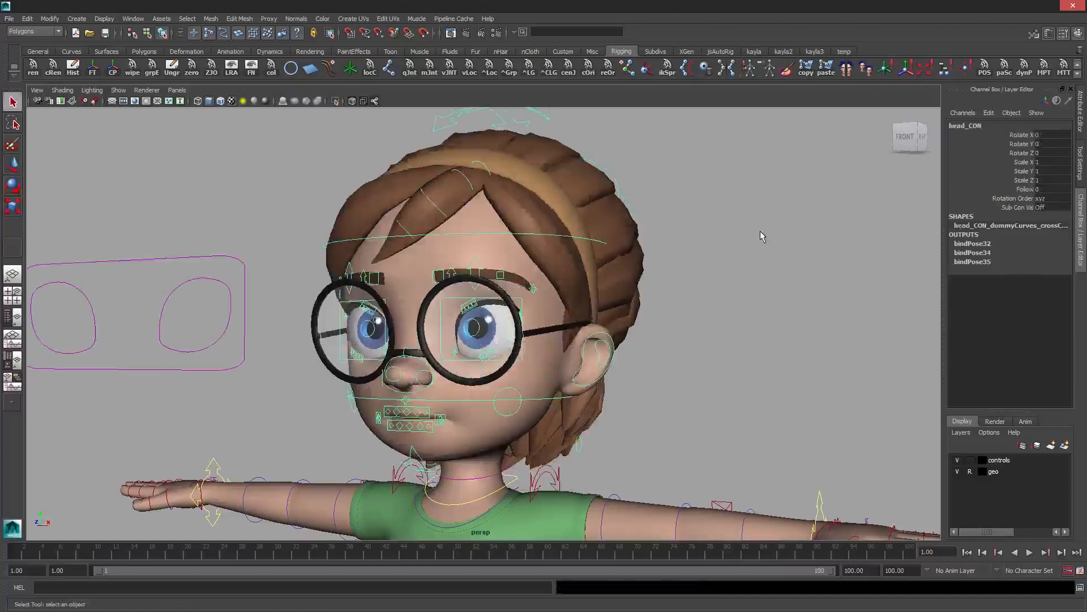
Tilt the lower face by rotating headBottom_CON about 14 degrees in X, -1 in Y and 29 in Z
{"action": "left_click", "coordinate": [710, 249]}
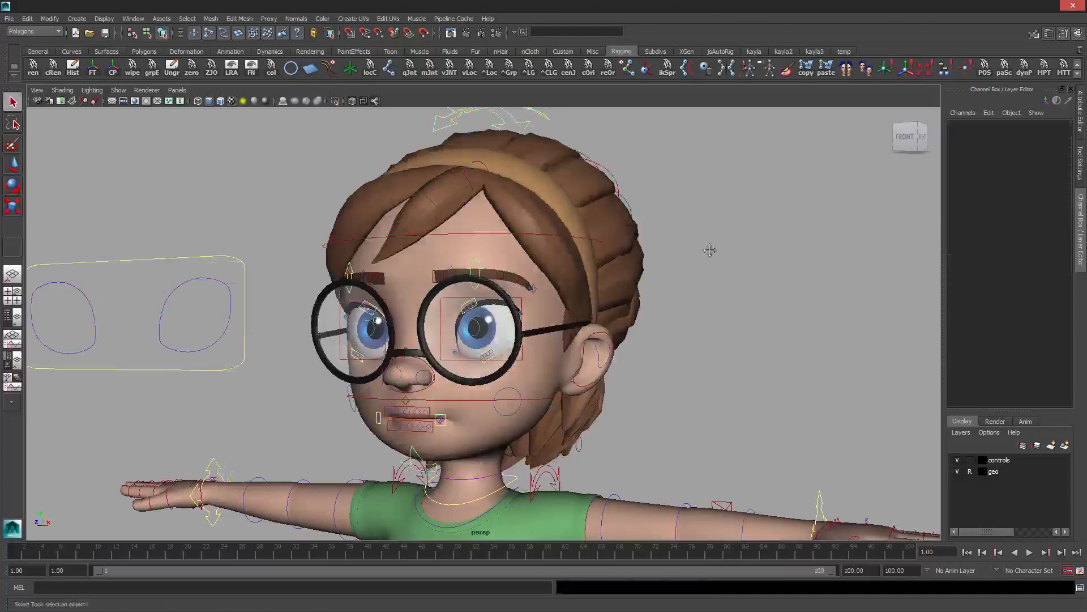
{"action": "left_click_drag", "start_coordinate": [710, 249], "coordinate": [765, 248], "text": "alt"}
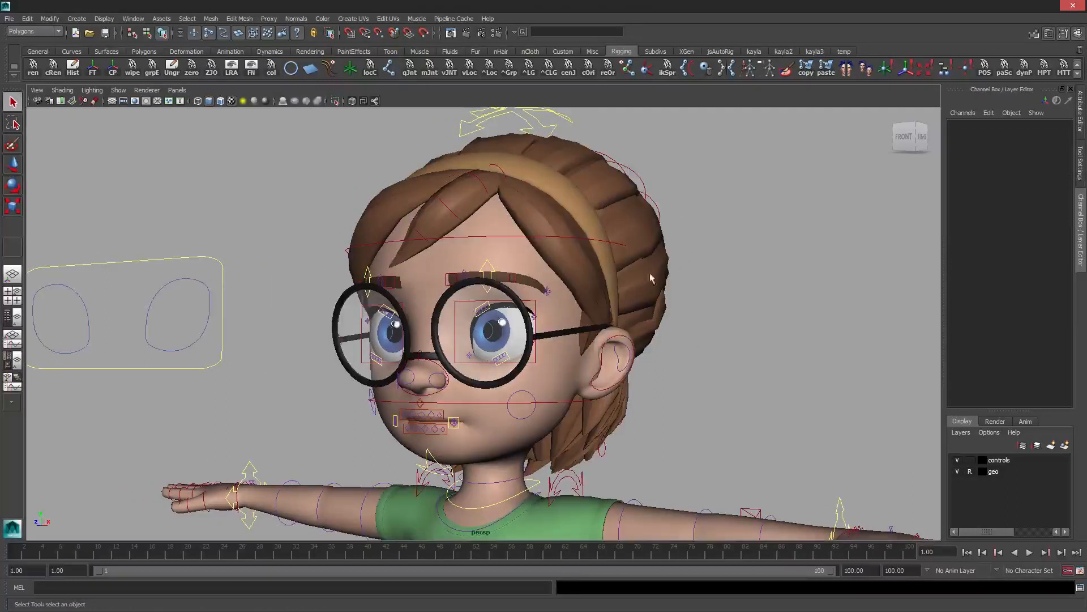
{"action": "middle_click_drag", "start_coordinate": [640, 307], "coordinate": [649, 246], "text": "alt"}
{"action": "right_click_drag", "start_coordinate": [617, 303], "coordinate": [653, 279], "text": "alt"}
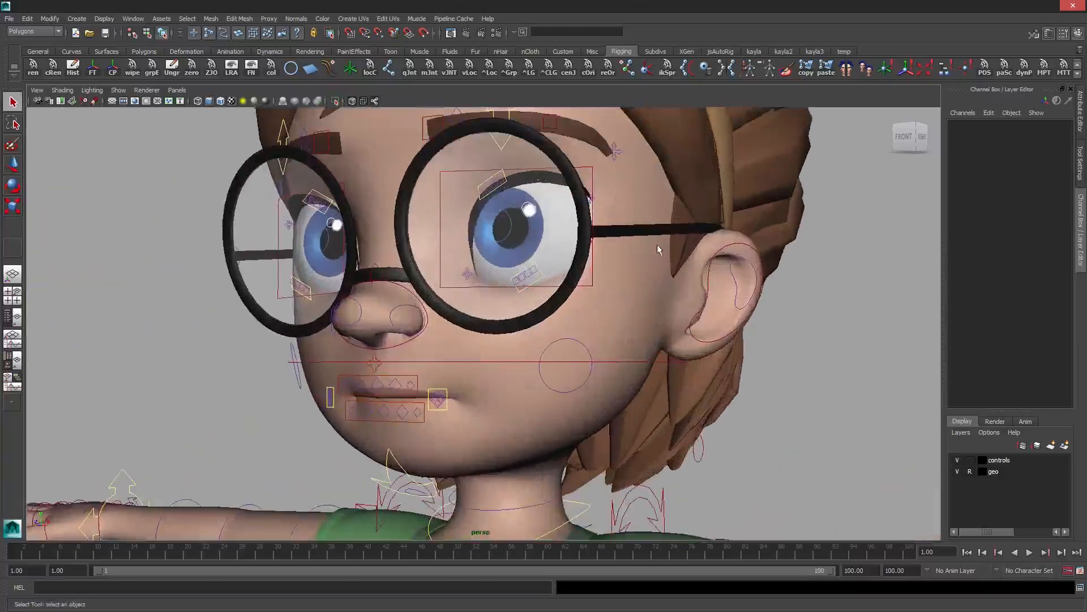
{"action": "middle_click_drag", "start_coordinate": [658, 250], "coordinate": [644, 222], "text": "alt"}
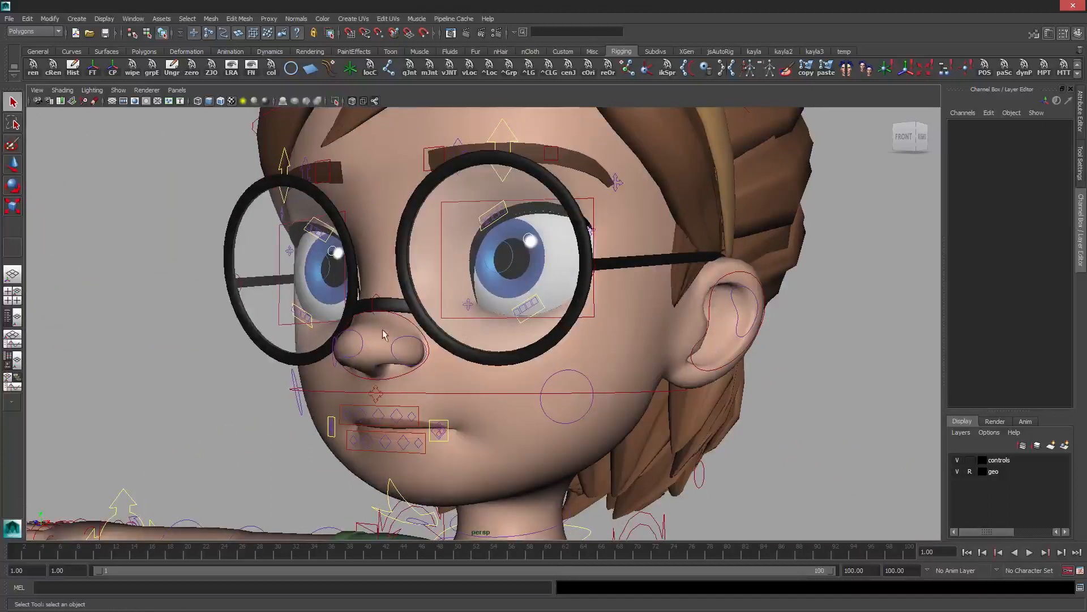
{"action": "left_click", "coordinate": [634, 392]}
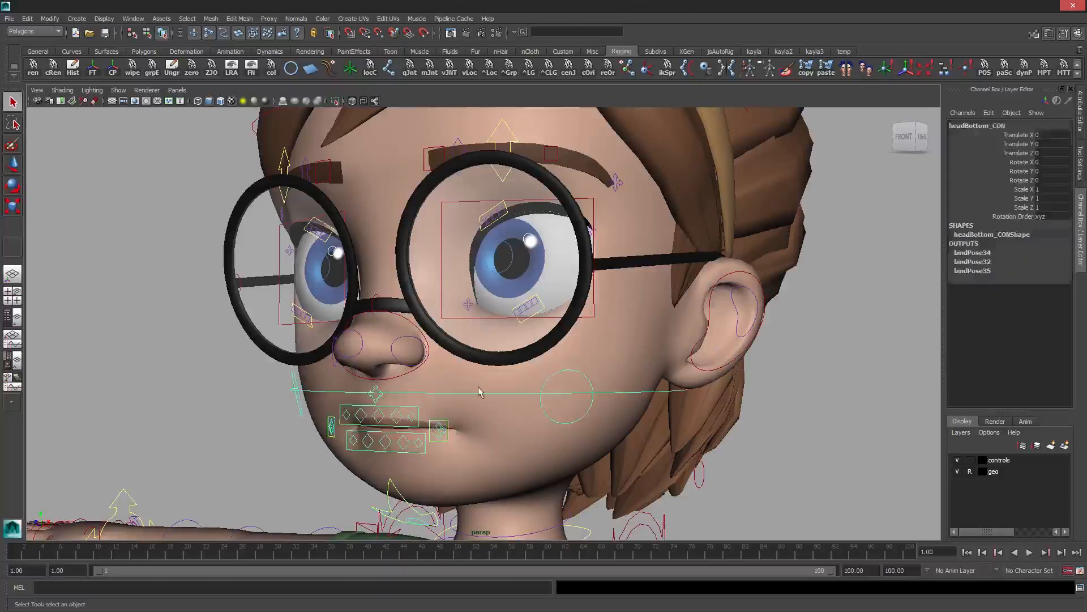
{"action": "key", "text": "e"}
{"action": "left_click_drag", "start_coordinate": [634, 395], "coordinate": [493, 340], "text": "alt"}
{"action": "scroll", "coordinate": [492, 340], "scroll_direction": "up", "scroll_amount": 2}
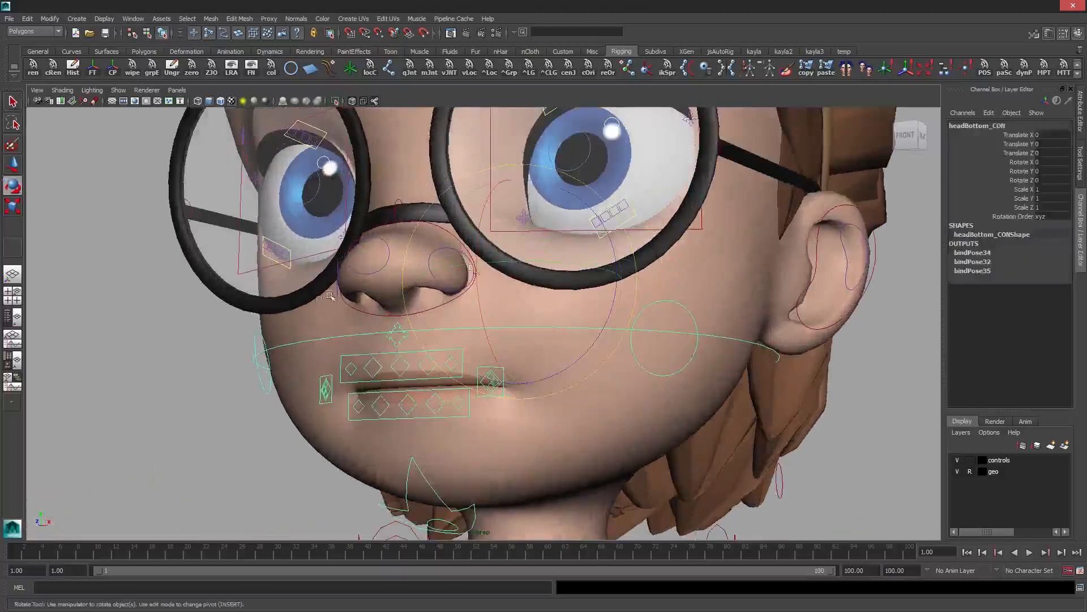
{"action": "mouse_move", "coordinate": [504, 298]}
{"action": "left_mouse_down"}
{"action": "mouse_move", "coordinate": [514, 308]}
{"action": "mouse_move", "coordinate": [493, 342]}
{"action": "mouse_move", "coordinate": [504, 288]}
{"action": "mouse_move", "coordinate": [492, 331]}
{"action": "mouse_move", "coordinate": [520, 363]}
{"action": "mouse_move", "coordinate": [528, 295]}
{"action": "mouse_move", "coordinate": [519, 312]}
{"action": "left_mouse_up"}
{"action": "left_click_drag", "start_coordinate": [427, 265], "coordinate": [450, 265], "text": "alt"}
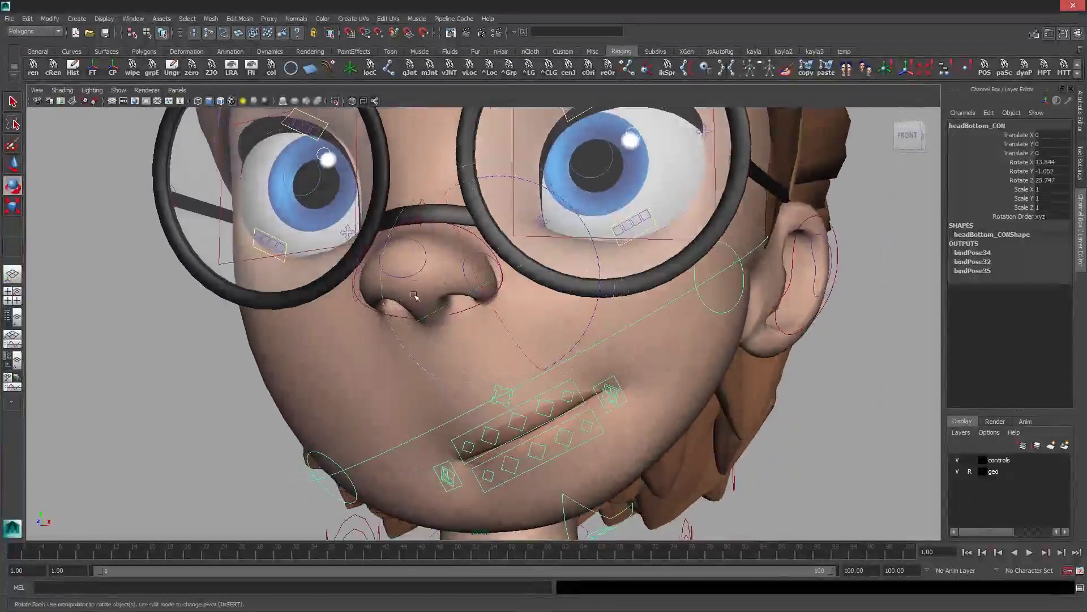
Try moving the nose with the nose_BND_CON control, and undo the move
{"action": "left_click", "coordinate": [365, 310]}
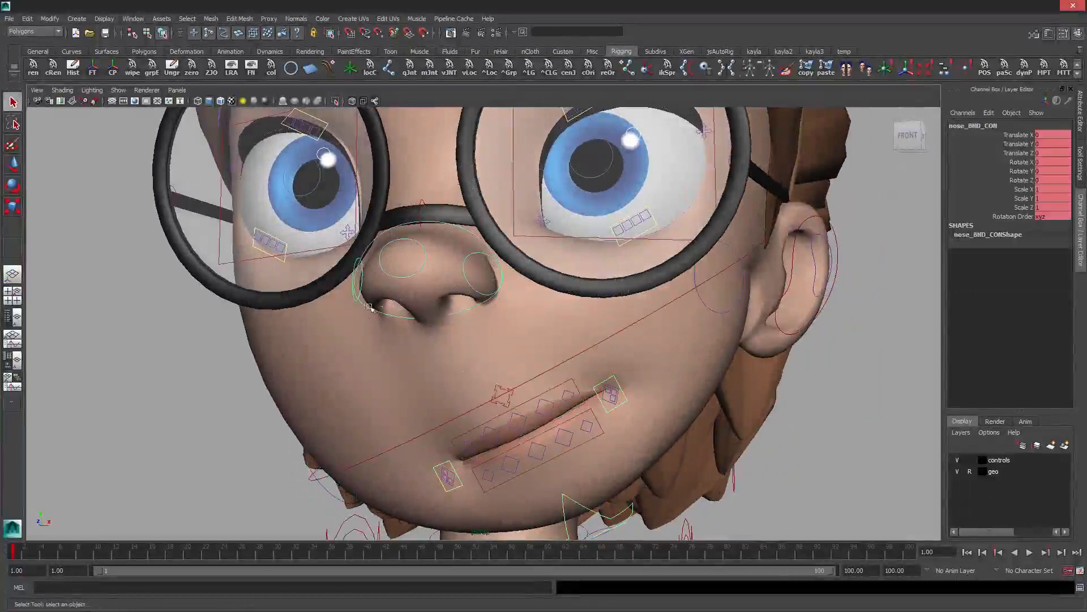
{"action": "key", "text": "w"}
{"action": "middle_click_drag", "start_coordinate": [393, 320], "coordinate": [441, 314]}
{"action": "key", "text": "ctrl+z"}
{"action": "key", "text": "ctrl+z"}
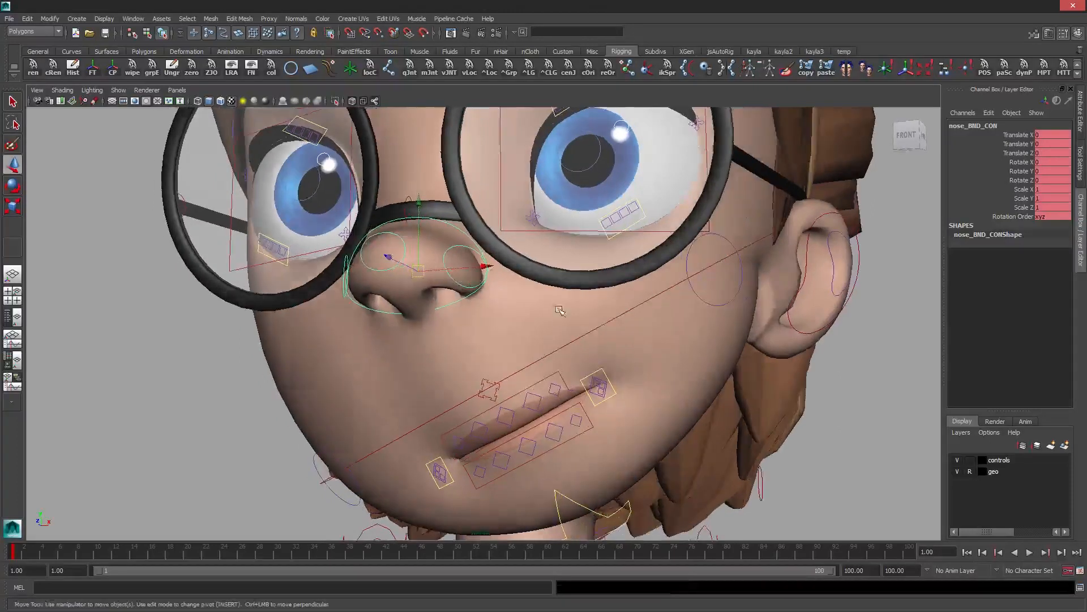
Try rotating headBottom_CON to about 5 degrees in X, 7 in Y and 9 in Z, and undo it
{"action": "left_click", "coordinate": [600, 332]}
{"action": "key", "text": "e"}
{"action": "mouse_move", "coordinate": [566, 325]}
{"action": "left_mouse_down"}
{"action": "mouse_move", "coordinate": [547, 317]}
{"action": "mouse_move", "coordinate": [564, 333]}
{"action": "left_mouse_up"}
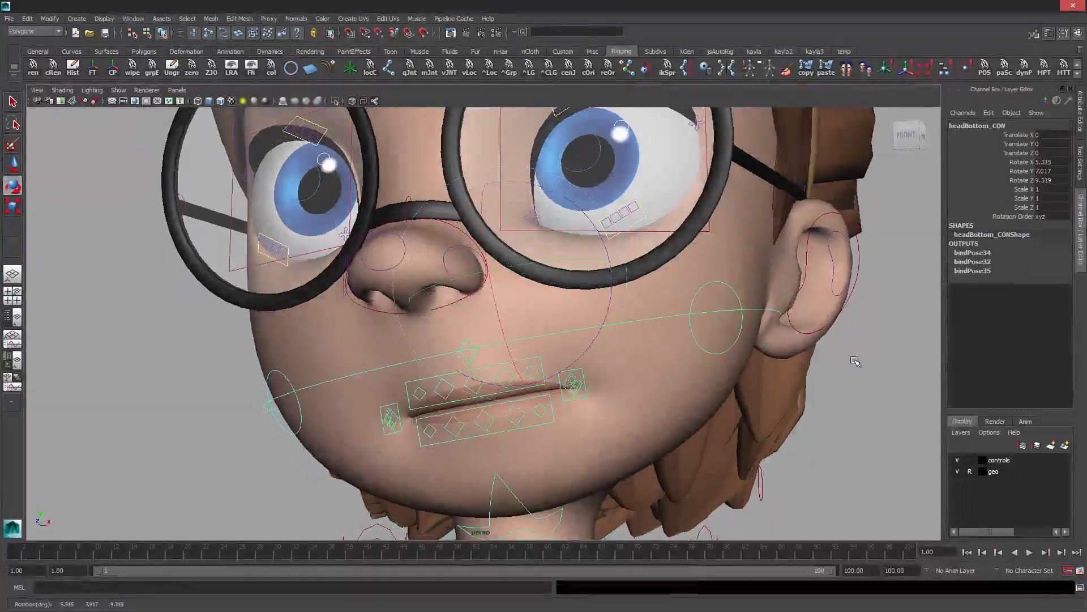
{"action": "key", "text": "ctrl+z"}
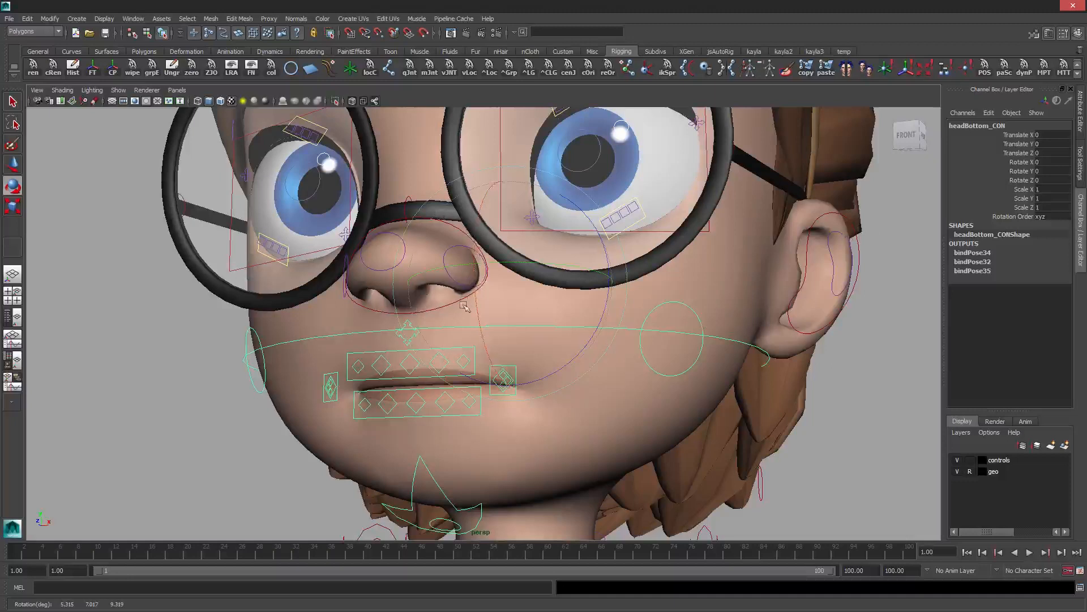
Try rotating the lower head once more while viewing the cheek and ear from the side, and undo the rotation
{"action": "left_click_drag", "start_coordinate": [525, 281], "coordinate": [494, 346], "text": "alt"}
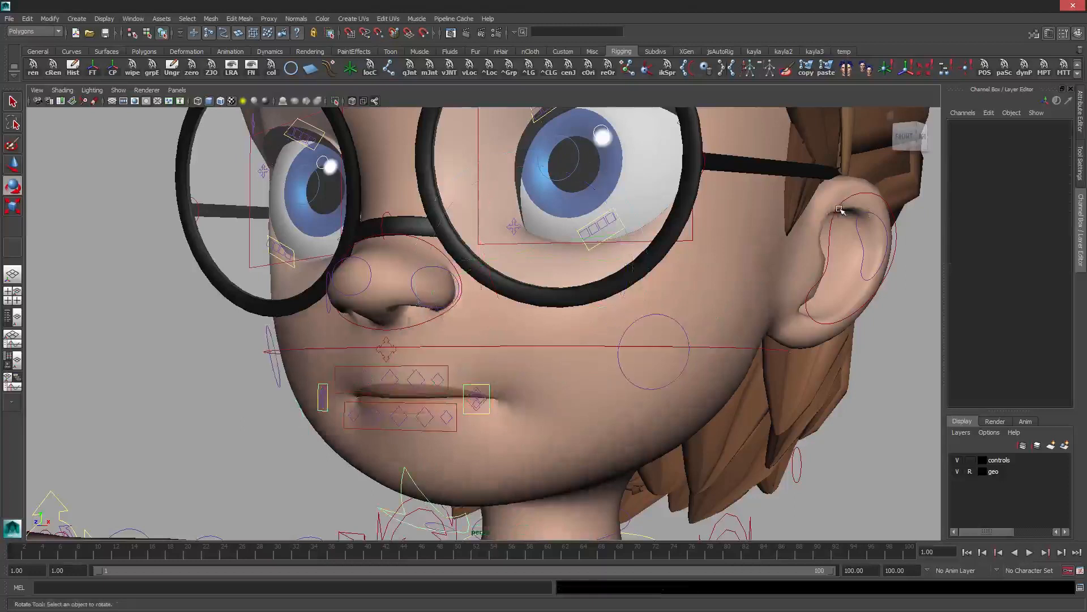
{"action": "left_click_drag", "start_coordinate": [841, 211], "coordinate": [627, 307], "text": "alt"}
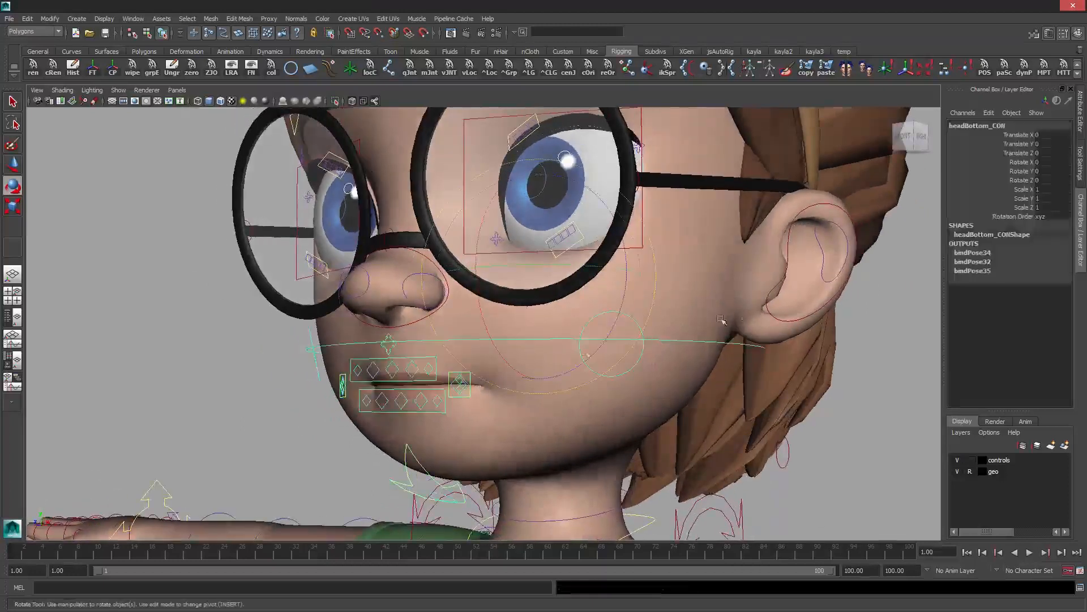
{"action": "left_click_drag", "start_coordinate": [659, 340], "coordinate": [584, 337]}
{"action": "key", "text": "ctrl+z"}
{"action": "key", "text": "ctrl+z"}
Rotate headTop_CON about 2 degrees in X, -1 in Y and 14 in Z, check the upper head from several angles, and undo it
{"action": "middle_click_drag", "start_coordinate": [580, 311], "coordinate": [545, 467], "text": "alt"}
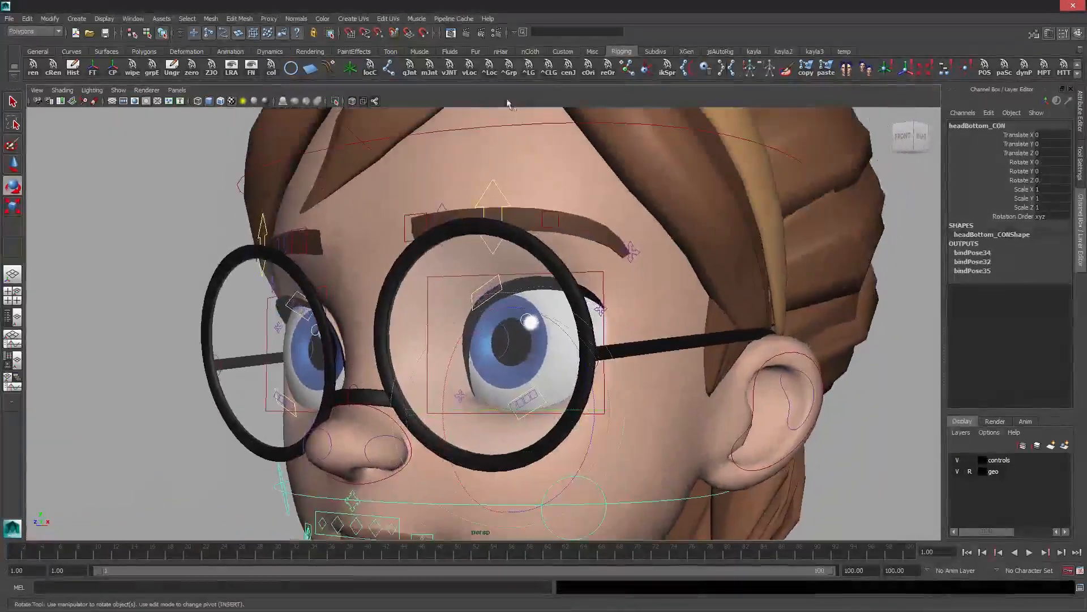
{"action": "left_click", "coordinate": [486, 127]}
{"action": "scroll", "coordinate": [510, 279], "scroll_direction": "down", "scroll_amount": 3}
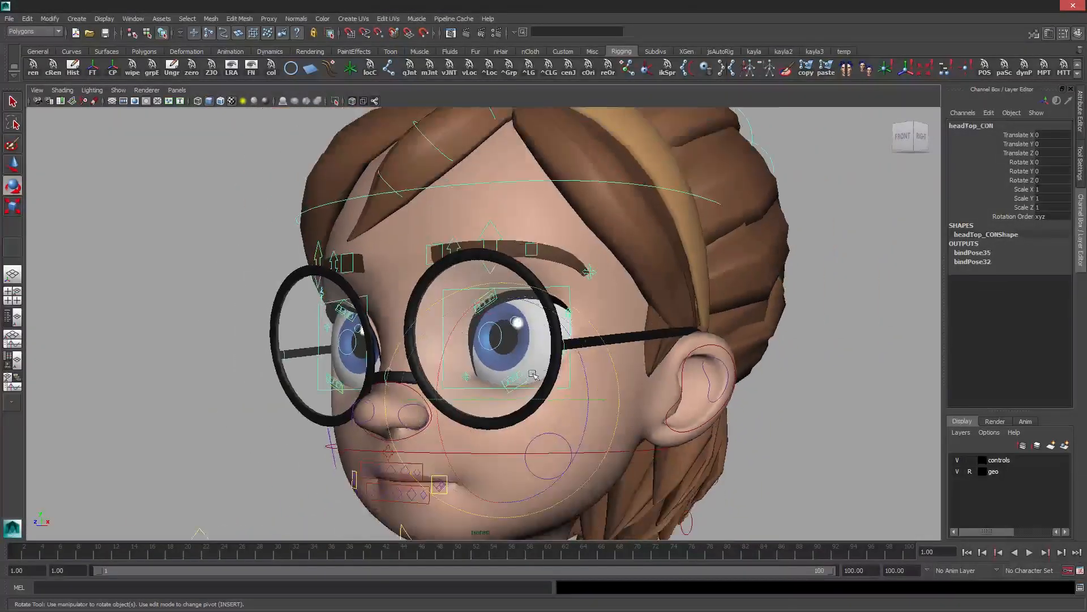
{"action": "left_click_drag", "start_coordinate": [533, 373], "coordinate": [518, 315]}
{"action": "left_click_drag", "start_coordinate": [793, 340], "coordinate": [694, 342], "text": "alt"}
{"action": "left_click_drag", "start_coordinate": [625, 352], "coordinate": [594, 330], "text": "alt"}
{"action": "left_click_drag", "start_coordinate": [481, 313], "coordinate": [571, 318], "text": "alt"}
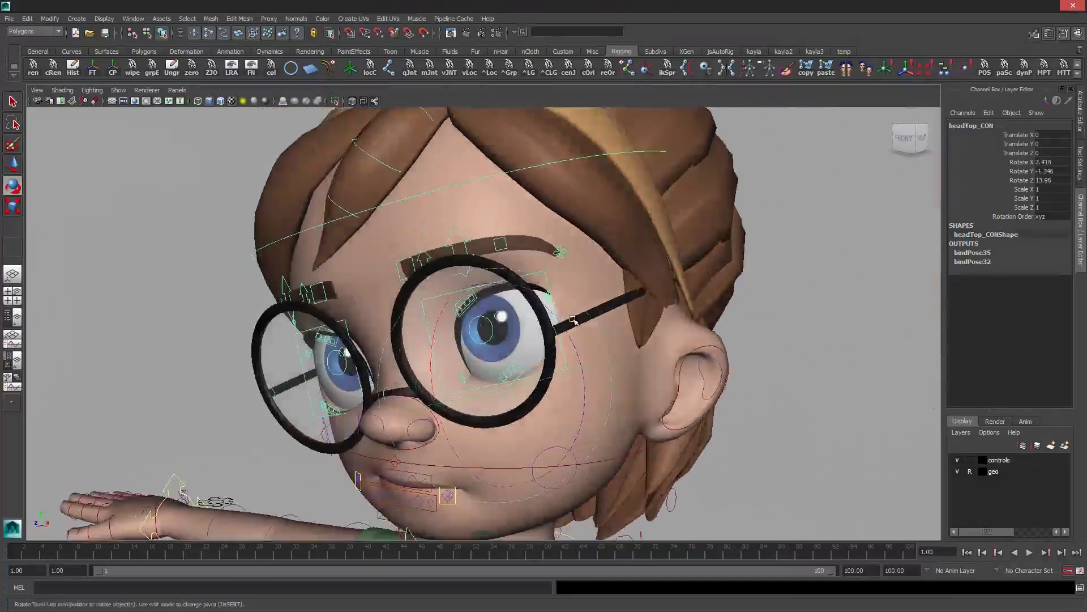
{"action": "key", "text": "ctrl+z"}
{"action": "key", "text": "ctrl+z"}
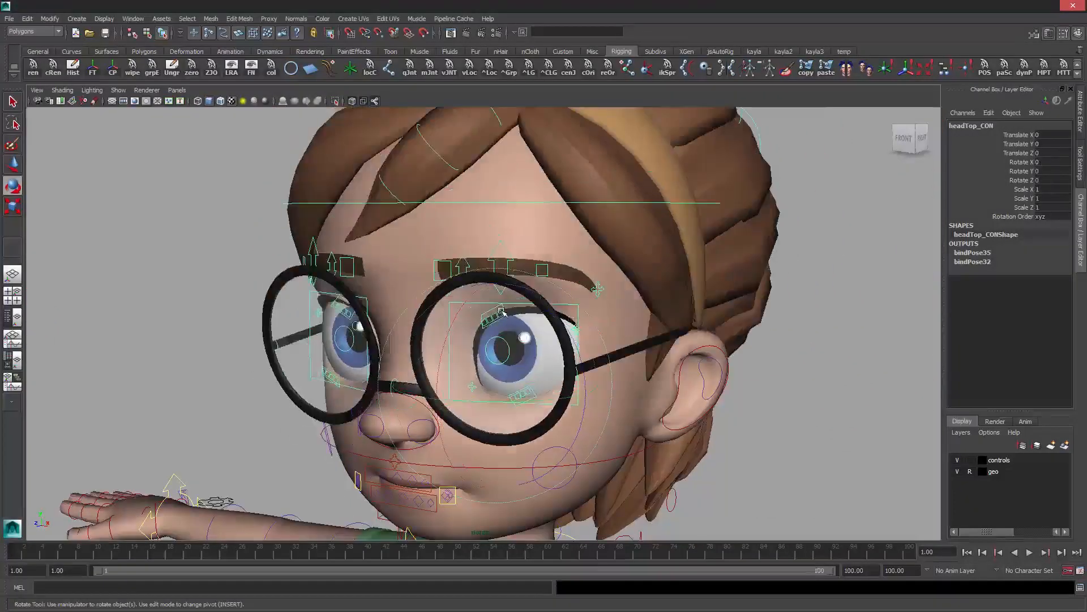
{"action": "left_click_drag", "start_coordinate": [501, 311], "coordinate": [499, 294], "text": "alt"}
{"action": "key", "text": "q"}
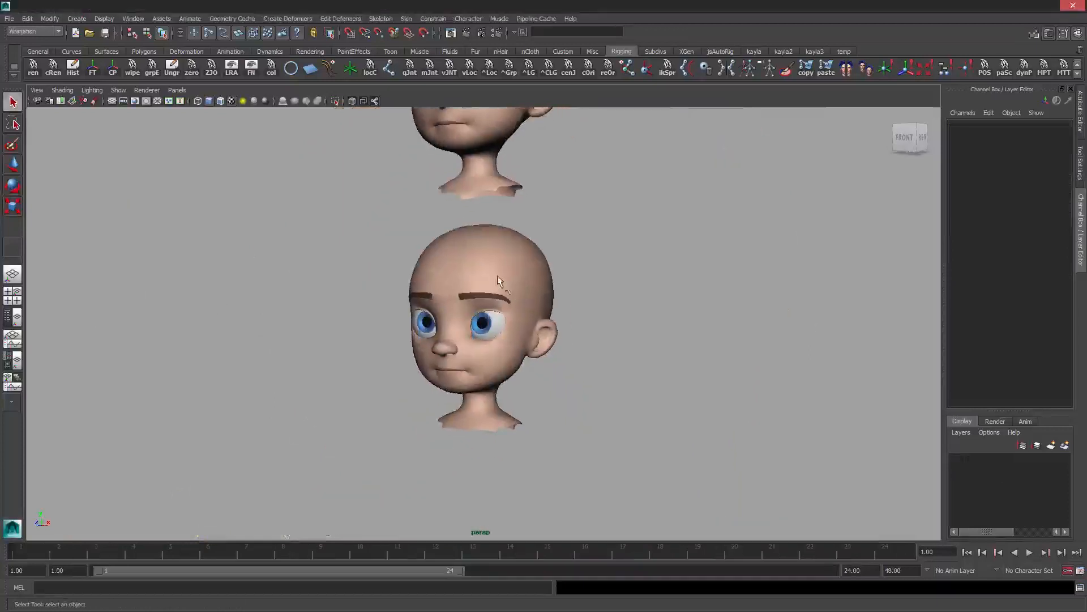
Switch the headGeo.ma scene to the side view and frame the lower of the two heads
{"action": "middle_click_drag", "start_coordinate": [497, 275], "coordinate": [503, 281], "text": "alt"}
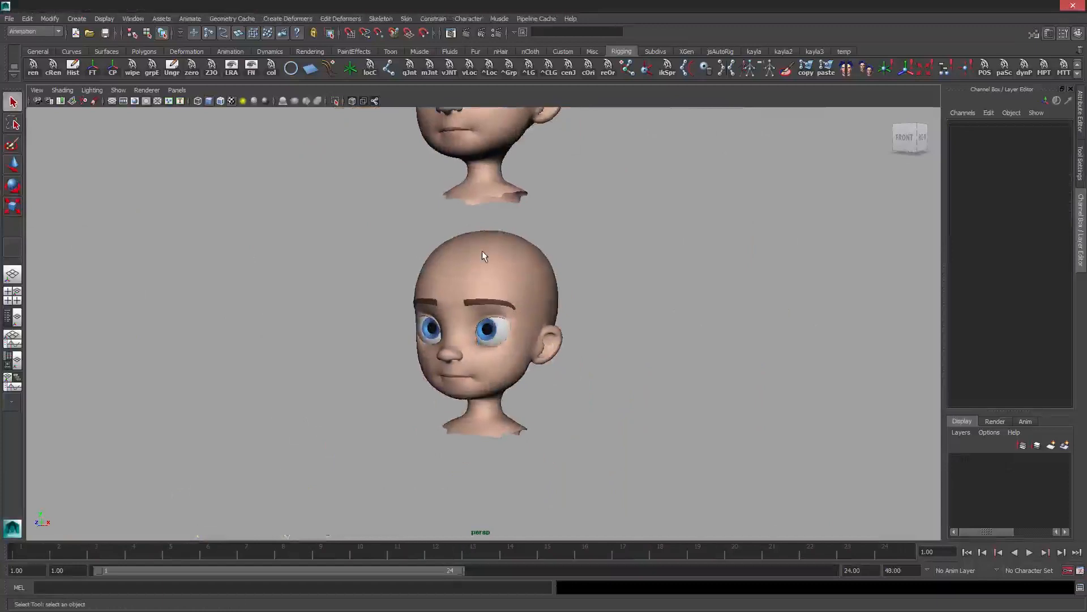
{"action": "key", "text": "space"}
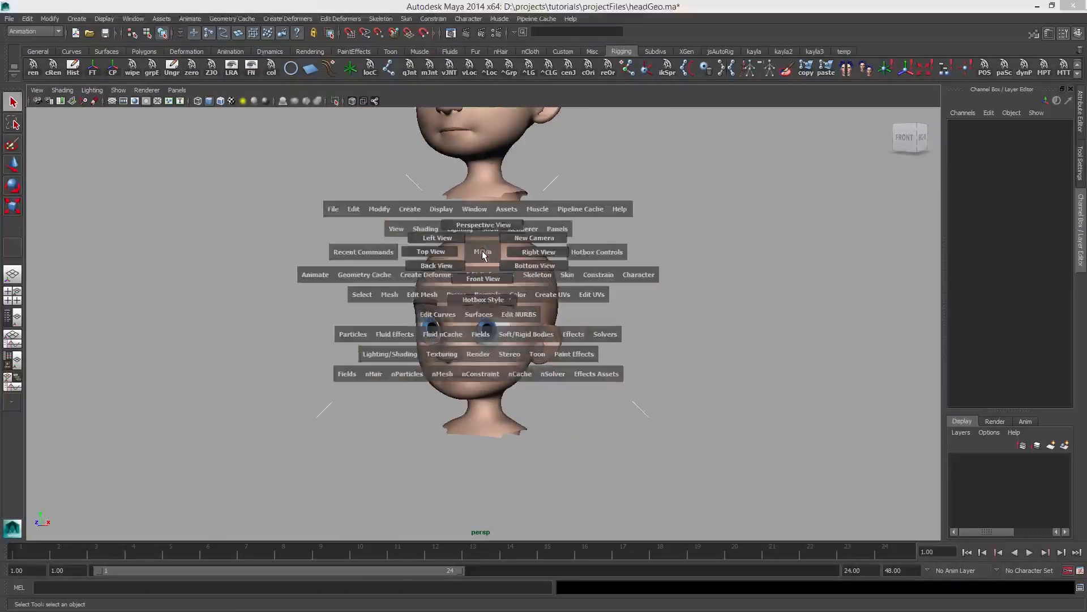
{"action": "left_click_drag", "start_coordinate": [485, 252], "coordinate": [538, 252]}
{"action": "scroll", "coordinate": [538, 335], "scroll_direction": "down", "scroll_amount": 1}
{"action": "middle_click_drag", "start_coordinate": [538, 335], "coordinate": [524, 225], "text": "alt"}
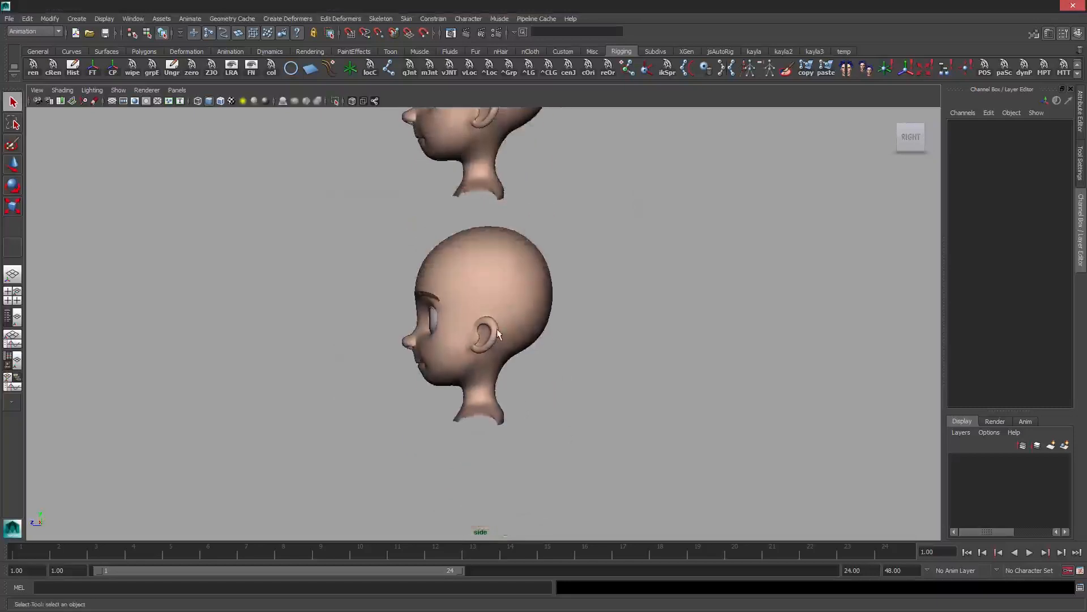
{"action": "scroll", "coordinate": [432, 268], "scroll_direction": "up", "scroll_amount": 5}
{"action": "middle_click_drag", "start_coordinate": [432, 269], "coordinate": [456, 246], "text": "alt"}
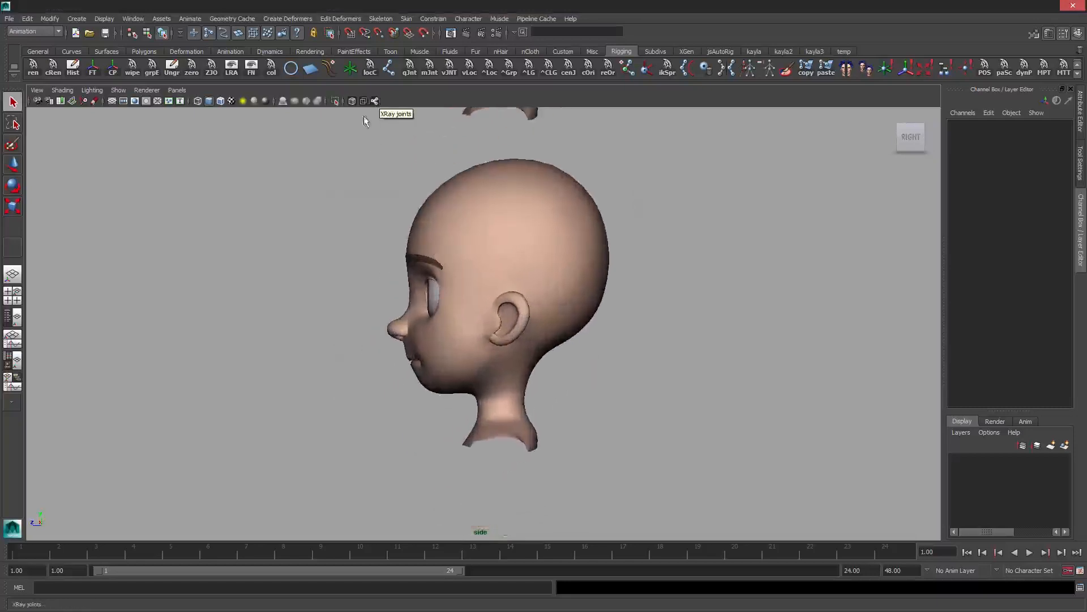
Place a joint with the Joint Tool just below the ear, at about 112.67 in Y and 0.24 in Z
{"action": "left_click", "coordinate": [390, 74]}
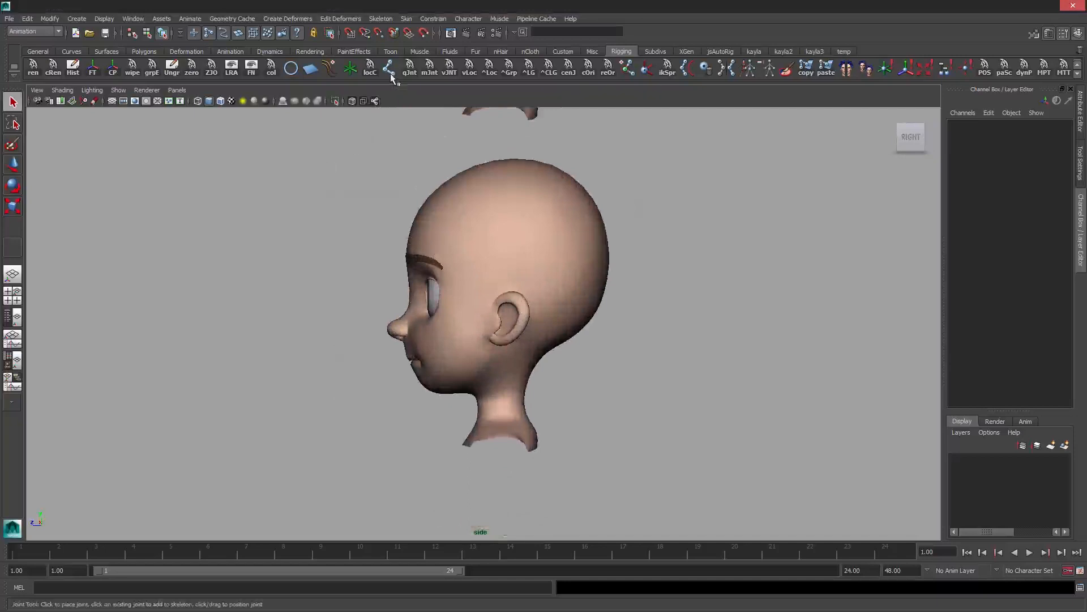
{"action": "scroll", "coordinate": [509, 198], "scroll_direction": "up", "scroll_amount": 6}
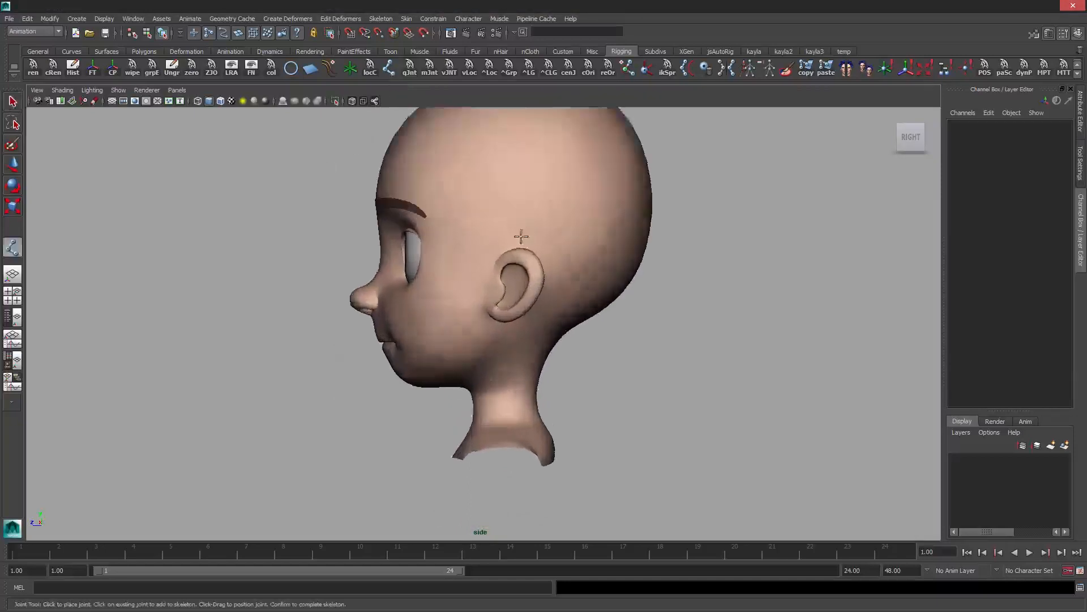
{"action": "middle_click_drag", "start_coordinate": [521, 199], "coordinate": [494, 265], "text": "alt"}
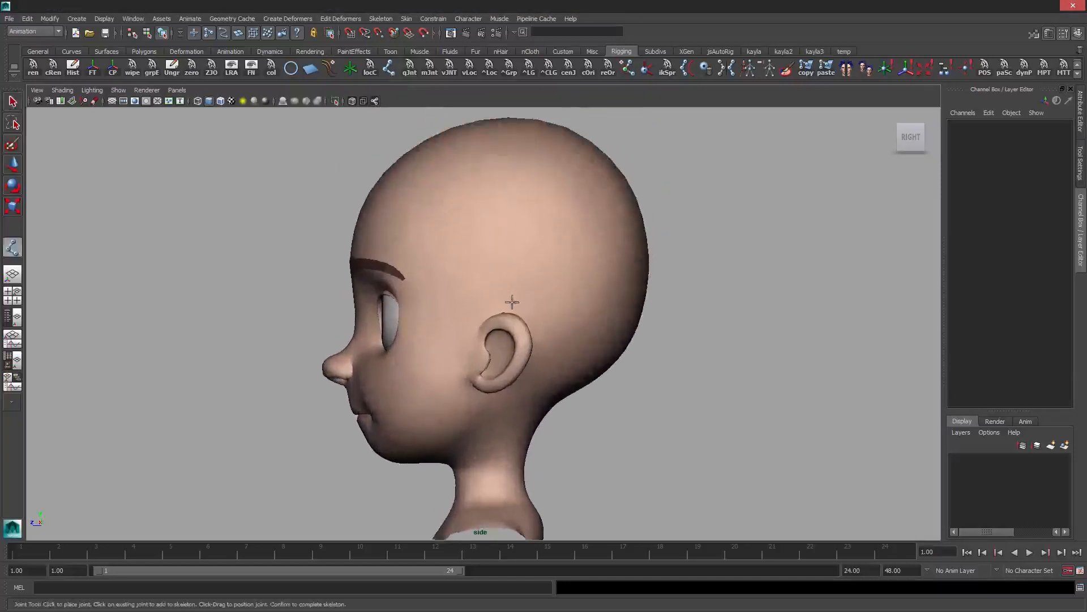
{"action": "right_click_drag", "start_coordinate": [512, 302], "coordinate": [581, 372], "text": "alt"}
{"action": "middle_click_drag", "start_coordinate": [532, 396], "coordinate": [551, 293], "text": "alt"}
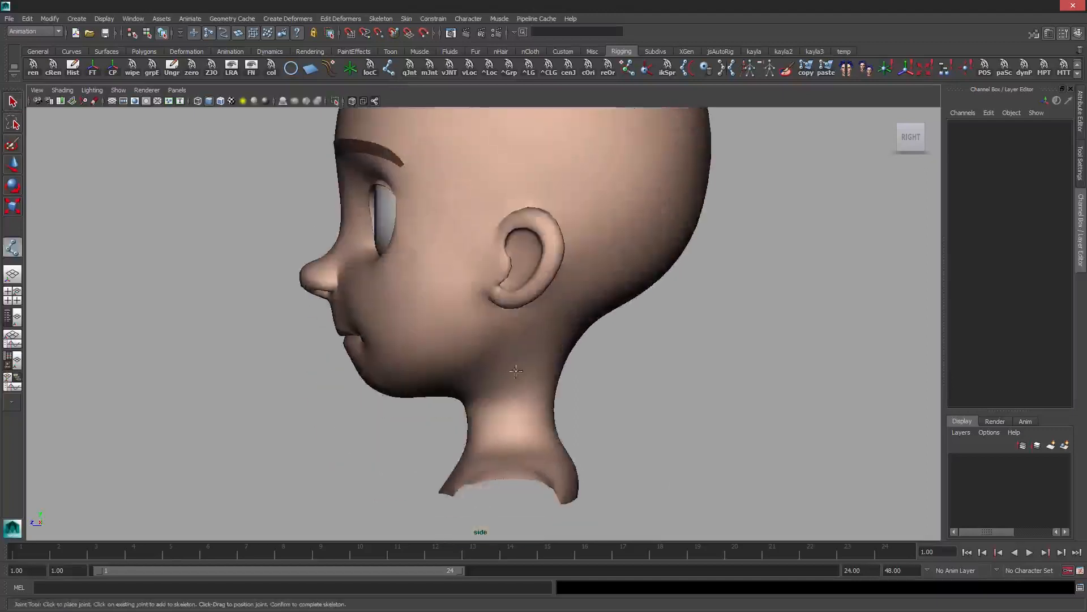
{"action": "middle_click_drag", "start_coordinate": [536, 327], "coordinate": [539, 349], "text": "alt"}
{"action": "right_click_drag", "start_coordinate": [535, 349], "coordinate": [546, 359], "text": "alt"}
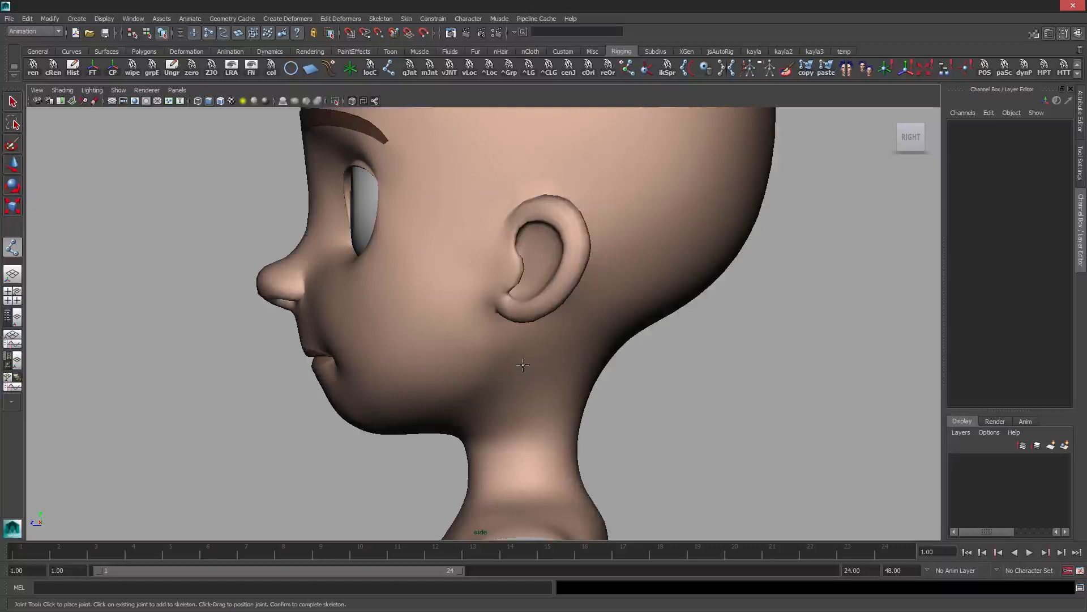
{"action": "left_click", "coordinate": [524, 363]}
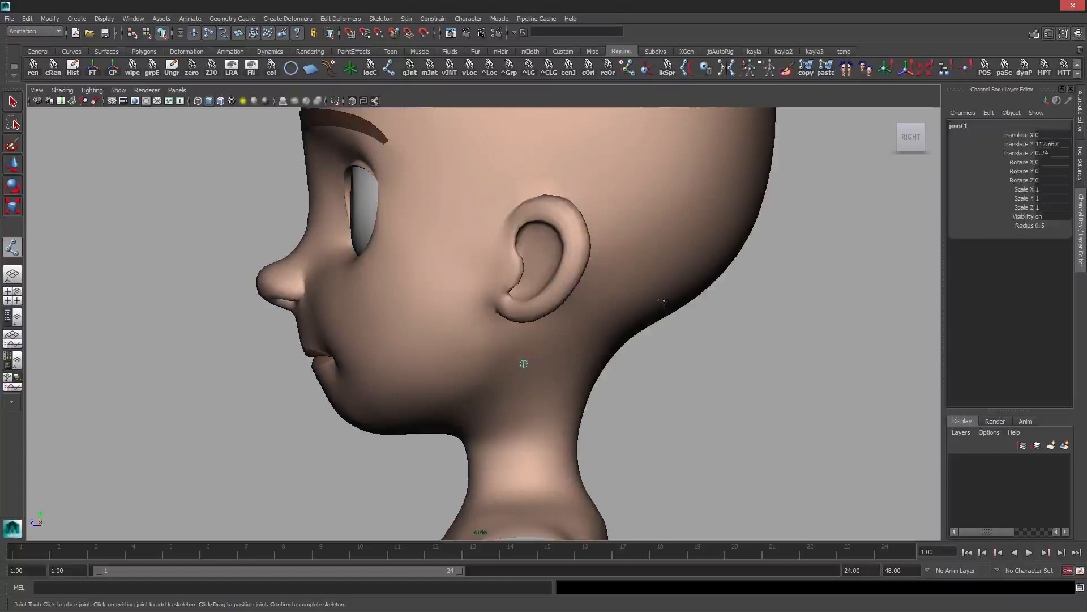
Rename the new joint below the ear as head_BND
{"action": "key", "text": "q"}
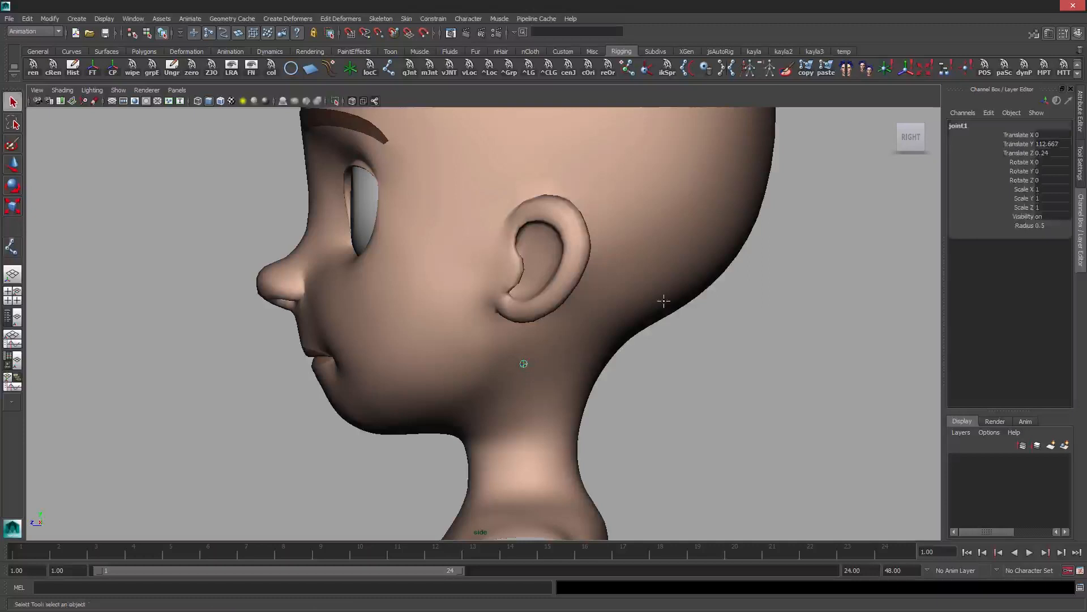
{"action": "middle_click_drag", "start_coordinate": [590, 250], "coordinate": [579, 276], "text": "alt"}
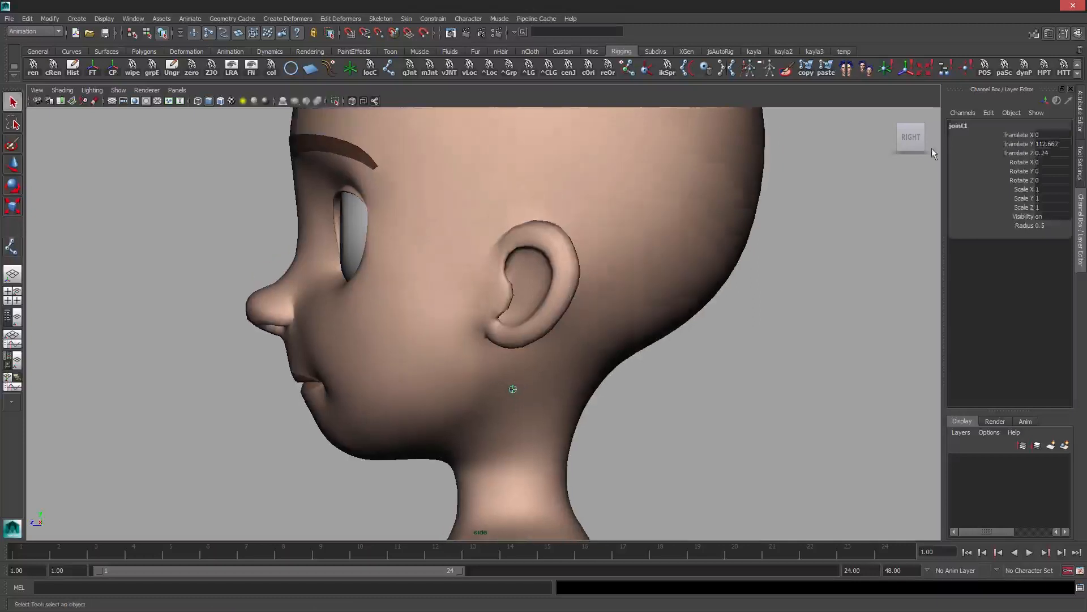
{"action": "double_click", "coordinate": [972, 126]}
{"action": "type", "text": "head_BND"}
{"action": "key", "text": "Return"}
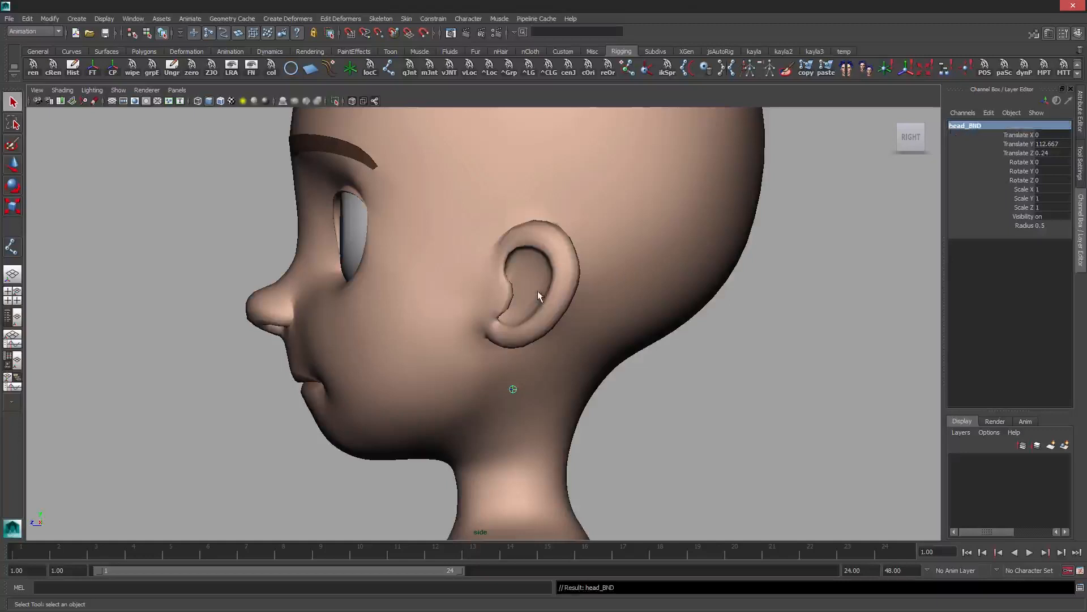
Duplicate the head_BND joint and move the copy up and forward beside the earlobe, to about 117.63 in Y and 3.34 in Z
{"action": "middle_click_drag", "start_coordinate": [539, 265], "coordinate": [584, 366], "text": "alt"}
{"action": "key", "text": "ctrl+d"}
{"action": "key", "text": "w"}
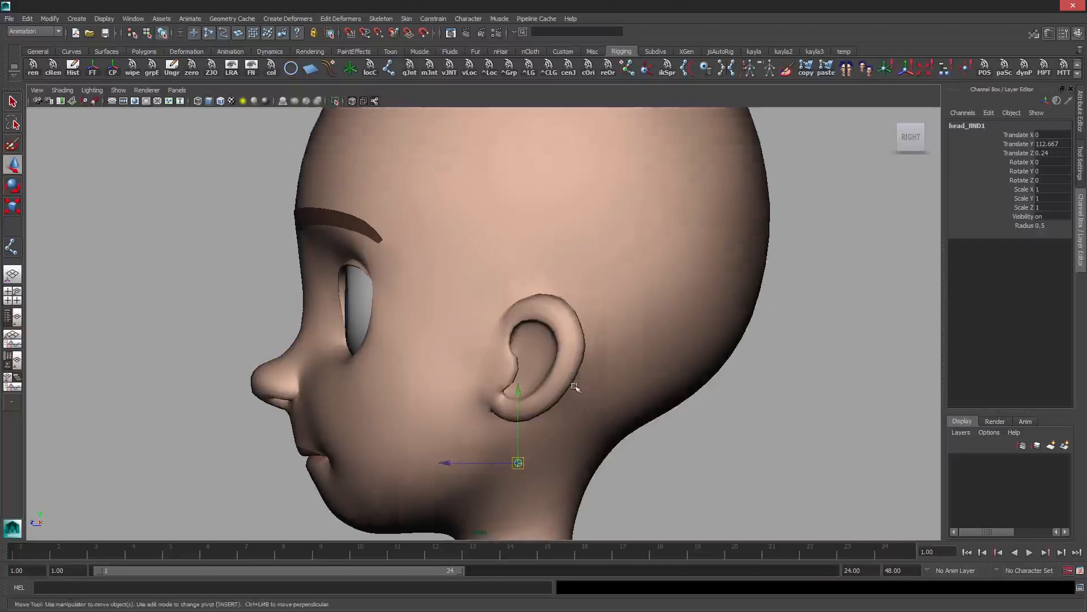
{"action": "middle_click_drag", "start_coordinate": [582, 411], "coordinate": [539, 342]}
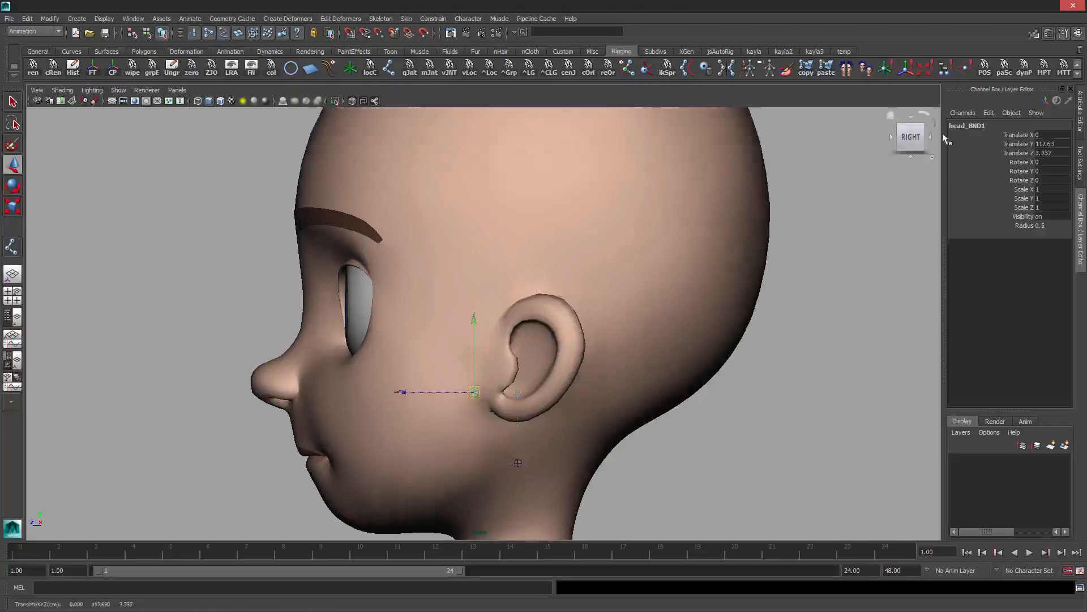
Rename the duplicated joint as headBottom_BND
{"action": "left_click", "coordinate": [983, 126]}
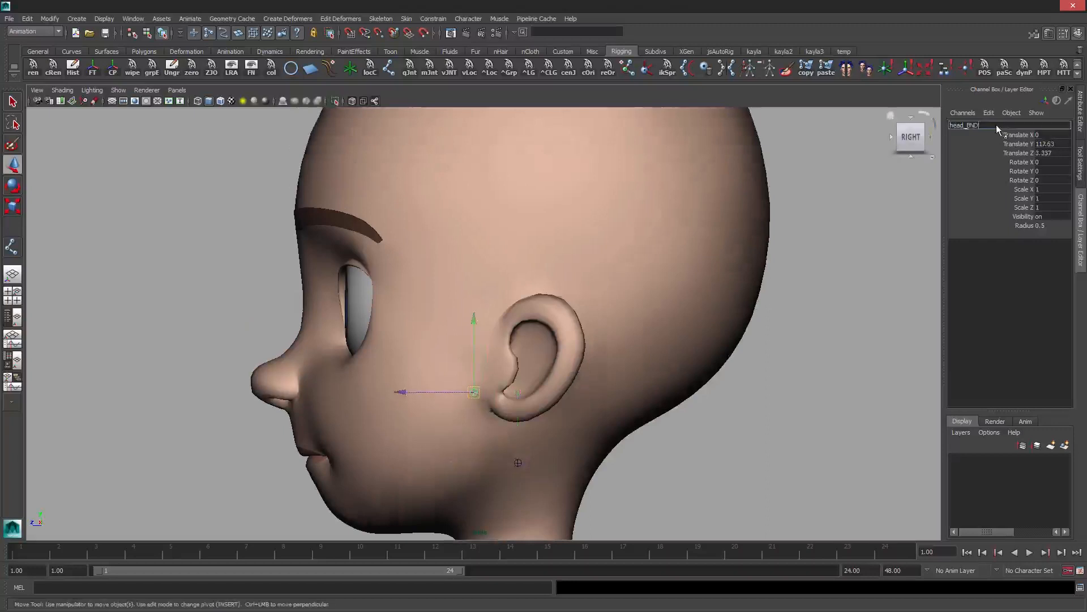
{"action": "type", "text": "Bottom"}
{"action": "key", "text": "Return"}
Duplicate headBottom_BND and raise the copy slightly above it, to about 118.3 in Y
{"action": "middle_click_drag", "start_coordinate": [505, 335], "coordinate": [529, 299], "text": "alt"}
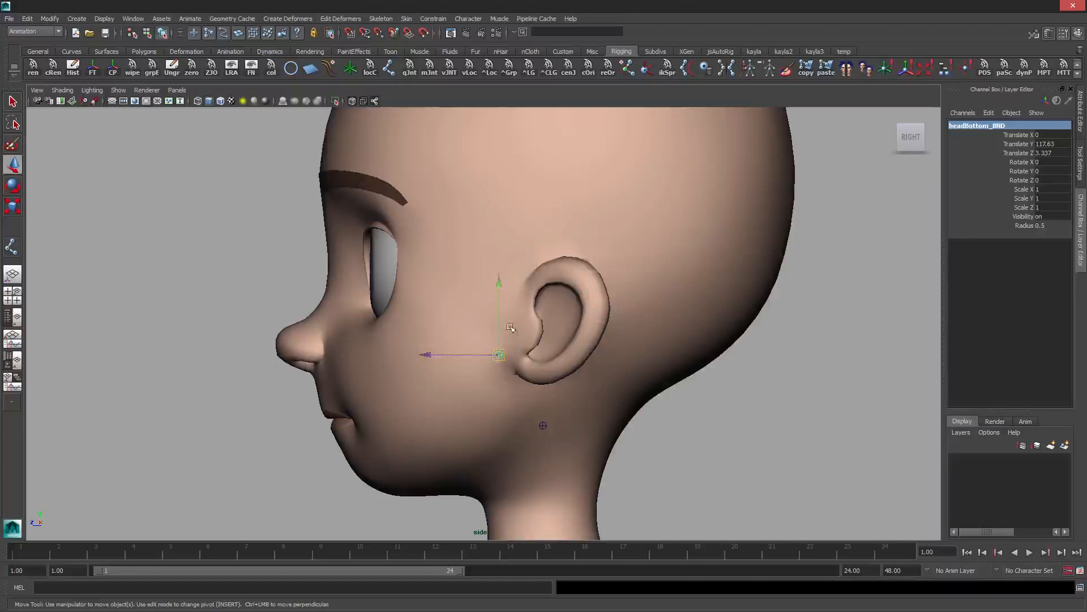
{"action": "key", "text": "ctrl+d"}
{"action": "left_click_drag", "start_coordinate": [503, 351], "coordinate": [498, 267]}
Rename the raised joint copy as headTop_BND
{"action": "left_click", "coordinate": [996, 126]}
{"action": "left_click", "coordinate": [1000, 124]}
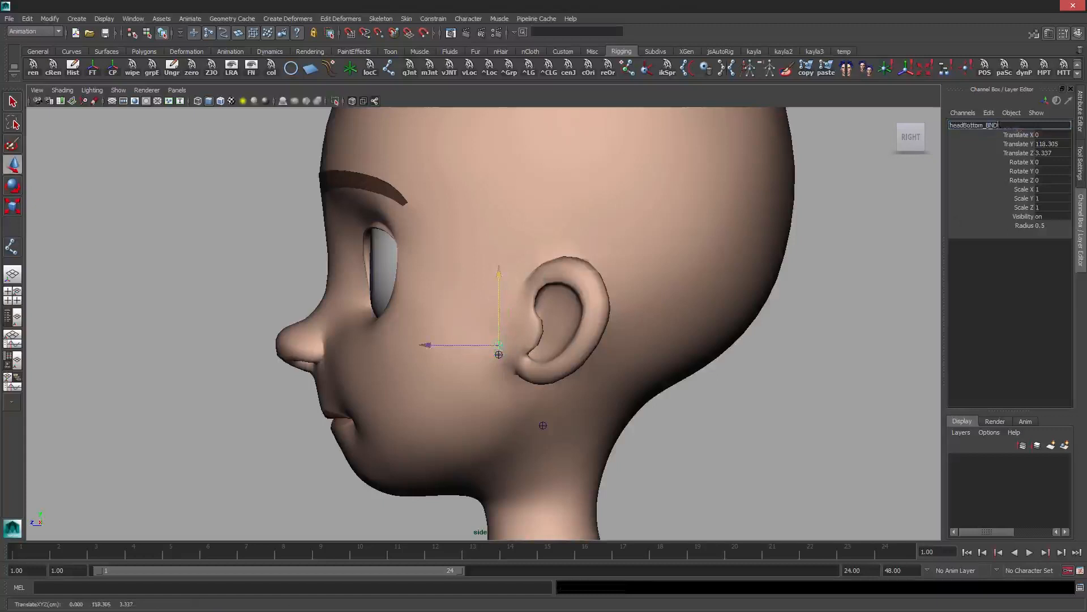
{"action": "key", "text": "Return"}
{"action": "left_click", "coordinate": [999, 124]}
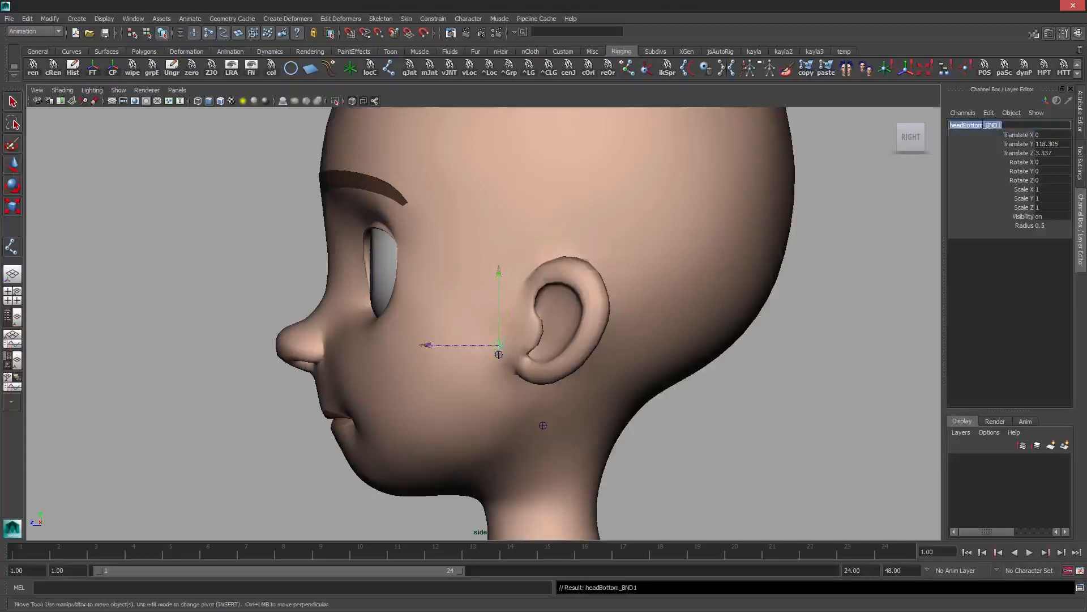
{"action": "left_click", "coordinate": [986, 125]}
{"action": "key", "text": "BackSpace"}
{"action": "key", "text": "BackSpace"}
{"action": "key", "text": "BackSpace"}
{"action": "key", "text": "BackSpace"}
{"action": "key", "text": "BackSpace"}
{"action": "key", "text": "BackSpace"}
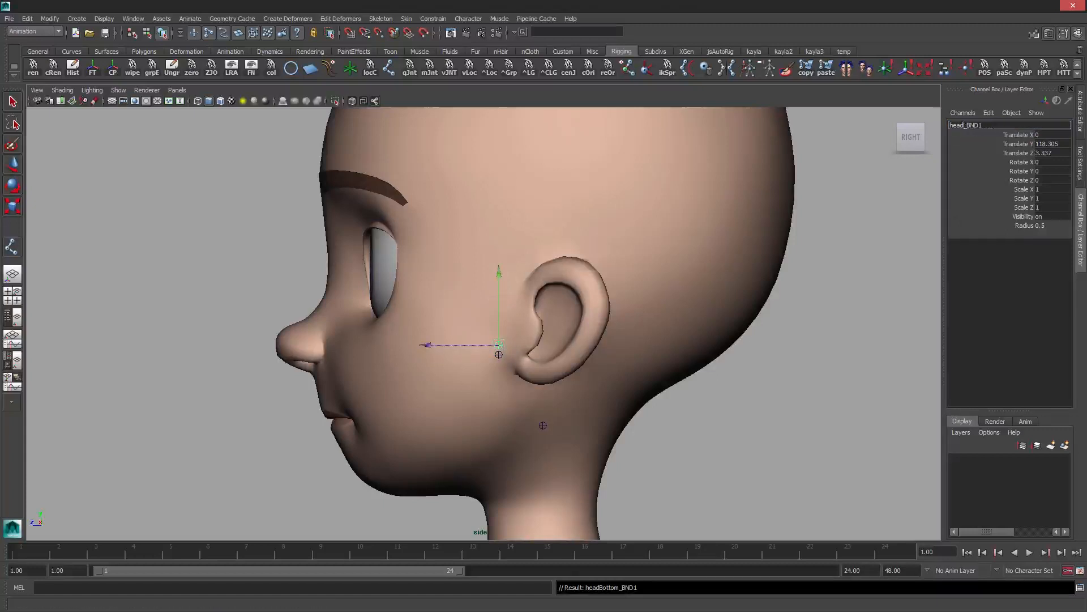
{"action": "type", "text": "Top"}
{"action": "key", "text": "Return"}
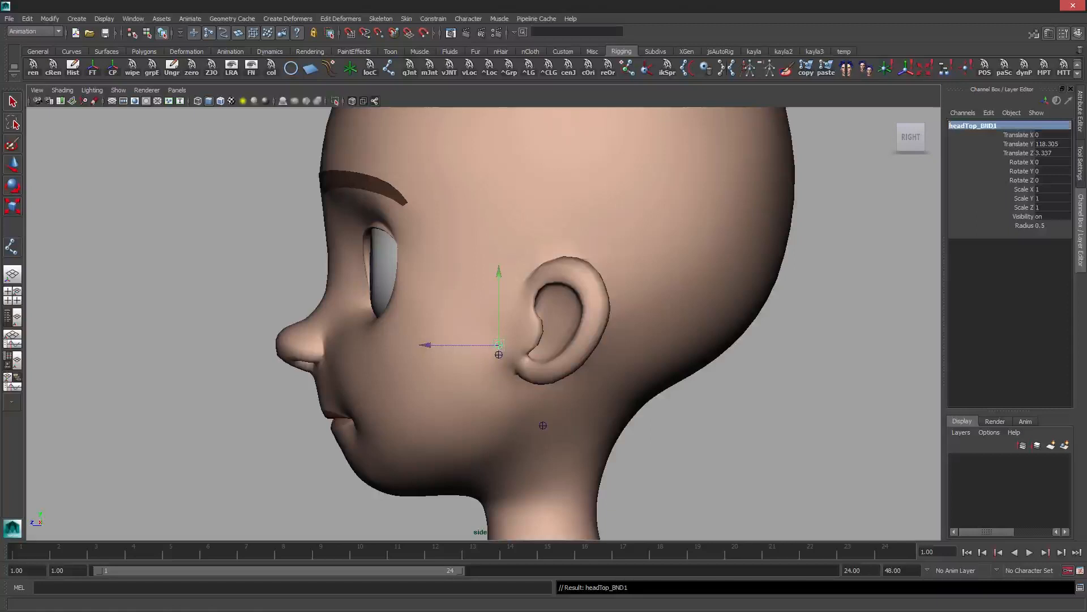
{"action": "left_click", "coordinate": [990, 126]}
{"action": "left_click", "coordinate": [996, 126]}
{"action": "key", "text": "BackSpace"}
{"action": "key", "text": "Return"}
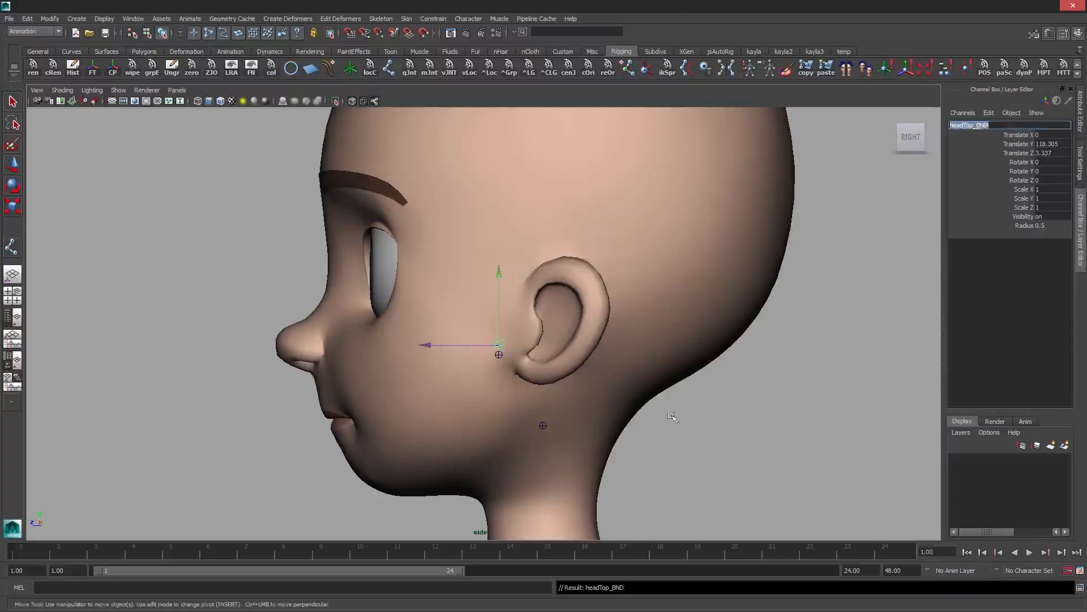
Select headBottom_BND and headTop_BND and move both back toward the ear, with headTop_BND at about 118.23 in Y and 1.75 in Z
{"action": "left_click", "coordinate": [672, 416]}
{"action": "left_click", "coordinate": [498, 352]}
{"action": "key", "text": "q"}
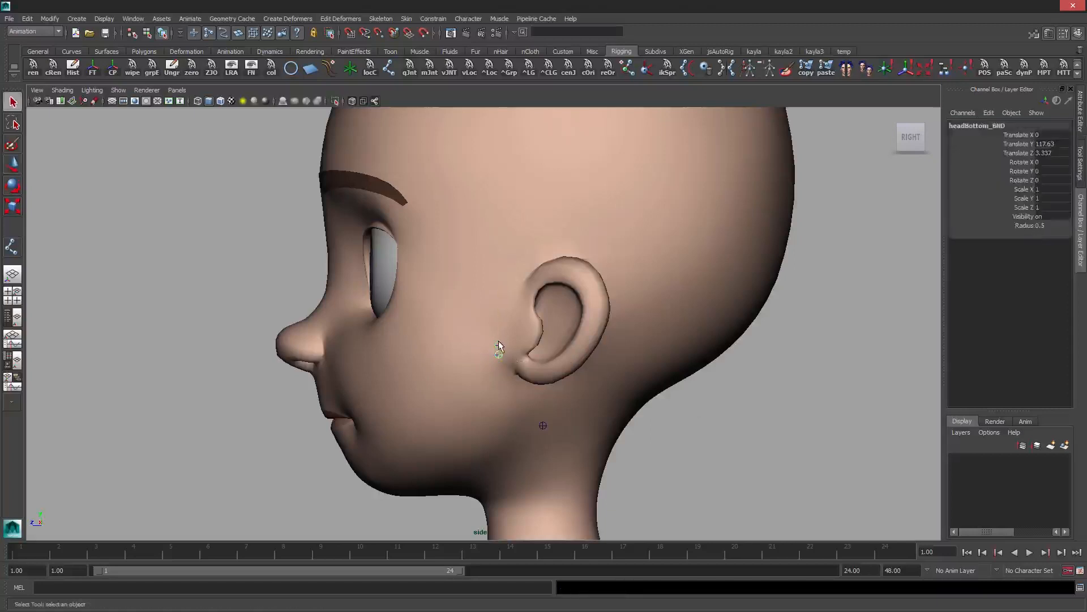
{"action": "left_click", "coordinate": [498, 341], "text": "shift"}
{"action": "key", "text": "w"}
{"action": "scroll", "coordinate": [510, 349], "scroll_direction": "down", "scroll_amount": 3}
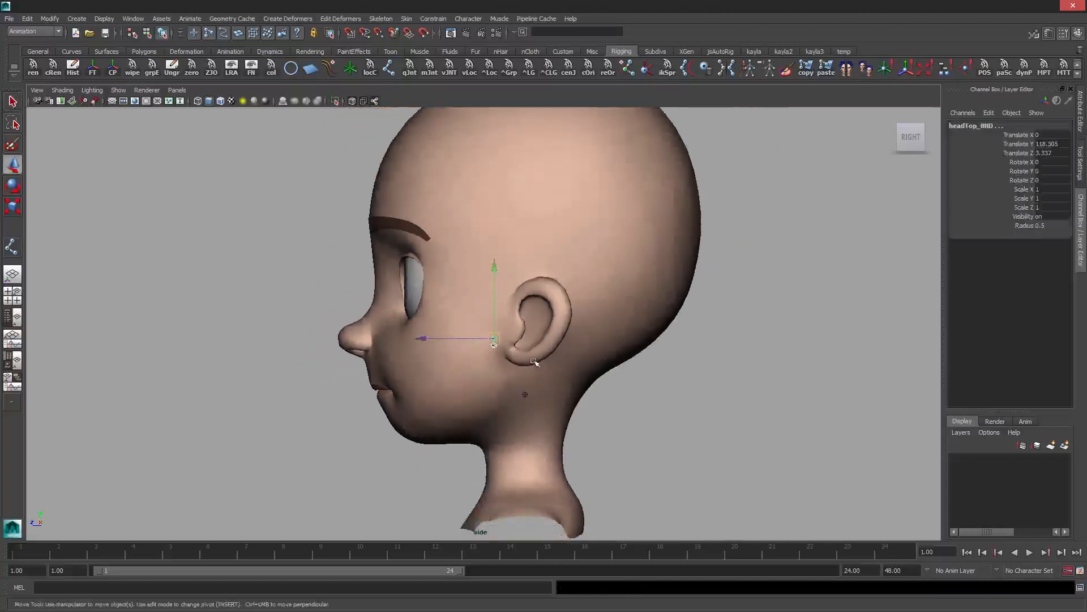
{"action": "scroll", "coordinate": [498, 362], "scroll_direction": "up", "scroll_amount": 4}
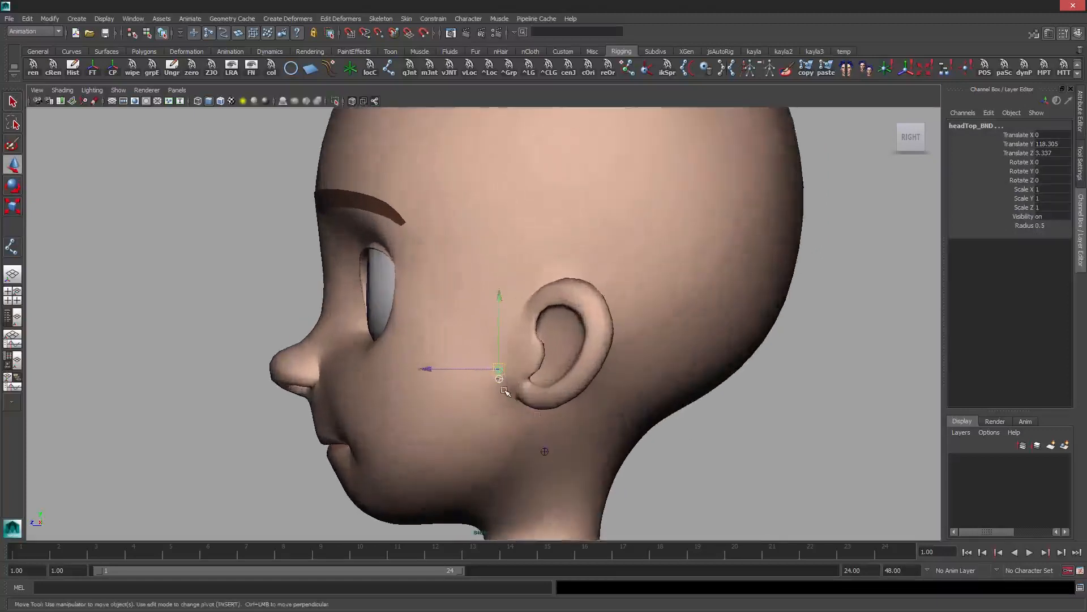
{"action": "middle_click_drag", "start_coordinate": [505, 391], "coordinate": [511, 337], "text": "alt"}
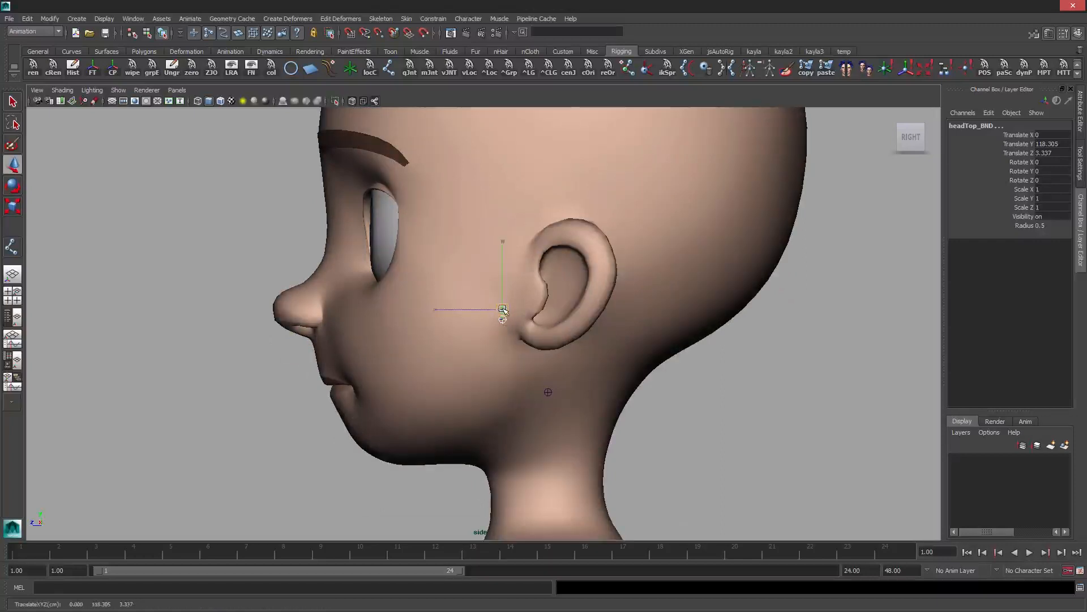
{"action": "left_click_drag", "start_coordinate": [502, 309], "coordinate": [458, 298]}
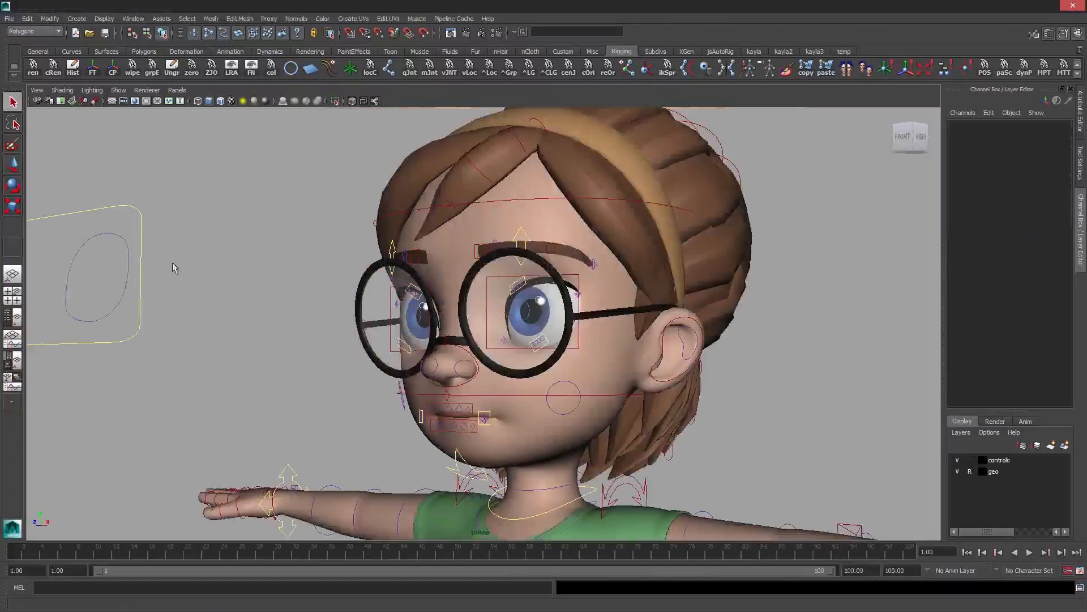
Switch to the finished character rig and examine the pivot position of headBottom_CON relative to the ear from the side
{"action": "left_click_drag", "start_coordinate": [651, 323], "coordinate": [543, 324], "text": "alt"}
{"action": "scroll", "coordinate": [538, 323], "scroll_direction": "up", "scroll_amount": 3}
{"action": "scroll", "coordinate": [538, 322], "scroll_direction": "up", "scroll_amount": 1}
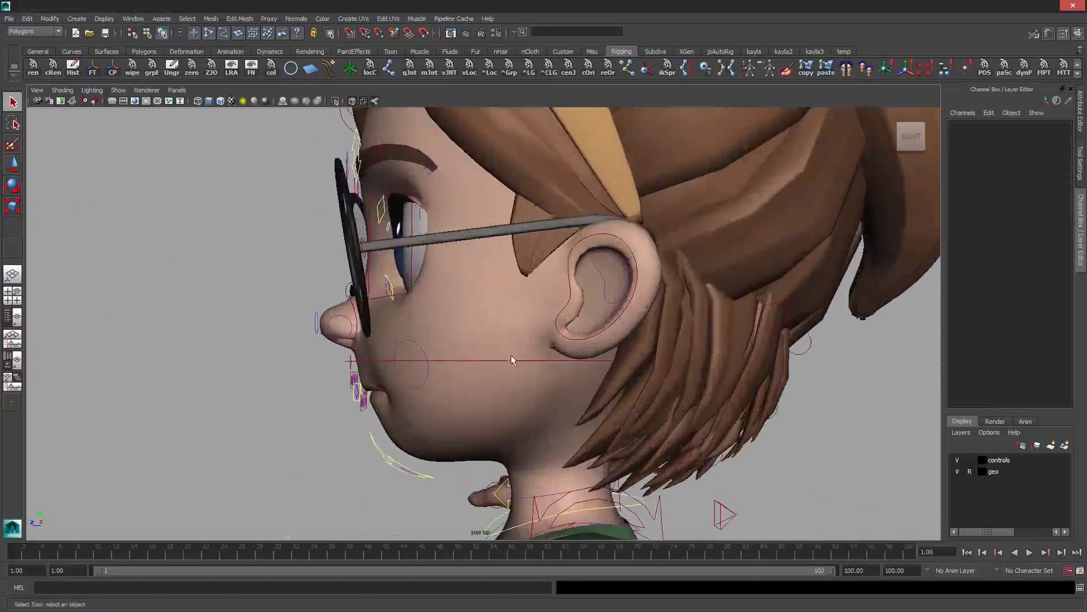
{"action": "left_click", "coordinate": [513, 350]}
{"action": "key", "text": "w"}
{"action": "scroll", "coordinate": [571, 302], "scroll_direction": "up", "scroll_amount": 2}
{"action": "middle_click_drag", "start_coordinate": [570, 302], "coordinate": [568, 295], "text": "alt"}
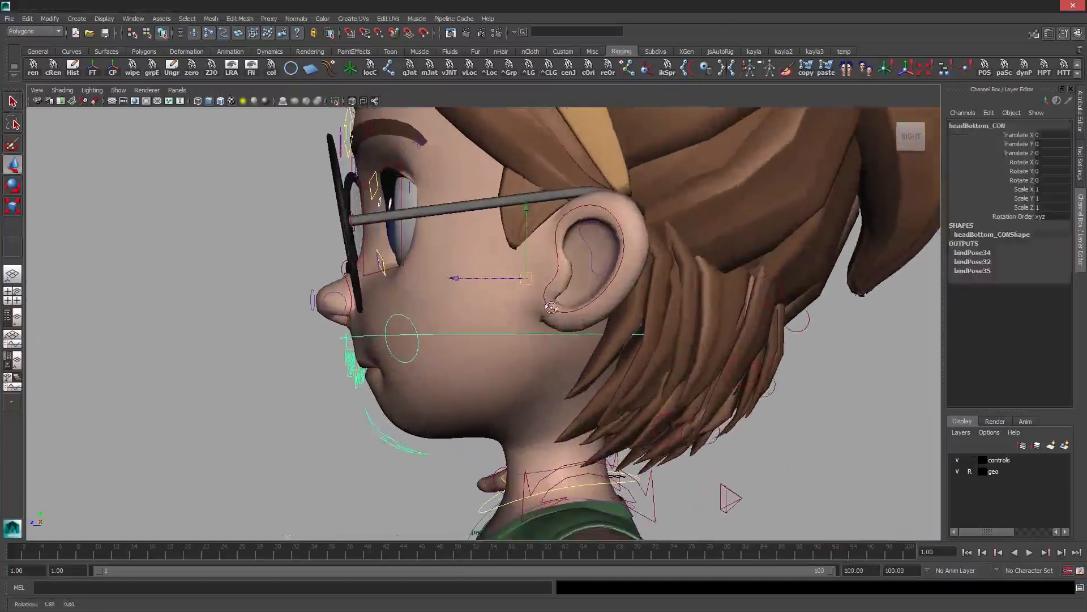
{"action": "left_click_drag", "start_coordinate": [551, 307], "coordinate": [557, 308], "text": "alt"}
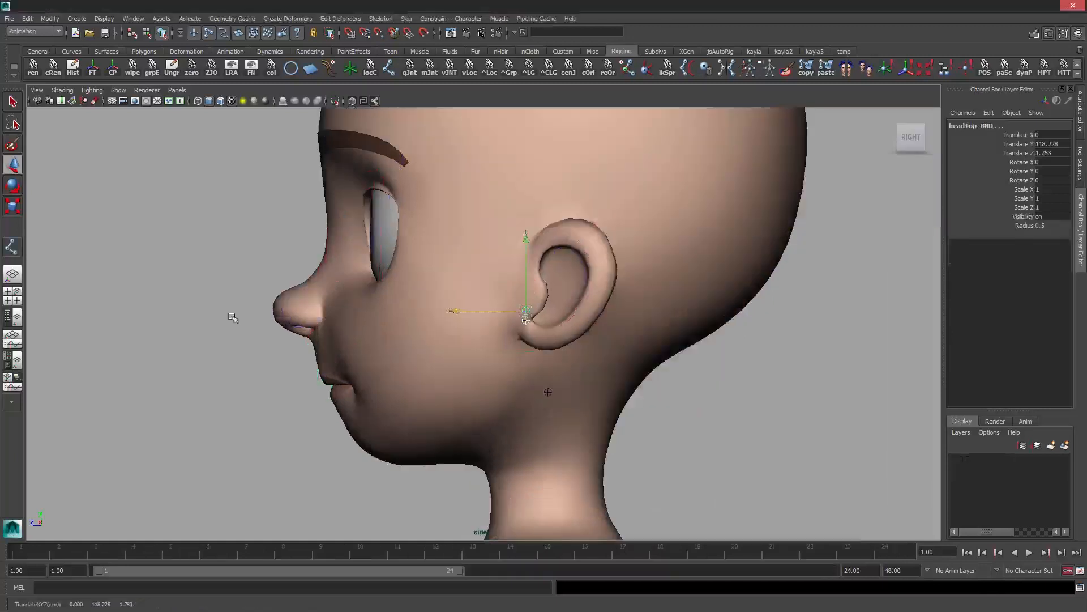
Back in the plain head scene, move both joints forward to about 2.53 in Z and raise only headTop_BND to about 119.43 in Y
{"action": "left_click_drag", "start_coordinate": [459, 310], "coordinate": [446, 307]}
{"action": "middle_click_drag", "start_coordinate": [568, 284], "coordinate": [567, 294], "text": "alt"}
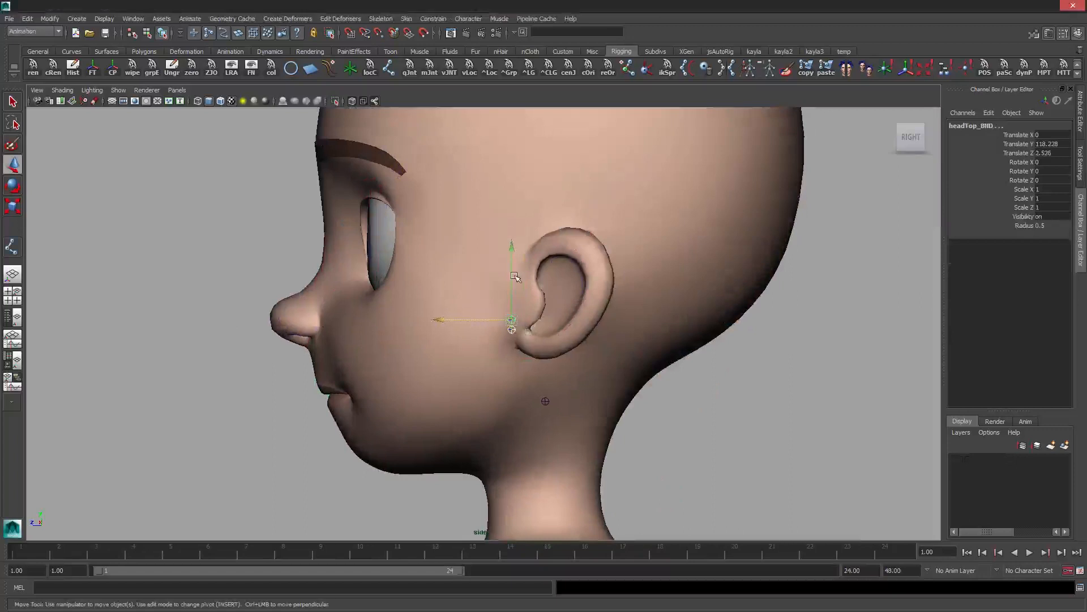
{"action": "key", "text": "q"}
{"action": "key", "text": "w"}
{"action": "left_click_drag", "start_coordinate": [511, 246], "coordinate": [508, 228]}
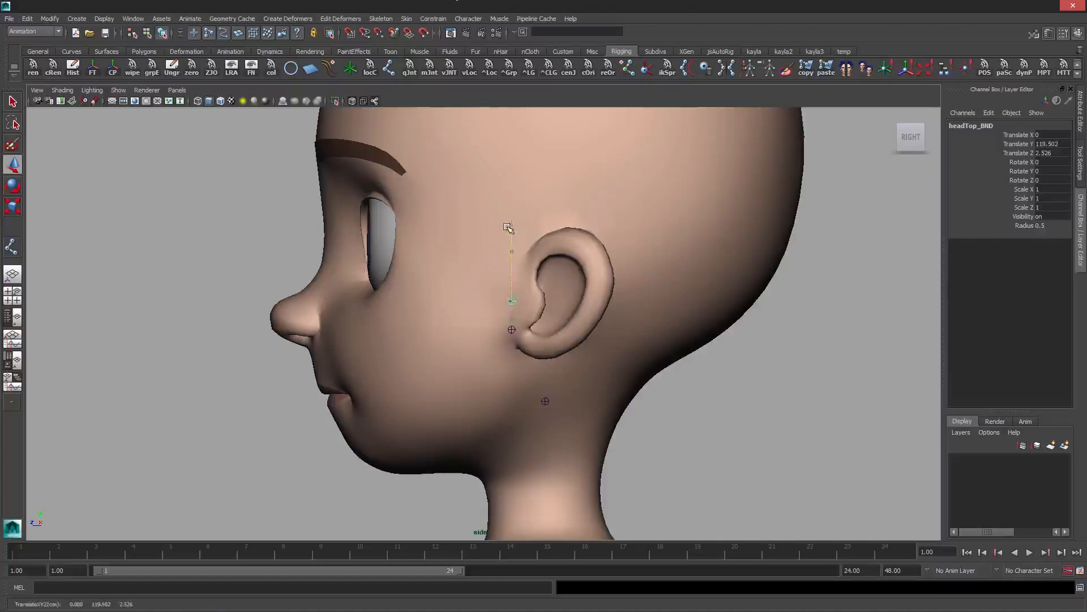
Raise headBottom_BND to just below headTop_BND, at about 118.94 in Y
{"action": "left_click", "coordinate": [510, 329]}
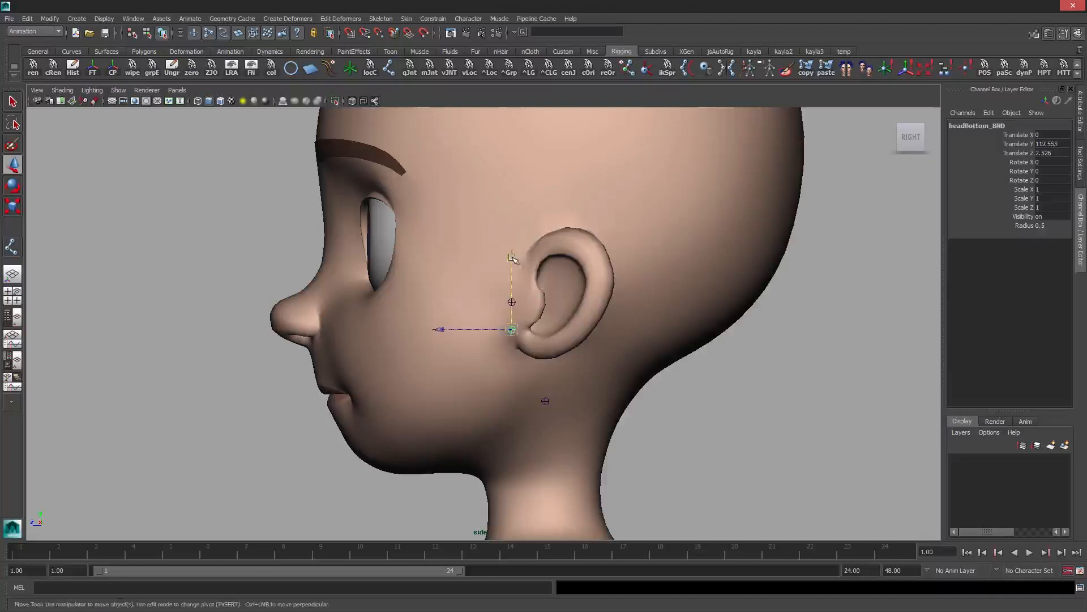
{"action": "left_click_drag", "start_coordinate": [511, 256], "coordinate": [491, 240]}
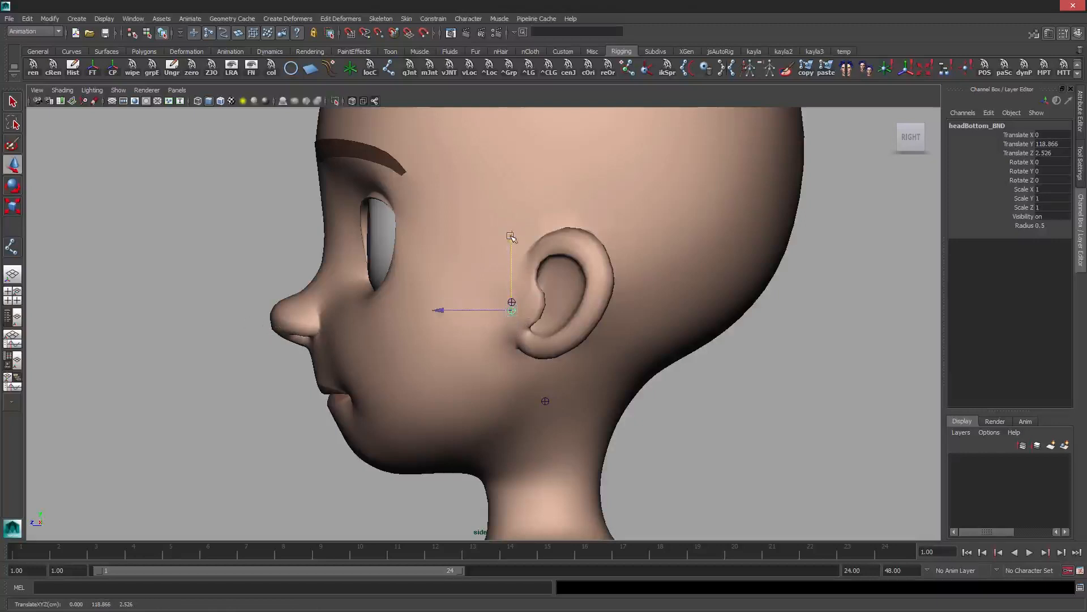
{"action": "left_click_drag", "start_coordinate": [511, 237], "coordinate": [511, 236]}
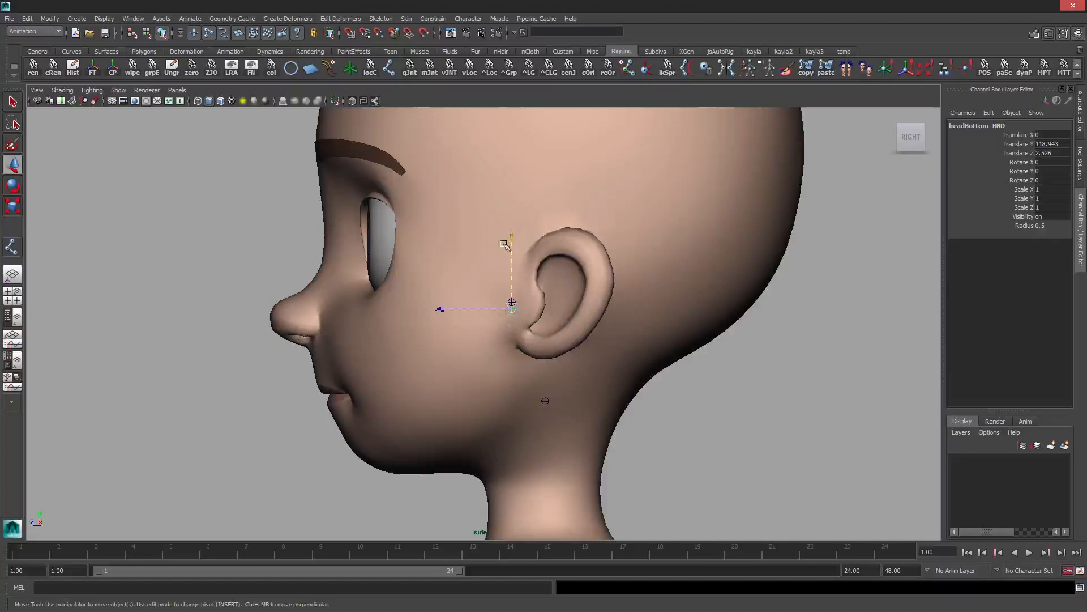
Try lowering headBottom_BND to about 117.71 in Y, undo the move, and clear the selection
{"action": "left_click_drag", "start_coordinate": [513, 237], "coordinate": [533, 321]}
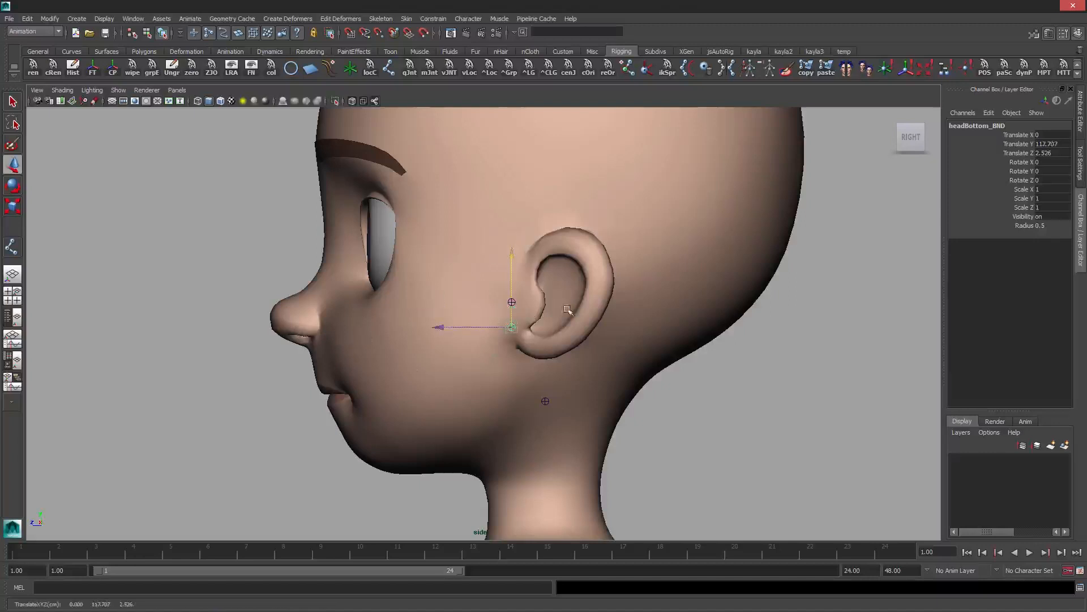
{"action": "key", "text": "ctrl+z"}
{"action": "key", "text": "q"}
{"action": "left_click", "coordinate": [688, 363]}
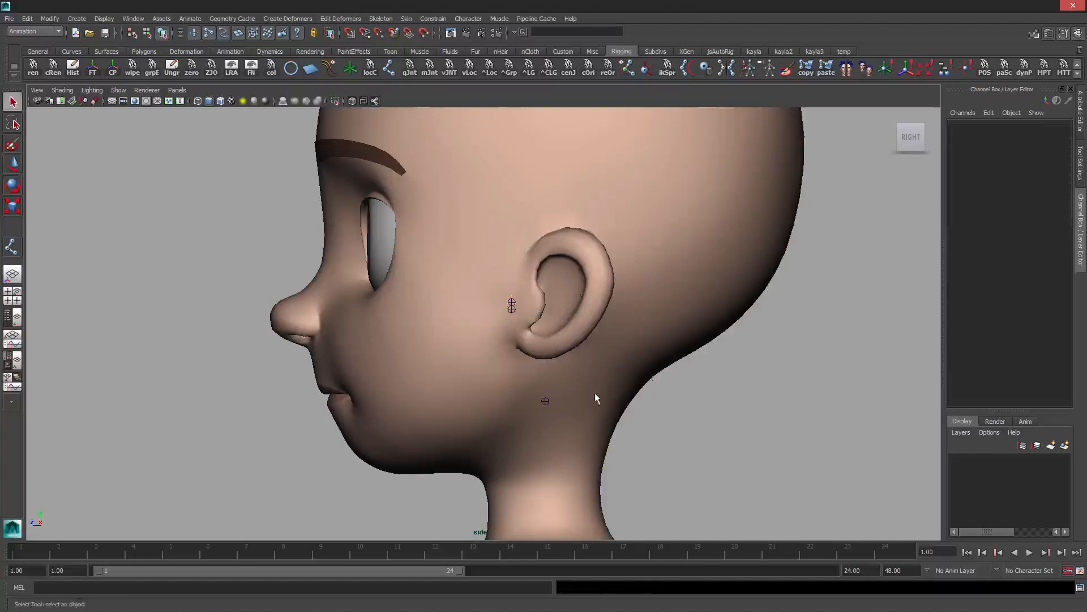
Try moving headTop_BND back toward the ear to about 0.85 in Z, and undo the move
{"action": "scroll", "coordinate": [548, 254], "scroll_direction": "down", "scroll_amount": 2}
{"action": "middle_click_drag", "start_coordinate": [548, 253], "coordinate": [552, 292], "text": "alt"}
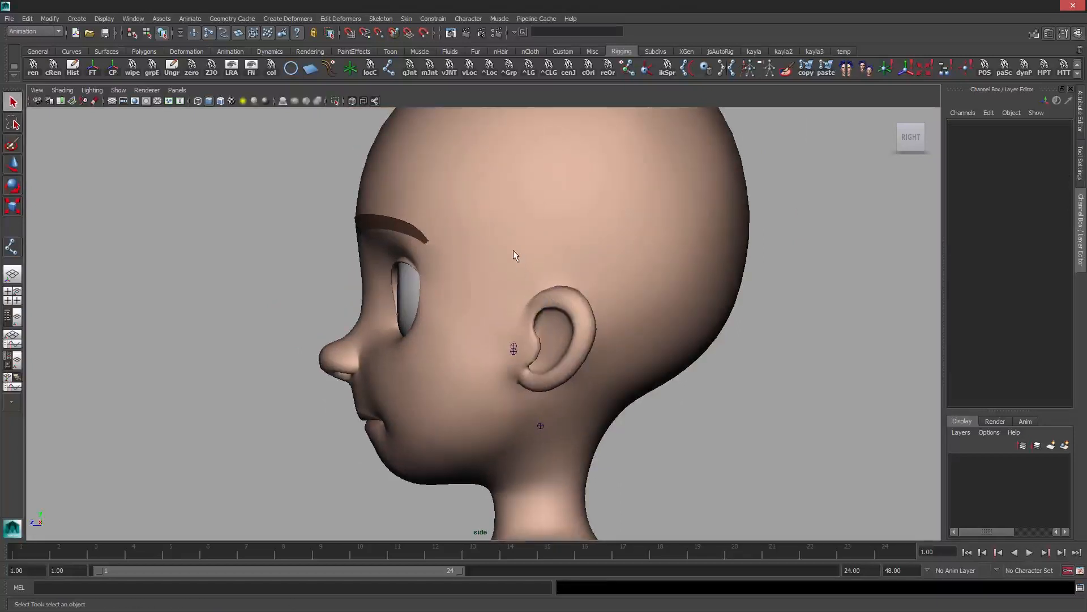
{"action": "left_click", "coordinate": [513, 347]}
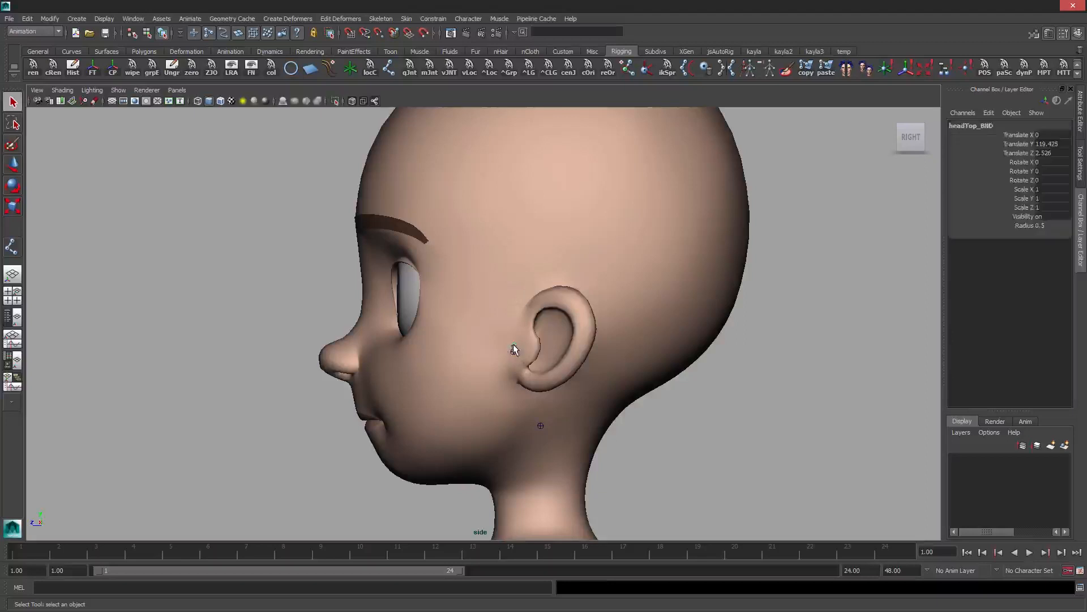
{"action": "key", "text": "w"}
{"action": "left_click_drag", "start_coordinate": [446, 346], "coordinate": [463, 346]}
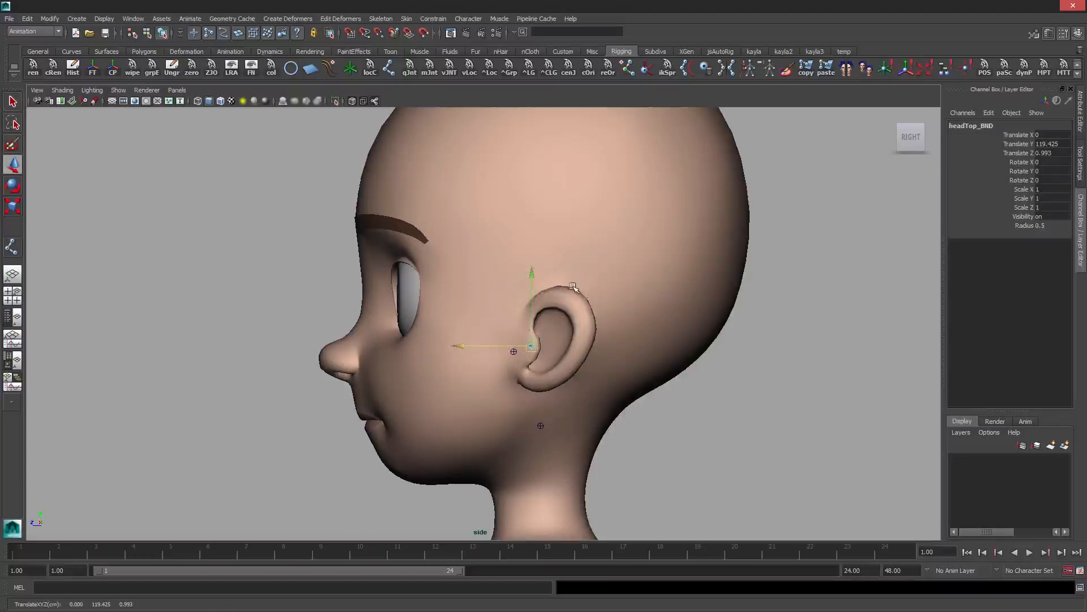
{"action": "middle_click_drag", "start_coordinate": [558, 252], "coordinate": [552, 296], "text": "alt"}
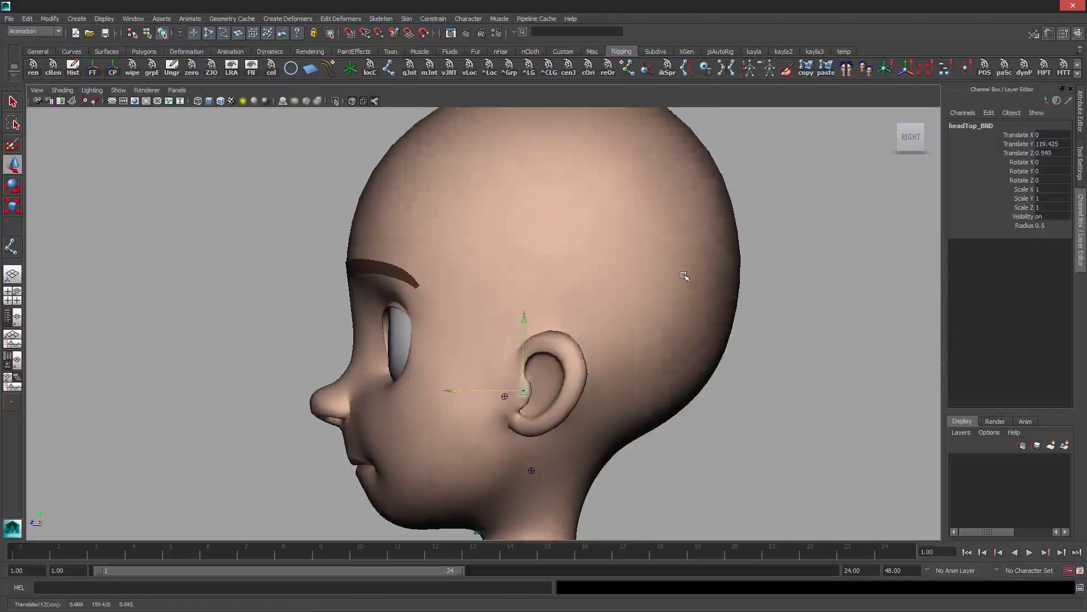
{"action": "key", "text": "ctrl+z"}
Duplicate headTop_BND and rename the copy as jaw_BND
{"action": "middle_click_drag", "start_coordinate": [600, 356], "coordinate": [607, 272], "text": "alt"}
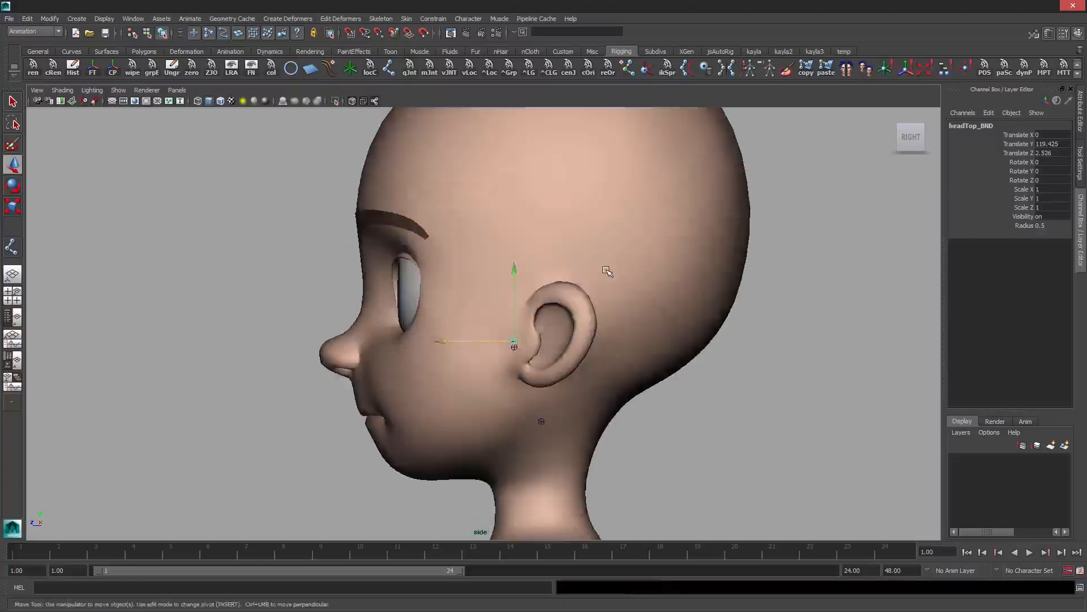
{"action": "key", "text": "ctrl+d"}
{"action": "left_click", "coordinate": [997, 125]}
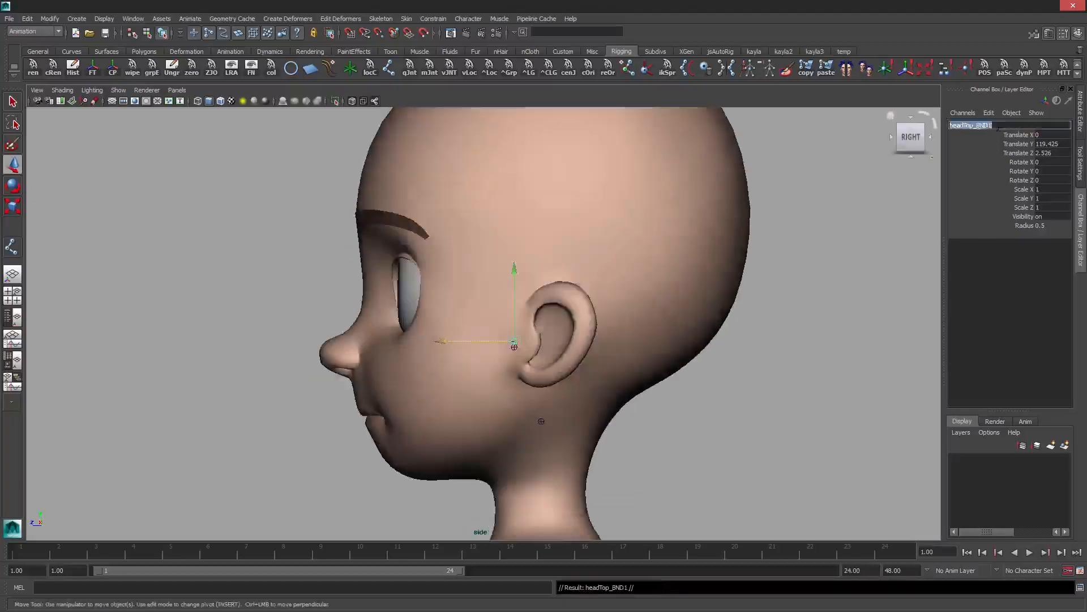
{"action": "key", "text": "BackSpace"}
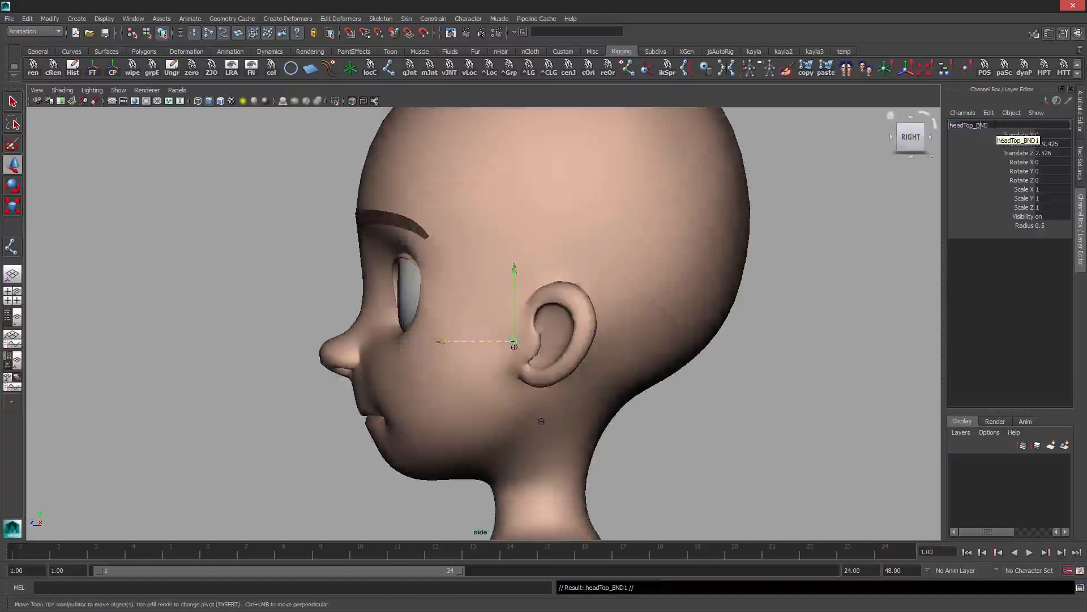
{"action": "key", "text": "BackSpace"}
{"action": "key", "text": "BackSpace"}
{"action": "key", "text": "BackSpace"}
{"action": "key", "text": "BackSpace"}
{"action": "key", "text": "BackSpace"}
{"action": "key", "text": "BackSpace"}
{"action": "type", "text": "jaw"}
{"action": "key", "text": "Return"}
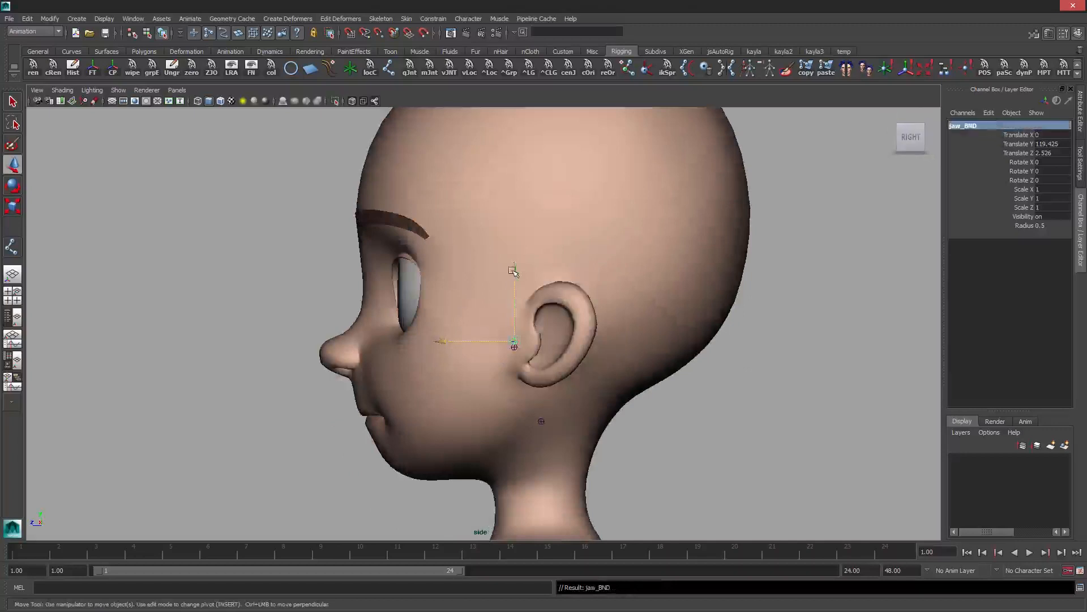
Position jaw_BND beside the front edge of the ear, at about 118.37 in Y and 1.57 in Z
{"action": "left_click_drag", "start_coordinate": [512, 271], "coordinate": [510, 288]}
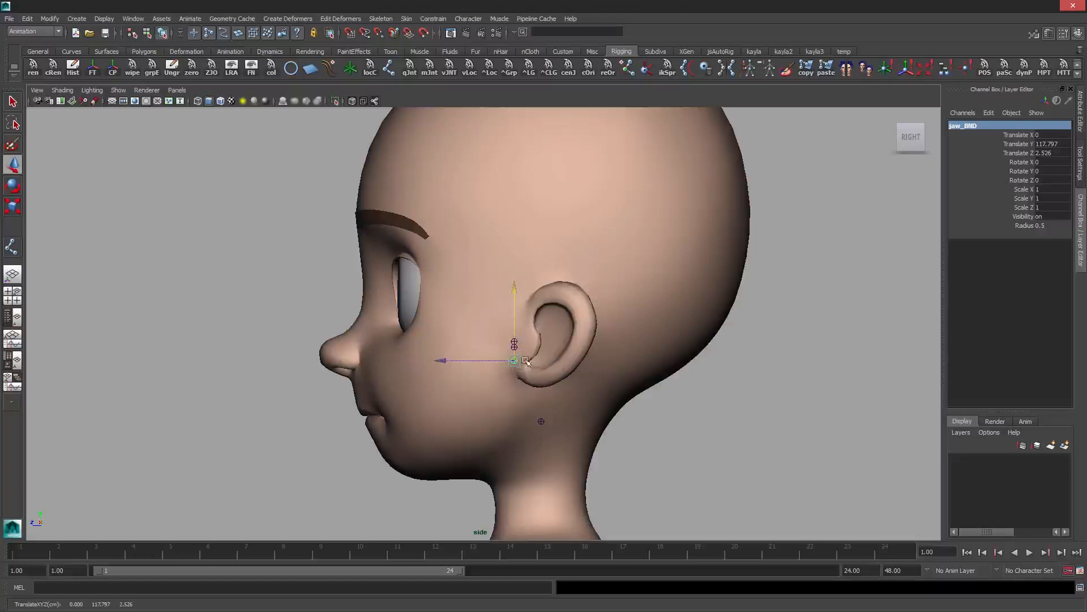
{"action": "left_click_drag", "start_coordinate": [515, 359], "coordinate": [521, 362]}
{"action": "left_click_drag", "start_coordinate": [445, 367], "coordinate": [458, 365]}
{"action": "left_click_drag", "start_coordinate": [533, 295], "coordinate": [532, 282]}
{"action": "mouse_move", "coordinate": [535, 359]}
{"action": "left_mouse_down"}
{"action": "mouse_move", "coordinate": [529, 349]}
{"action": "mouse_move", "coordinate": [525, 360]}
{"action": "left_mouse_up"}
{"action": "left_click_drag", "start_coordinate": [525, 348], "coordinate": [525, 342]}
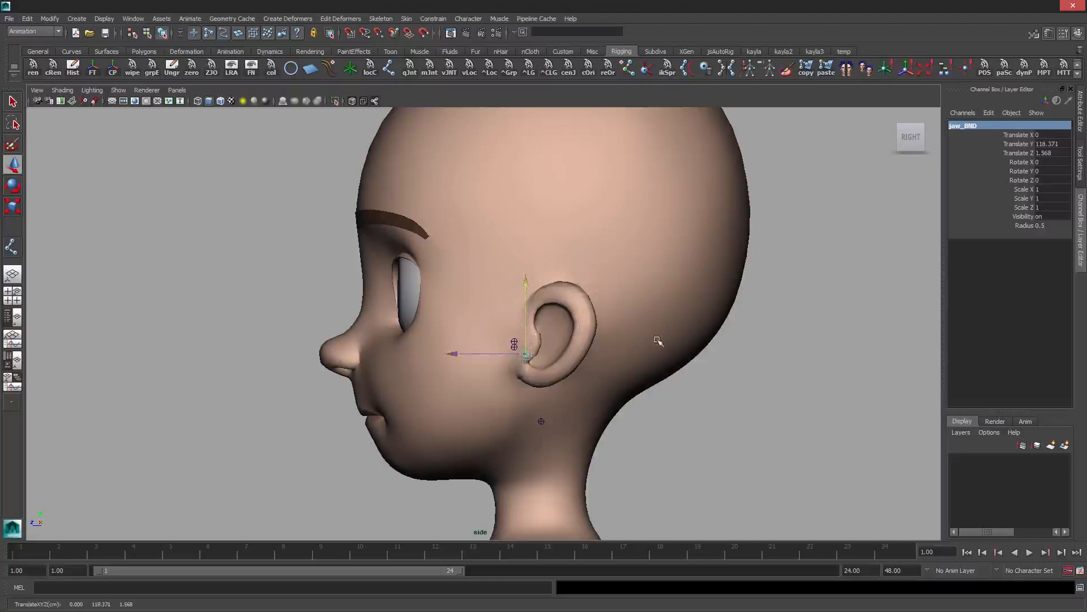
Duplicate jaw_BND and rename the copy as L_socket_BND
{"action": "key", "text": "ctrl+d"}
{"action": "left_click", "coordinate": [985, 125]}
{"action": "left_click", "coordinate": [984, 126]}
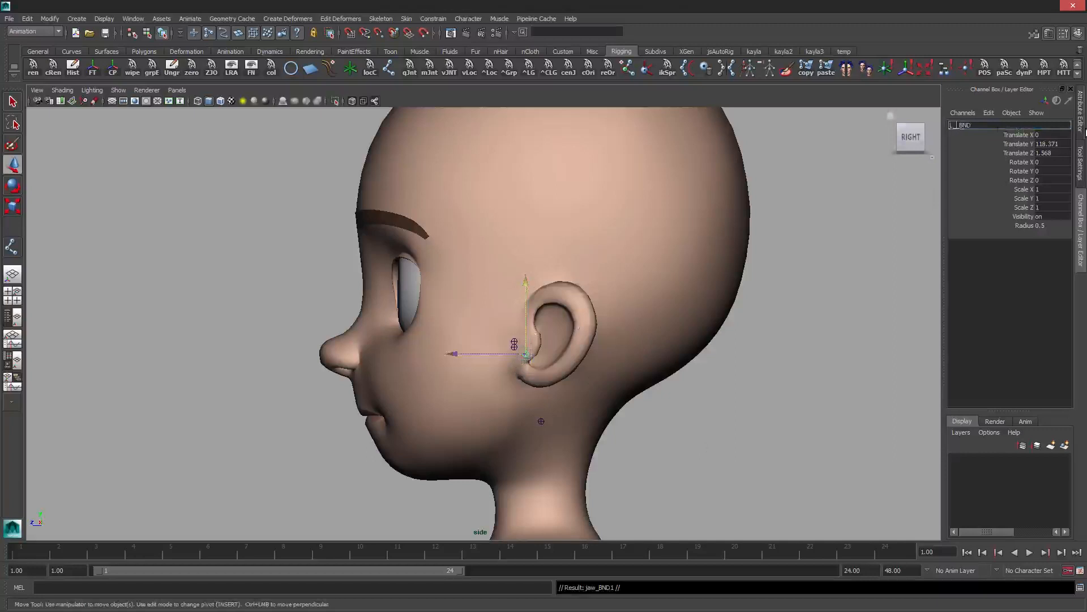
{"action": "type", "text": "L_socket"}
{"action": "key", "text": "Return"}
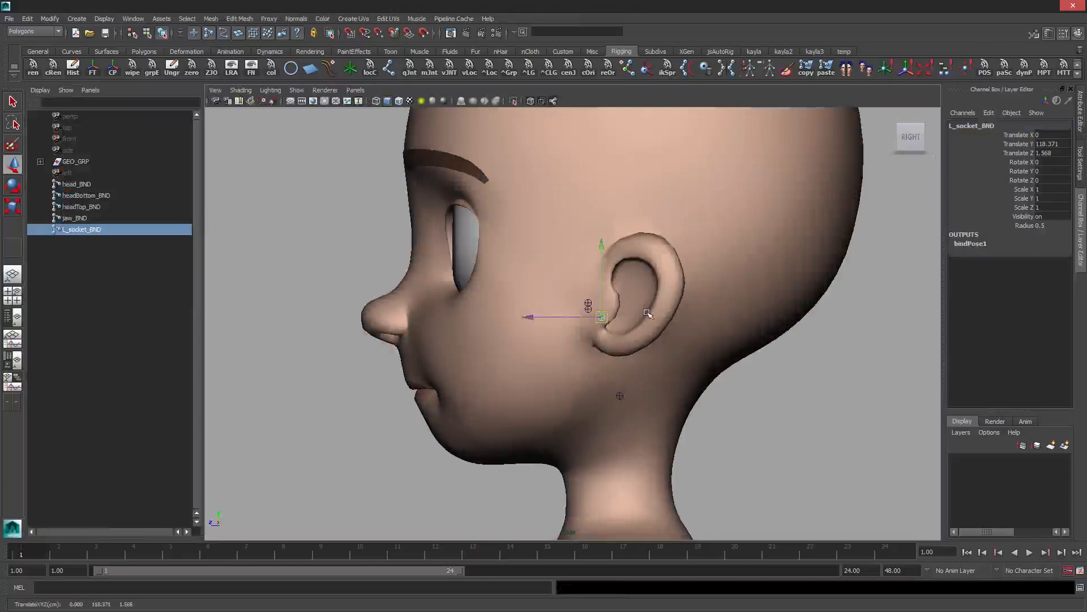
In the perspective view, point-constrain L_socket_BND to the left eye geometry on all axes without maintaining offset
{"action": "key", "text": "space"}
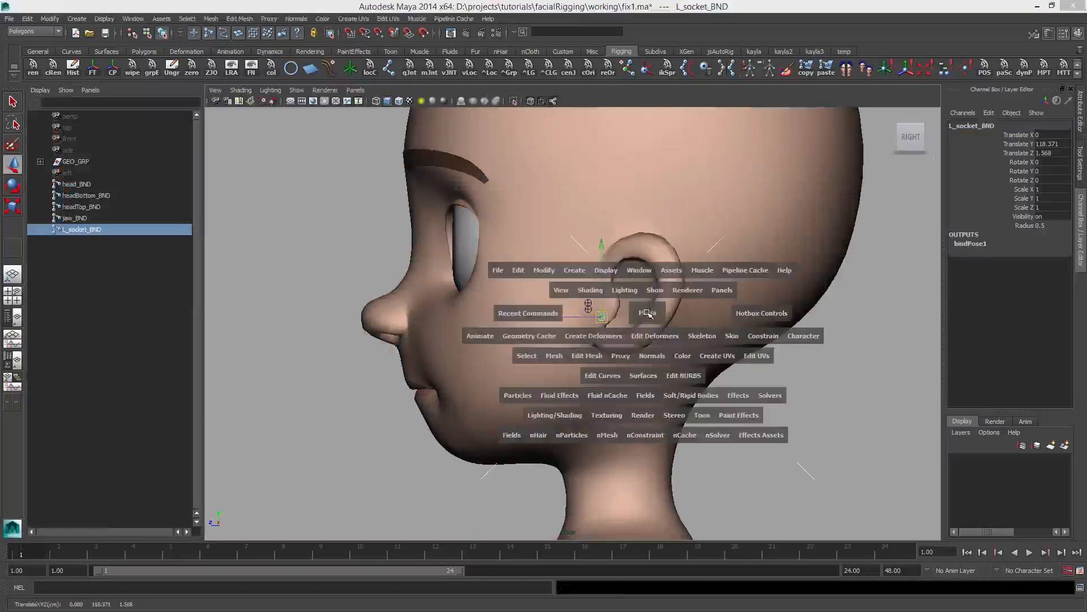
{"action": "left_click_drag", "start_coordinate": [647, 314], "coordinate": [650, 318]}
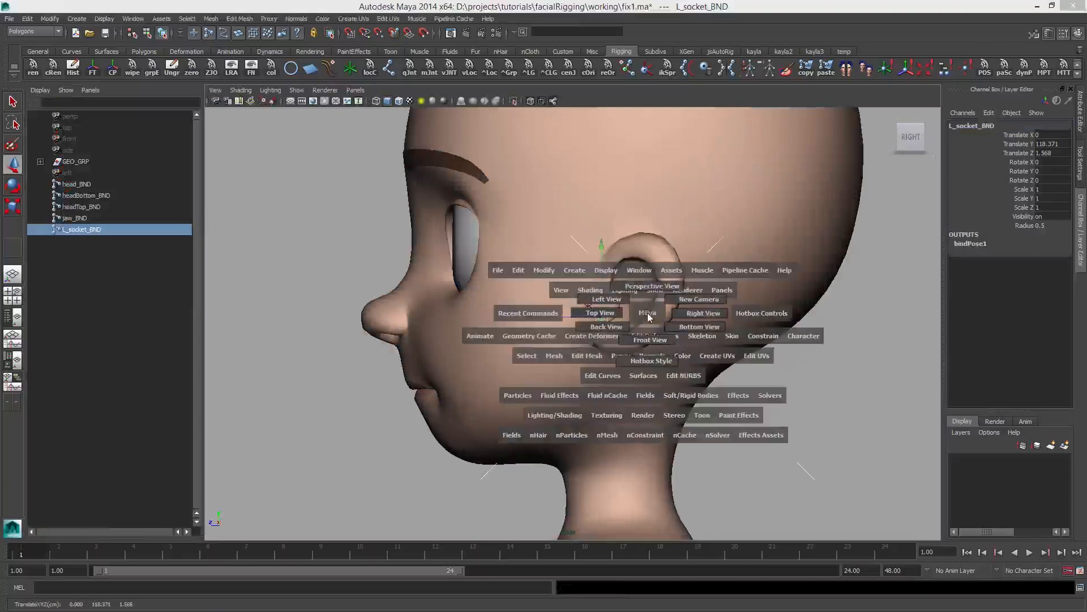
{"action": "left_click_drag", "start_coordinate": [648, 313], "coordinate": [651, 286]}
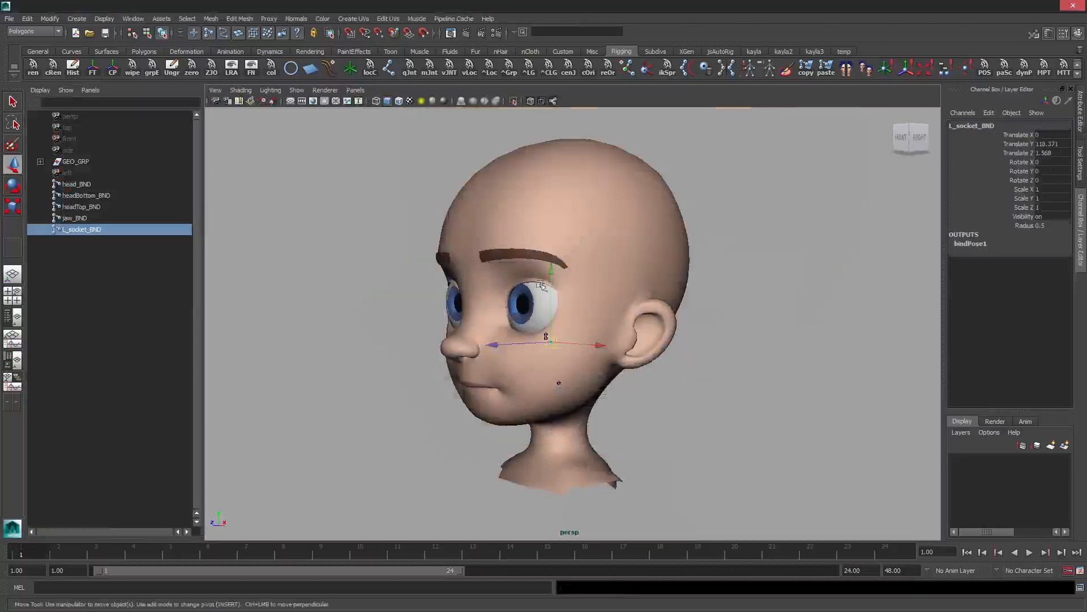
{"action": "scroll", "coordinate": [543, 281], "scroll_direction": "up", "scroll_amount": 4}
{"action": "scroll", "coordinate": [604, 274], "scroll_direction": "up", "scroll_amount": 1}
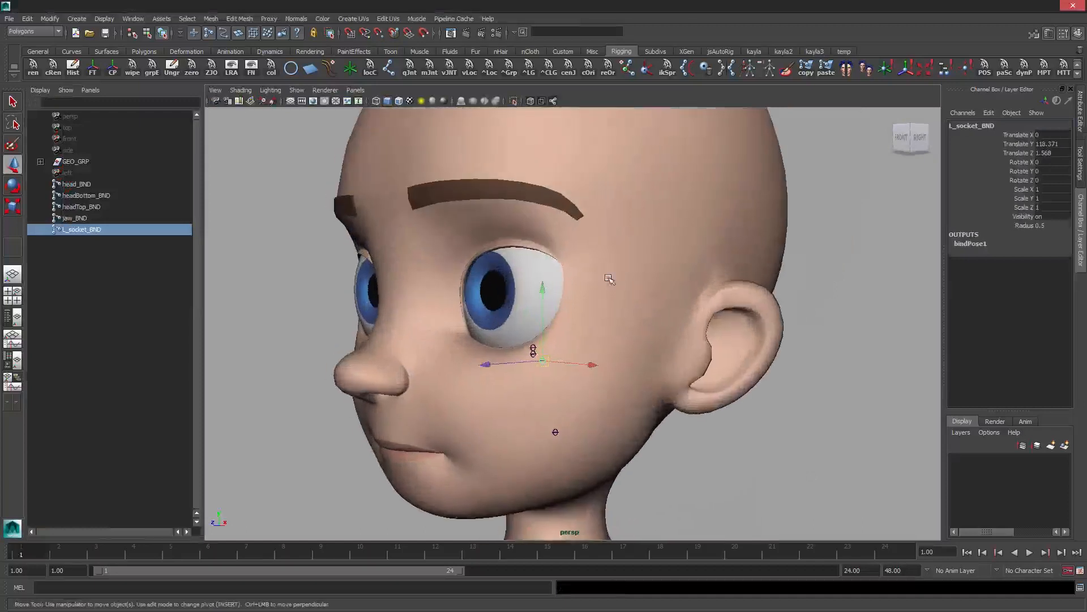
{"action": "left_click", "coordinate": [536, 273]}
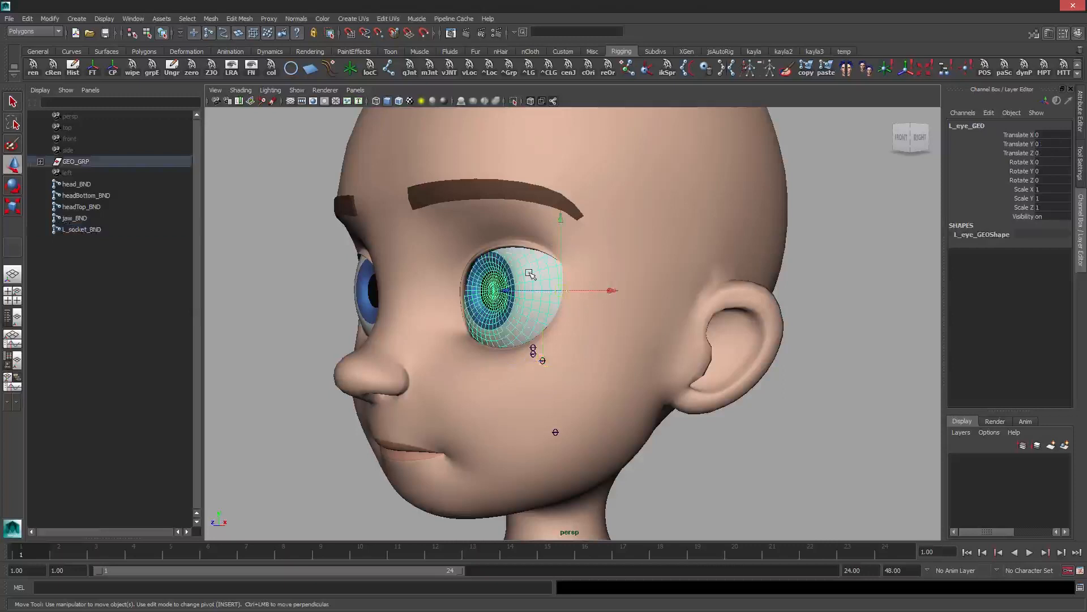
{"action": "left_click", "coordinate": [94, 229]}
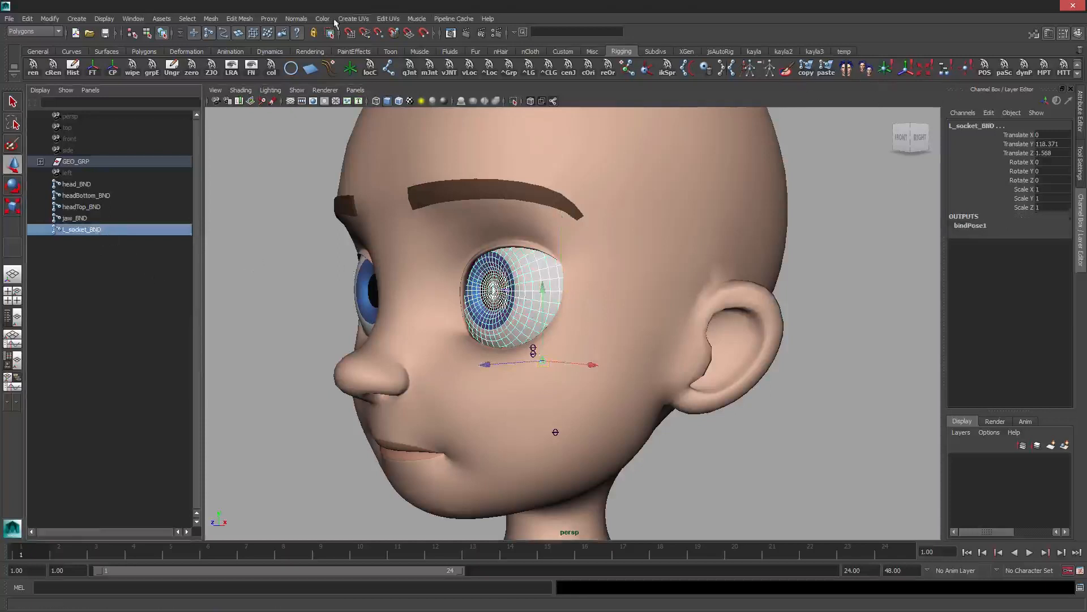
{"action": "left_click", "coordinate": [34, 31]}
{"action": "left_click", "coordinate": [23, 41]}
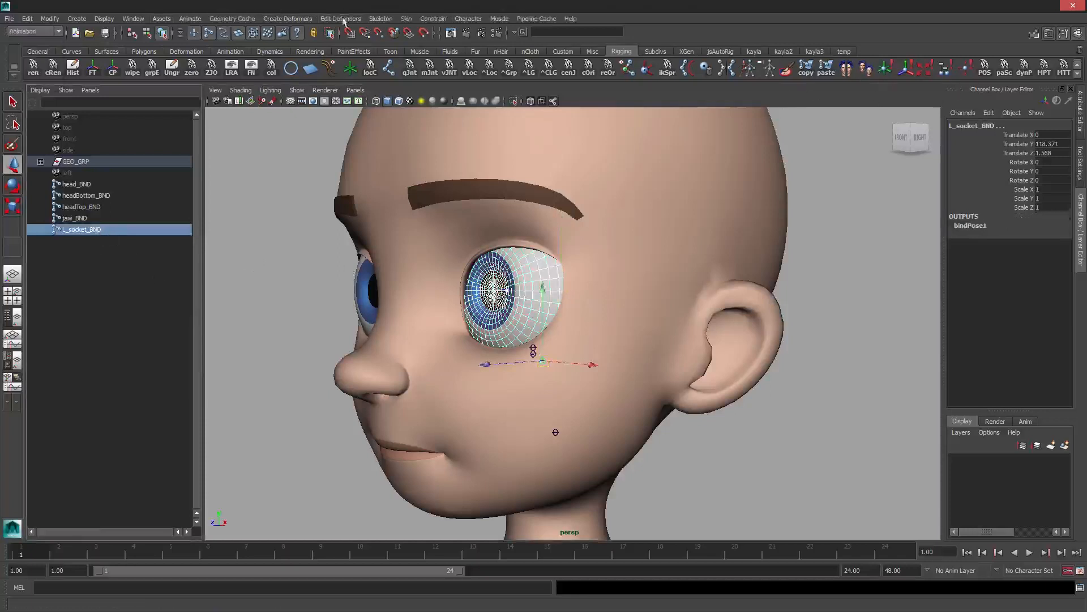
{"action": "left_click", "coordinate": [433, 18]}
{"action": "left_click", "coordinate": [511, 35]}
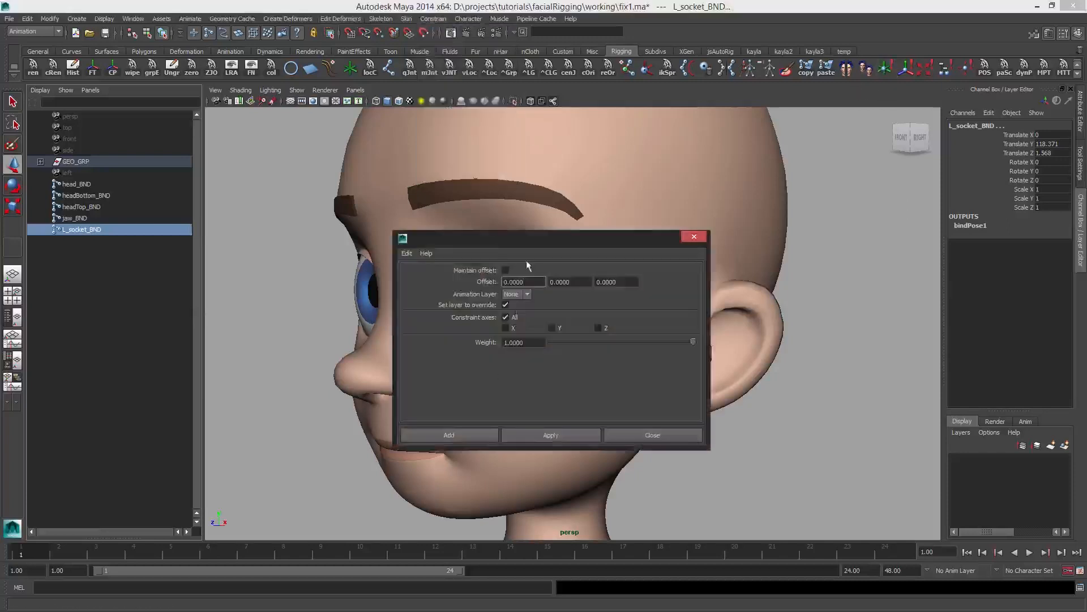
{"action": "left_click", "coordinate": [467, 435]}
{"action": "left_click_drag", "start_coordinate": [441, 294], "coordinate": [505, 293], "text": "alt"}
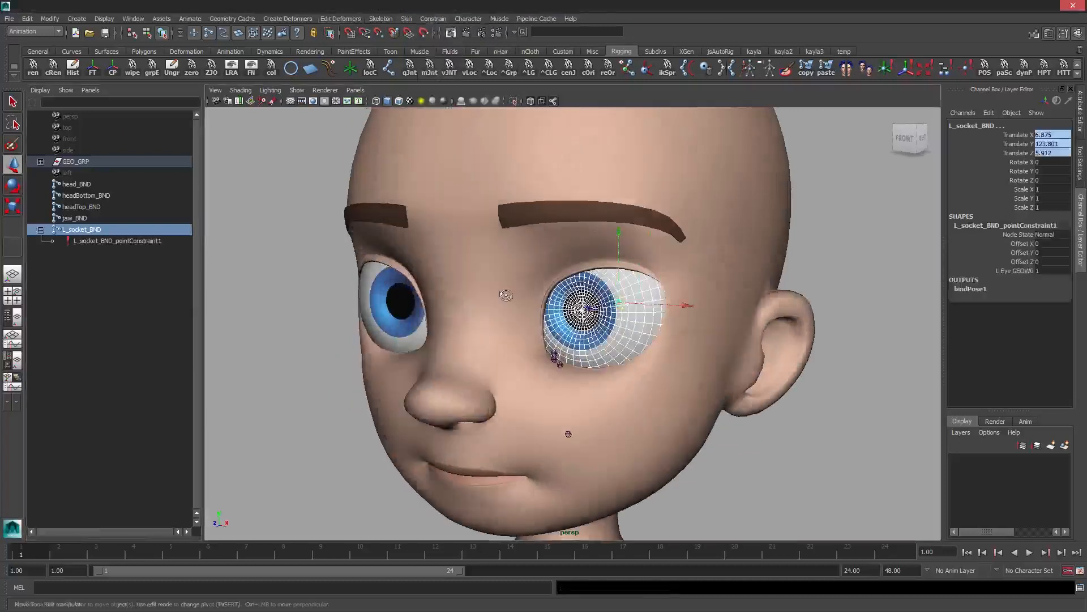
Delete the point constraint under L_socket_BND and deactivate the Move tool
{"action": "left_click", "coordinate": [87, 242]}
{"action": "key", "text": "Delete"}
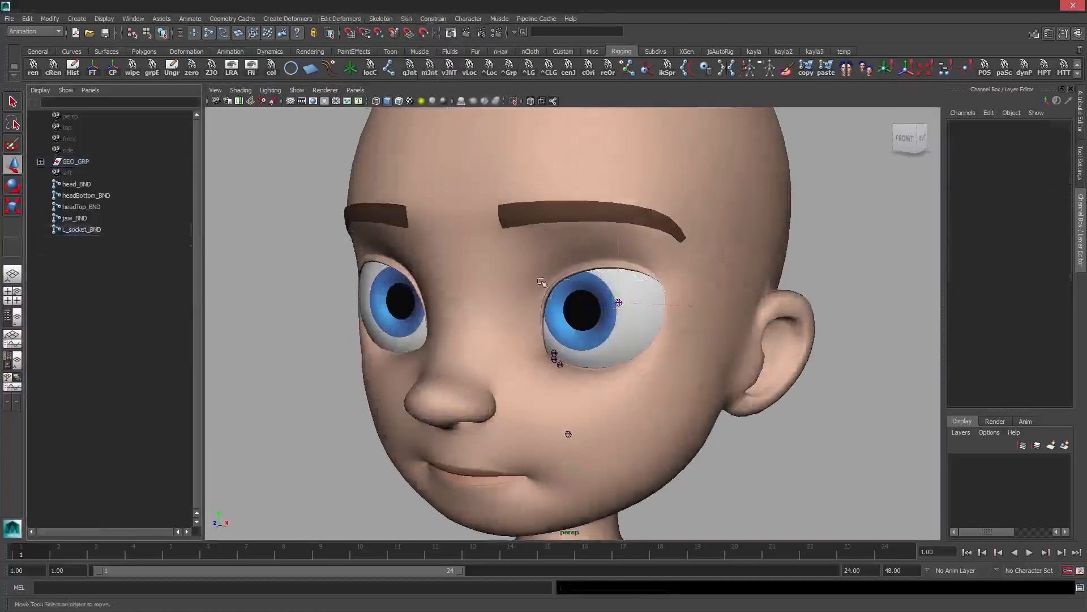
{"action": "left_click_drag", "start_coordinate": [617, 308], "coordinate": [679, 314], "text": "alt"}
{"action": "key", "text": "q"}
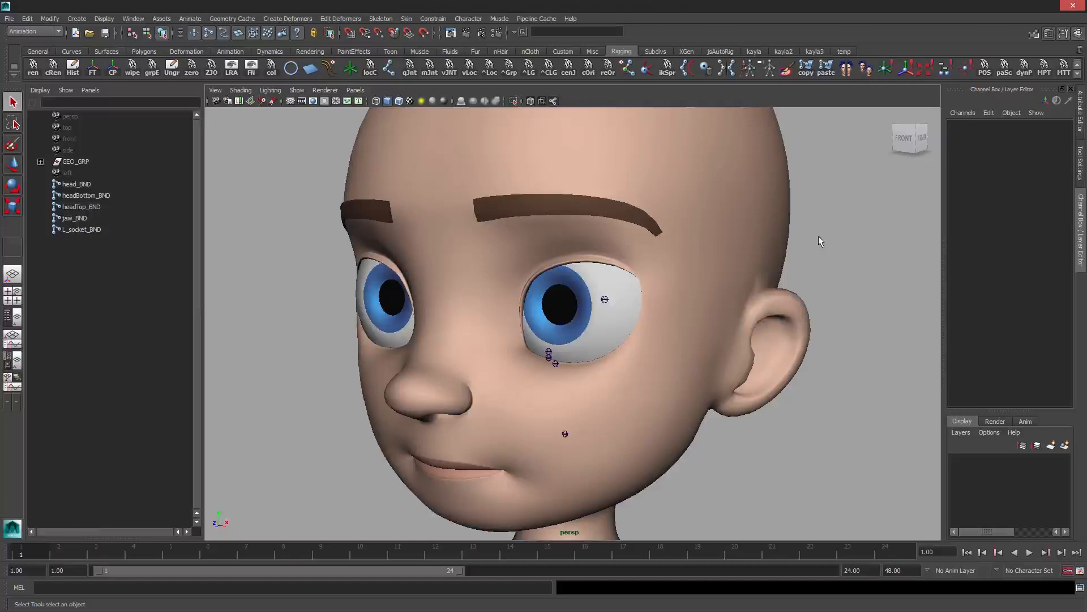
Create a NURBS circle with frozen transforms and no construction history
{"action": "left_click", "coordinate": [77, 19]}
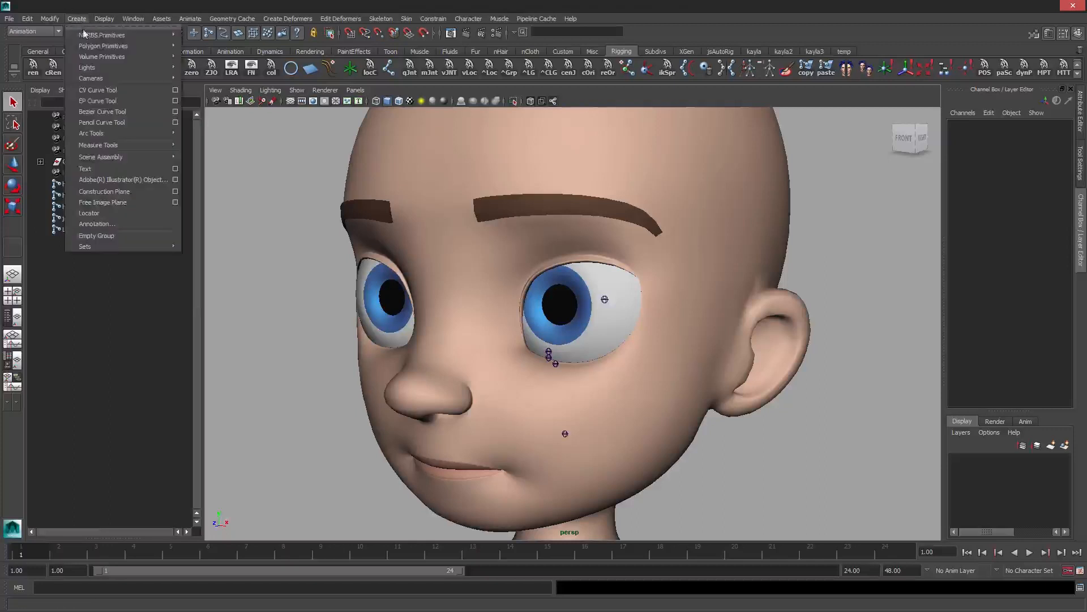
{"action": "mouse_move", "coordinate": [110, 37]}
{"action": "left_click", "coordinate": [214, 106]}
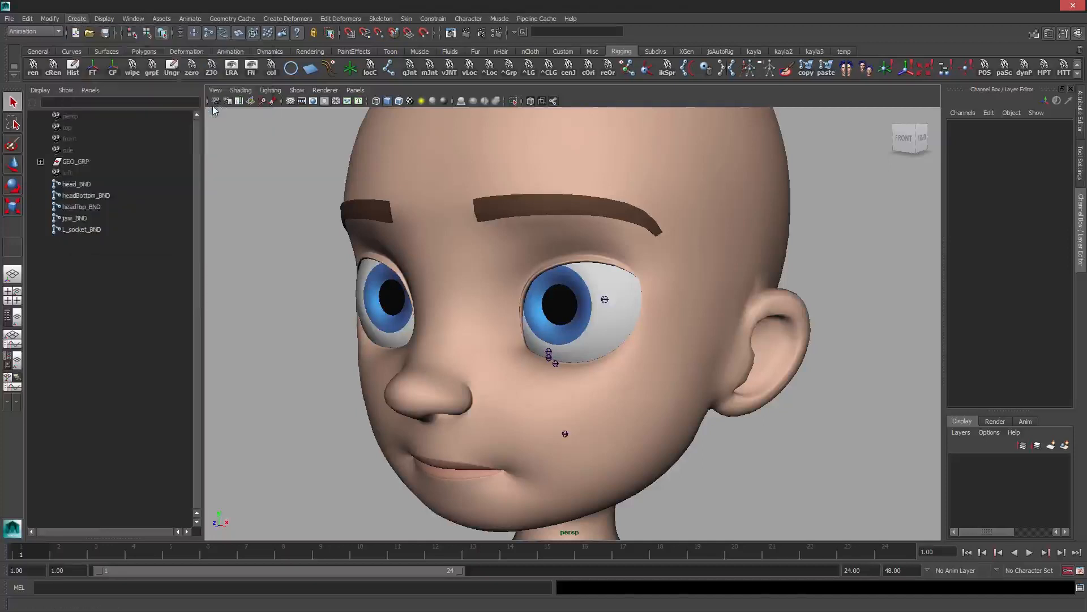
{"action": "left_click", "coordinate": [94, 68]}
{"action": "left_click", "coordinate": [73, 73]}
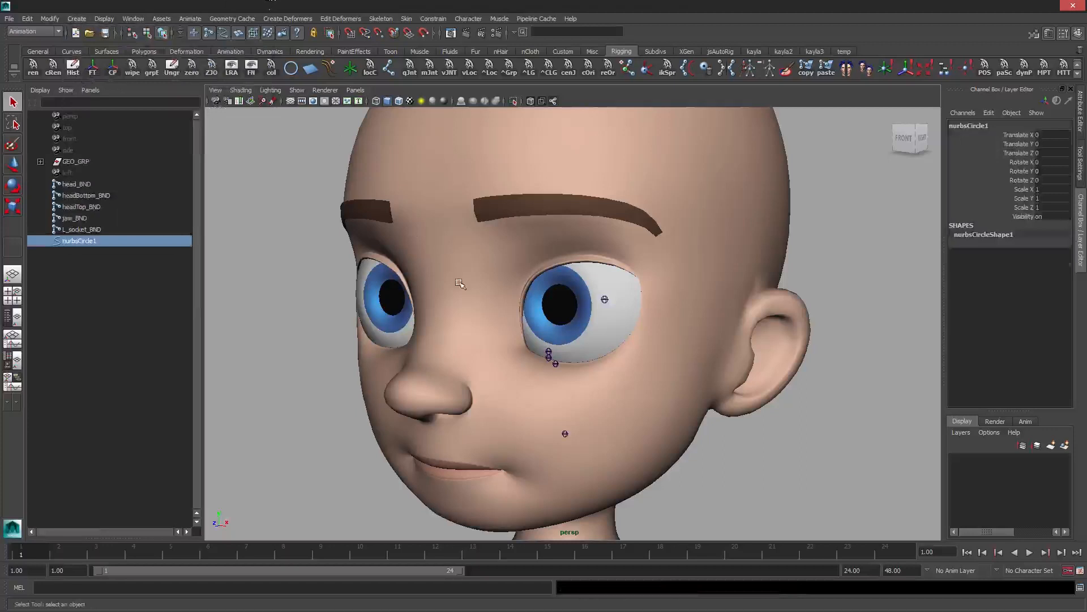
Match the position of nurbsCircle1 to head_BND and clear the selection
{"action": "key", "text": "w"}
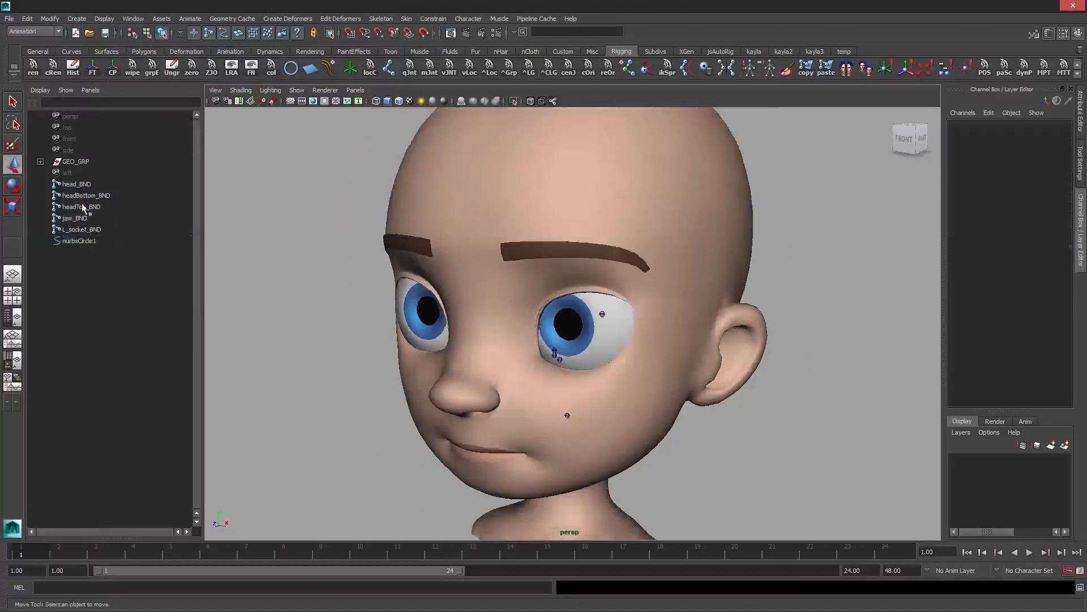
{"action": "left_click", "coordinate": [79, 184]}
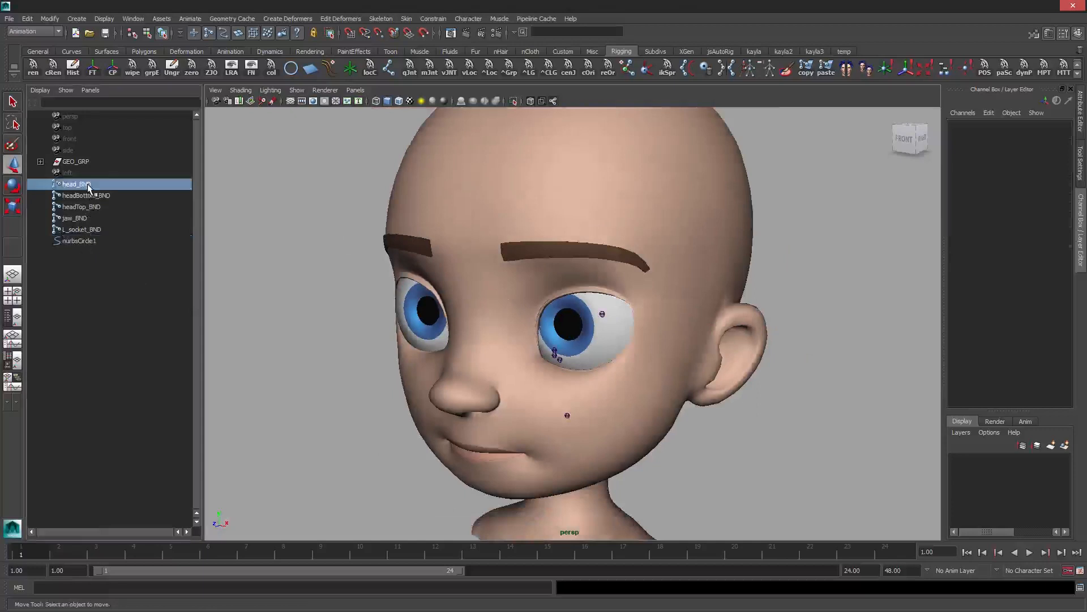
{"action": "left_click", "coordinate": [93, 242], "text": "ctrl"}
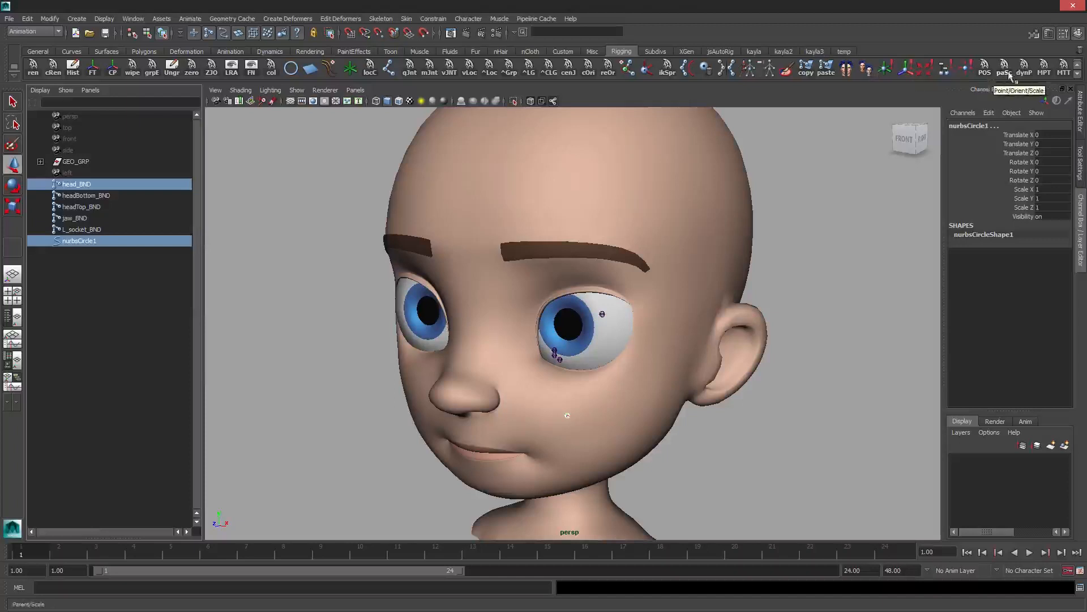
{"action": "left_click", "coordinate": [1044, 67]}
{"action": "left_click", "coordinate": [286, 256]}
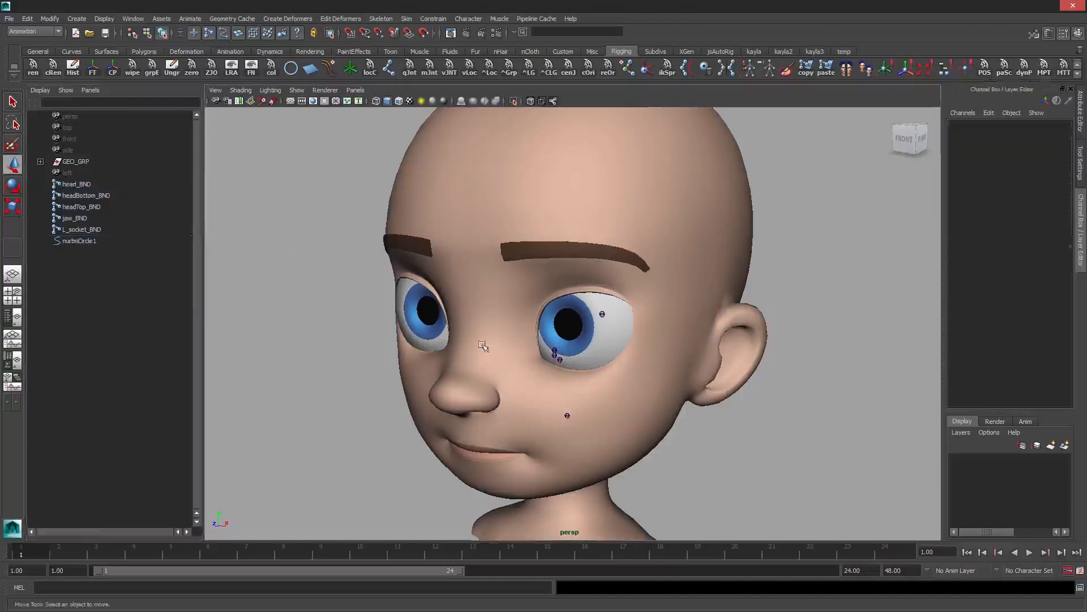
Show the geometry in wireframe and try freezing the transforms of nurbsCircle1
{"action": "key", "text": "4"}
{"action": "left_click_drag", "start_coordinate": [630, 320], "coordinate": [187, 283], "text": "alt"}
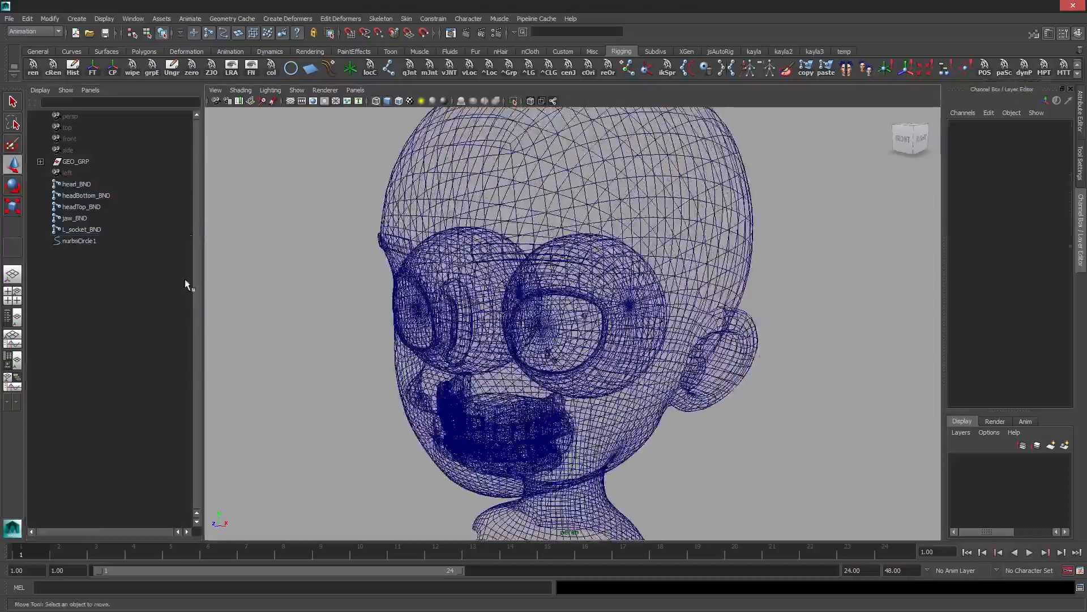
{"action": "left_click", "coordinate": [122, 239]}
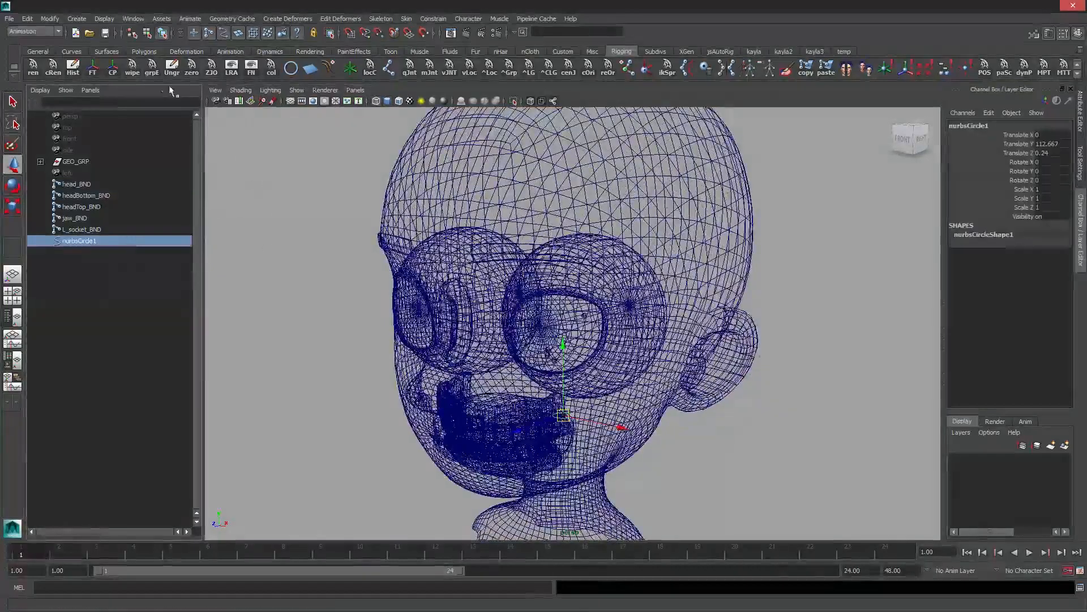
{"action": "left_click", "coordinate": [95, 69]}
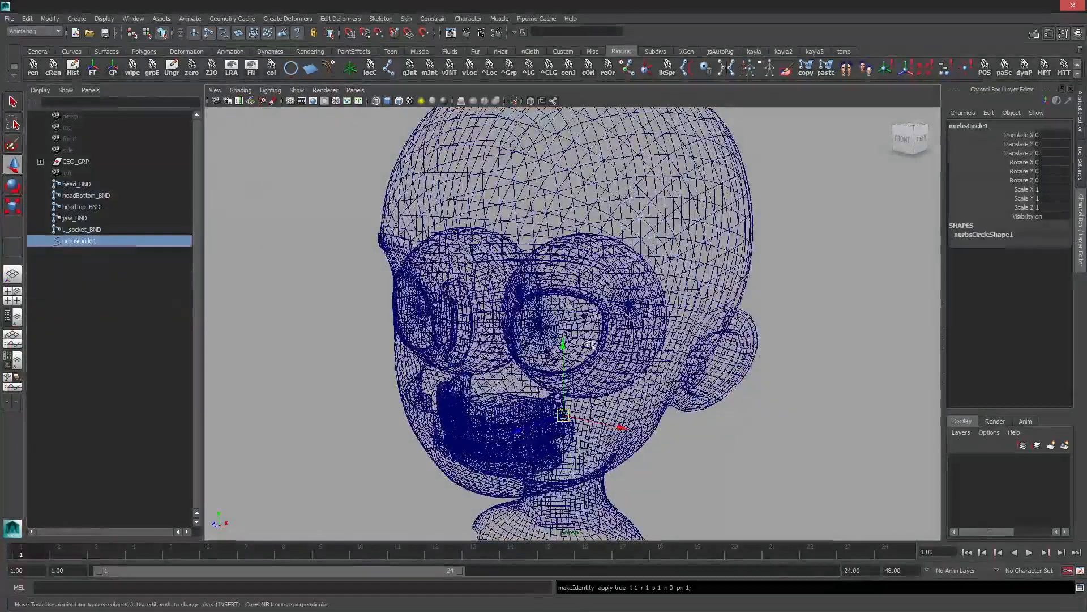
Scale up all control vertices of nurbsCircle1 uniformly until the circle is wider than the neck
{"action": "left_click_drag", "start_coordinate": [510, 317], "coordinate": [477, 295], "text": "alt"}
{"action": "right_click_drag", "start_coordinate": [477, 295], "coordinate": [586, 348], "text": "alt"}
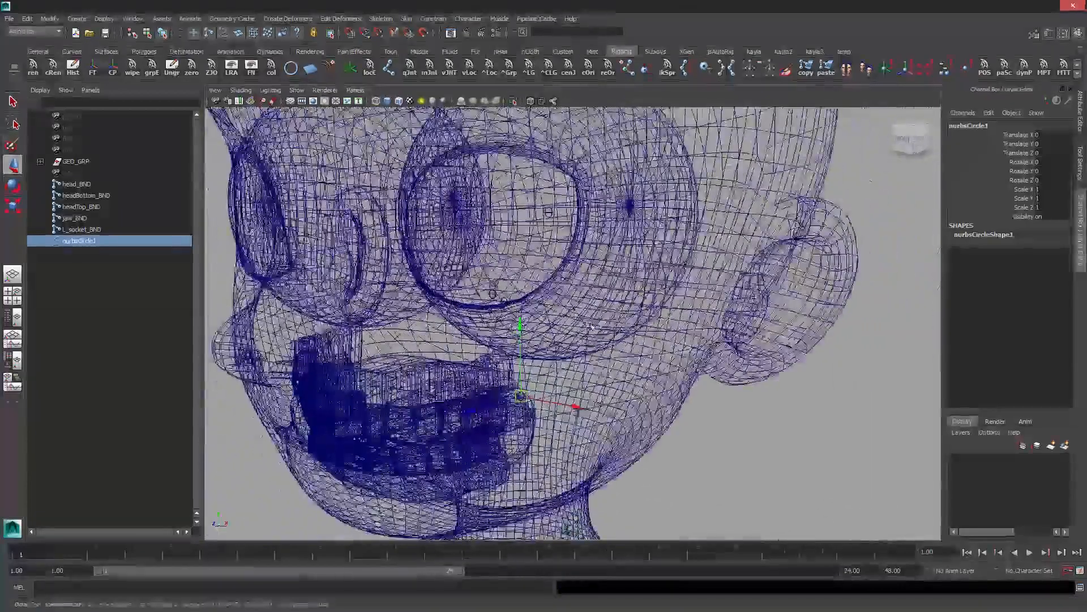
{"action": "middle_click_drag", "start_coordinate": [586, 348], "coordinate": [615, 349], "text": "alt"}
{"action": "right_click_drag", "start_coordinate": [615, 350], "coordinate": [593, 350], "text": "alt"}
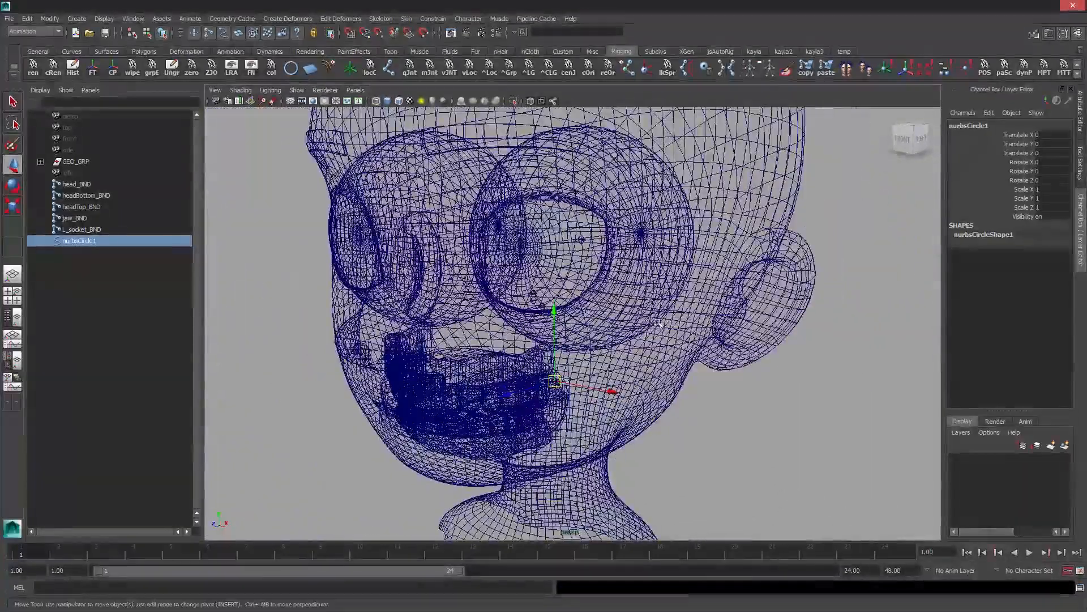
{"action": "key", "text": "F8"}
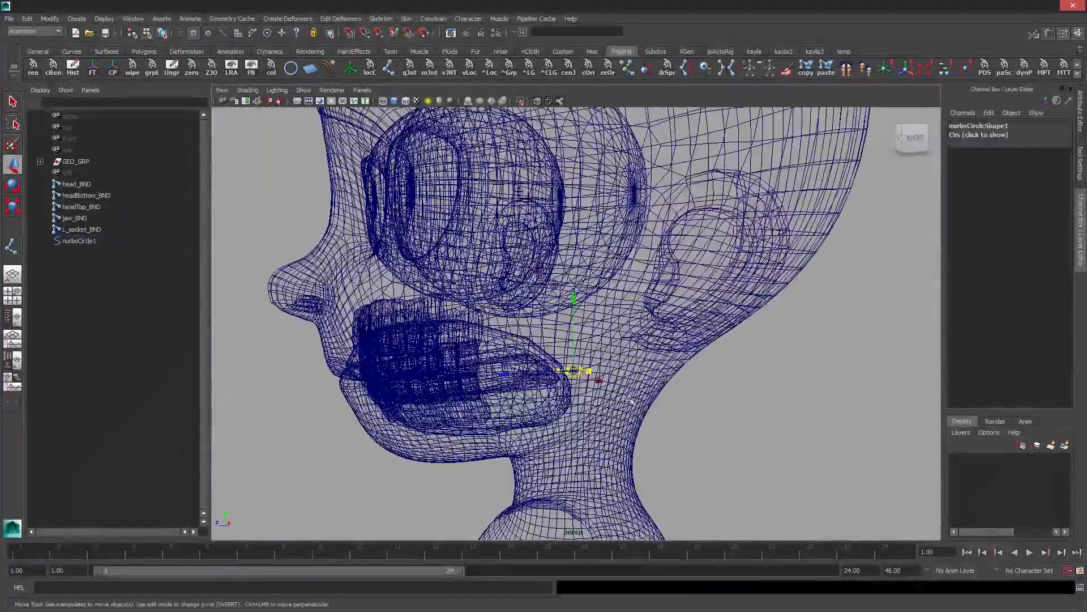
{"action": "right_click_drag", "start_coordinate": [630, 400], "coordinate": [576, 385], "text": "alt"}
{"action": "key", "text": "r"}
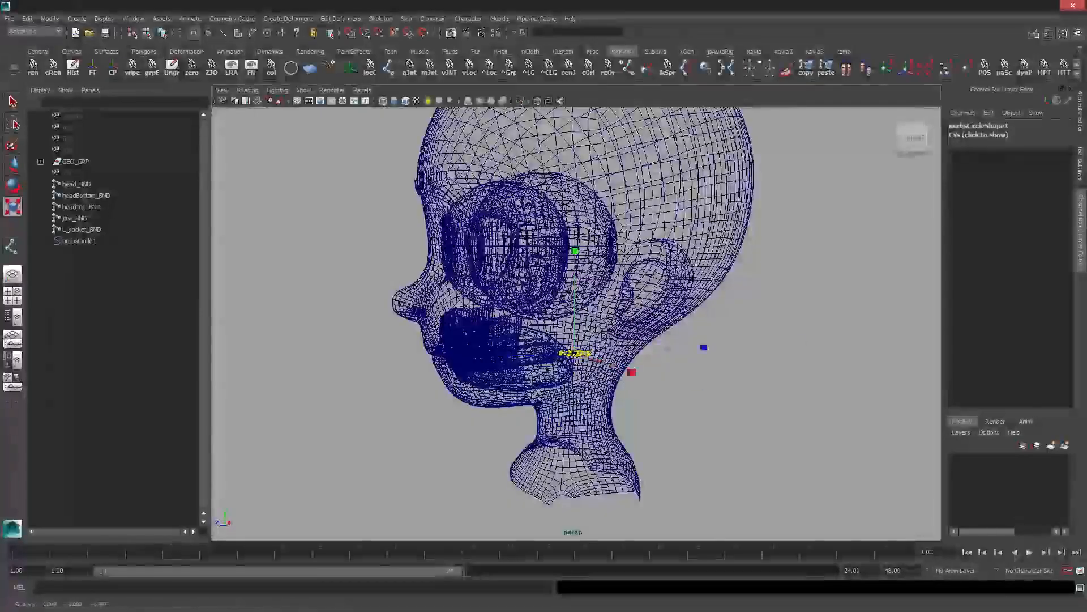
{"action": "left_click_drag", "start_coordinate": [575, 352], "coordinate": [629, 353]}
{"action": "right_click_drag", "start_coordinate": [630, 340], "coordinate": [583, 284], "text": "alt"}
Raise the circle's control vertices straight up to the crown of the head
{"action": "key", "text": "w"}
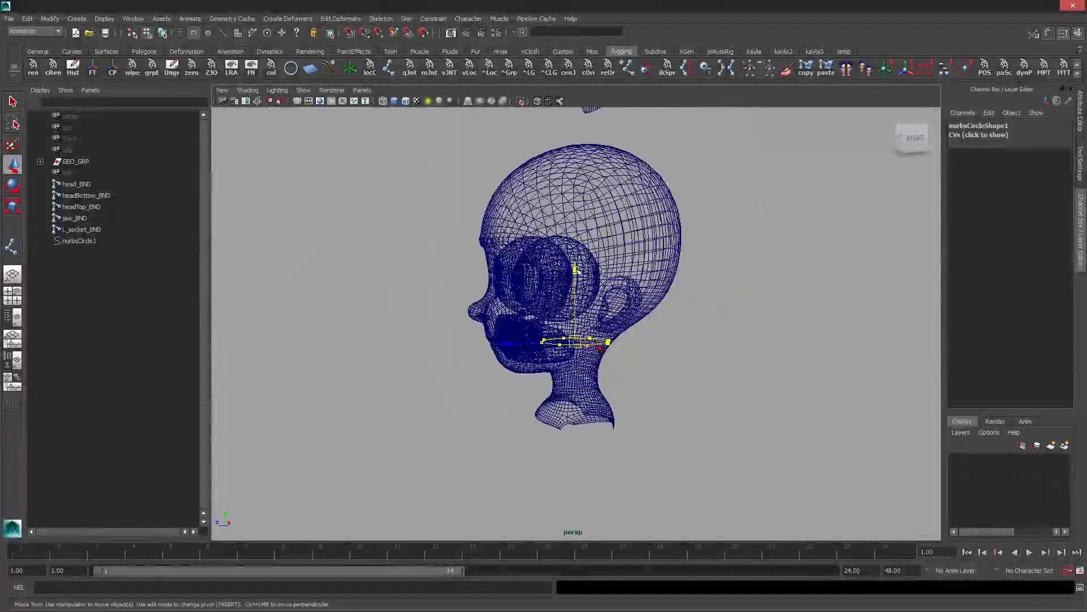
{"action": "left_click_drag", "start_coordinate": [582, 273], "coordinate": [589, 66]}
{"action": "middle_click_drag", "start_coordinate": [610, 134], "coordinate": [601, 228], "text": "alt"}
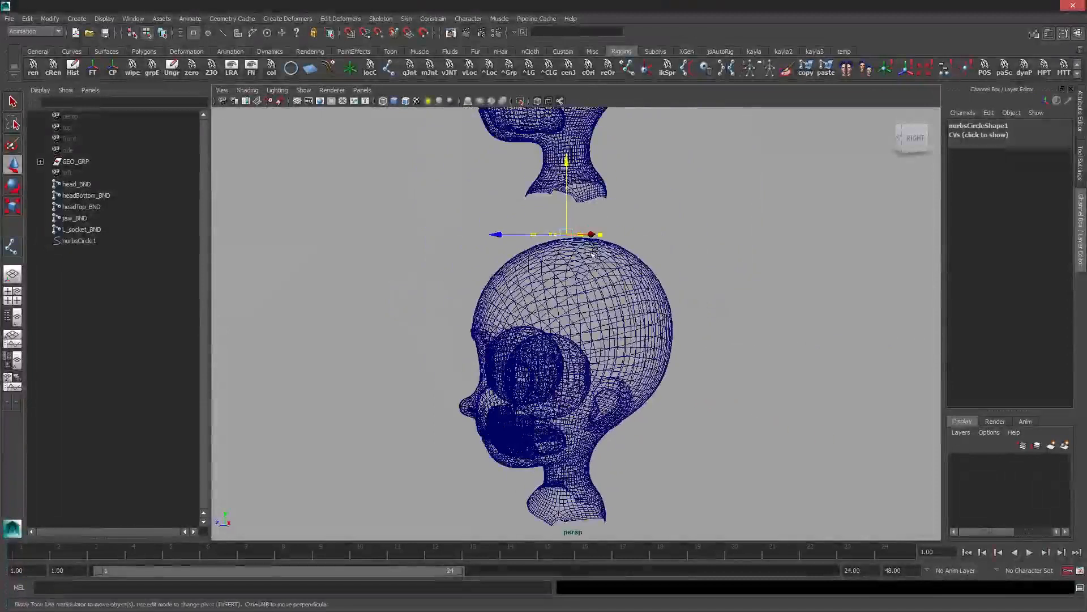
{"action": "left_click_drag", "start_coordinate": [598, 230], "coordinate": [619, 225], "text": "alt"}
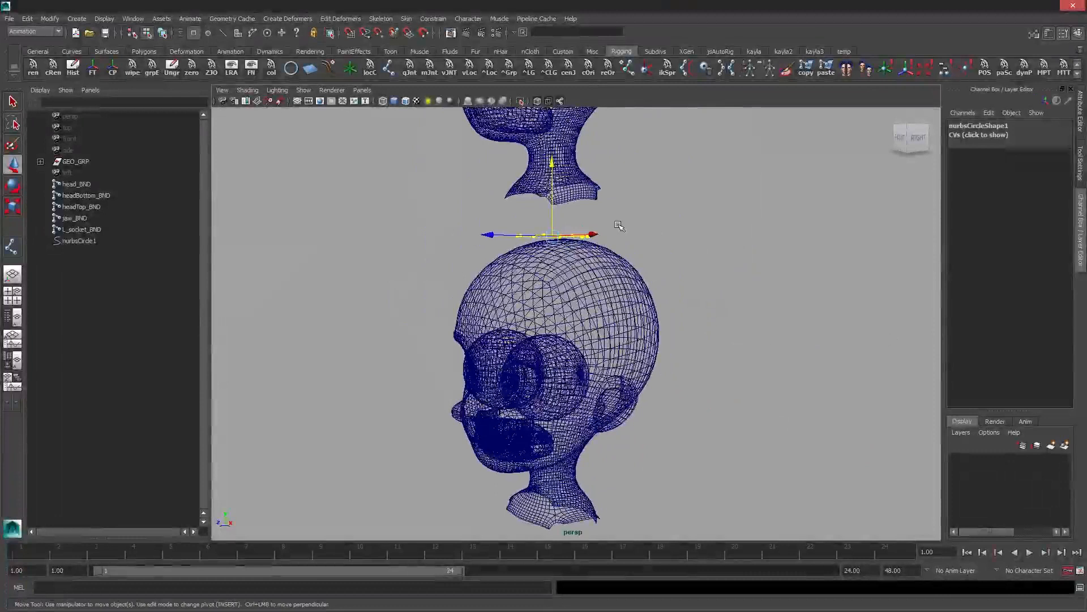
With the head shaded, shift the circle's control vertices back and up to float centred above the crown, and return to object mode
{"action": "key", "text": "5"}
{"action": "left_click_drag", "start_coordinate": [568, 194], "coordinate": [595, 201], "text": "alt"}
{"action": "mouse_move", "coordinate": [594, 201]}
{"action": "middle_mouse_down", "text": "alt"}
{"action": "mouse_move", "coordinate": [599, 226]}
{"action": "mouse_move", "coordinate": [619, 212]}
{"action": "middle_mouse_up", "text": "alt"}
{"action": "scroll", "coordinate": [598, 230], "scroll_direction": "up", "scroll_amount": 5}
{"action": "key", "text": "r"}
{"action": "left_click_drag", "start_coordinate": [604, 213], "coordinate": [586, 239], "text": "alt"}
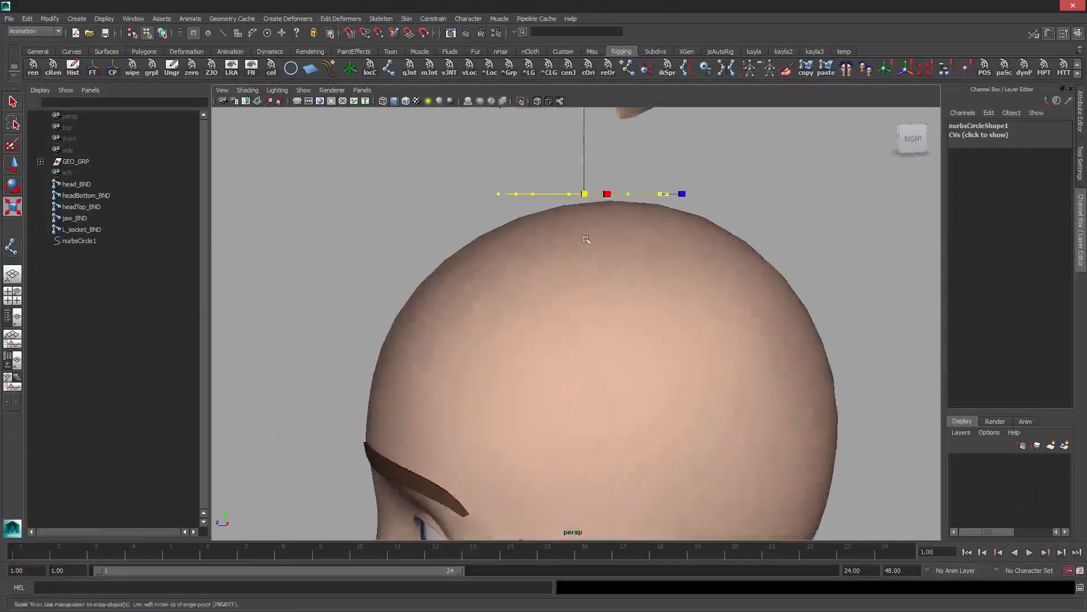
{"action": "key", "text": "w"}
{"action": "left_click_drag", "start_coordinate": [506, 195], "coordinate": [600, 158]}
{"action": "scroll", "coordinate": [614, 193], "scroll_direction": "down", "scroll_amount": 4}
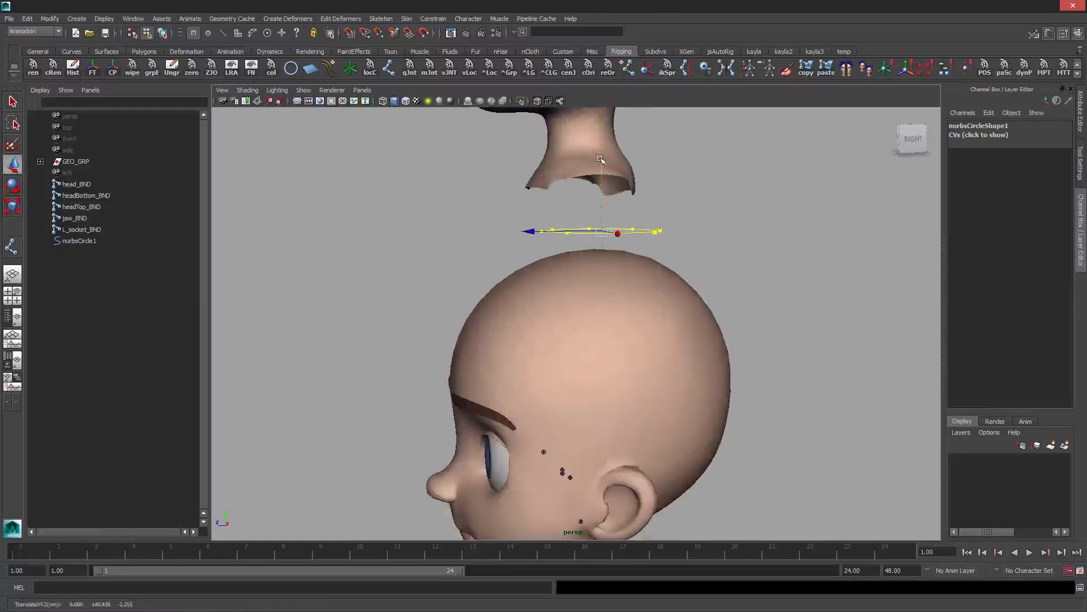
{"action": "key", "text": "F8"}
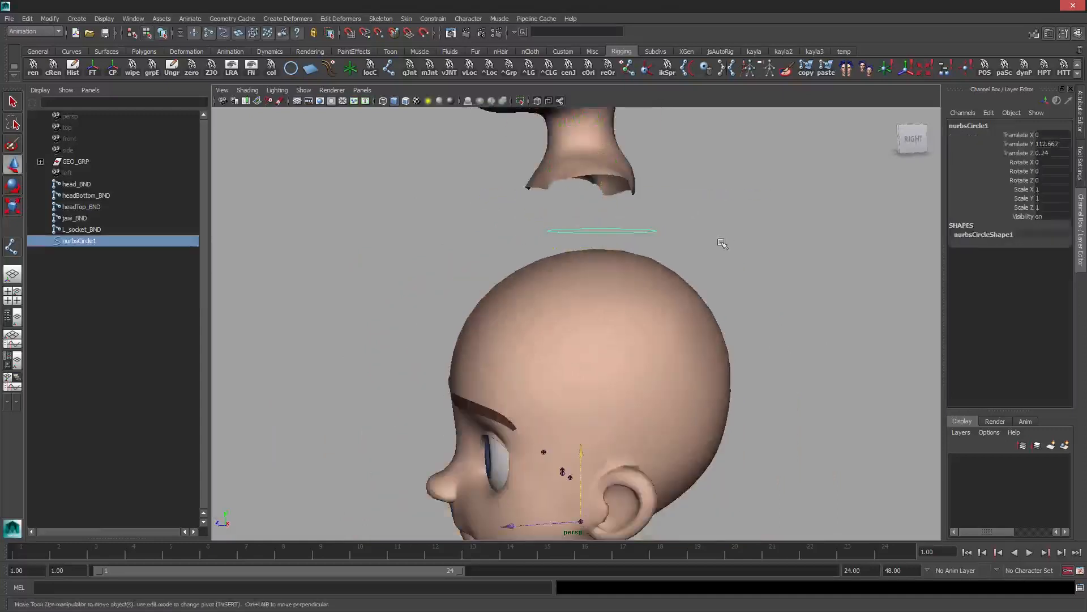
Freeze the transforms of nurbsCircle1 and delete its construction history
{"action": "left_click_drag", "start_coordinate": [437, 242], "coordinate": [489, 242], "text": "alt"}
{"action": "middle_click_drag", "start_coordinate": [690, 388], "coordinate": [698, 287], "text": "alt"}
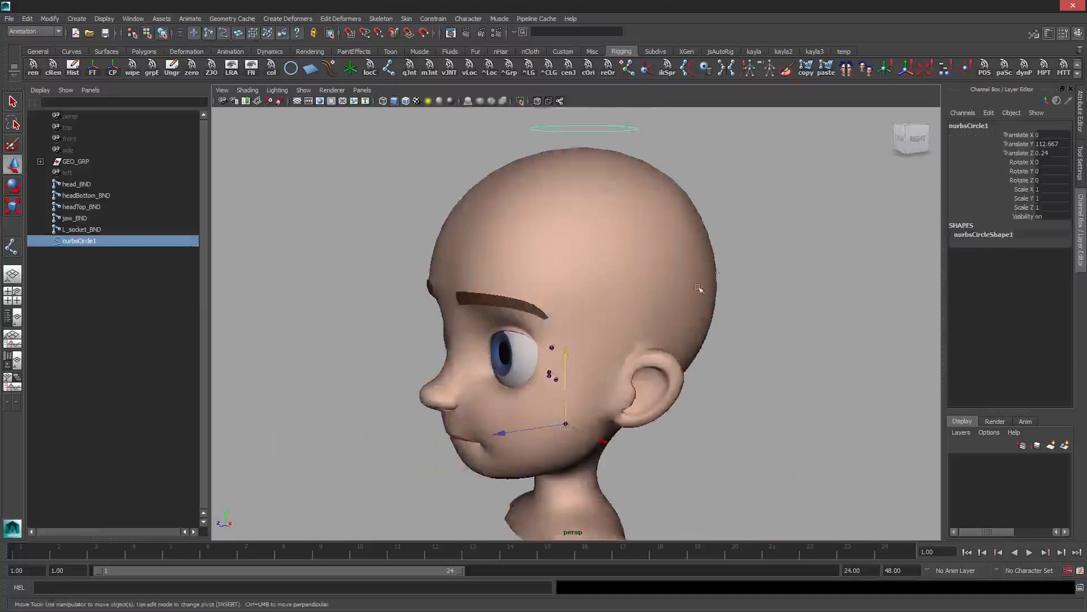
{"action": "scroll", "coordinate": [698, 287], "scroll_direction": "down", "scroll_amount": 3}
{"action": "key", "text": "e"}
{"action": "left_click_drag", "start_coordinate": [510, 362], "coordinate": [518, 391], "text": "alt"}
{"action": "key", "text": "ctrl+z"}
{"action": "key", "text": "q"}
{"action": "key", "text": "w"}
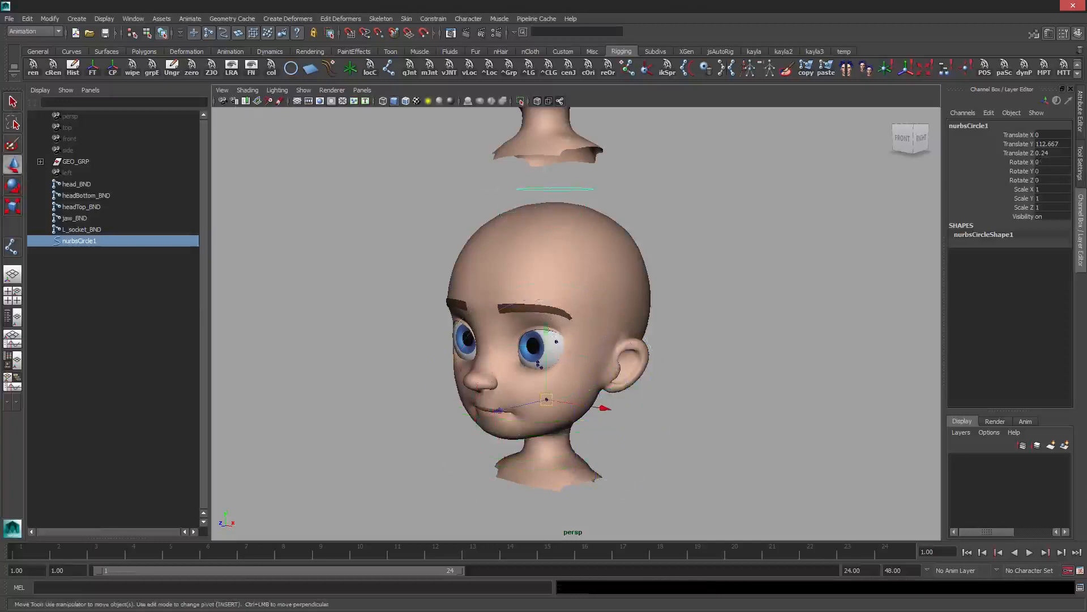
{"action": "left_click", "coordinate": [92, 68]}
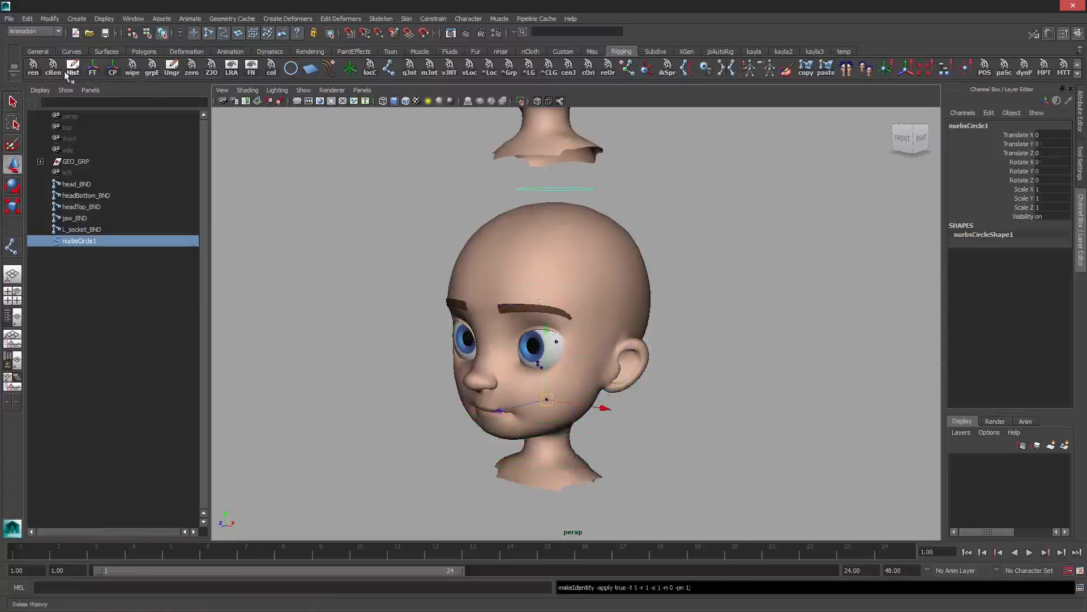
{"action": "left_click", "coordinate": [71, 69]}
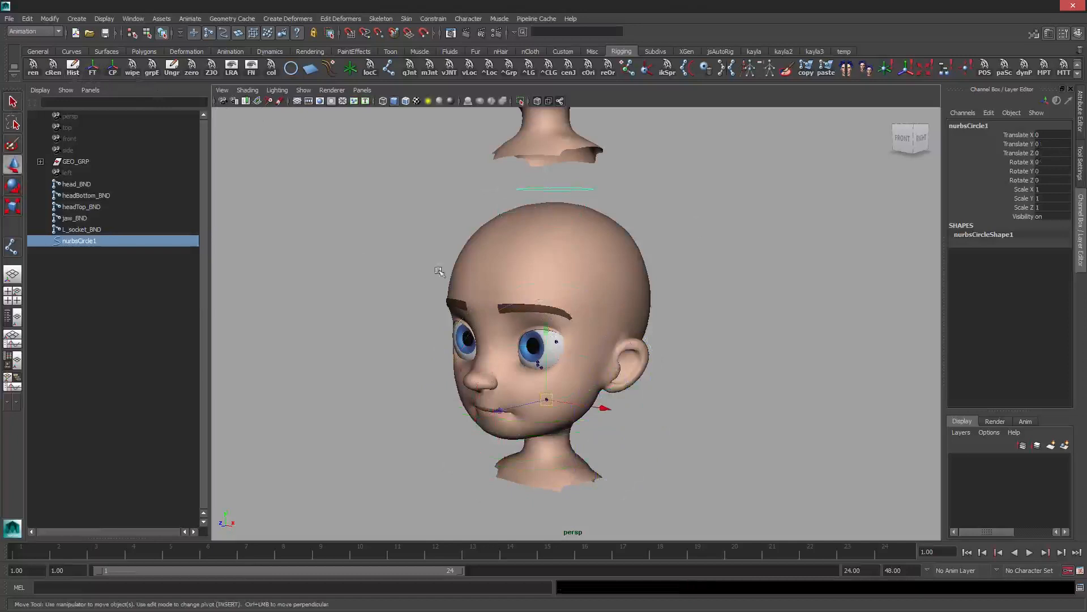
Rename the circle curve above the head as head_CON
{"action": "double_click", "coordinate": [79, 240]}
{"action": "type", "text": "he"}
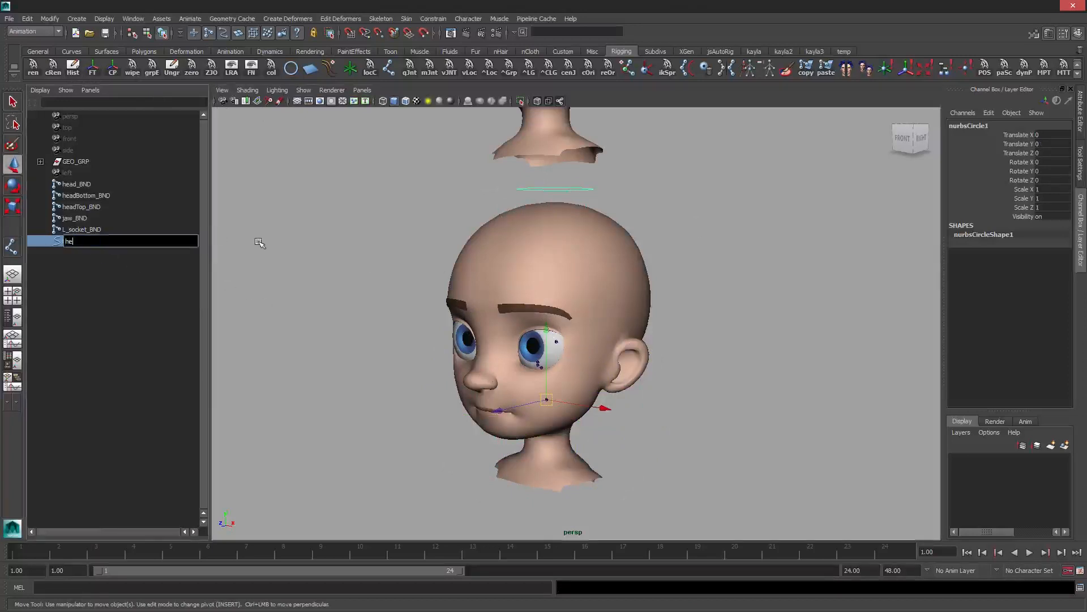
{"action": "type", "text": "ad_CON"}
{"action": "key", "text": "Return"}
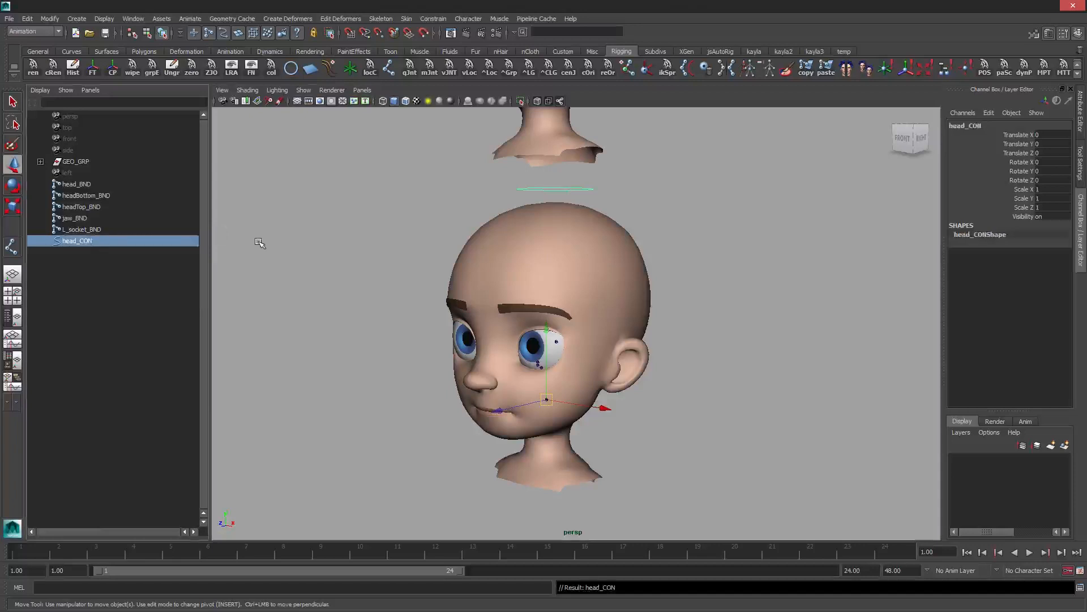
Create a locator and align it to head_CON's pivot using a temporary parent constraint, deleting the constraint once it is aligned
{"action": "left_click", "coordinate": [350, 68]}
{"action": "left_click", "coordinate": [81, 240]}
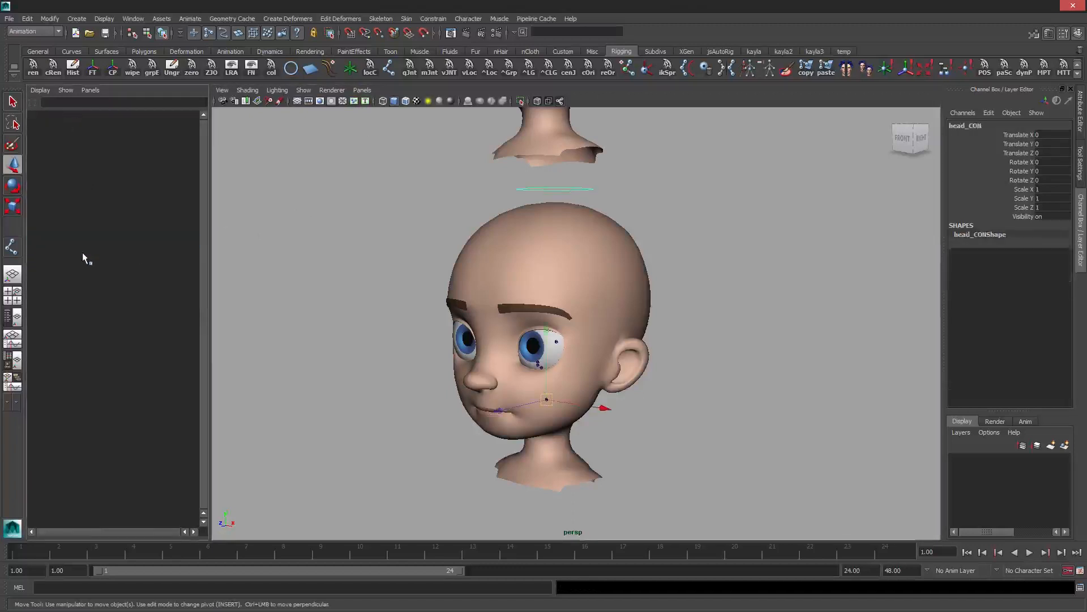
{"action": "left_click", "coordinate": [82, 253], "text": "ctrl"}
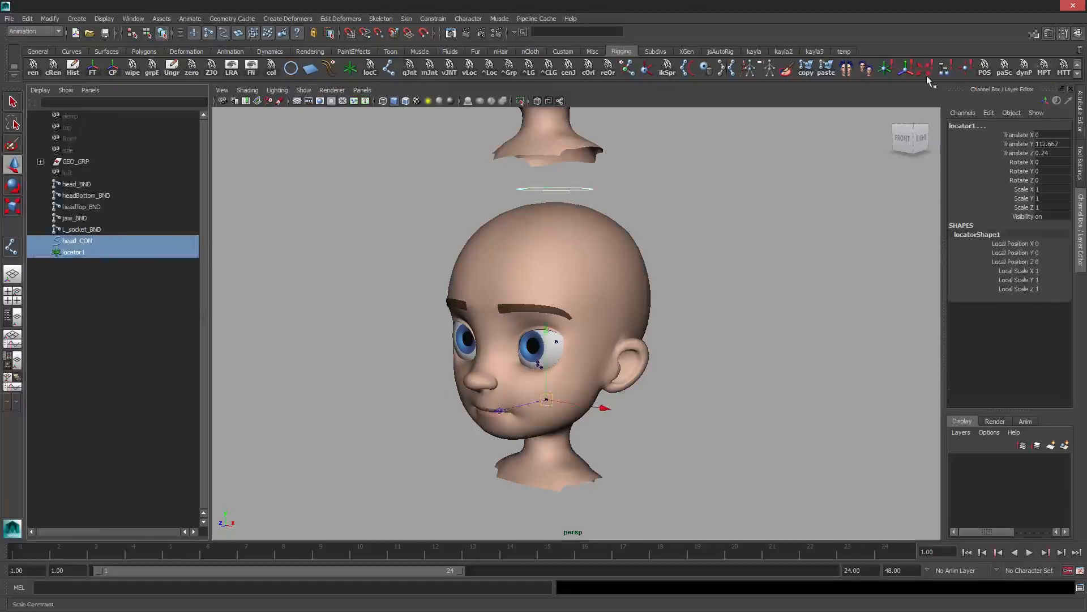
{"action": "left_click", "coordinate": [944, 69]}
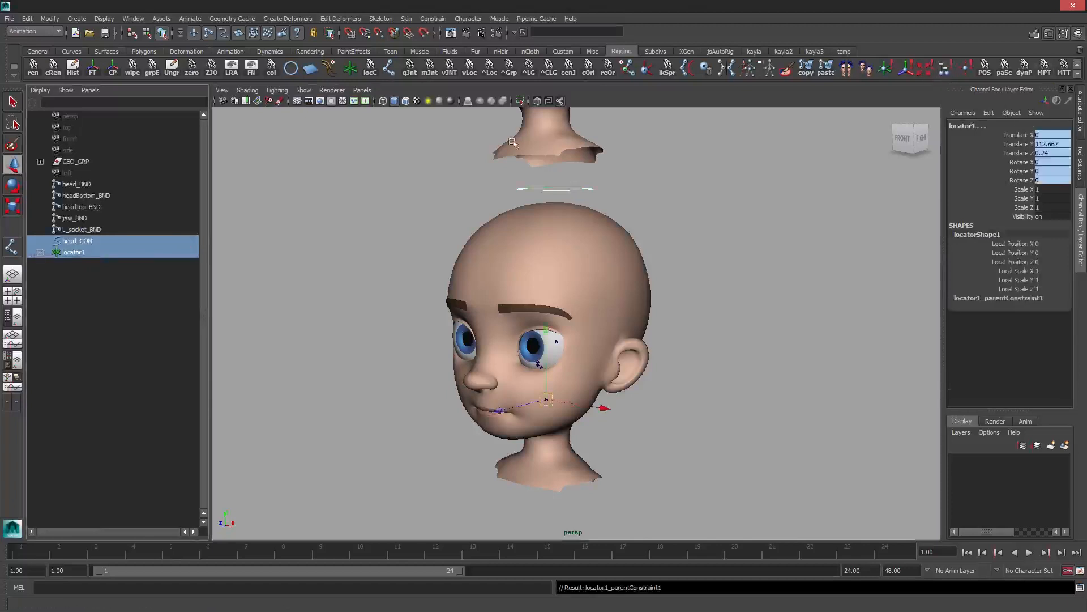
{"action": "left_click", "coordinate": [58, 262]}
{"action": "left_click", "coordinate": [41, 252]}
{"action": "left_click", "coordinate": [90, 263]}
{"action": "key", "text": "Delete"}
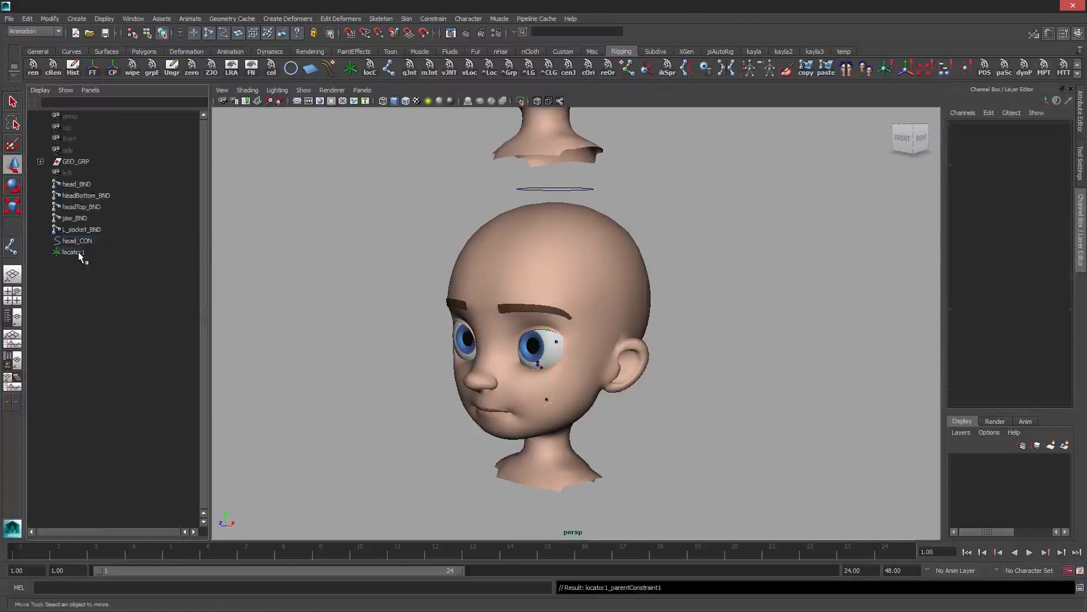
Rename the aligned locator as head_LOC
{"action": "left_click", "coordinate": [79, 255]}
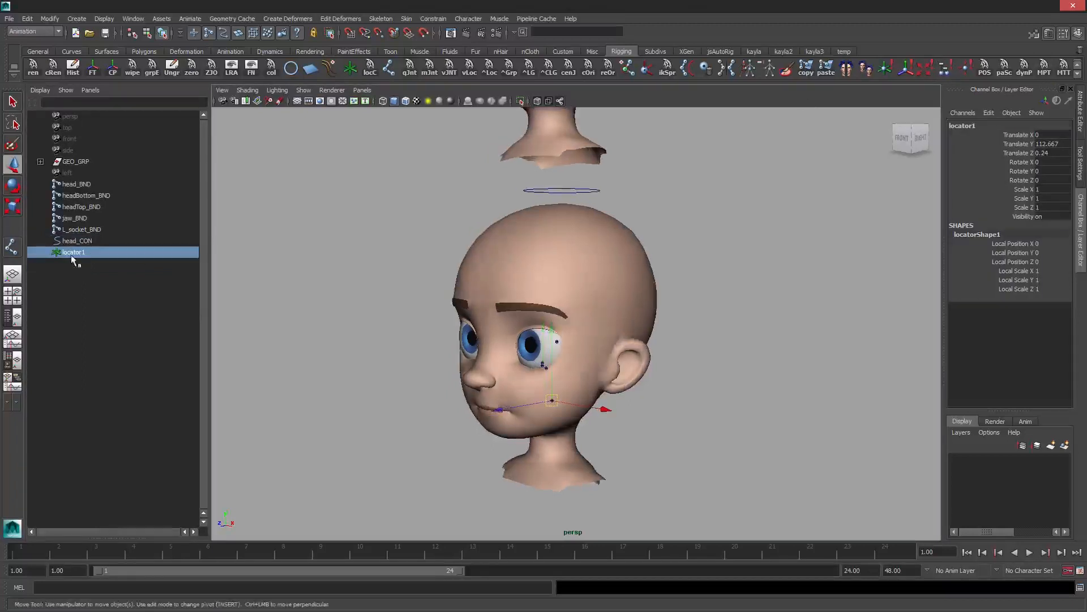
{"action": "double_click", "coordinate": [73, 255]}
{"action": "type", "text": "head_LOC"}
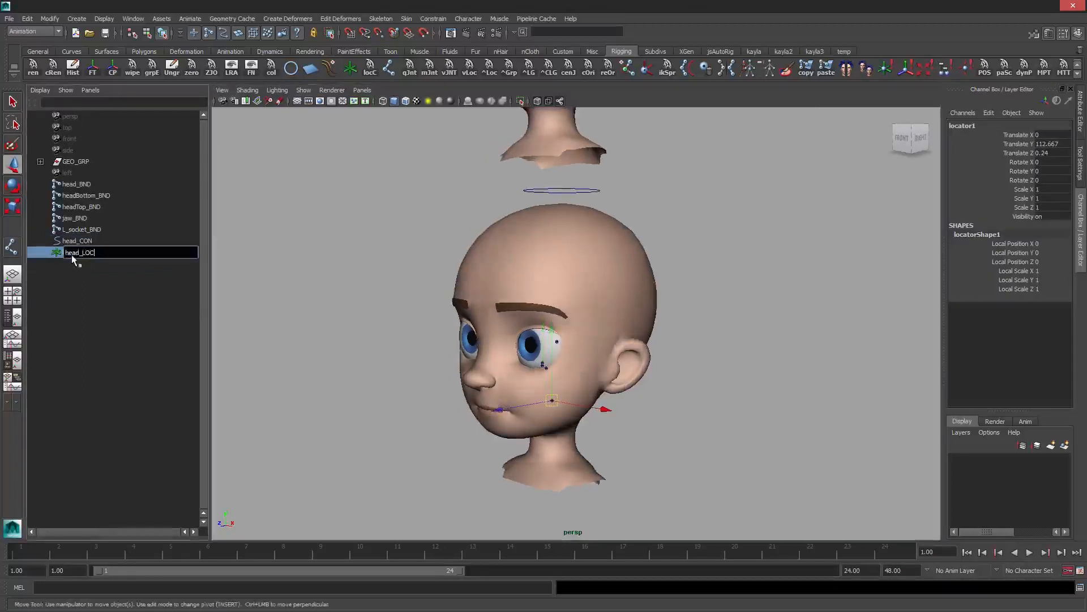
{"action": "key", "text": "Return"}
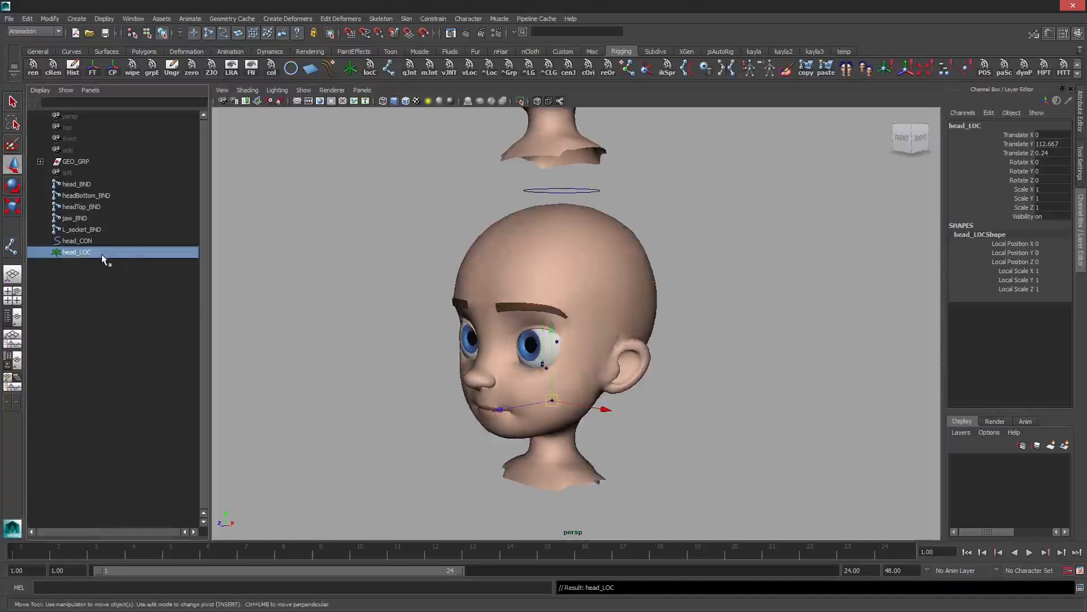
With nothing selected, create an empty group and name it head_GRP
{"action": "left_click", "coordinate": [281, 233]}
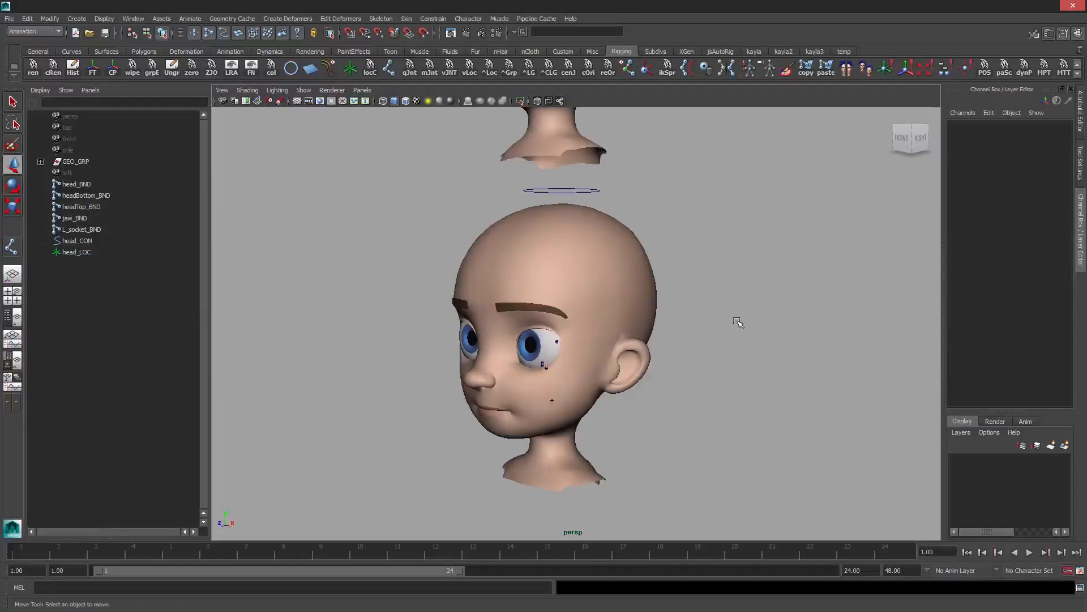
{"action": "key", "text": "ctrl+g"}
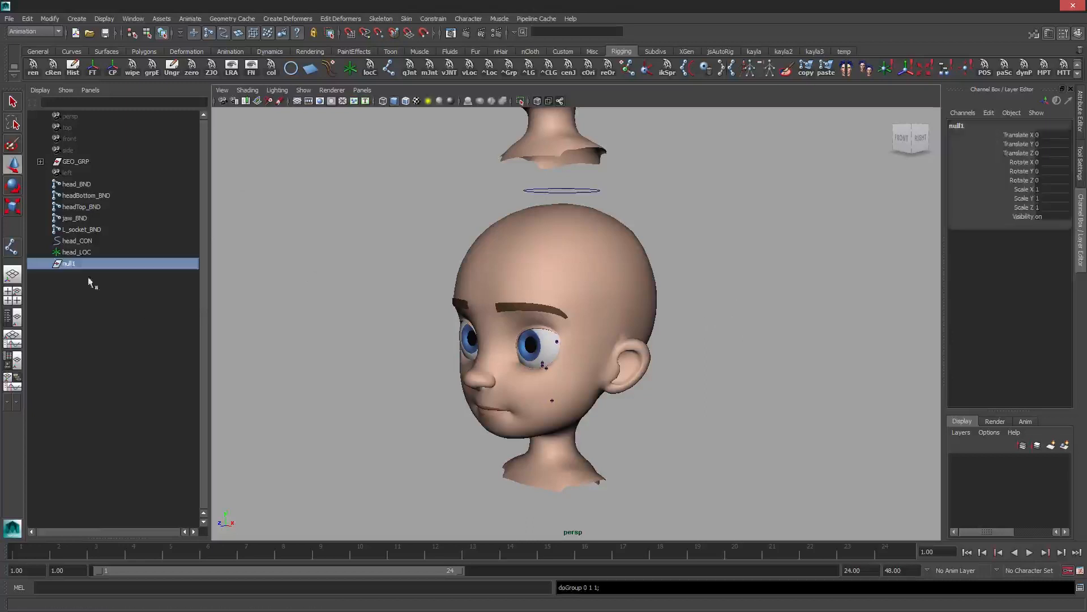
{"action": "double_click", "coordinate": [73, 264]}
{"action": "type", "text": "ne"}
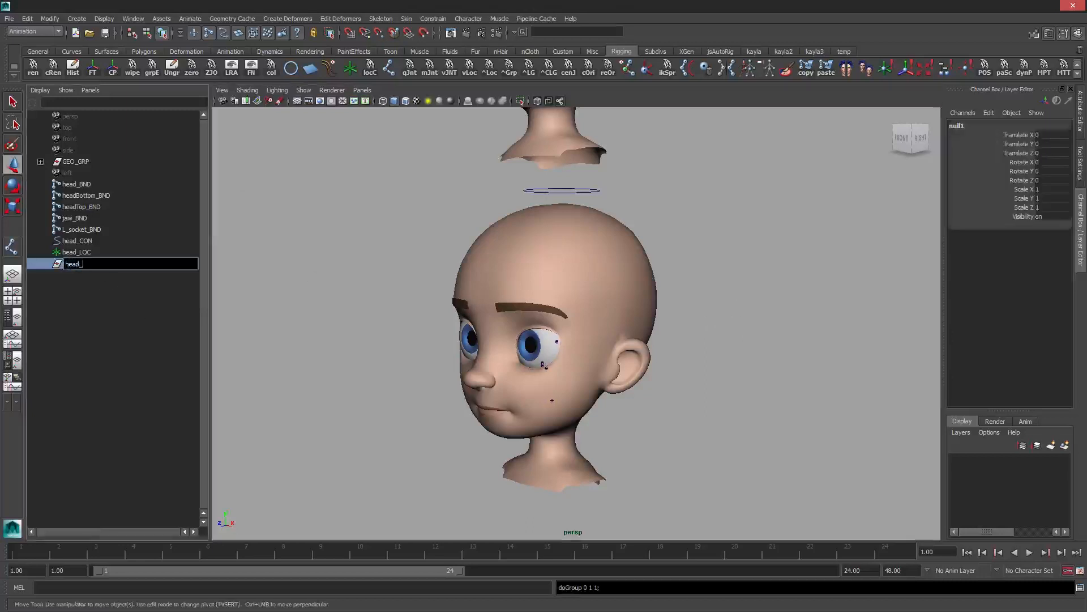
{"action": "type", "text": "ad_GRP"}
{"action": "key", "text": "Return"}
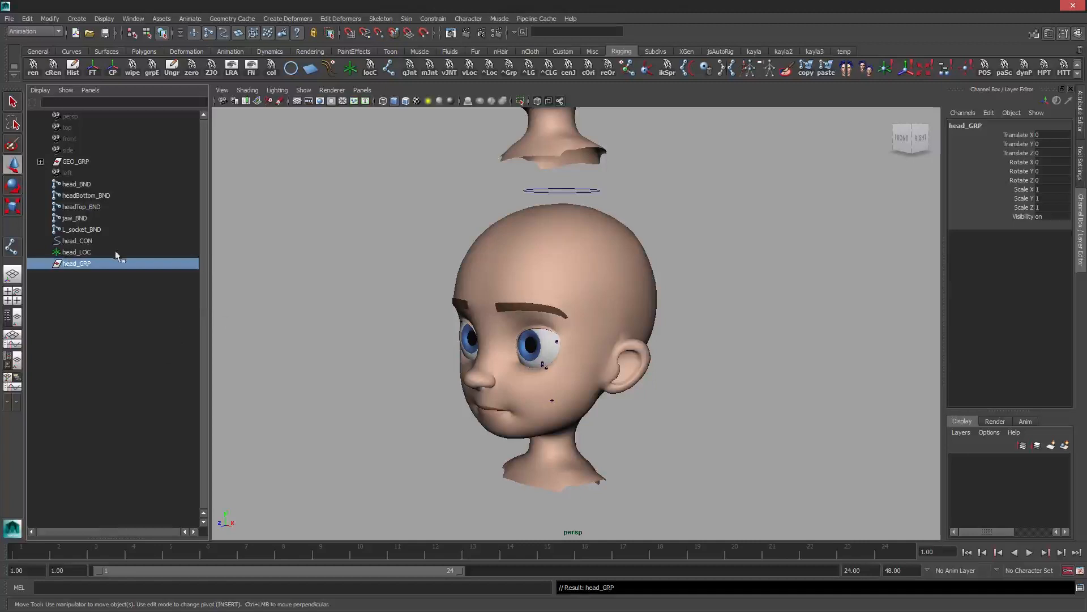
Align head_GRP to head_LOC using a temporary parent constraint and delete that constraint
{"action": "left_click", "coordinate": [93, 252]}
{"action": "left_click", "coordinate": [89, 264], "text": "ctrl"}
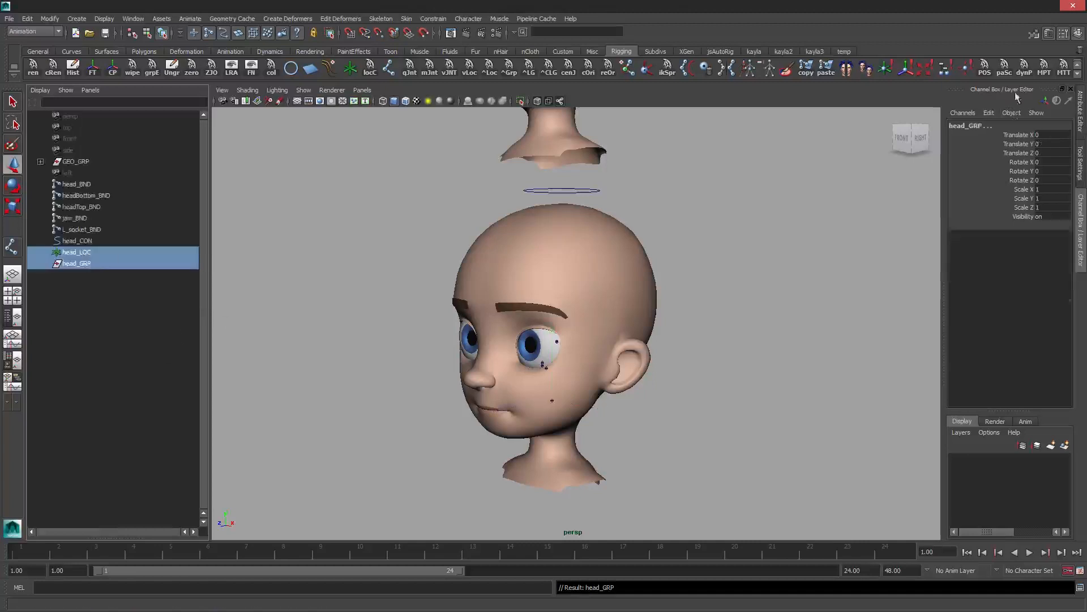
{"action": "left_click", "coordinate": [945, 72]}
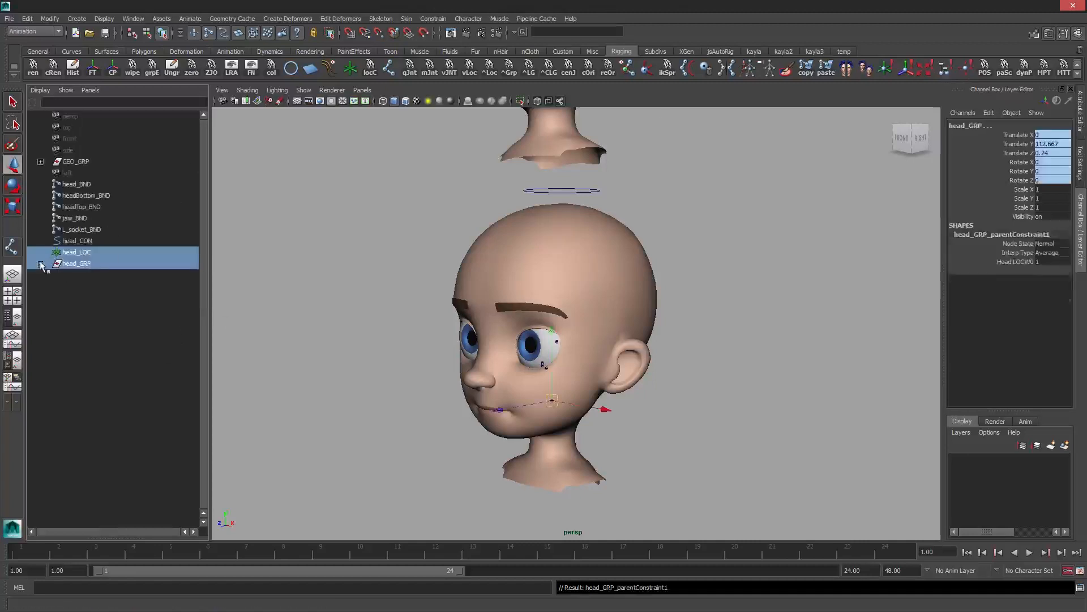
{"action": "left_click", "coordinate": [100, 273]}
{"action": "left_click", "coordinate": [77, 263]}
Build the head hierarchy by parenting head_BND under head_CON, head_CON under head_LOC, and head_LOC under head_GRP
{"action": "left_click", "coordinate": [76, 252]}
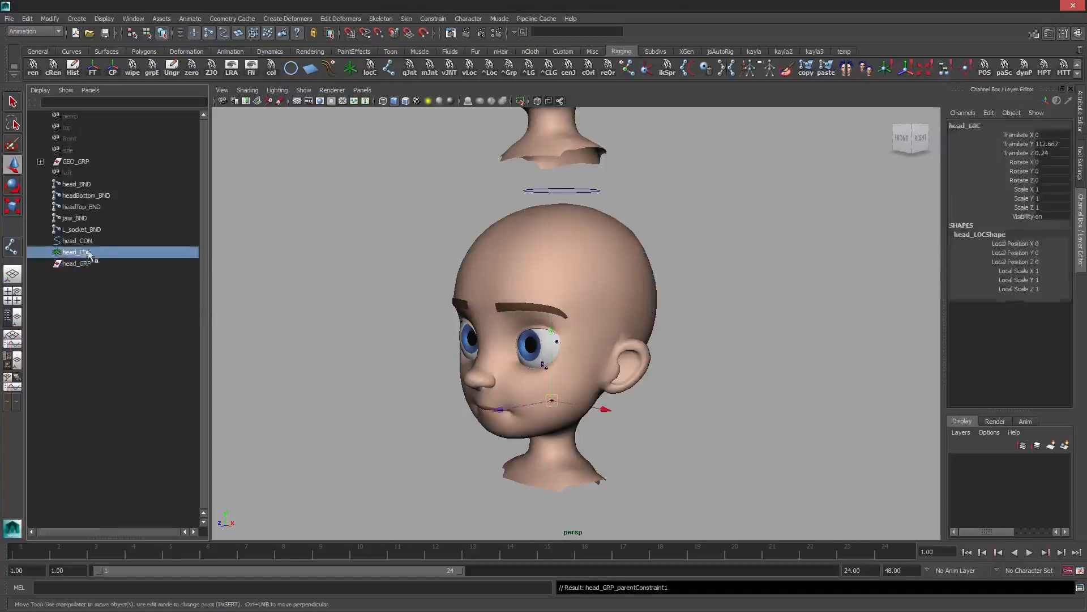
{"action": "left_click", "coordinate": [77, 241]}
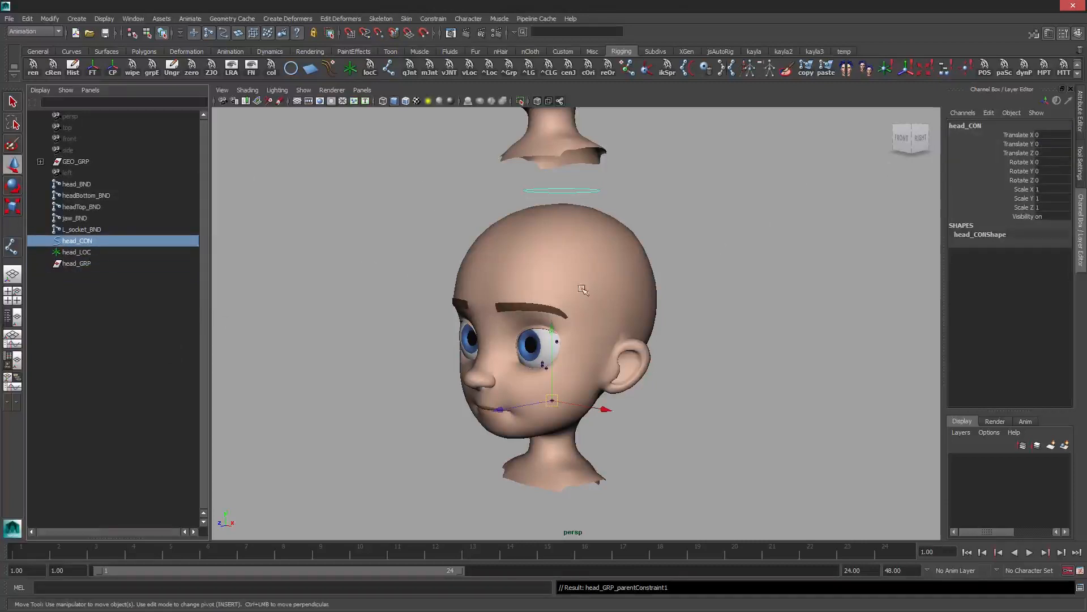
{"action": "left_click", "coordinate": [284, 290]}
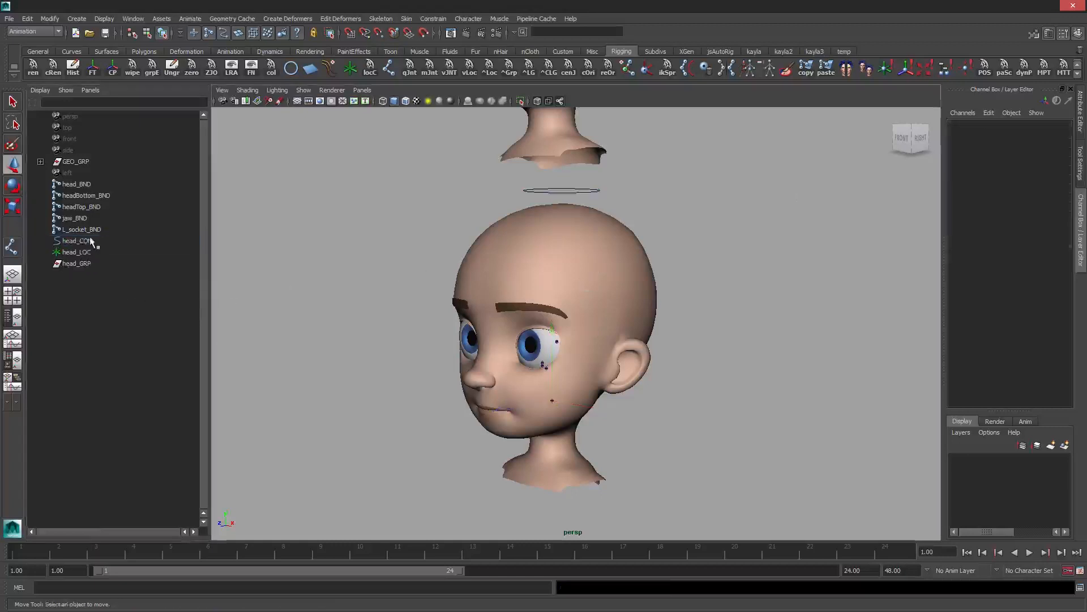
{"action": "left_click", "coordinate": [85, 184]}
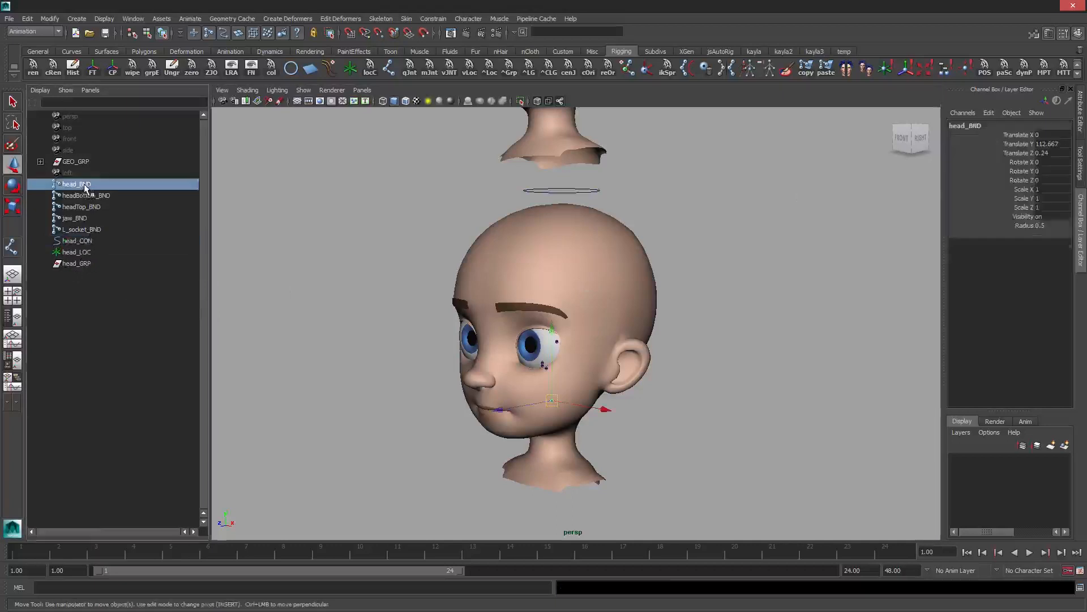
{"action": "left_click", "coordinate": [87, 242], "text": "ctrl"}
{"action": "key", "text": "p"}
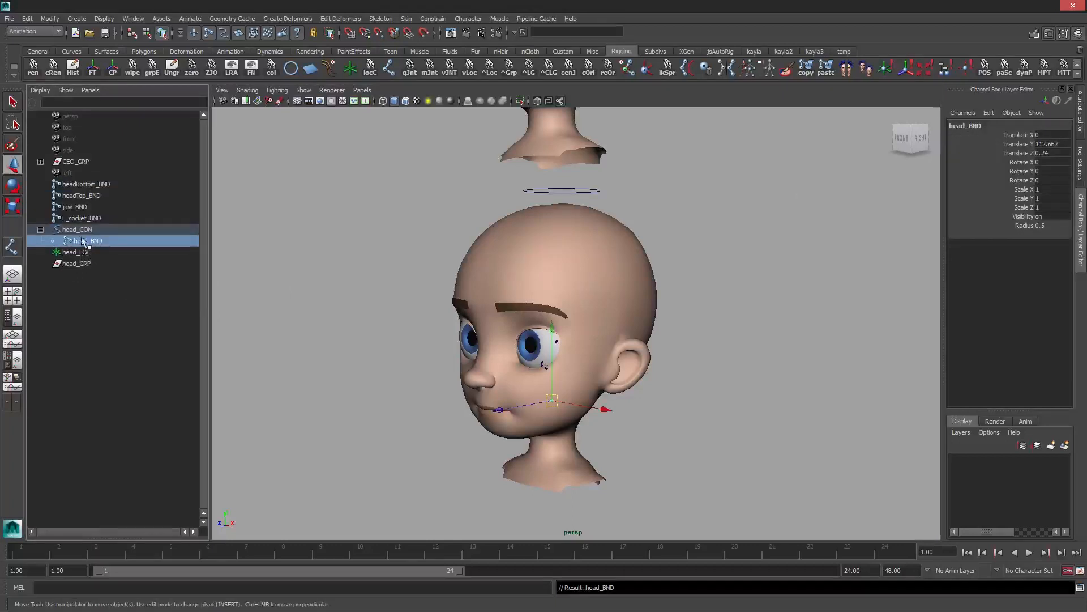
{"action": "left_click", "coordinate": [80, 230]}
{"action": "left_click", "coordinate": [85, 252], "text": "ctrl"}
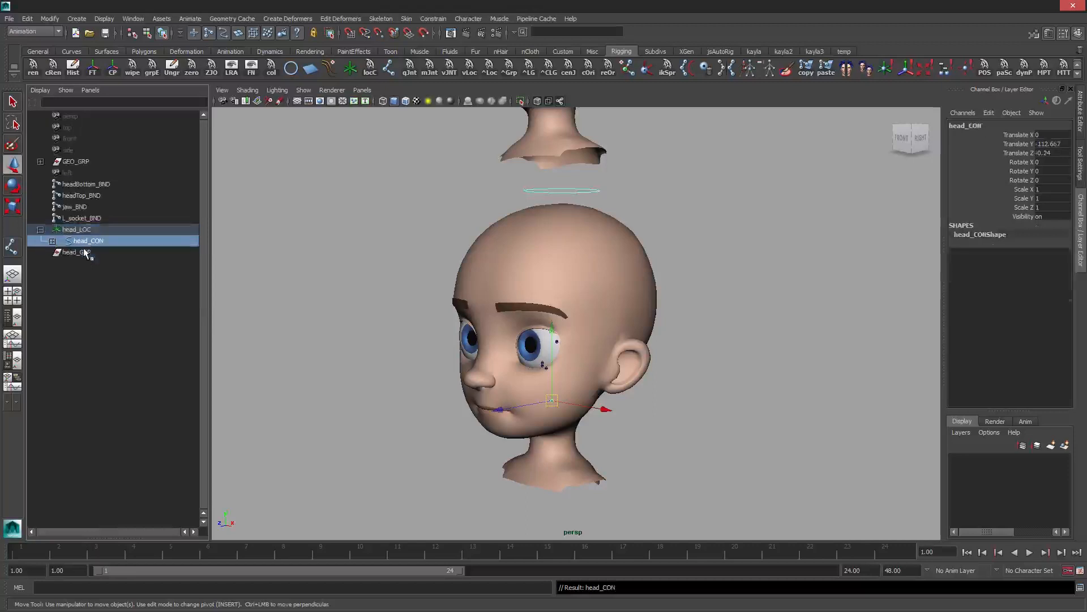
{"action": "key", "text": "p"}
{"action": "key", "text": "p"}
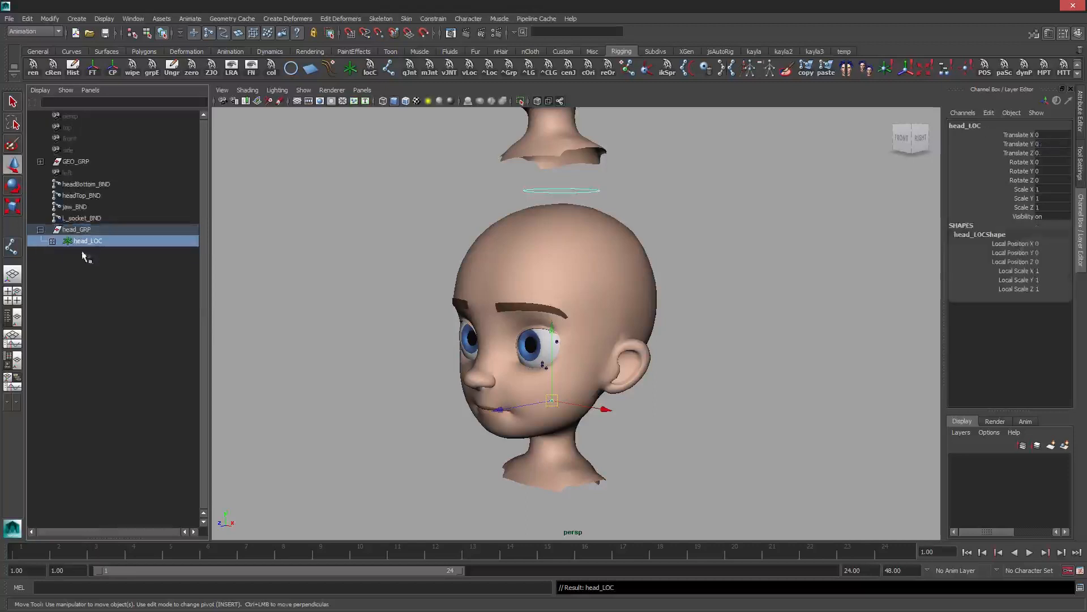
Freeze head_CON's transforms within the expanded head_GRP hierarchy and check the channel values of head_CON and head_LOC
{"action": "left_click", "coordinate": [52, 240], "text": "shift"}
{"action": "left_click", "coordinate": [115, 263]}
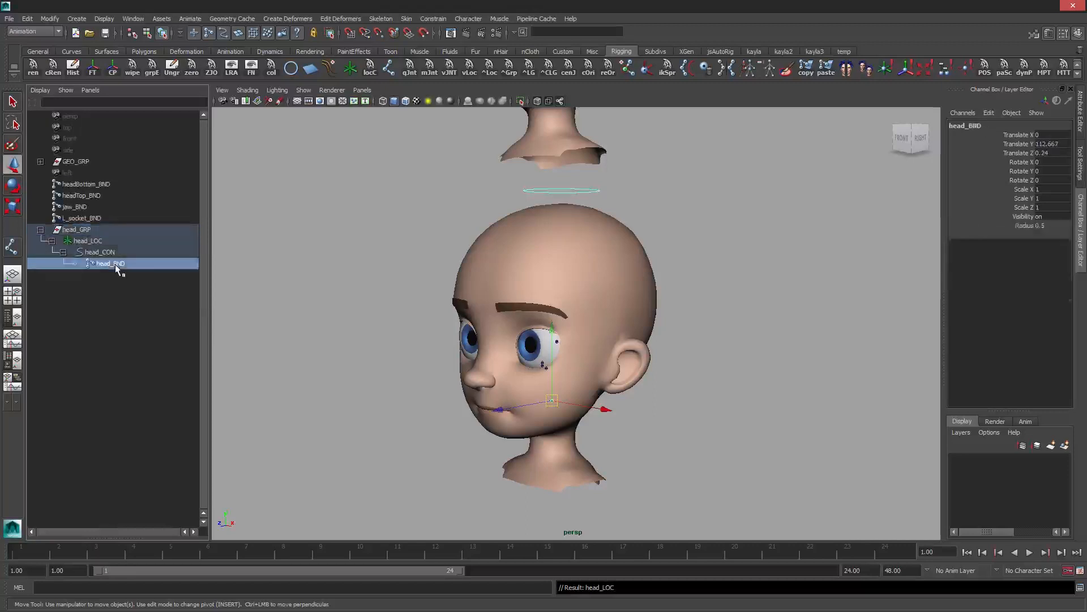
{"action": "left_click", "coordinate": [120, 258]}
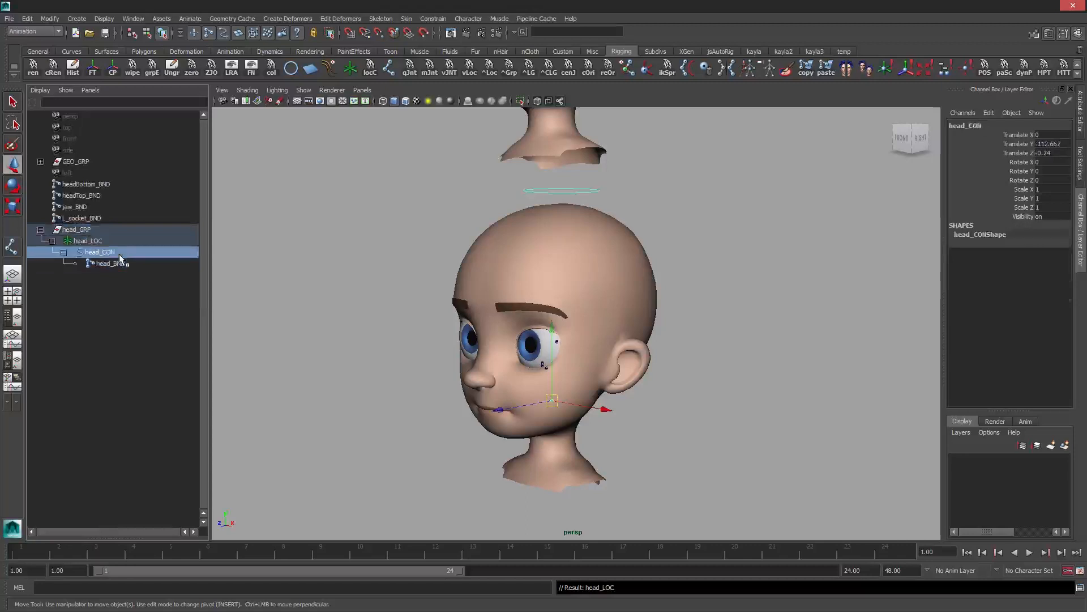
{"action": "left_click", "coordinate": [102, 242]}
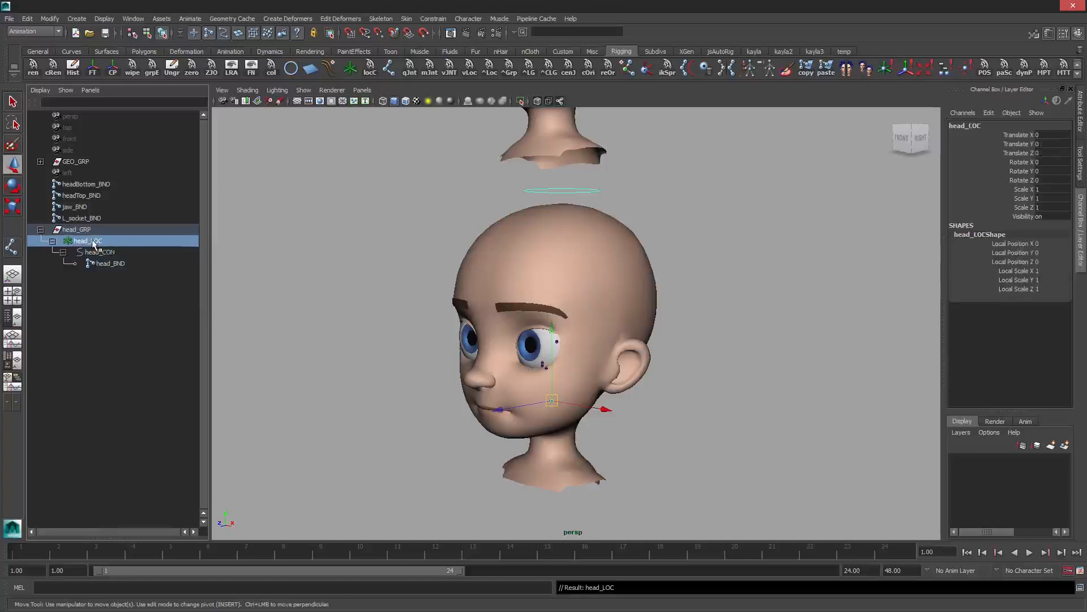
{"action": "left_click", "coordinate": [98, 231]}
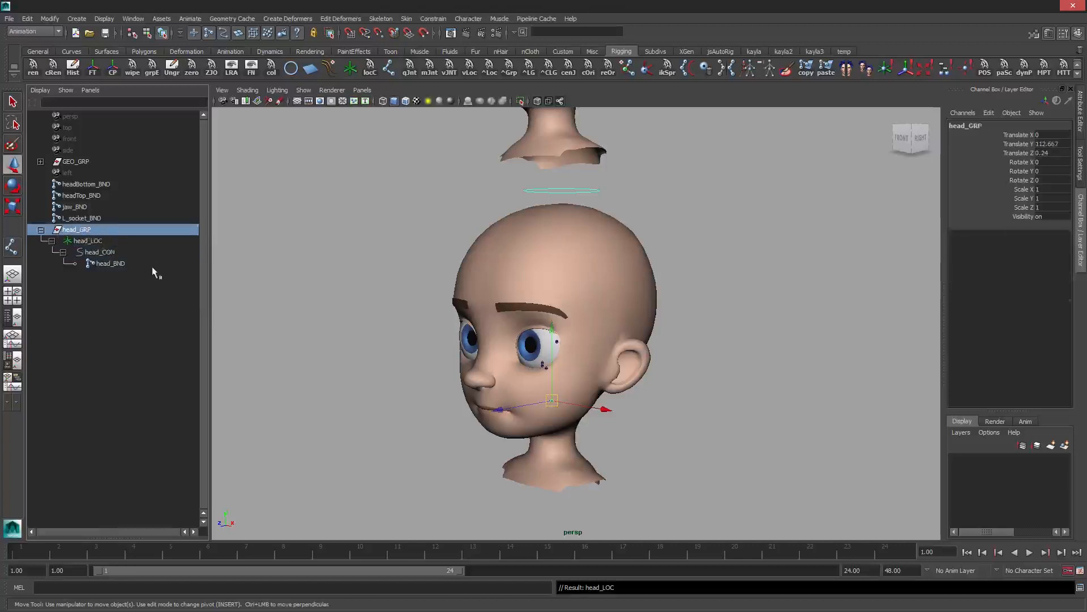
{"action": "left_click", "coordinate": [113, 253]}
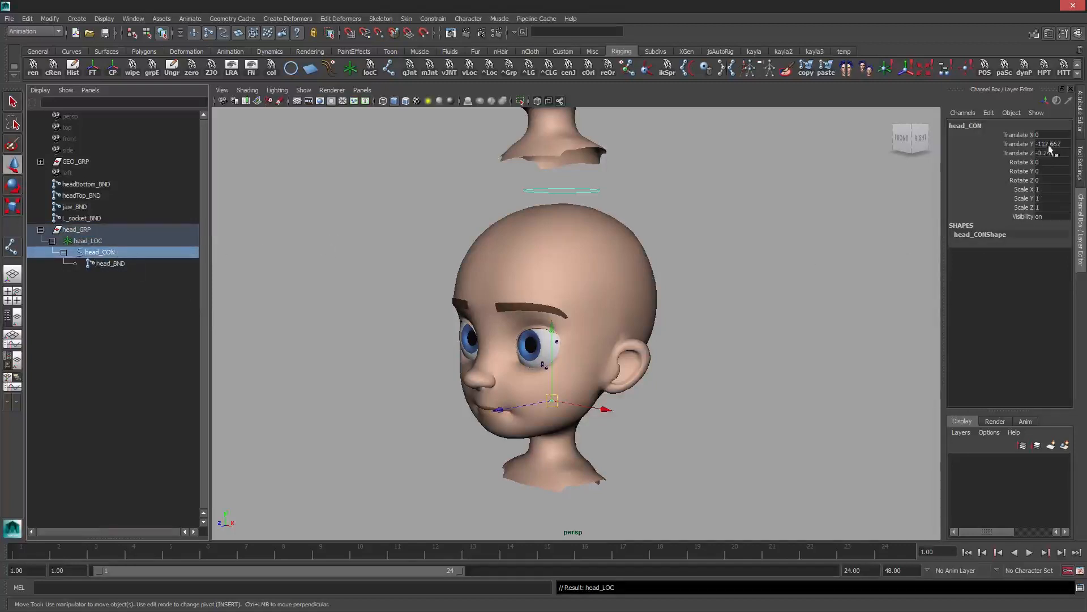
{"action": "left_click", "coordinate": [92, 68]}
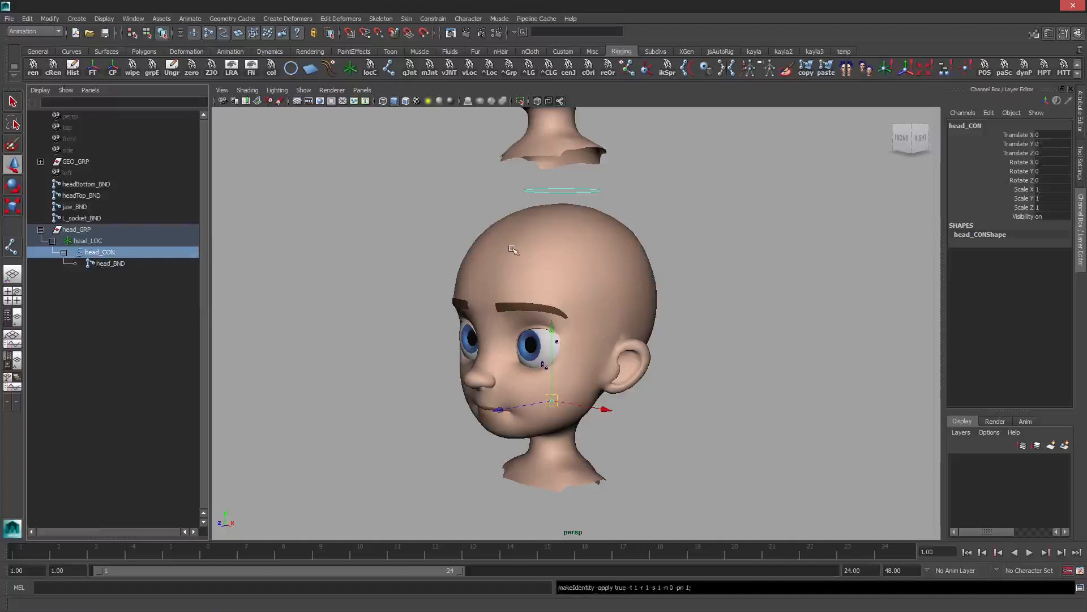
{"action": "left_click", "coordinate": [91, 241]}
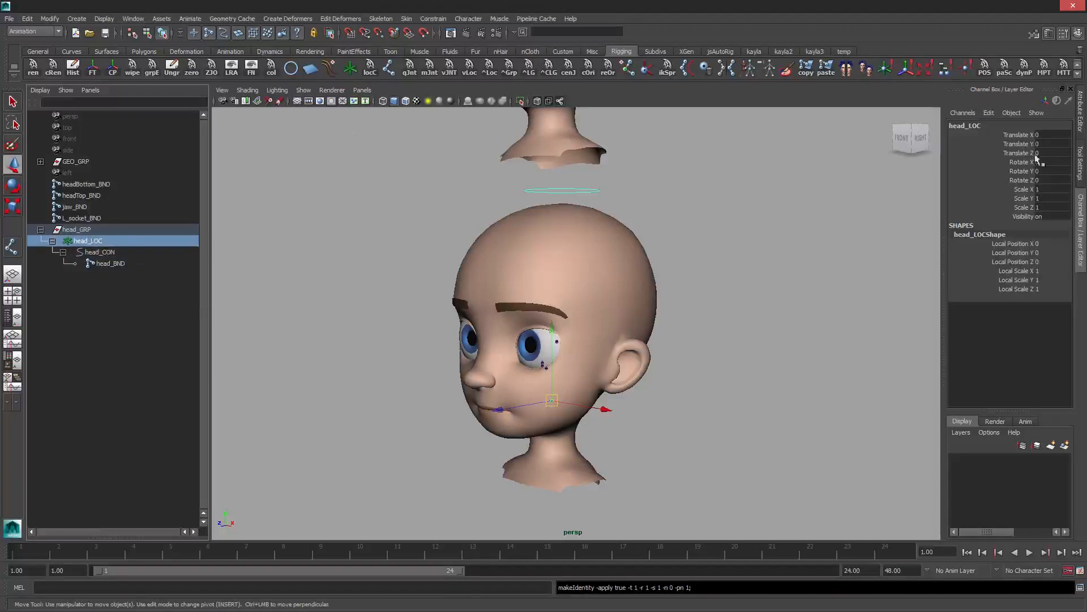
{"action": "left_click", "coordinate": [111, 251]}
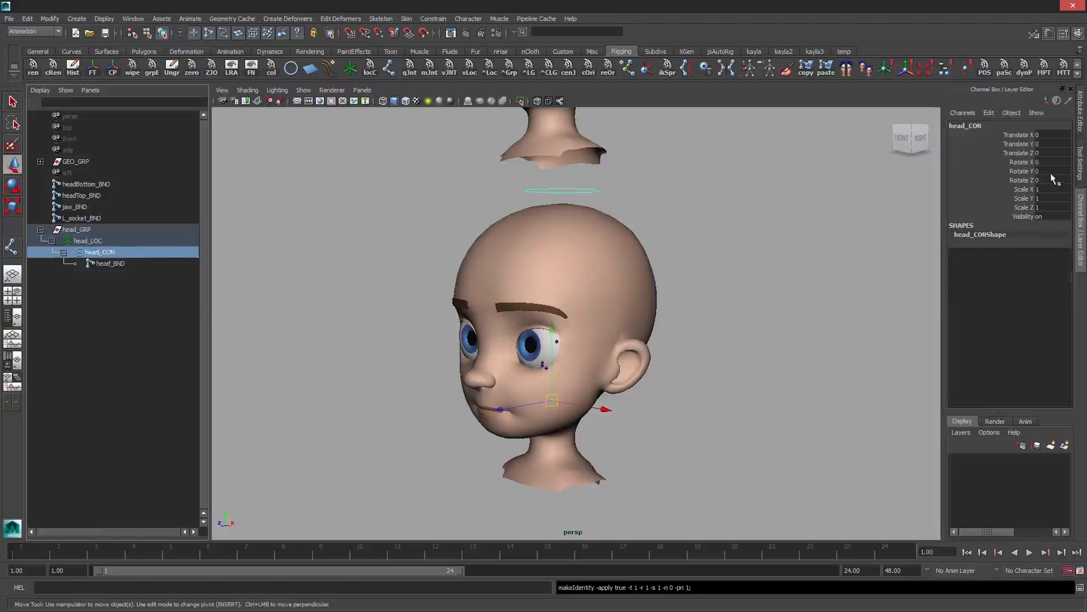
{"action": "left_click", "coordinate": [114, 240]}
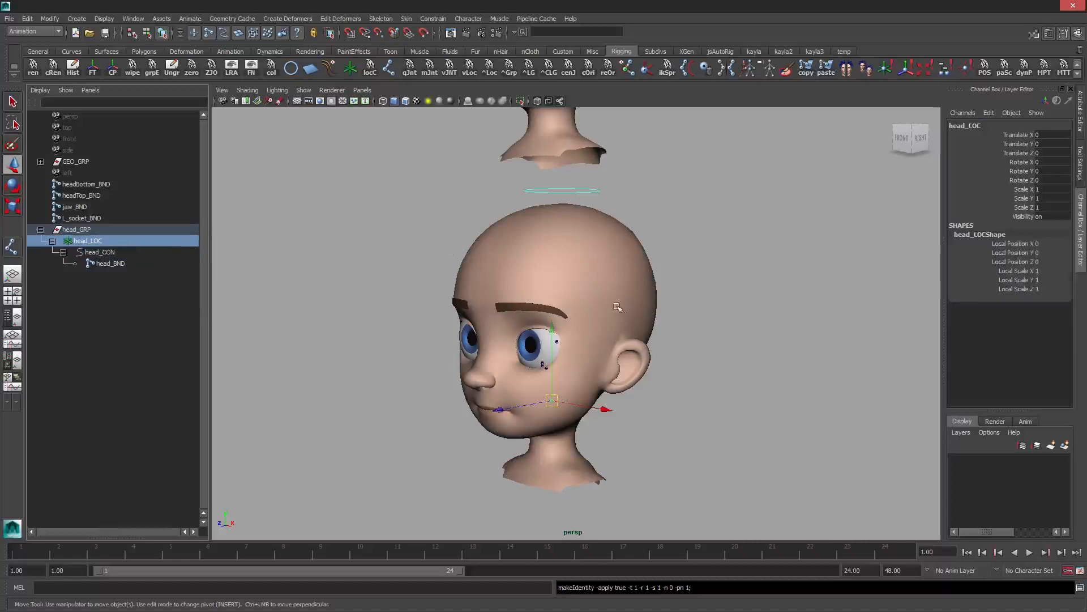
Generate group, locator and control curve hierarchies for the headBottom_BND, headTop_BND, jaw_BND and L_socket_BND joints with the rigging script
{"action": "left_click", "coordinate": [104, 252]}
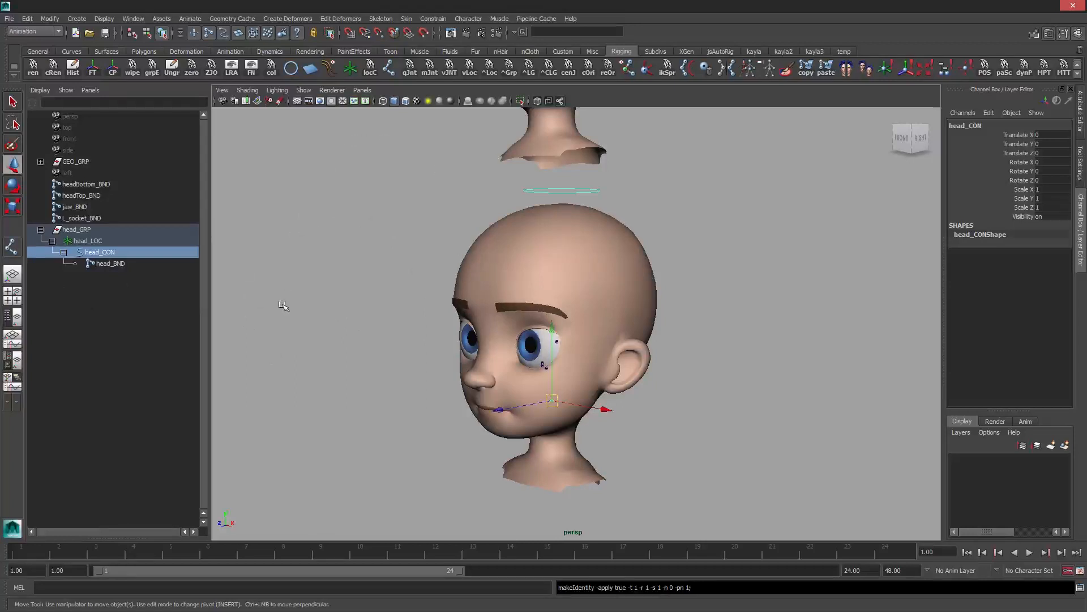
{"action": "left_click", "coordinate": [303, 284]}
{"action": "left_click_drag", "start_coordinate": [84, 219], "coordinate": [88, 184]}
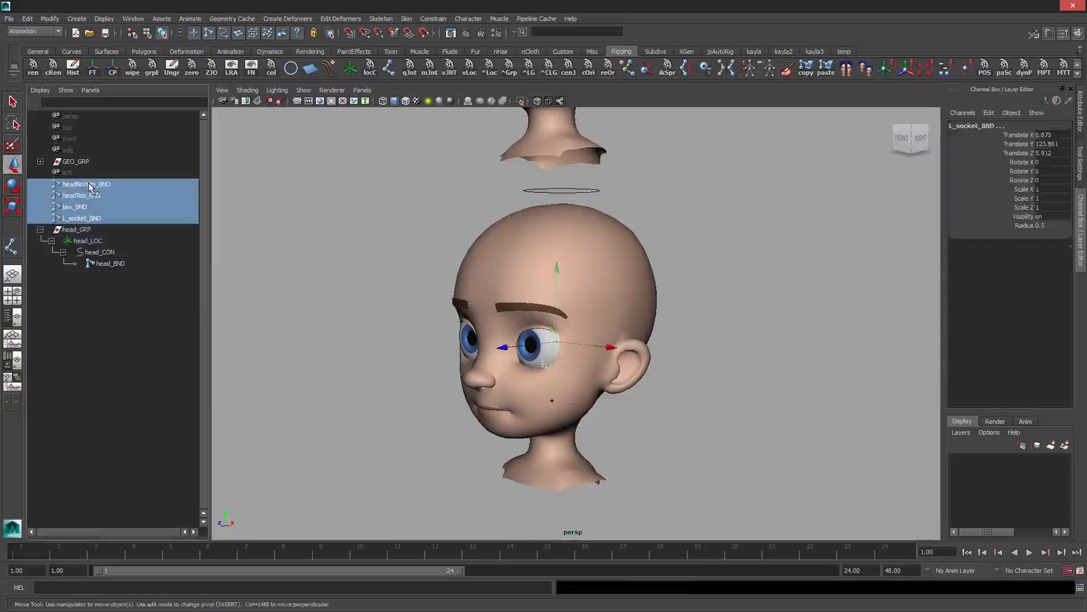
{"action": "left_click", "coordinate": [548, 69]}
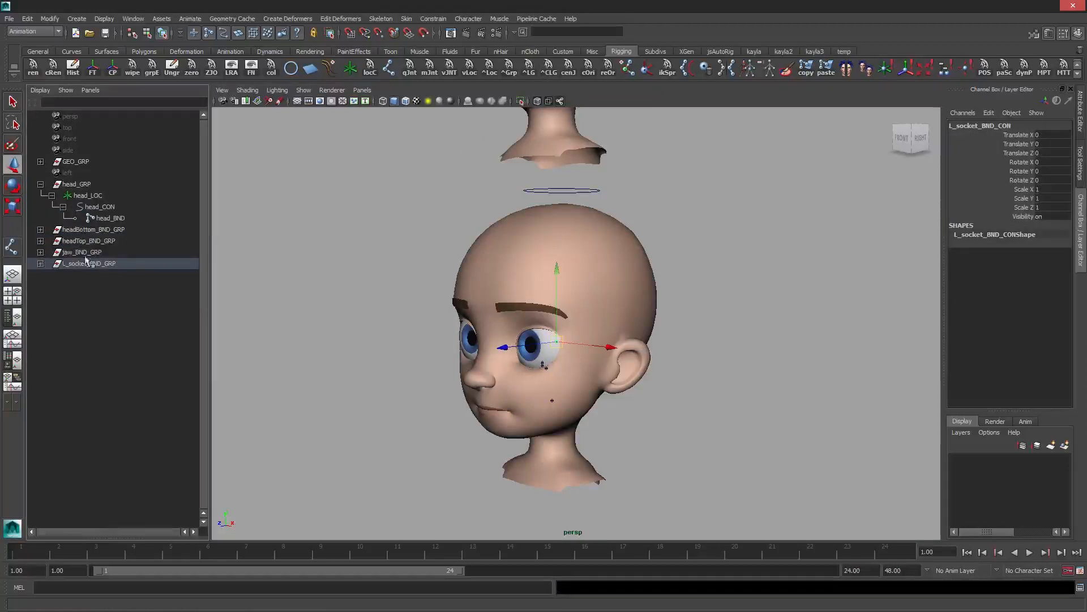
{"action": "left_click", "coordinate": [41, 264]}
{"action": "left_click", "coordinate": [41, 264]}
{"action": "left_click", "coordinate": [741, 209]}
{"action": "key", "text": "q"}
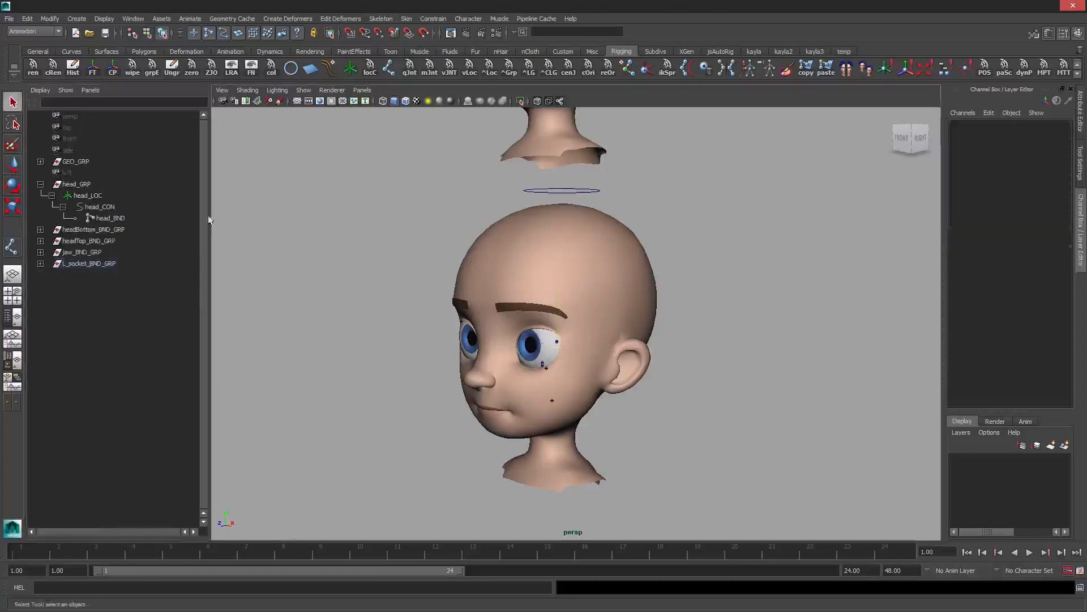
Parent headBottom_BND_GRP and headTop_BND_GRP under the head_BND joint
{"action": "middle_click_drag", "start_coordinate": [512, 281], "coordinate": [502, 256], "text": "alt"}
{"action": "right_click_drag", "start_coordinate": [502, 257], "coordinate": [556, 286], "text": "alt"}
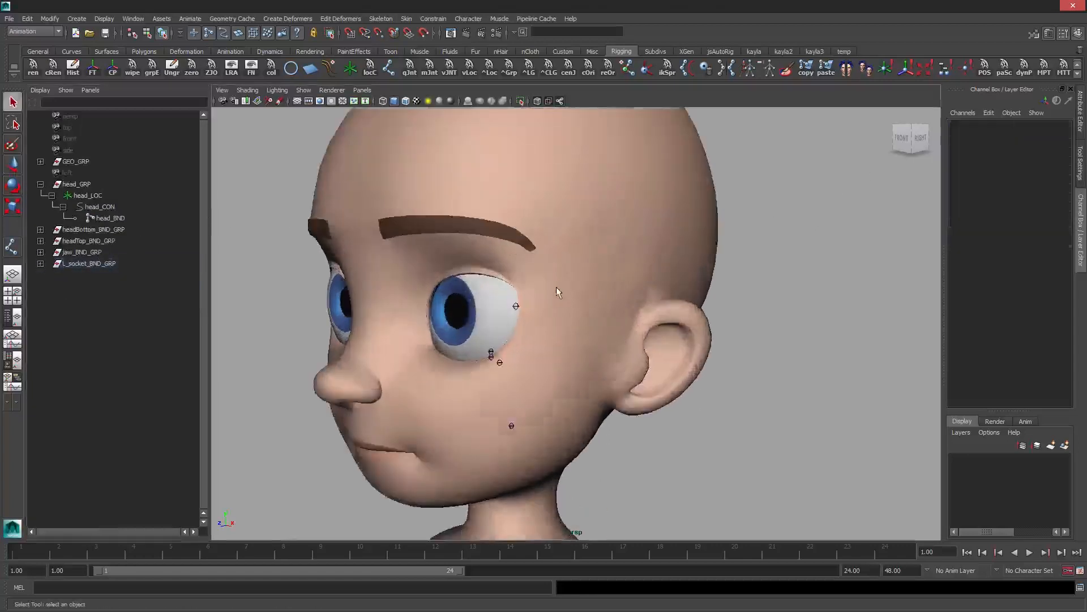
{"action": "left_click_drag", "start_coordinate": [556, 286], "coordinate": [488, 283], "text": "alt"}
{"action": "middle_click_drag", "start_coordinate": [593, 268], "coordinate": [586, 245], "text": "alt"}
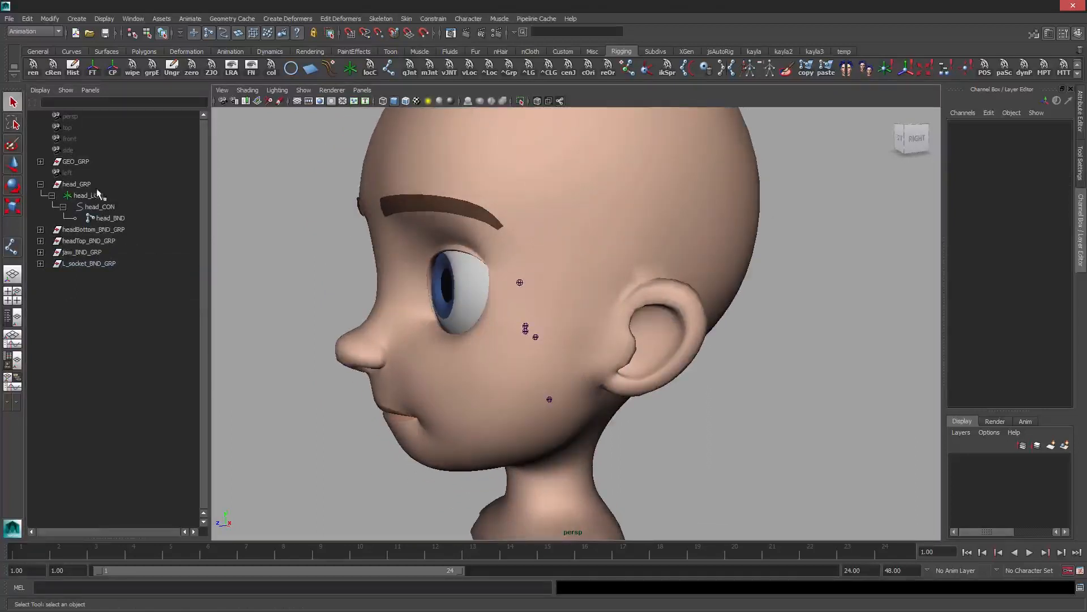
{"action": "left_click", "coordinate": [105, 232]}
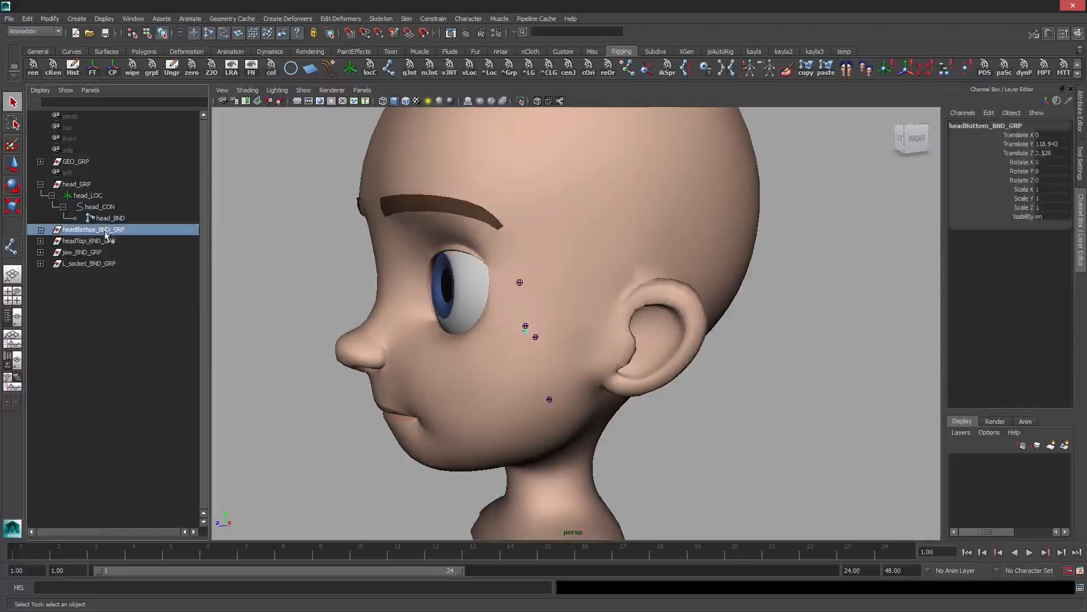
{"action": "left_click", "coordinate": [99, 242], "text": "ctrl"}
{"action": "left_click", "coordinate": [111, 221], "text": "ctrl"}
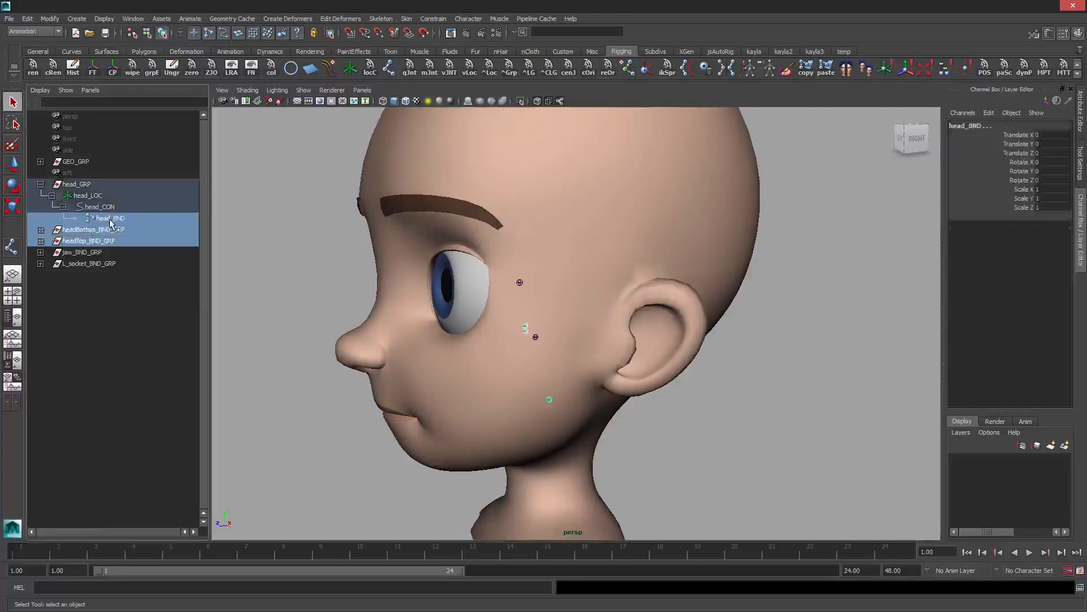
{"action": "key", "text": "p"}
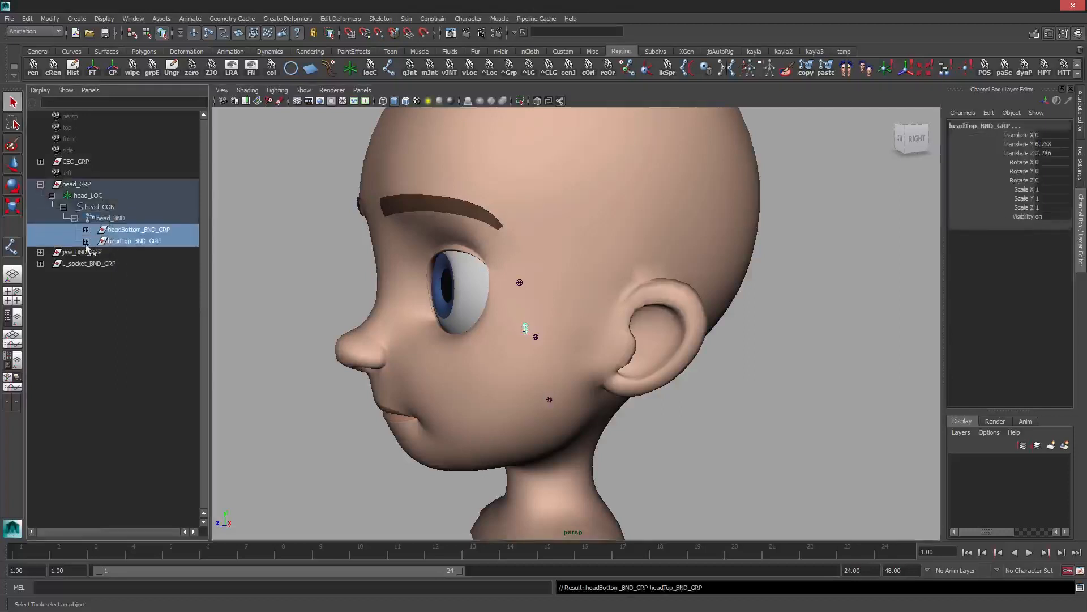
Expand the headBottom and headTop hierarchies and parent jaw_BND_GRP under the headBottom_BND joint
{"action": "left_click", "coordinate": [86, 241]}
{"action": "left_click", "coordinate": [86, 240]}
{"action": "left_click", "coordinate": [87, 241], "text": "shift"}
{"action": "left_click", "coordinate": [87, 229], "text": "shift"}
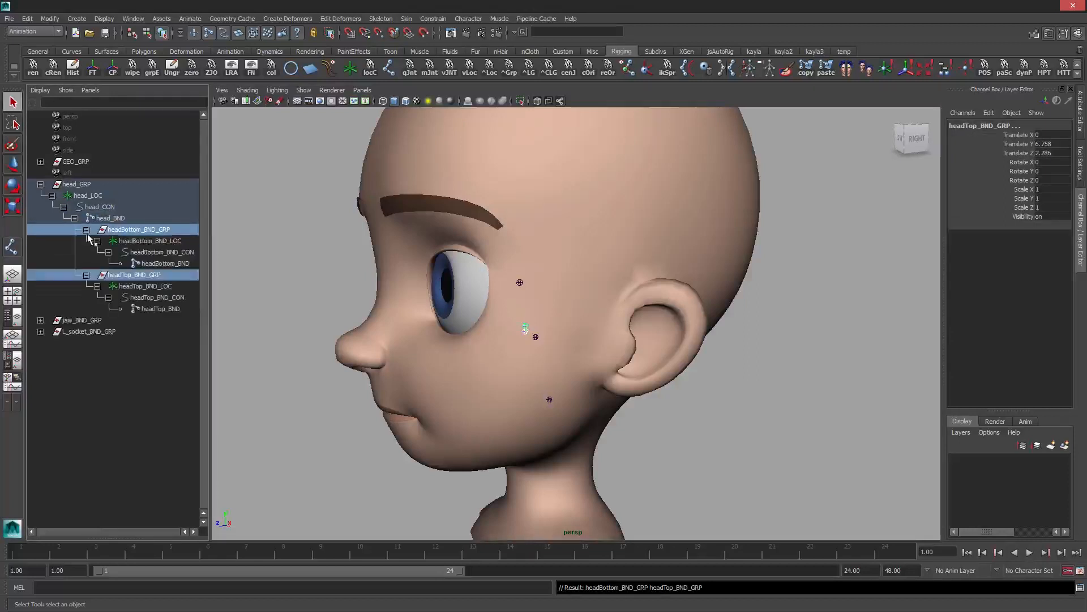
{"action": "left_click", "coordinate": [85, 359]}
{"action": "left_click", "coordinate": [81, 321]}
{"action": "left_click", "coordinate": [162, 264], "text": "ctrl"}
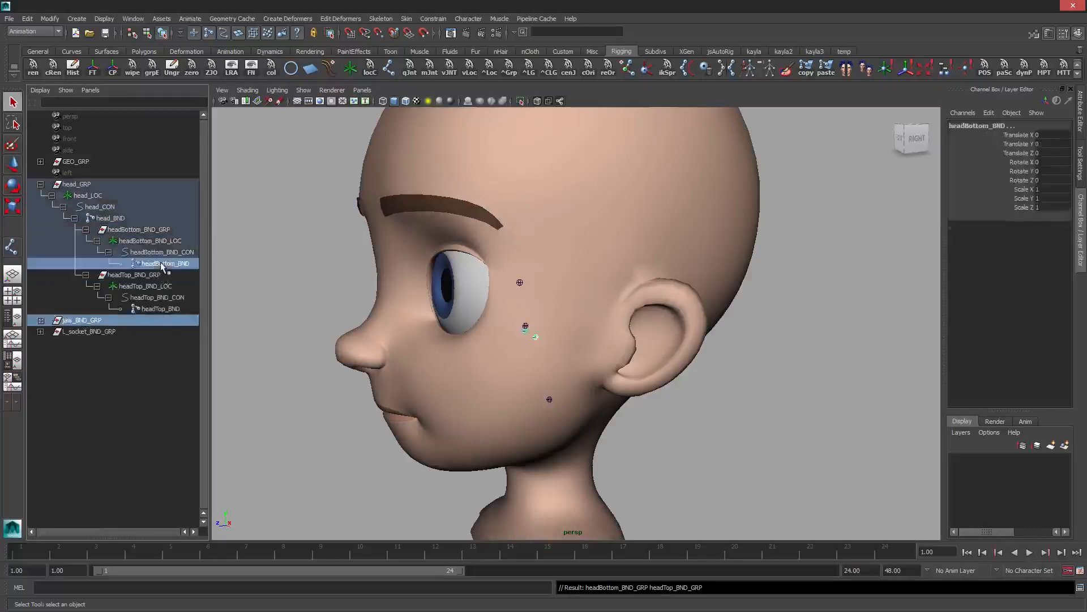
{"action": "key", "text": "p"}
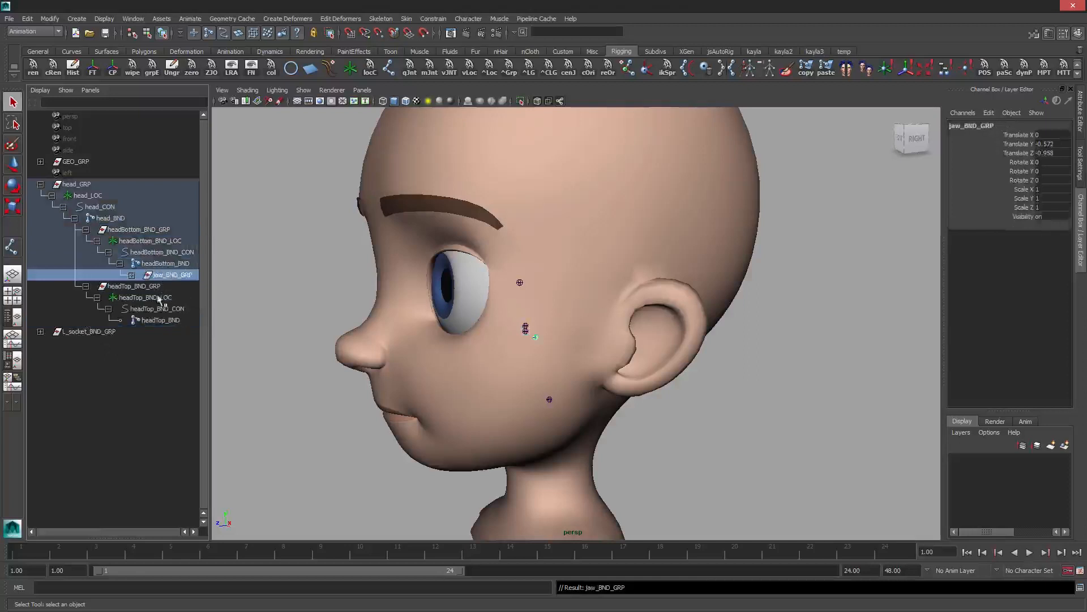
Parent L_socket_BND_GRP under the headTop_BND joint
{"action": "left_click", "coordinate": [99, 334]}
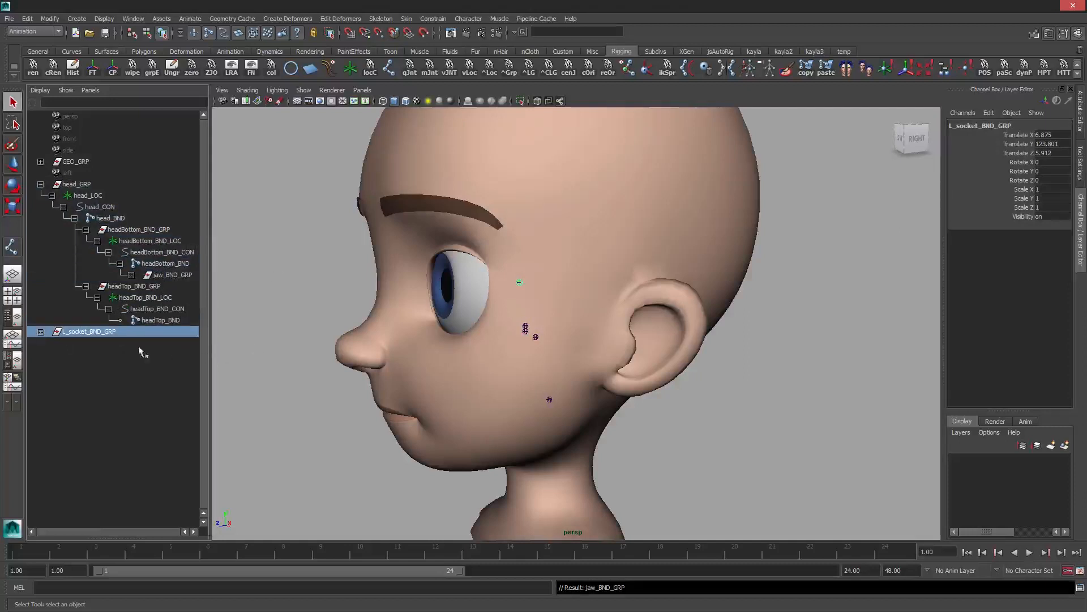
{"action": "left_click", "coordinate": [164, 321]}
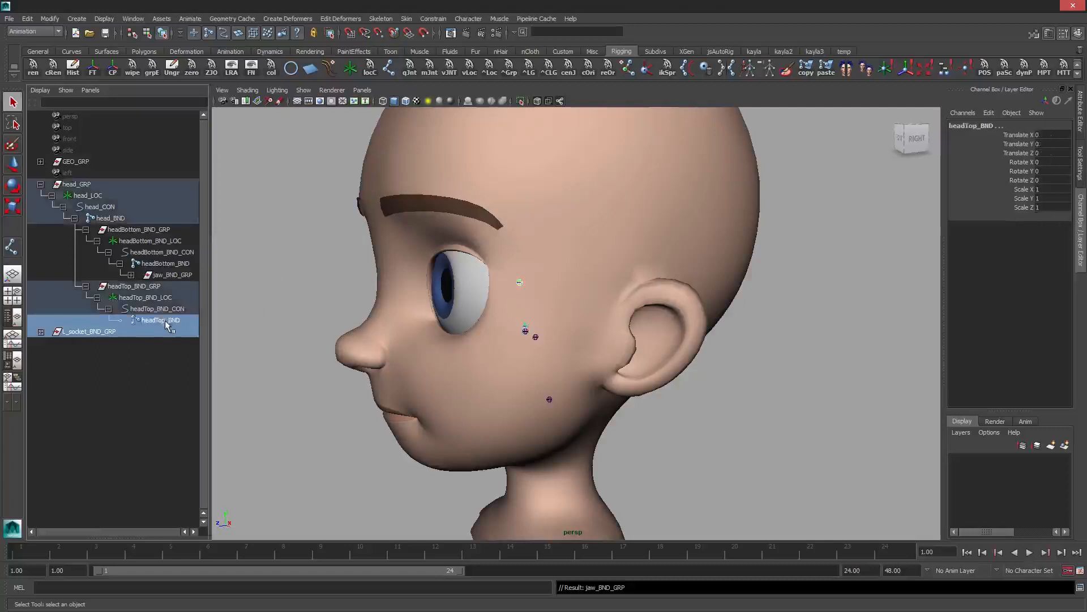
{"action": "middle_click_drag", "start_coordinate": [202, 325], "coordinate": [202, 324]}
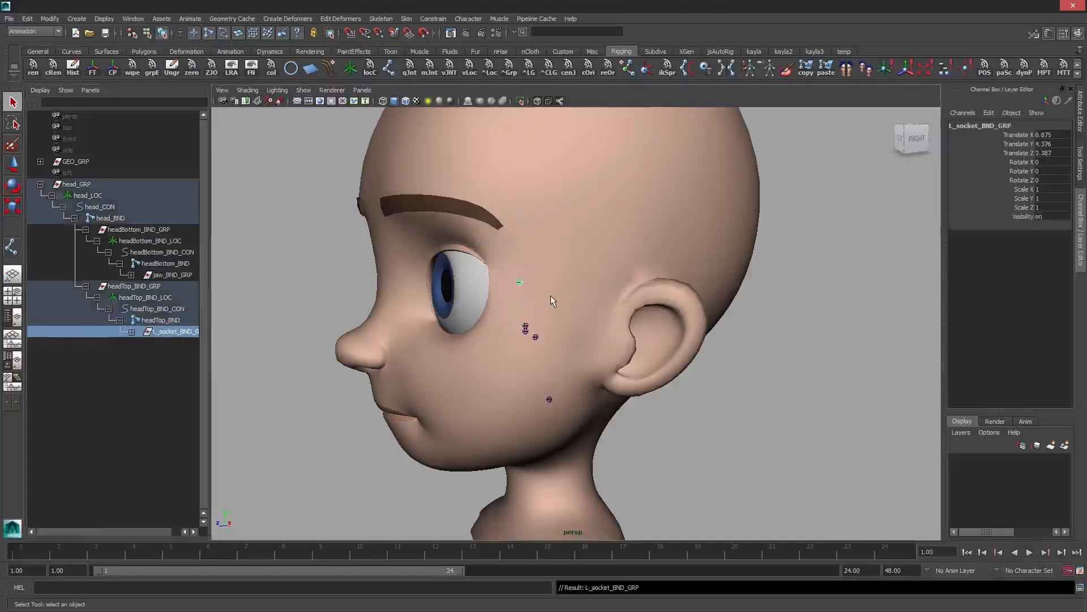
Duplicate the L_socket_BND joint from the expanded L_socket_BND_GRP hierarchy and unparent the copy to the world
{"action": "left_click_drag", "start_coordinate": [553, 300], "coordinate": [514, 318], "text": "alt"}
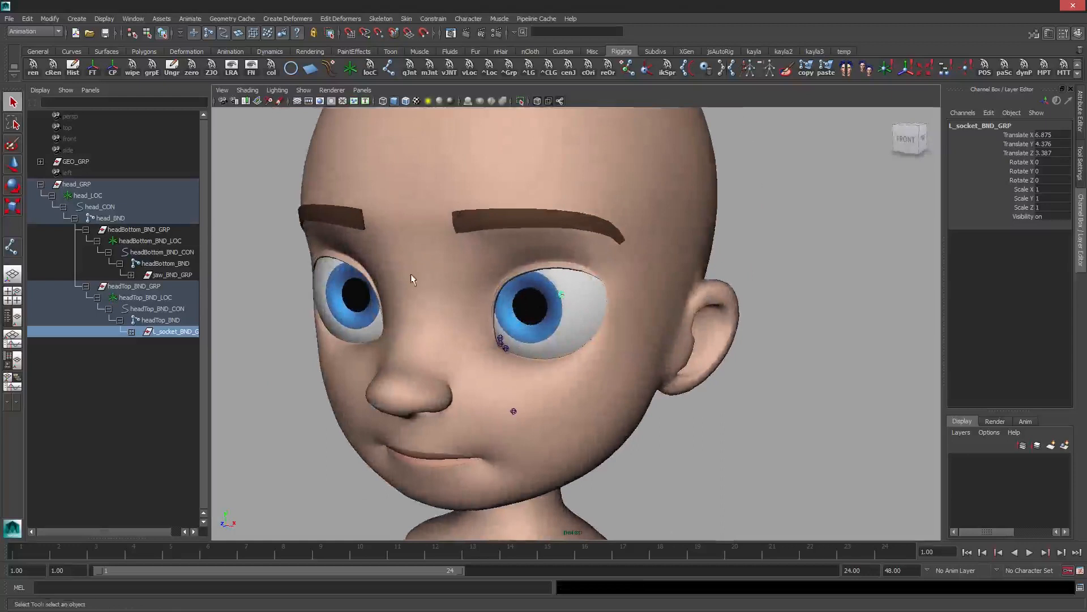
{"action": "left_click", "coordinate": [131, 331]}
{"action": "left_click_drag", "start_coordinate": [210, 324], "coordinate": [352, 334]}
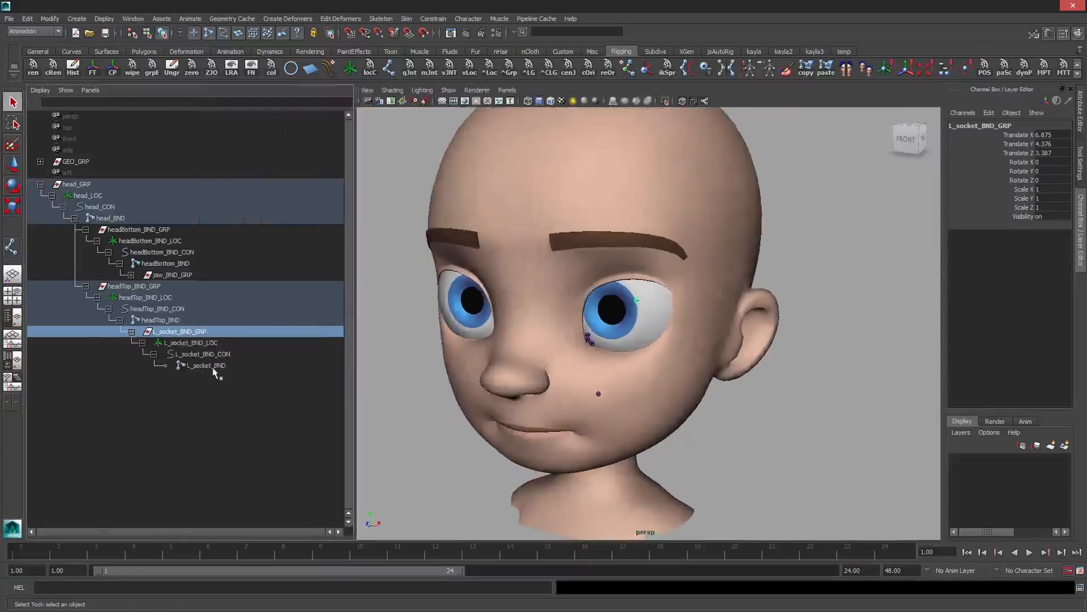
{"action": "left_click", "coordinate": [218, 366]}
{"action": "key", "text": "ctrl+d"}
{"action": "key", "text": "shift+p"}
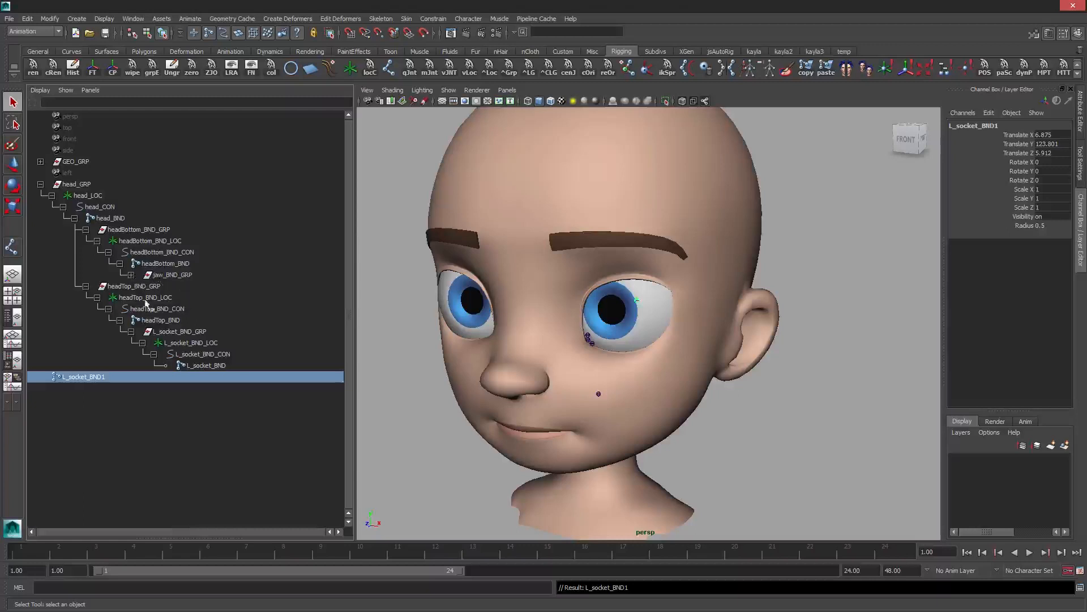
Duplicate the headTop_BND joint, unparent the copy to the world and delete the copy's child hierarchy
{"action": "left_click", "coordinate": [159, 320]}
{"action": "key", "text": "ctrl+d"}
{"action": "key", "text": "shift+p"}
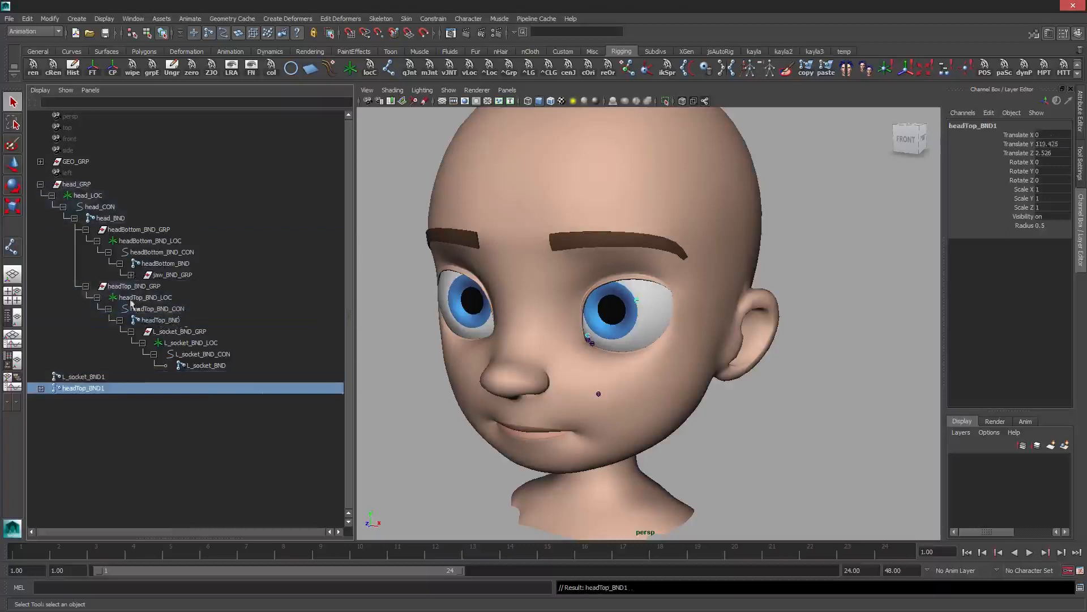
{"action": "left_click", "coordinate": [97, 399]}
{"action": "key", "text": "Delete"}
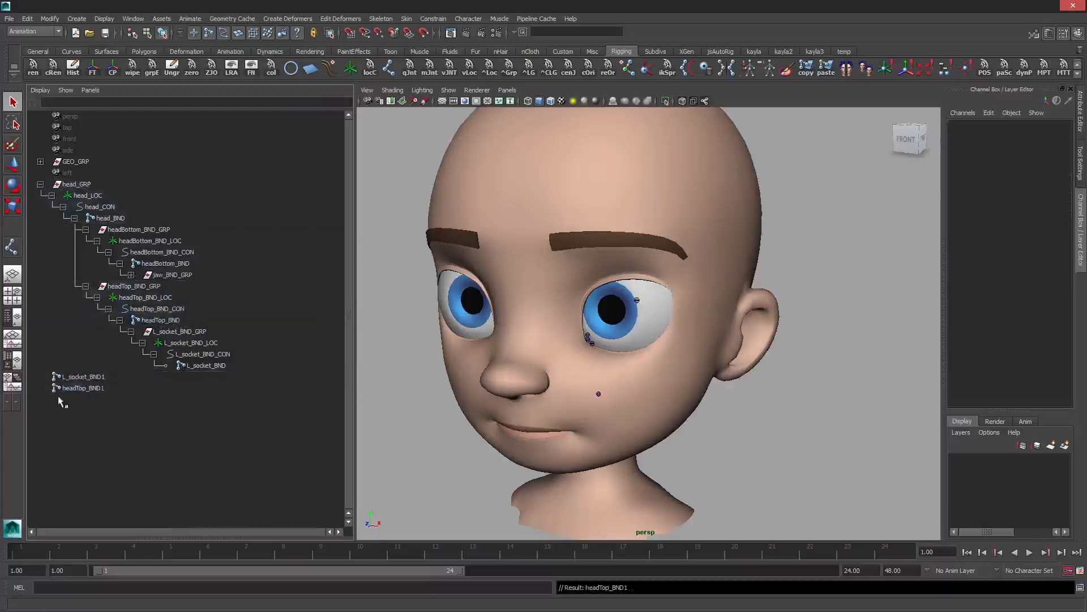
Parent the duplicated socket joint L_socket_BND1 under the duplicated joint headTop_BND1
{"action": "left_click", "coordinate": [100, 377]}
{"action": "left_click", "coordinate": [93, 389], "text": "ctrl"}
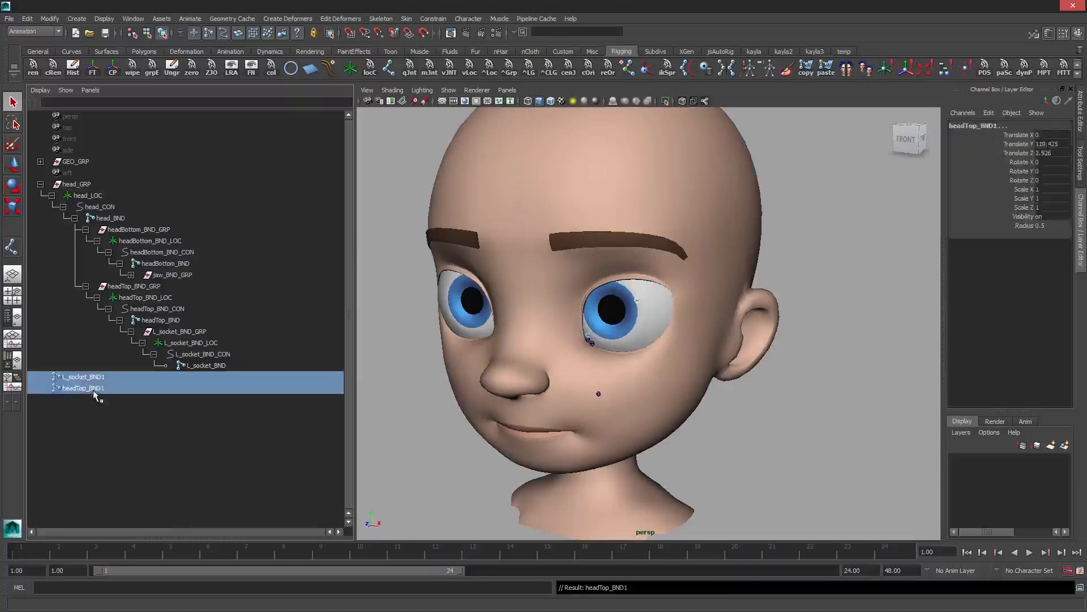
{"action": "key", "text": "p"}
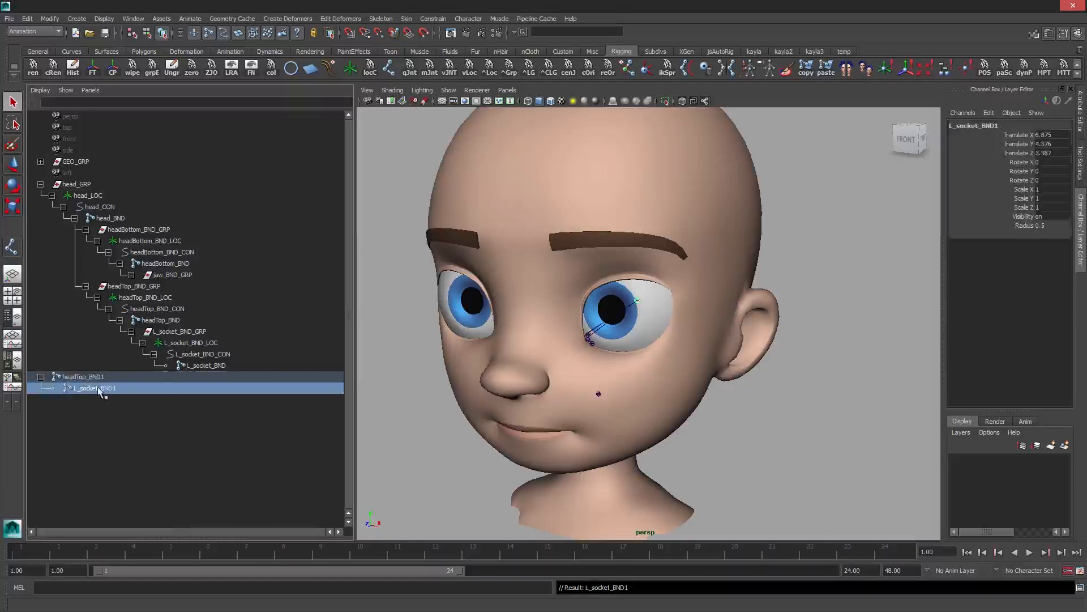
Open the Mirror Joint options for L_socket_BND1 and set the duplicate naming to replace L_ with R_
{"action": "key", "text": "f"}
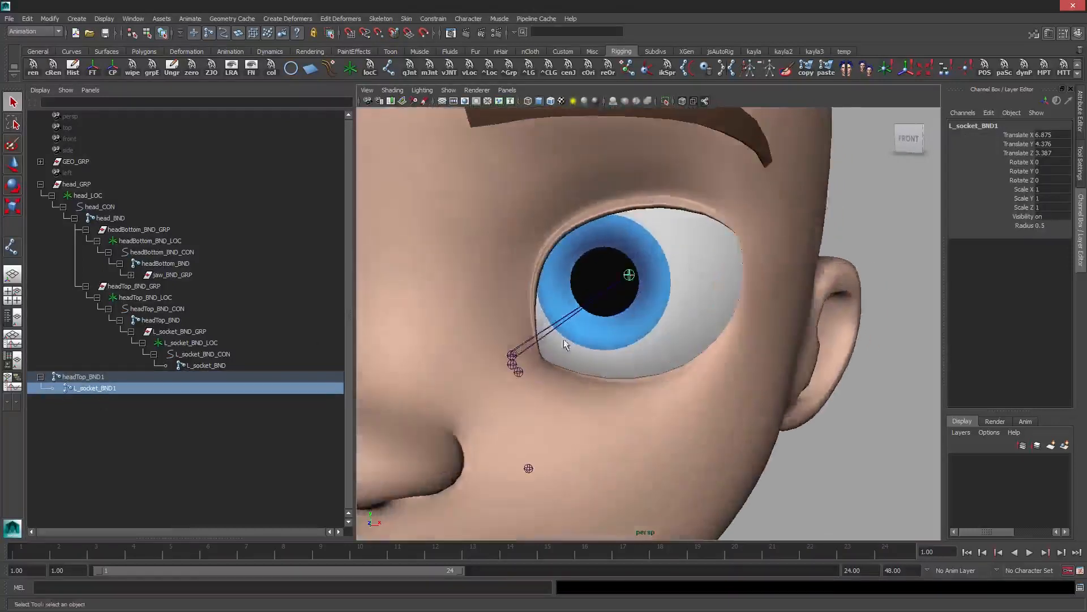
{"action": "middle_click_drag", "start_coordinate": [621, 332], "coordinate": [662, 350], "text": "alt"}
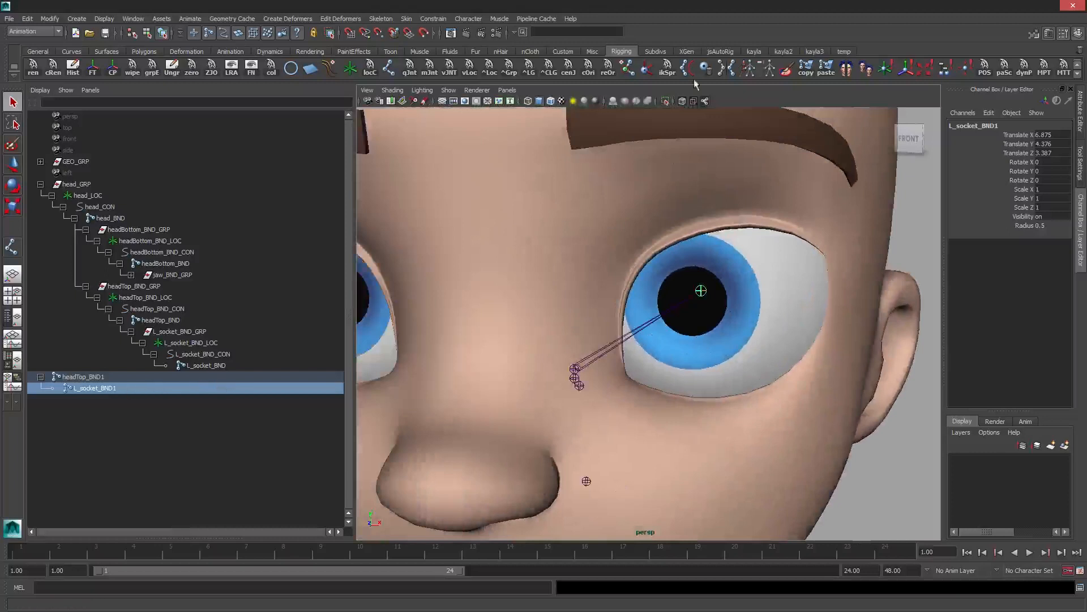
{"action": "double_click", "coordinate": [727, 67]}
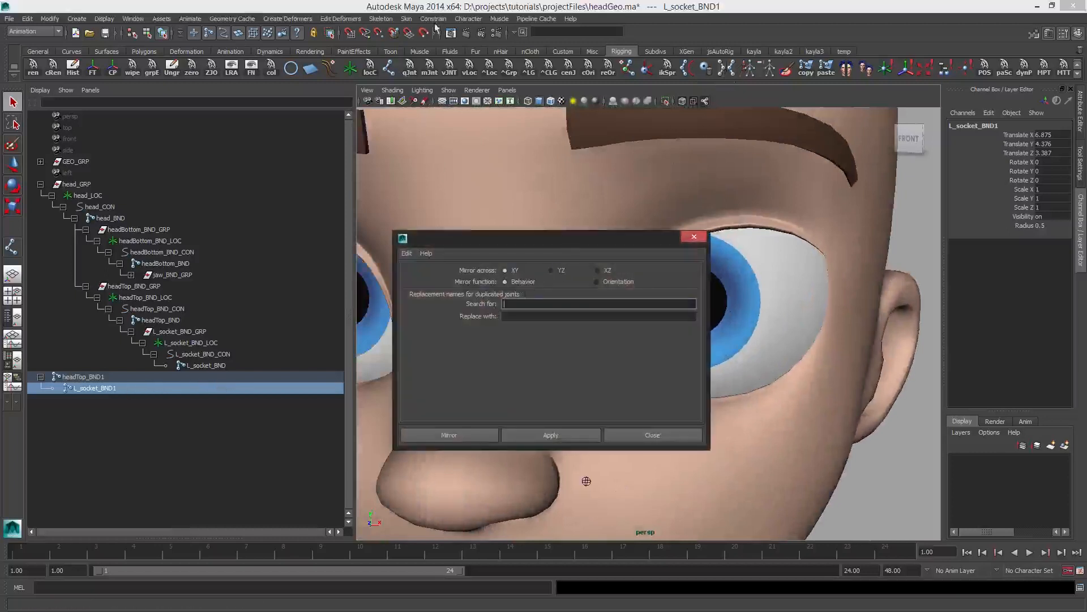
{"action": "left_click", "coordinate": [381, 19]}
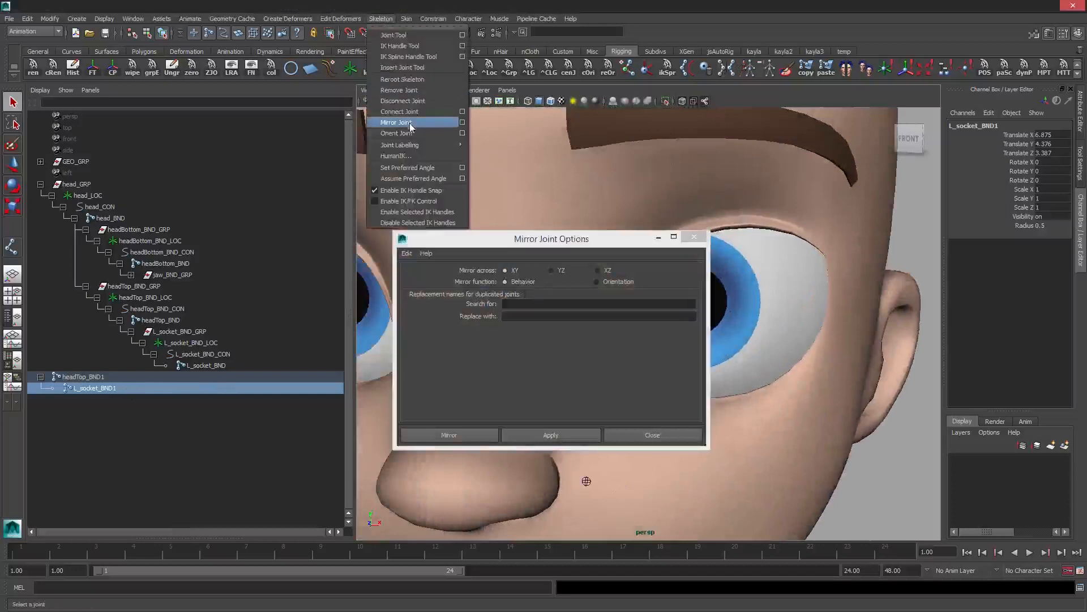
{"action": "left_click", "coordinate": [462, 122]}
{"action": "left_click_drag", "start_coordinate": [809, 312], "coordinate": [759, 306], "text": "alt"}
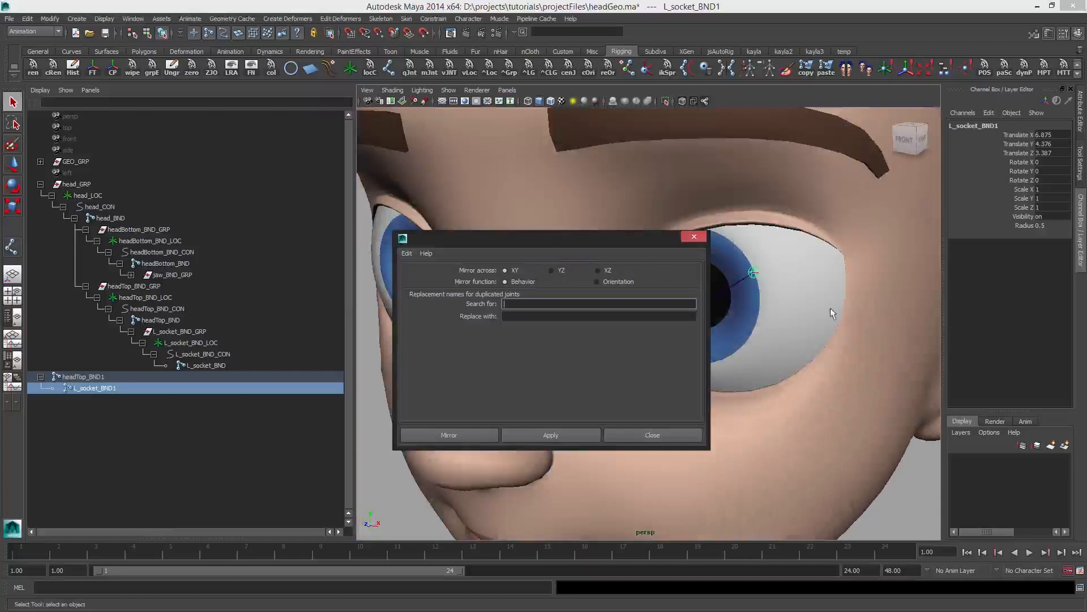
{"action": "right_click_drag", "start_coordinate": [802, 307], "coordinate": [601, 450], "text": "alt"}
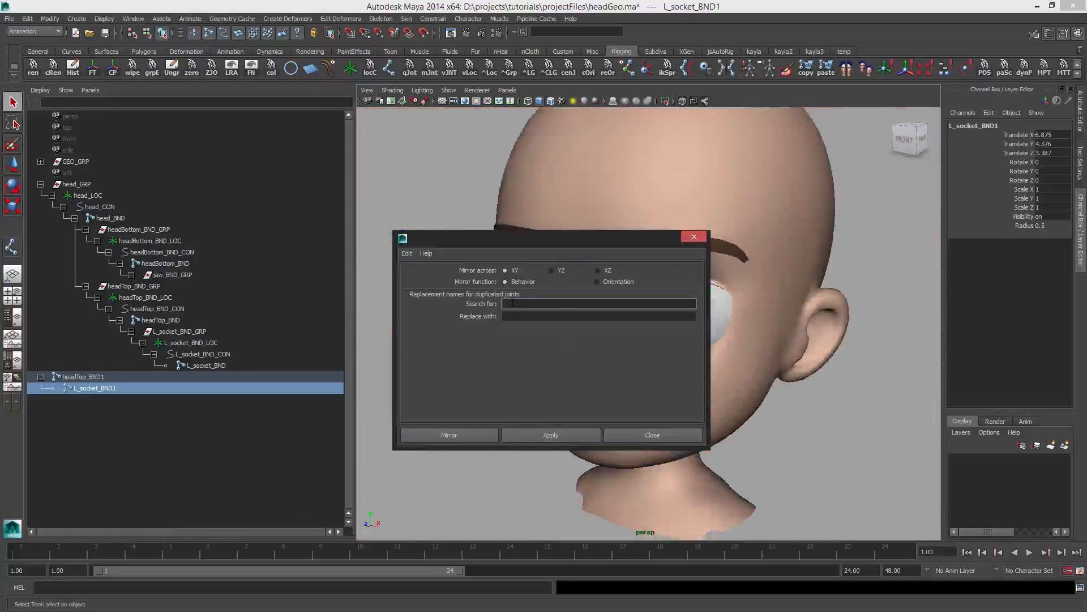
{"action": "left_click", "coordinate": [511, 303]}
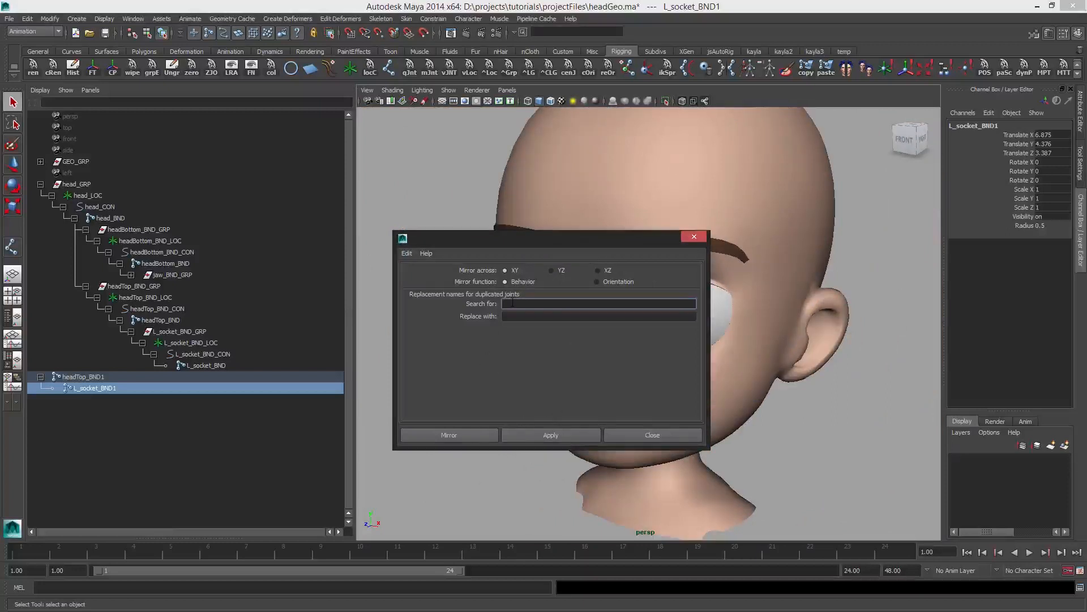
{"action": "key", "text": "Tab"}
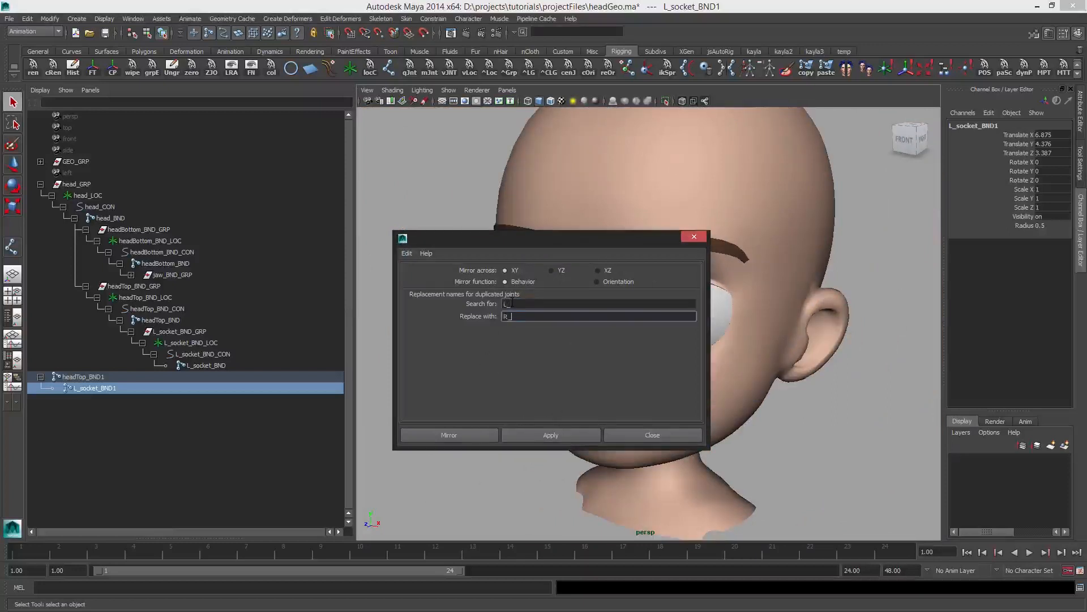
Try to mirror the L_socket_BND1 joint across the XY plane using the Behavior function
{"action": "left_click", "coordinate": [515, 433]}
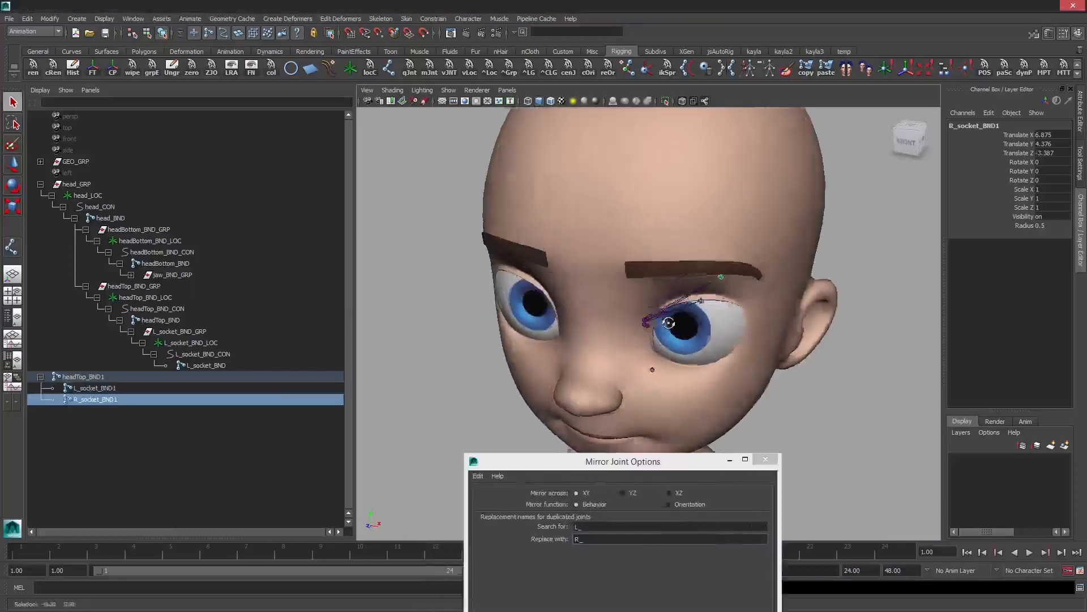
{"action": "key", "text": "ctrl+z"}
{"action": "left_click_drag", "start_coordinate": [711, 304], "coordinate": [669, 422], "text": "alt"}
Mirror the L_socket_BND1 joint across the YZ plane with the Behavior function and close the mirror options
{"action": "left_click_drag", "start_coordinate": [657, 465], "coordinate": [775, 199]}
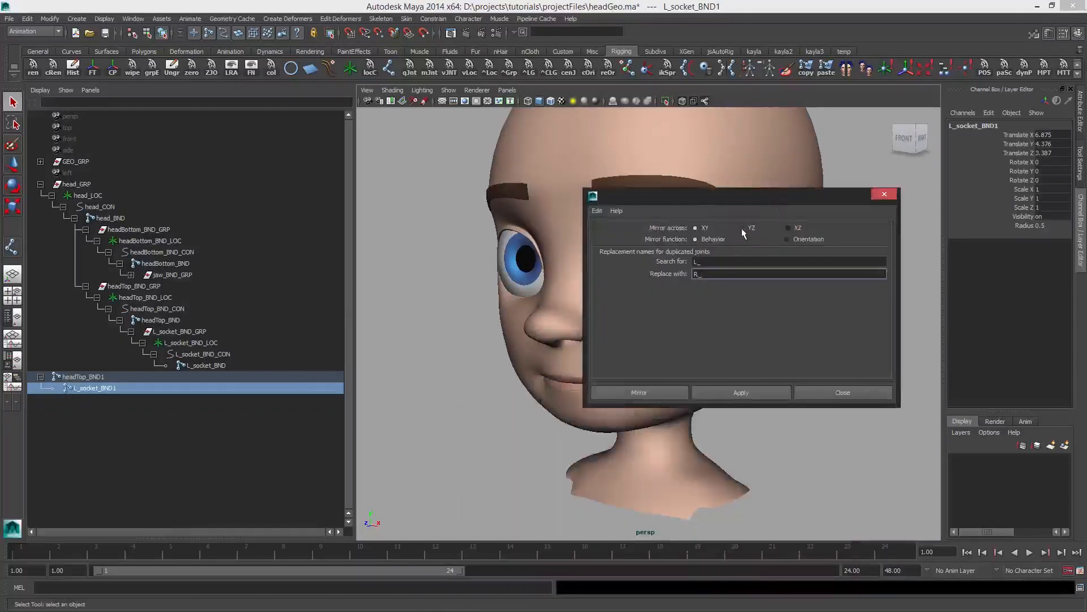
{"action": "left_click_drag", "start_coordinate": [549, 388], "coordinate": [498, 430], "text": "alt"}
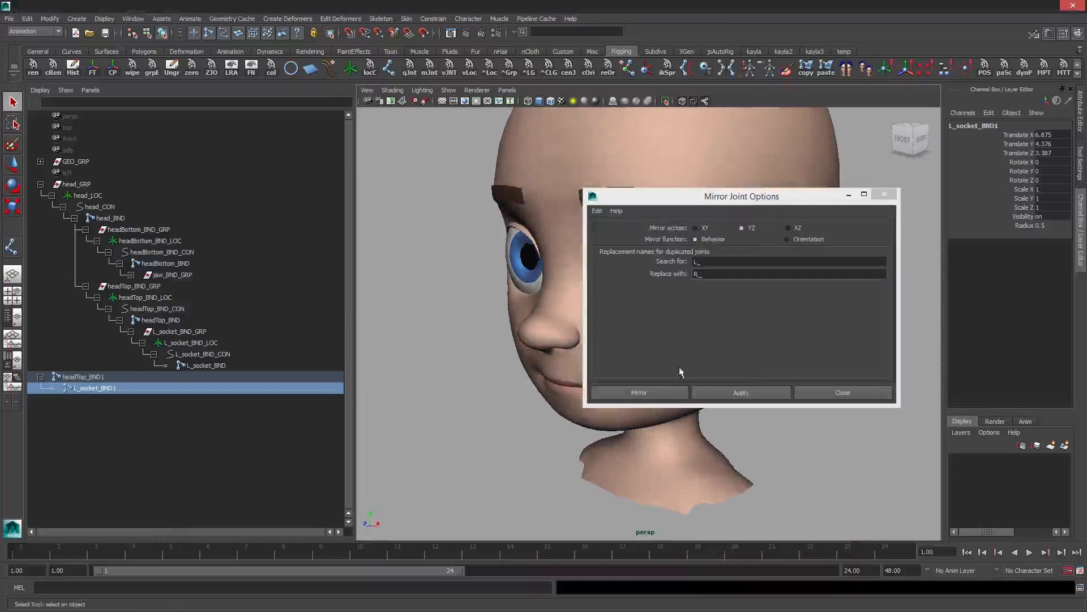
{"action": "left_click", "coordinate": [716, 396]}
{"action": "middle_click_drag", "start_coordinate": [478, 325], "coordinate": [340, 325], "text": "alt"}
{"action": "left_click_drag", "start_coordinate": [453, 255], "coordinate": [497, 245], "text": "alt"}
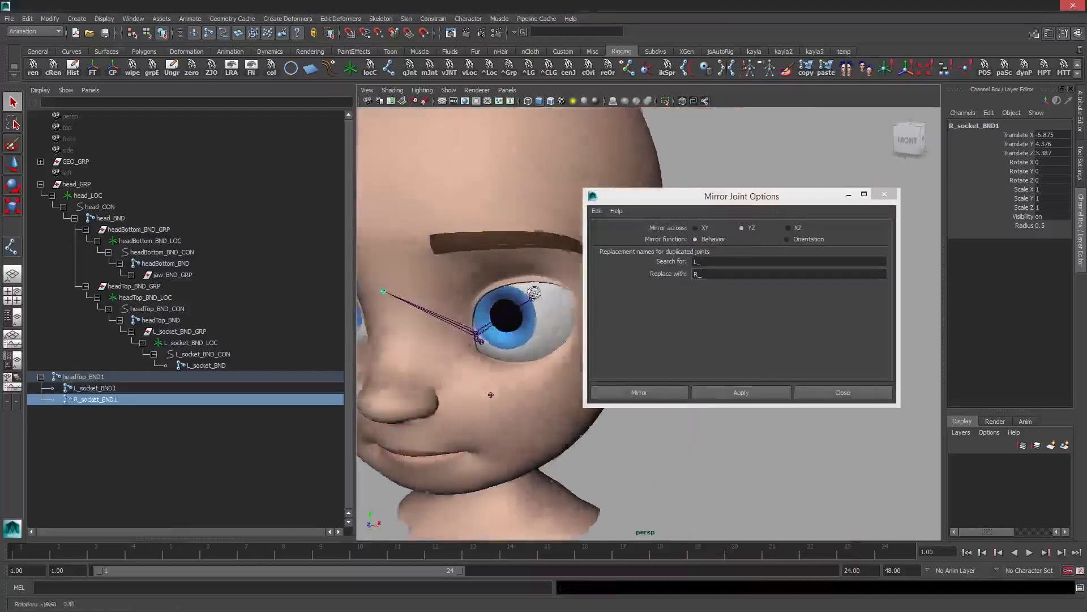
{"action": "middle_click_drag", "start_coordinate": [499, 244], "coordinate": [602, 217], "text": "alt"}
{"action": "left_click", "coordinate": [885, 195]}
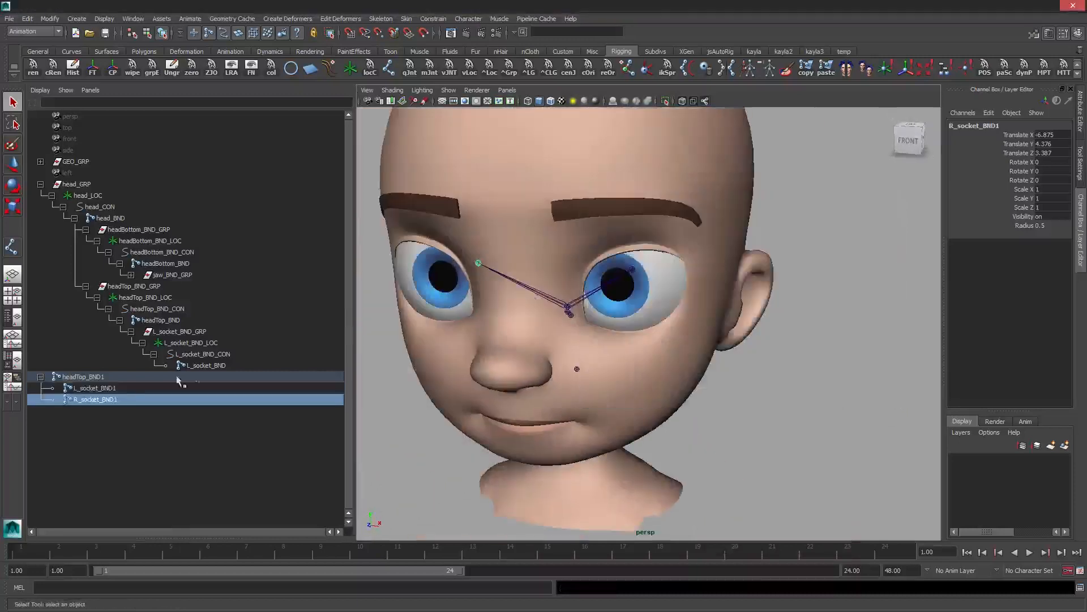
Unparent R_socket_BND1, delete the duplicate headTop_BND1 joint with its child, and rename the remaining joint R_socket_BND
{"action": "key", "text": "shift+p"}
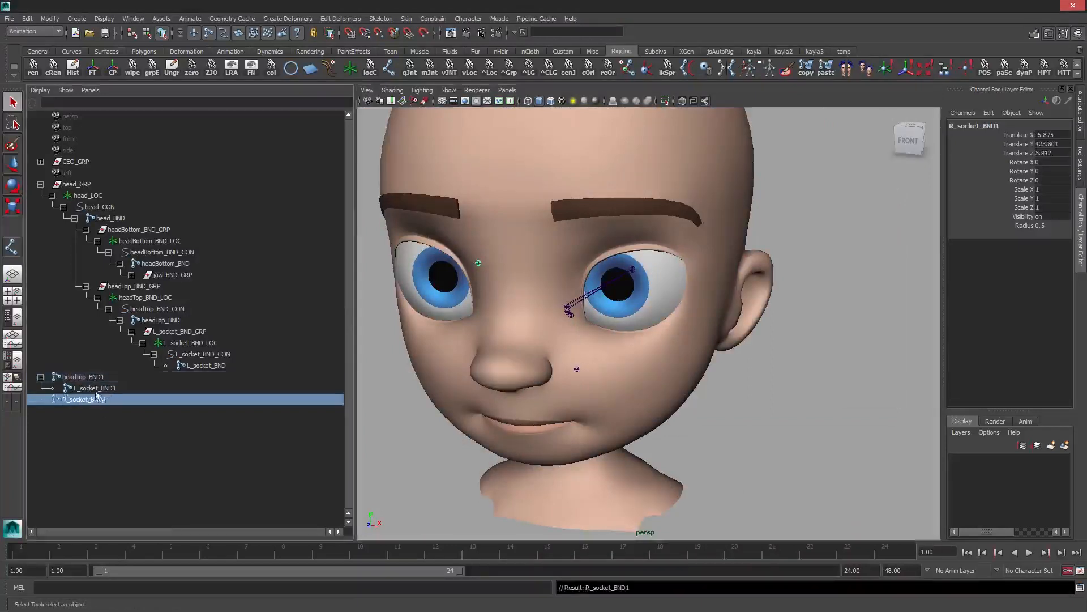
{"action": "left_click", "coordinate": [91, 380]}
{"action": "key", "text": "Delete"}
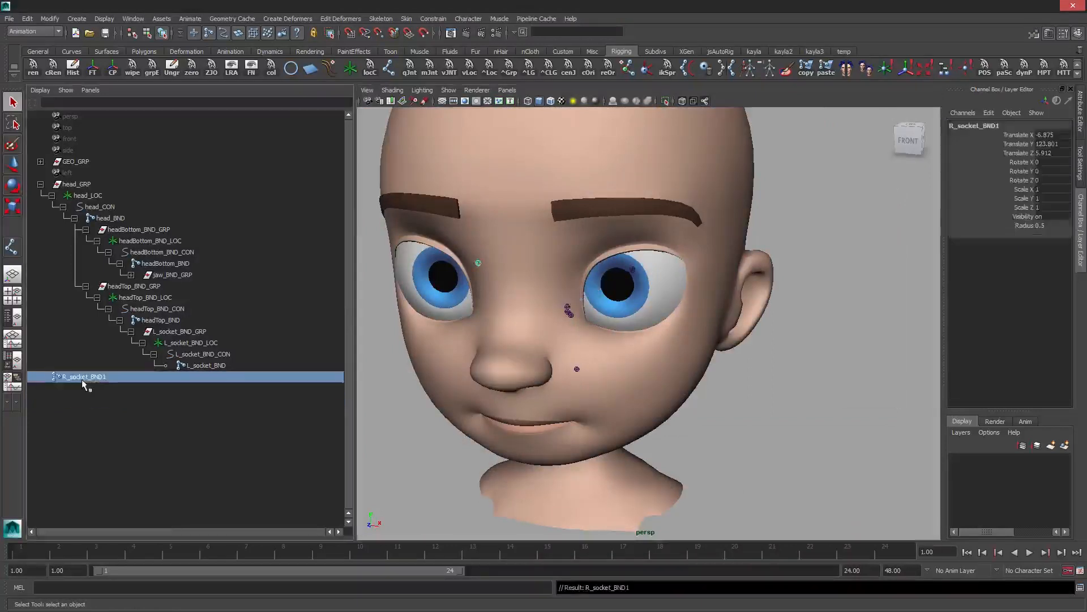
{"action": "double_click", "coordinate": [85, 378]}
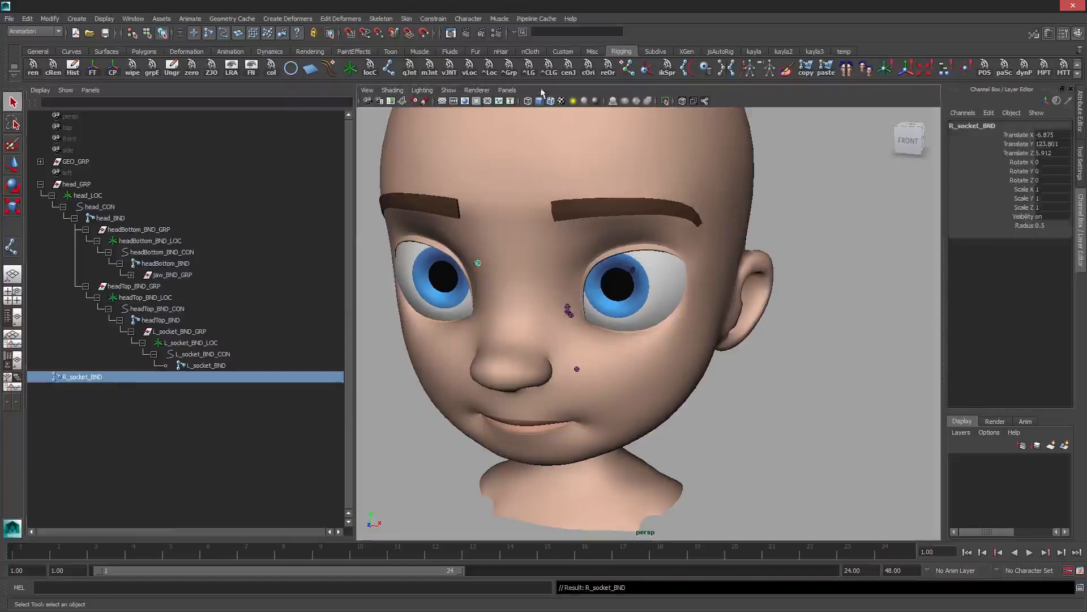
Build the control, locator and group hierarchy for R_socket_BND and parent R_socket_BND_GRP under the headTop_BND joint
{"action": "left_click", "coordinate": [549, 68]}
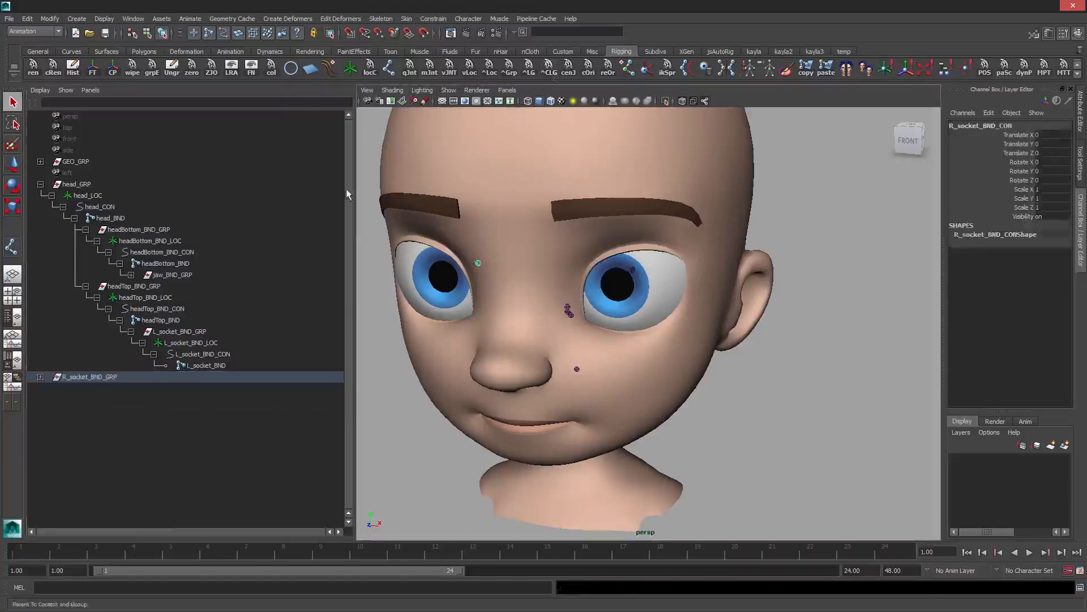
{"action": "left_click", "coordinate": [111, 379]}
{"action": "left_click", "coordinate": [161, 321], "text": "ctrl"}
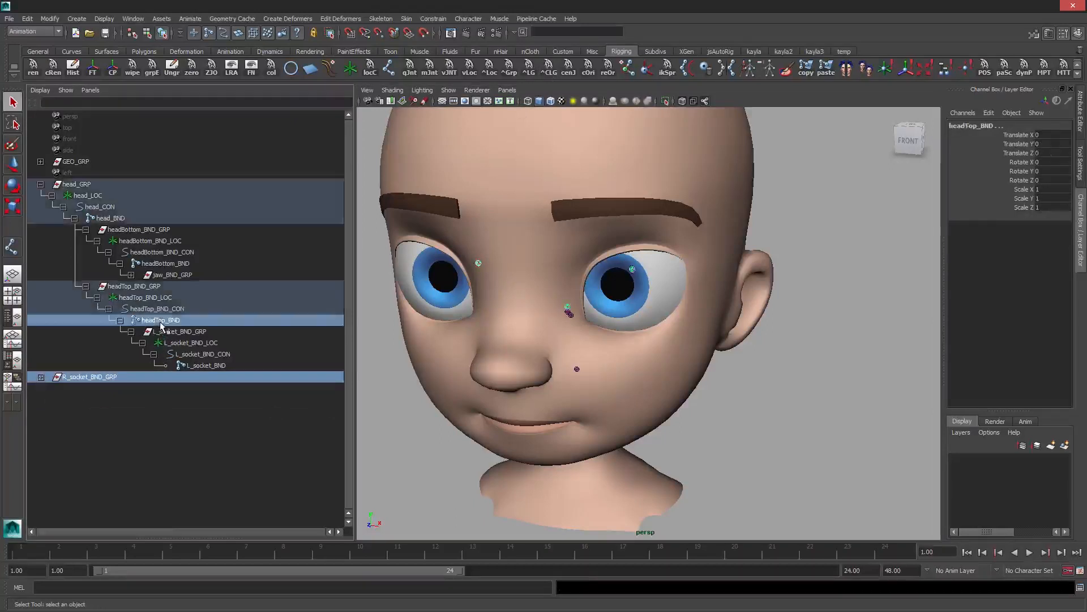
{"action": "key", "text": "p"}
{"action": "left_click", "coordinate": [177, 390]}
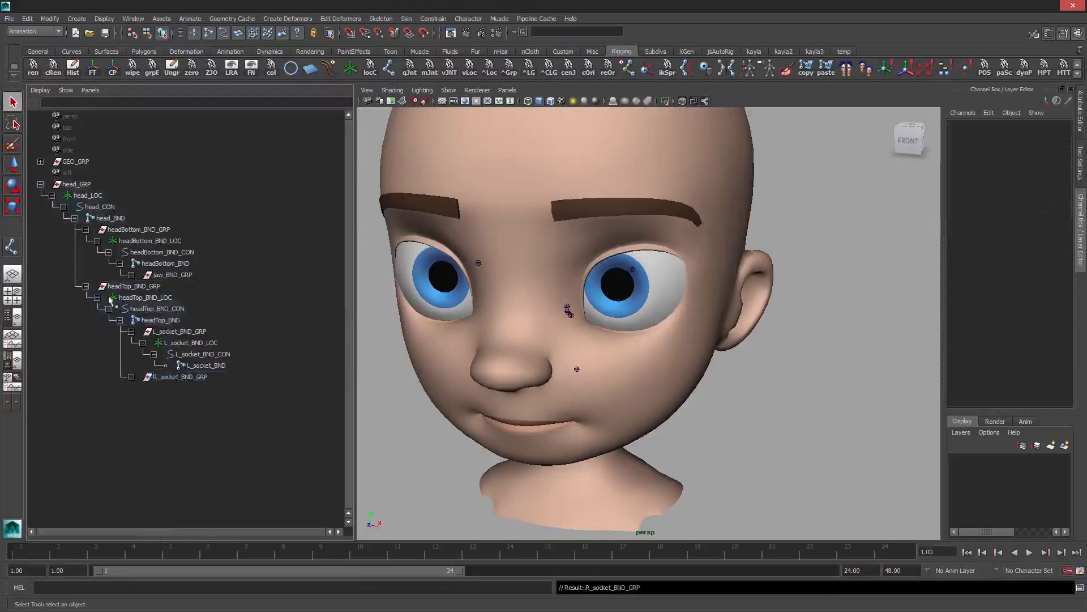
Try hiding GEO_GRP to see the rig controls without the head geometry
{"action": "left_click", "coordinate": [40, 184]}
{"action": "left_click", "coordinate": [825, 340]}
{"action": "scroll", "coordinate": [678, 294], "scroll_direction": "down", "scroll_amount": 4}
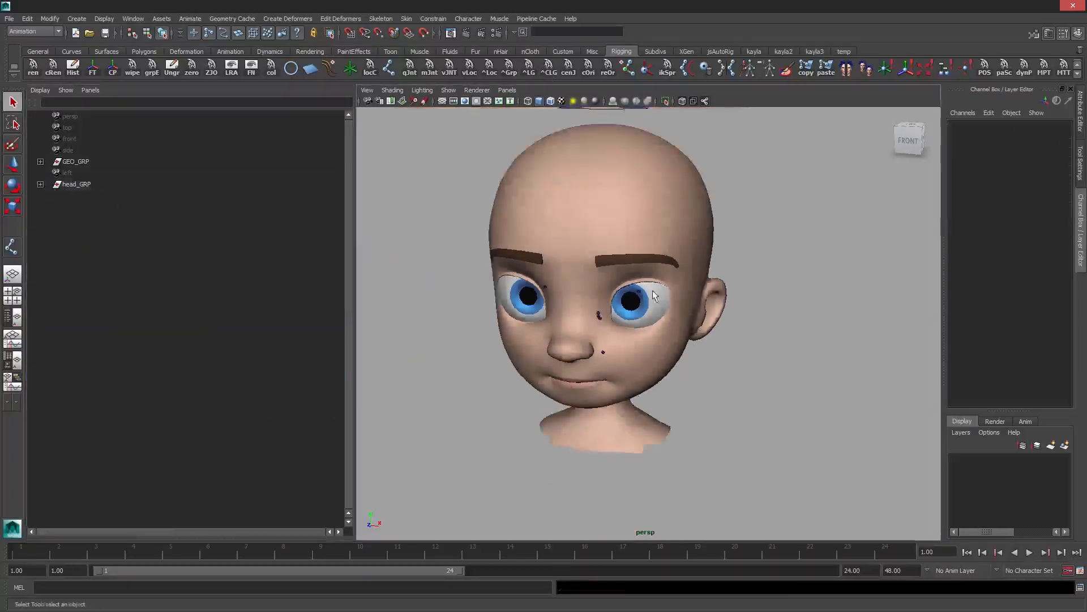
{"action": "left_click_drag", "start_coordinate": [677, 294], "coordinate": [629, 292], "text": "alt"}
{"action": "middle_click_drag", "start_coordinate": [623, 220], "coordinate": [635, 237], "text": "alt"}
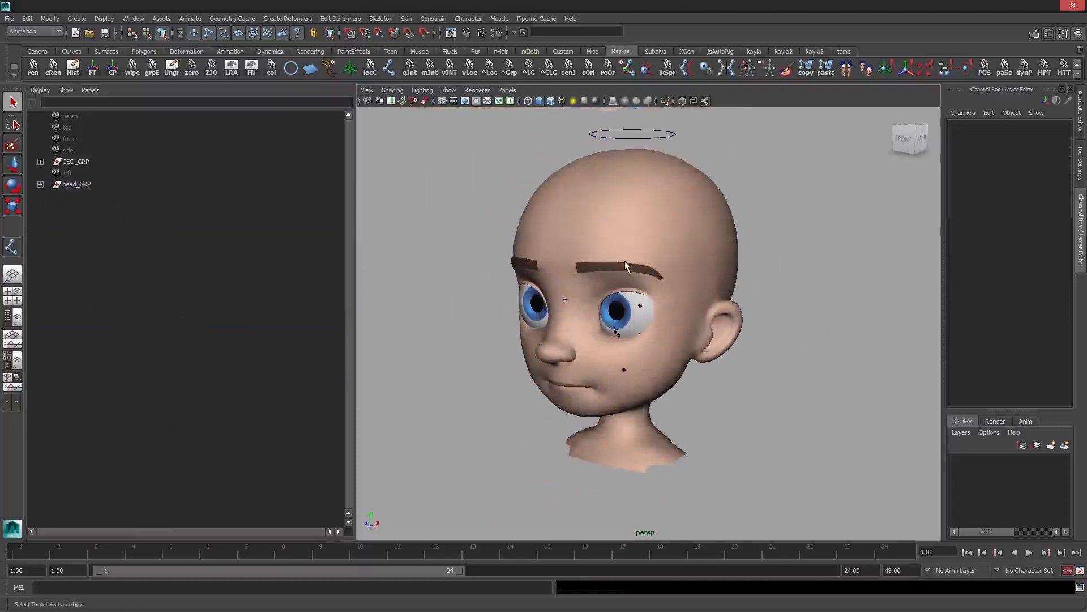
{"action": "left_click", "coordinate": [611, 214]}
{"action": "left_click", "coordinate": [85, 163]}
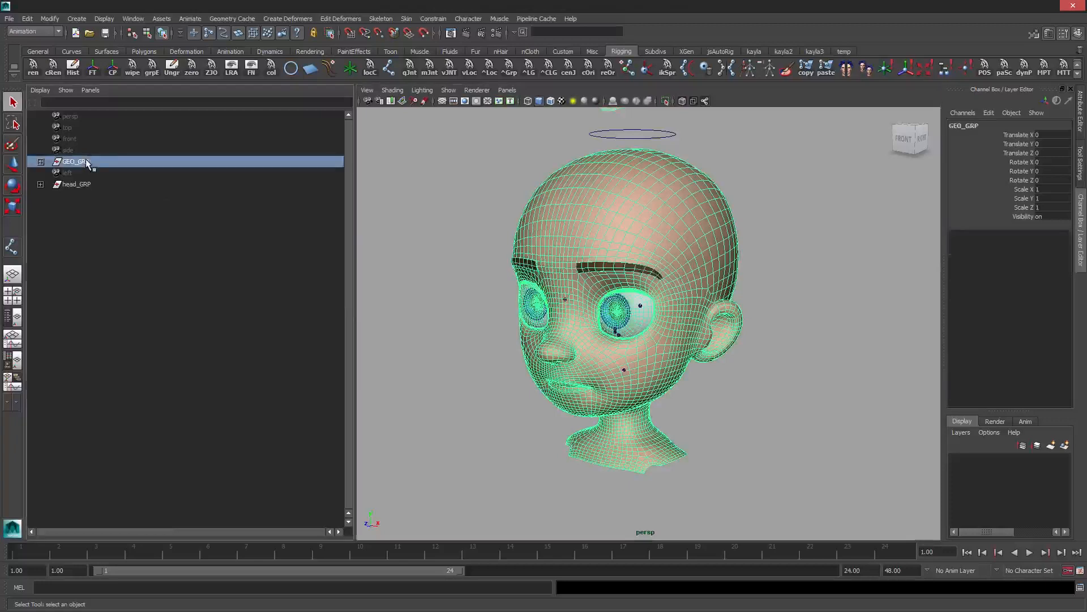
{"action": "key", "text": "ctrl+h"}
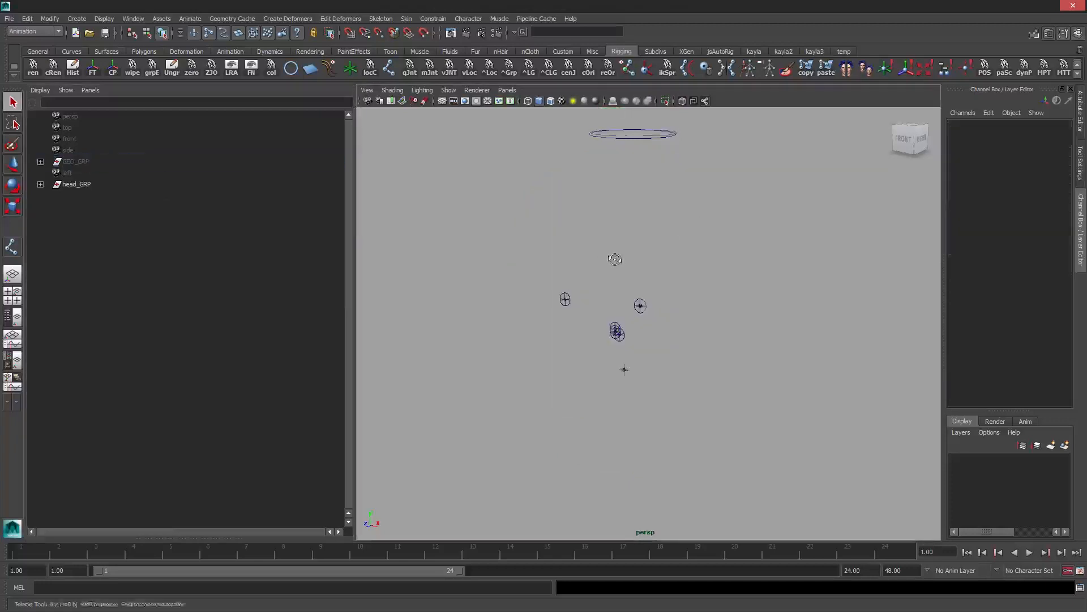
{"action": "left_click_drag", "start_coordinate": [617, 258], "coordinate": [592, 262], "text": "alt"}
{"action": "right_click_drag", "start_coordinate": [612, 264], "coordinate": [710, 199], "text": "alt"}
{"action": "key", "text": "ctrl+z"}
{"action": "left_click_drag", "start_coordinate": [592, 191], "coordinate": [652, 188], "text": "alt"}
{"action": "right_click_drag", "start_coordinate": [651, 188], "coordinate": [398, 192], "text": "alt"}
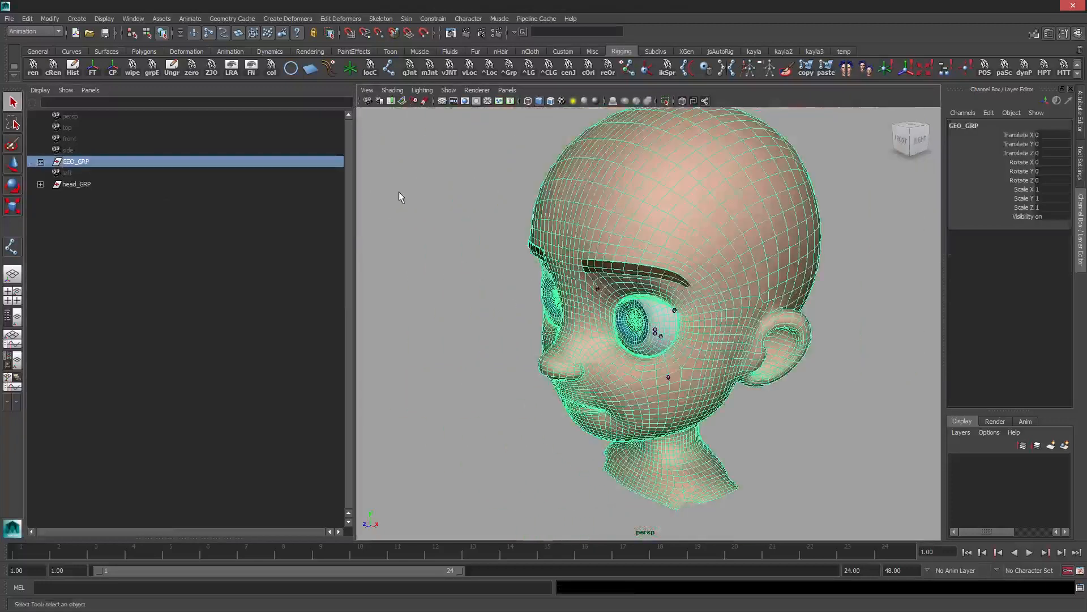
Show the head in wireframe and enter component mode for the head, headBottom, headTop, L_socket and R_socket controls
{"action": "left_click", "coordinate": [398, 192]}
{"action": "key", "text": "4"}
{"action": "scroll", "coordinate": [567, 242], "scroll_direction": "up", "scroll_amount": 2}
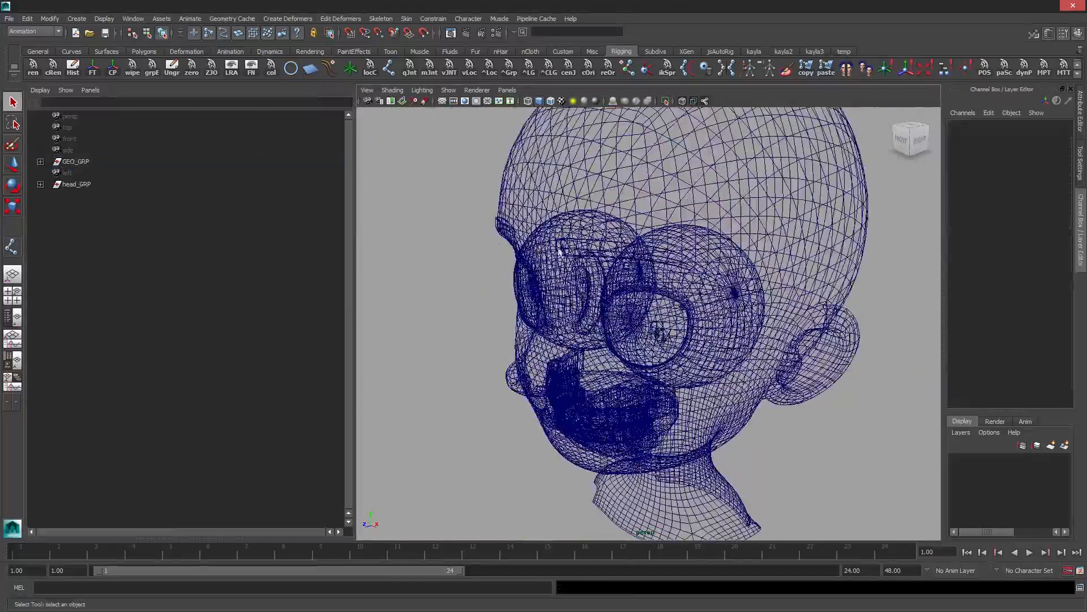
{"action": "left_click", "coordinate": [40, 184], "text": "shift"}
{"action": "left_click", "coordinate": [101, 207]}
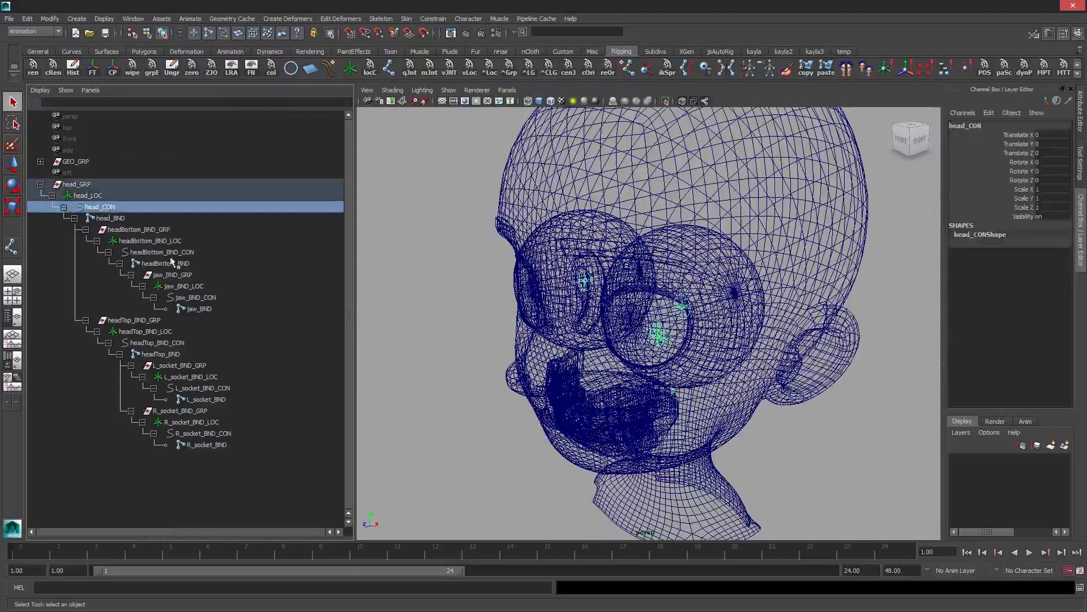
{"action": "left_click", "coordinate": [161, 256], "text": "ctrl"}
{"action": "left_click", "coordinate": [161, 342], "text": "ctrl"}
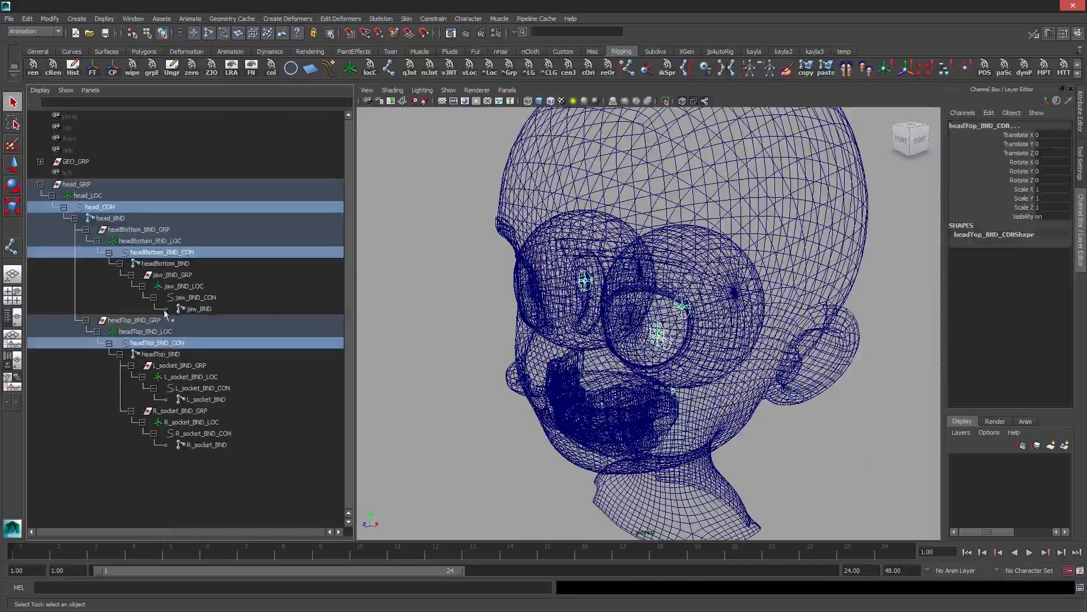
{"action": "left_click", "coordinate": [198, 388], "text": "ctrl"}
{"action": "left_click", "coordinate": [207, 436], "text": "ctrl"}
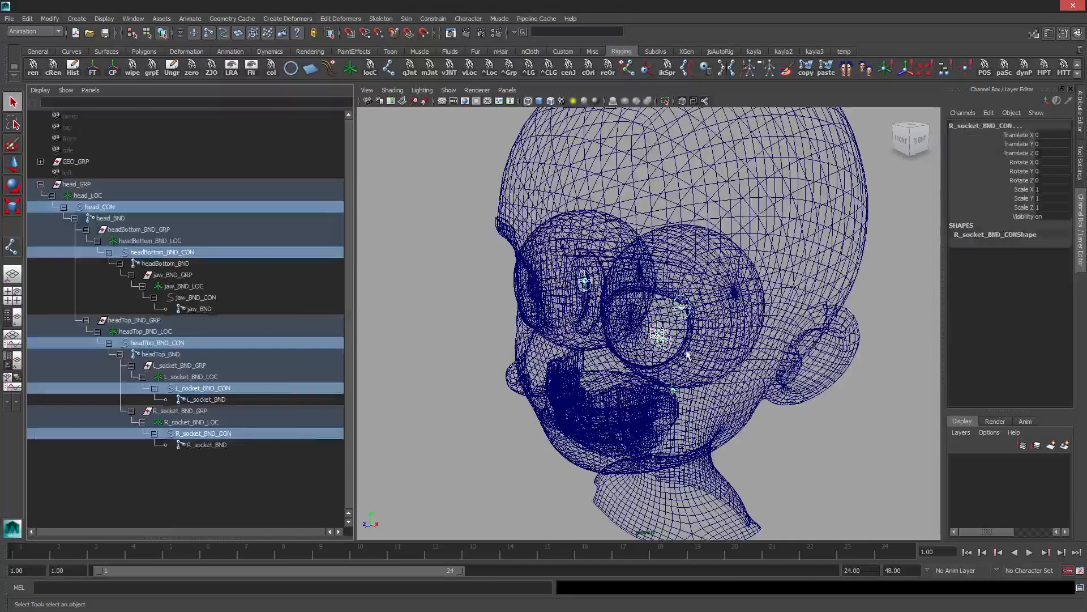
{"action": "right_click_drag", "start_coordinate": [685, 353], "coordinate": [595, 275], "text": "alt"}
{"action": "key", "text": "F8"}
{"action": "scroll", "coordinate": [775, 323], "scroll_direction": "up", "scroll_amount": 5}
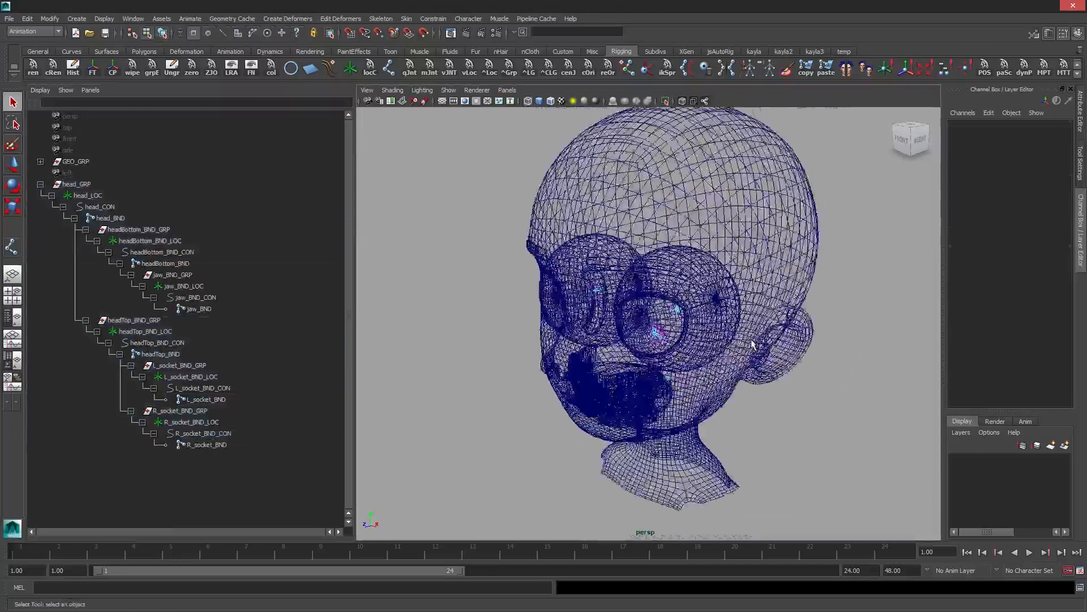
{"action": "left_click_drag", "start_coordinate": [646, 237], "coordinate": [748, 318], "text": "alt"}
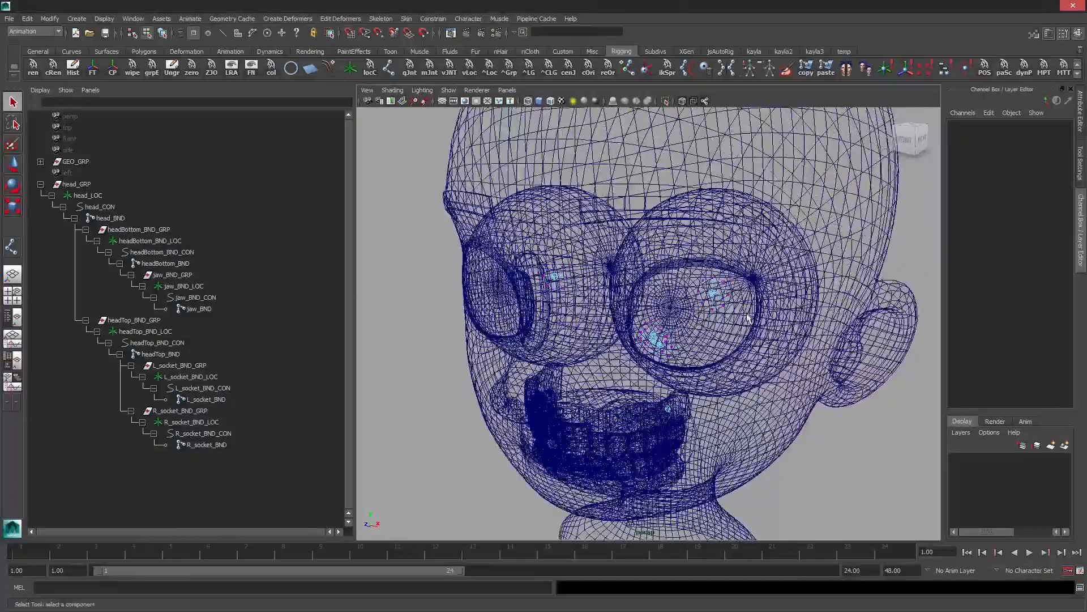
Select the CVs of both eye socket controls and move them forward in front of the face
{"action": "left_click_drag", "start_coordinate": [490, 243], "coordinate": [736, 312]}
{"action": "left_click_drag", "start_coordinate": [679, 368], "coordinate": [542, 409], "text": "alt"}
{"action": "key", "text": "w"}
{"action": "mouse_move", "coordinate": [668, 317]}
{"action": "left_mouse_down", "text": "alt"}
{"action": "mouse_move", "coordinate": [625, 261]}
{"action": "mouse_move", "coordinate": [583, 253]}
{"action": "mouse_move", "coordinate": [442, 287]}
{"action": "left_mouse_up", "text": "alt"}
{"action": "key", "text": "w"}
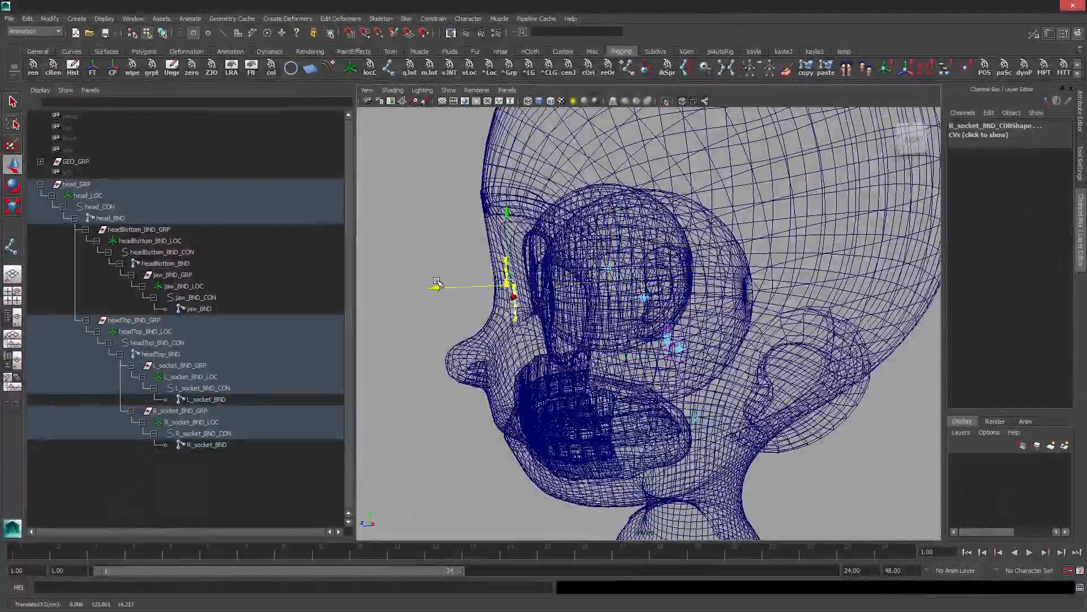
In the shaded front view, scale the R_socket_BND_CON CVs up to eye size and shift them outward to surround the eye
{"action": "key", "text": "5"}
{"action": "left_click_drag", "start_coordinate": [575, 252], "coordinate": [602, 362], "text": "alt"}
{"action": "key", "text": "space"}
{"action": "left_click_drag", "start_coordinate": [567, 298], "coordinate": [566, 323]}
{"action": "key", "text": "f"}
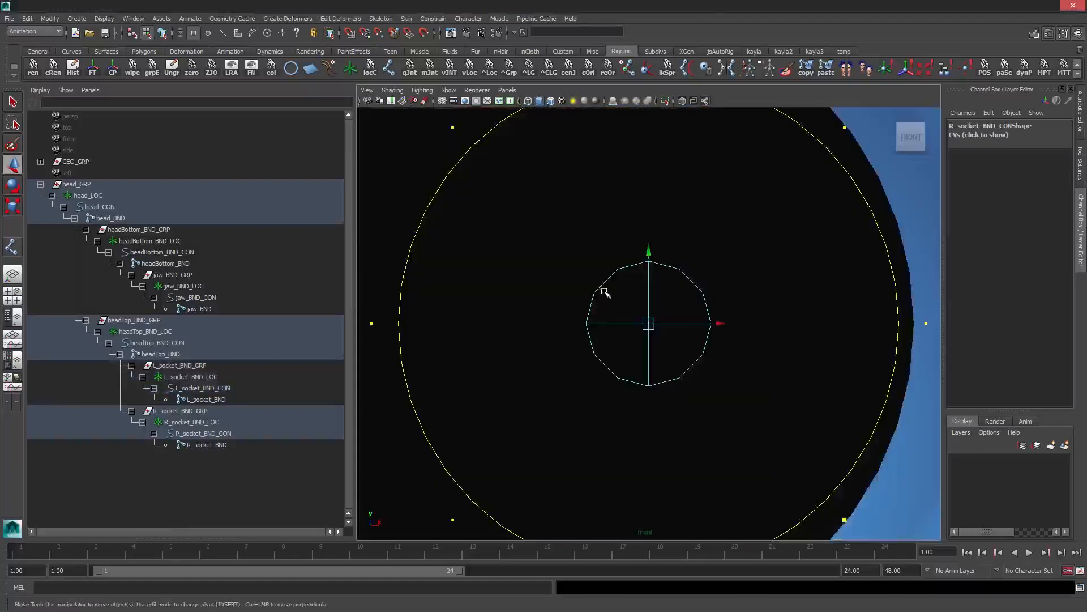
{"action": "key", "text": "r"}
{"action": "scroll", "coordinate": [607, 317], "scroll_direction": "down", "scroll_amount": 15}
{"action": "scroll", "coordinate": [654, 272], "scroll_direction": "up", "scroll_amount": 7}
{"action": "scroll", "coordinate": [657, 268], "scroll_direction": "up", "scroll_amount": 1}
{"action": "middle_click_drag", "start_coordinate": [700, 233], "coordinate": [801, 241]}
{"action": "key", "text": "w"}
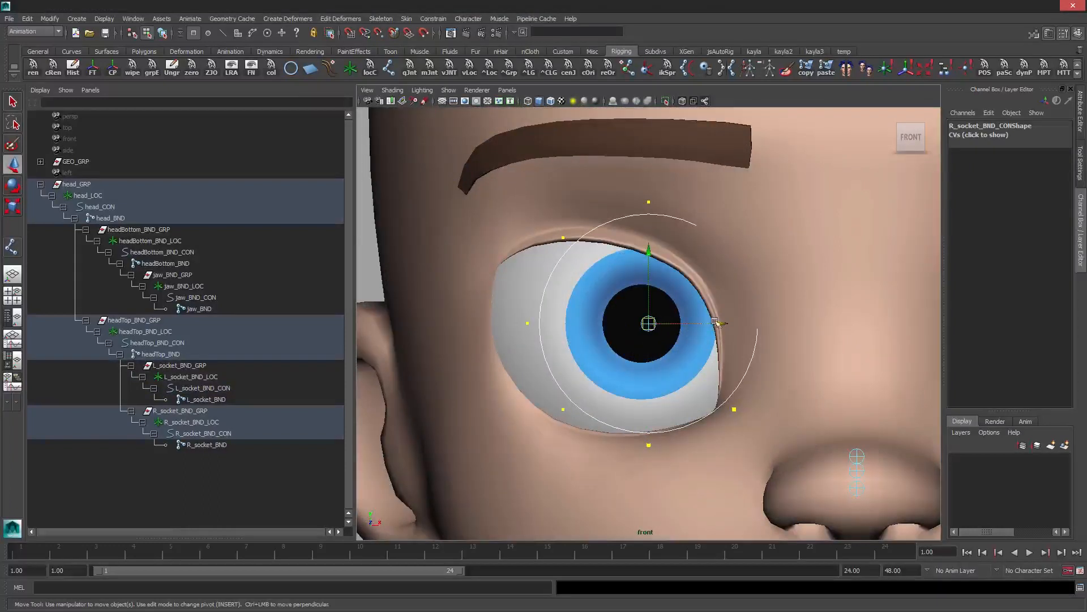
{"action": "left_click_drag", "start_coordinate": [718, 323], "coordinate": [677, 324]}
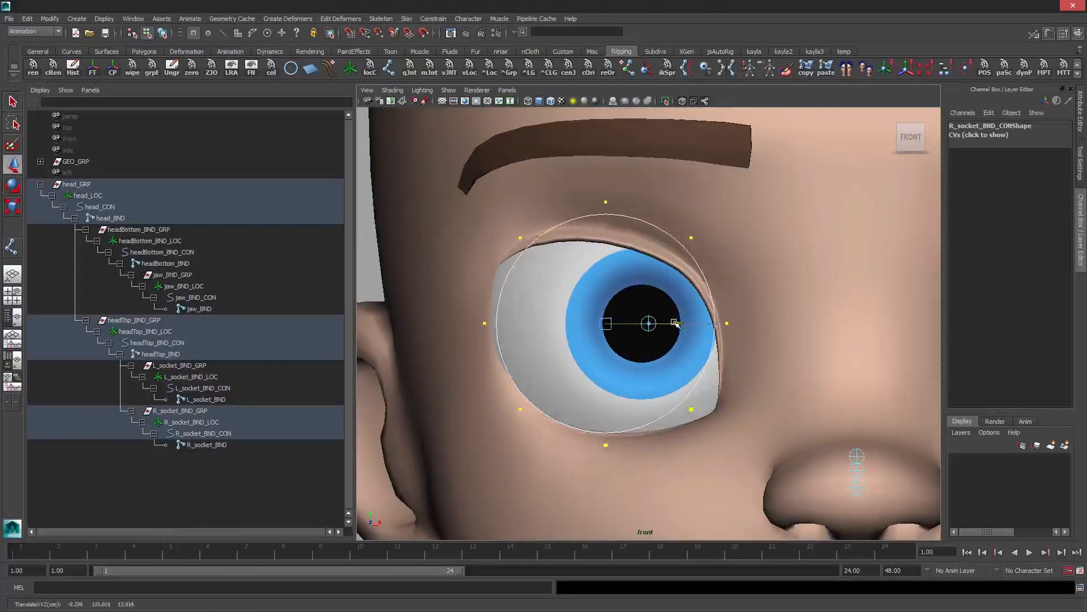
Scale the L_socket_BND_CON CVs up to eye size and shift them outward to surround the left eye
{"action": "scroll", "coordinate": [677, 324], "scroll_direction": "down", "scroll_amount": 5}
{"action": "scroll", "coordinate": [637, 334], "scroll_direction": "up", "scroll_amount": 3}
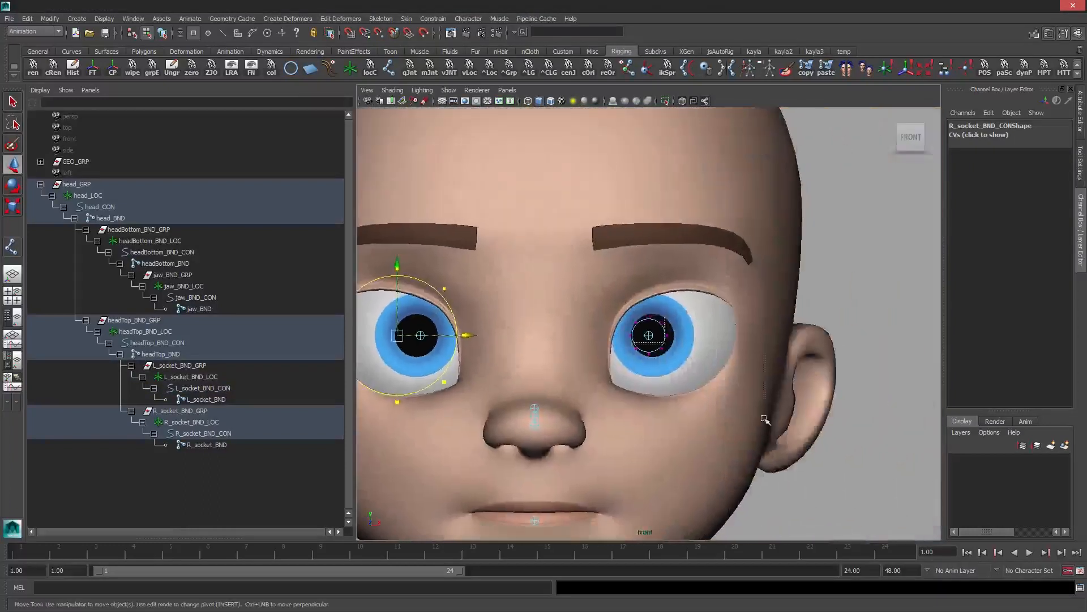
{"action": "left_click", "coordinate": [656, 328]}
{"action": "key", "text": "r"}
{"action": "scroll", "coordinate": [655, 325], "scroll_direction": "up", "scroll_amount": 1}
{"action": "left_click_drag", "start_coordinate": [649, 337], "coordinate": [613, 283]}
{"action": "key", "text": "w"}
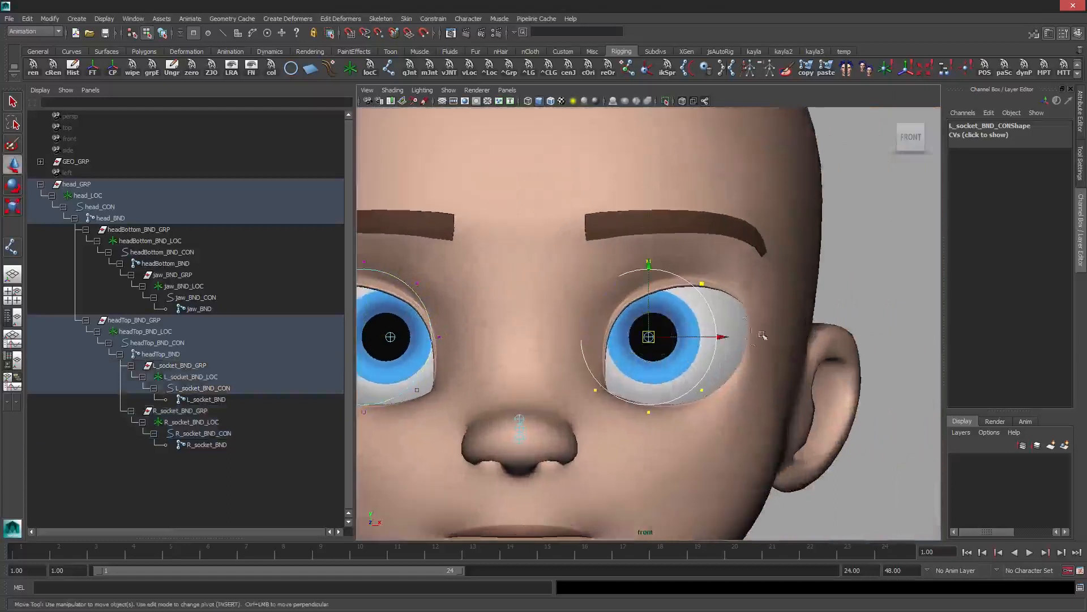
{"action": "left_click_drag", "start_coordinate": [721, 338], "coordinate": [747, 335]}
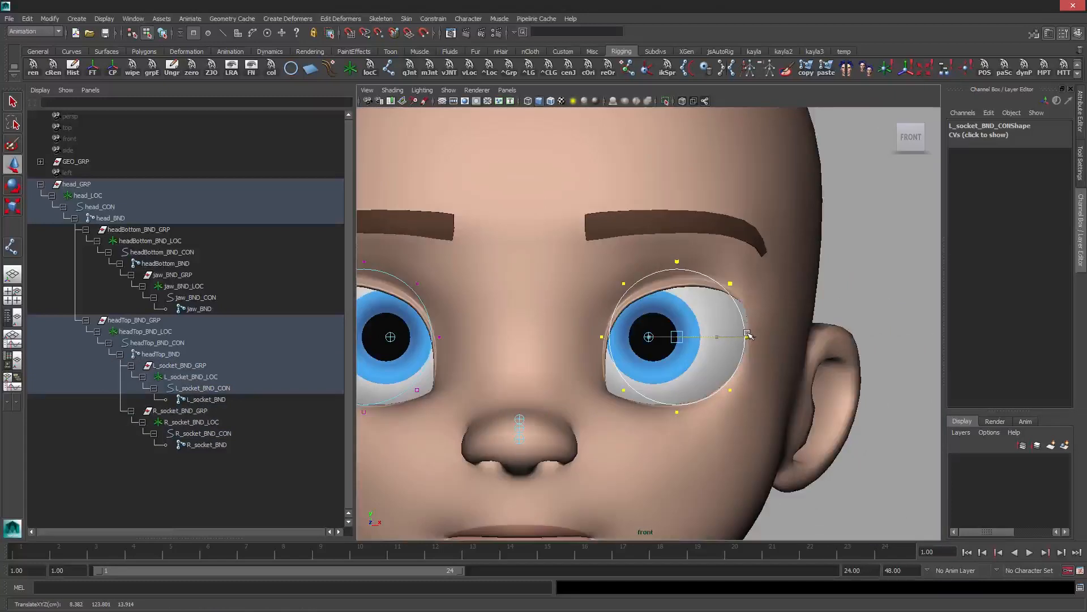
Leave component mode and check the fit of both socket controls in the perspective view
{"action": "right_click_drag", "start_coordinate": [711, 339], "coordinate": [593, 307], "text": "alt"}
{"action": "middle_click_drag", "start_coordinate": [593, 307], "coordinate": [621, 302], "text": "alt"}
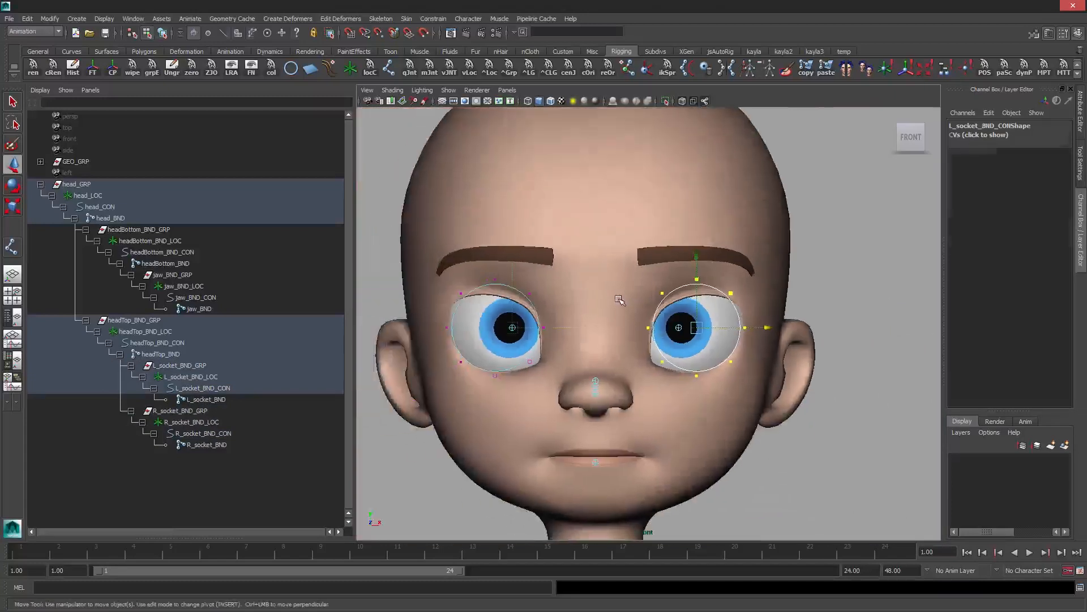
{"action": "key", "text": "F8"}
{"action": "key", "text": "space"}
{"action": "left_click_drag", "start_coordinate": [590, 331], "coordinate": [589, 313]}
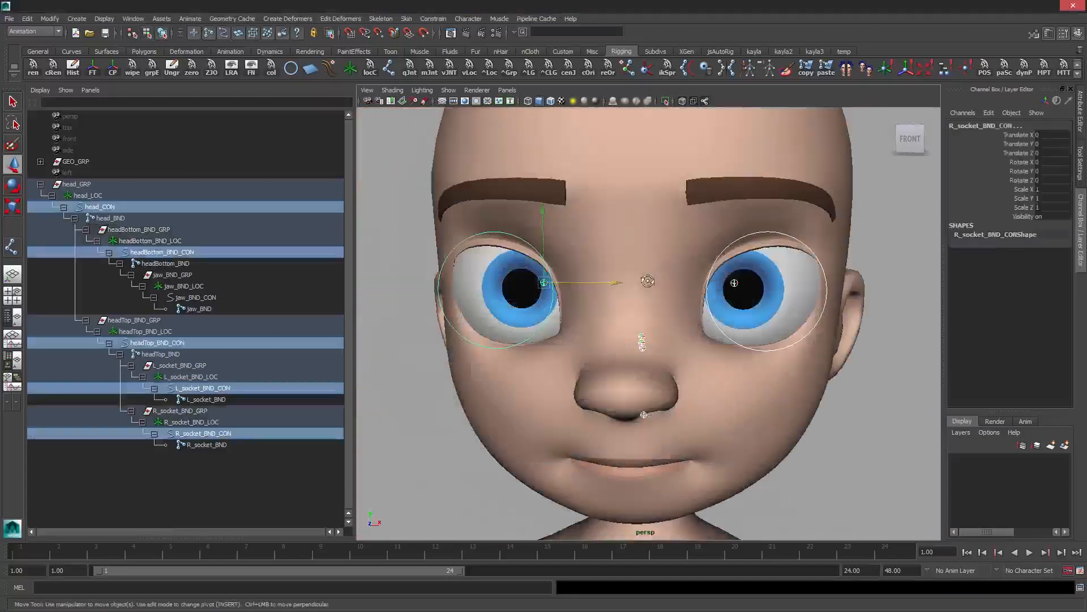
{"action": "left_click_drag", "start_coordinate": [648, 281], "coordinate": [583, 291], "text": "alt"}
{"action": "right_click_drag", "start_coordinate": [584, 293], "coordinate": [547, 280], "text": "alt"}
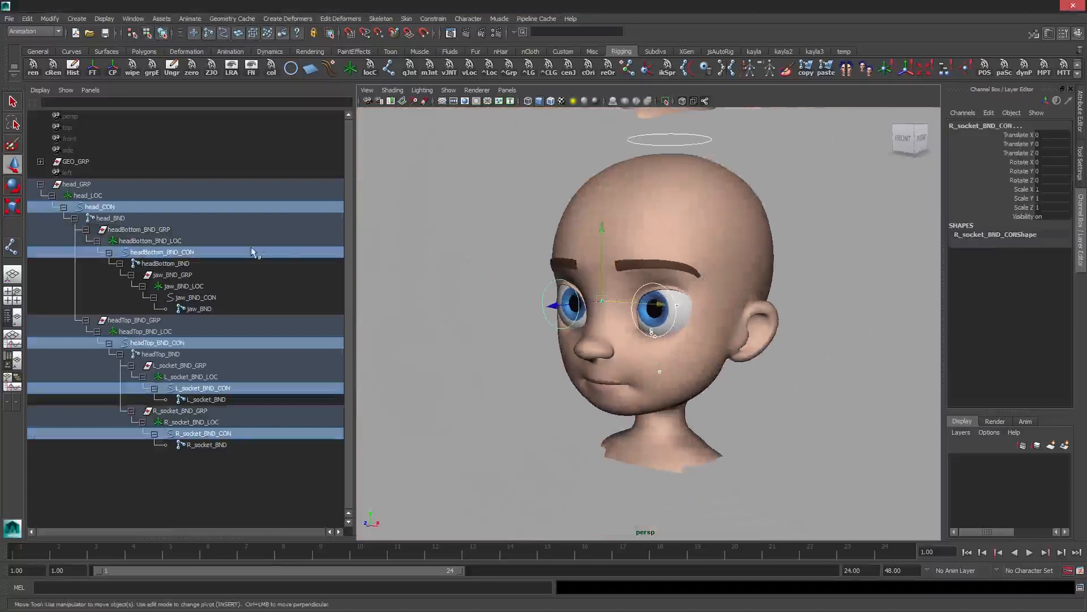
In the wireframe perspective view, select all the CVs of jaw_BND_CON
{"action": "key", "text": "4"}
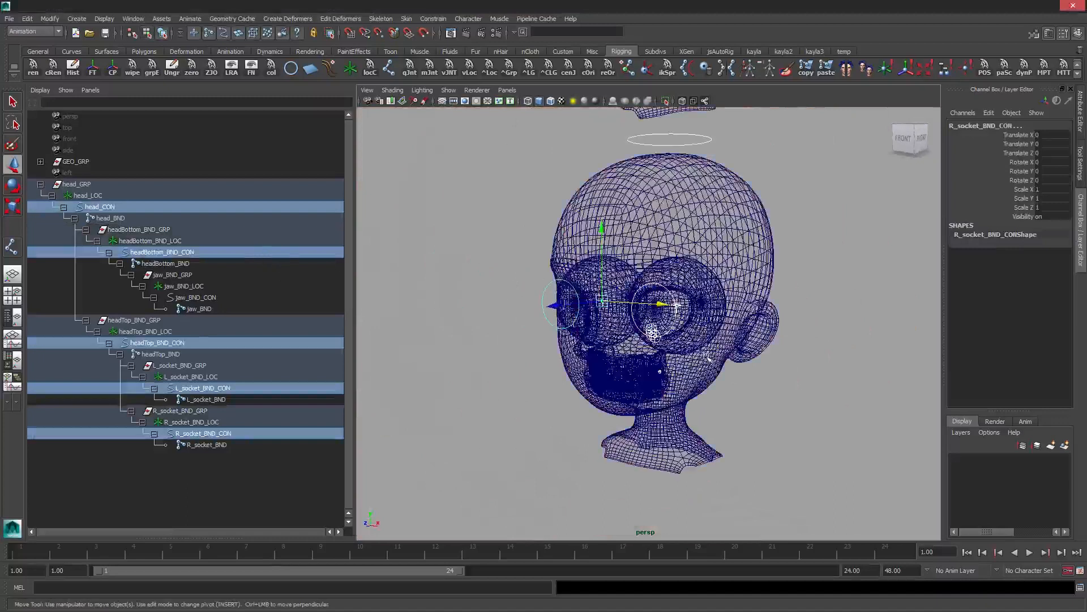
{"action": "right_click_drag", "start_coordinate": [702, 351], "coordinate": [734, 352], "text": "alt"}
{"action": "left_click_drag", "start_coordinate": [734, 353], "coordinate": [670, 348], "text": "alt"}
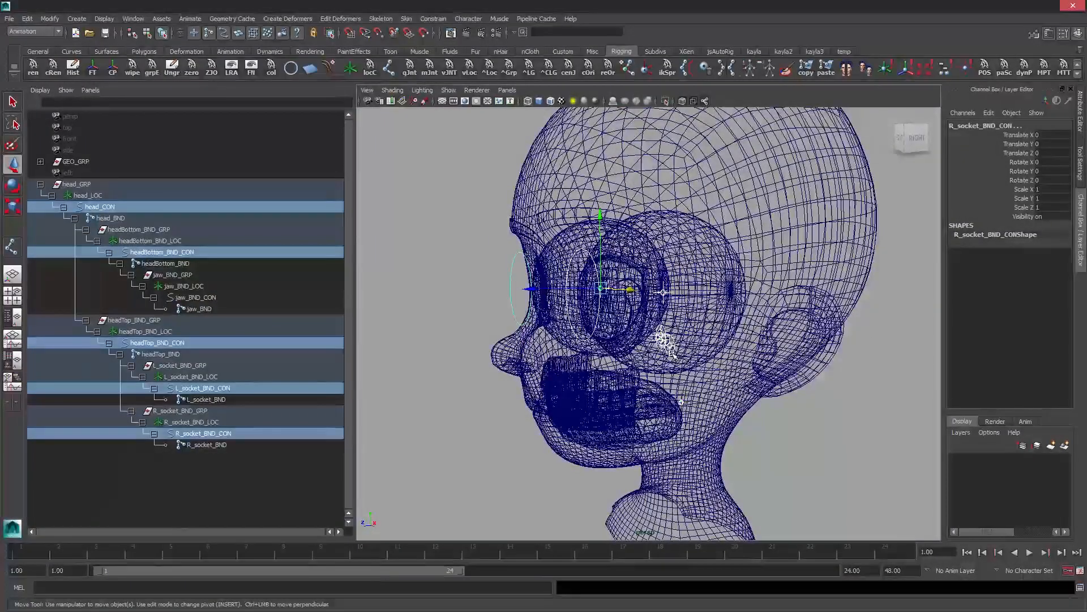
{"action": "left_click", "coordinate": [670, 351]}
{"action": "right_click_drag", "start_coordinate": [688, 365], "coordinate": [691, 348], "text": "alt"}
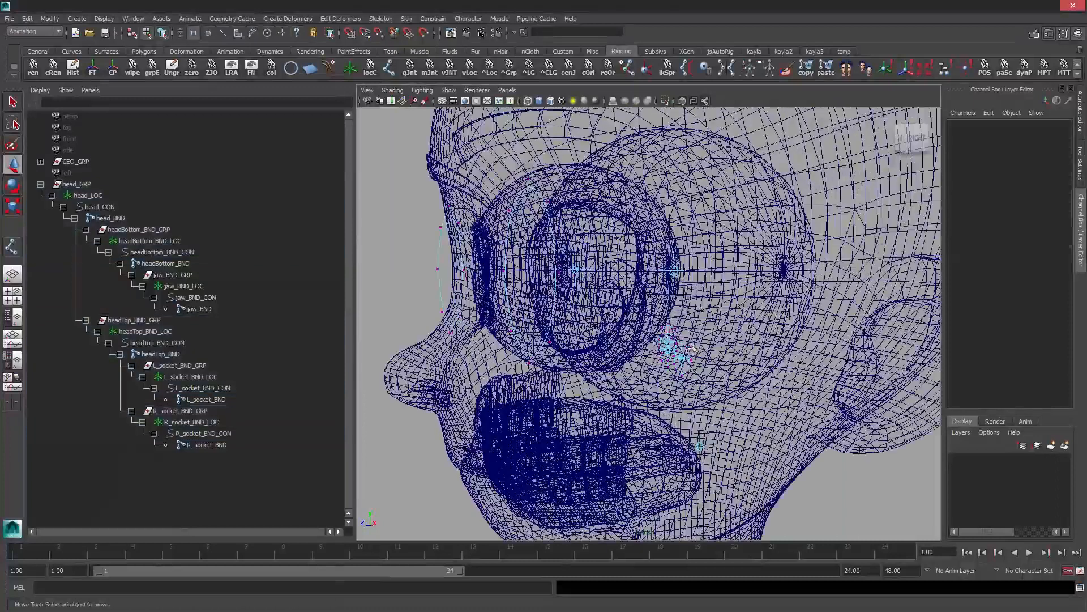
{"action": "left_click", "coordinate": [683, 343]}
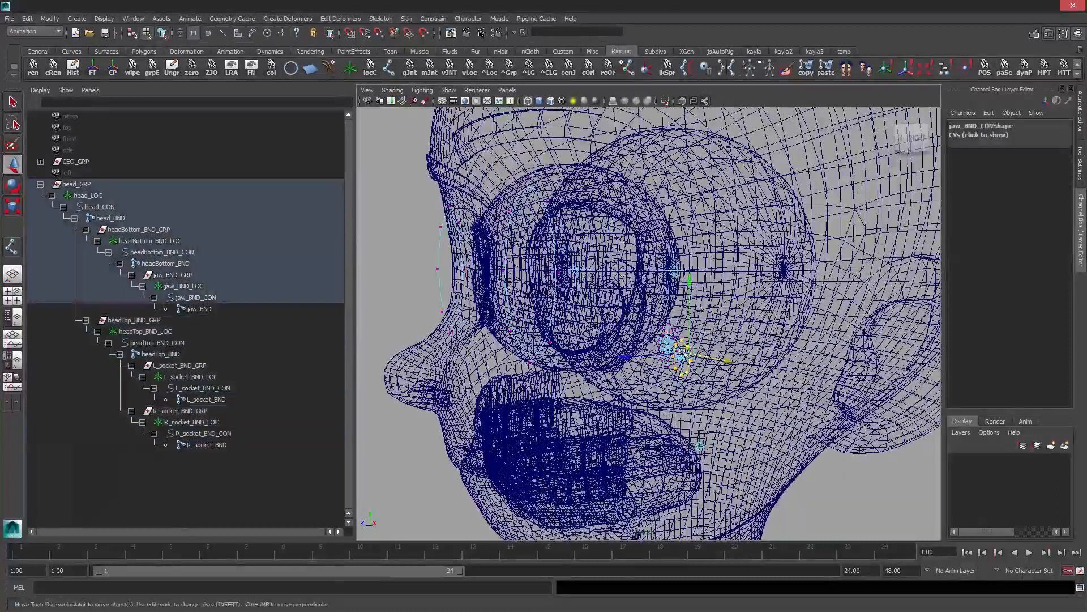
{"action": "left_click", "coordinate": [685, 349]}
{"action": "right_click", "coordinate": [716, 305]}
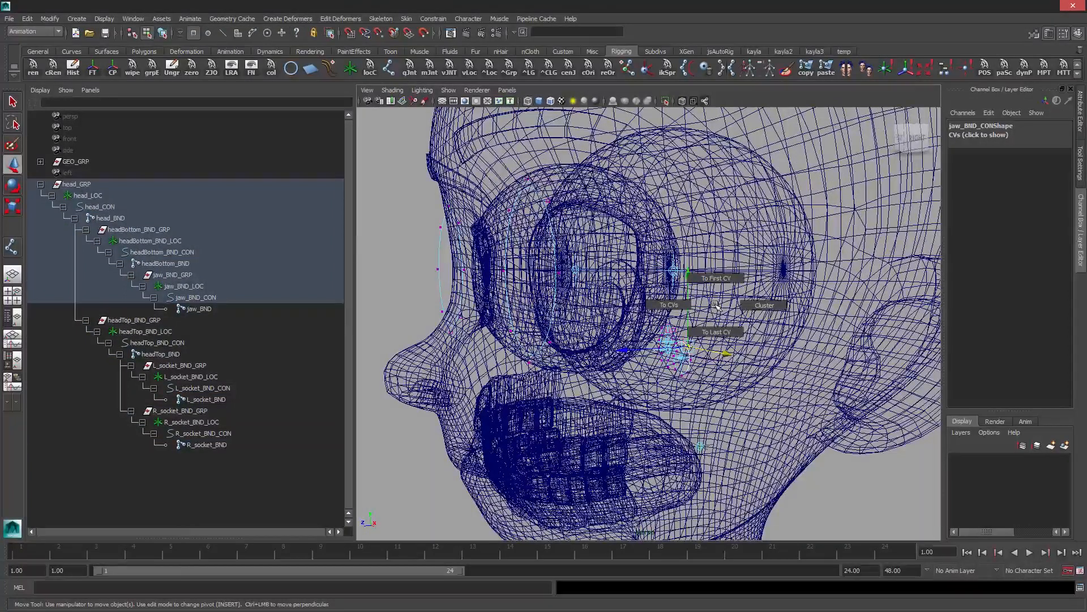
{"action": "right_click_drag", "start_coordinate": [678, 307], "coordinate": [677, 306], "text": "ctrl"}
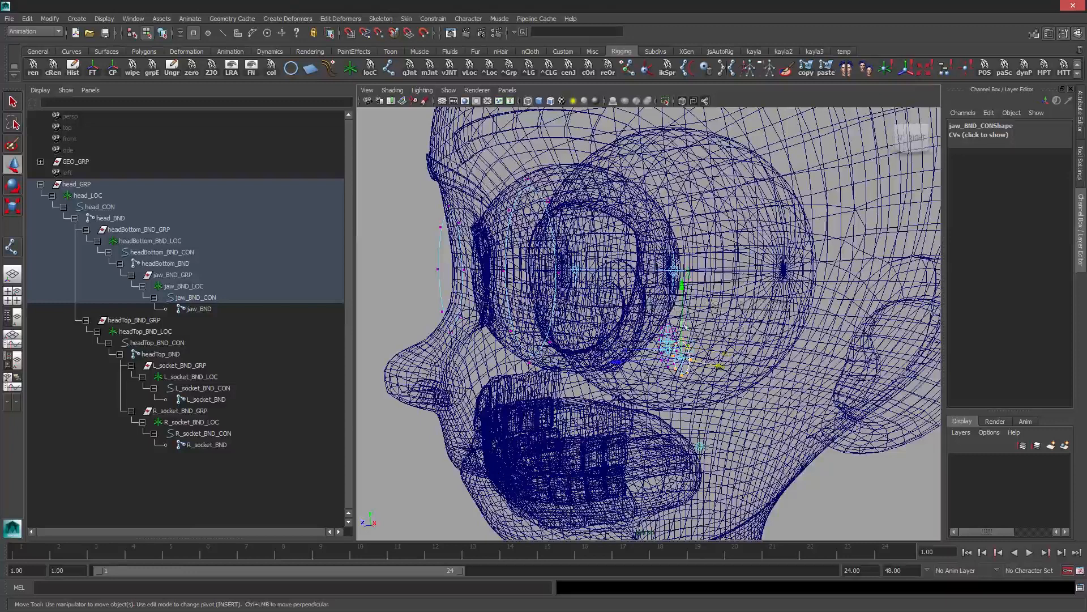
Move the jaw control's CVs forward and down below the chin, and rotate them to follow the chin's slope
{"action": "left_click_drag", "start_coordinate": [671, 376], "coordinate": [623, 355], "text": "alt"}
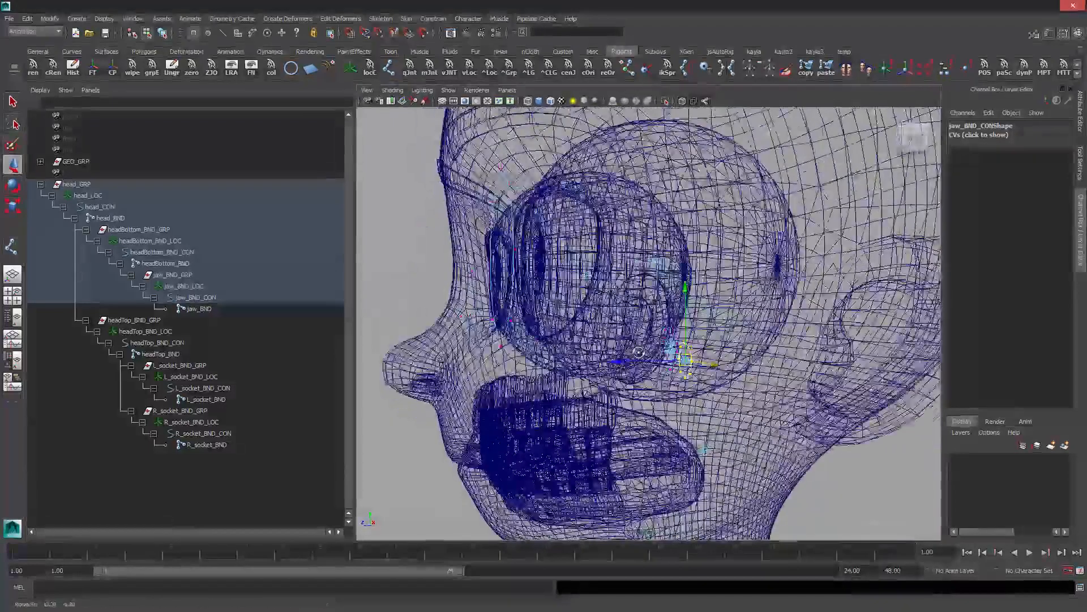
{"action": "right_click_drag", "start_coordinate": [671, 354], "coordinate": [639, 345], "text": "alt"}
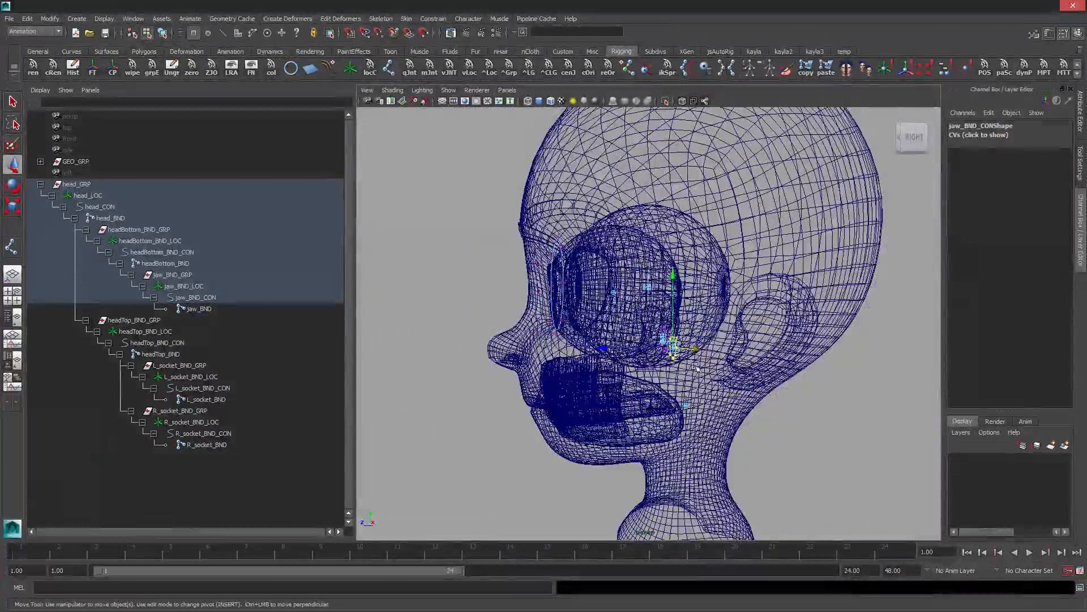
{"action": "left_click_drag", "start_coordinate": [609, 348], "coordinate": [484, 349]}
{"action": "left_click_drag", "start_coordinate": [550, 276], "coordinate": [550, 395]}
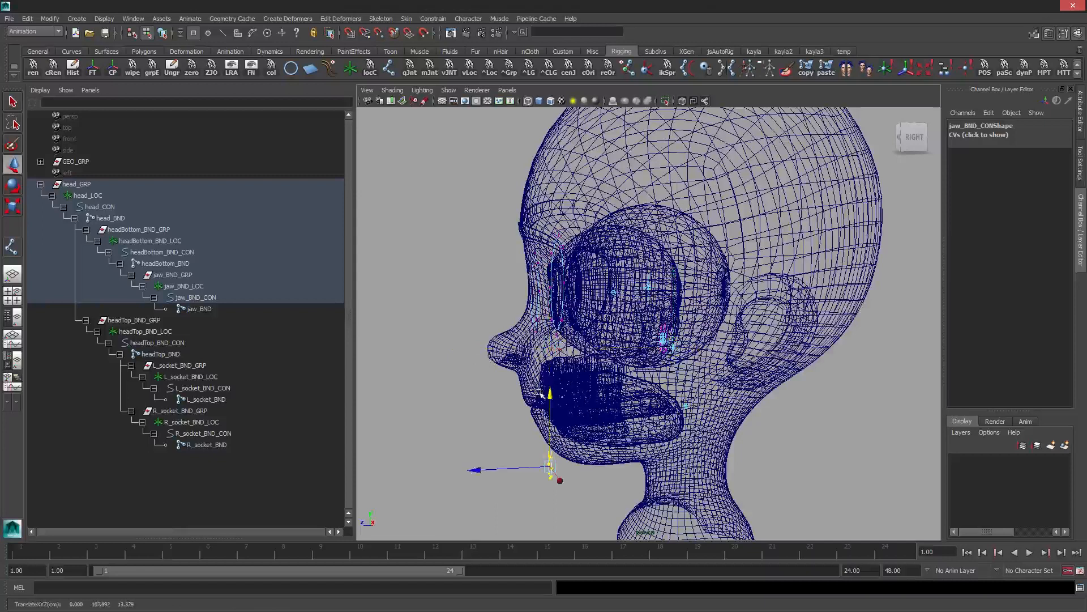
{"action": "key", "text": "e"}
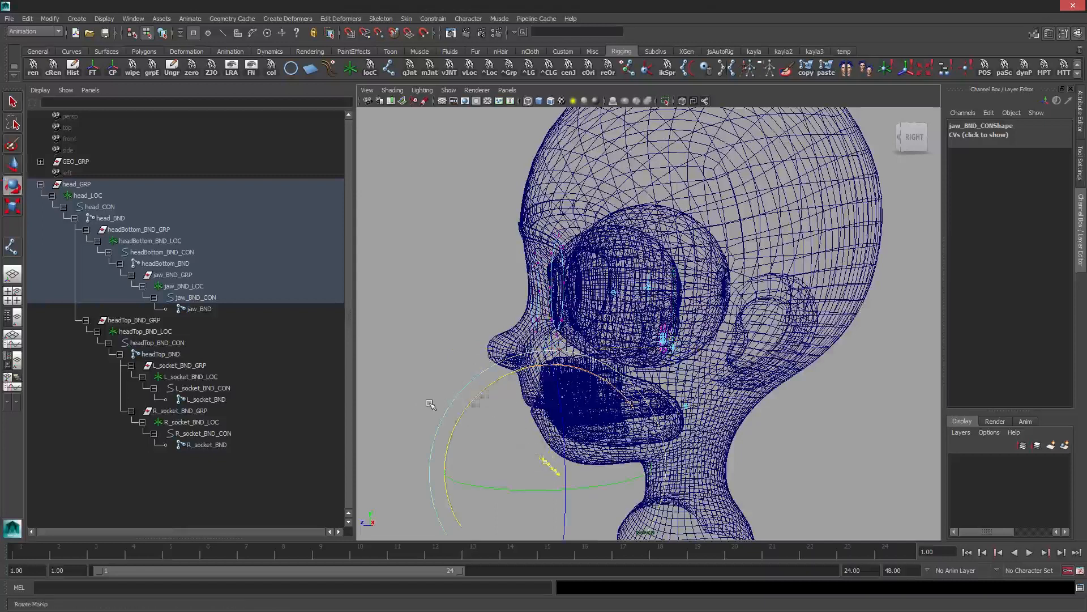
{"action": "key", "text": "w"}
{"action": "left_click_drag", "start_coordinate": [578, 422], "coordinate": [641, 403], "text": "alt"}
{"action": "middle_click_drag", "start_coordinate": [641, 403], "coordinate": [631, 295], "text": "alt"}
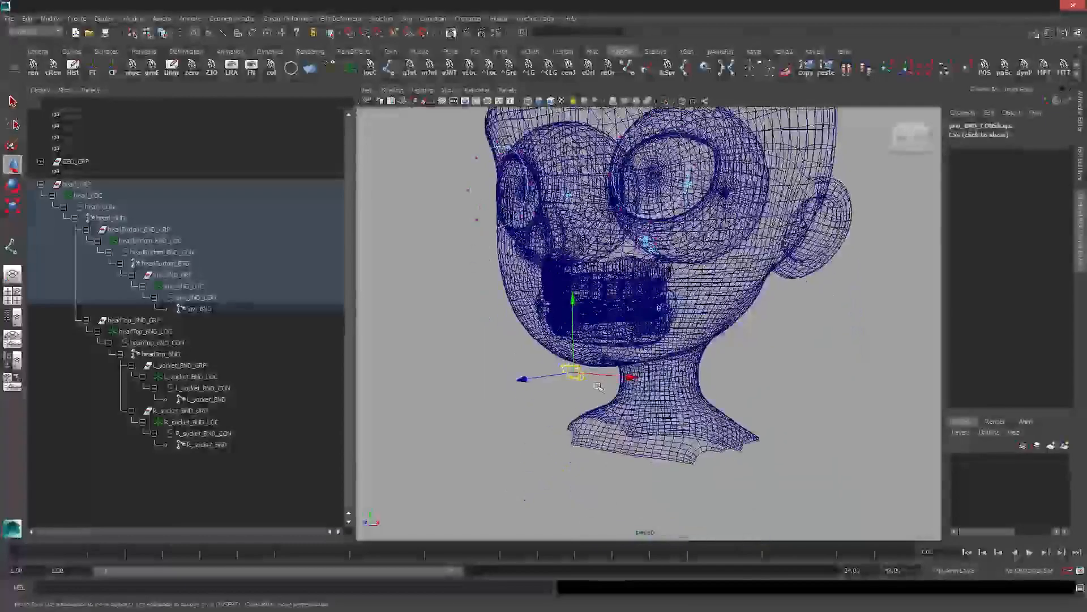
{"action": "right_click_drag", "start_coordinate": [631, 294], "coordinate": [603, 385], "text": "alt"}
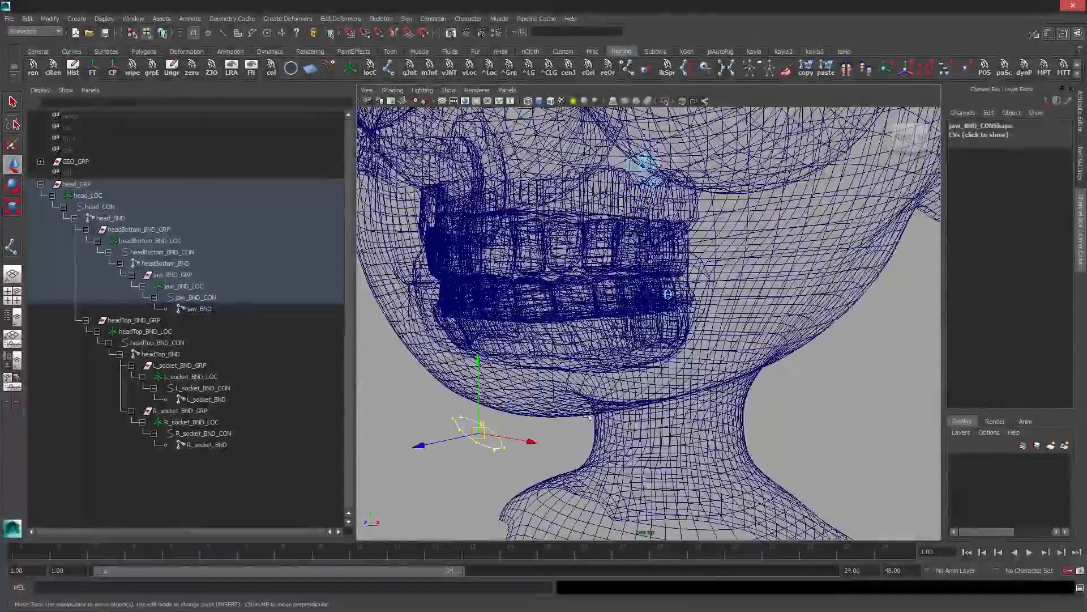
Nudge the jaw_BND_CON CVs closer to the underside of the chin and fine-tune their tilt
{"action": "left_click", "coordinate": [528, 442]}
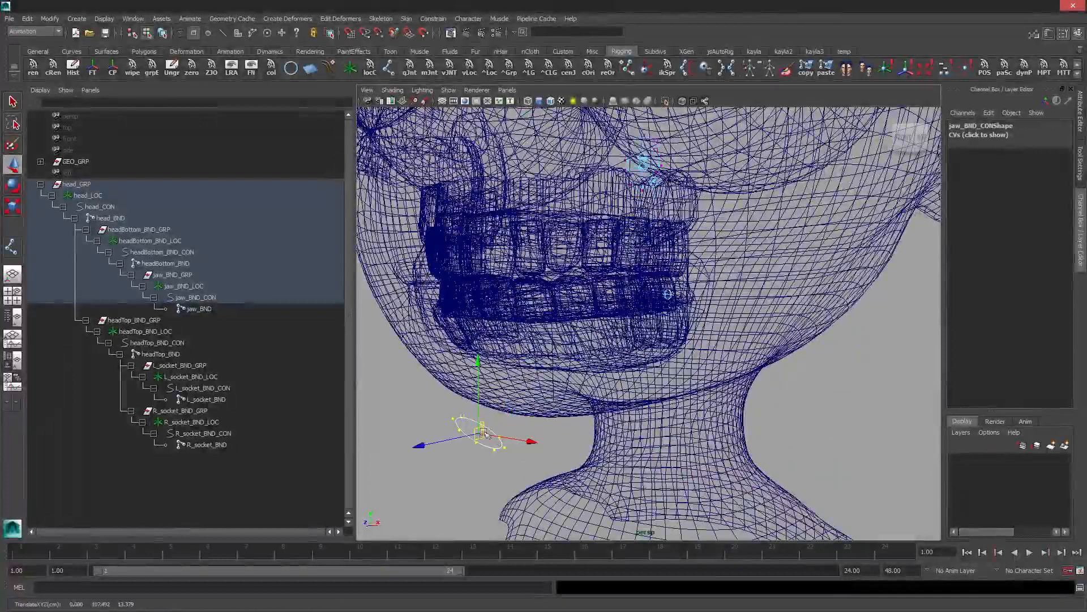
{"action": "left_click_drag", "start_coordinate": [493, 407], "coordinate": [475, 449], "text": "alt"}
{"action": "middle_click_drag", "start_coordinate": [474, 450], "coordinate": [526, 416]}
{"action": "left_click_drag", "start_coordinate": [525, 416], "coordinate": [475, 418], "text": "alt"}
{"action": "middle_click_drag", "start_coordinate": [534, 440], "coordinate": [524, 440]}
{"action": "left_click_drag", "start_coordinate": [471, 400], "coordinate": [480, 402], "text": "alt"}
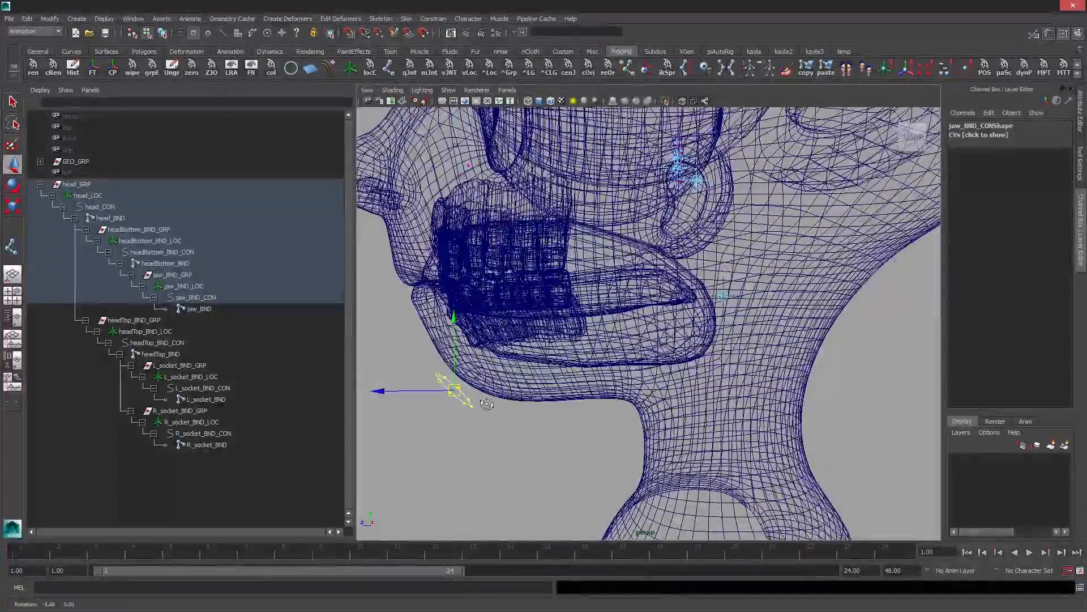
{"action": "key", "text": "e"}
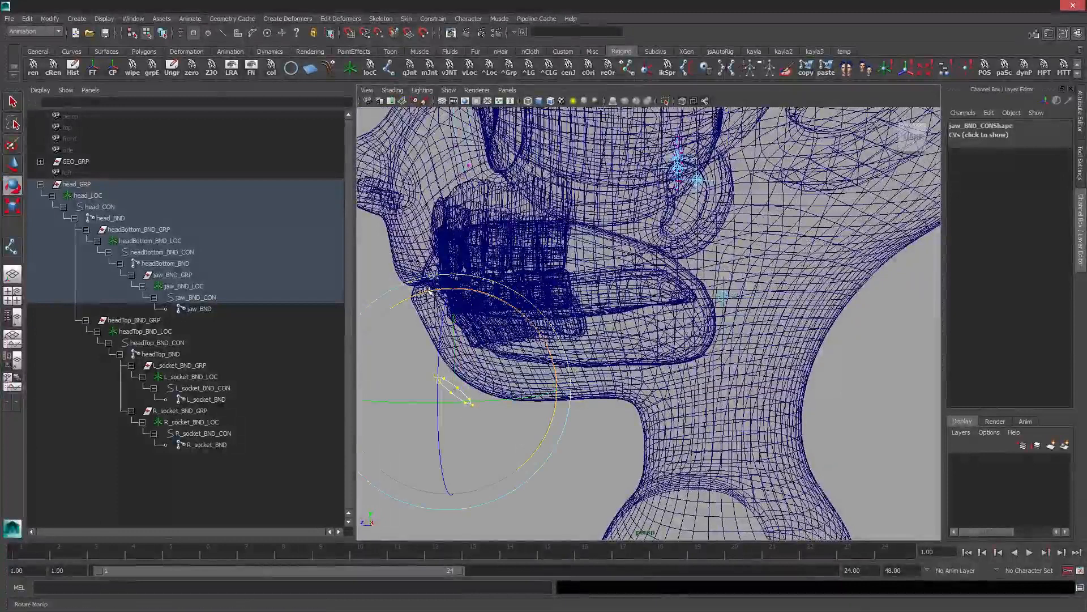
{"action": "left_click_drag", "start_coordinate": [502, 357], "coordinate": [516, 359], "text": "alt"}
{"action": "key", "text": "w"}
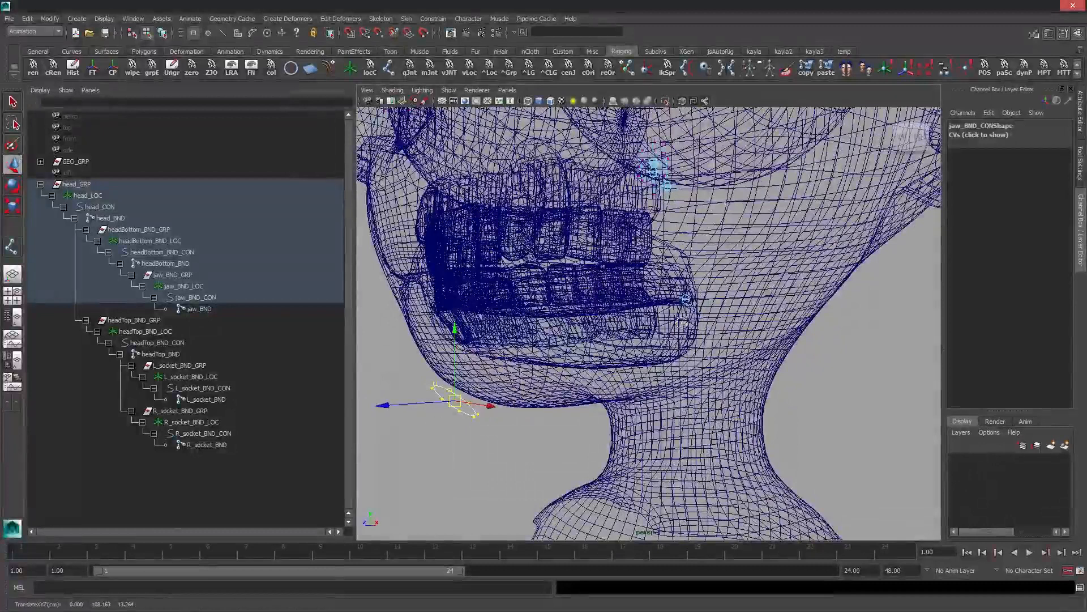
Select all the CVs of headTop_BND_CON, raise them slightly and rotate the circle to lie horizontally
{"action": "left_click_drag", "start_coordinate": [681, 323], "coordinate": [657, 329], "text": "alt"}
{"action": "middle_click_drag", "start_coordinate": [680, 255], "coordinate": [654, 317], "text": "alt"}
{"action": "left_click_drag", "start_coordinate": [696, 314], "coordinate": [684, 317], "text": "alt"}
{"action": "middle_click_drag", "start_coordinate": [666, 257], "coordinate": [684, 345], "text": "alt"}
{"action": "left_click", "coordinate": [664, 266]}
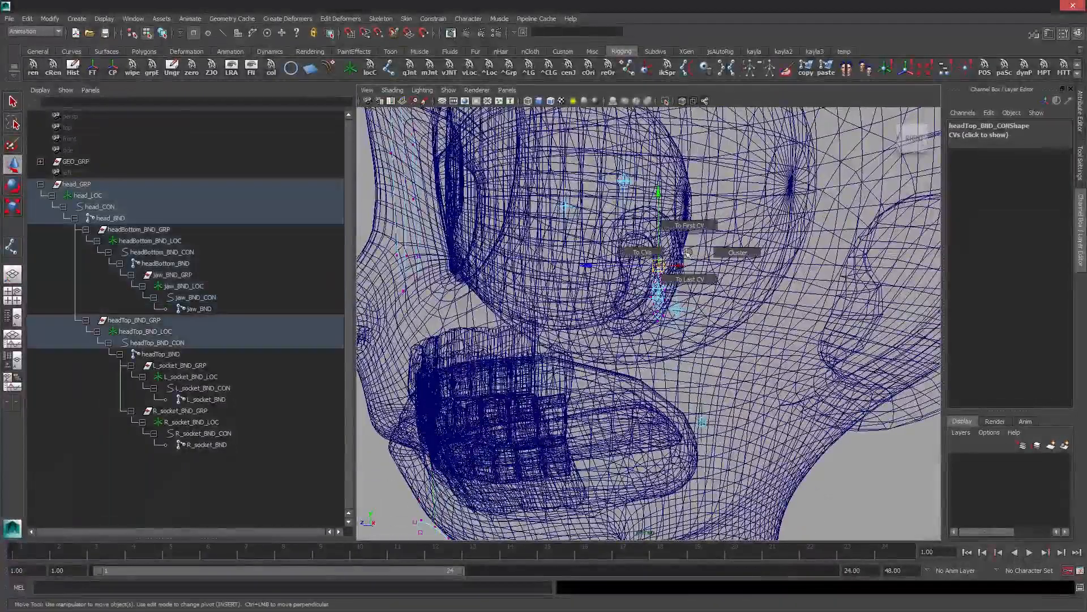
{"action": "scroll", "coordinate": [654, 353], "scroll_direction": "down", "scroll_amount": 8}
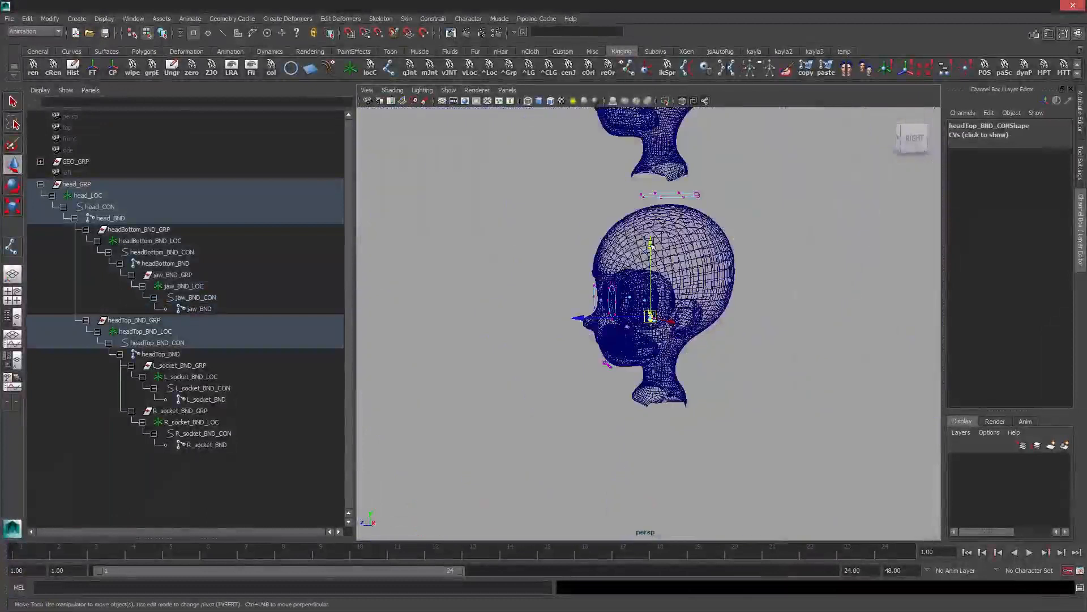
{"action": "key", "text": "e"}
{"action": "scroll", "coordinate": [677, 278], "scroll_direction": "up", "scroll_amount": 3}
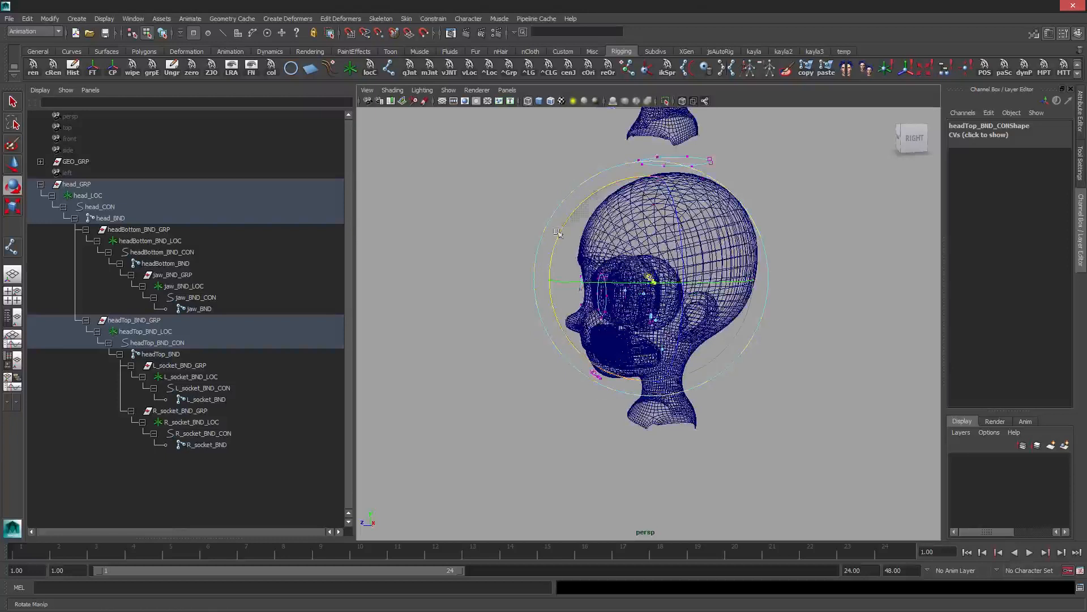
{"action": "scroll", "coordinate": [536, 278], "scroll_direction": "up", "scroll_amount": 5}
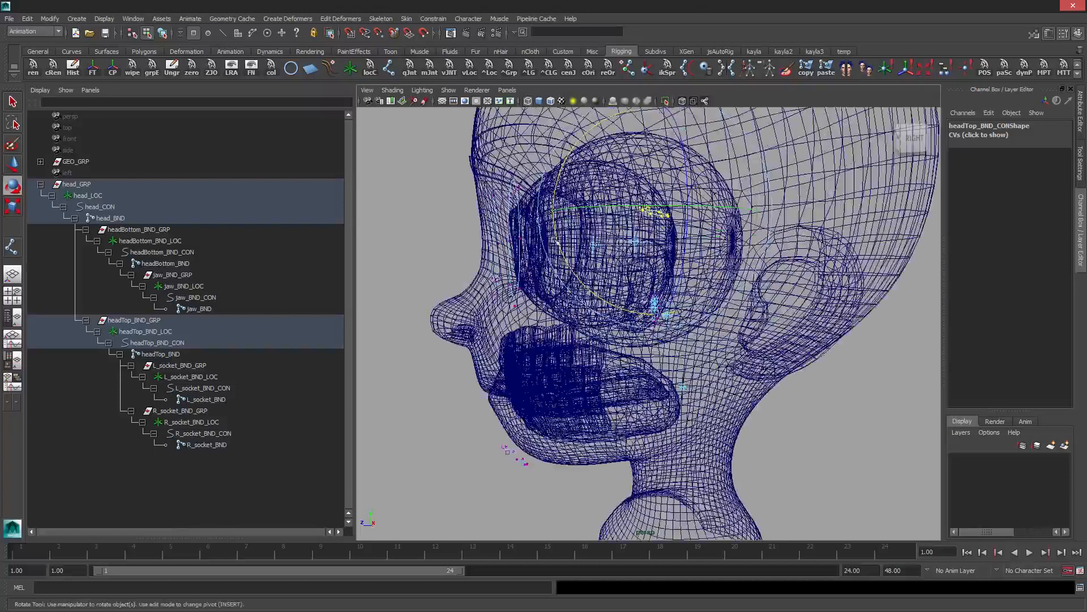
{"action": "scroll", "coordinate": [553, 247], "scroll_direction": "down", "scroll_amount": 6}
Scale and shift the headTop_BND_CON CVs to encircle the whole head, and raise the ring to forehead height
{"action": "key", "text": "r"}
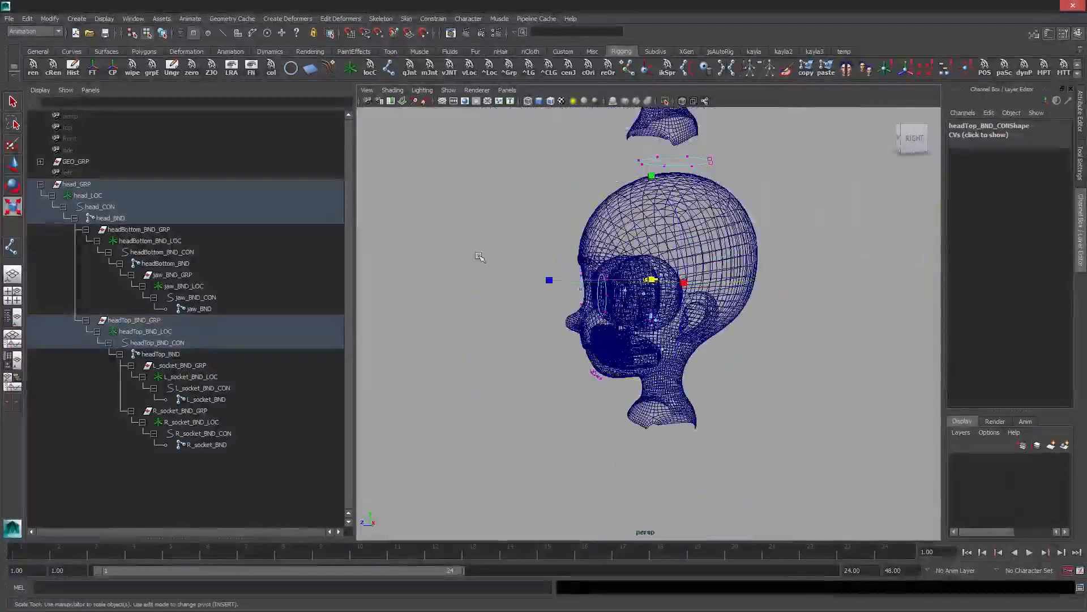
{"action": "left_click_drag", "start_coordinate": [589, 262], "coordinate": [719, 309], "text": "alt"}
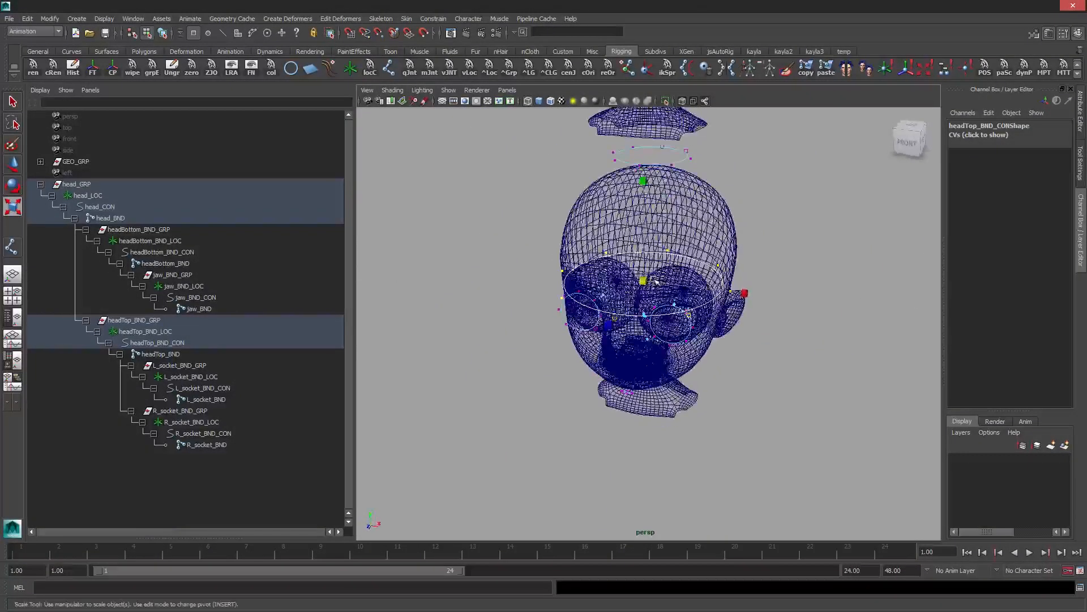
{"action": "key", "text": "5"}
{"action": "mouse_move", "coordinate": [558, 339]}
{"action": "left_mouse_down", "text": "alt"}
{"action": "mouse_move", "coordinate": [526, 327]}
{"action": "mouse_move", "coordinate": [589, 283]}
{"action": "left_mouse_up", "text": "alt"}
{"action": "key", "text": "w"}
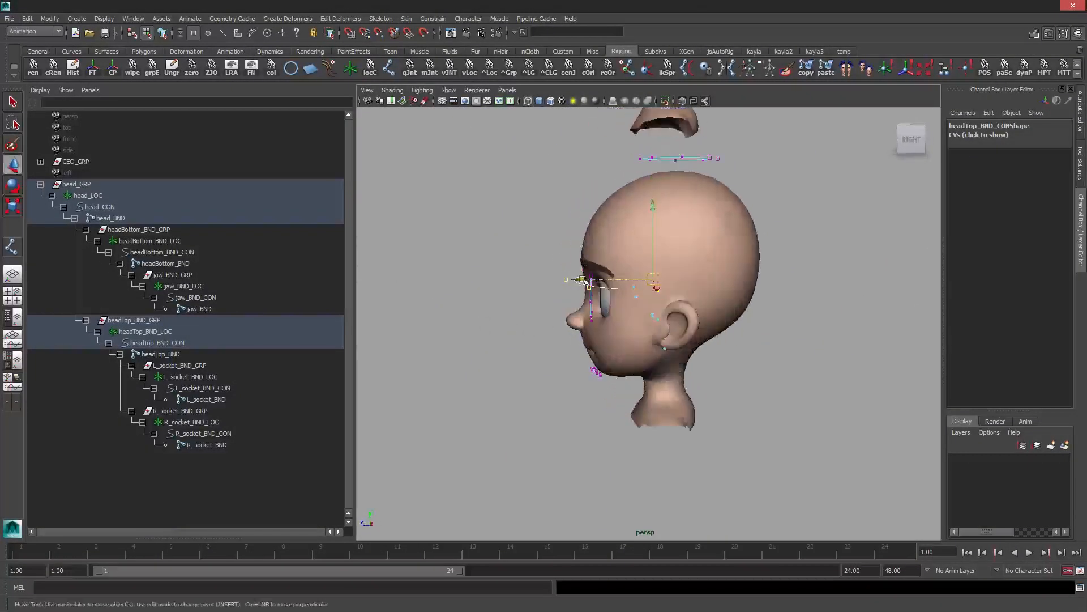
{"action": "key", "text": "r"}
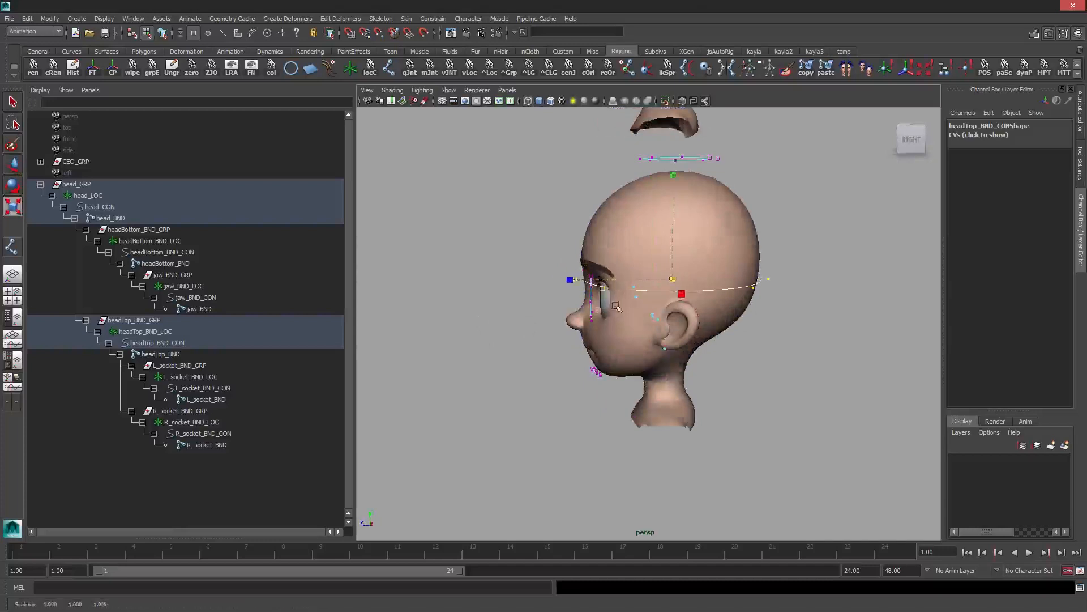
{"action": "left_click_drag", "start_coordinate": [616, 307], "coordinate": [558, 295], "text": "alt"}
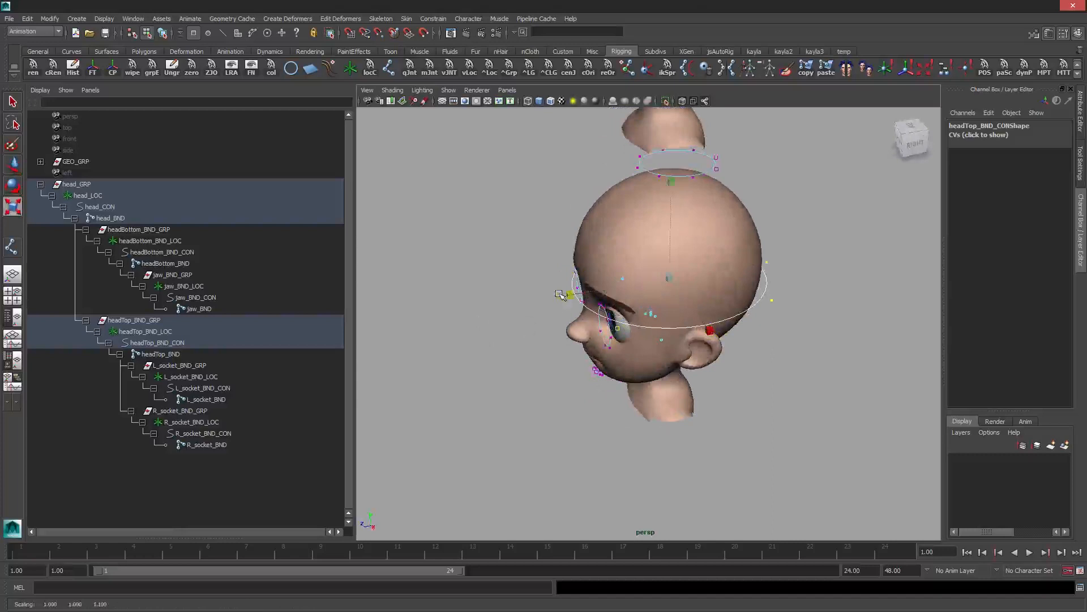
{"action": "left_click_drag", "start_coordinate": [674, 283], "coordinate": [813, 204], "text": "alt"}
{"action": "key", "text": "w"}
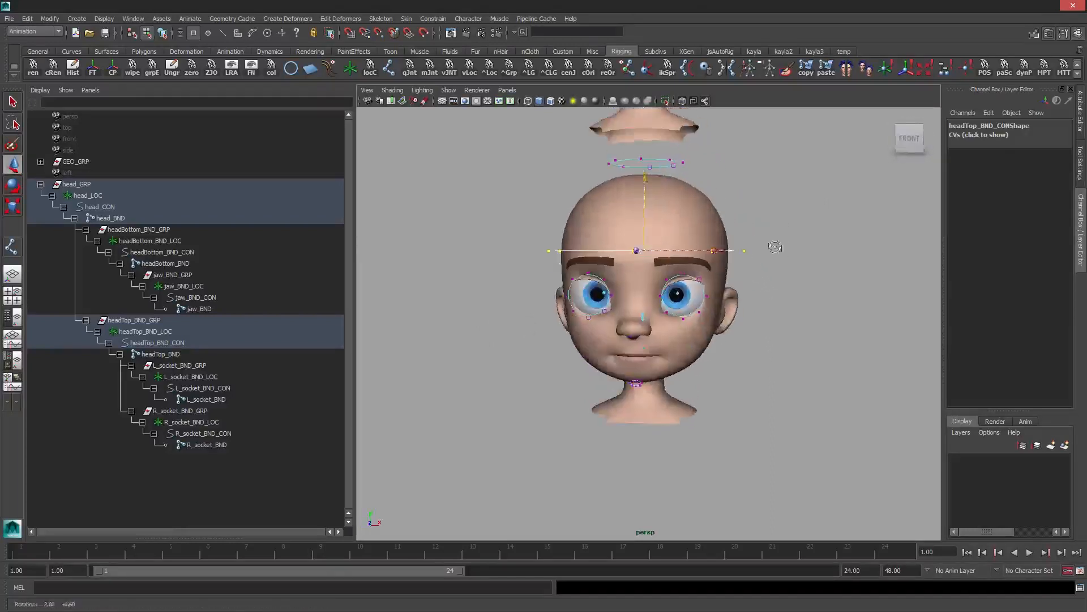
In wireframe, select the headBottom_BND_CON CVs and rotate the circle to lie horizontally
{"action": "left_click_drag", "start_coordinate": [723, 329], "coordinate": [679, 278], "text": "alt"}
{"action": "key", "text": "4"}
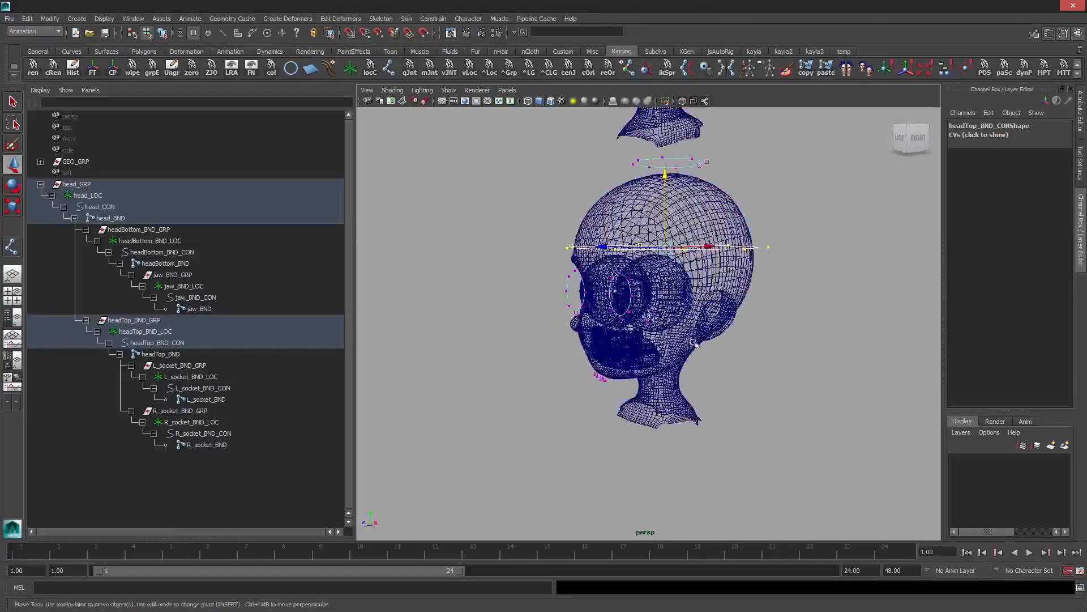
{"action": "scroll", "coordinate": [684, 274], "scroll_direction": "up", "scroll_amount": 10}
{"action": "left_click", "coordinate": [657, 283]}
{"action": "scroll", "coordinate": [636, 306], "scroll_direction": "down", "scroll_amount": 5}
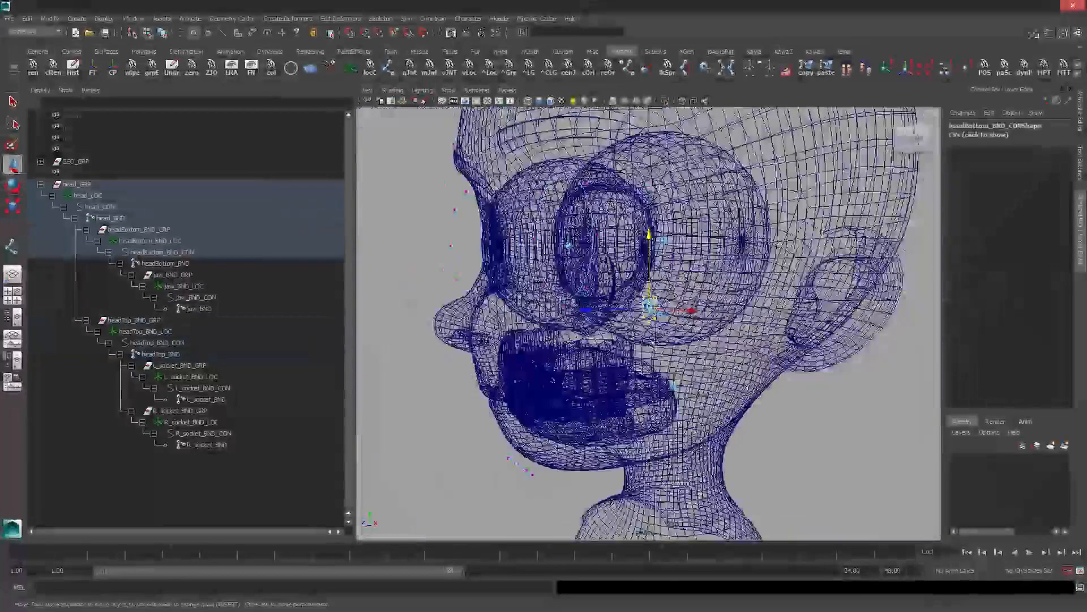
{"action": "key", "text": "e"}
{"action": "left_click_drag", "start_coordinate": [587, 231], "coordinate": [564, 287]}
Scale the headBottom_BND_CON CVs up around the lower head and lower the ring to mouth level in shaded view
{"action": "key", "text": "r"}
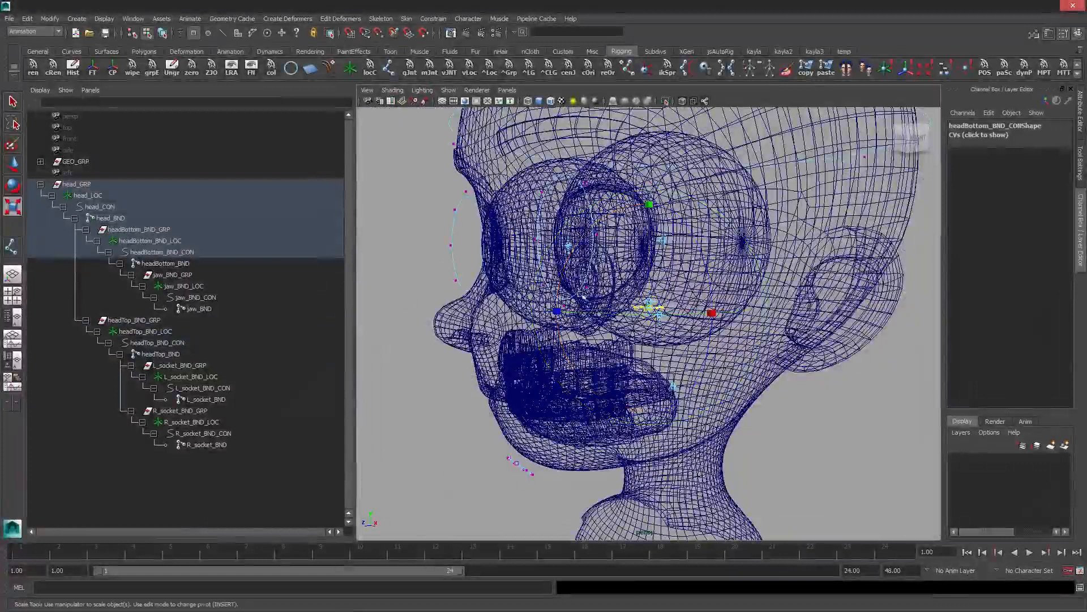
{"action": "scroll", "coordinate": [635, 272], "scroll_direction": "down", "scroll_amount": 5}
{"action": "mouse_move", "coordinate": [649, 213]}
{"action": "left_mouse_down", "text": "ctrl"}
{"action": "mouse_move", "coordinate": [635, 273]}
{"action": "mouse_move", "coordinate": [671, 263]}
{"action": "mouse_move", "coordinate": [655, 247]}
{"action": "mouse_move", "coordinate": [650, 259]}
{"action": "left_mouse_up", "text": "ctrl"}
{"action": "key", "text": "5"}
{"action": "key", "text": "w"}
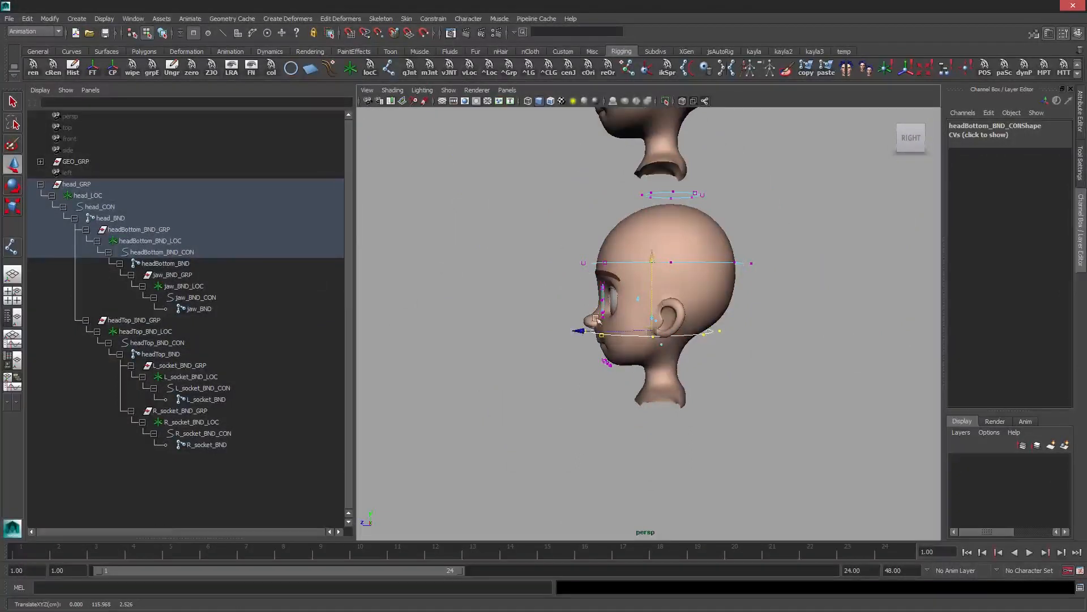
Refine the depth, width and position of the headBottom_BND_CON ring to fit around the lower face
{"action": "key", "text": "r"}
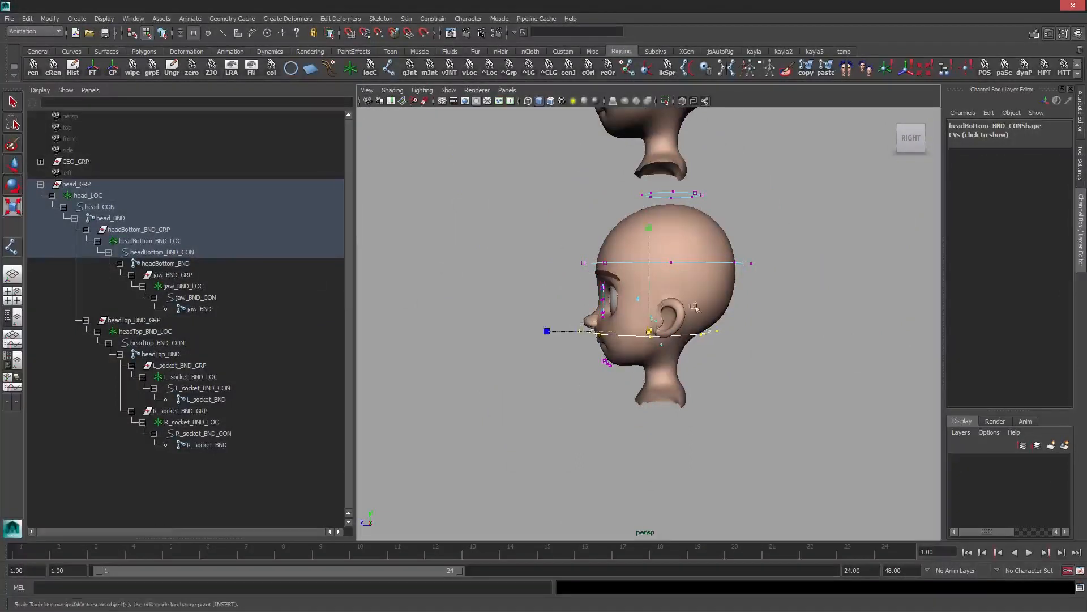
{"action": "left_click_drag", "start_coordinate": [697, 310], "coordinate": [767, 340], "text": "alt"}
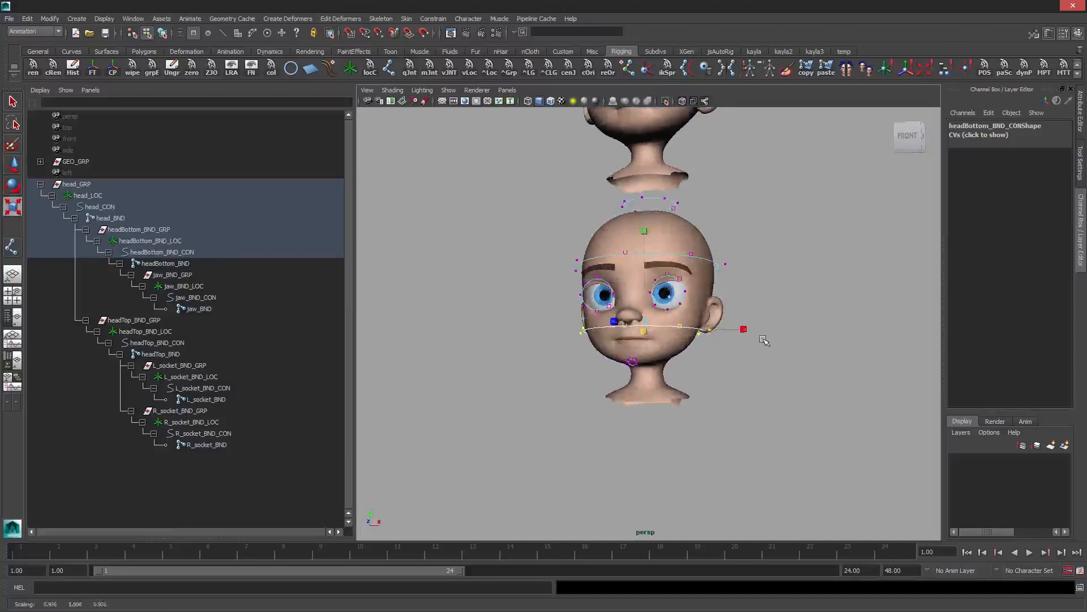
{"action": "left_click_drag", "start_coordinate": [668, 254], "coordinate": [645, 260], "text": "alt"}
{"action": "key", "text": "w"}
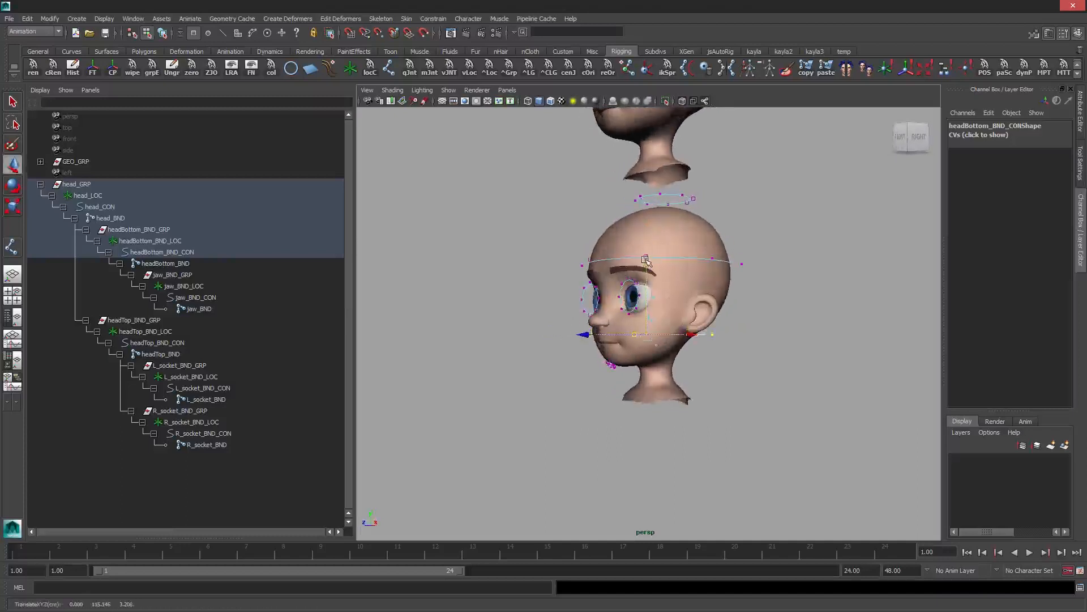
Leave component mode, clear the selection and check the fit of the control curves around the head
{"action": "key", "text": "F8"}
{"action": "left_click", "coordinate": [751, 279]}
{"action": "left_click_drag", "start_coordinate": [751, 280], "coordinate": [696, 222], "text": "alt"}
{"action": "key", "text": "q"}
{"action": "middle_click_drag", "start_coordinate": [720, 217], "coordinate": [718, 241], "text": "alt"}
{"action": "right_click_drag", "start_coordinate": [718, 241], "coordinate": [650, 213], "text": "alt"}
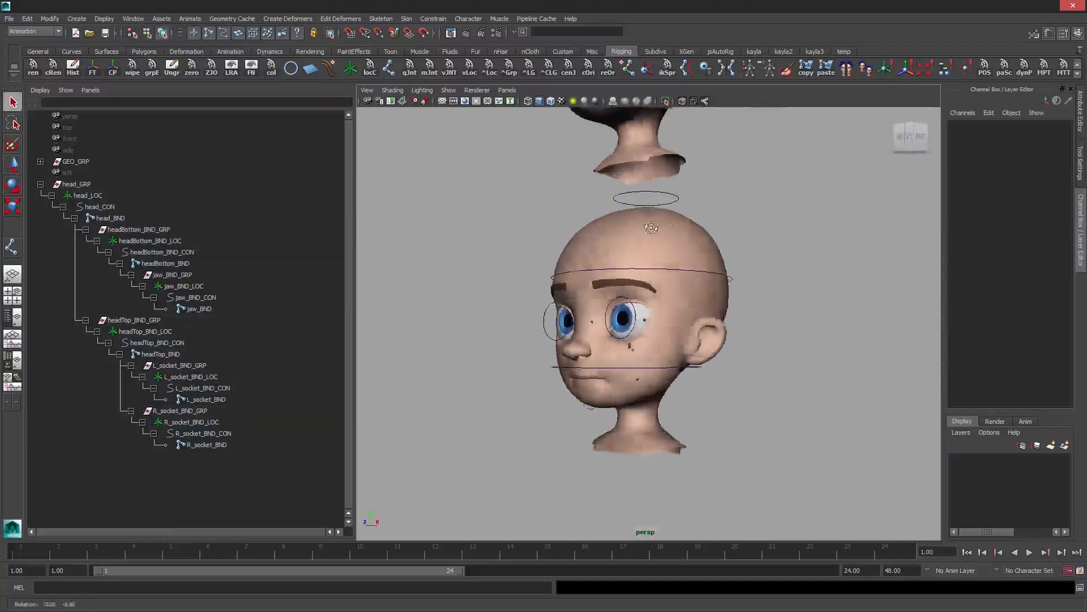
{"action": "left_click_drag", "start_coordinate": [650, 214], "coordinate": [682, 230], "text": "alt"}
Lower the head_CON ring's CVs slightly toward the crown of the head, then leave component mode and clear the selection
{"action": "left_click_drag", "start_coordinate": [744, 289], "coordinate": [704, 216], "text": "alt"}
{"action": "left_click", "coordinate": [634, 190]}
{"action": "key", "text": "F8"}
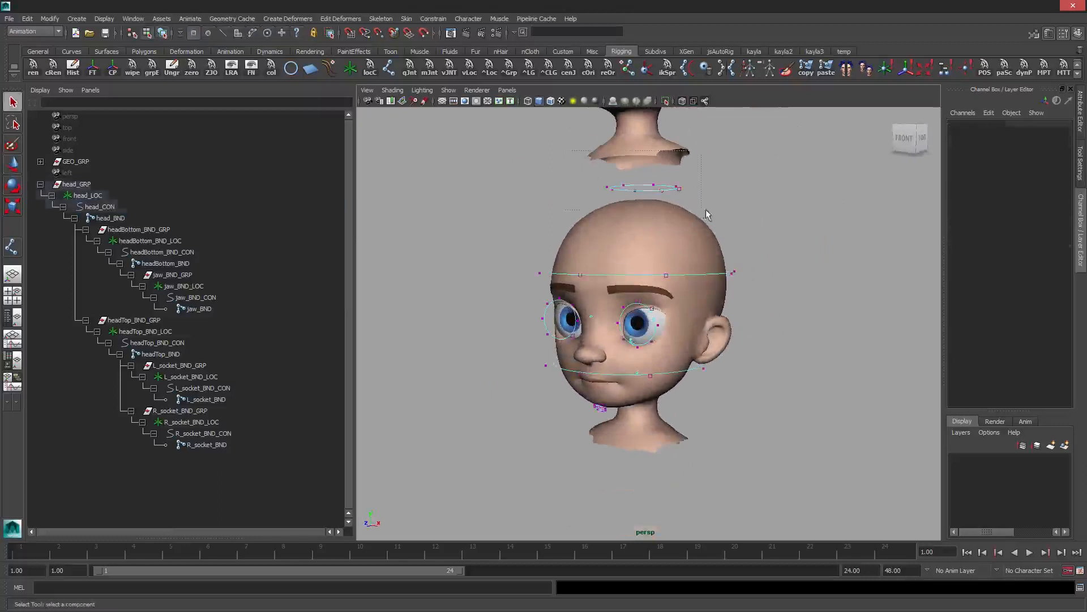
{"action": "key", "text": "w"}
{"action": "left_click_drag", "start_coordinate": [644, 139], "coordinate": [644, 145]}
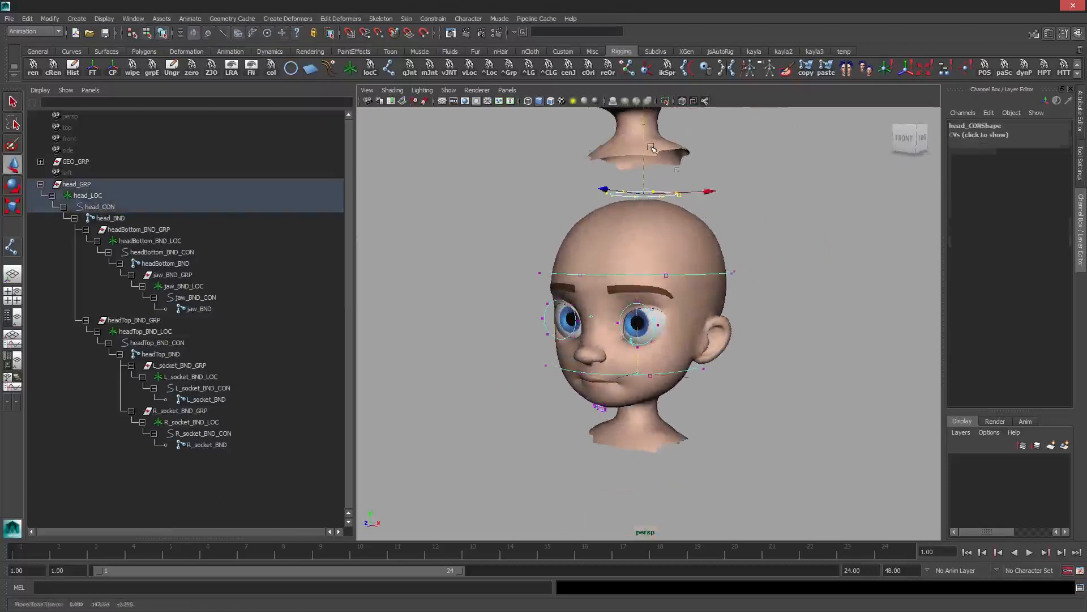
{"action": "key", "text": "F8"}
{"action": "left_click", "coordinate": [801, 229]}
Save the scene and check the control curves around the head from several angles
{"action": "right_click_drag", "start_coordinate": [800, 229], "coordinate": [723, 293], "text": "alt"}
{"action": "left_click_drag", "start_coordinate": [724, 292], "coordinate": [702, 277], "text": "alt"}
{"action": "right_click_drag", "start_coordinate": [679, 278], "coordinate": [722, 294], "text": "alt"}
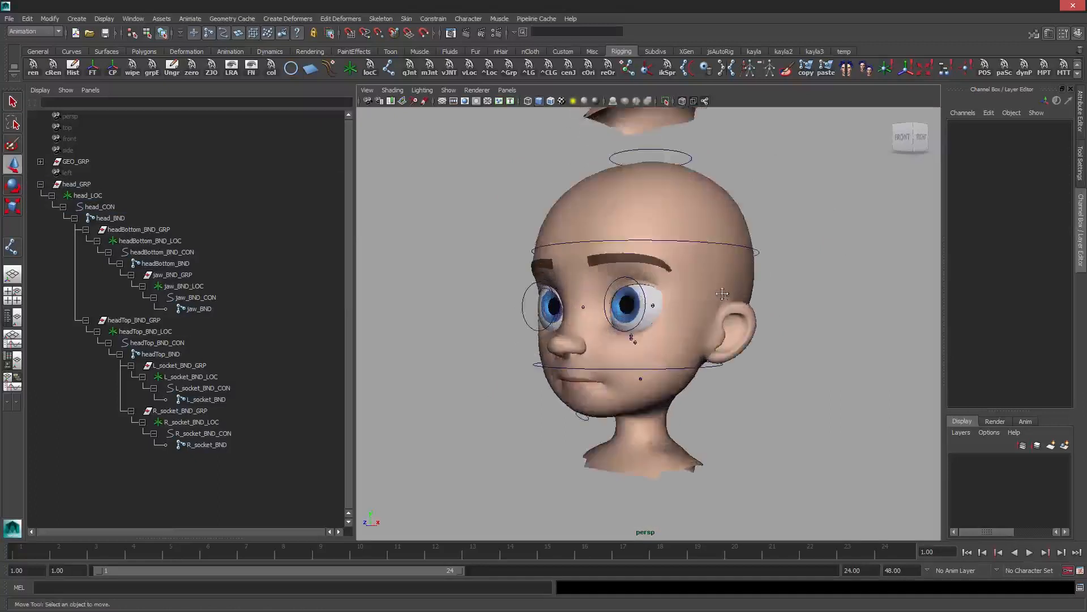
{"action": "middle_click_drag", "start_coordinate": [708, 292], "coordinate": [701, 300], "text": "alt"}
{"action": "key", "text": "ctrl+s"}
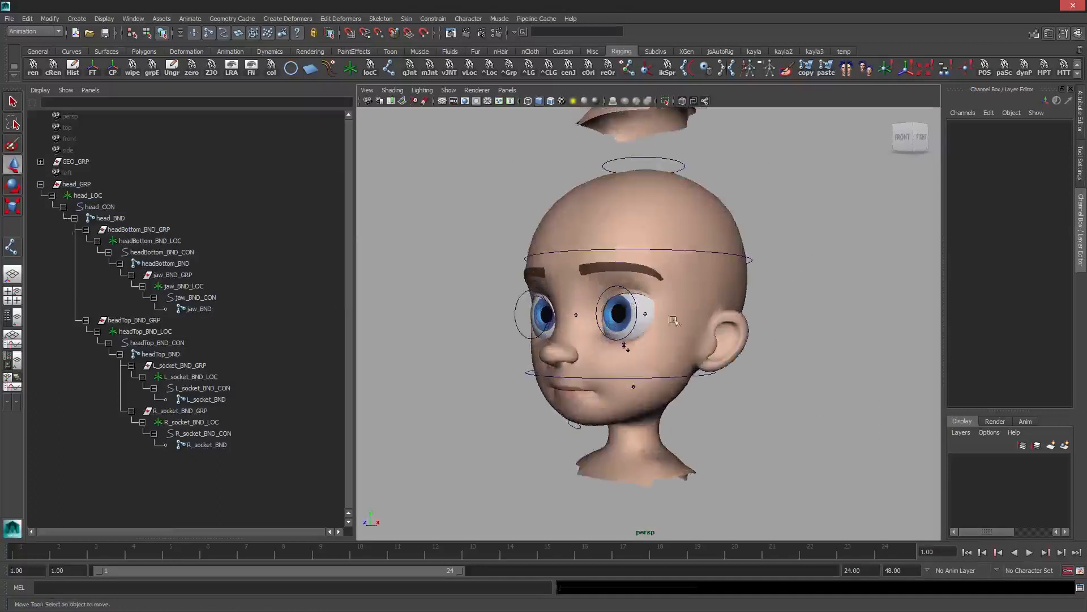
{"action": "left_click_drag", "start_coordinate": [673, 319], "coordinate": [720, 336], "text": "alt"}
{"action": "middle_click_drag", "start_coordinate": [721, 337], "coordinate": [717, 315], "text": "alt"}
{"action": "left_click_drag", "start_coordinate": [647, 315], "coordinate": [639, 317], "text": "alt"}
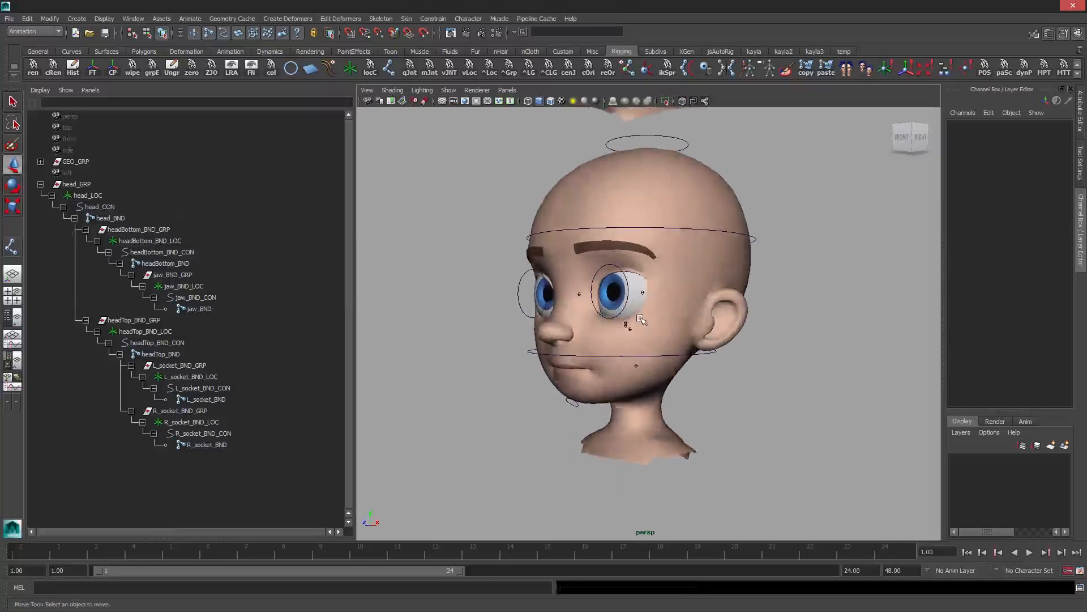
{"action": "right_click_drag", "start_coordinate": [660, 331], "coordinate": [688, 334], "text": "alt"}
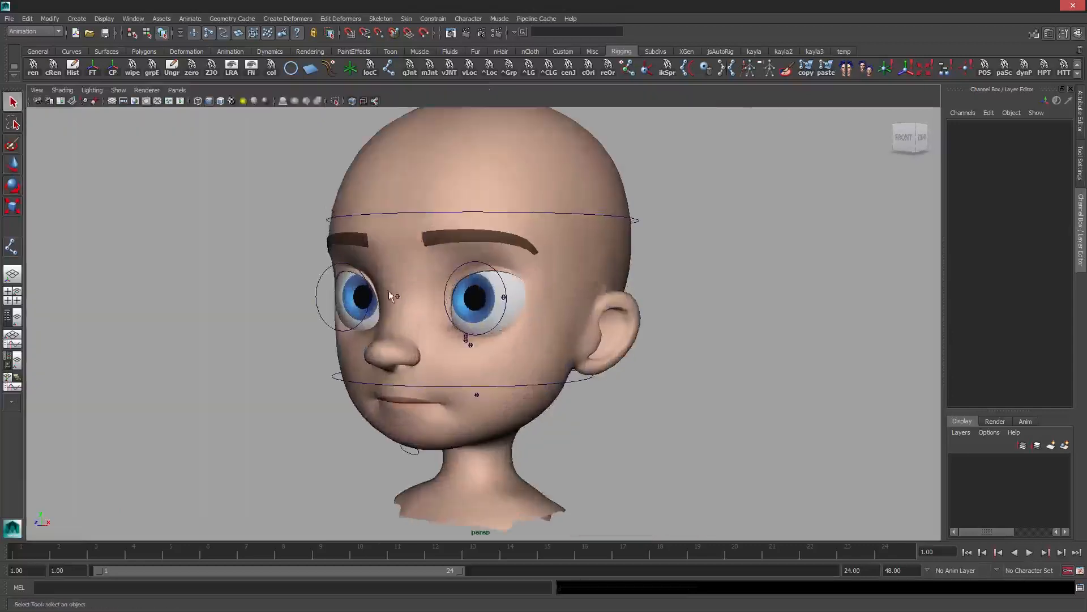
Select the eye socket joints together with the head, headBottom, headTop and jaw bind joints inside the head
{"action": "left_click", "coordinate": [397, 296]}
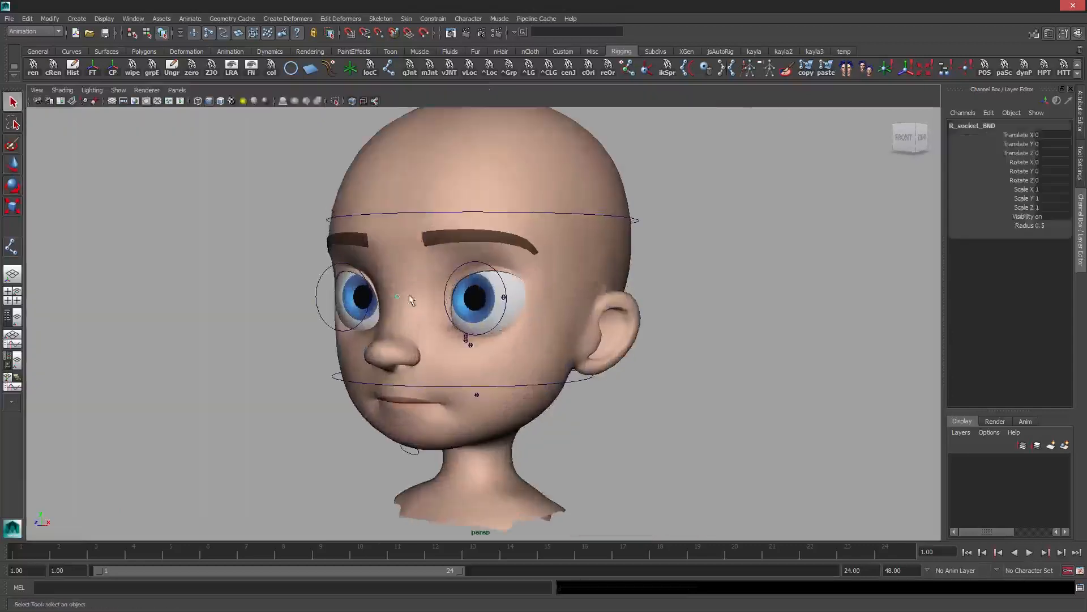
{"action": "left_click", "coordinate": [466, 336]}
{"action": "key", "text": "ctrl+z"}
{"action": "left_click_drag", "start_coordinate": [492, 341], "coordinate": [484, 342], "text": "alt"}
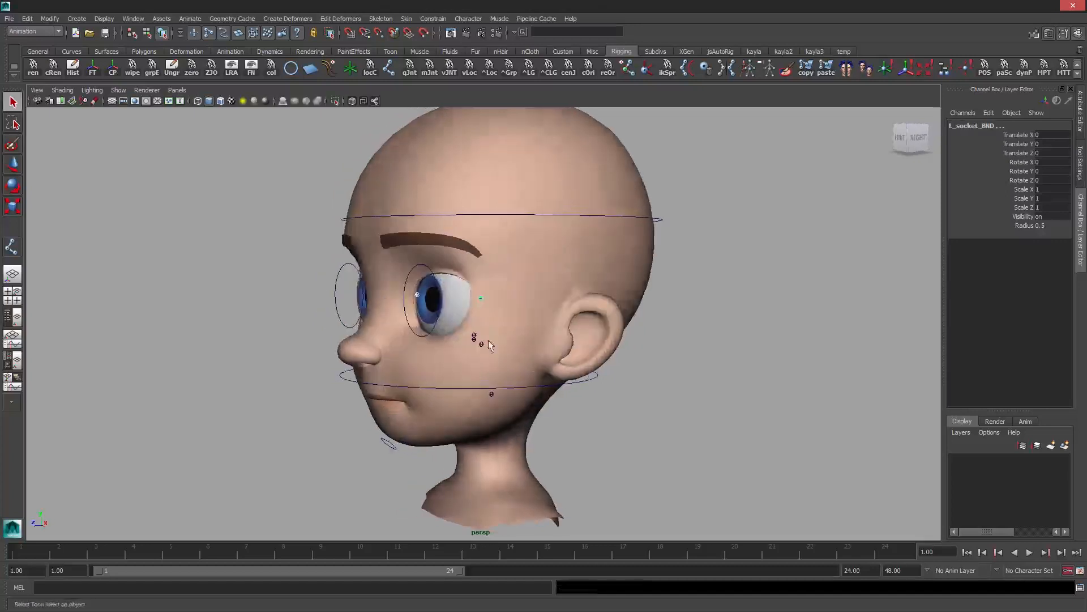
{"action": "middle_click_drag", "start_coordinate": [484, 342], "coordinate": [491, 330], "text": "alt"}
{"action": "right_click_drag", "start_coordinate": [491, 330], "coordinate": [498, 331], "text": "alt"}
{"action": "left_click", "coordinate": [481, 327]}
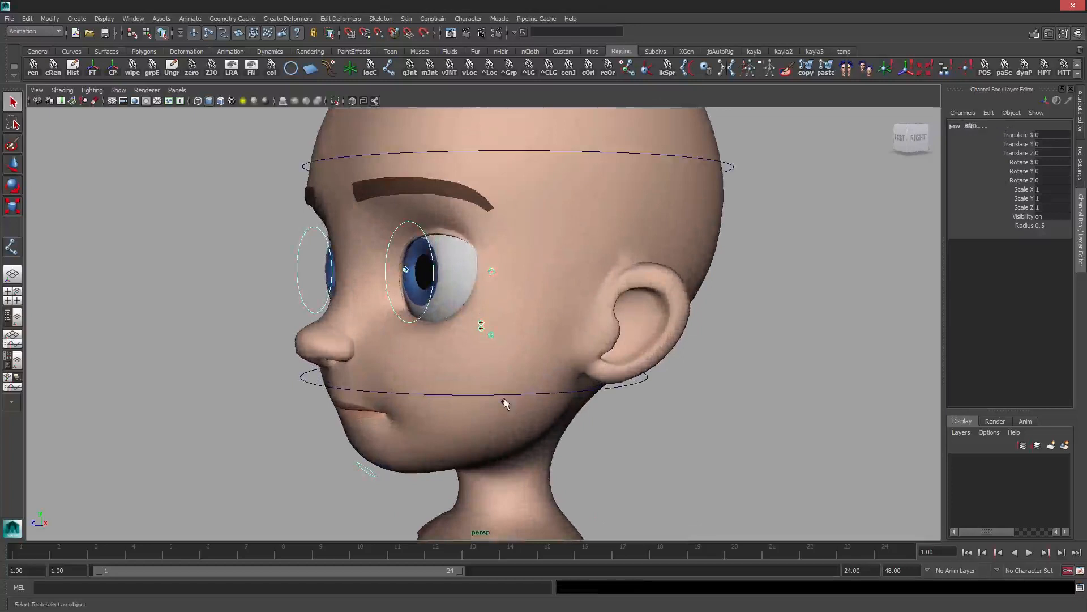
{"action": "key", "text": "Up"}
{"action": "left_click", "coordinate": [505, 401], "text": "shift"}
Add the head mesh to the joint selection and smooth bind it to the selected joints with Maintain max influences turned off
{"action": "right_click_drag", "start_coordinate": [510, 399], "coordinate": [513, 277], "text": "alt"}
{"action": "left_click_drag", "start_coordinate": [512, 277], "coordinate": [535, 283], "text": "alt"}
{"action": "left_click", "coordinate": [539, 269], "text": "shift"}
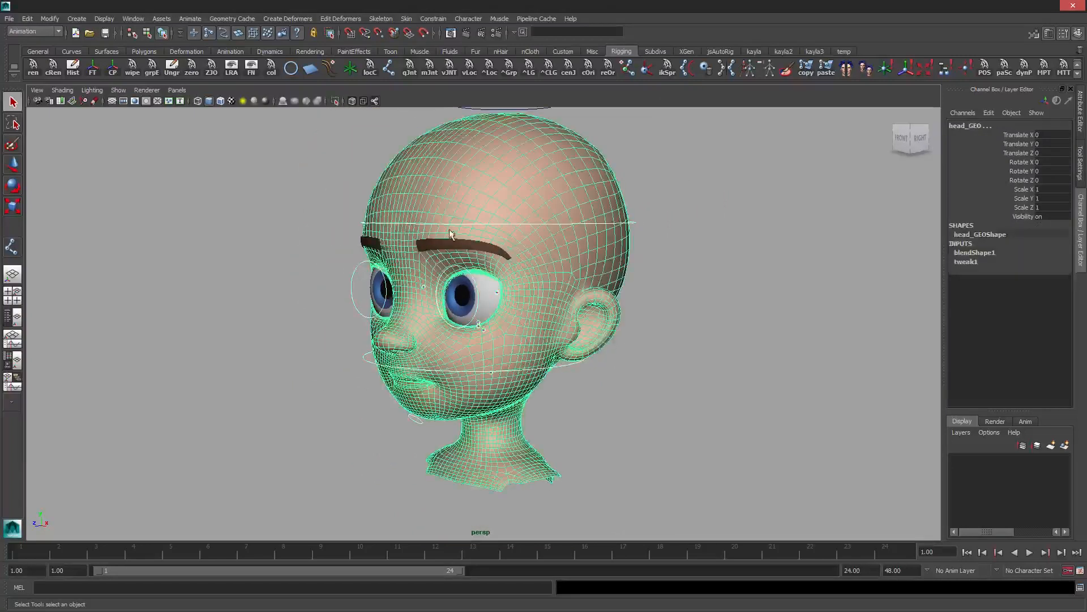
{"action": "left_click", "coordinate": [750, 70]}
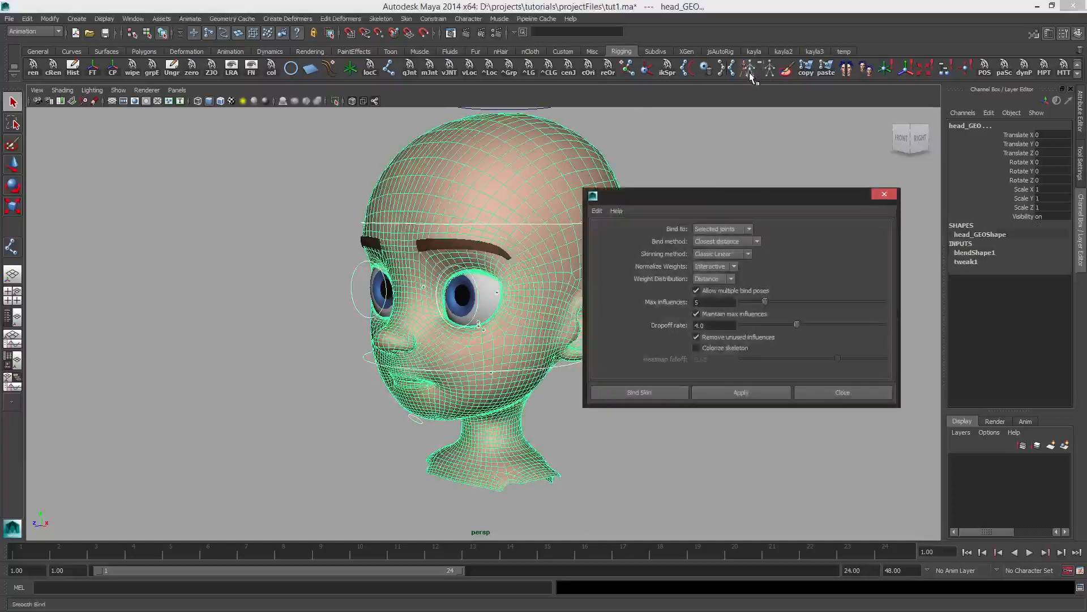
{"action": "mouse_move", "coordinate": [730, 194]}
{"action": "left_mouse_down"}
{"action": "mouse_move", "coordinate": [752, 172]}
{"action": "mouse_move", "coordinate": [743, 141]}
{"action": "left_mouse_up"}
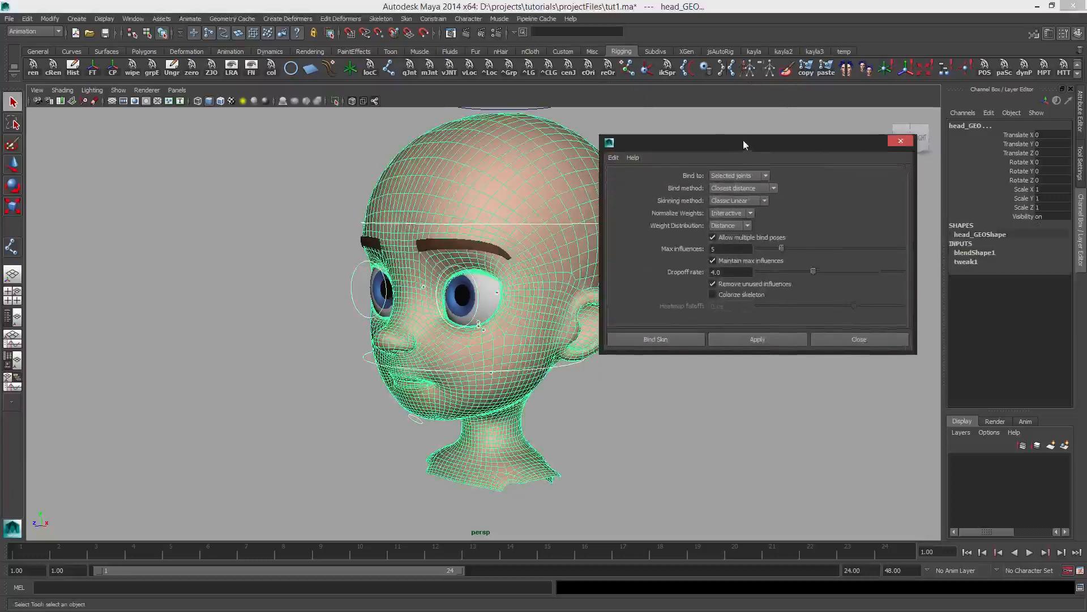
{"action": "left_click", "coordinate": [407, 18]}
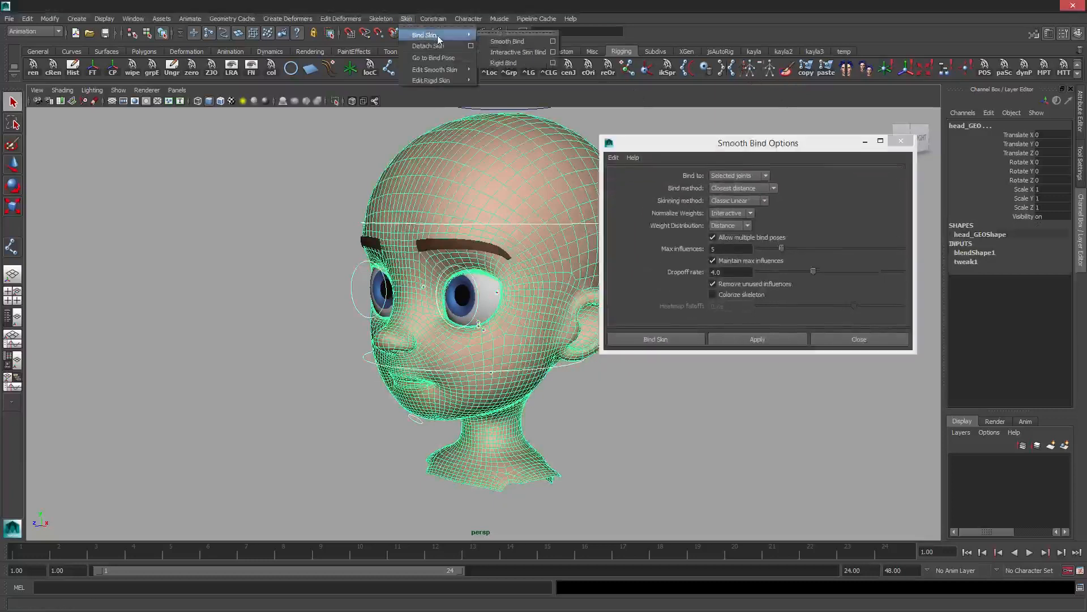
{"action": "left_click", "coordinate": [769, 147]}
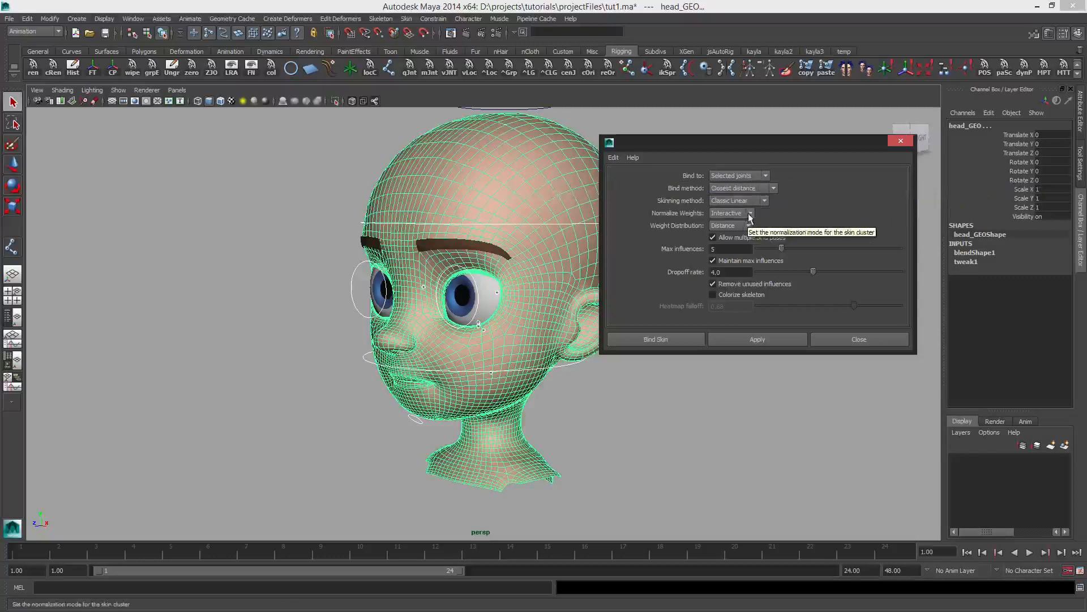
{"action": "left_click", "coordinate": [760, 264]}
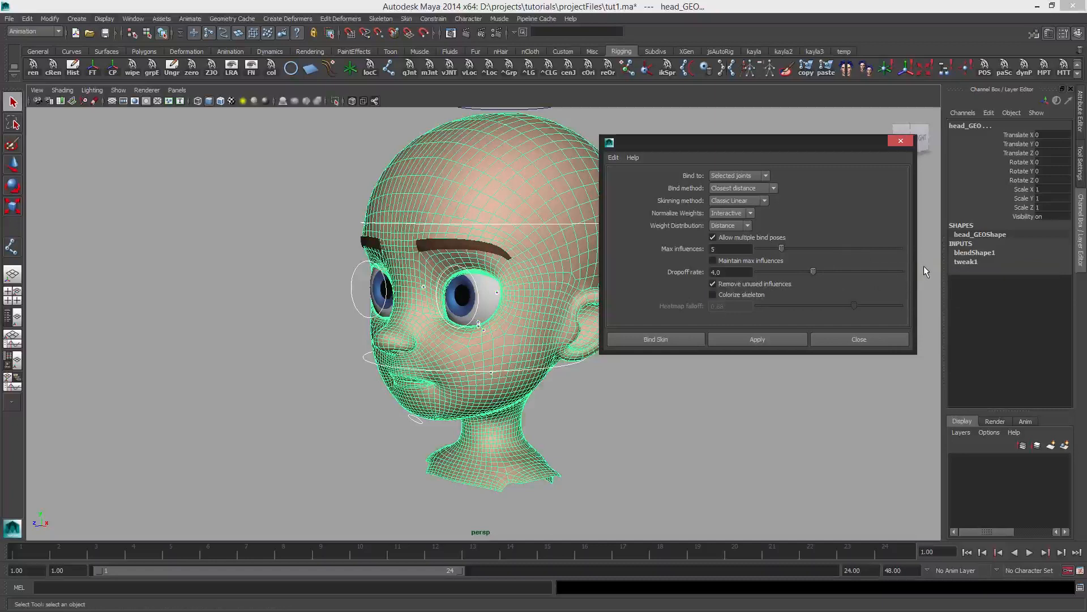
{"action": "left_click", "coordinate": [658, 340]}
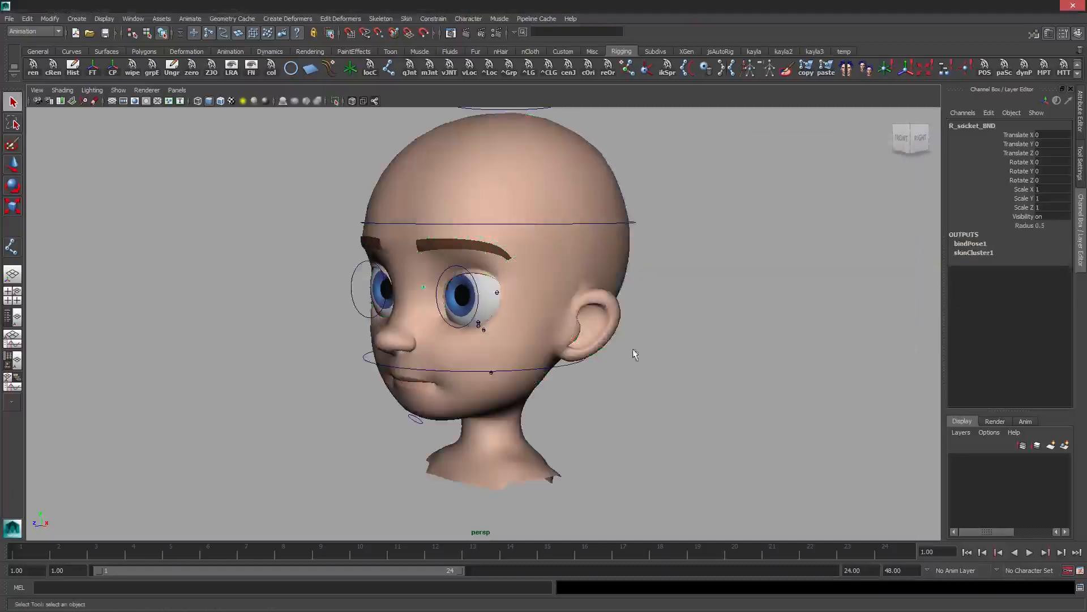
Test the skin deformation by rotating headTop_BND_CON, then undo the rotation and clear the selection
{"action": "left_click", "coordinate": [633, 222]}
{"action": "key", "text": "e"}
{"action": "left_click_drag", "start_coordinate": [600, 254], "coordinate": [519, 354]}
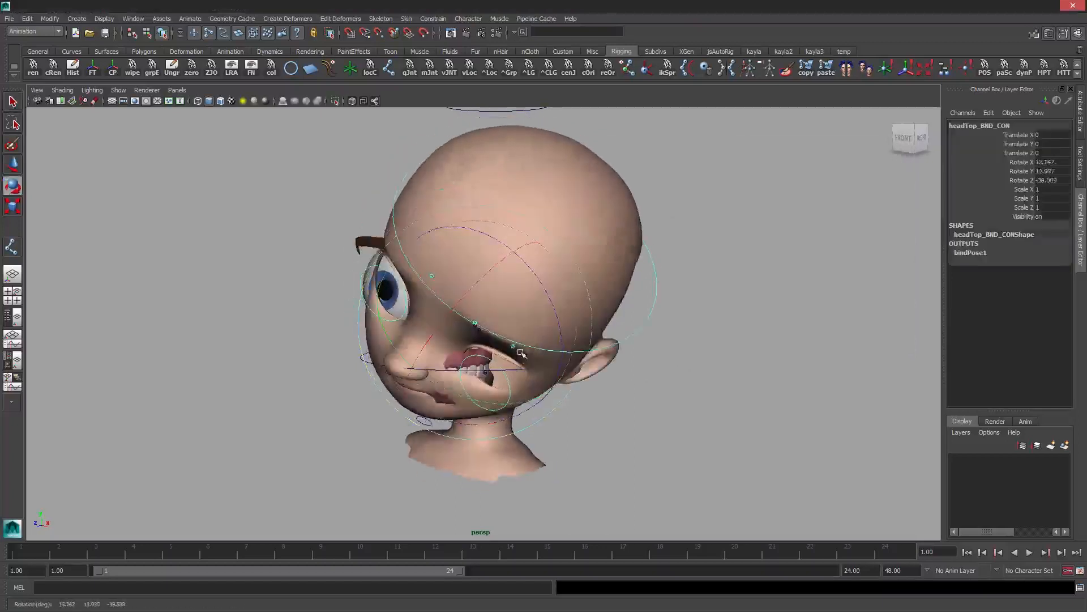
{"action": "key", "text": "z"}
{"action": "key", "text": "q"}
{"action": "left_click", "coordinate": [716, 270]}
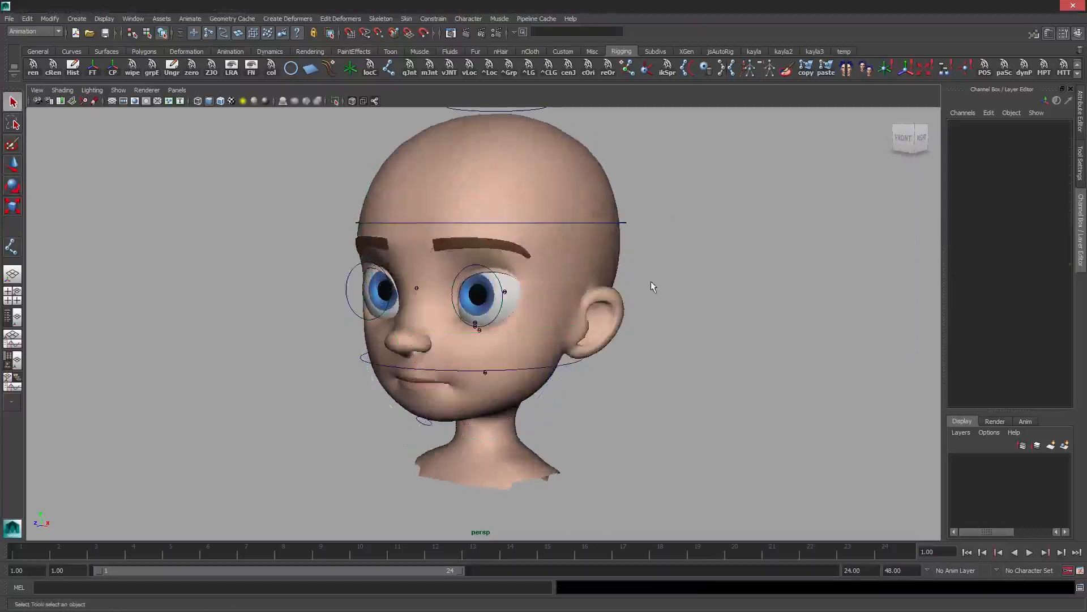
Select the head mesh and start the Paint Skin Weights Tool on it
{"action": "left_click", "coordinate": [516, 141]}
{"action": "middle_click_drag", "start_coordinate": [567, 179], "coordinate": [579, 203], "text": "alt"}
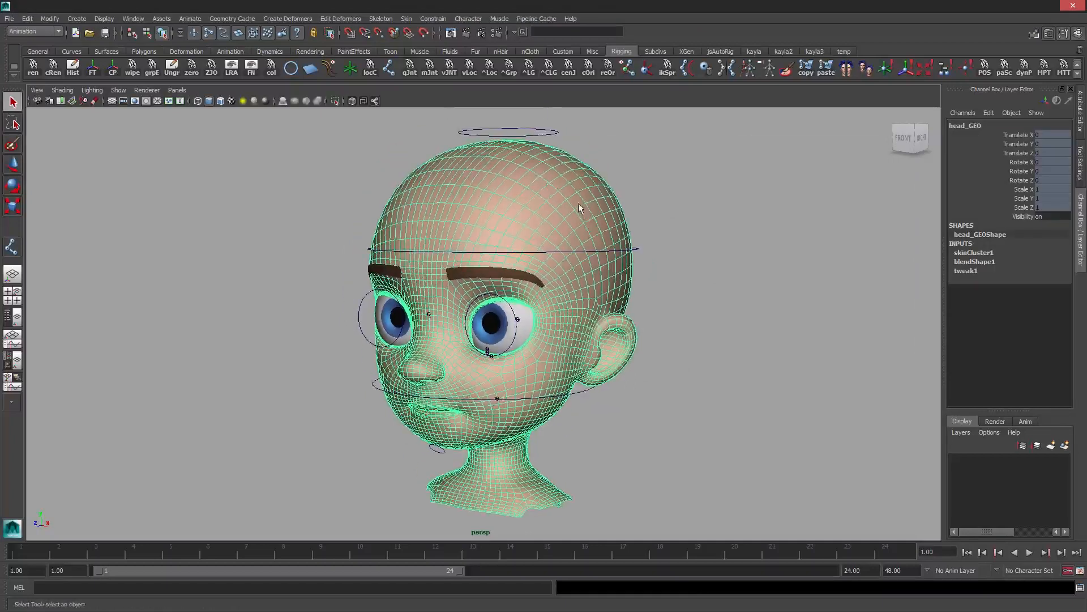
{"action": "left_click", "coordinate": [407, 20]}
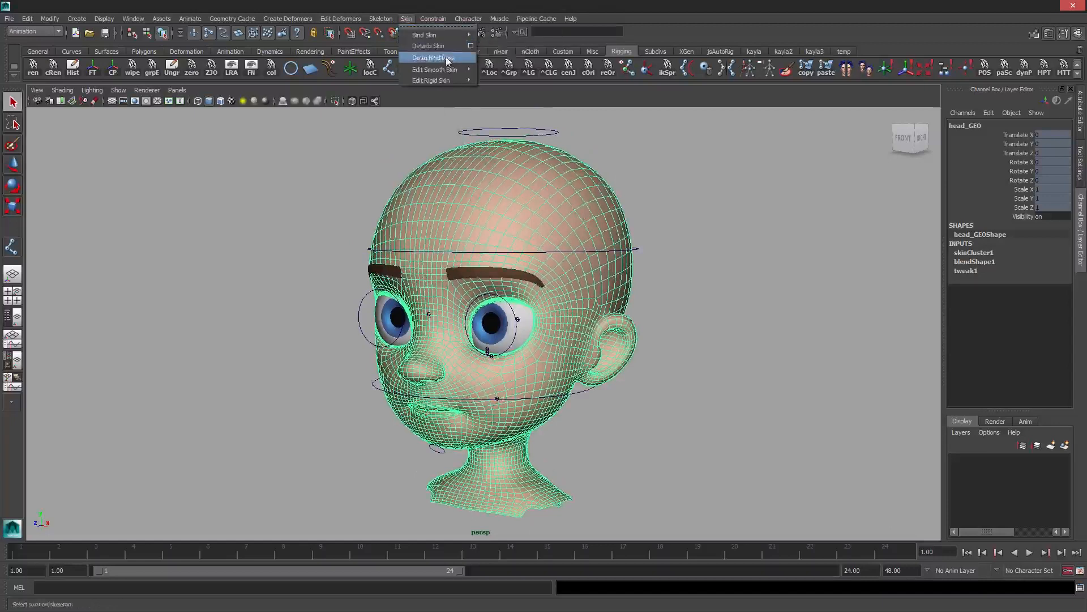
{"action": "mouse_move", "coordinate": [452, 71]}
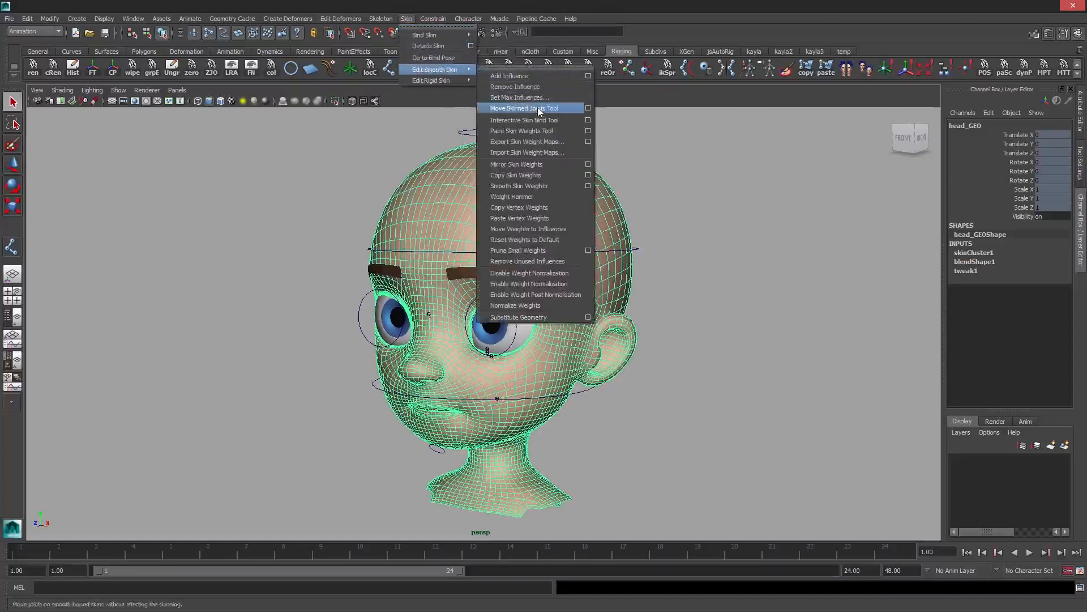
{"action": "left_click", "coordinate": [577, 134]}
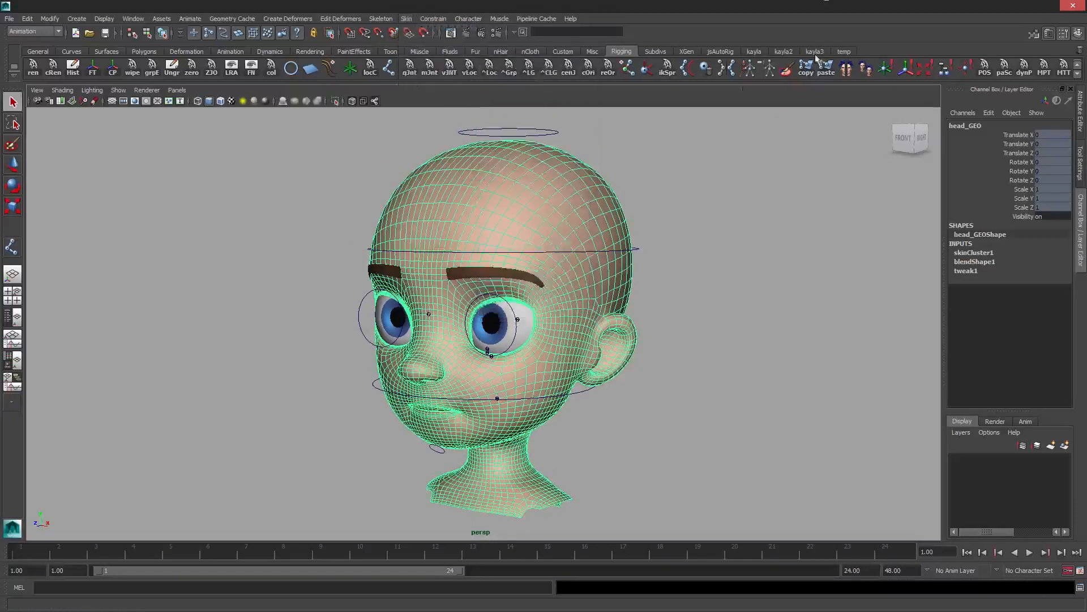
{"action": "left_click", "coordinate": [786, 70]}
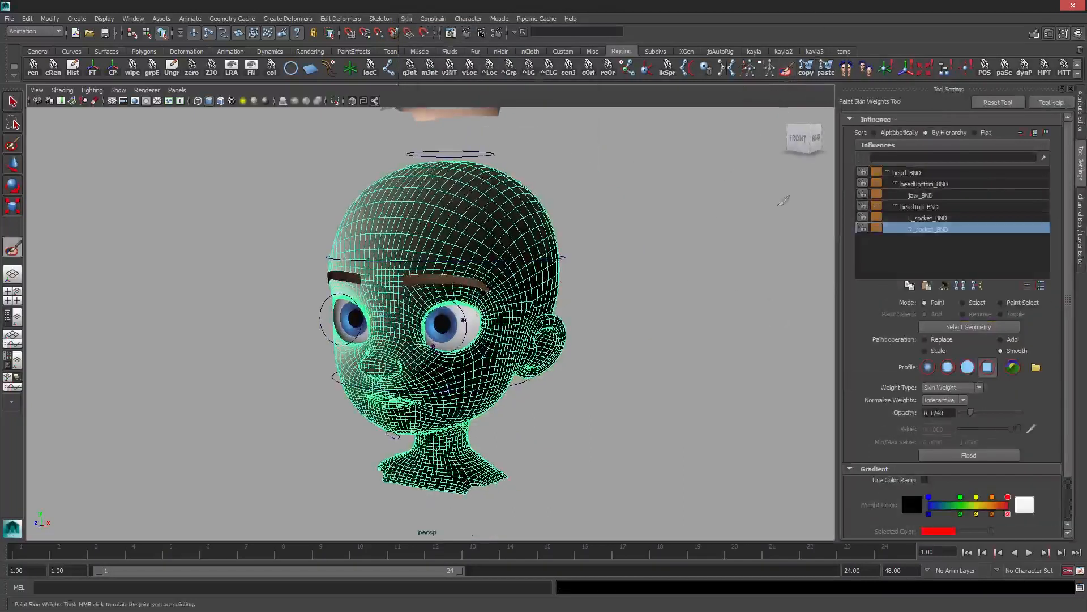
Flood the whole head mesh with the head_BND influence, using Replace at opacity 1 and value 1
{"action": "left_click", "coordinate": [940, 173]}
{"action": "left_click_drag", "start_coordinate": [604, 226], "coordinate": [612, 221], "text": "alt"}
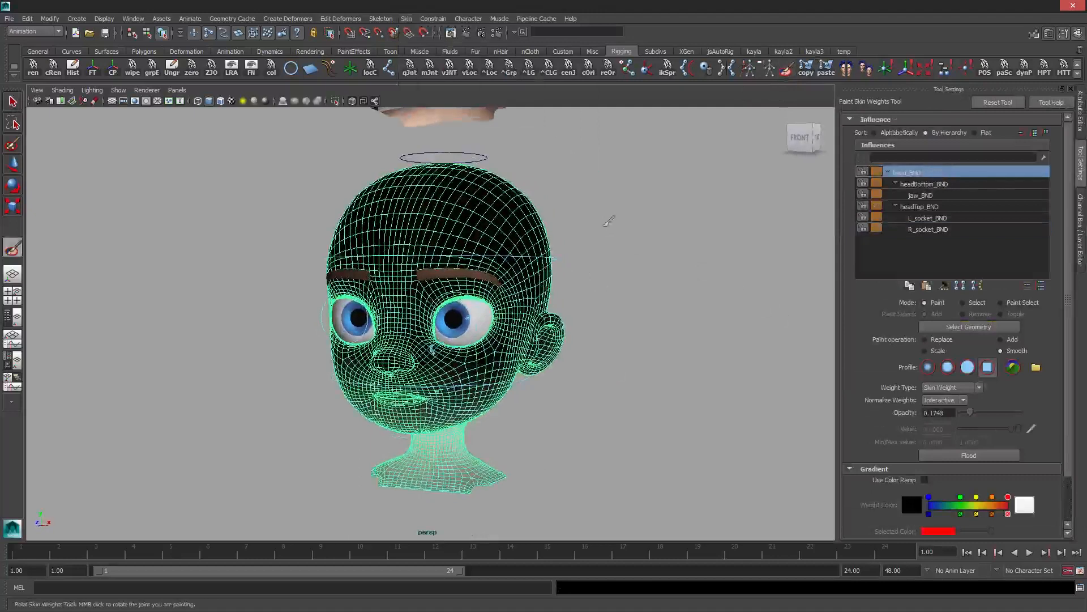
{"action": "left_click", "coordinate": [940, 339]}
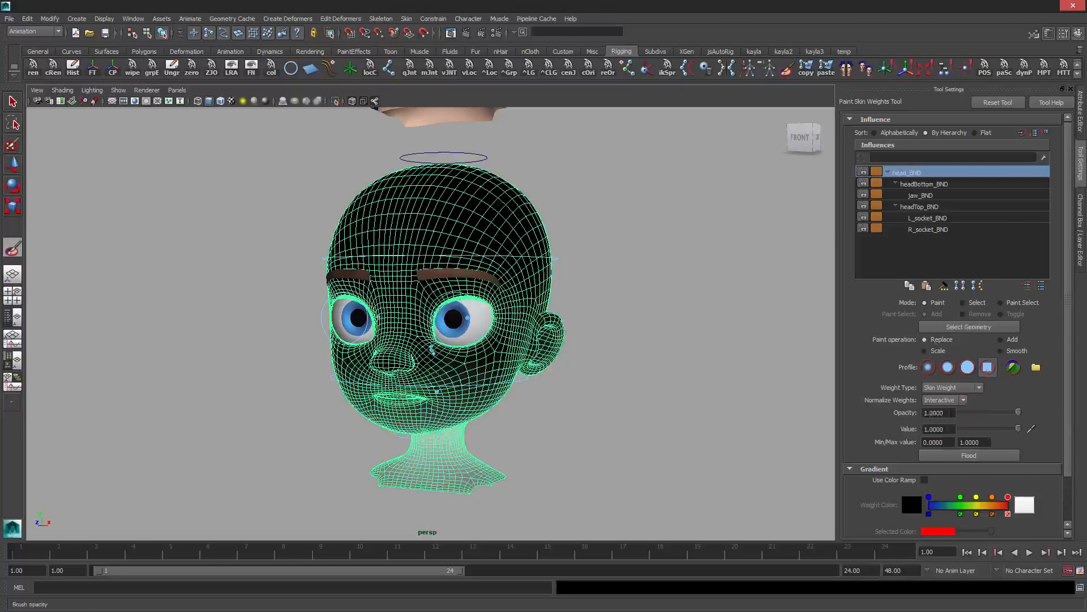
{"action": "left_click", "coordinate": [981, 457]}
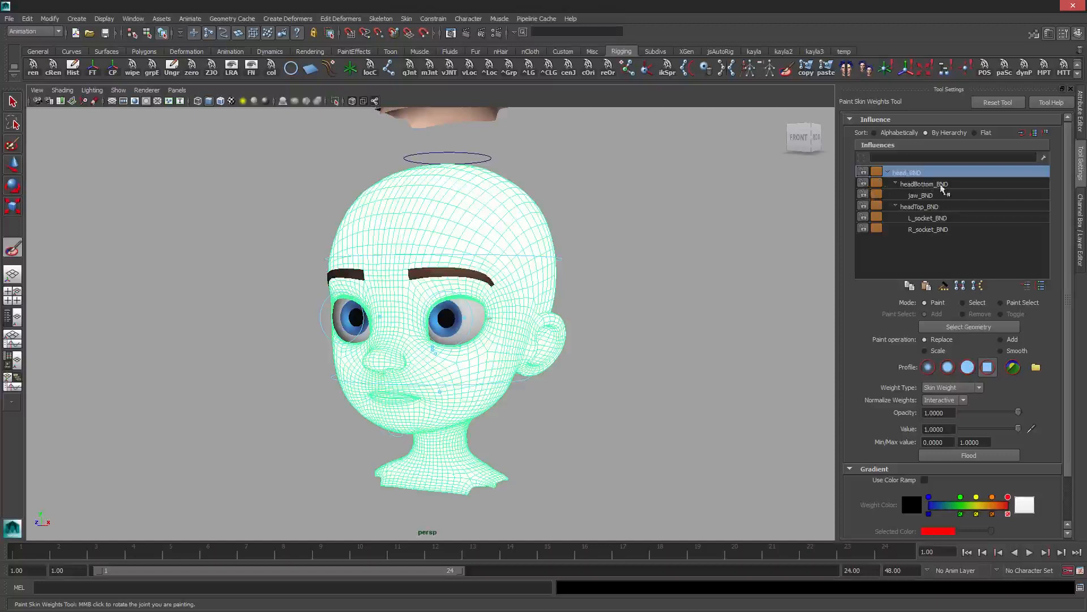
Lock the weights of jaw_BND, headTop_BND, L_socket_BND and R_socket_BND, and make headBottom_BND the active influence
{"action": "left_click", "coordinate": [863, 194]}
{"action": "left_click", "coordinate": [863, 206]}
{"action": "left_click", "coordinate": [863, 216]}
{"action": "left_click", "coordinate": [862, 228]}
{"action": "left_click", "coordinate": [934, 185]}
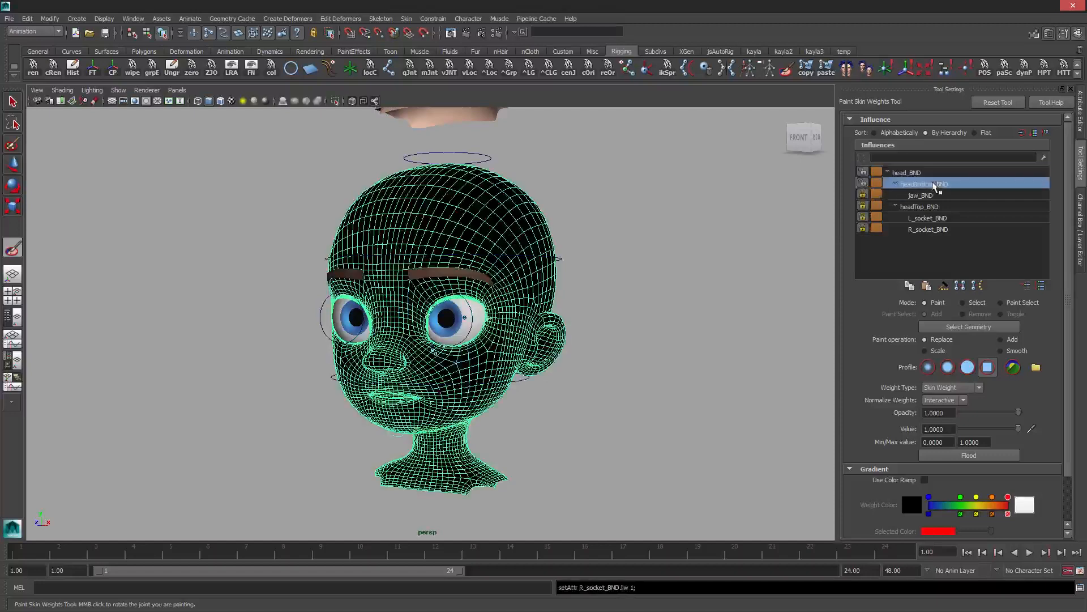
Leave weight painting and switch the head mesh to vertex component mode with the Lasso Tool active
{"action": "middle_click_drag", "start_coordinate": [466, 291], "coordinate": [478, 253], "text": "alt"}
{"action": "key", "text": "q"}
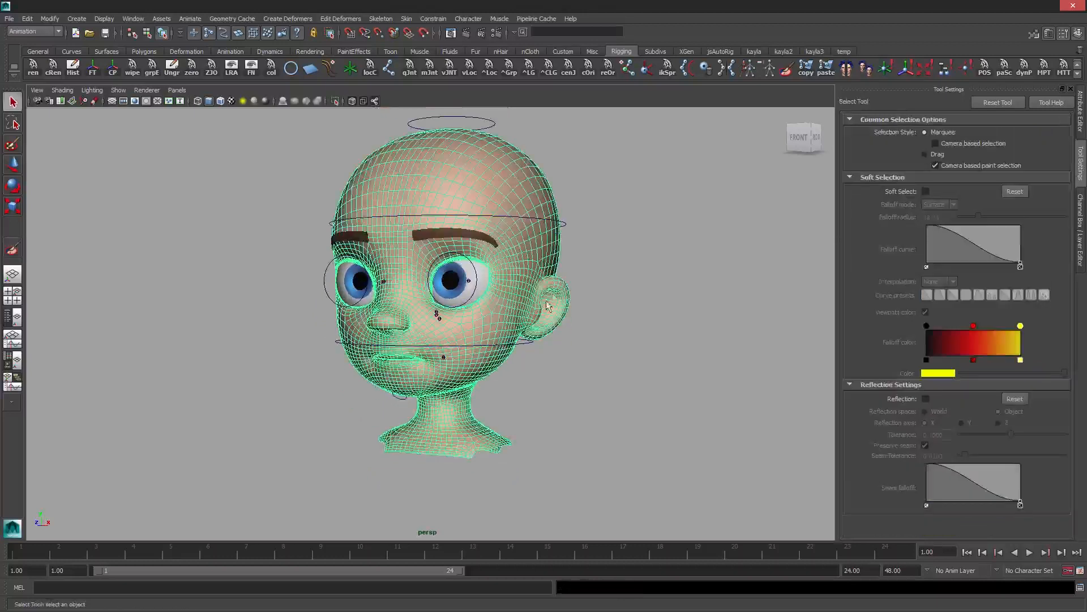
{"action": "scroll", "coordinate": [516, 320], "scroll_direction": "up", "scroll_amount": 3}
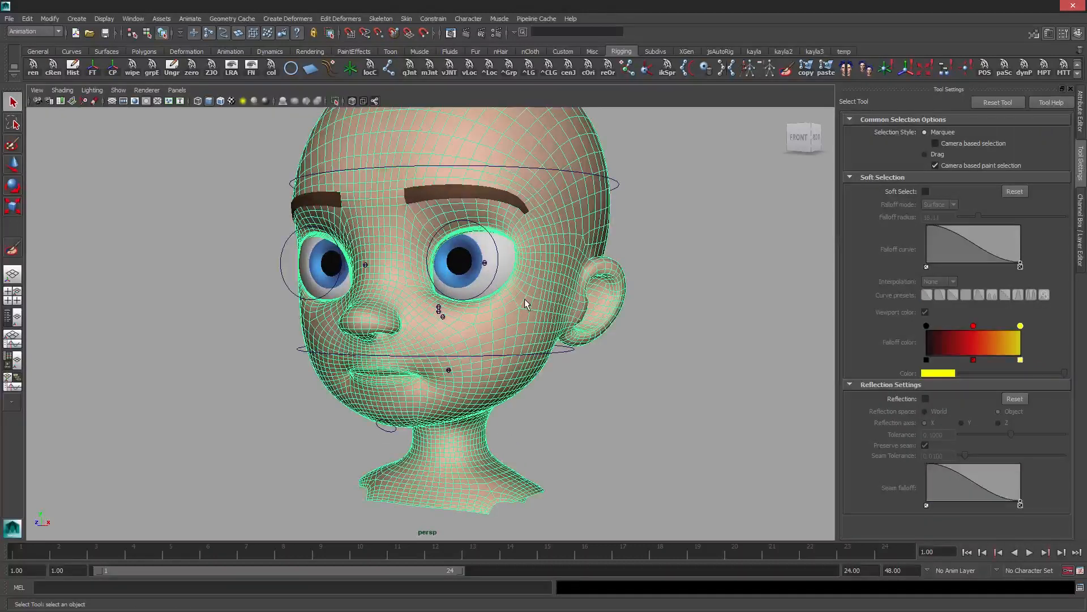
{"action": "key", "text": "F8"}
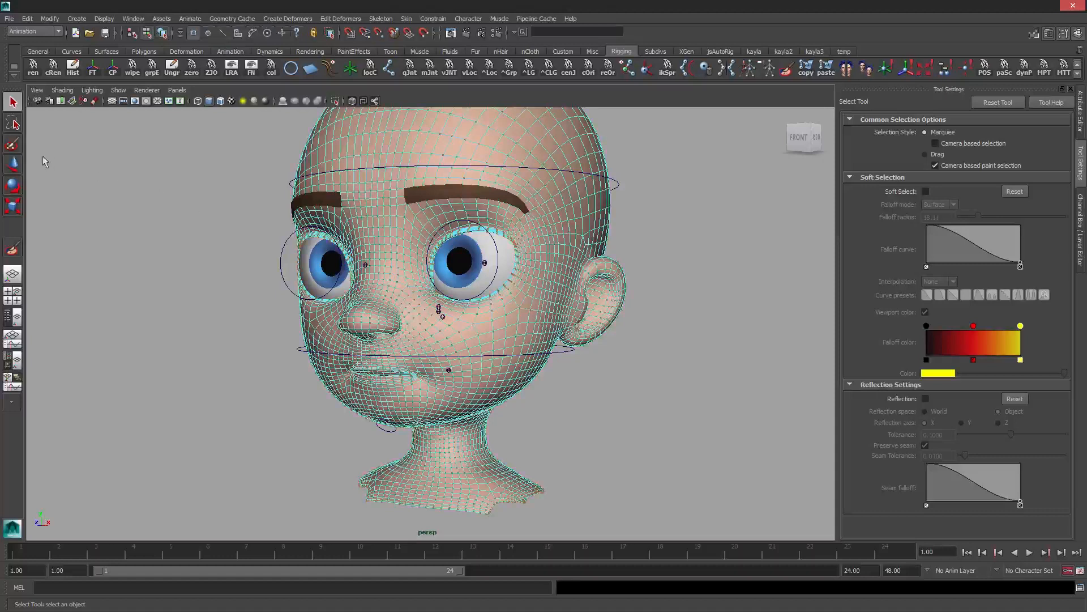
{"action": "left_click", "coordinate": [15, 123]}
{"action": "scroll", "coordinate": [470, 300], "scroll_direction": "down", "scroll_amount": 3}
{"action": "mouse_move", "coordinate": [412, 259]}
{"action": "left_mouse_down", "text": "alt"}
{"action": "mouse_move", "coordinate": [378, 263]}
{"action": "mouse_move", "coordinate": [430, 252]}
{"action": "left_mouse_up", "text": "alt"}
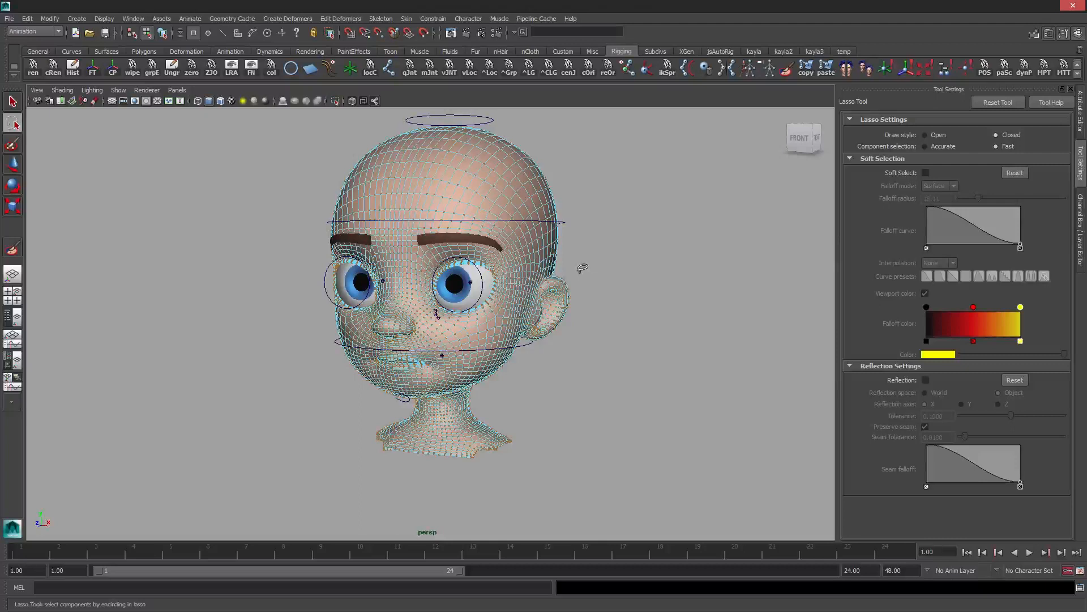
In the side view, lasso the lower face vertices from below the nose to the chin and back along the jaw
{"action": "left_click_drag", "start_coordinate": [498, 291], "coordinate": [482, 285], "text": "alt"}
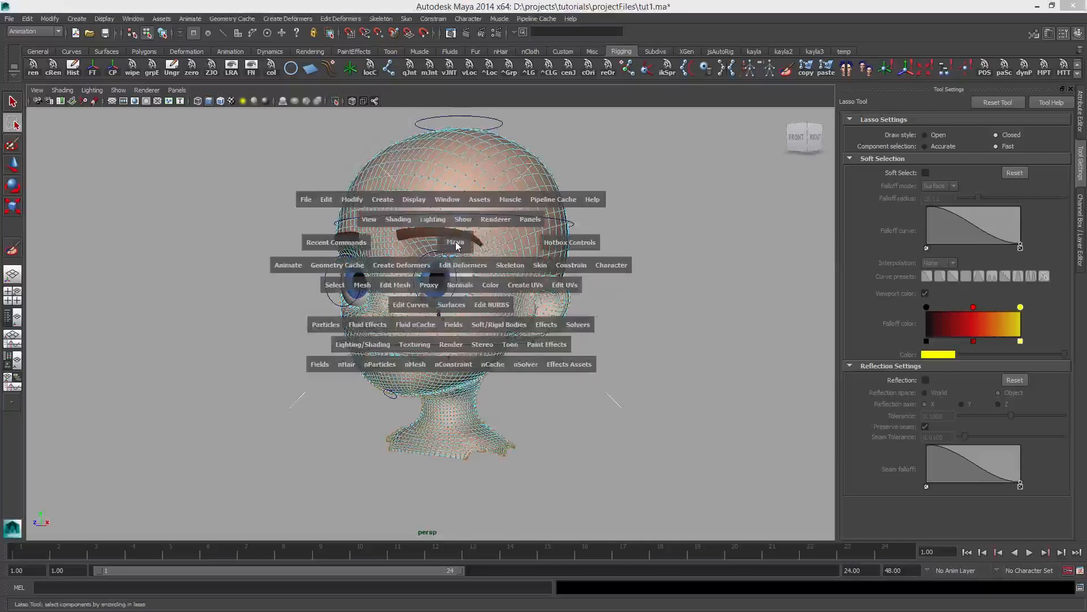
{"action": "key", "text": "space"}
{"action": "left_click_drag", "start_coordinate": [443, 243], "coordinate": [511, 242]}
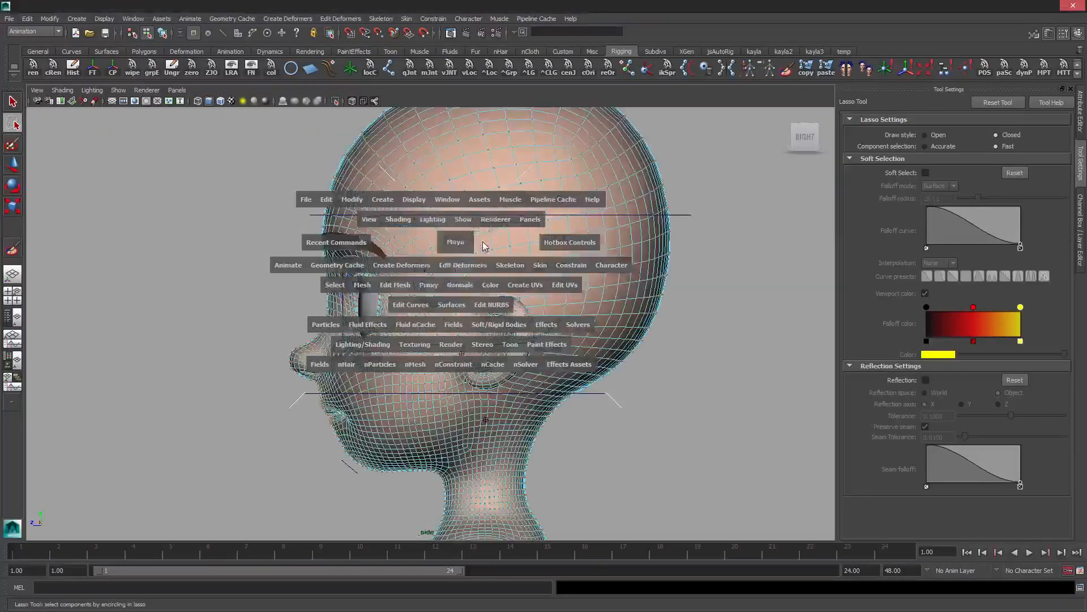
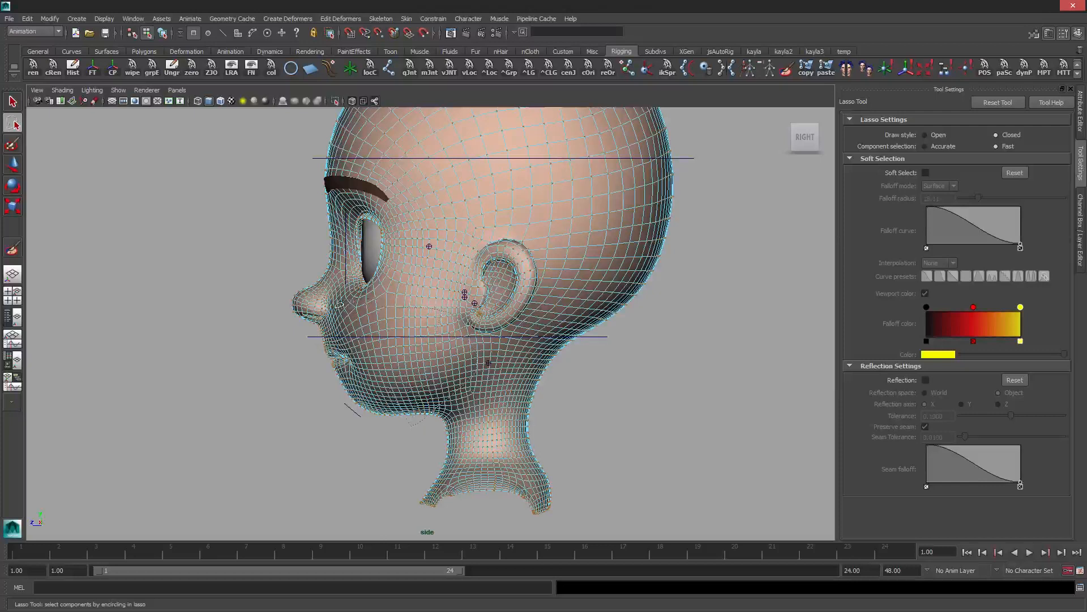
{"action": "mouse_move", "coordinate": [308, 311]}
{"action": "left_mouse_down"}
{"action": "mouse_move", "coordinate": [286, 326]}
{"action": "mouse_move", "coordinate": [290, 441]}
{"action": "mouse_move", "coordinate": [453, 316]}
{"action": "left_mouse_up"}
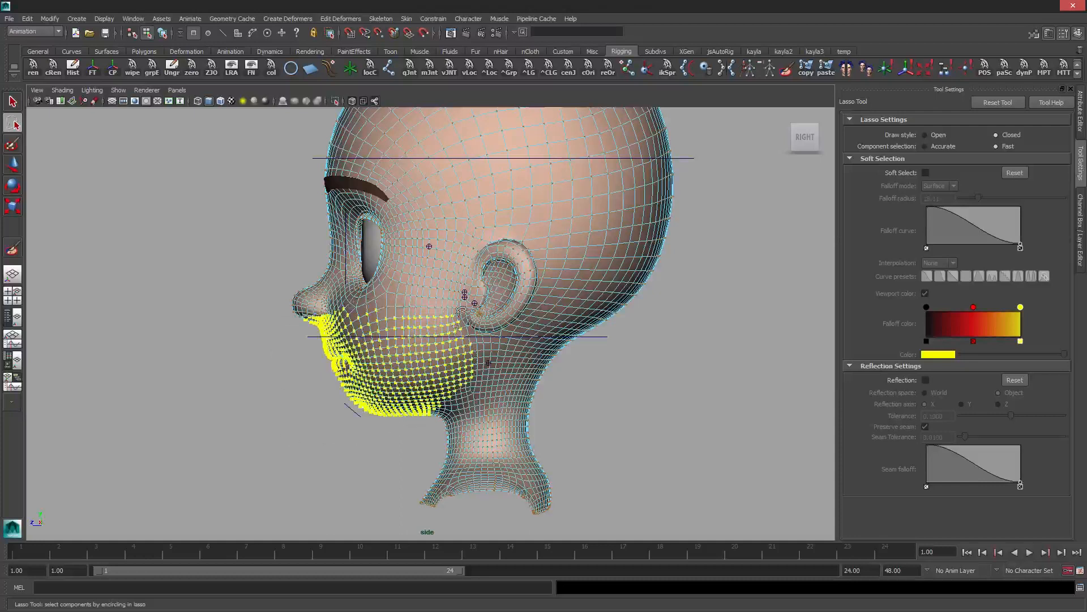
Switch from the side view to the perspective view and activate the Select Tool, keeping the lower face vertices selected
{"action": "key", "text": "space"}
{"action": "left_click_drag", "start_coordinate": [486, 295], "coordinate": [523, 234]}
{"action": "key", "text": "q"}
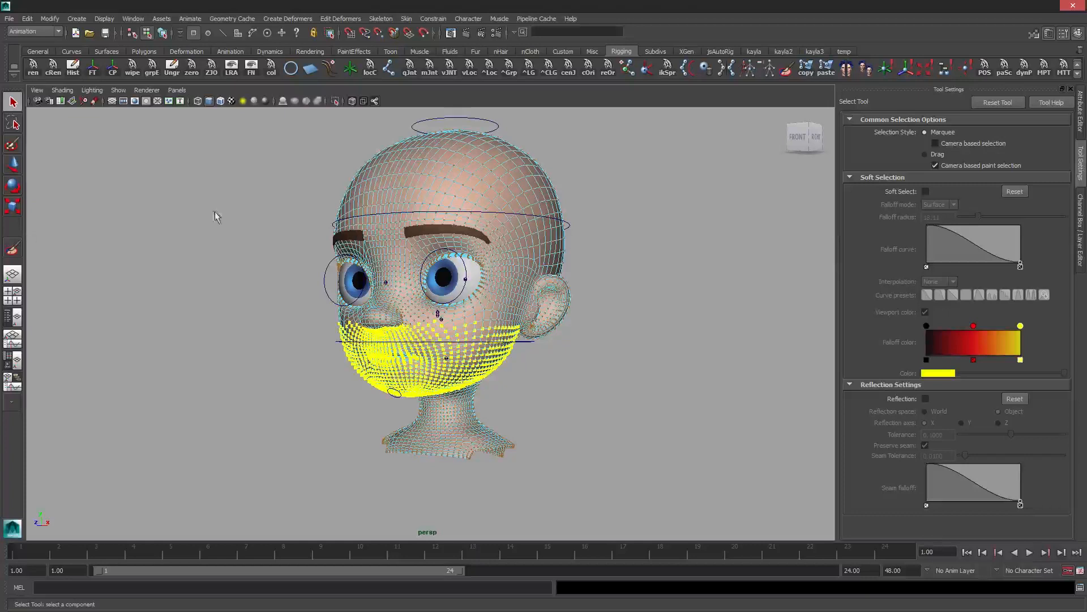
{"action": "scroll", "coordinate": [525, 212], "scroll_direction": "up", "scroll_amount": 2}
{"action": "middle_click_drag", "start_coordinate": [520, 198], "coordinate": [533, 225], "text": "alt"}
{"action": "right_click", "coordinate": [537, 205]}
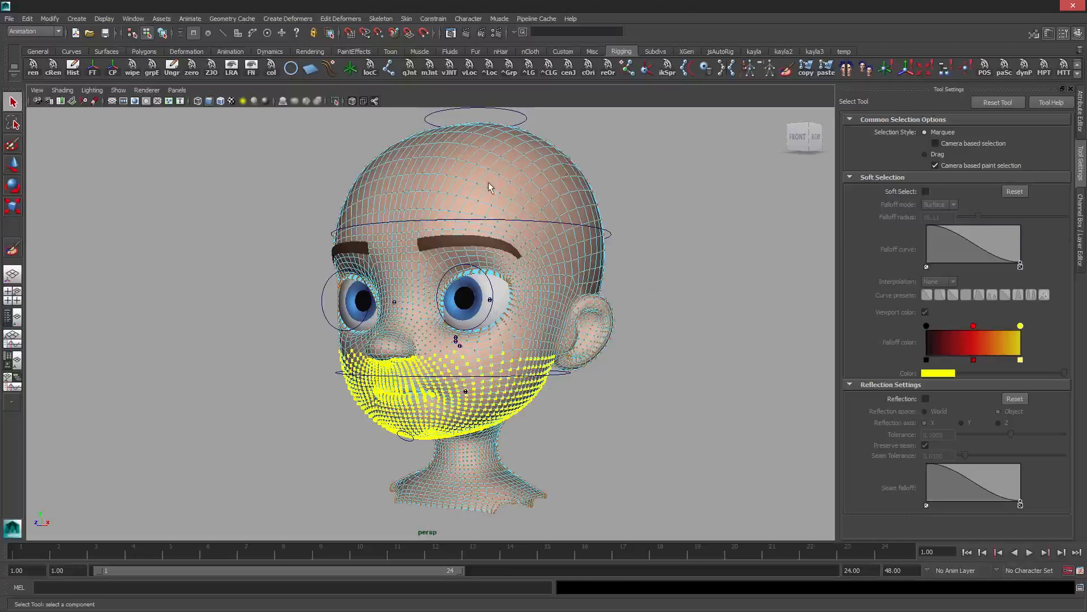
{"action": "right_click_drag", "start_coordinate": [488, 183], "coordinate": [448, 169]}
{"action": "key", "text": "ctrl+z"}
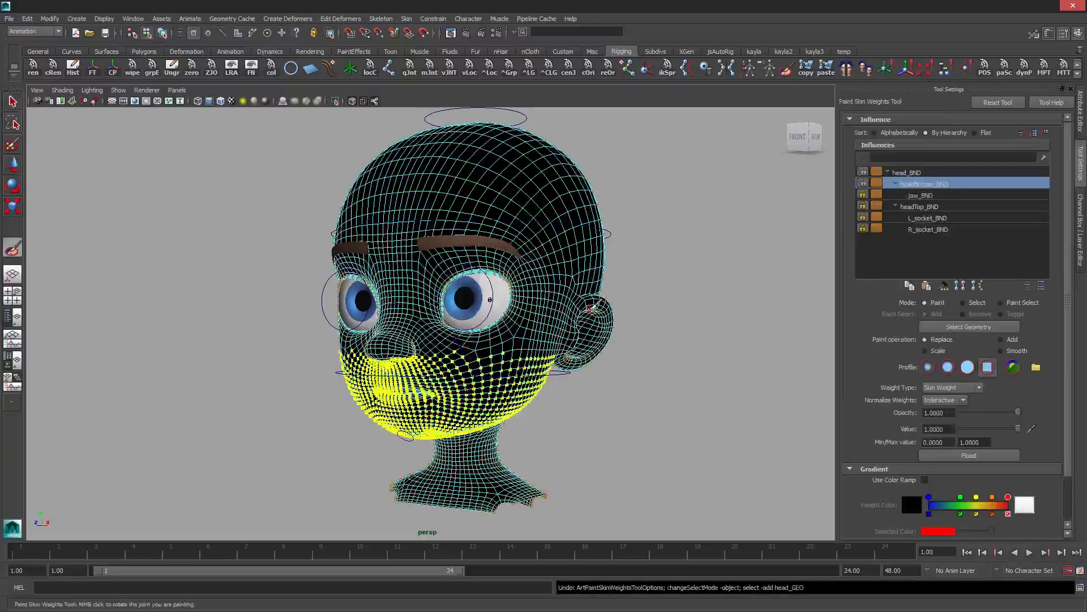
Reopen skin weight painting and flood the selected lower face vertices with headBottom_BND, using Replace at opacity 1 and value 1
{"action": "key", "text": "q"}
{"action": "right_click_drag", "start_coordinate": [532, 187], "coordinate": [566, 168]}
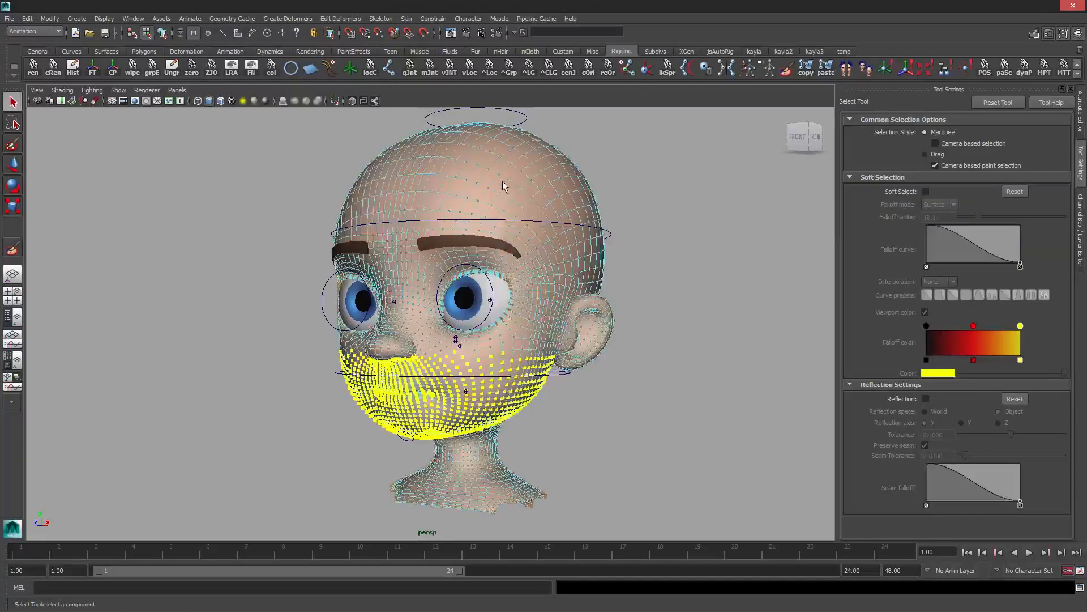
{"action": "left_click", "coordinate": [786, 69]}
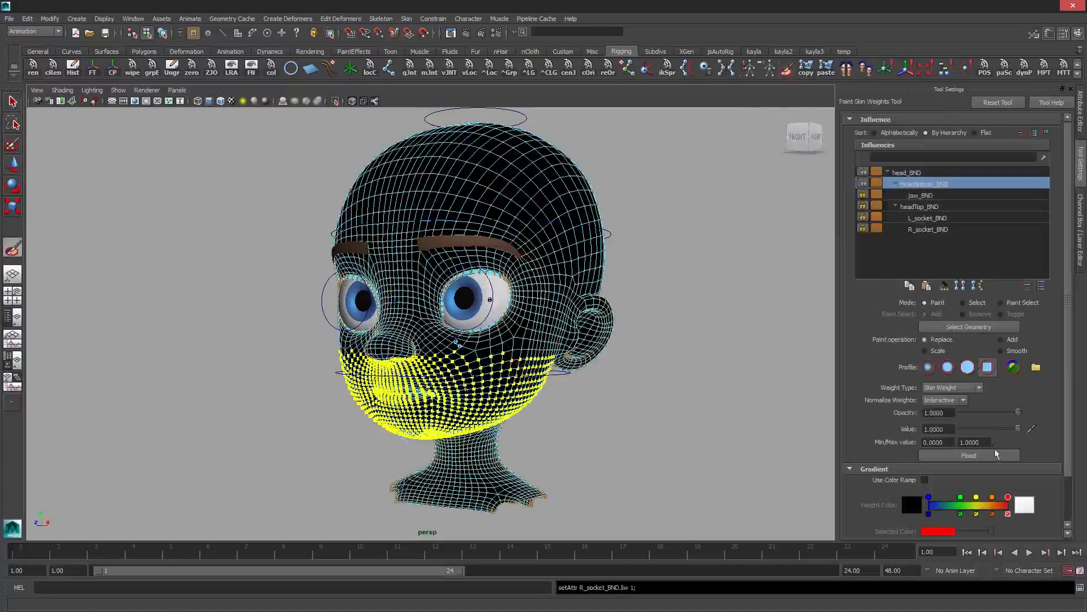
{"action": "left_click", "coordinate": [974, 457]}
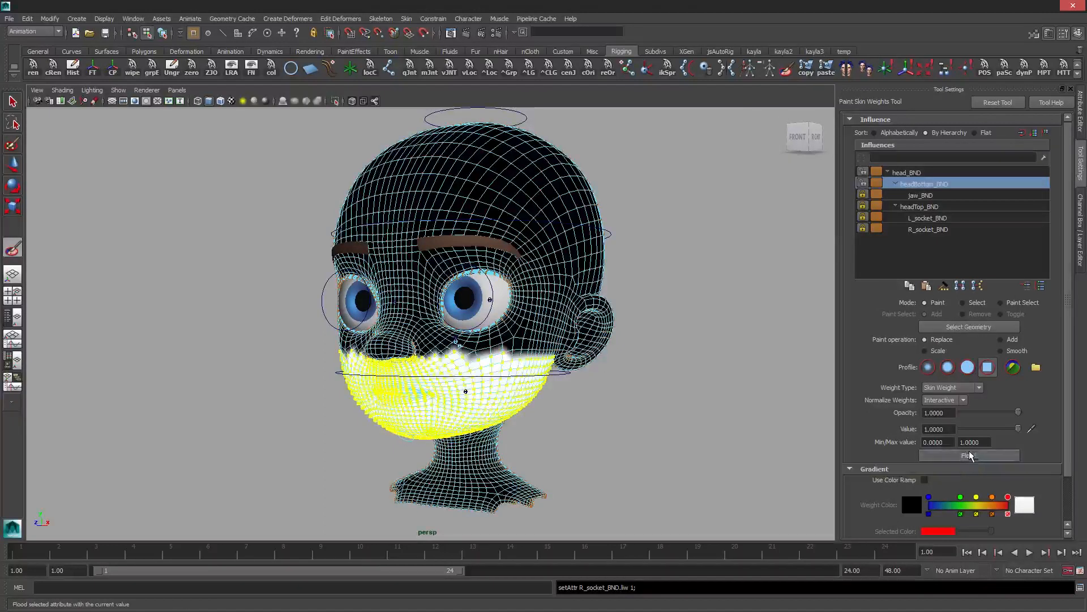
Return the head mesh to object mode and smooth its headBottom_BND skin weights with repeated floods
{"action": "left_click_drag", "start_coordinate": [466, 388], "coordinate": [536, 296], "text": "alt"}
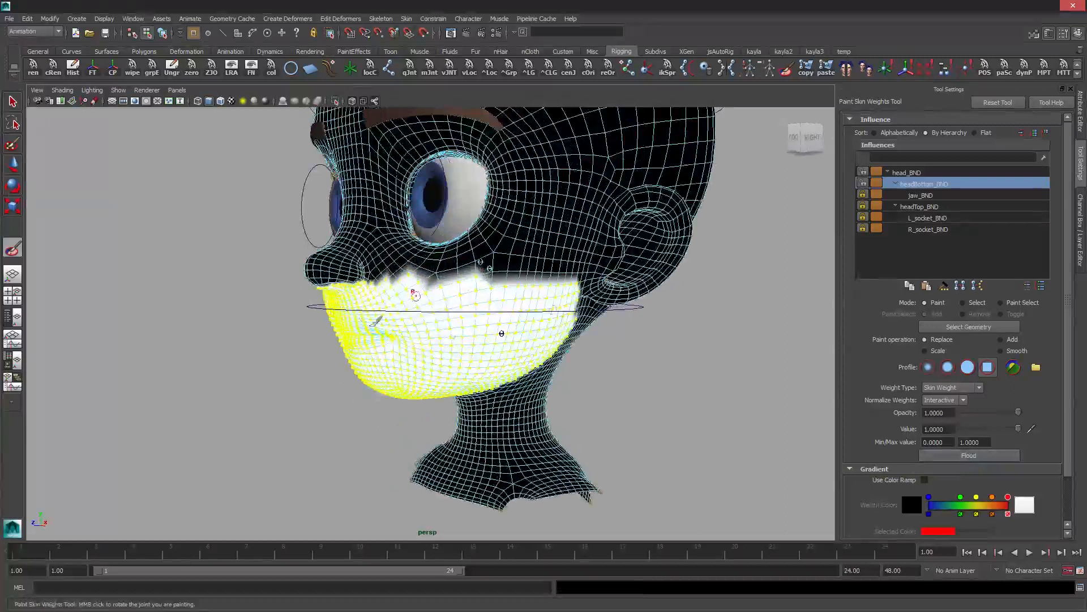
{"action": "key", "text": "q"}
{"action": "key", "text": "F8"}
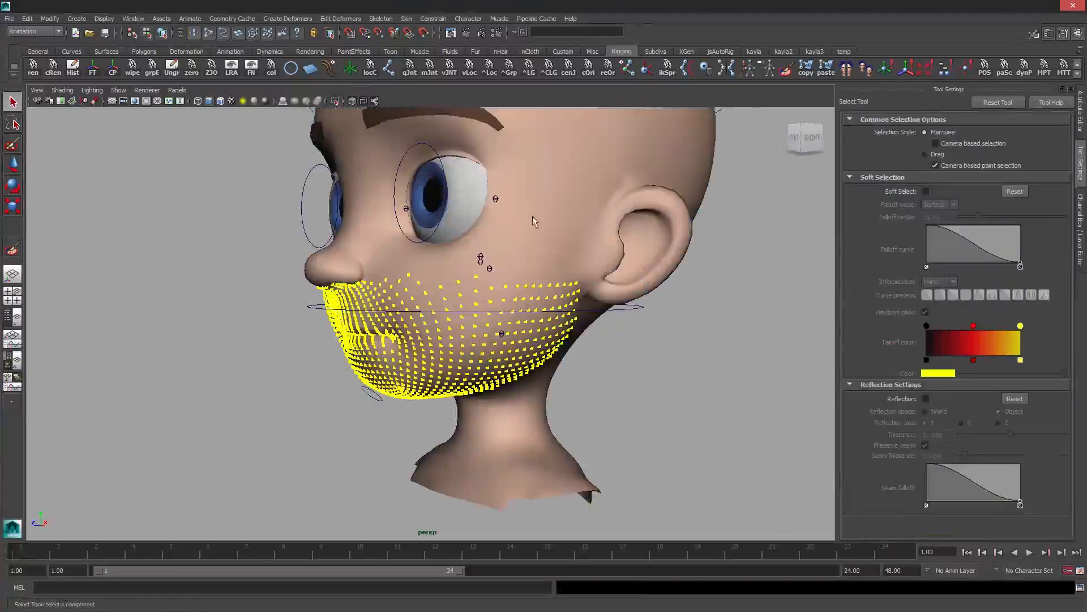
{"action": "left_click", "coordinate": [12, 249]}
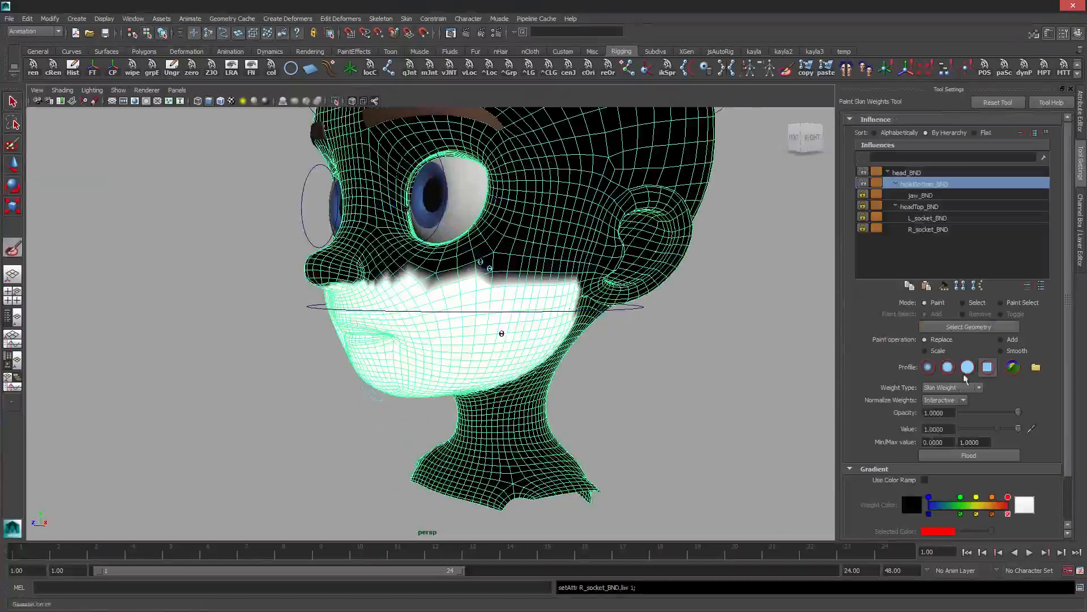
{"action": "left_click", "coordinate": [1001, 350]}
{"action": "left_click", "coordinate": [989, 454]}
{"action": "left_click", "coordinate": [989, 454]}
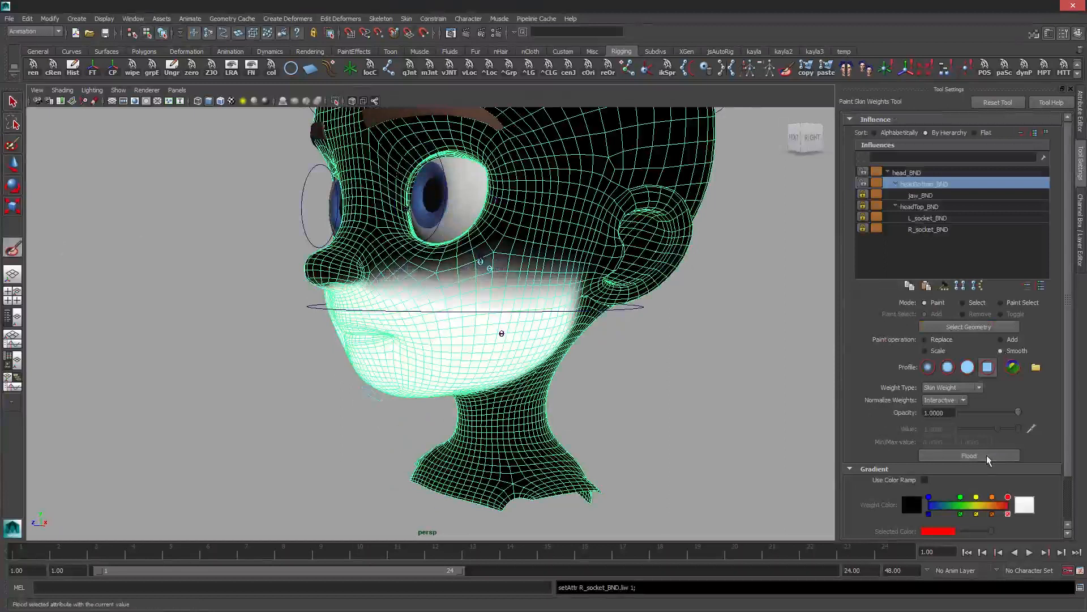
{"action": "left_click", "coordinate": [989, 453]}
Rotate the lower head control to test how the jaw and cheek deform, and undo the rotation
{"action": "key", "text": "q"}
{"action": "left_click", "coordinate": [678, 335]}
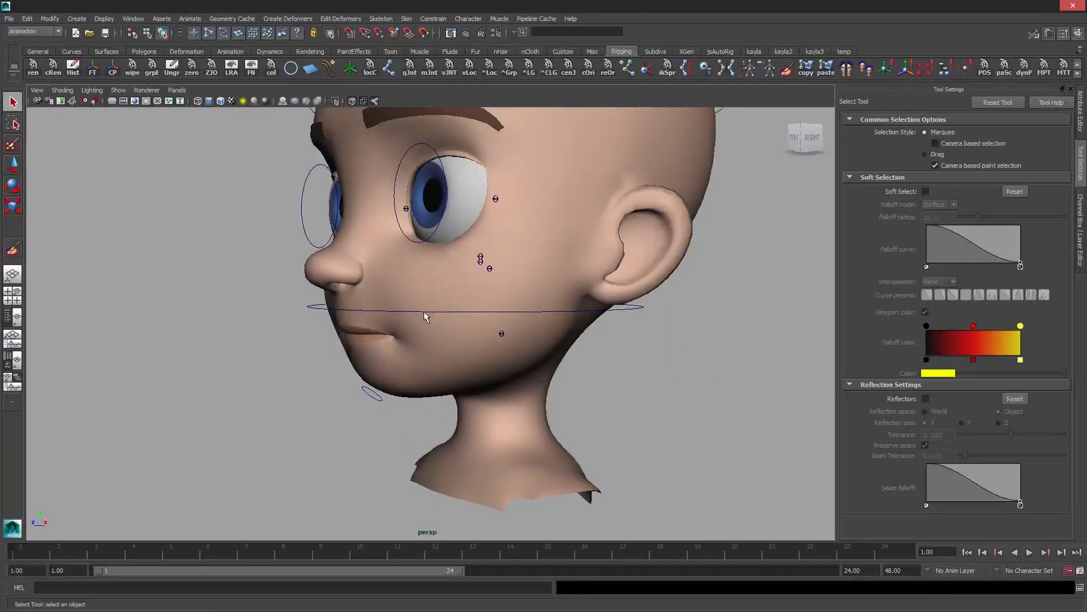
{"action": "left_click", "coordinate": [424, 310]}
{"action": "scroll", "coordinate": [484, 302], "scroll_direction": "up", "scroll_amount": 2}
{"action": "scroll", "coordinate": [484, 296], "scroll_direction": "up", "scroll_amount": 2}
{"action": "key", "text": "e"}
{"action": "left_click_drag", "start_coordinate": [496, 297], "coordinate": [552, 303]}
{"action": "left_click_drag", "start_coordinate": [552, 303], "coordinate": [532, 319], "text": "alt"}
{"action": "key", "text": "ctrl+z"}
{"action": "key", "text": "q"}
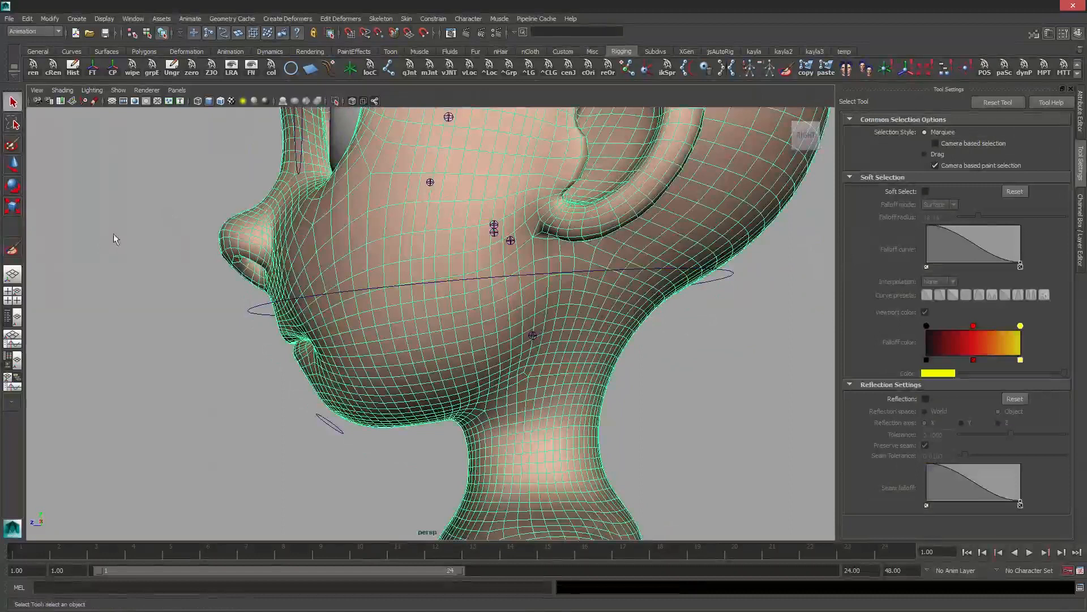
Smooth the headBottom_BND weights by brush along the jawline and upper neck, undoing the last stroke
{"action": "left_click", "coordinate": [12, 249]}
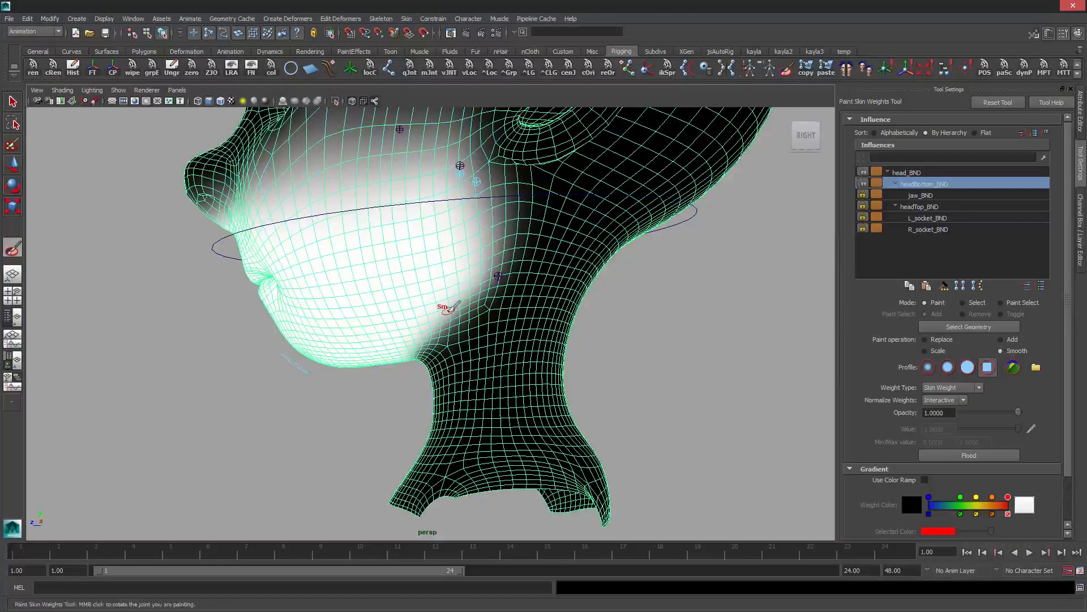
{"action": "scroll", "coordinate": [455, 321], "scroll_direction": "up", "scroll_amount": 4}
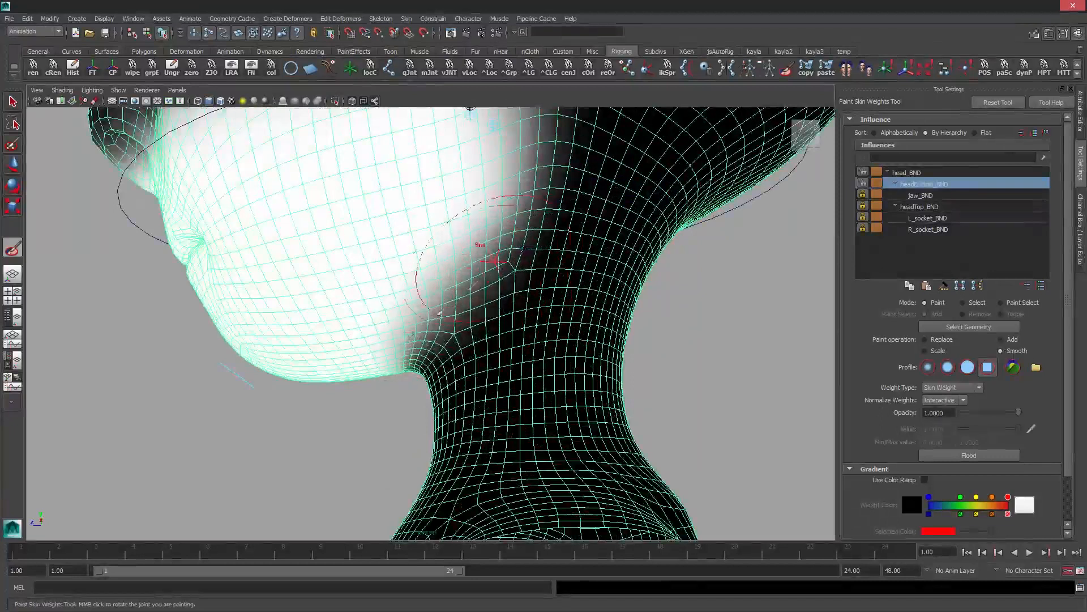
{"action": "mouse_move", "coordinate": [400, 362]}
{"action": "left_mouse_down", "text": "alt"}
{"action": "mouse_move", "coordinate": [493, 286]}
{"action": "mouse_move", "coordinate": [544, 291]}
{"action": "left_mouse_up", "text": "alt"}
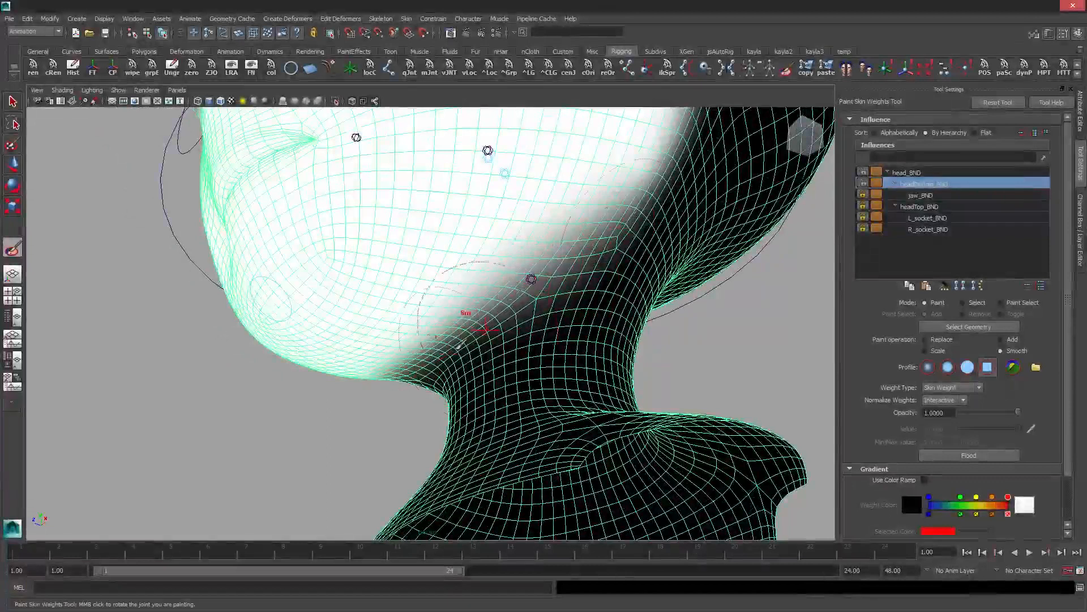
{"action": "left_click_drag", "start_coordinate": [575, 225], "coordinate": [432, 345], "text": "alt"}
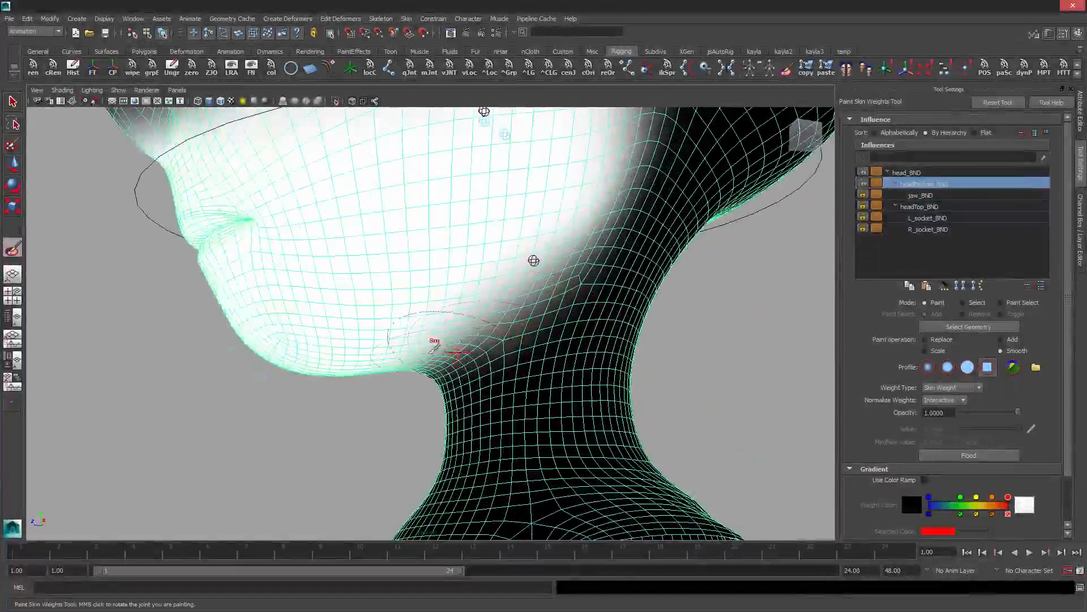
{"action": "left_click_drag", "start_coordinate": [532, 294], "coordinate": [435, 379], "text": "alt"}
{"action": "scroll", "coordinate": [444, 290], "scroll_direction": "down", "scroll_amount": 3}
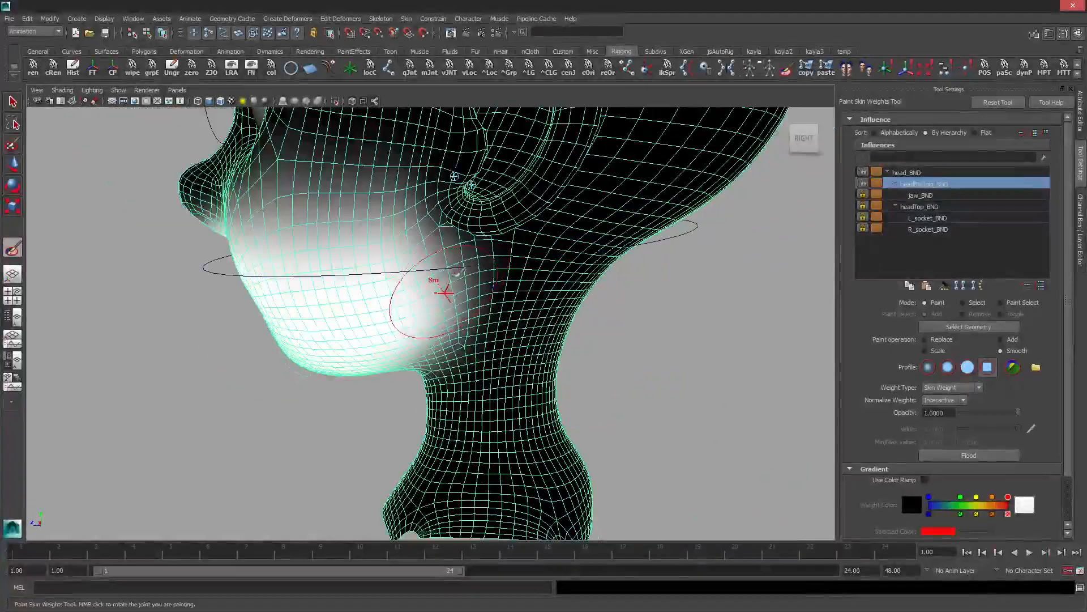
{"action": "left_click_drag", "start_coordinate": [381, 224], "coordinate": [643, 237], "text": "alt"}
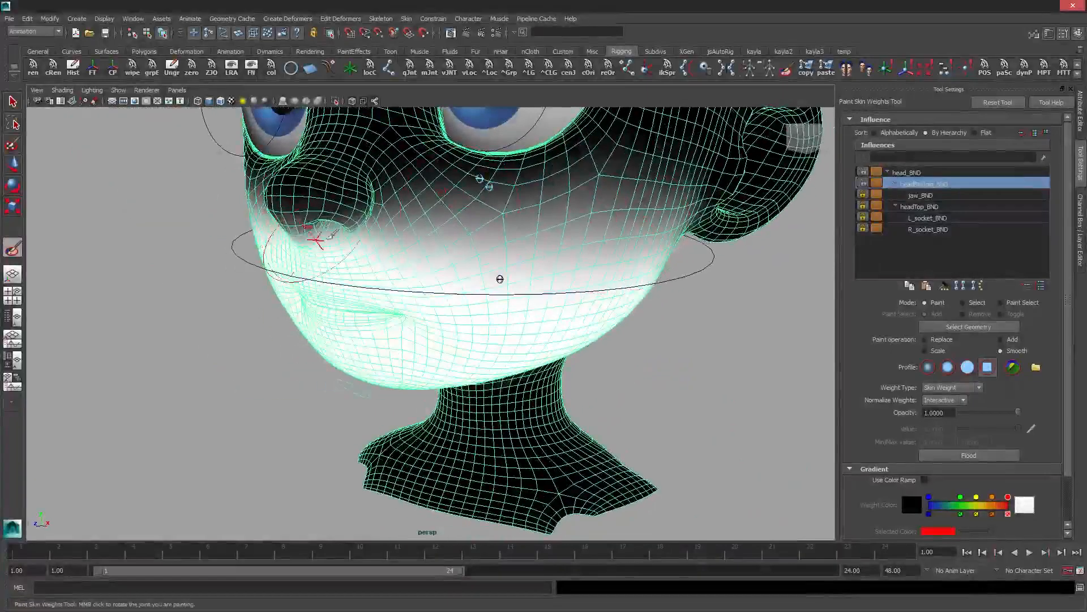
{"action": "left_click_drag", "start_coordinate": [314, 242], "coordinate": [441, 199], "text": "alt"}
{"action": "middle_click_drag", "start_coordinate": [467, 167], "coordinate": [448, 209], "text": "alt"}
{"action": "key", "text": "ctrl+z"}
Compare the head_BND weights, and set the headBottom_BND brush to Replace with a soft profile, value 0 and opacity about 0.097
{"action": "left_click", "coordinate": [925, 340]}
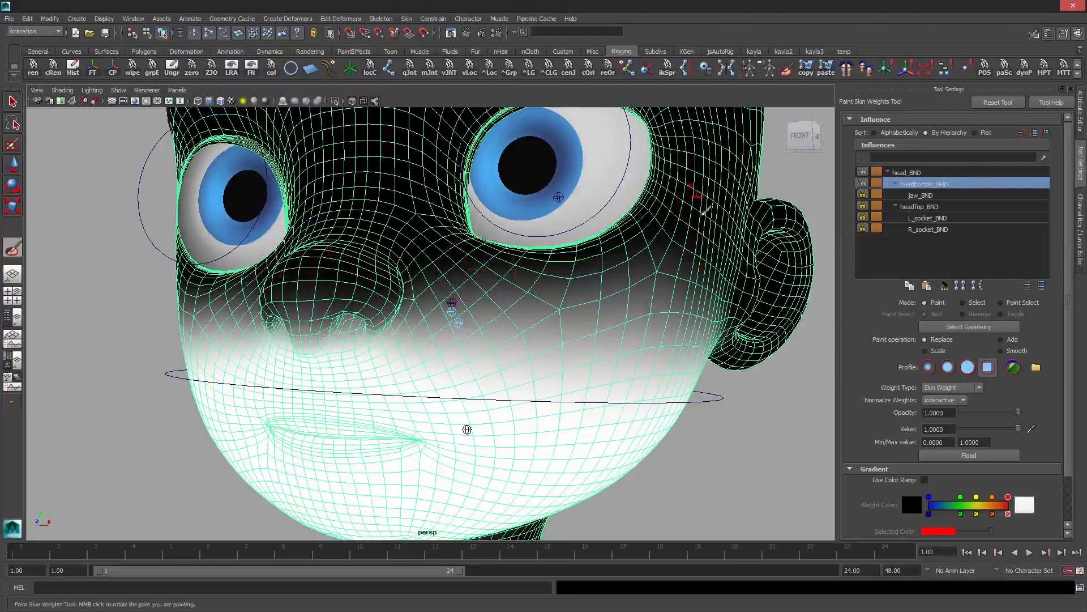
{"action": "left_click", "coordinate": [907, 173]}
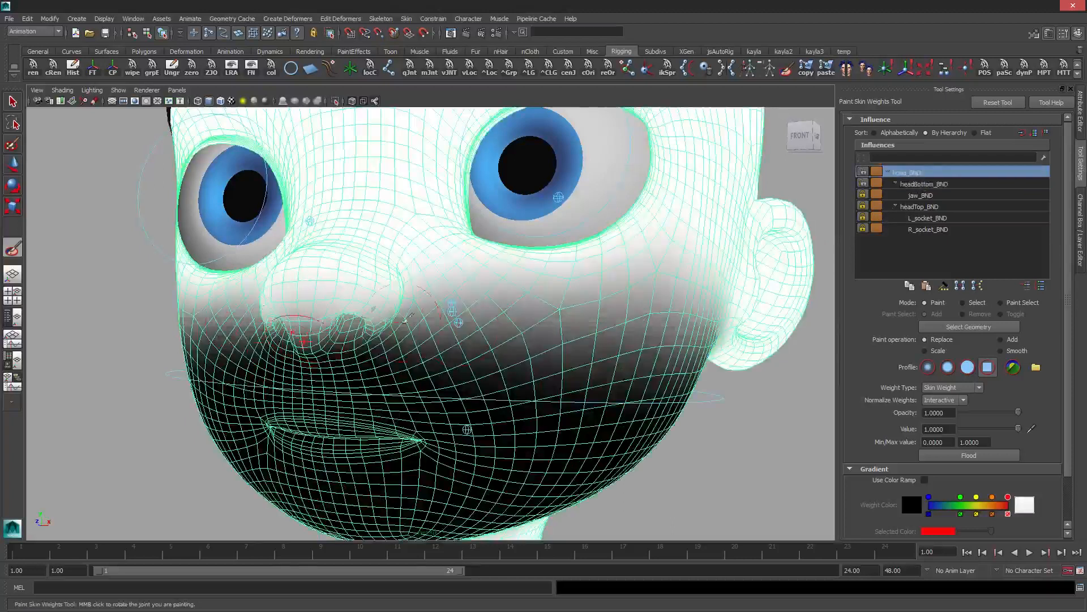
{"action": "left_click", "coordinate": [927, 184]}
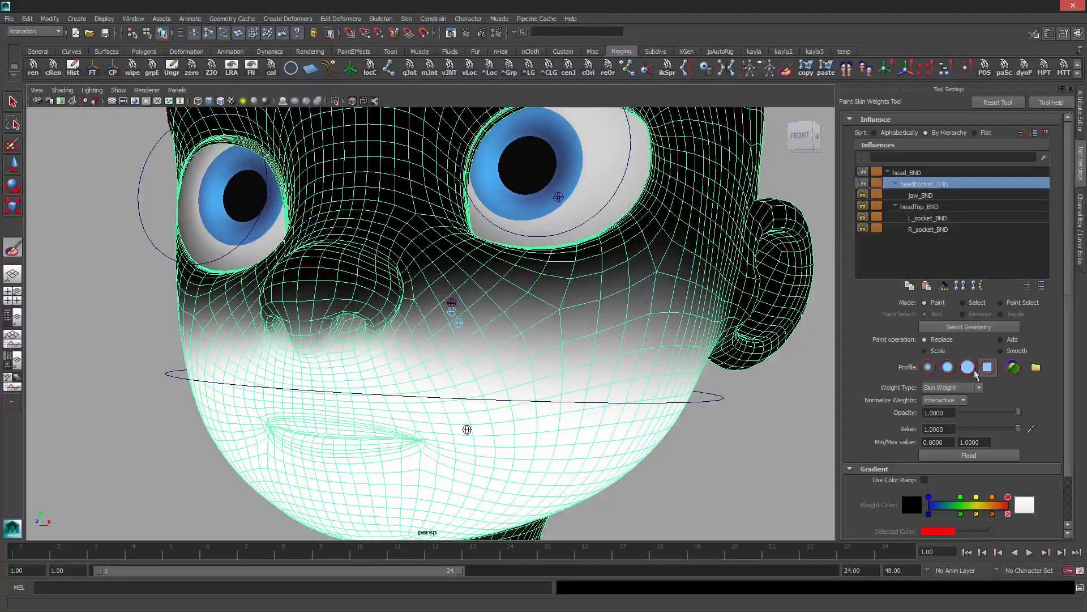
{"action": "left_click", "coordinate": [927, 368]}
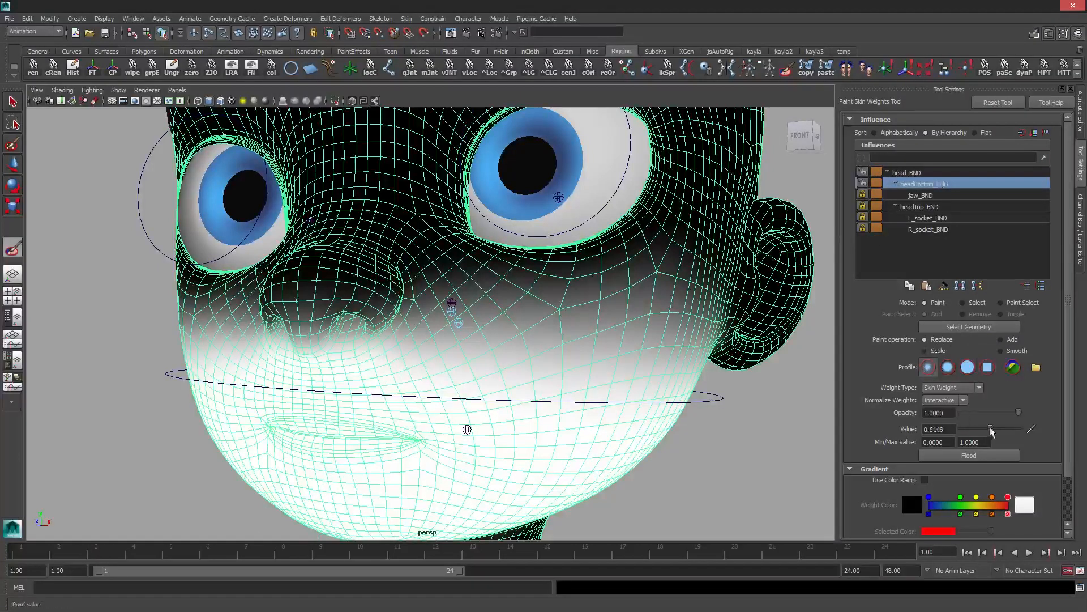
{"action": "left_click_drag", "start_coordinate": [963, 428], "coordinate": [951, 420]}
{"action": "left_click", "coordinate": [966, 412]}
Paint the headBottom_BND weights down gradually around the nose, nostrils and inner cheeks
{"action": "scroll", "coordinate": [471, 321], "scroll_direction": "up", "scroll_amount": 2}
{"action": "left_click_drag", "start_coordinate": [472, 321], "coordinate": [512, 330], "text": "alt"}
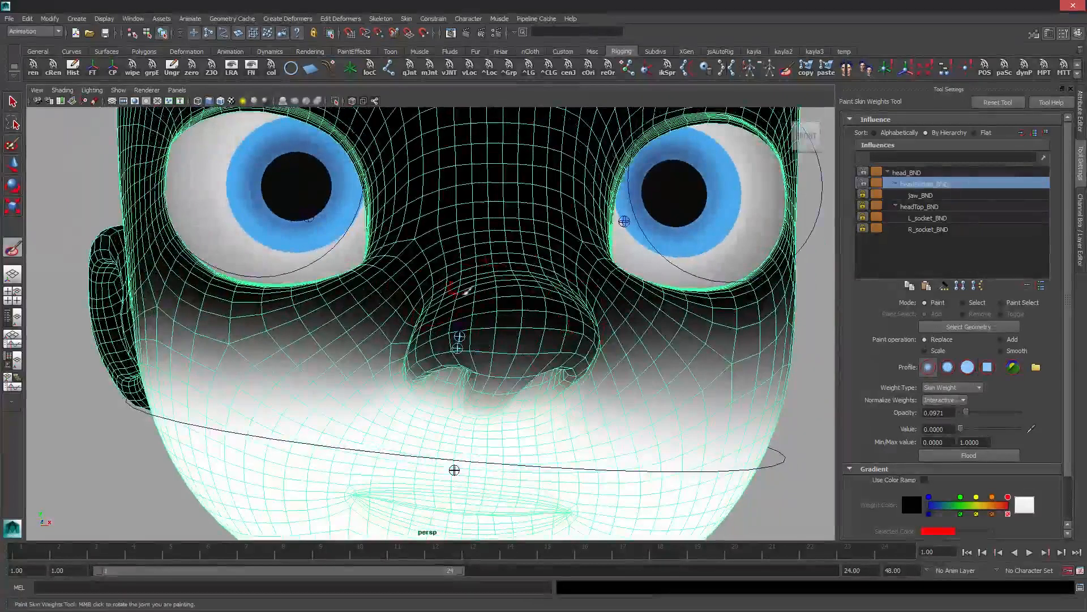
{"action": "left_click_drag", "start_coordinate": [464, 323], "coordinate": [338, 236], "text": "alt"}
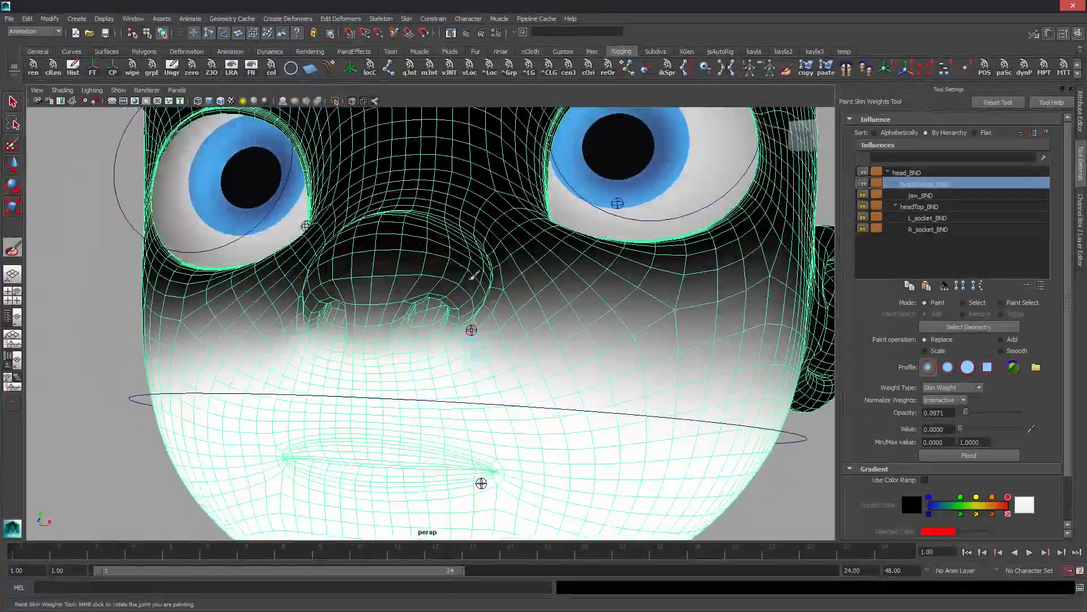
{"action": "left_click_drag", "start_coordinate": [457, 284], "coordinate": [470, 287], "text": "alt"}
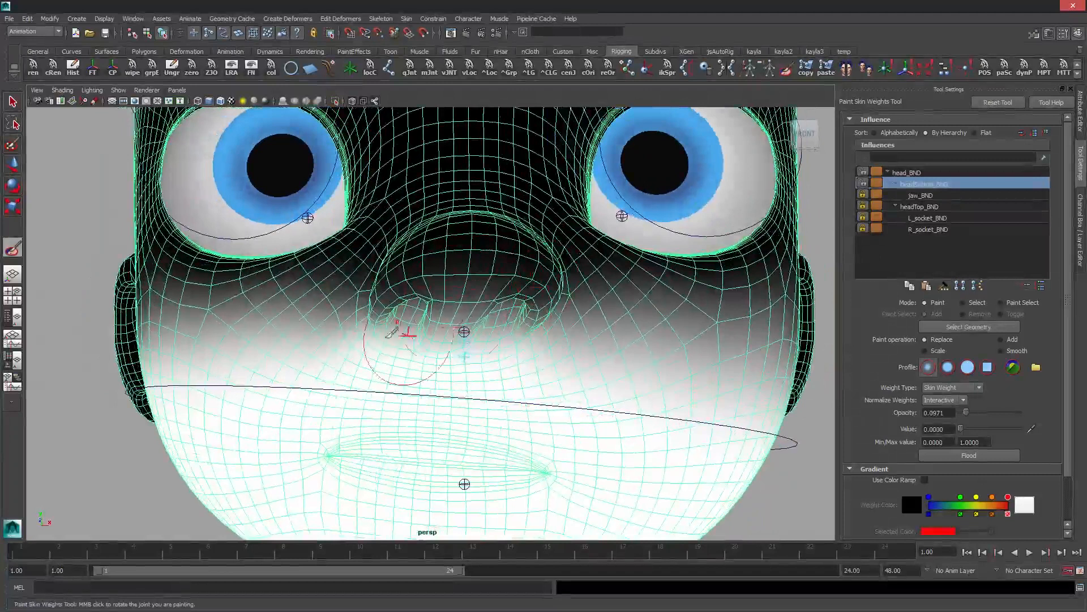
{"action": "mouse_move", "coordinate": [386, 337]}
{"action": "left_mouse_down"}
{"action": "mouse_move", "coordinate": [595, 328]}
{"action": "mouse_move", "coordinate": [356, 340]}
{"action": "mouse_move", "coordinate": [422, 297]}
{"action": "left_mouse_up"}
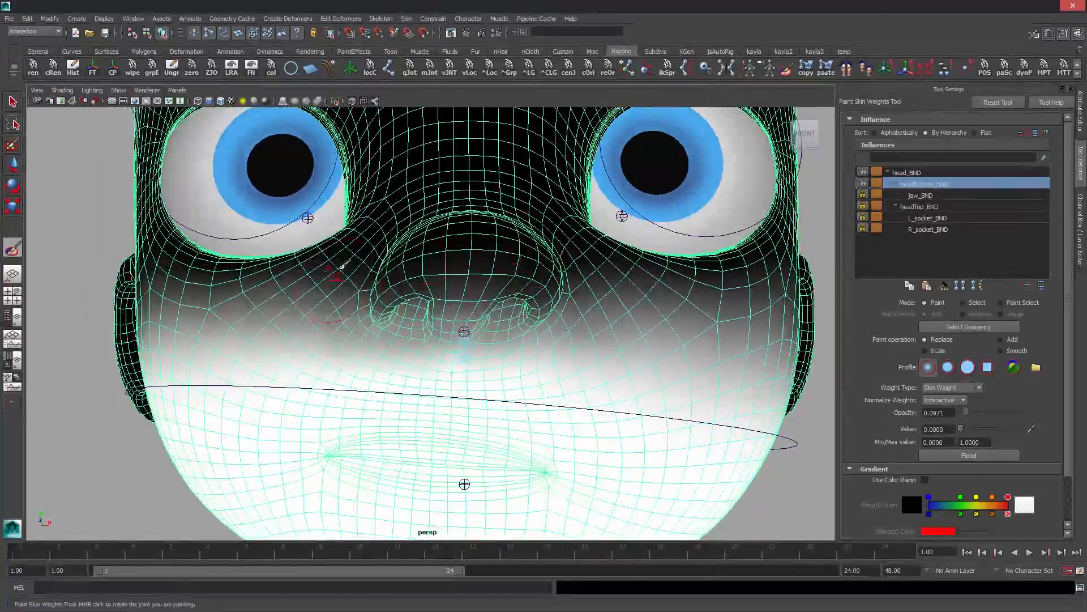
{"action": "left_click_drag", "start_coordinate": [342, 265], "coordinate": [521, 267], "text": "alt"}
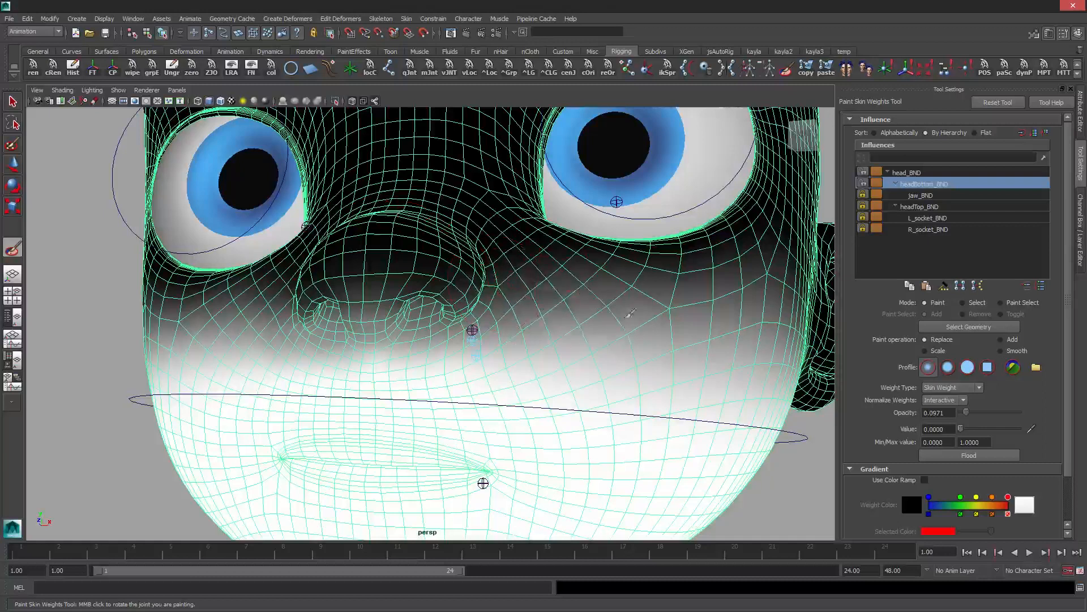
Test the face deformation with the lower head control, undo the test and check the control's channel values
{"action": "scroll", "coordinate": [527, 327], "scroll_direction": "down", "scroll_amount": 3}
{"action": "key", "text": "q"}
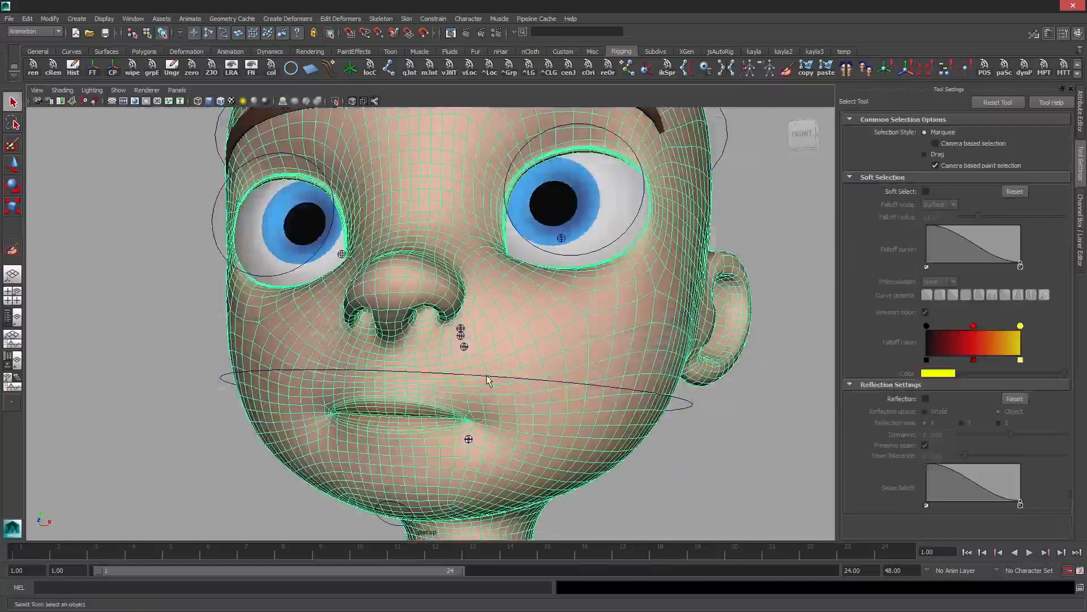
{"action": "key", "text": "ctrl+z"}
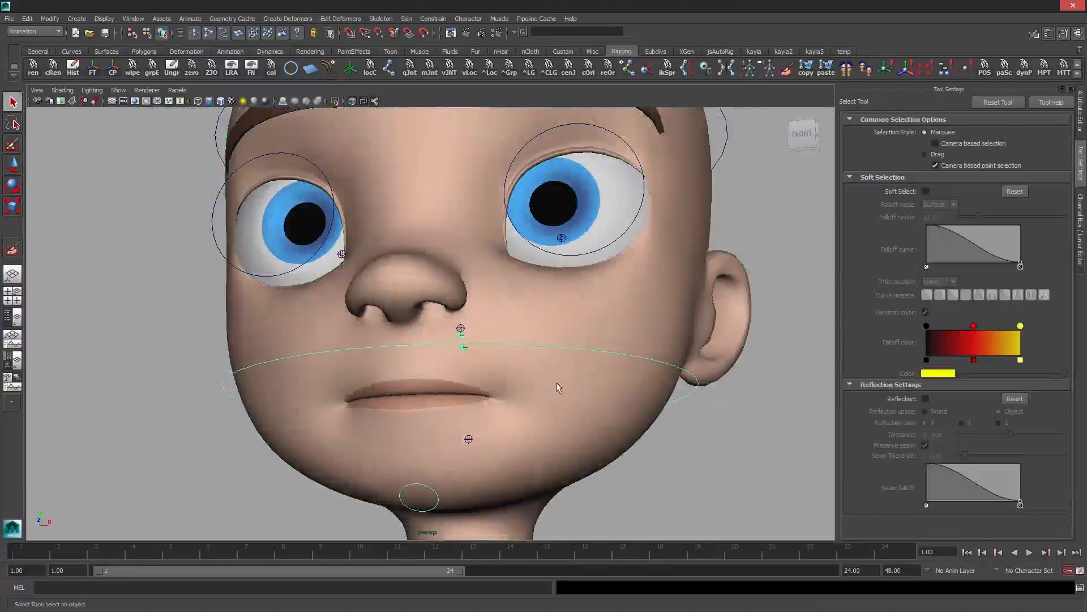
{"action": "left_click", "coordinate": [1079, 216]}
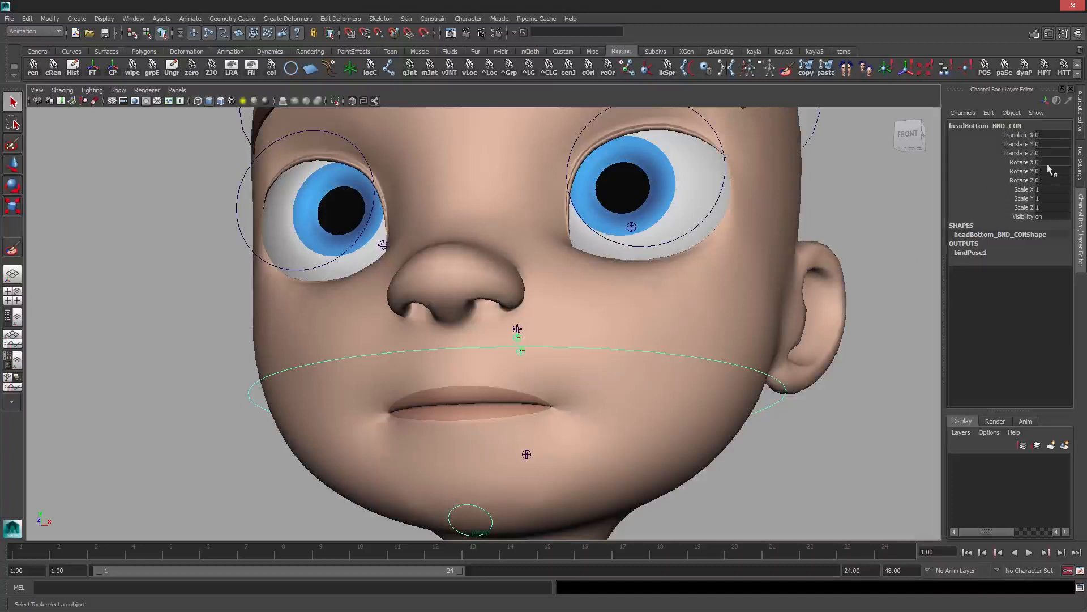
{"action": "left_click_drag", "start_coordinate": [776, 315], "coordinate": [750, 301], "text": "alt"}
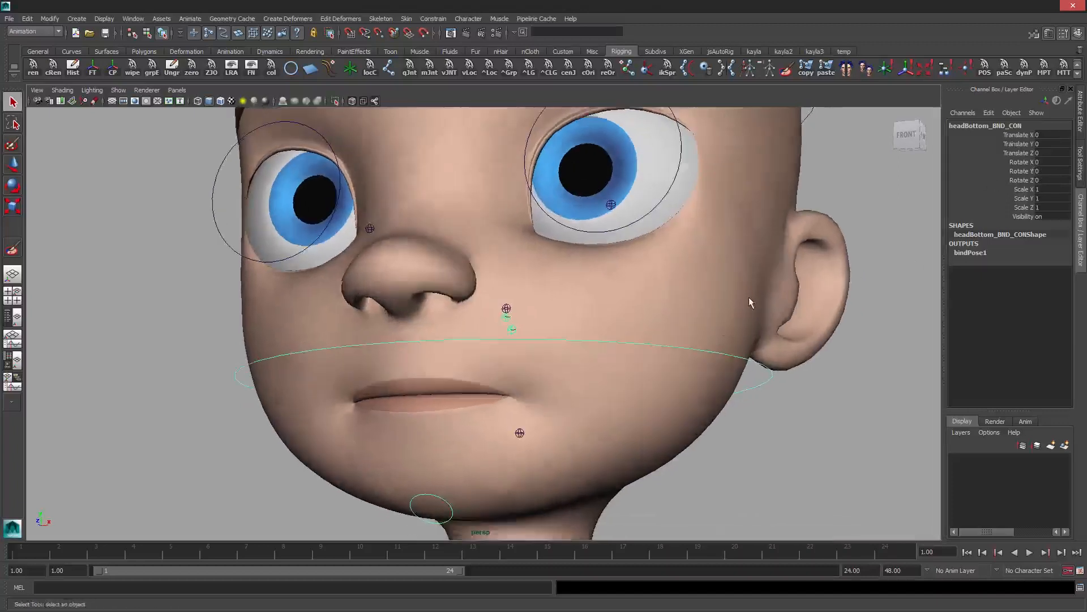
{"action": "left_click", "coordinate": [771, 418]}
Flood-smooth the head mesh's headBottom_BND weights at opacity 1
{"action": "left_click", "coordinate": [635, 320]}
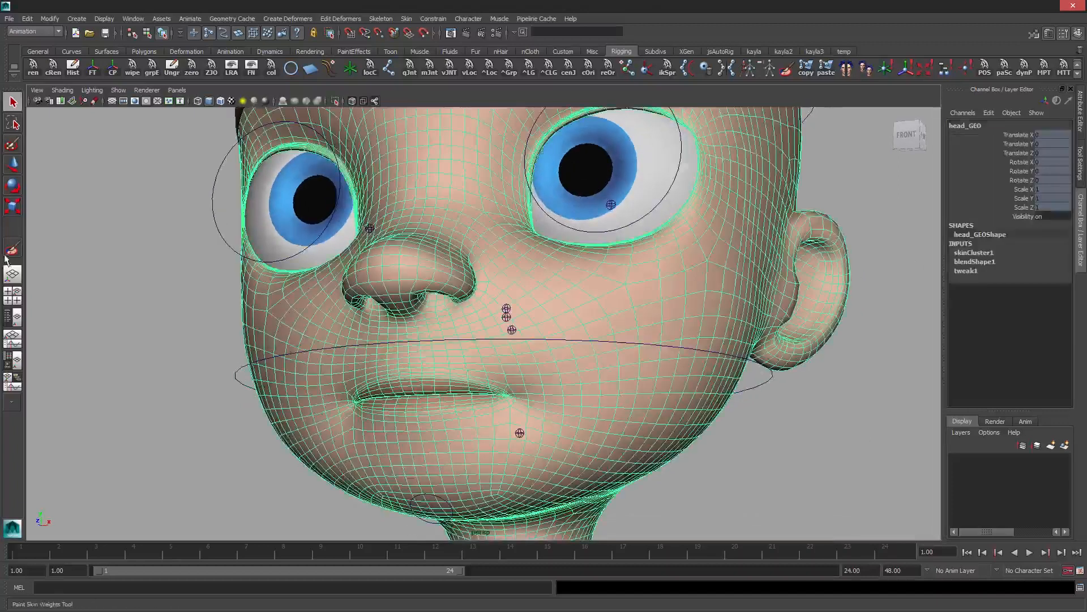
{"action": "double_click", "coordinate": [12, 247]}
{"action": "left_click", "coordinate": [1001, 350]}
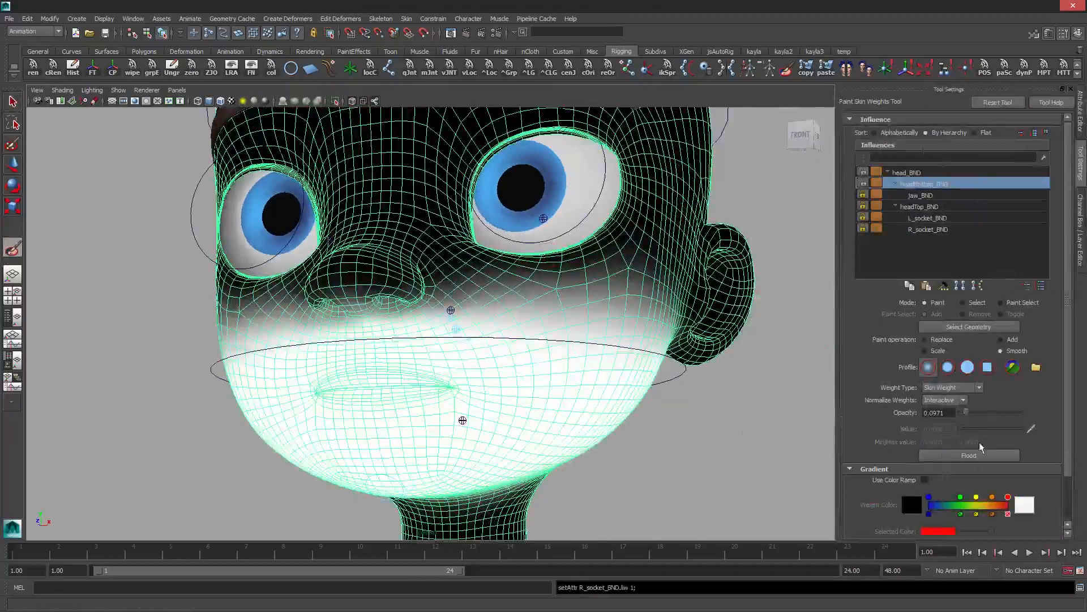
{"action": "left_click_drag", "start_coordinate": [966, 412], "coordinate": [1020, 412]}
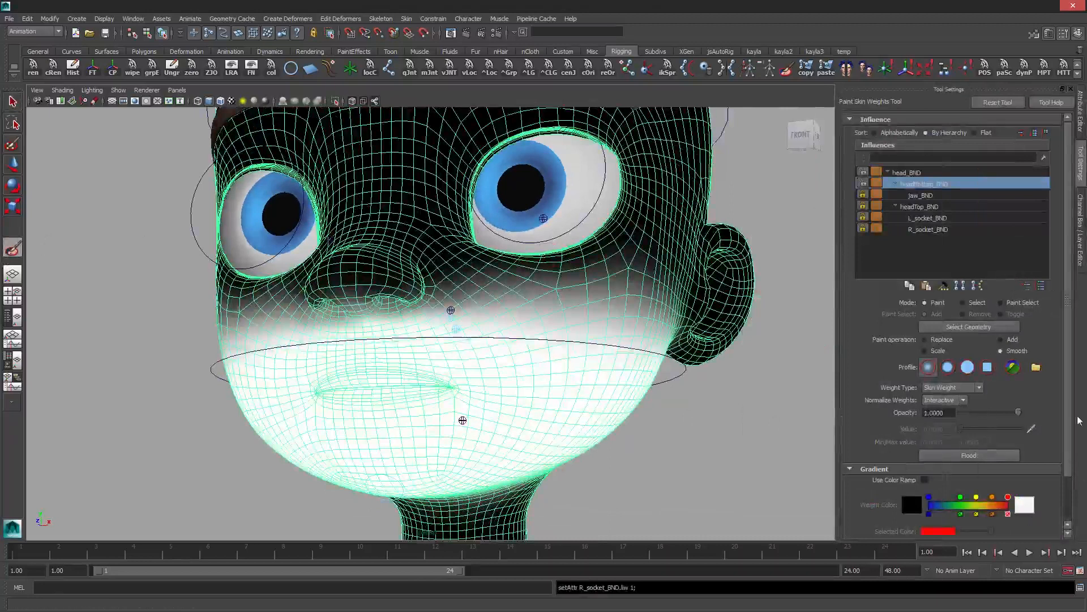
{"action": "left_click", "coordinate": [955, 454]}
{"action": "key", "text": "q"}
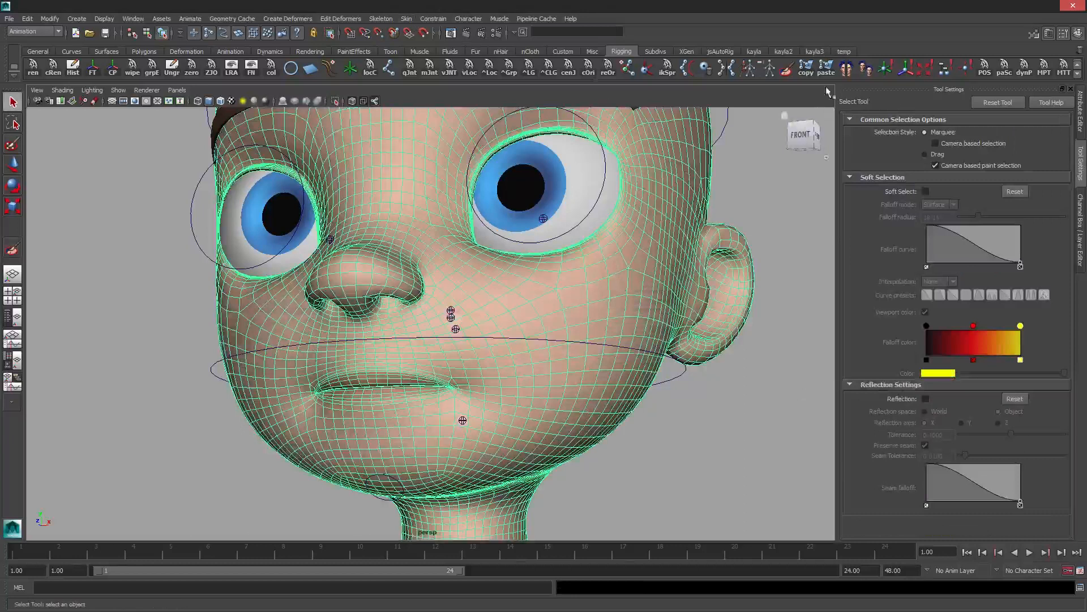
Mirror the head mesh's skin weights across YZ from positive to negative X, using closest point on surface
{"action": "left_click", "coordinate": [408, 19]}
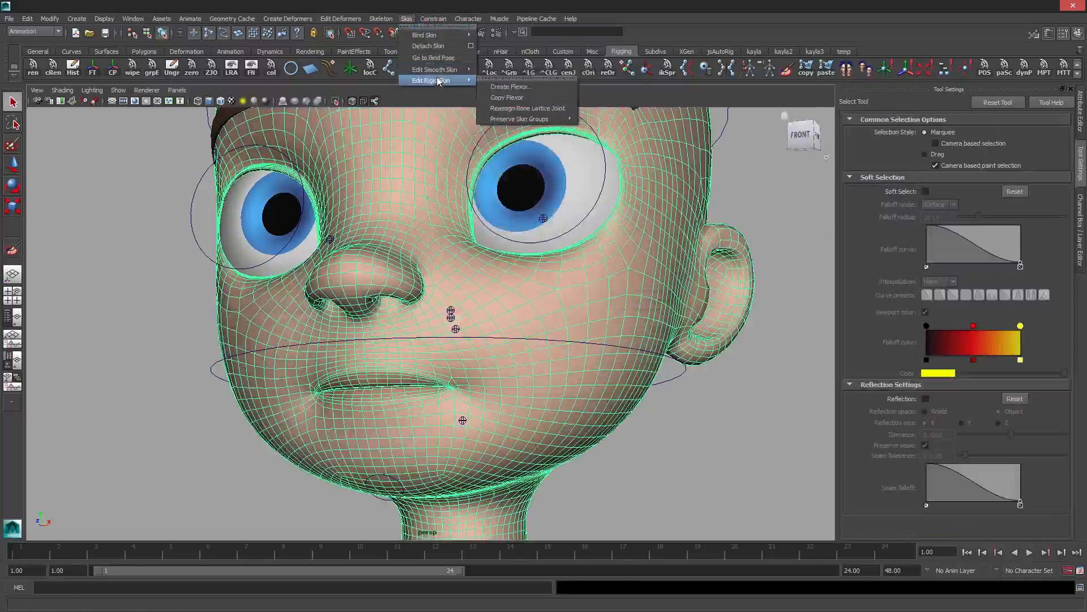
{"action": "mouse_move", "coordinate": [435, 70]}
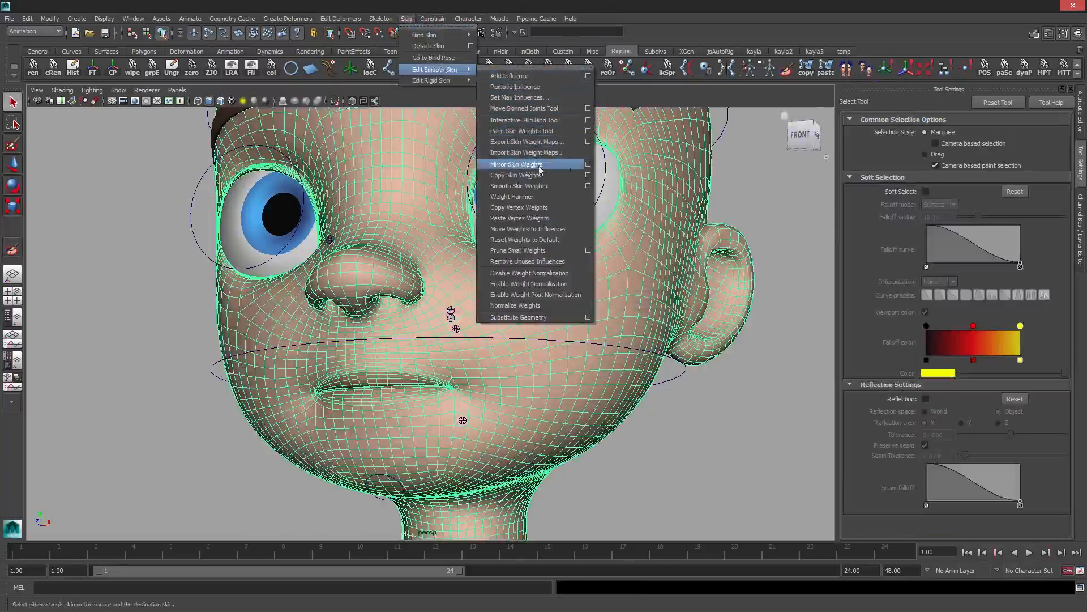
{"action": "left_click", "coordinate": [840, 22]}
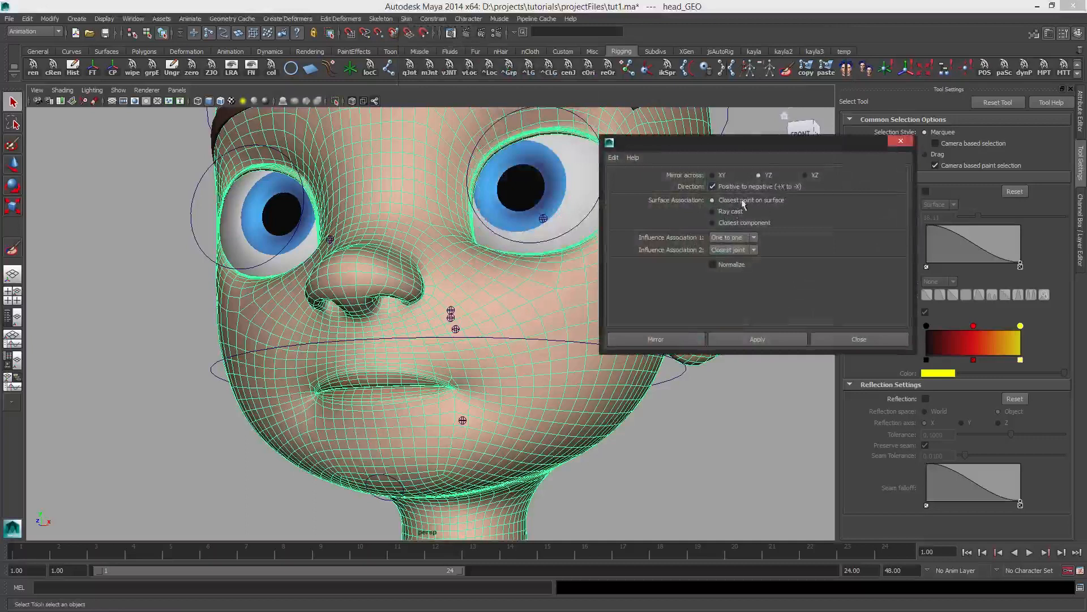
{"action": "left_click", "coordinate": [680, 340]}
Rotate the lower head control so the mouth area tilts and the nose deformation can be judged
{"action": "left_click", "coordinate": [458, 338]}
{"action": "key", "text": "e"}
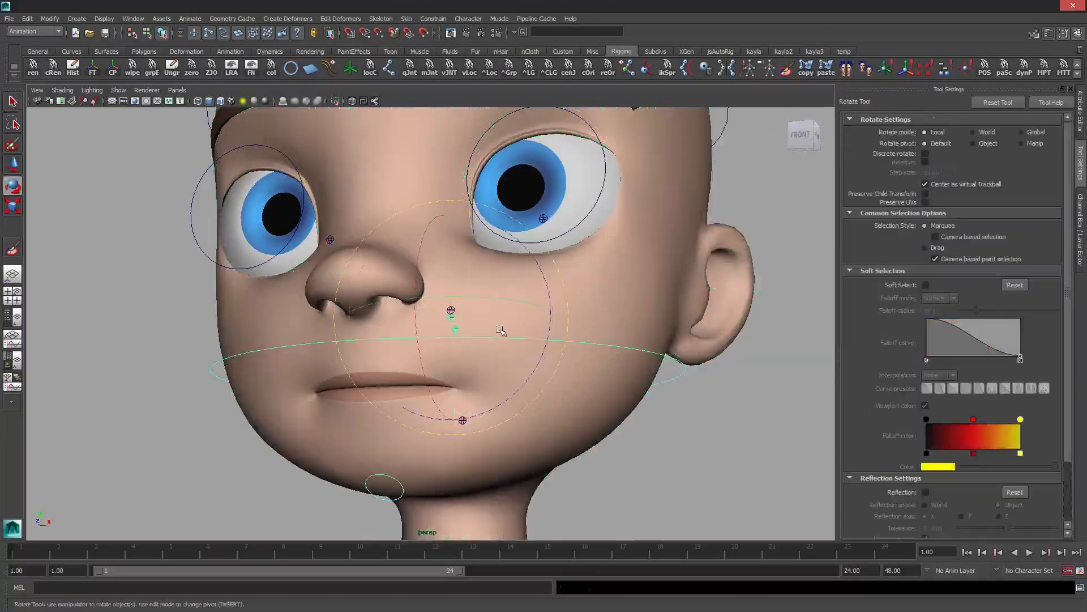
{"action": "mouse_move", "coordinate": [499, 329]}
{"action": "left_mouse_down"}
{"action": "mouse_move", "coordinate": [497, 356]}
{"action": "mouse_move", "coordinate": [483, 358]}
{"action": "mouse_move", "coordinate": [496, 344]}
{"action": "left_mouse_up"}
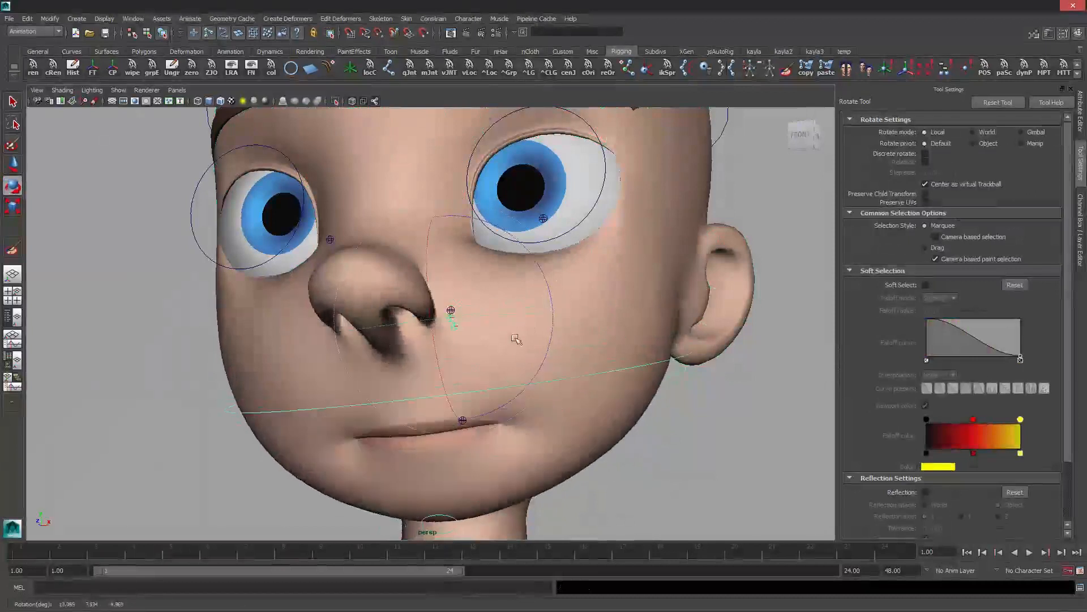
Paint the head mesh's headBottom_BND weights down around the nose using Replace at value 0 and opacity 0.2233
{"action": "key", "text": "q"}
{"action": "left_click", "coordinate": [406, 245]}
{"action": "left_click", "coordinate": [12, 246]}
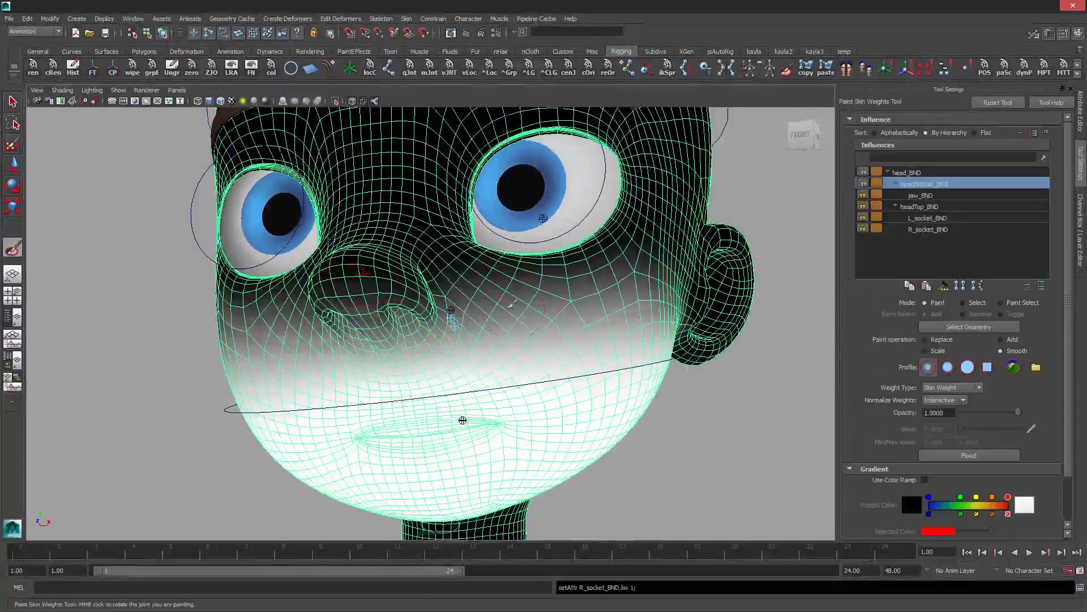
{"action": "middle_click_drag", "start_coordinate": [513, 304], "coordinate": [564, 287], "text": "alt"}
{"action": "left_click", "coordinate": [940, 340]}
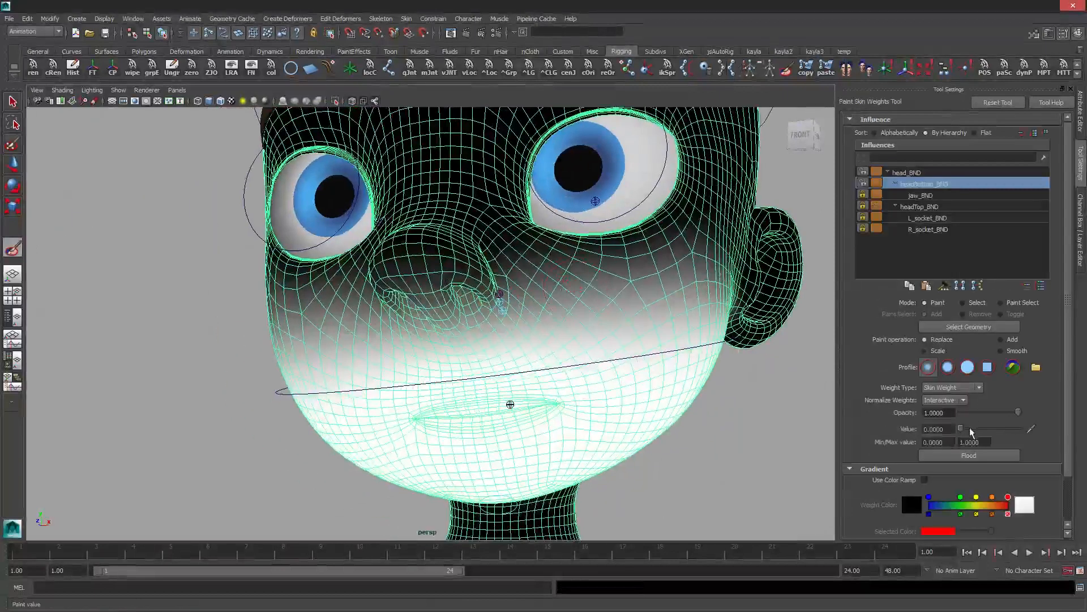
{"action": "left_click", "coordinate": [973, 412]}
{"action": "scroll", "coordinate": [512, 405], "scroll_direction": "up", "scroll_amount": 2}
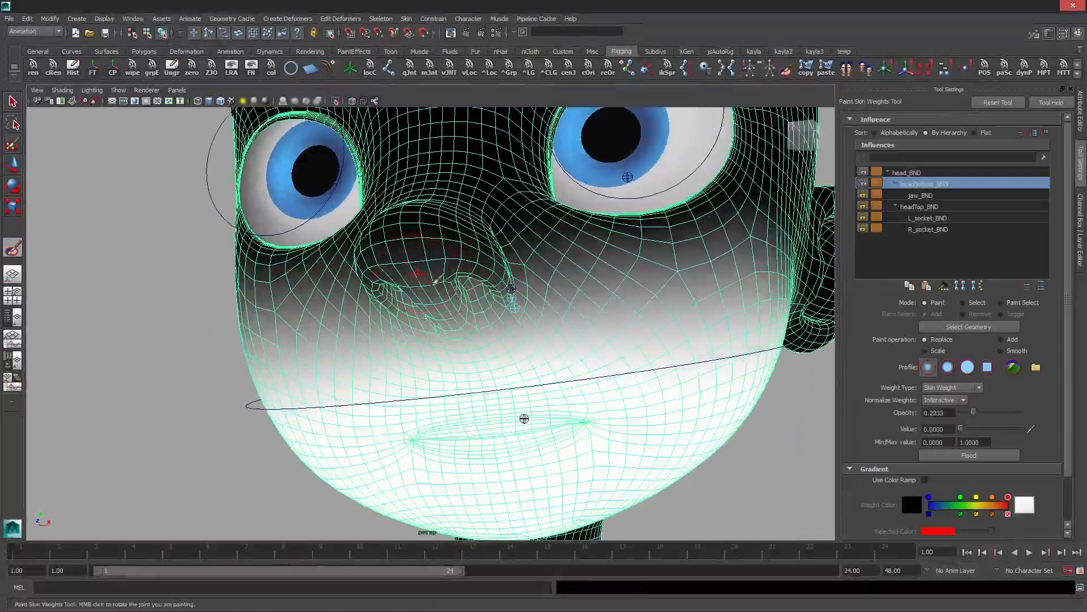
{"action": "mouse_move", "coordinate": [426, 291]}
{"action": "left_mouse_down", "text": "alt"}
{"action": "mouse_move", "coordinate": [425, 277]}
{"action": "mouse_move", "coordinate": [521, 255]}
{"action": "left_mouse_up", "text": "alt"}
{"action": "key", "text": "b"}
{"action": "mouse_move", "coordinate": [453, 255]}
{"action": "left_mouse_down", "text": "alt"}
{"action": "mouse_move", "coordinate": [485, 238]}
{"action": "mouse_move", "coordinate": [570, 248]}
{"action": "left_mouse_up", "text": "alt"}
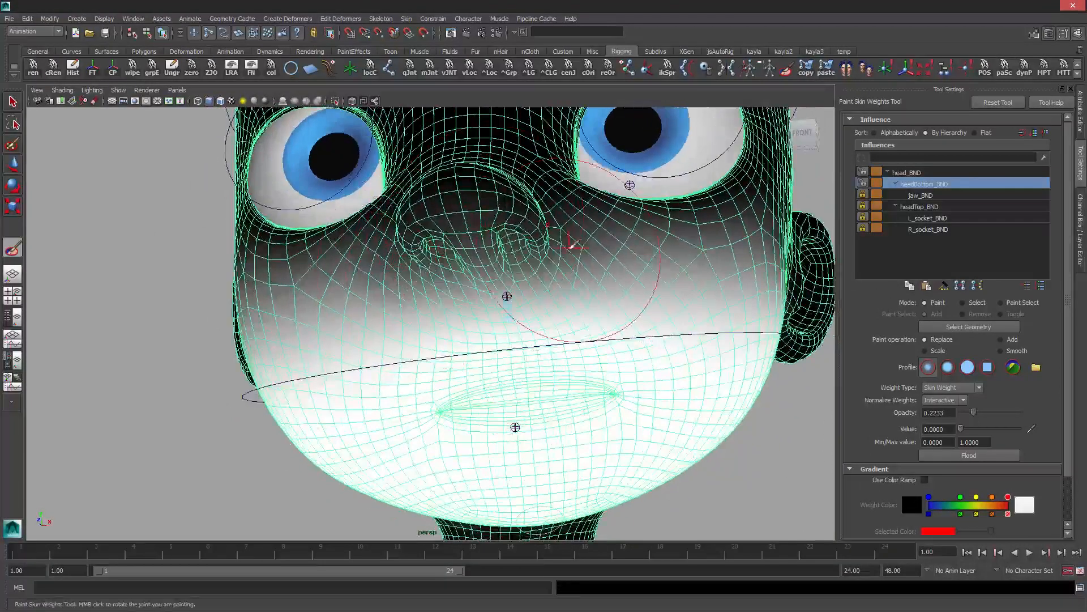
{"action": "mouse_move", "coordinate": [456, 278]}
{"action": "left_mouse_down"}
{"action": "mouse_move", "coordinate": [605, 264]}
{"action": "mouse_move", "coordinate": [572, 252]}
{"action": "left_mouse_up"}
{"action": "left_click_drag", "start_coordinate": [552, 243], "coordinate": [504, 261], "text": "alt"}
{"action": "mouse_move", "coordinate": [441, 298]}
{"action": "left_mouse_down"}
{"action": "mouse_move", "coordinate": [504, 297]}
{"action": "mouse_move", "coordinate": [528, 274]}
{"action": "left_mouse_up"}
{"action": "left_click_drag", "start_coordinate": [403, 198], "coordinate": [442, 198], "text": "alt"}
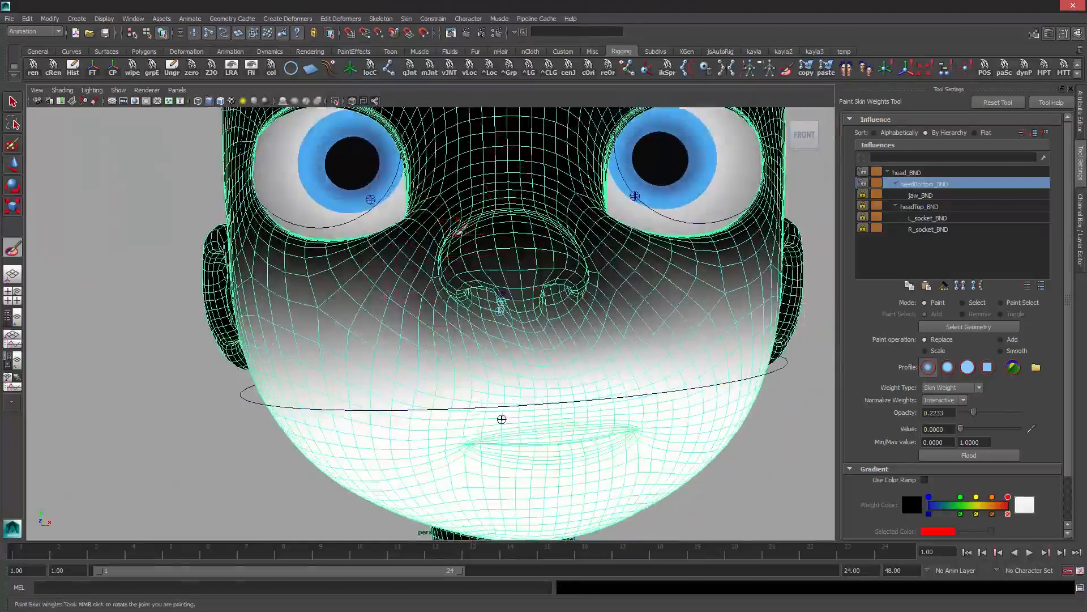
Flood the headBottom_BND weights with Smooth at opacity 1 to blend the painted nose area
{"action": "left_click", "coordinate": [1018, 351]}
{"action": "left_click_drag", "start_coordinate": [973, 412], "coordinate": [1019, 412]}
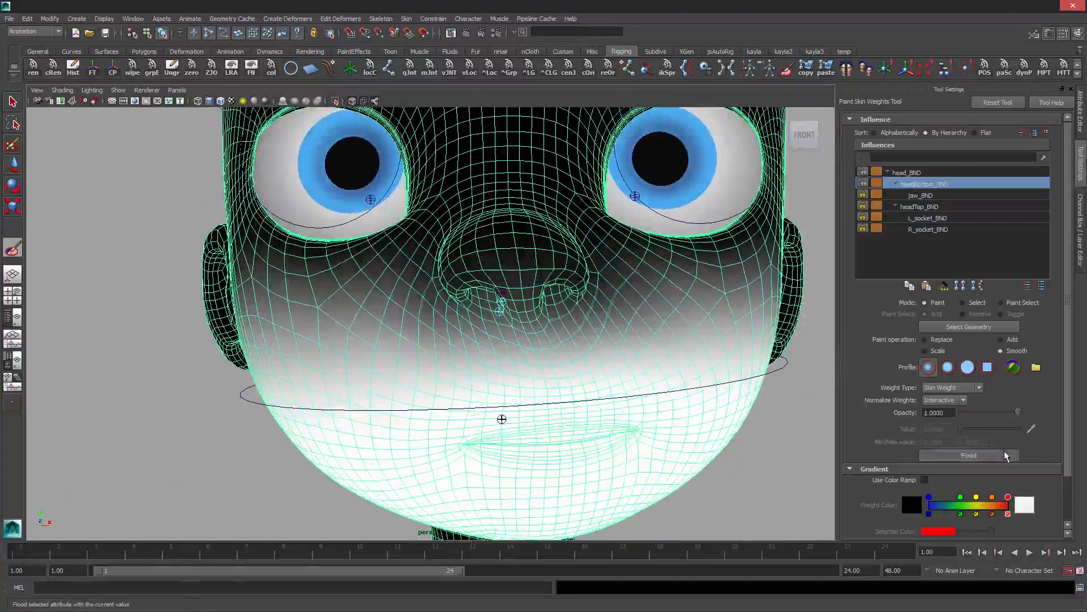
{"action": "mouse_move", "coordinate": [764, 360]}
{"action": "left_mouse_down", "text": "alt"}
{"action": "mouse_move", "coordinate": [688, 341]}
{"action": "mouse_move", "coordinate": [606, 294]}
{"action": "left_mouse_up", "text": "alt"}
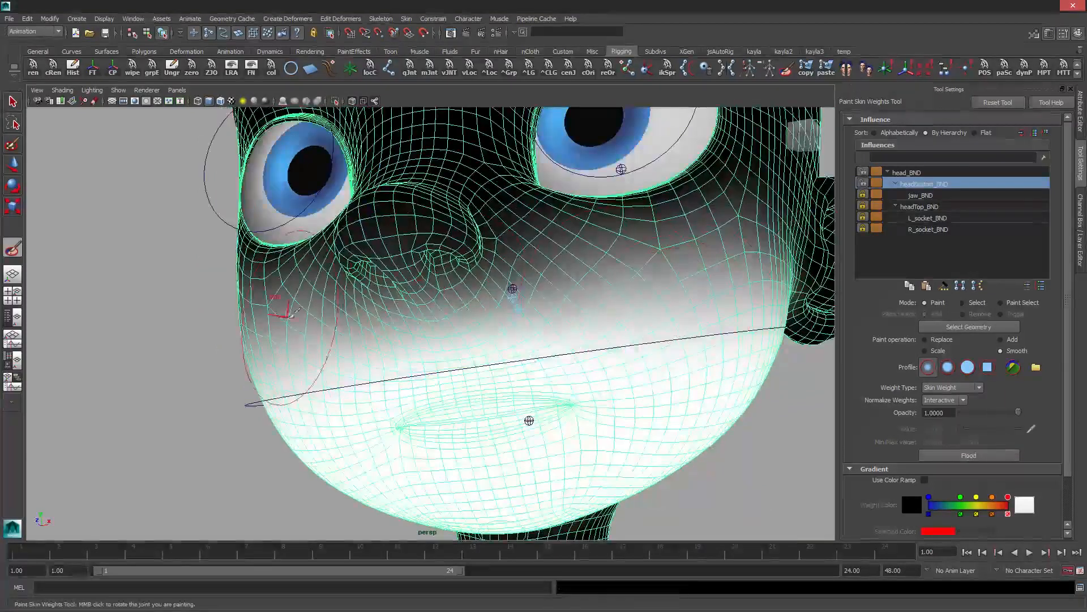
Rotate the lower head control to check how the nose deforms, and undo the test rotation
{"action": "key", "text": "q"}
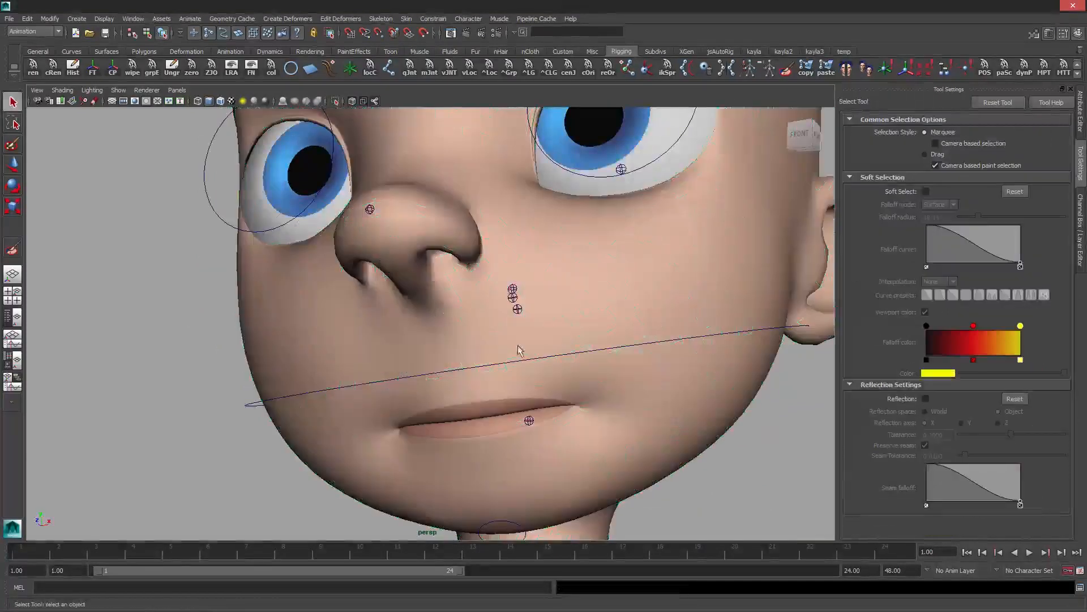
{"action": "left_click", "coordinate": [537, 359]}
{"action": "middle_click_drag", "start_coordinate": [525, 357], "coordinate": [493, 308]}
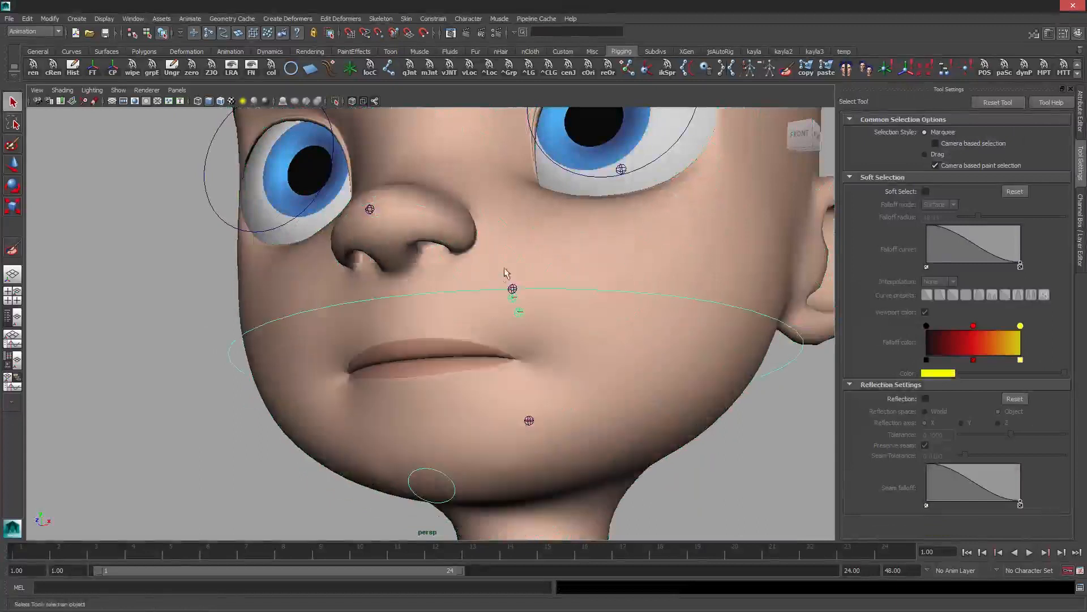
{"action": "key", "text": "e"}
{"action": "left_click_drag", "start_coordinate": [506, 283], "coordinate": [440, 337], "text": "alt"}
{"action": "key", "text": "z"}
Paint the headBottom_BND weights below the nose with Replace at value 0 and opacity 0.0971, and smooth them at opacity 1
{"action": "key", "text": "q"}
{"action": "left_click", "coordinate": [471, 340]}
{"action": "scroll", "coordinate": [439, 312], "scroll_direction": "up", "scroll_amount": 2}
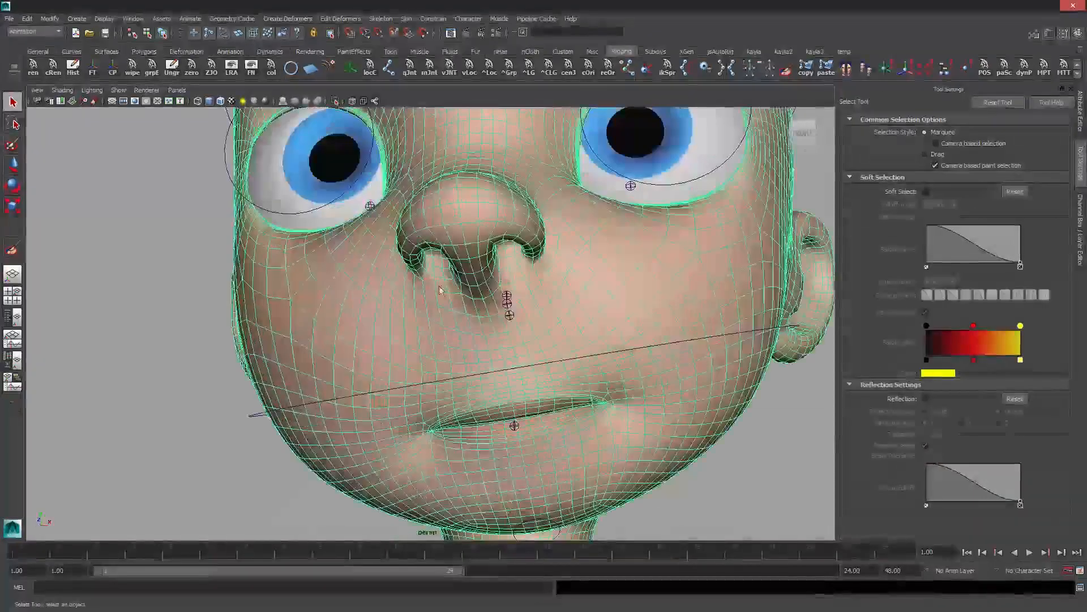
{"action": "left_click", "coordinate": [8, 246]}
{"action": "scroll", "coordinate": [483, 284], "scroll_direction": "up", "scroll_amount": 2}
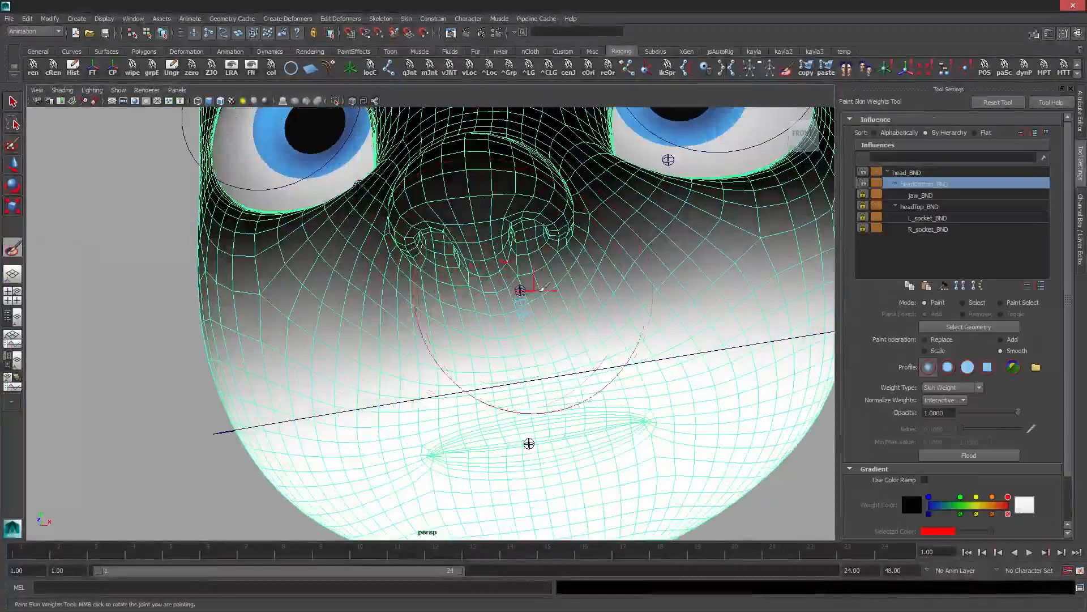
{"action": "left_click_drag", "start_coordinate": [543, 288], "coordinate": [527, 291]}
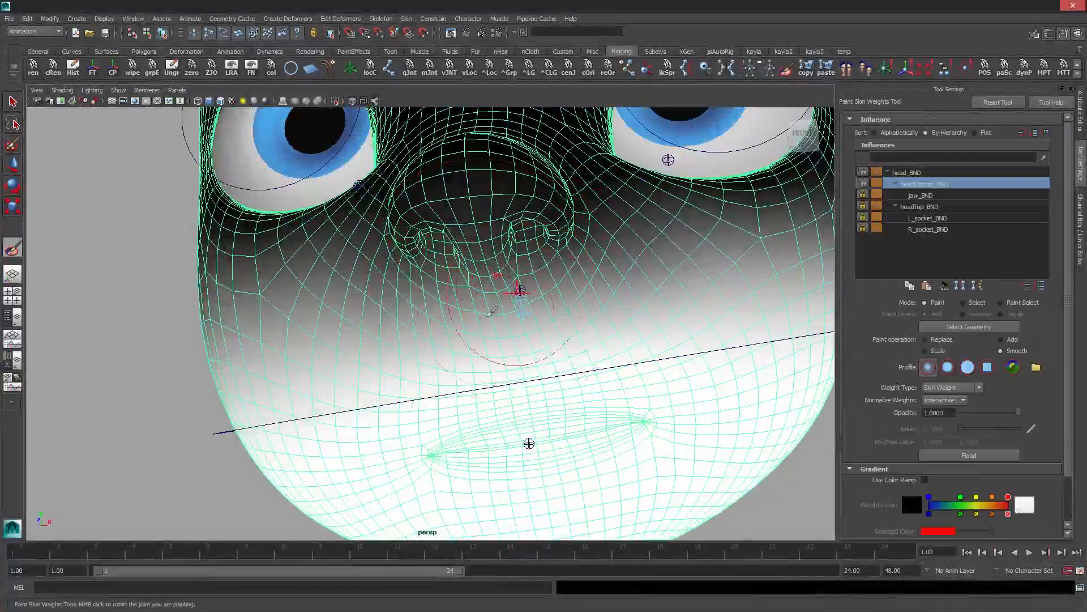
{"action": "left_click", "coordinate": [935, 341]}
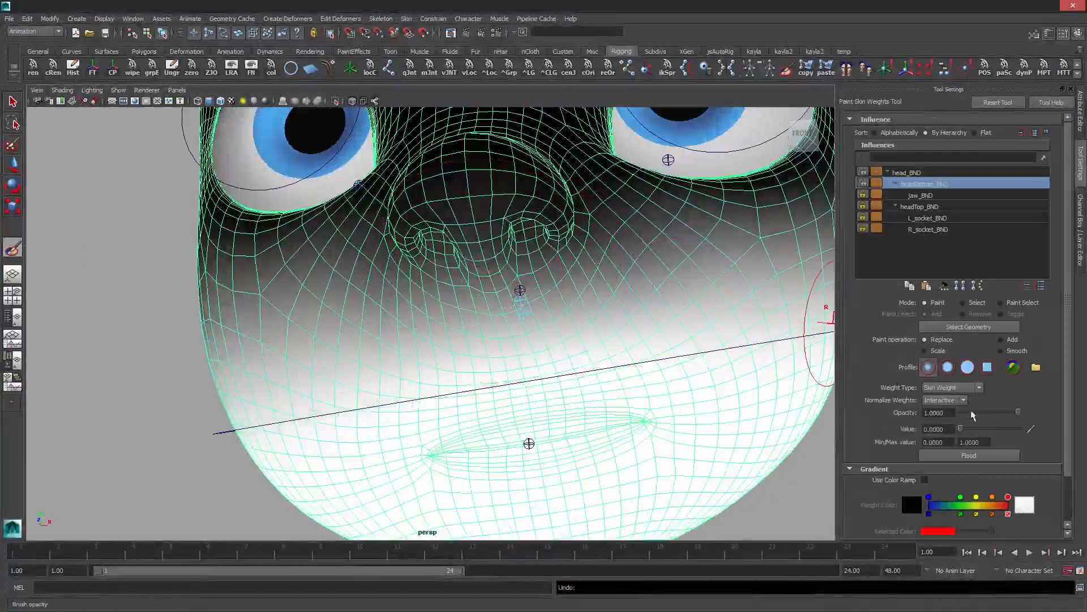
{"action": "left_click", "coordinate": [968, 413]}
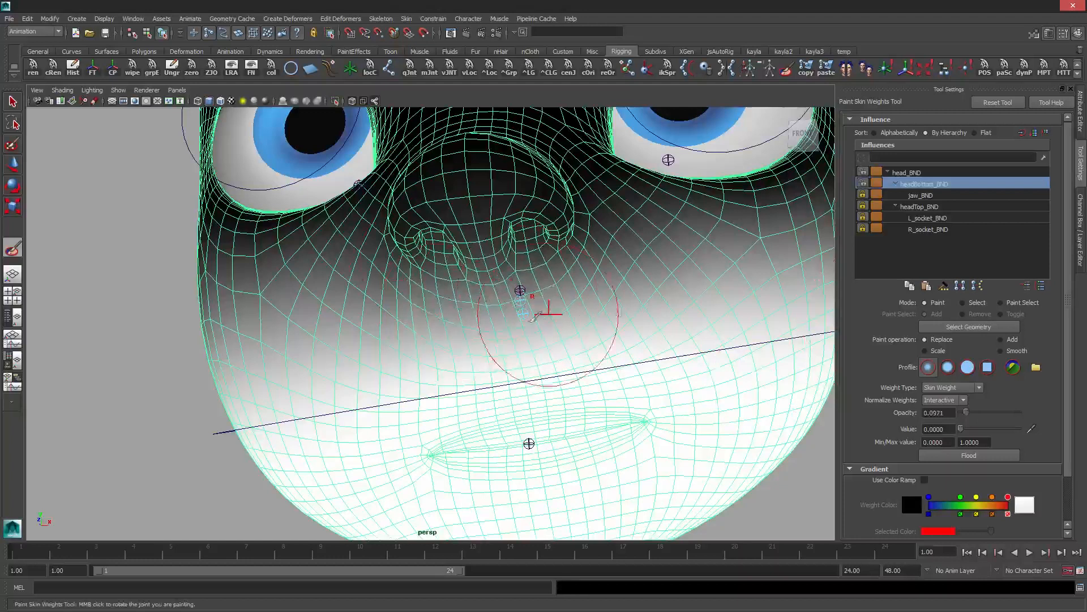
{"action": "mouse_move", "coordinate": [478, 297]}
{"action": "left_mouse_down"}
{"action": "mouse_move", "coordinate": [433, 293]}
{"action": "mouse_move", "coordinate": [519, 311]}
{"action": "mouse_move", "coordinate": [561, 284]}
{"action": "mouse_move", "coordinate": [564, 325]}
{"action": "left_mouse_up"}
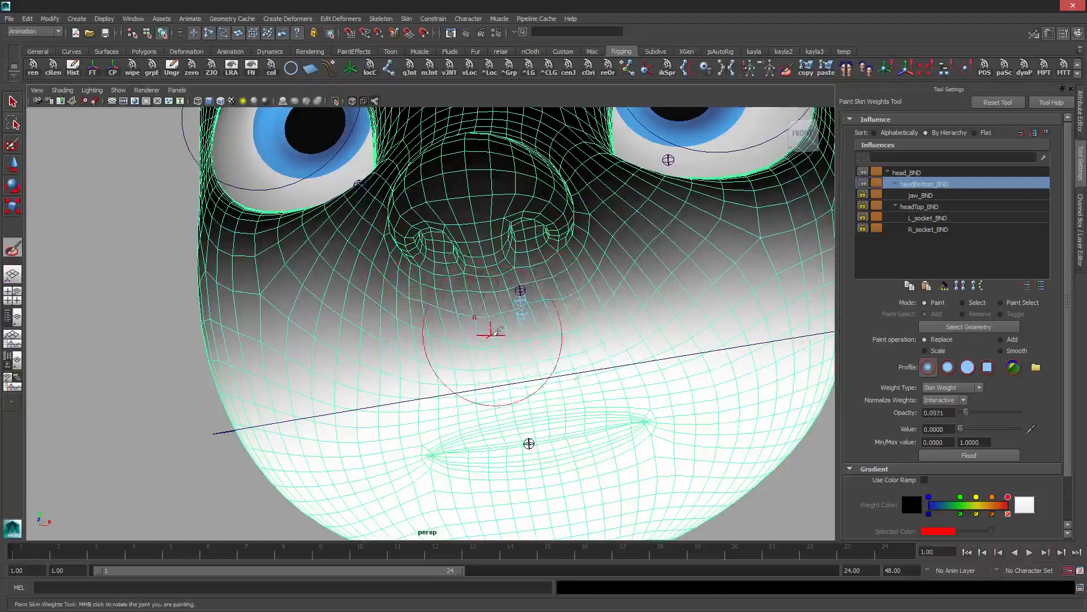
{"action": "left_click", "coordinate": [1015, 351]}
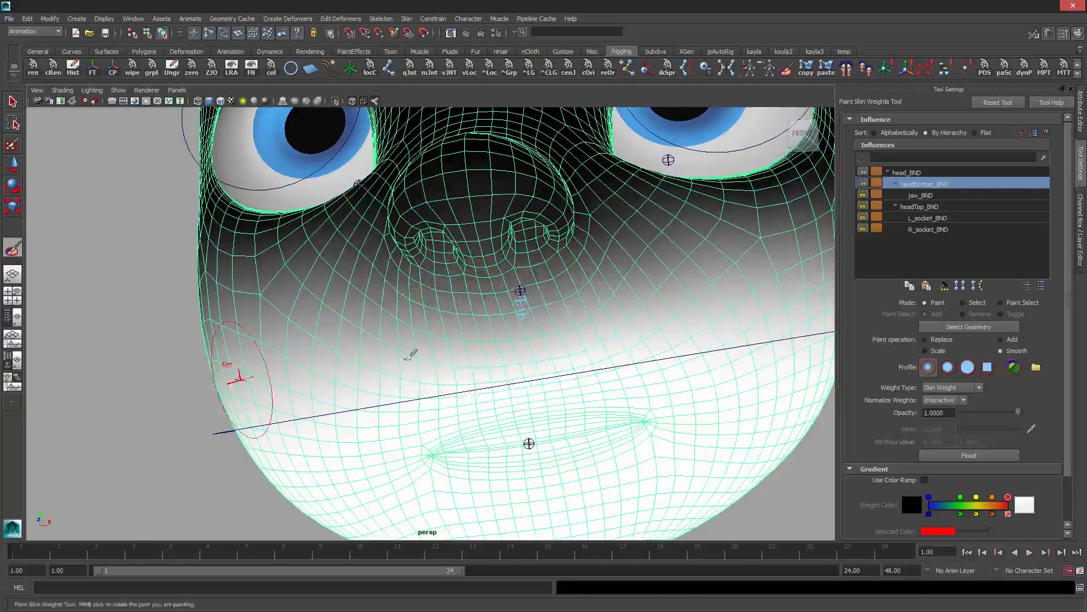
Reset the lower head control and test-rotate it to judge the mouth and cheek deformation, undoing the rotation
{"action": "key", "text": "q"}
{"action": "scroll", "coordinate": [579, 306], "scroll_direction": "down", "scroll_amount": 4}
{"action": "left_click", "coordinate": [589, 339]}
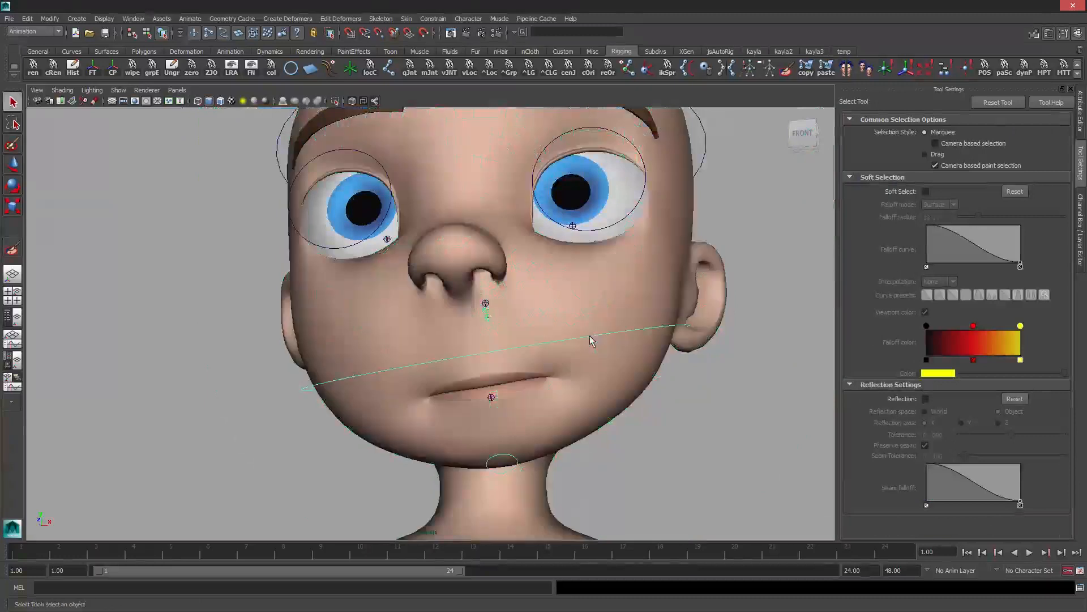
{"action": "key", "text": "ctrl+z"}
{"action": "left_click", "coordinate": [601, 258]}
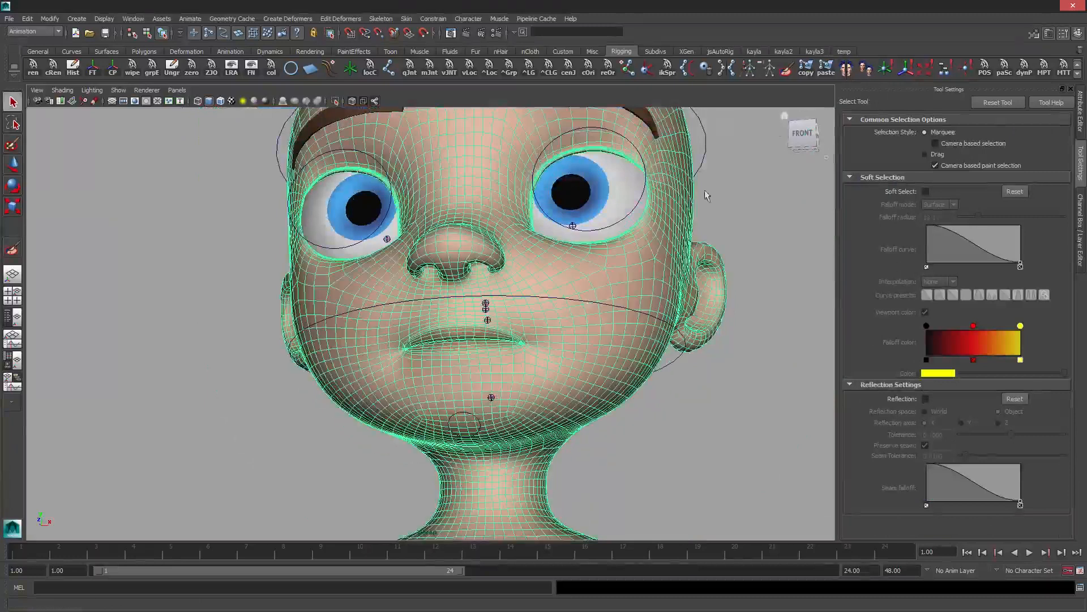
{"action": "left_click", "coordinate": [583, 304]}
{"action": "key", "text": "e"}
{"action": "left_click_drag", "start_coordinate": [530, 331], "coordinate": [548, 346]}
{"action": "left_click_drag", "start_coordinate": [511, 294], "coordinate": [477, 296], "text": "alt"}
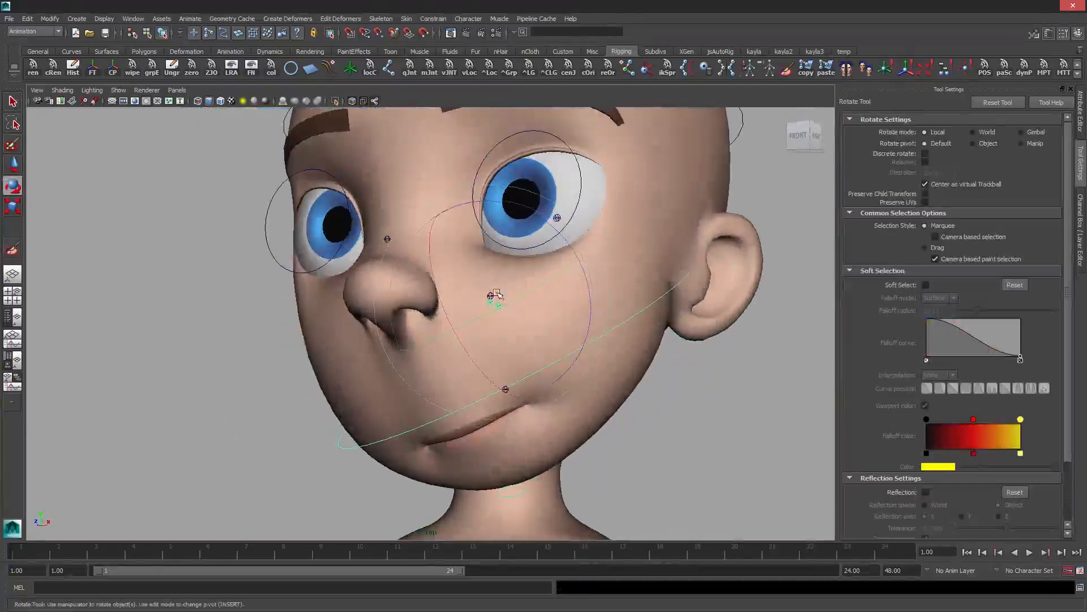
{"action": "key", "text": "ctrl+z"}
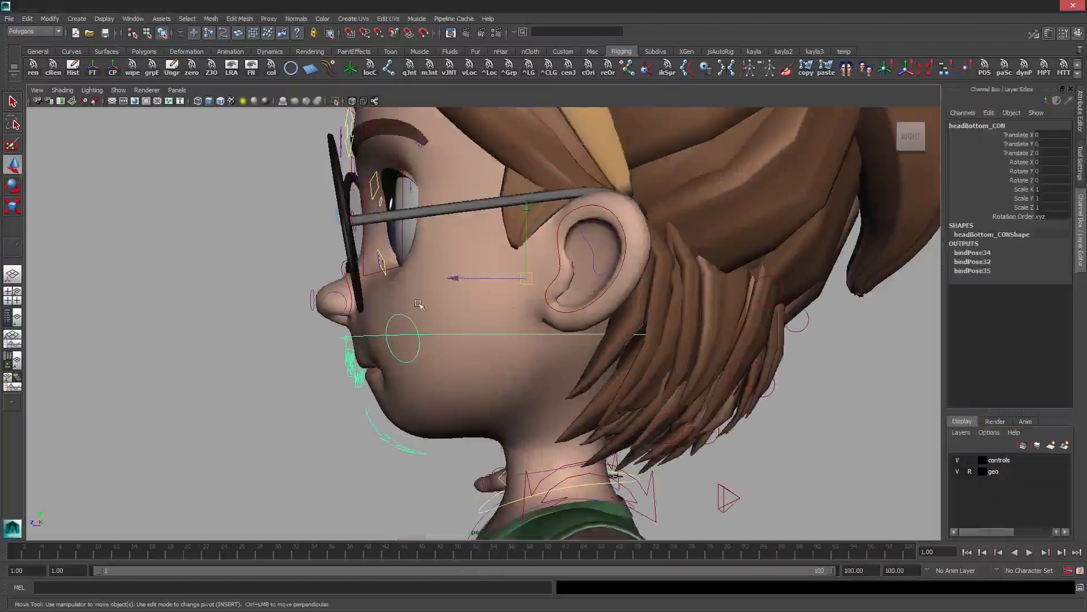
Test-rotate headBottom_CON on the finished character with glasses for comparison, undo it and clear the selection
{"action": "left_click_drag", "start_coordinate": [418, 304], "coordinate": [487, 309], "text": "alt"}
{"action": "key", "text": "e"}
{"action": "key", "text": "ctrl+z"}
{"action": "key", "text": "q"}
{"action": "left_click", "coordinate": [209, 289]}
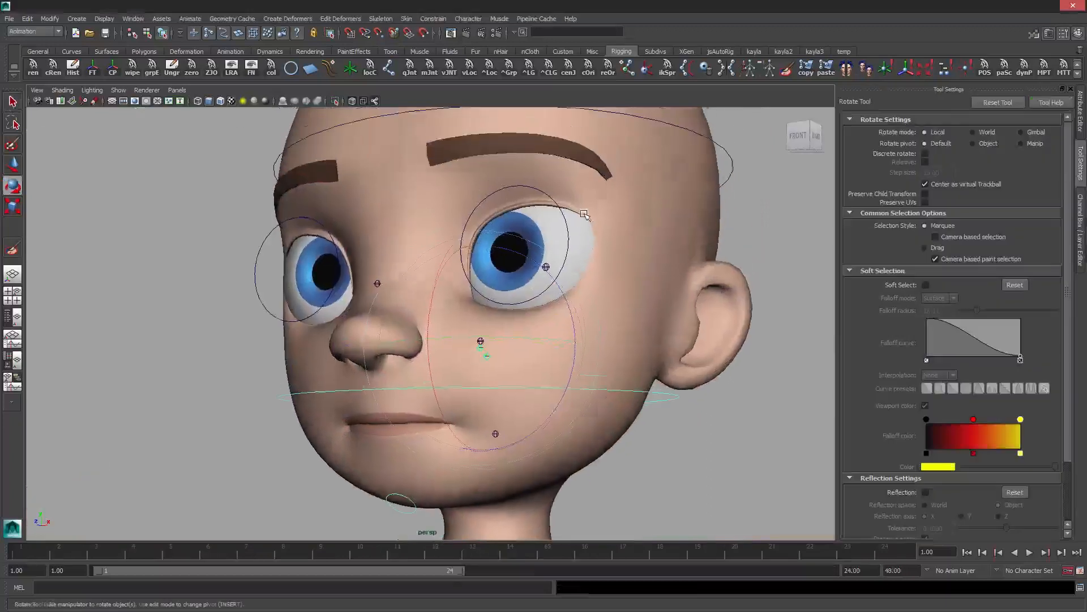
Lock the head mesh's headBottom_BND weights and unlock headTop_BND, checking the head_BND weights
{"action": "right_click_drag", "start_coordinate": [622, 203], "coordinate": [572, 227], "text": "alt"}
{"action": "left_click", "coordinate": [572, 226]}
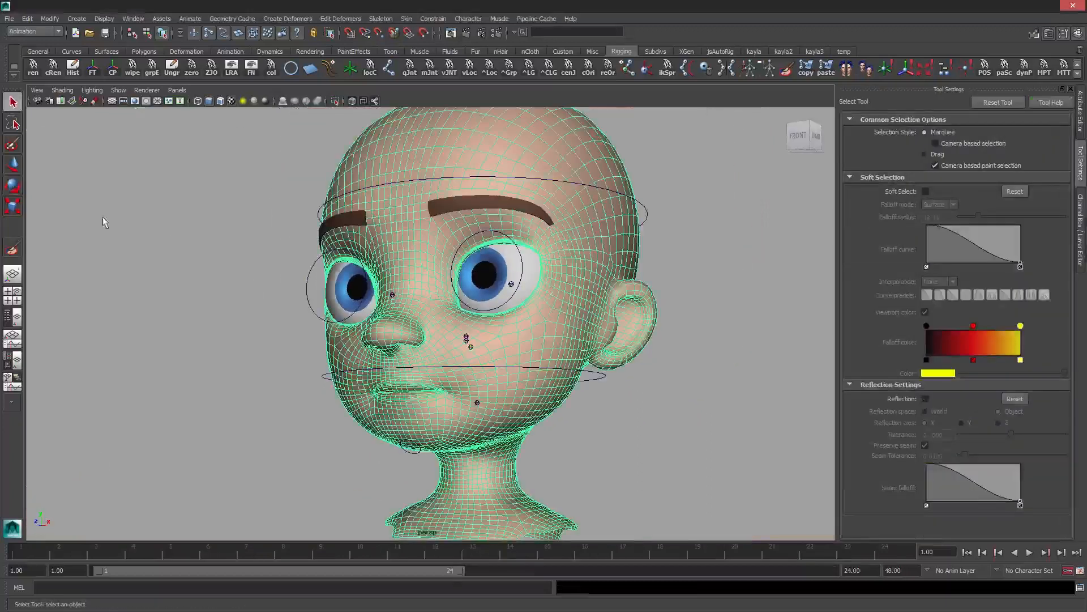
{"action": "left_click", "coordinate": [12, 249]}
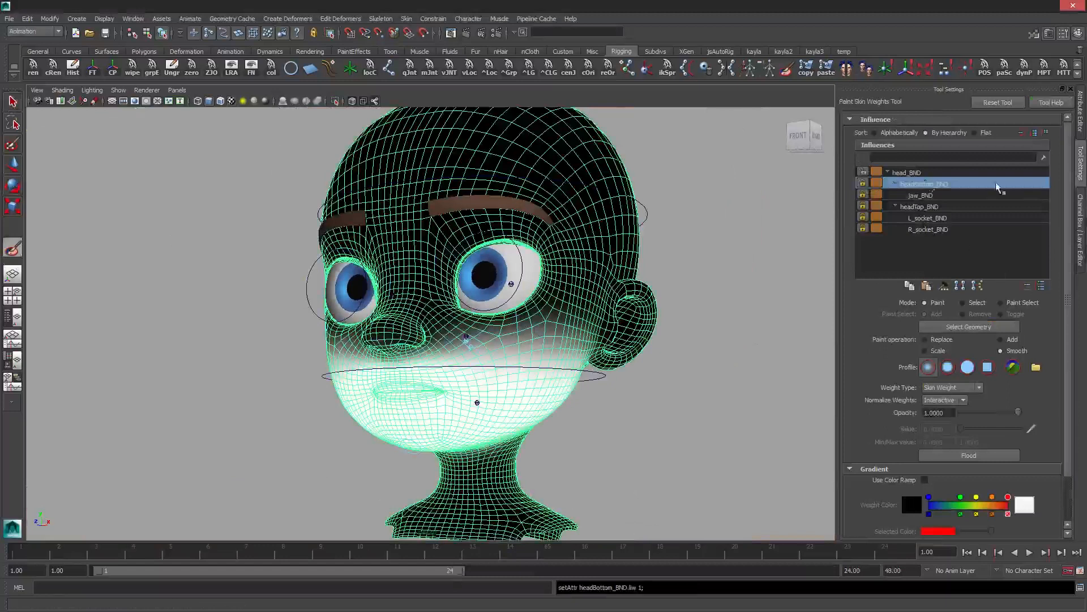
{"action": "left_click", "coordinate": [932, 206]}
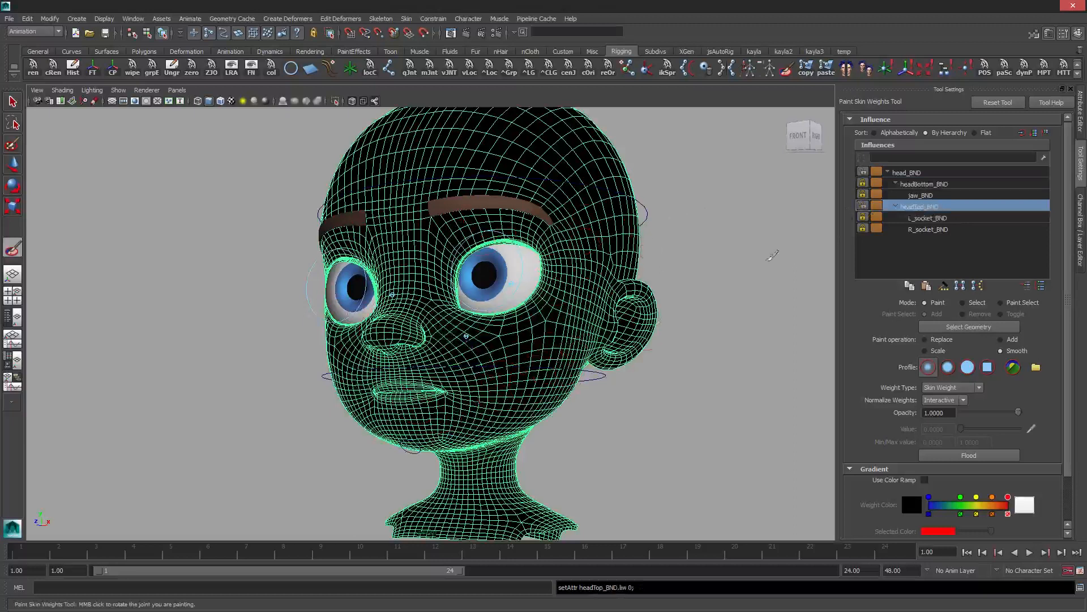
{"action": "left_click", "coordinate": [919, 170]}
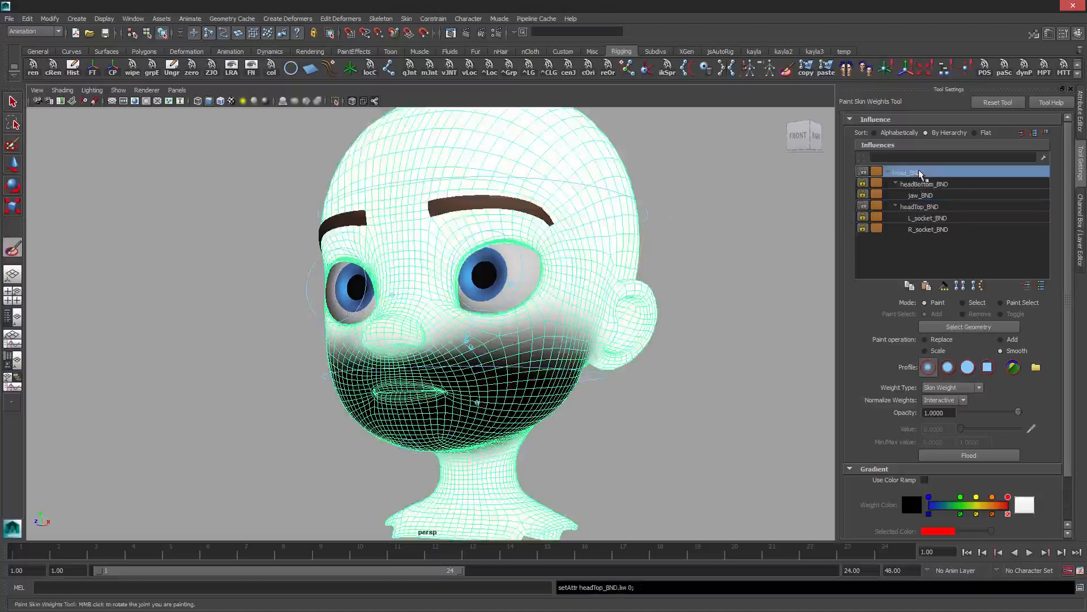
{"action": "left_click", "coordinate": [928, 209]}
{"action": "key", "text": "q"}
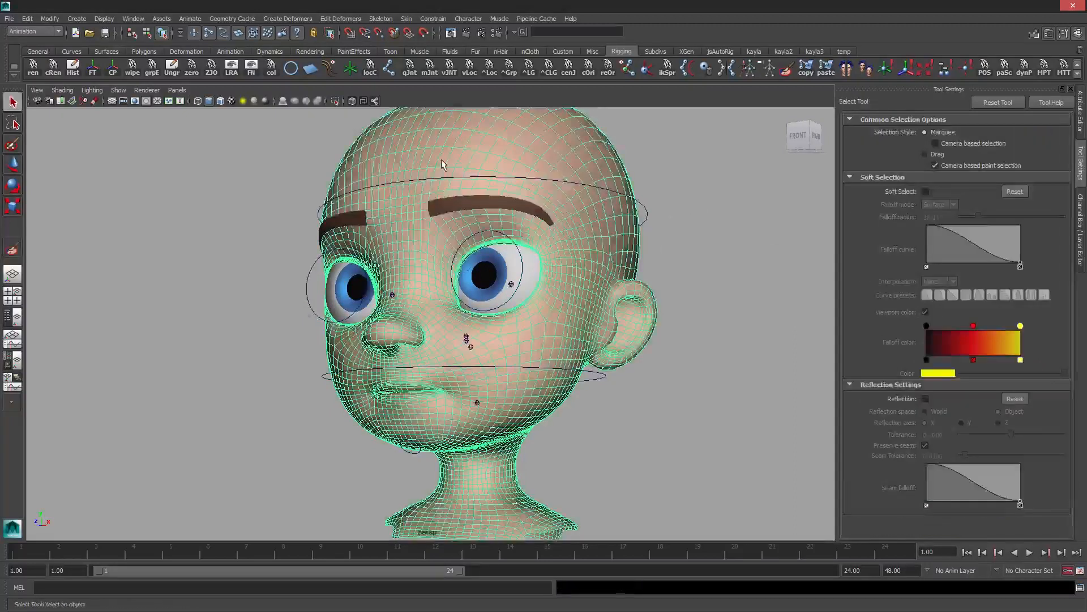
Lasso-select the head mesh's upper vertices in the side view, from above the nose back across the ear and skull
{"action": "key", "text": "space"}
{"action": "left_click_drag", "start_coordinate": [443, 161], "coordinate": [469, 163]}
{"action": "scroll", "coordinate": [470, 164], "scroll_direction": "up", "scroll_amount": 2}
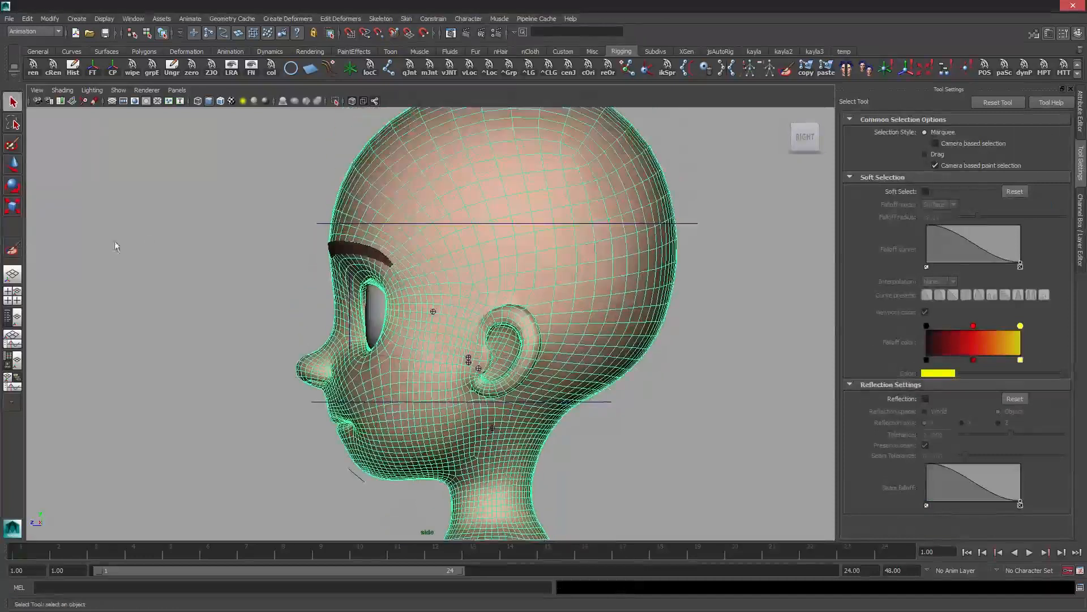
{"action": "key", "text": "F8"}
{"action": "left_click", "coordinate": [12, 124]}
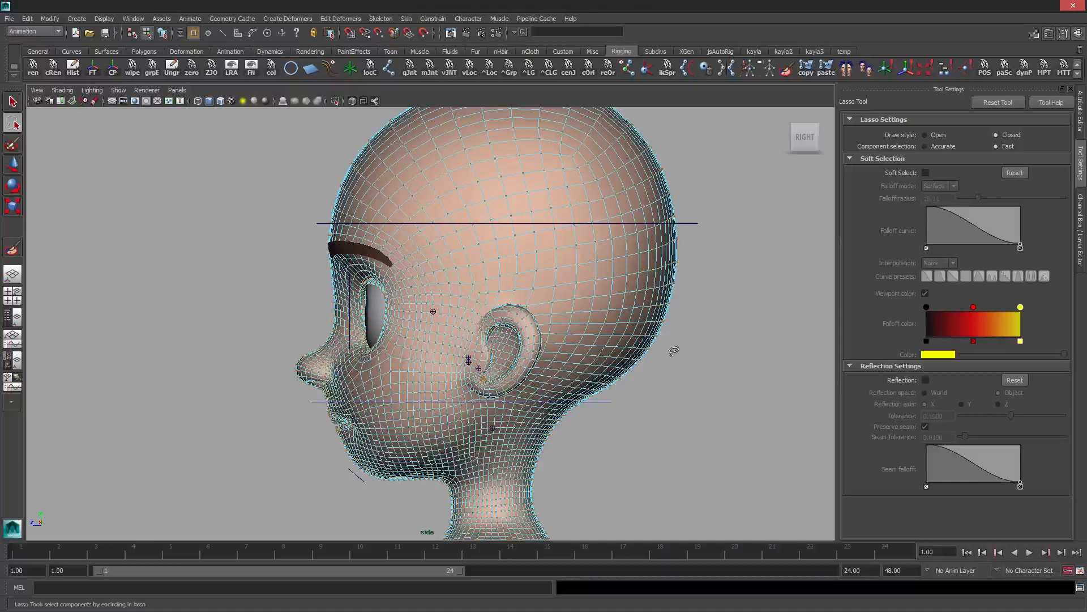
{"action": "scroll", "coordinate": [566, 283], "scroll_direction": "down", "scroll_amount": 1}
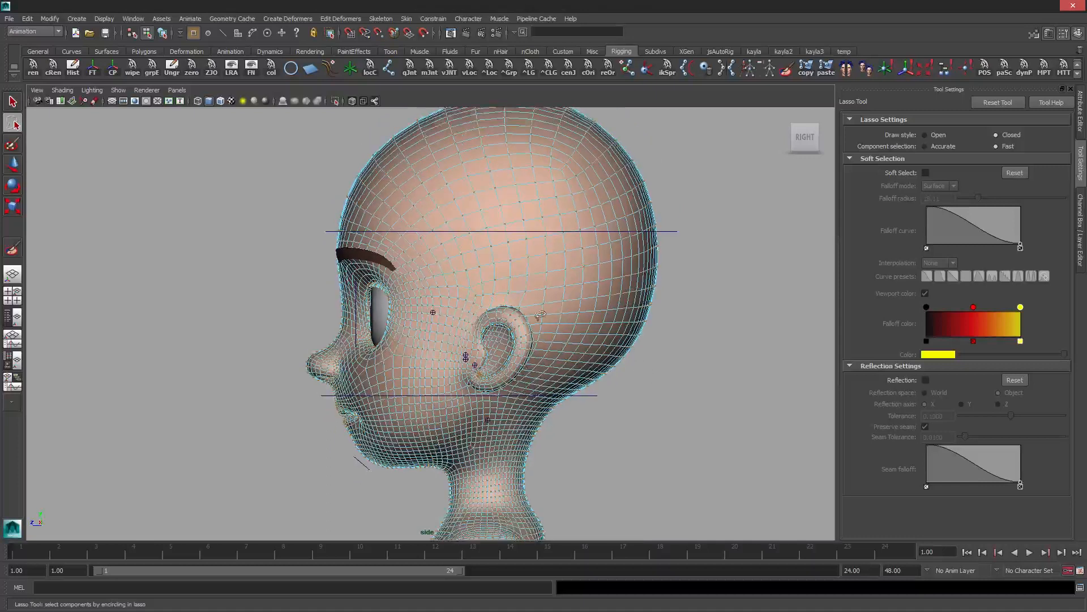
{"action": "middle_click_drag", "start_coordinate": [513, 303], "coordinate": [504, 324], "text": "alt"}
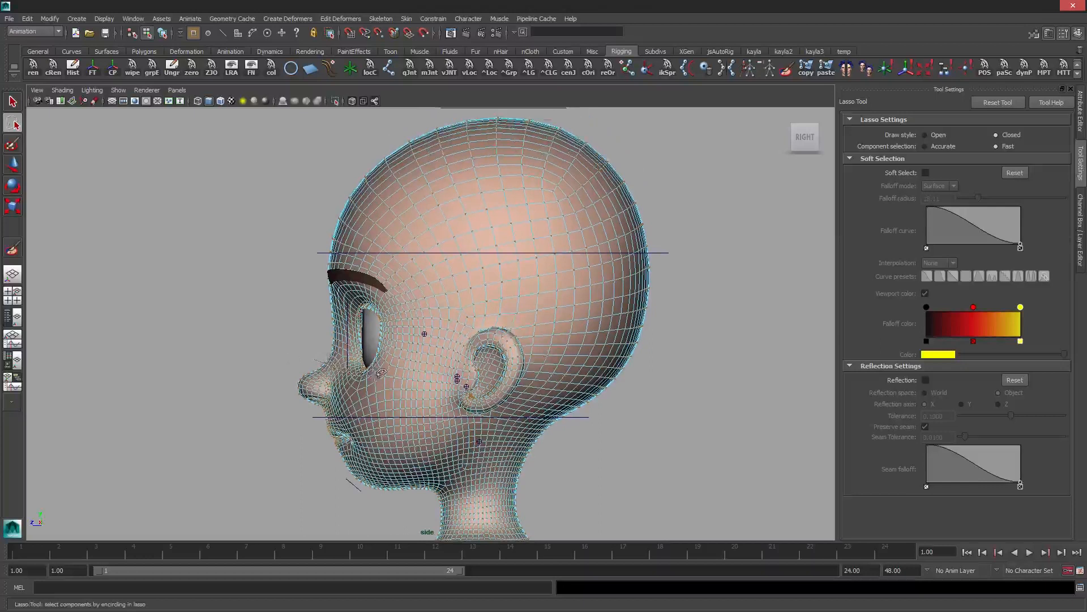
{"action": "mouse_move", "coordinate": [411, 371]}
{"action": "left_mouse_down"}
{"action": "mouse_move", "coordinate": [437, 370]}
{"action": "mouse_move", "coordinate": [489, 336]}
{"action": "mouse_move", "coordinate": [508, 353]}
{"action": "mouse_move", "coordinate": [496, 401]}
{"action": "left_mouse_up"}
{"action": "mouse_move", "coordinate": [784, 252]}
{"action": "left_mouse_down"}
{"action": "mouse_move", "coordinate": [495, 58]}
{"action": "mouse_move", "coordinate": [240, 274]}
{"action": "mouse_move", "coordinate": [252, 263]}
{"action": "left_mouse_up"}
Examine the upper head vertex selection around the eyes, nose and ears in the perspective view
{"action": "key", "text": "space"}
{"action": "left_click_drag", "start_coordinate": [437, 290], "coordinate": [437, 269]}
{"action": "mouse_move", "coordinate": [475, 217]}
{"action": "left_mouse_down", "text": "alt"}
{"action": "mouse_move", "coordinate": [446, 228]}
{"action": "mouse_move", "coordinate": [465, 223]}
{"action": "left_mouse_up", "text": "alt"}
{"action": "key", "text": "q"}
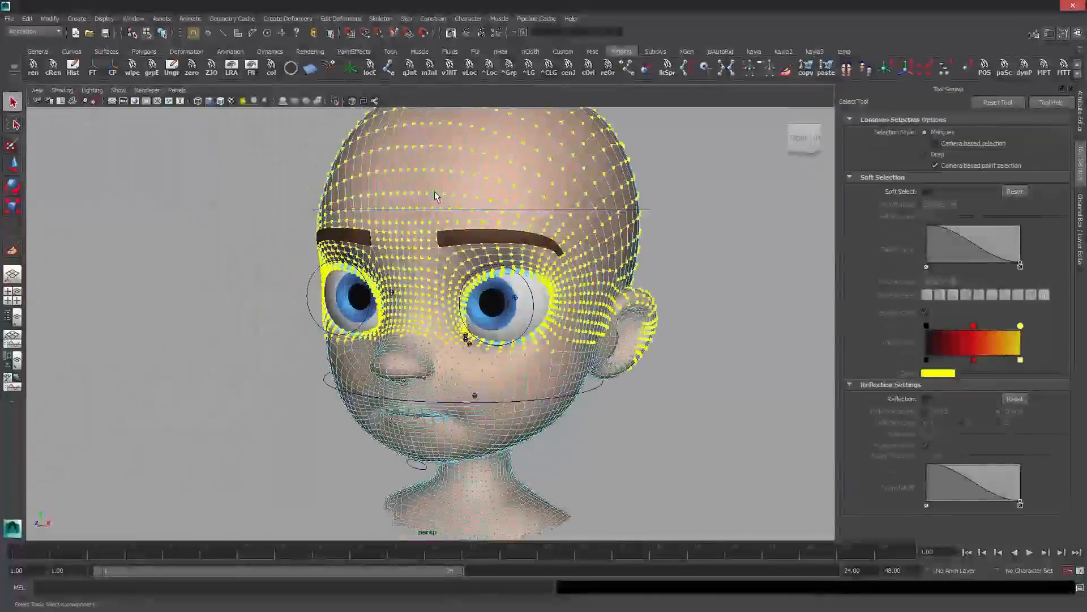
{"action": "key", "text": "w"}
{"action": "middle_click_drag", "start_coordinate": [471, 177], "coordinate": [467, 205], "text": "alt"}
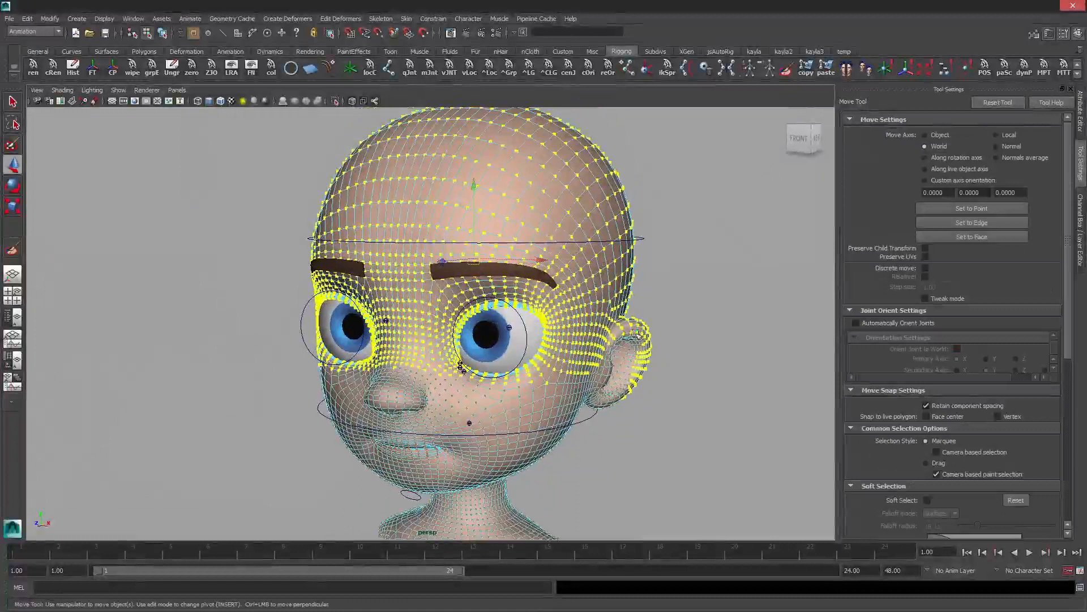
{"action": "left_click_drag", "start_coordinate": [658, 342], "coordinate": [653, 337], "text": "alt"}
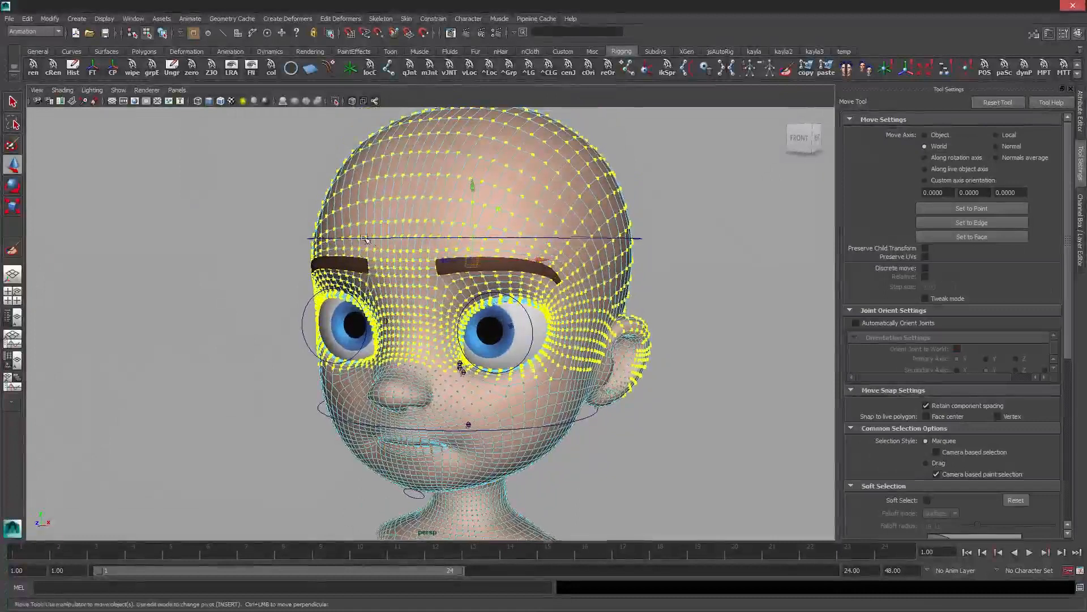
{"action": "left_click_drag", "start_coordinate": [187, 371], "coordinate": [258, 378], "text": "alt"}
{"action": "left_click_drag", "start_coordinate": [623, 348], "coordinate": [388, 293], "text": "alt"}
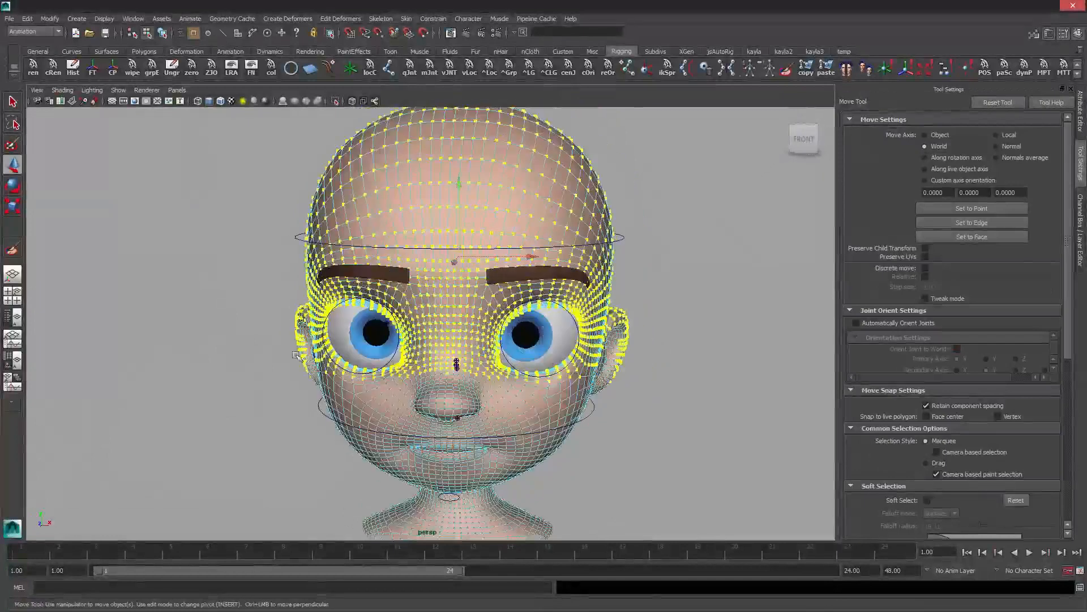
{"action": "left_click_drag", "start_coordinate": [493, 283], "coordinate": [490, 222], "text": "alt"}
{"action": "middle_click_drag", "start_coordinate": [552, 316], "coordinate": [463, 314], "text": "alt"}
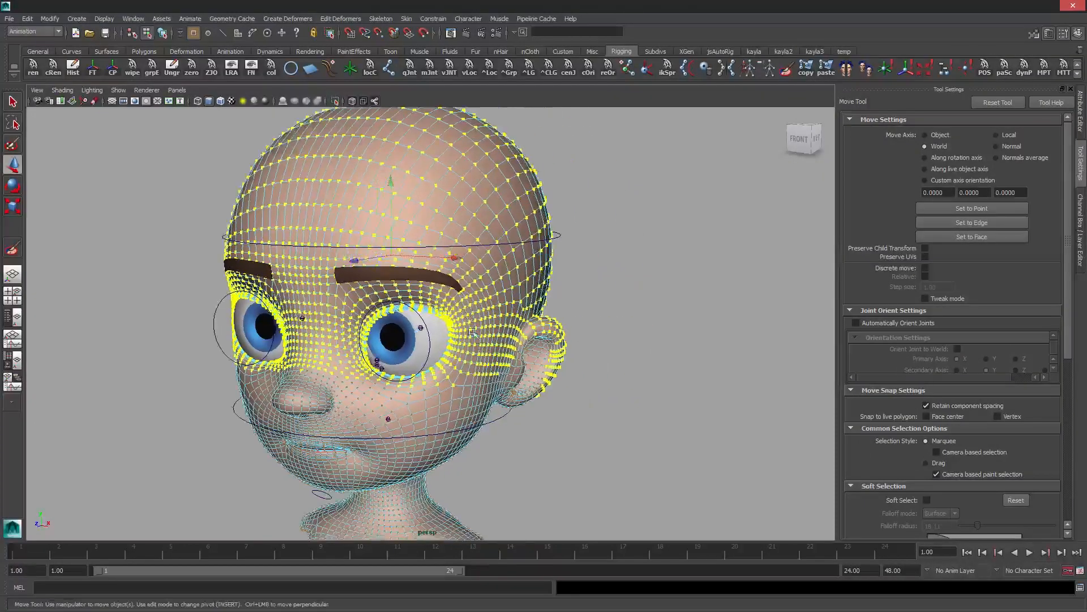
Deselect the character's left ear vertices from the upper head vertex selection, checking it from the back and front
{"action": "right_click_drag", "start_coordinate": [463, 314], "coordinate": [556, 360], "text": "alt"}
{"action": "middle_click_drag", "start_coordinate": [561, 342], "coordinate": [456, 314], "text": "alt"}
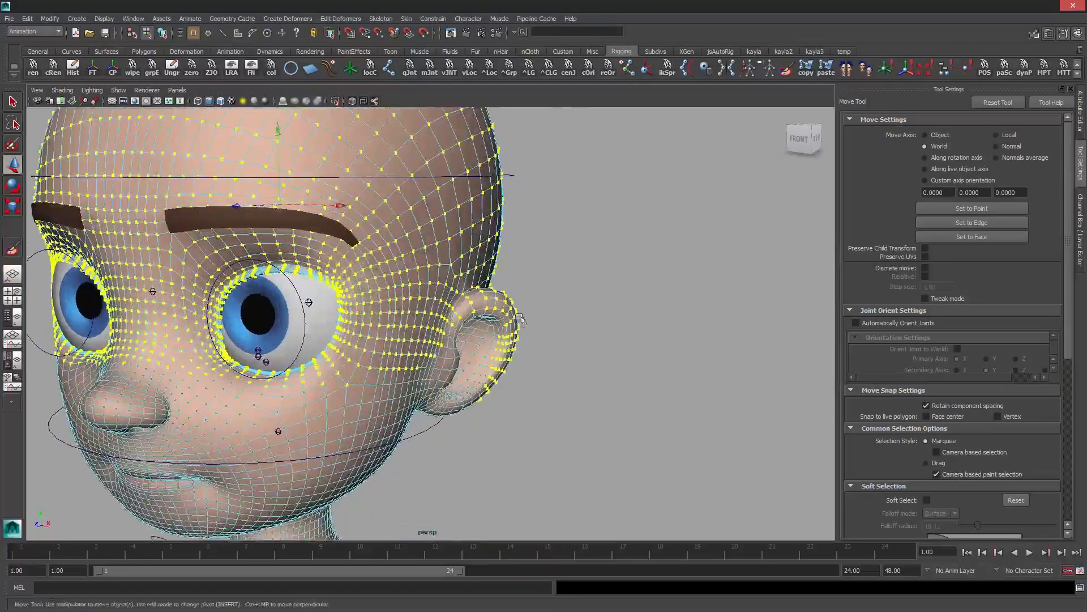
{"action": "left_click_drag", "start_coordinate": [518, 338], "coordinate": [551, 294], "text": "alt"}
{"action": "left_click_drag", "start_coordinate": [487, 404], "coordinate": [369, 330], "text": "alt"}
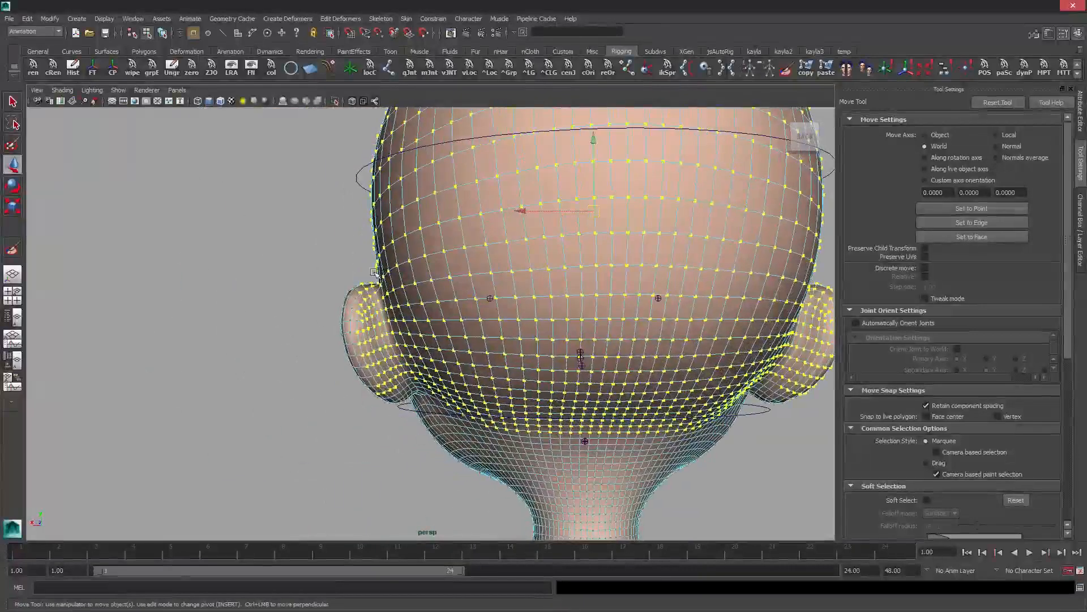
{"action": "left_click_drag", "start_coordinate": [375, 272], "coordinate": [314, 356], "text": "ctrl"}
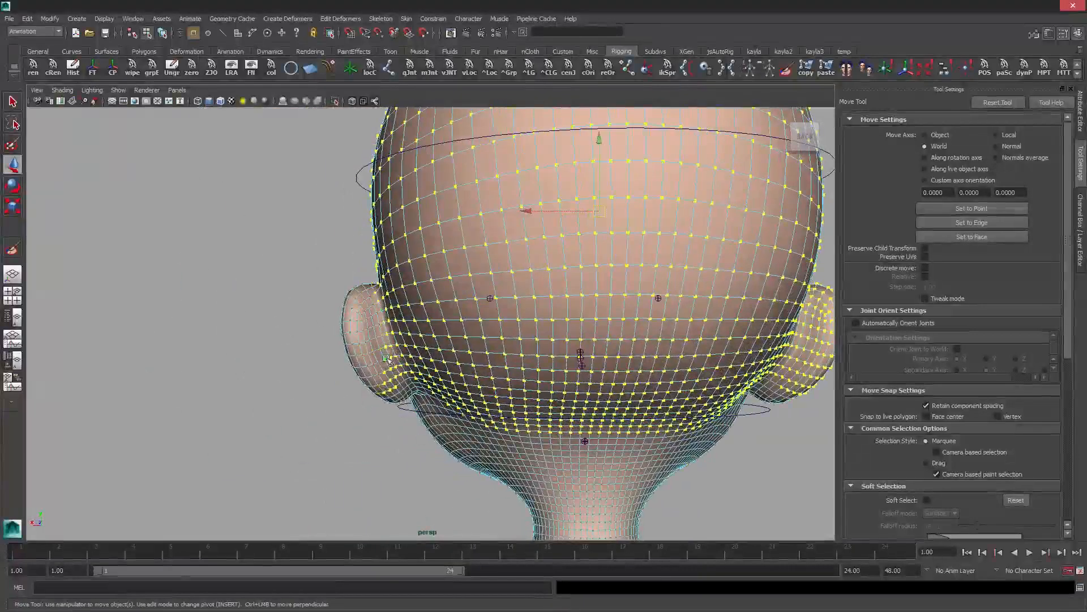
{"action": "left_click_drag", "start_coordinate": [395, 342], "coordinate": [410, 412], "text": "ctrl"}
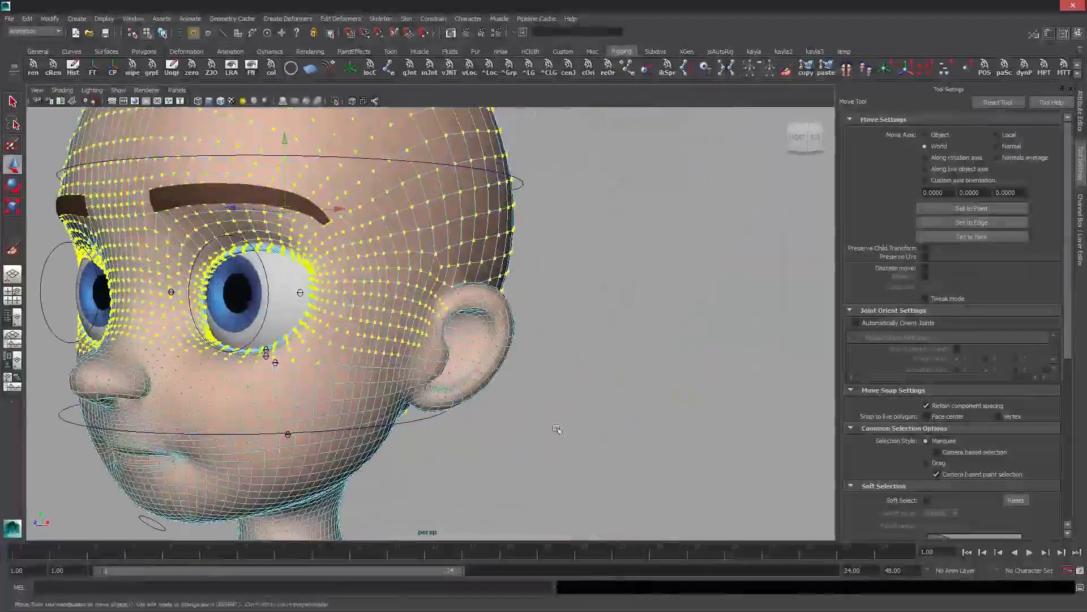
{"action": "middle_click_drag", "start_coordinate": [423, 373], "coordinate": [406, 397], "text": "alt"}
{"action": "left_click_drag", "start_coordinate": [425, 339], "coordinate": [454, 327], "text": "alt"}
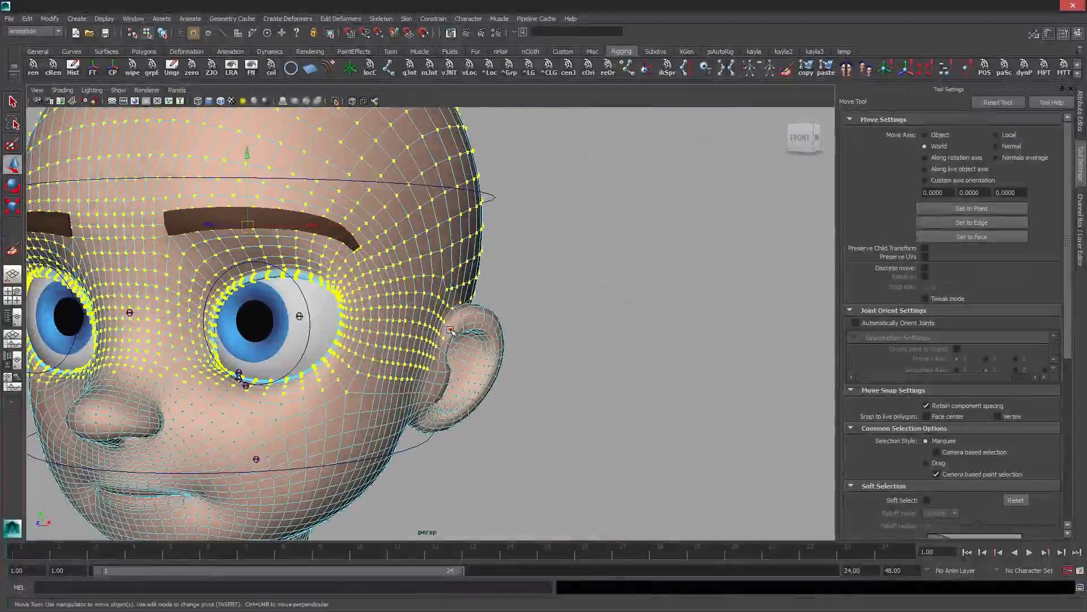
{"action": "left_click_drag", "start_coordinate": [444, 337], "coordinate": [283, 361], "text": "alt"}
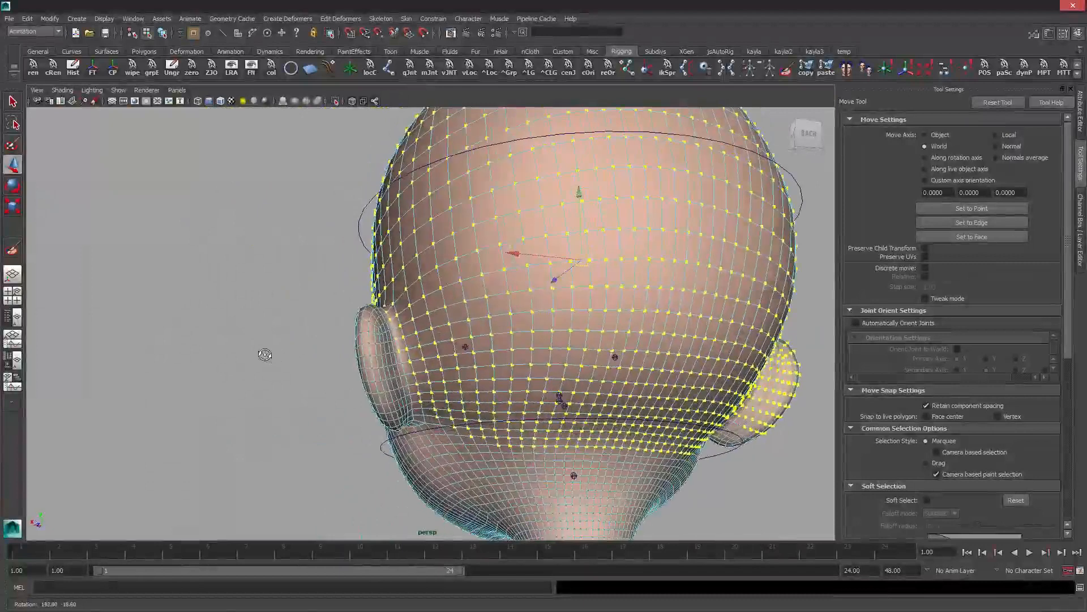
{"action": "left_click_drag", "start_coordinate": [419, 420], "coordinate": [25, 235], "text": "alt"}
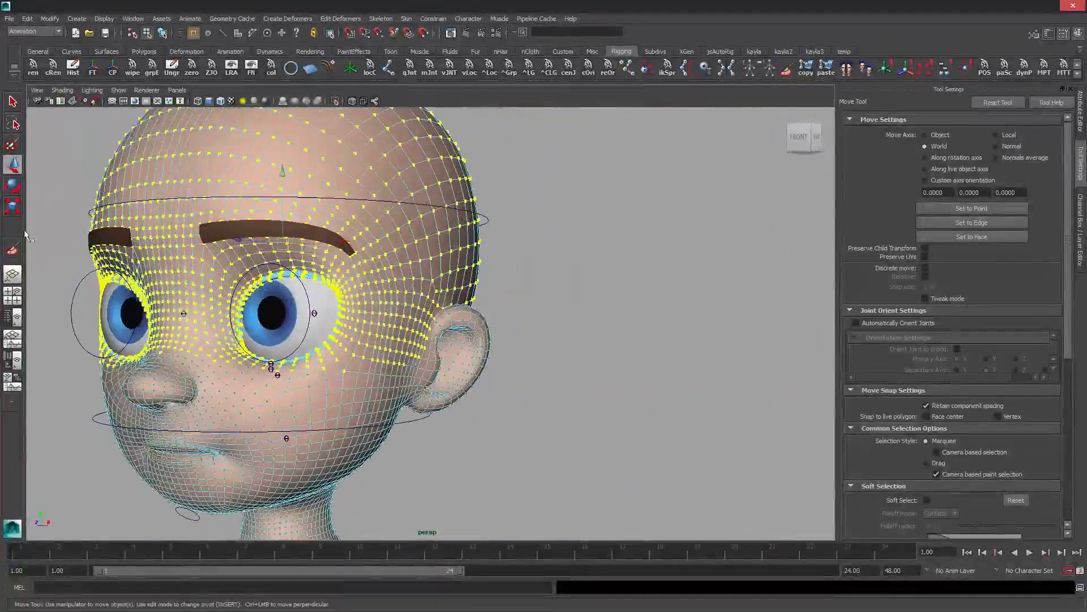
Flood the selected upper head vertices with a headTop_BND skin weight of 1 using the Replace operation
{"action": "left_click", "coordinate": [12, 250]}
{"action": "mouse_move", "coordinate": [546, 276]}
{"action": "left_mouse_down", "text": "alt"}
{"action": "mouse_move", "coordinate": [585, 322]}
{"action": "mouse_move", "coordinate": [617, 317]}
{"action": "left_mouse_up", "text": "alt"}
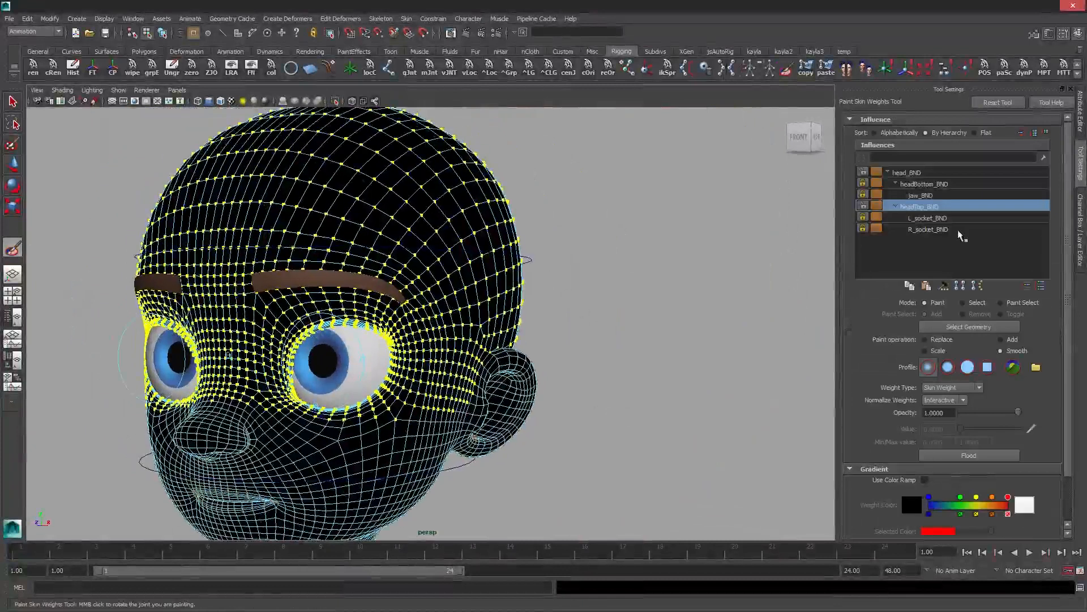
{"action": "left_click", "coordinate": [925, 339]}
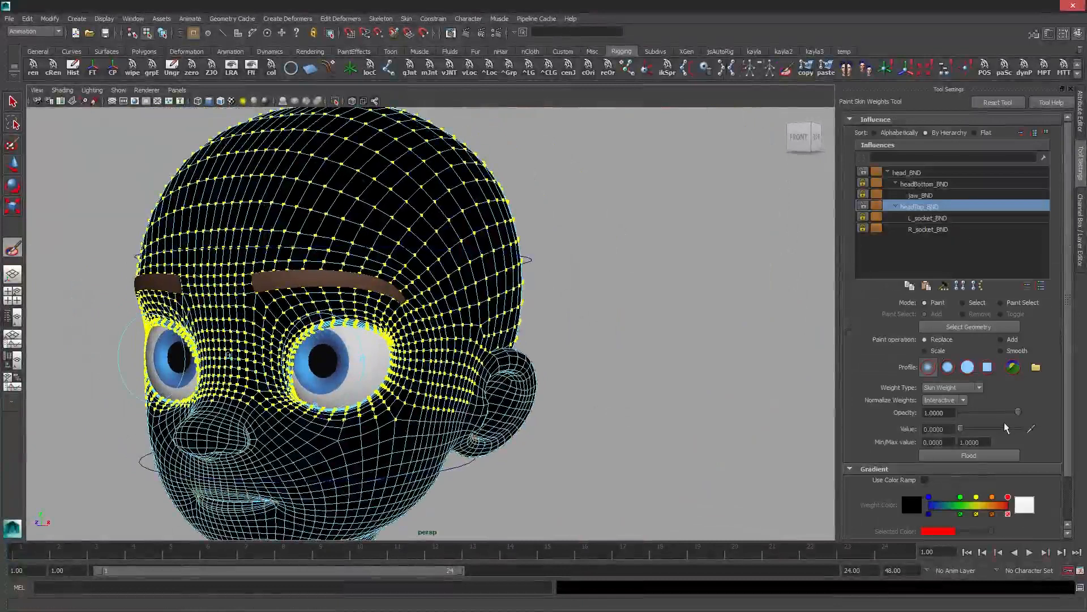
{"action": "left_click", "coordinate": [990, 456]}
{"action": "middle_click_drag", "start_coordinate": [453, 310], "coordinate": [521, 310], "text": "alt"}
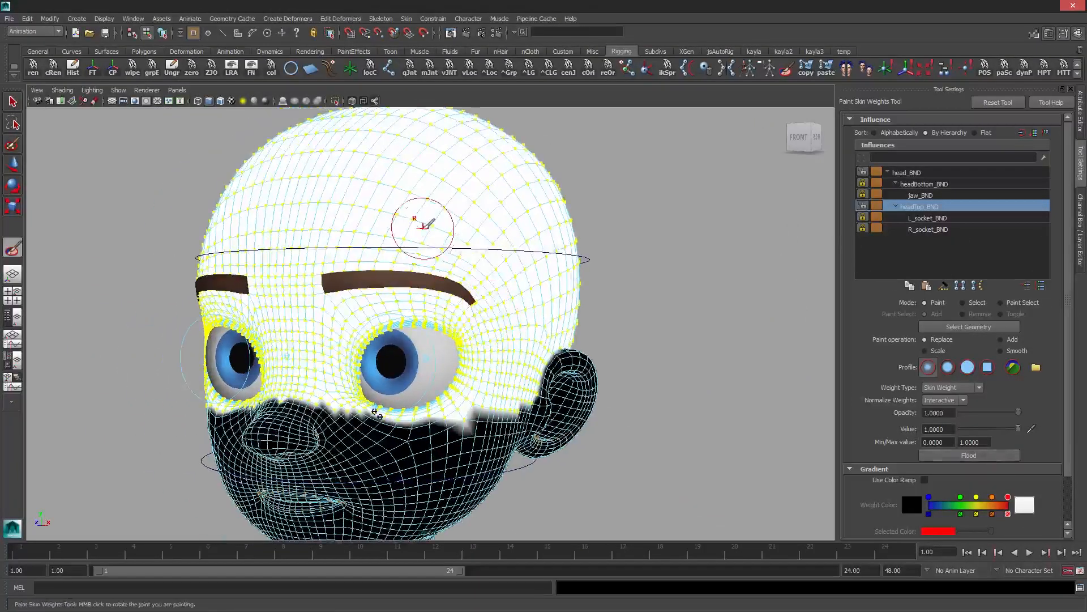
Select the whole head mesh and flood its headTop_BND weights twice with the Smooth operation
{"action": "key", "text": "q"}
{"action": "key", "text": "F8"}
{"action": "left_click", "coordinate": [399, 179]}
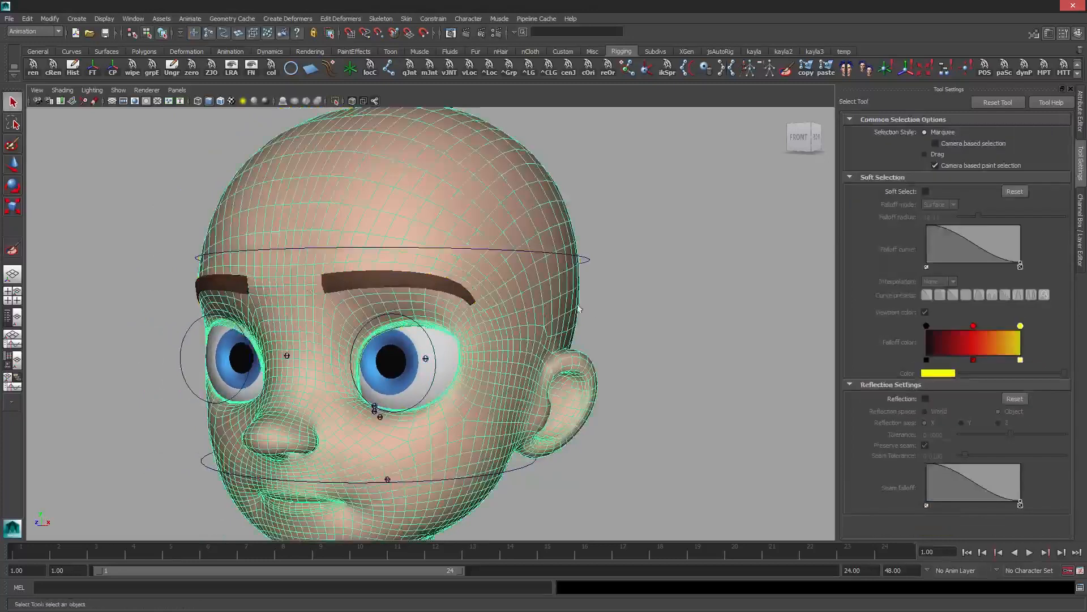
{"action": "left_click", "coordinate": [10, 251]}
{"action": "left_click", "coordinate": [1001, 351]}
{"action": "left_click", "coordinate": [974, 457]}
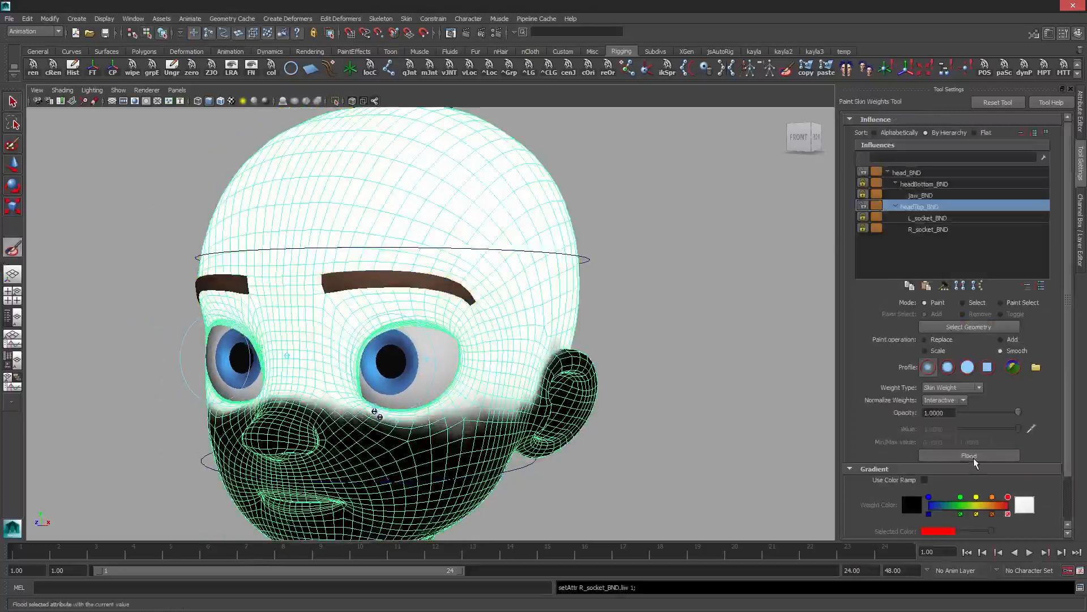
{"action": "left_click", "coordinate": [974, 457]}
Test-rotate the upper head control to check the smoothed deformation, and undo the rotation
{"action": "key", "text": "q"}
{"action": "left_click", "coordinate": [531, 251]}
{"action": "key", "text": "e"}
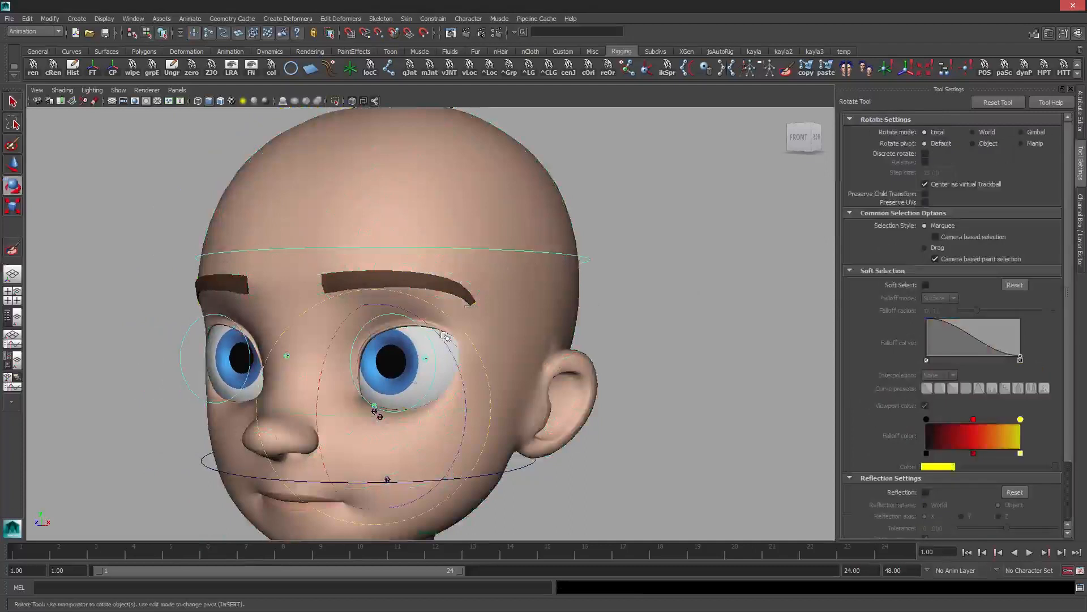
{"action": "left_click_drag", "start_coordinate": [439, 332], "coordinate": [418, 345]}
{"action": "key", "text": "ctrl+z"}
Select the eyeball meshes
{"action": "key", "text": "q"}
{"action": "left_click", "coordinate": [392, 361]}
{"action": "left_click", "coordinate": [379, 351]}
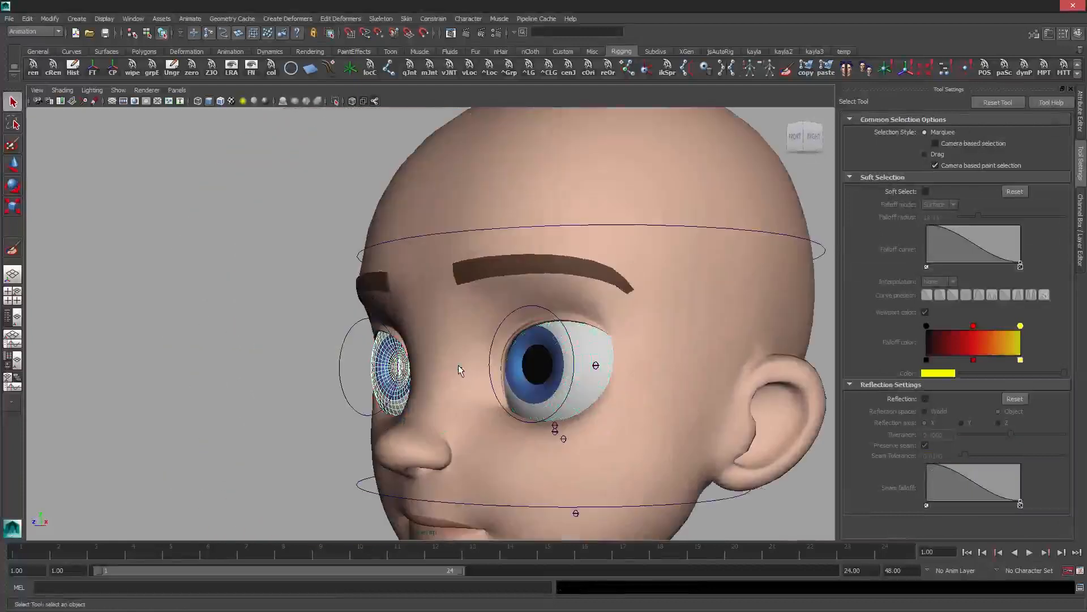
Test-rotate the upper head control to check that the eyeballs follow the head, and undo the rotation
{"action": "scroll", "coordinate": [604, 280], "scroll_direction": "down", "scroll_amount": 3}
{"action": "left_click", "coordinate": [608, 270]}
{"action": "key", "text": "e"}
{"action": "left_click_drag", "start_coordinate": [608, 270], "coordinate": [634, 272], "text": "alt"}
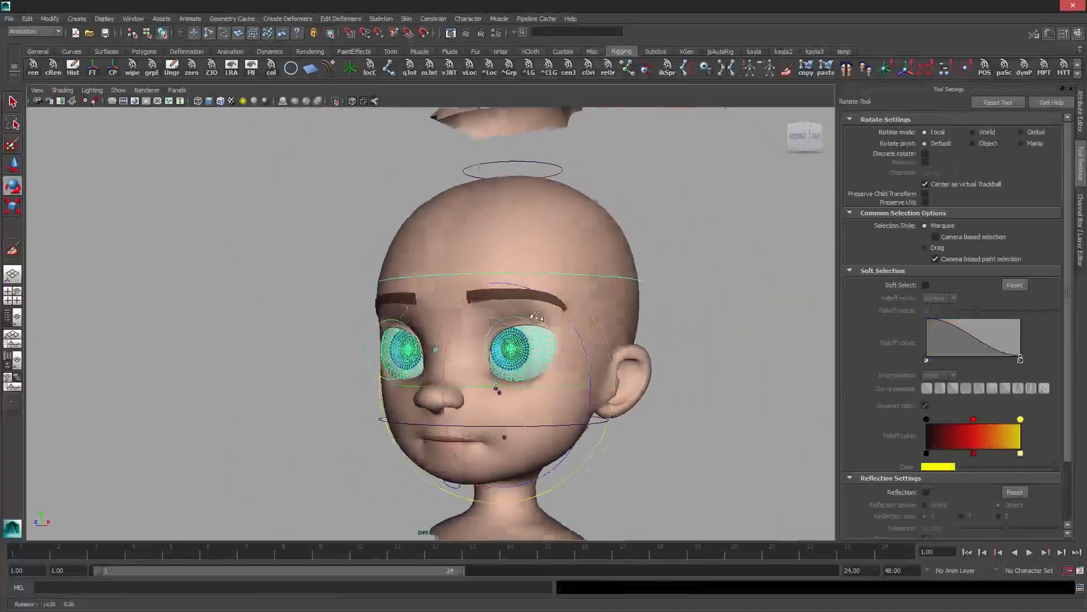
{"action": "left_click_drag", "start_coordinate": [499, 354], "coordinate": [482, 368]}
{"action": "left_click_drag", "start_coordinate": [594, 368], "coordinate": [540, 283], "text": "alt"}
{"action": "key", "text": "ctrl+z"}
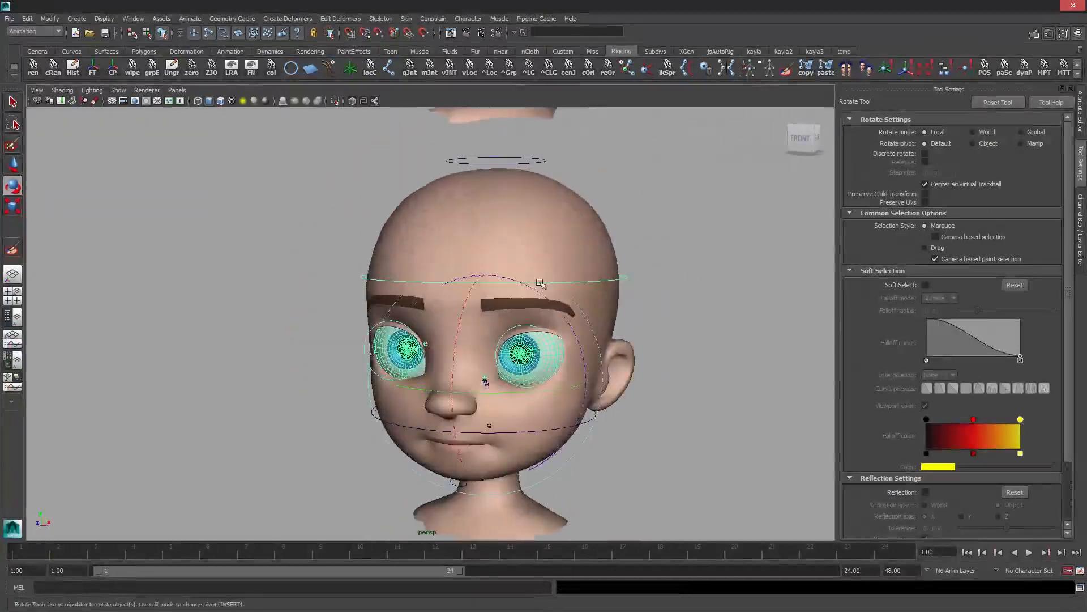
Reselect the upper head control, test-rotate it again from the front, and undo the rotation
{"action": "middle_click_drag", "start_coordinate": [540, 282], "coordinate": [513, 221], "text": "alt"}
{"action": "key", "text": "q"}
{"action": "left_click", "coordinate": [431, 182]}
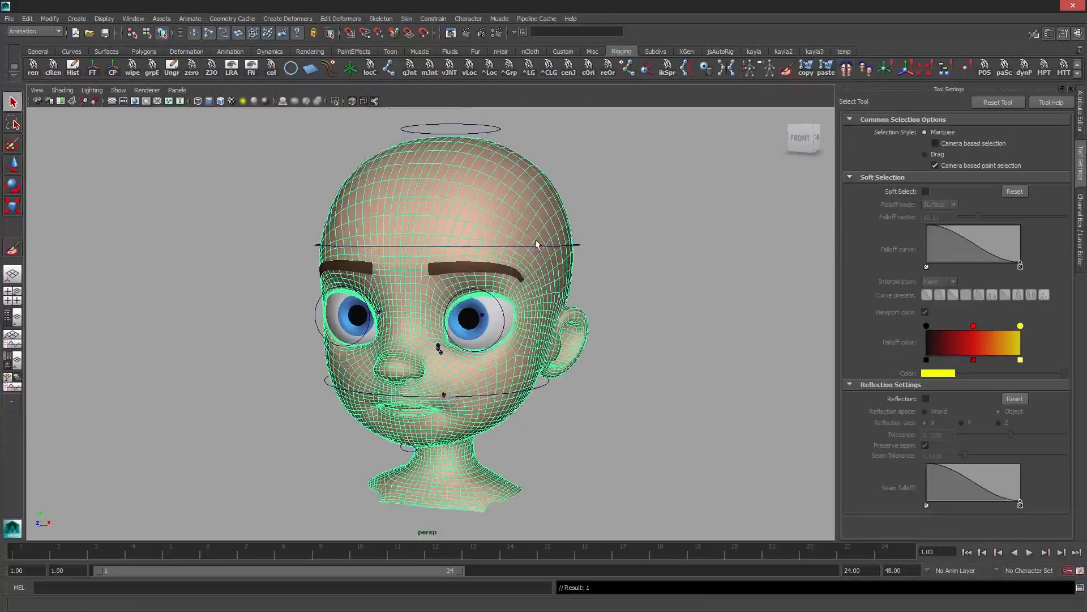
{"action": "left_click", "coordinate": [522, 246]}
{"action": "key", "text": "e"}
{"action": "left_click_drag", "start_coordinate": [389, 243], "coordinate": [439, 246], "text": "alt"}
{"action": "mouse_move", "coordinate": [393, 287]}
{"action": "left_mouse_down"}
{"action": "mouse_move", "coordinate": [376, 282]}
{"action": "mouse_move", "coordinate": [359, 299]}
{"action": "mouse_move", "coordinate": [383, 268]}
{"action": "left_mouse_up"}
{"action": "key", "text": "ctrl+z"}
Clear the selection and save the scene file tut1.ma
{"action": "key", "text": "q"}
{"action": "left_click", "coordinate": [575, 241]}
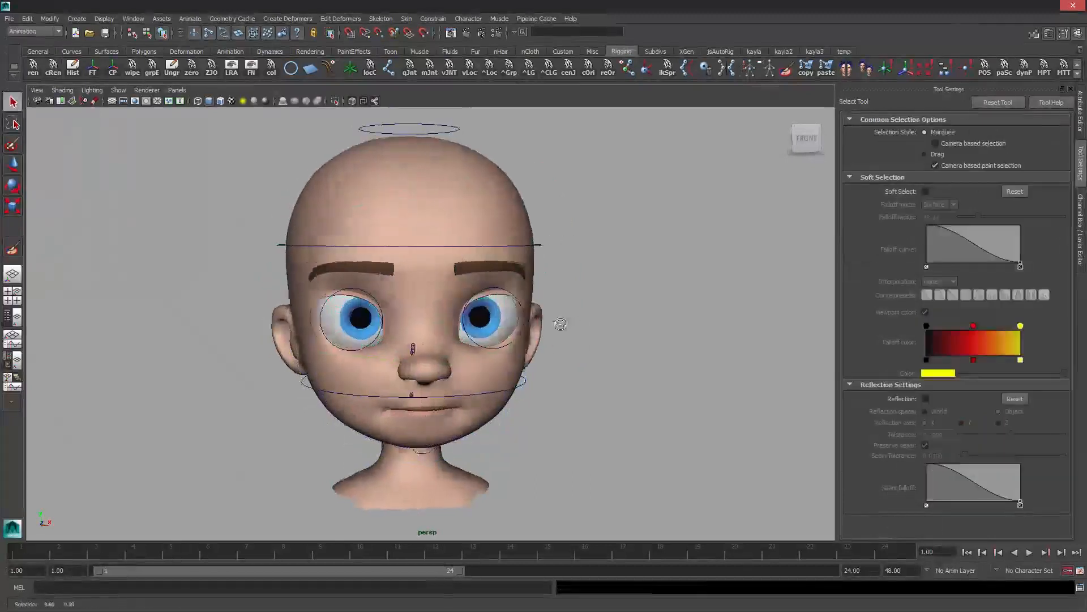
{"action": "left_click_drag", "start_coordinate": [558, 323], "coordinate": [531, 302], "text": "alt"}
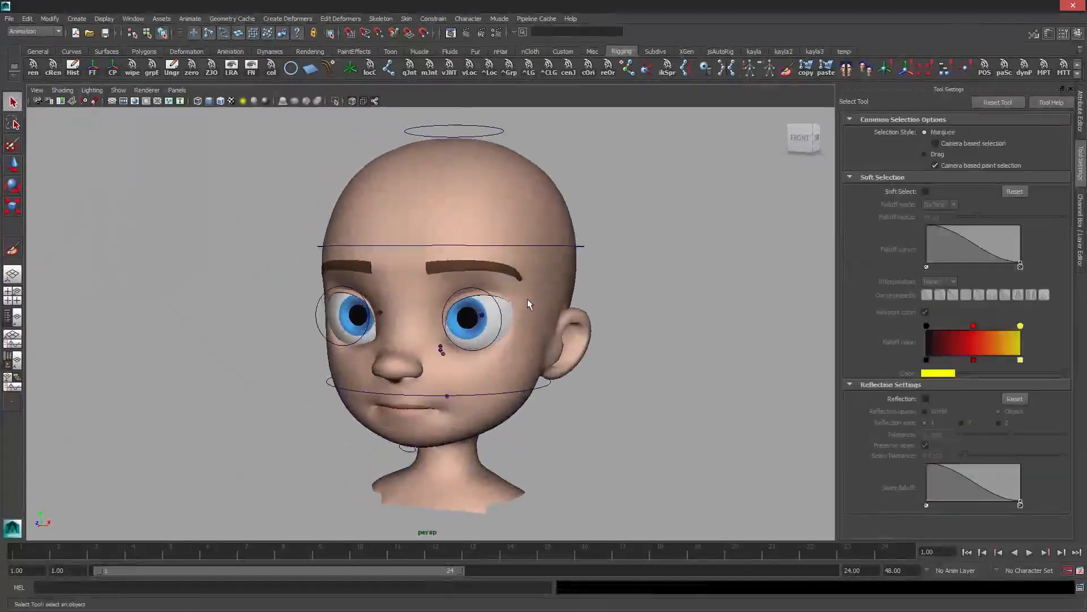
{"action": "key", "text": "ctrl+s"}
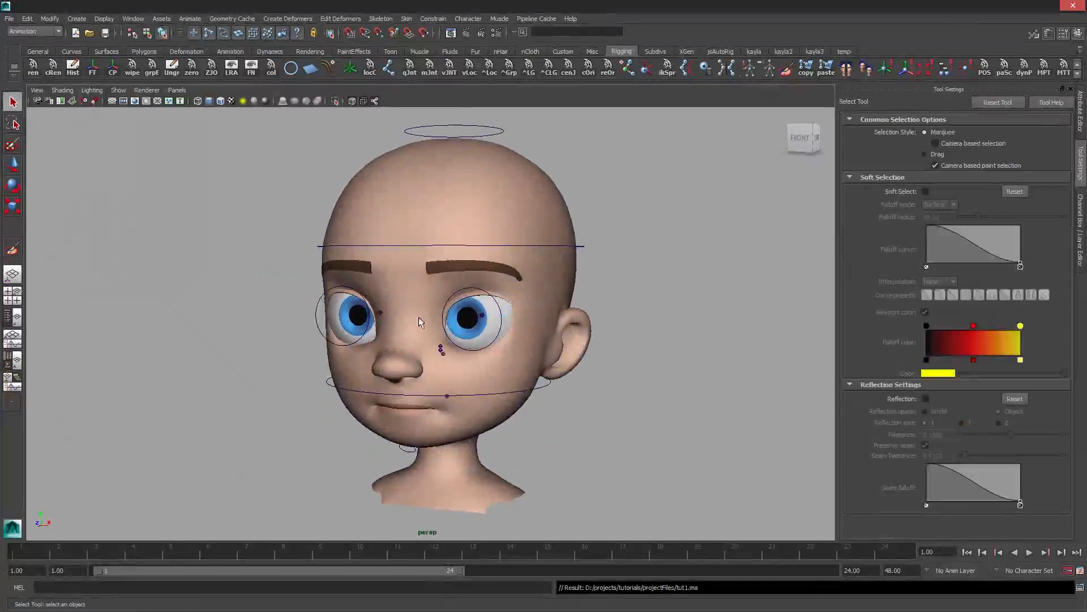
Lock the head mesh's headTop_BND weights, unlock L_socket_BND and make it the active influence, and clear the selection
{"action": "left_click", "coordinate": [552, 311]}
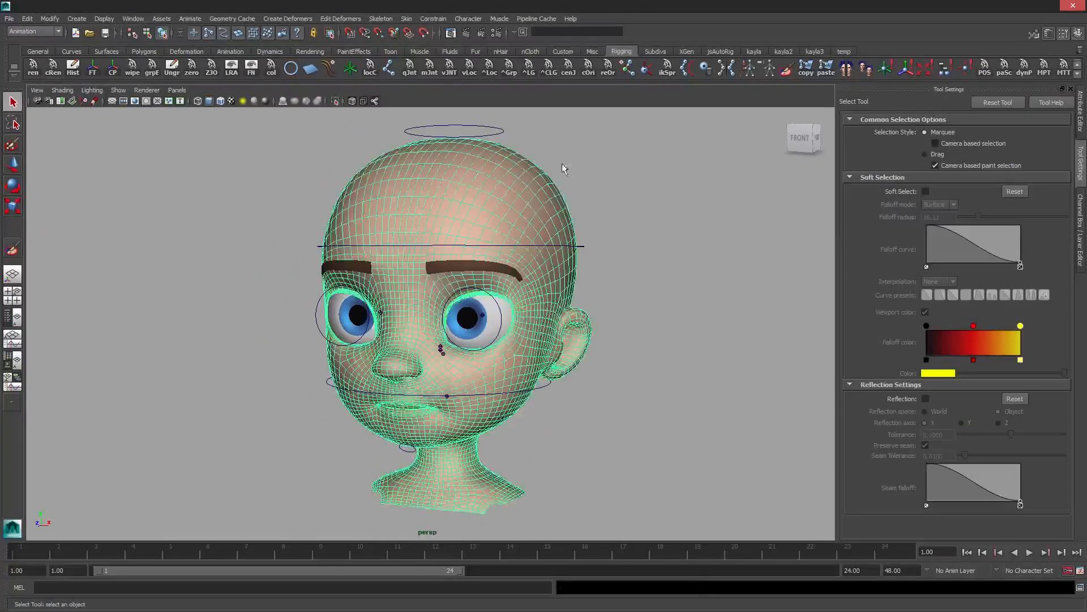
{"action": "left_click", "coordinate": [786, 69]}
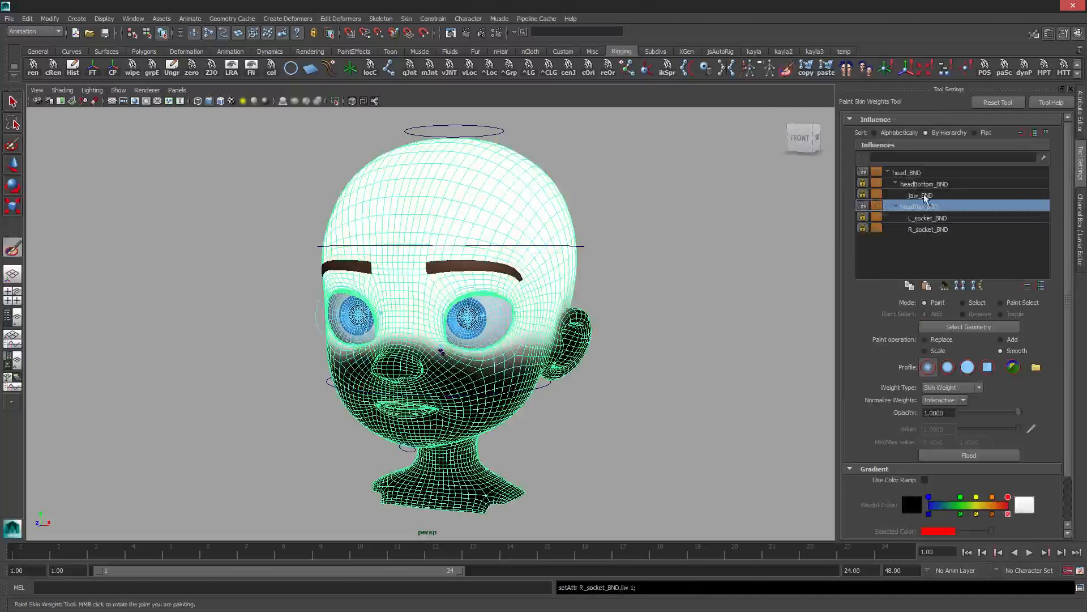
{"action": "left_click", "coordinate": [863, 207]}
{"action": "left_click", "coordinate": [863, 218]}
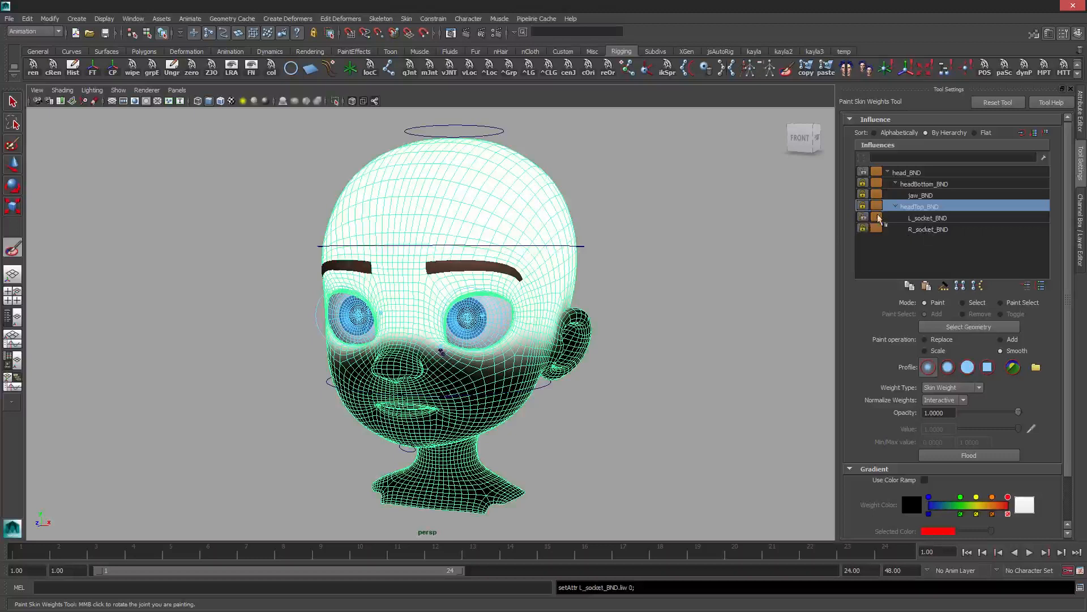
{"action": "left_click", "coordinate": [921, 219]}
{"action": "key", "text": "q"}
{"action": "left_click", "coordinate": [631, 254]}
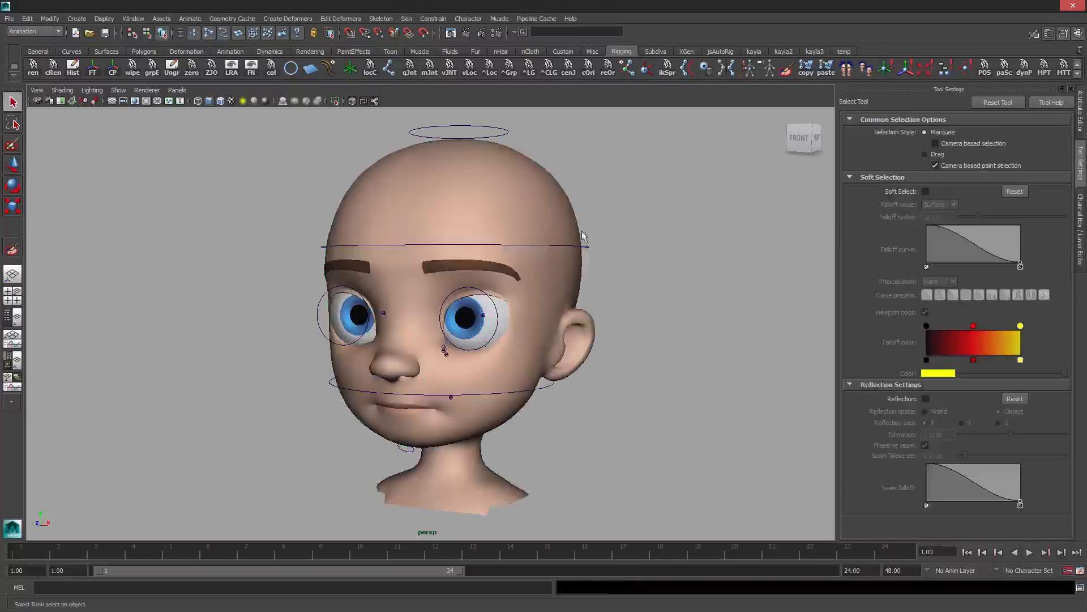
Switch the head mesh to vertex selection around the left eye and clear the old upper head vertex selection
{"action": "scroll", "coordinate": [666, 254], "scroll_direction": "up", "scroll_amount": 5}
{"action": "left_click_drag", "start_coordinate": [576, 238], "coordinate": [557, 238], "text": "alt"}
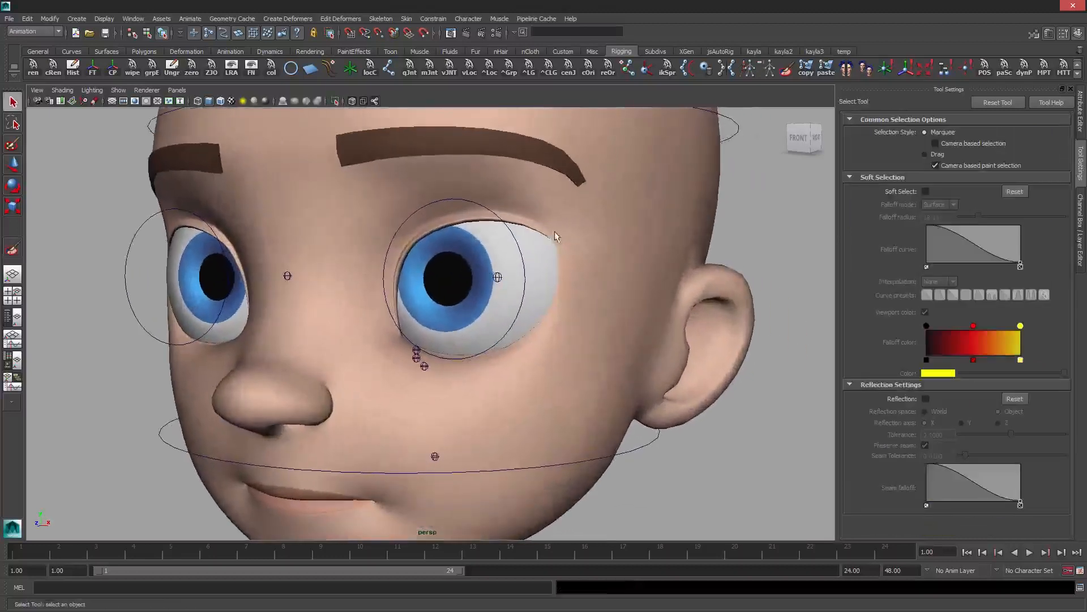
{"action": "left_click_drag", "start_coordinate": [494, 267], "coordinate": [504, 245], "text": "alt"}
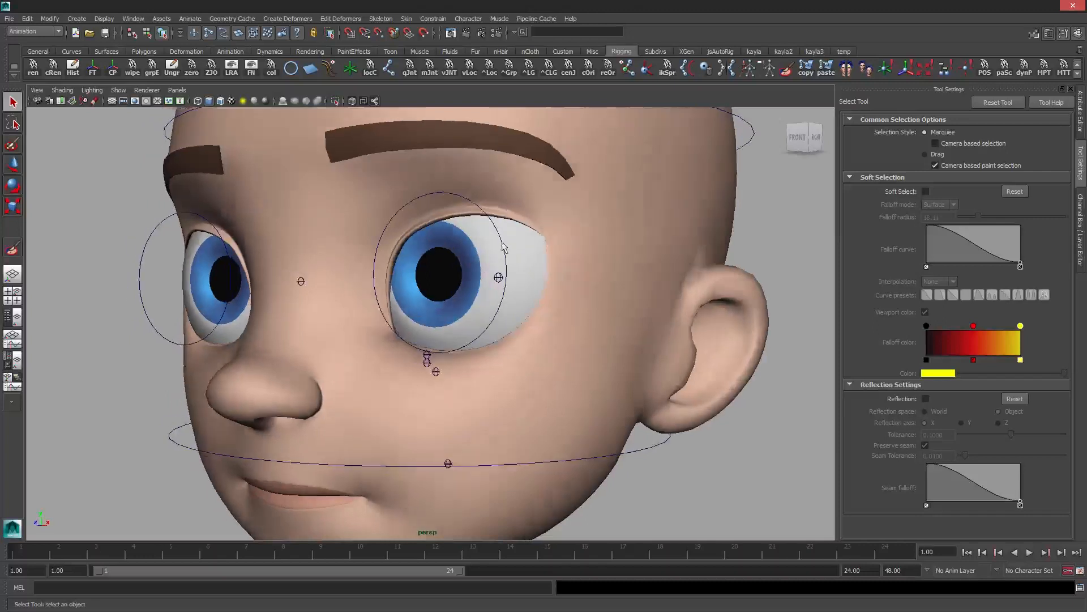
{"action": "scroll", "coordinate": [507, 226], "scroll_direction": "up", "scroll_amount": 2}
{"action": "middle_click_drag", "start_coordinate": [504, 227], "coordinate": [487, 252], "text": "alt"}
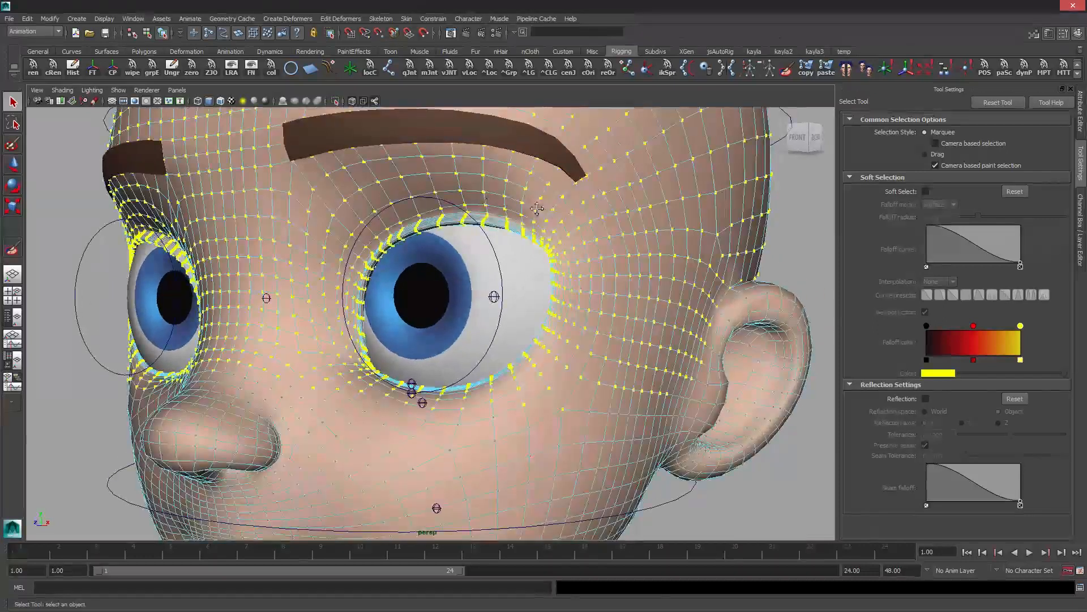
{"action": "middle_click_drag", "start_coordinate": [537, 208], "coordinate": [522, 237], "text": "alt"}
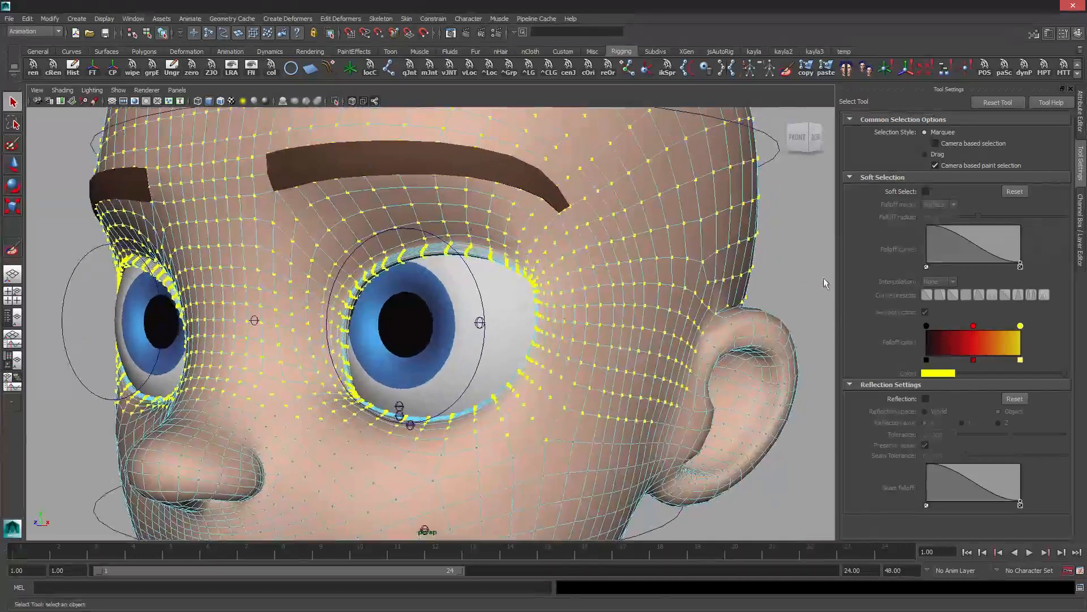
{"action": "left_click", "coordinate": [517, 360]}
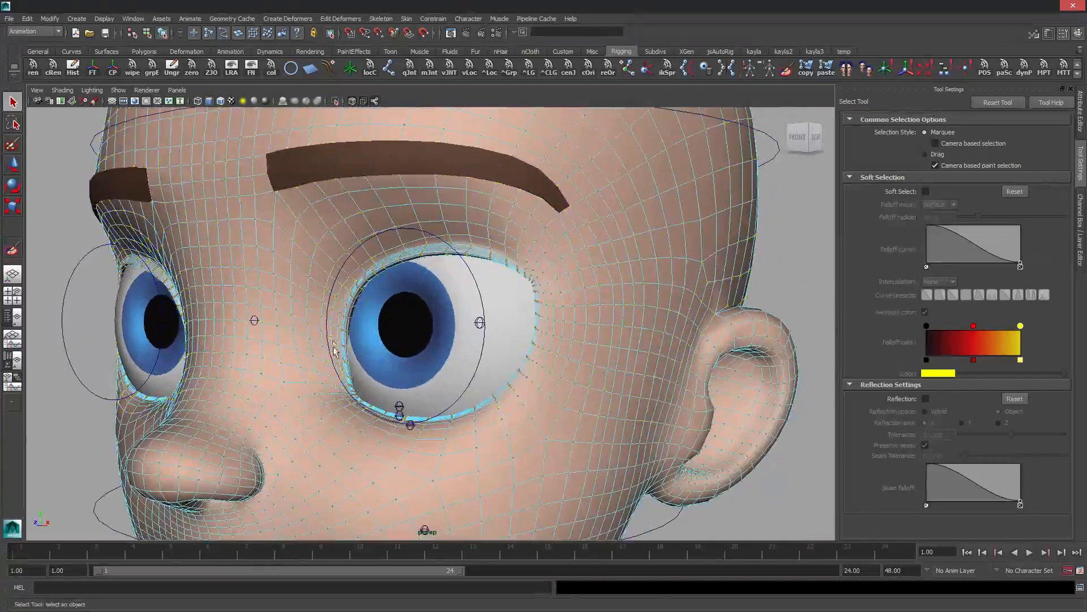
Select the vertex loop along the left eyelid rim and grow the selection outward over the surrounding eye socket
{"action": "scroll", "coordinate": [560, 330], "scroll_direction": "up", "scroll_amount": 6}
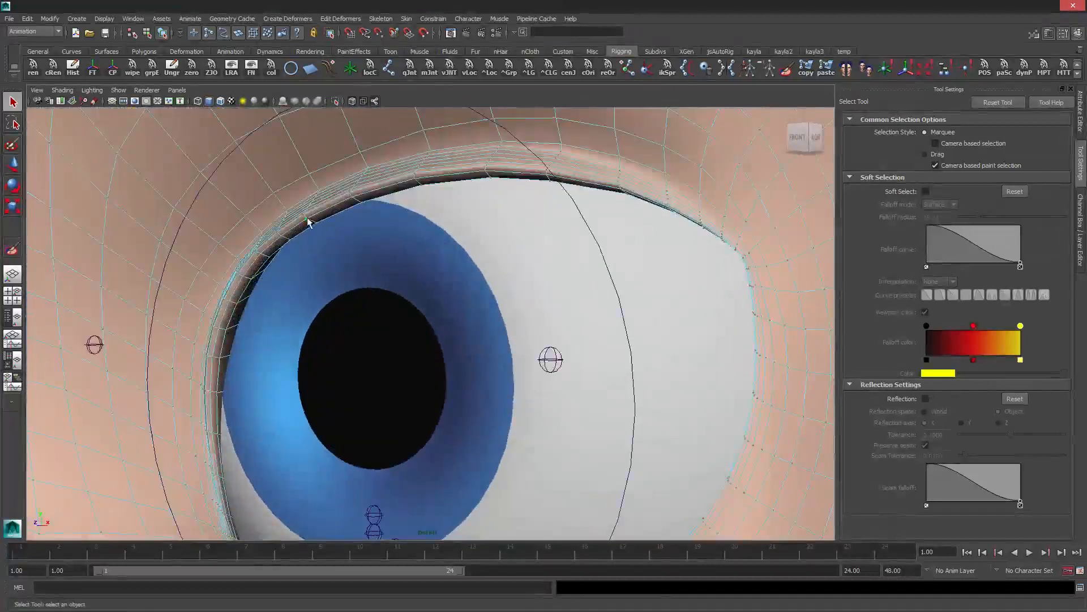
{"action": "scroll", "coordinate": [293, 264], "scroll_direction": "down", "scroll_amount": 5}
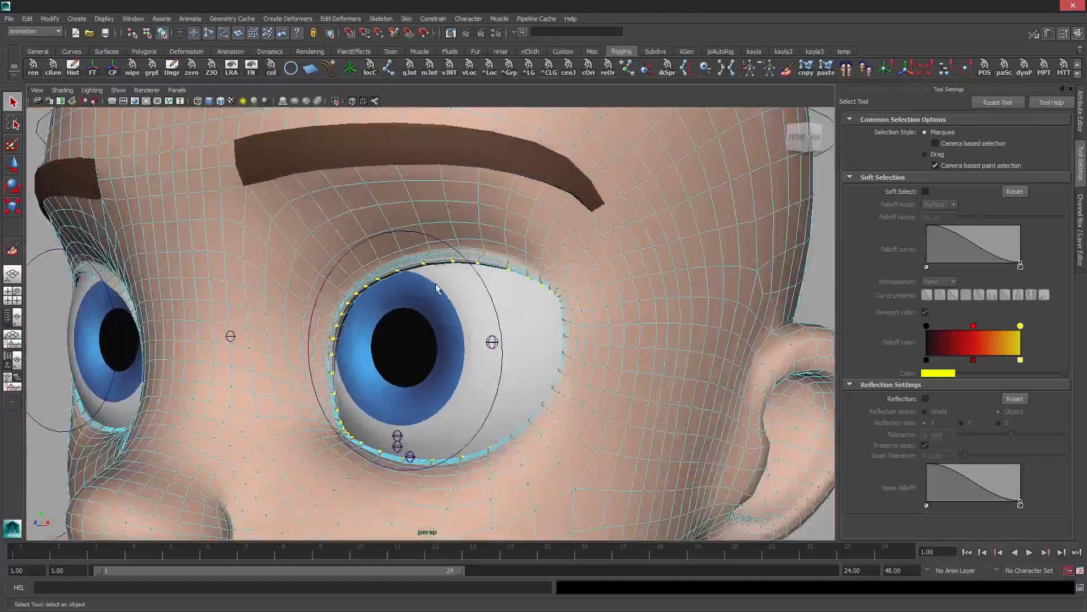
{"action": "mouse_move", "coordinate": [438, 286]}
{"action": "left_mouse_down", "text": "alt"}
{"action": "mouse_move", "coordinate": [584, 269]}
{"action": "mouse_move", "coordinate": [556, 250]}
{"action": "mouse_move", "coordinate": [571, 258]}
{"action": "left_mouse_up", "text": "alt"}
{"action": "key", "text": "4"}
{"action": "key", "text": "5"}
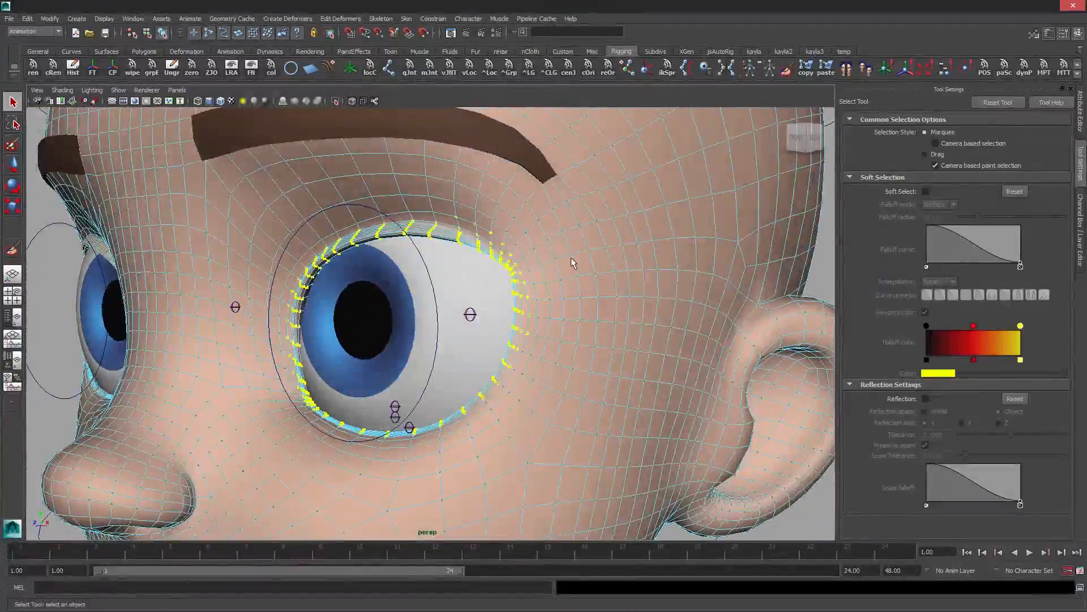
{"action": "key", "text": "shift+period"}
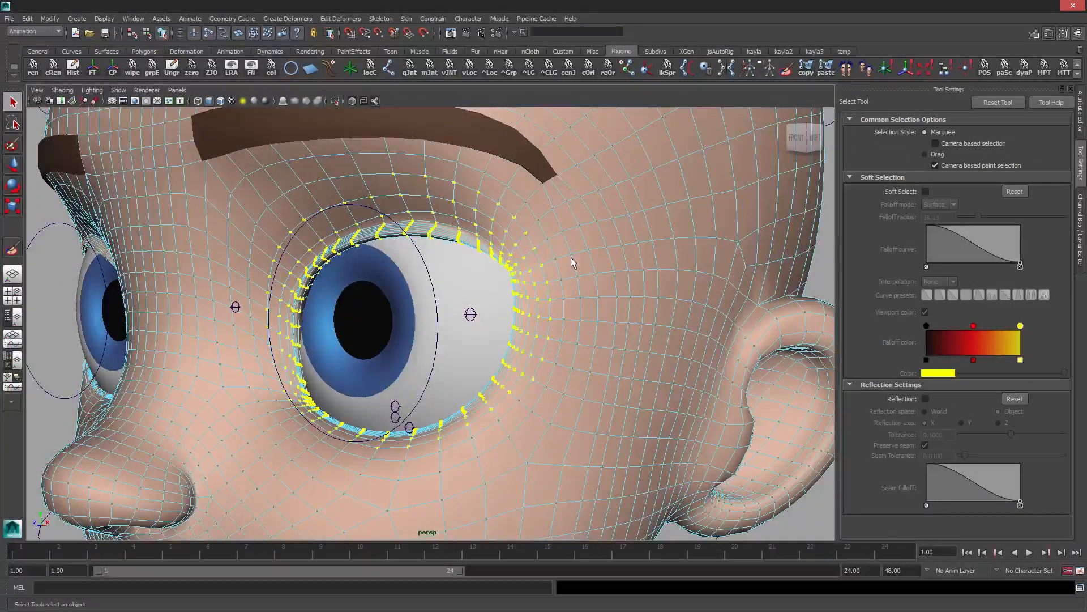
{"action": "left_click_drag", "start_coordinate": [501, 240], "coordinate": [521, 239], "text": "alt"}
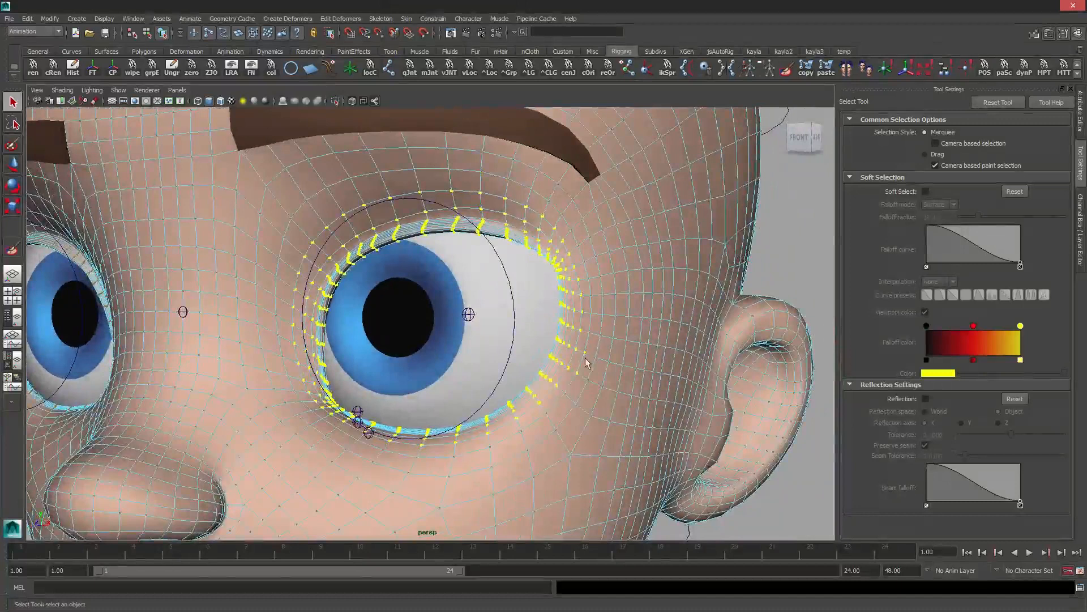
{"action": "left_click_drag", "start_coordinate": [413, 333], "coordinate": [307, 205], "text": "alt"}
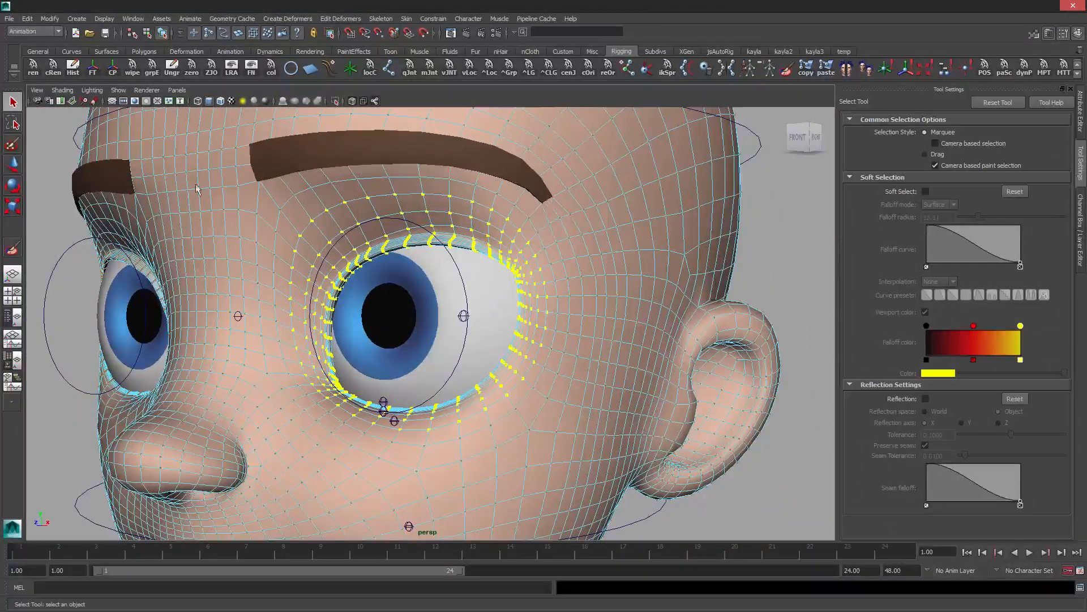
Try to flood the selected eye socket vertices with L_socket_BND using Replace at a value of 1
{"action": "left_click", "coordinate": [13, 249]}
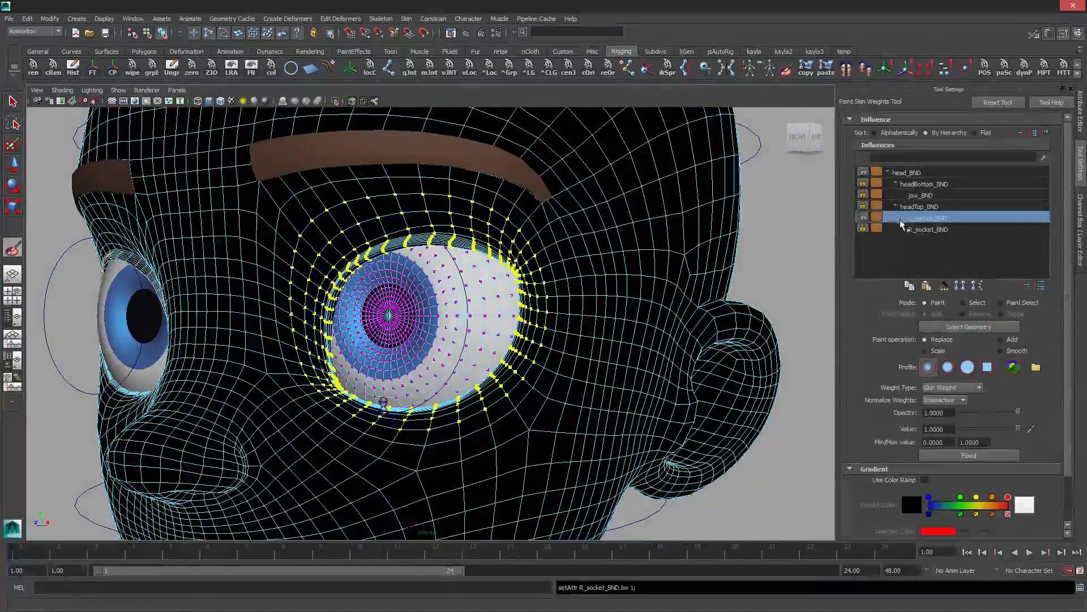
{"action": "left_click", "coordinate": [915, 173]}
{"action": "scroll", "coordinate": [602, 266], "scroll_direction": "down", "scroll_amount": 4}
{"action": "left_click", "coordinate": [930, 219]}
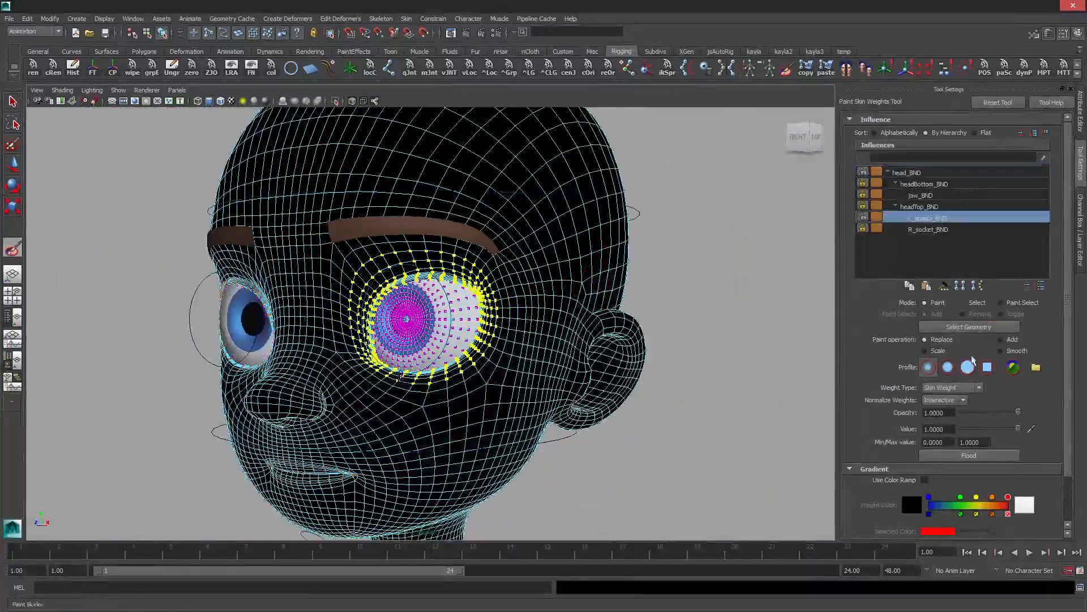
{"action": "left_click", "coordinate": [980, 458]}
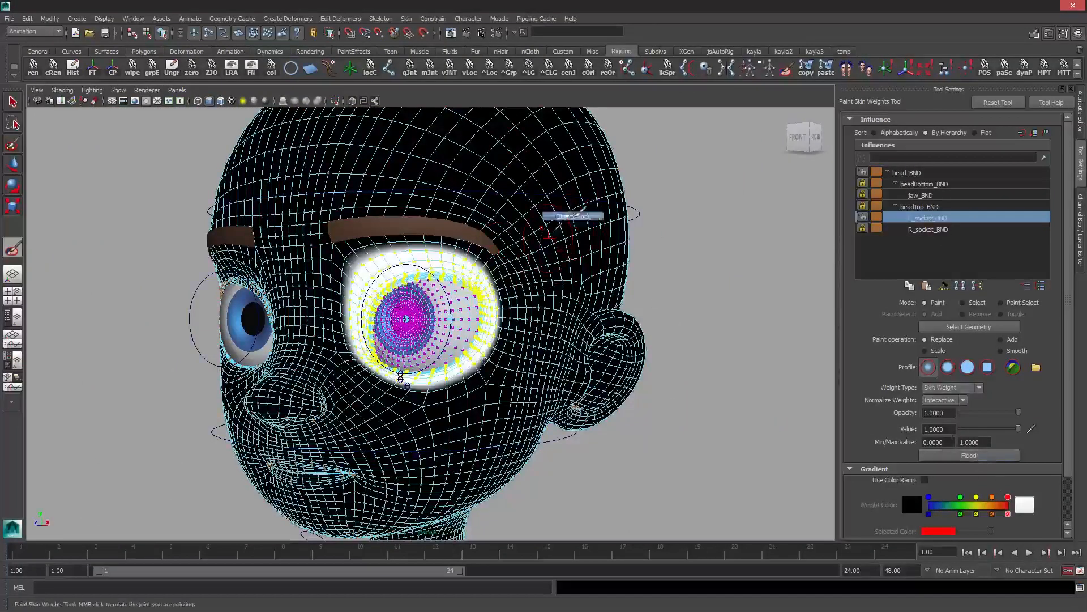
{"action": "key", "text": "ctrl+z"}
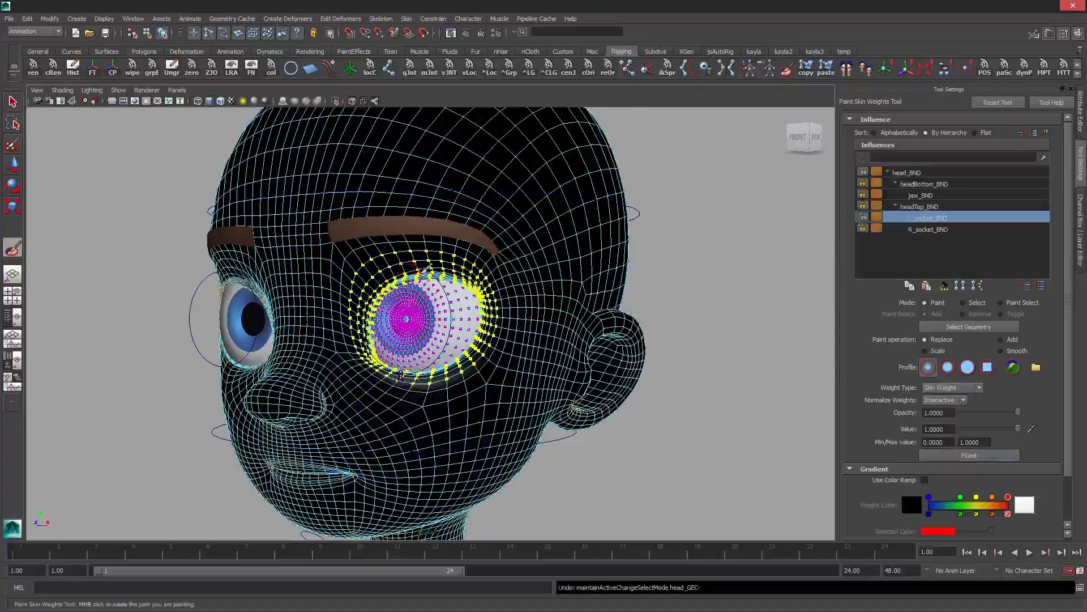
Lock head_BND and unlock headTop_BND for the head mesh, with L_socket_BND as the active influence
{"action": "scroll", "coordinate": [425, 271], "scroll_direction": "up", "scroll_amount": 3}
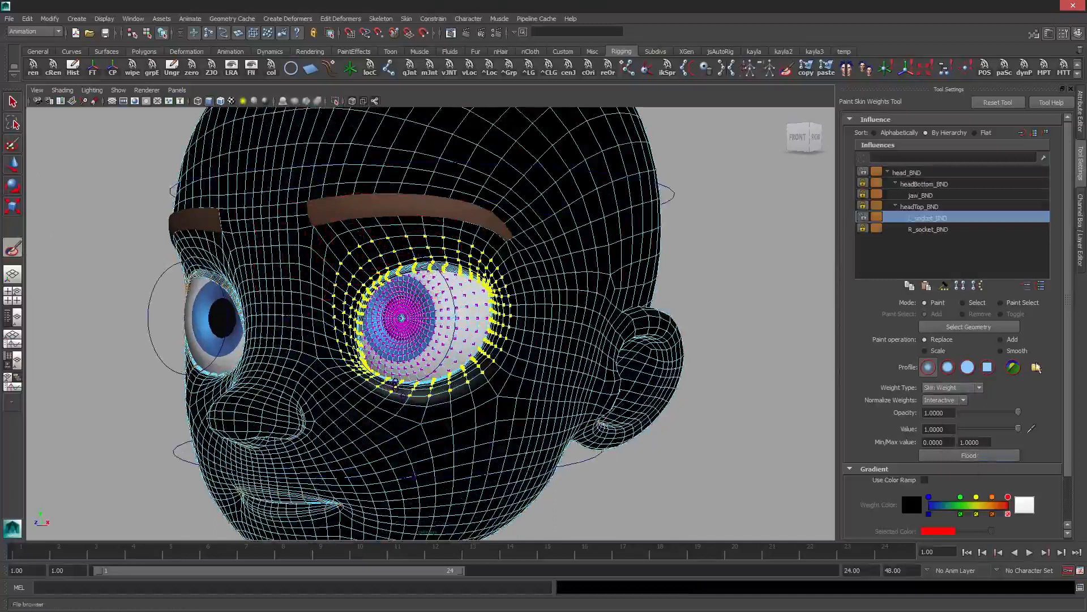
{"action": "left_click", "coordinate": [1001, 350]}
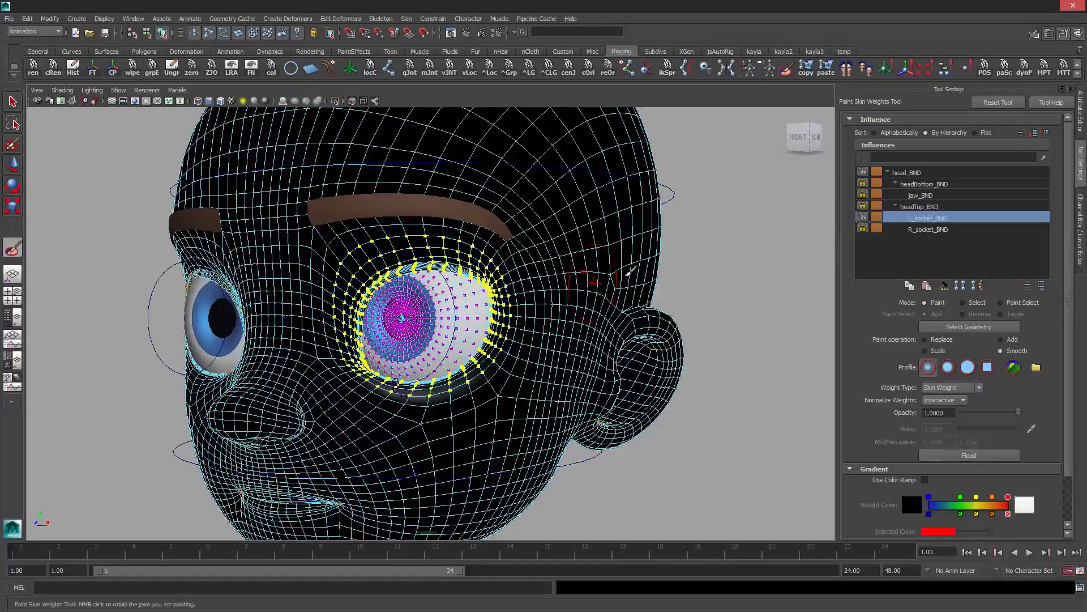
{"action": "scroll", "coordinate": [590, 277], "scroll_direction": "down", "scroll_amount": 2}
{"action": "scroll", "coordinate": [600, 277], "scroll_direction": "up", "scroll_amount": 2}
{"action": "middle_click_drag", "start_coordinate": [616, 240], "coordinate": [620, 277], "text": "alt"}
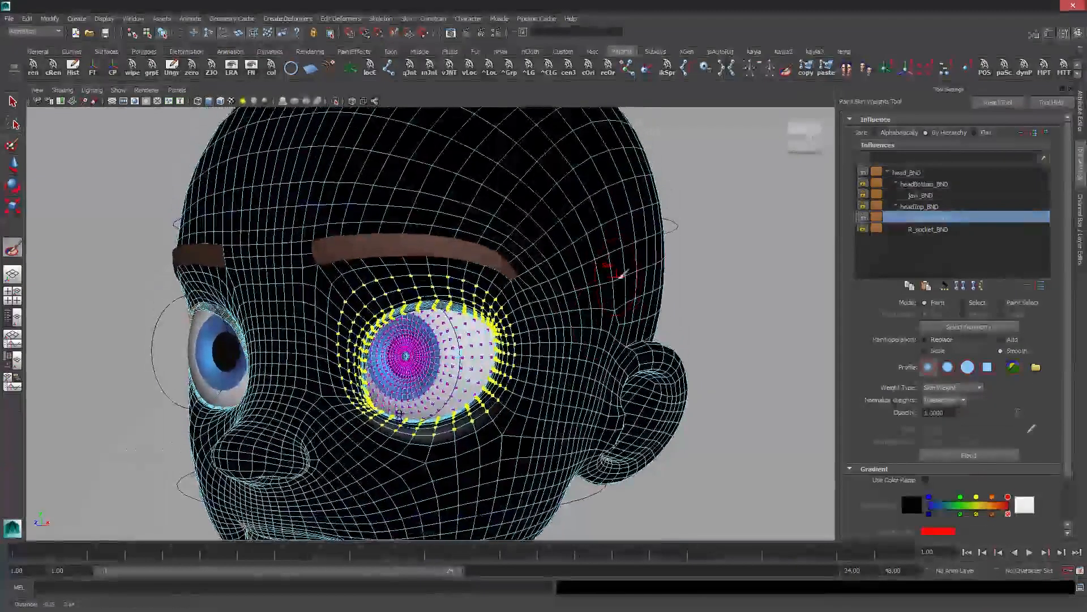
{"action": "left_click", "coordinate": [889, 173]}
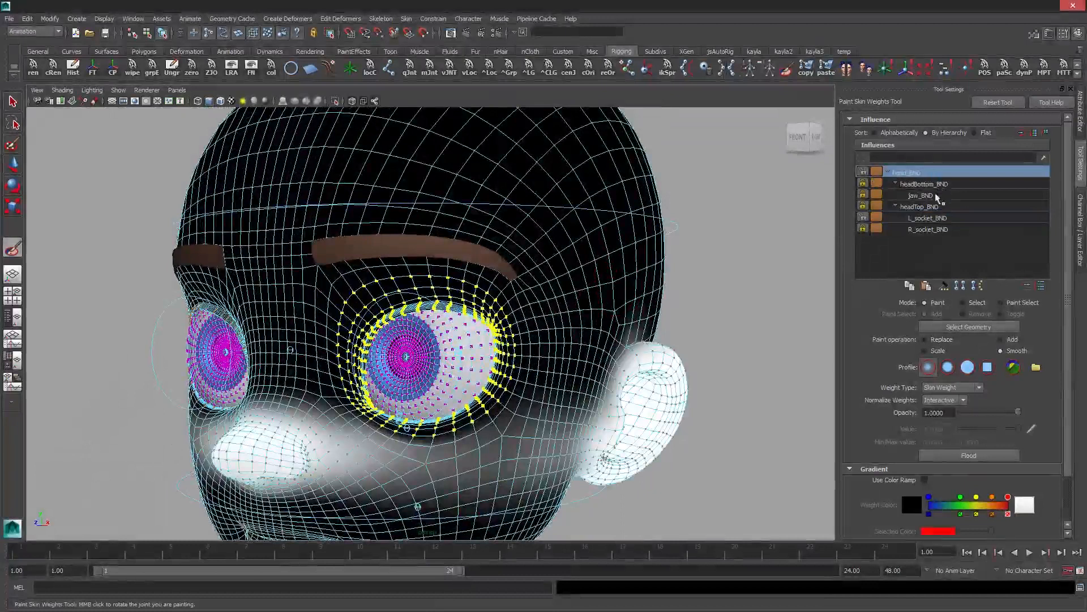
{"action": "left_click", "coordinate": [931, 208]}
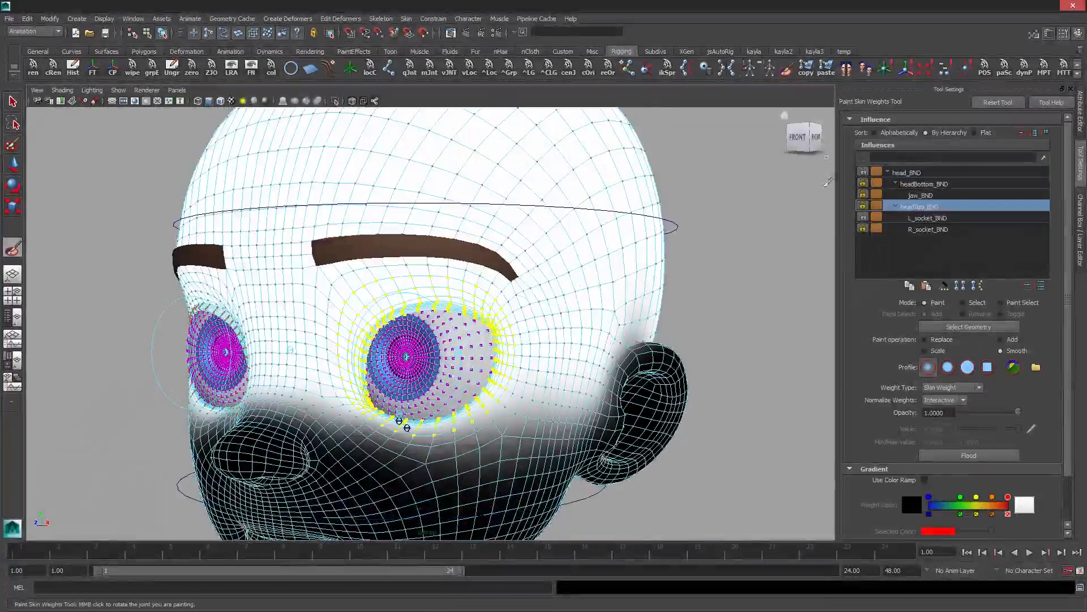
{"action": "left_click", "coordinate": [863, 172]}
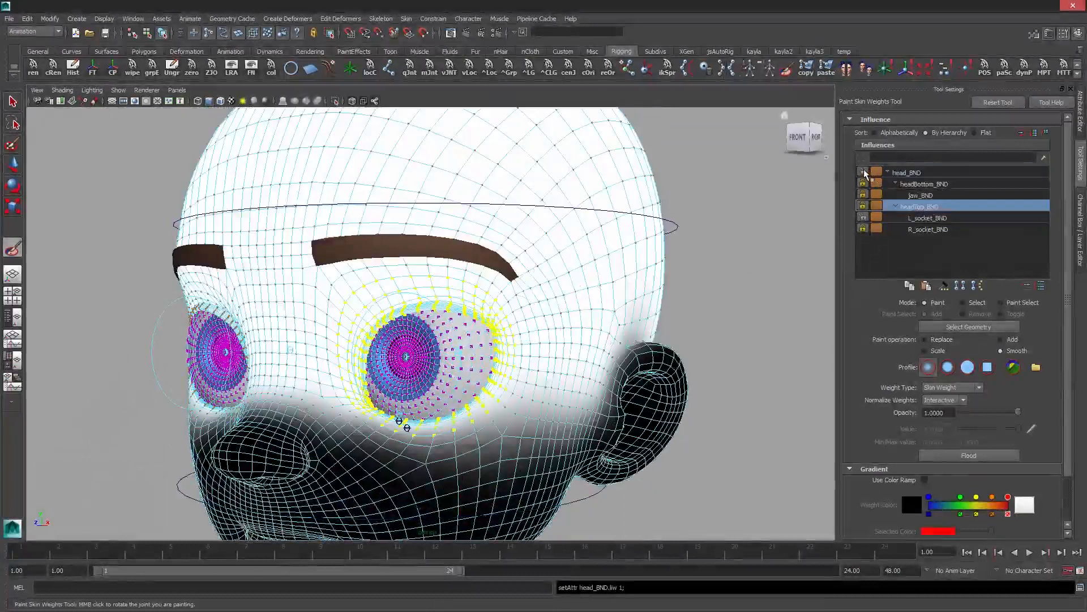
{"action": "left_click", "coordinate": [862, 207]}
{"action": "left_click", "coordinate": [931, 220]}
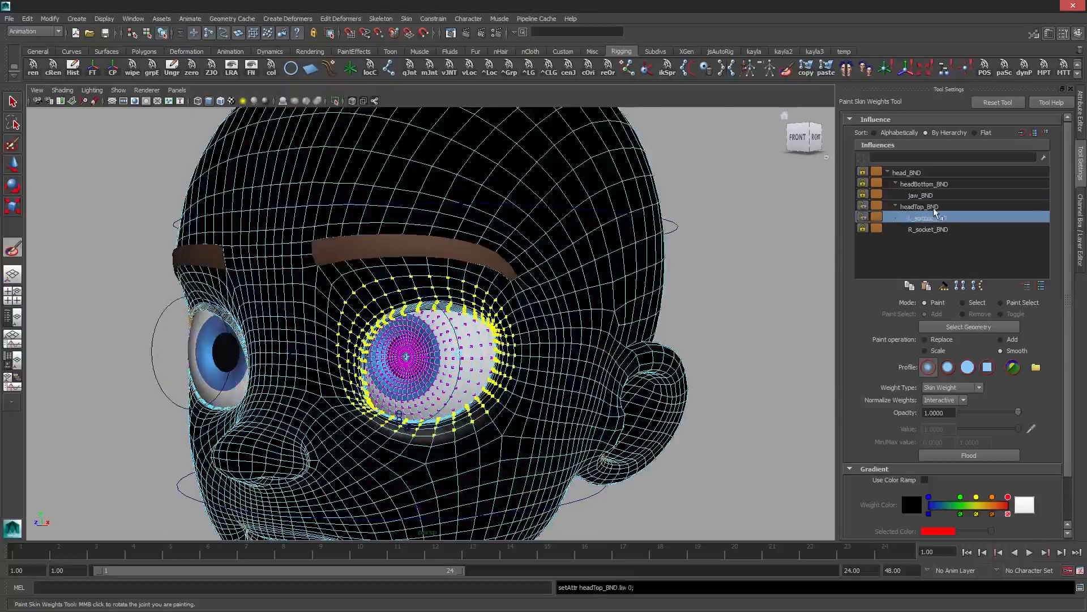
{"action": "left_click", "coordinate": [937, 208]}
{"action": "left_click", "coordinate": [937, 220]}
Flood the selected socket vertices with L_socket_BND using Replace at a value of 1, and smooth those weights with a flood
{"action": "left_click", "coordinate": [939, 339]}
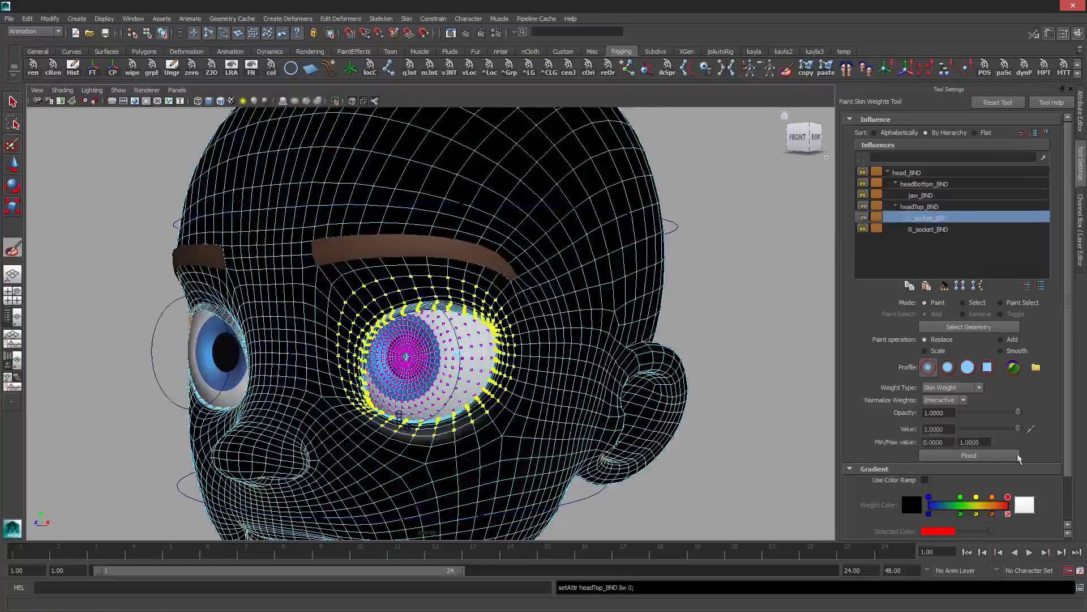
{"action": "left_click", "coordinate": [970, 455]}
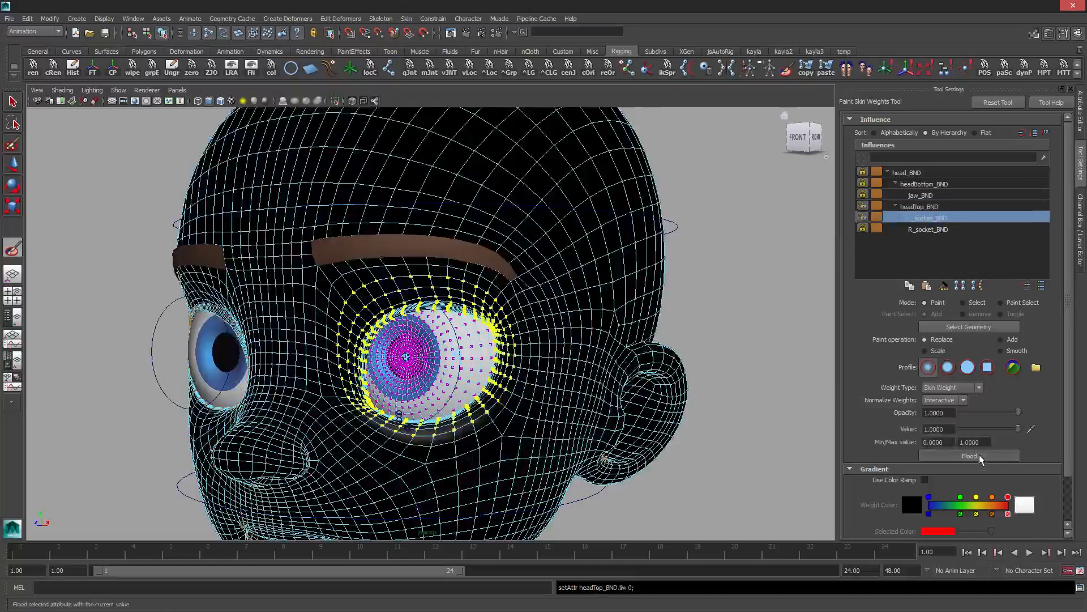
{"action": "left_click", "coordinate": [1000, 350]}
{"action": "left_click", "coordinate": [968, 455]}
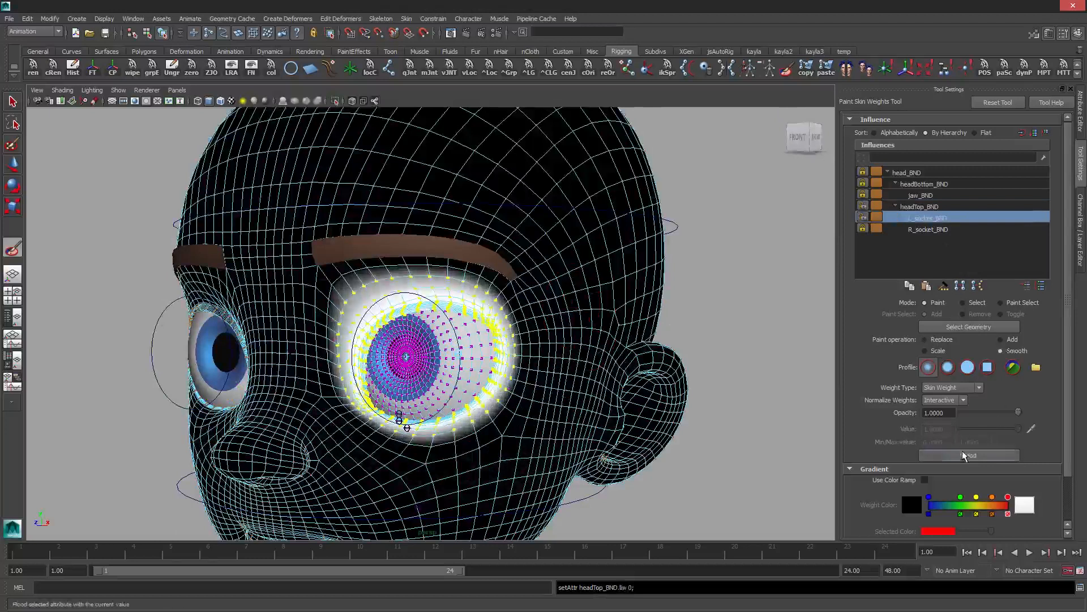
Test the socket deformation with a trial move of the left eye socket control and undo the move
{"action": "key", "text": "q"}
{"action": "left_click", "coordinate": [390, 294]}
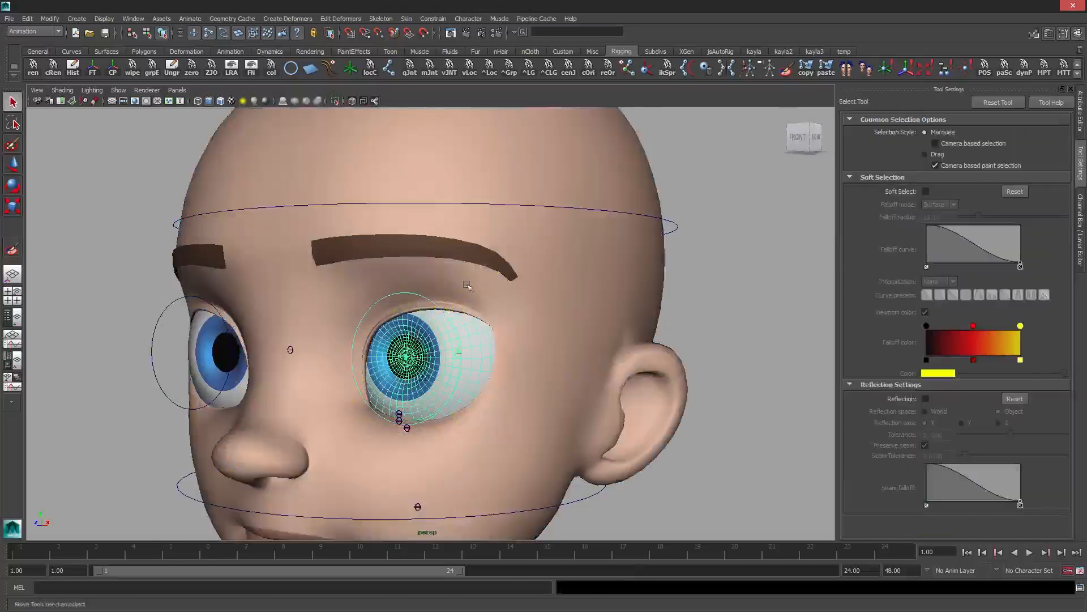
{"action": "key", "text": "w"}
{"action": "mouse_move", "coordinate": [505, 307]}
{"action": "middle_mouse_down"}
{"action": "mouse_move", "coordinate": [526, 303]}
{"action": "mouse_move", "coordinate": [467, 315]}
{"action": "mouse_move", "coordinate": [526, 306]}
{"action": "mouse_move", "coordinate": [569, 333]}
{"action": "mouse_move", "coordinate": [517, 323]}
{"action": "middle_mouse_up"}
{"action": "key", "text": "z"}
{"action": "middle_click_drag", "start_coordinate": [448, 277], "coordinate": [484, 241], "text": "alt"}
{"action": "scroll", "coordinate": [397, 242], "scroll_direction": "up", "scroll_amount": 4}
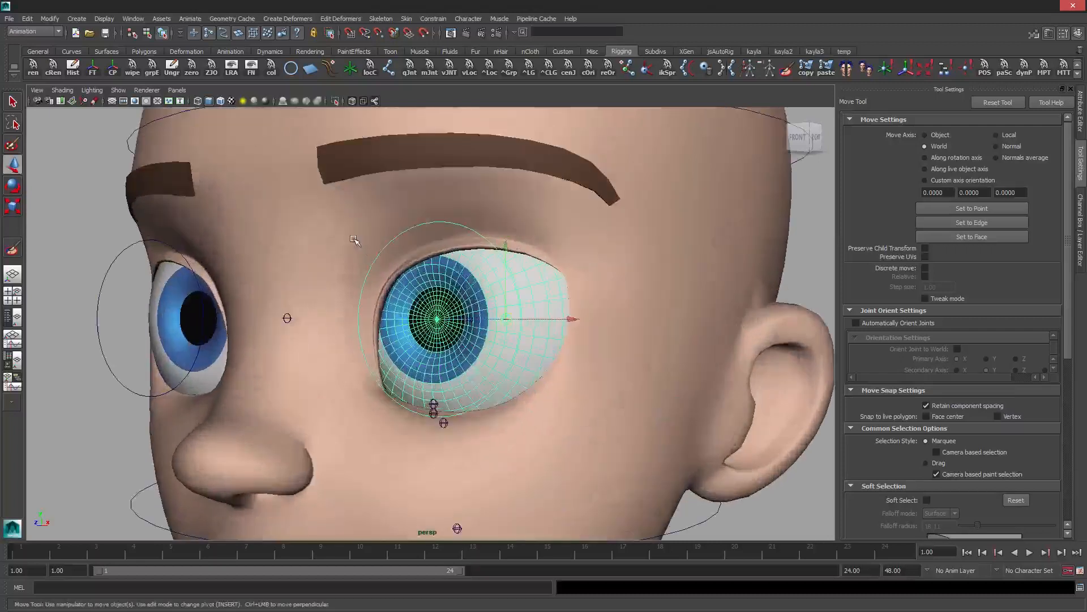
{"action": "left_click", "coordinate": [357, 242]}
{"action": "key", "text": "z"}
{"action": "key", "text": "z"}
Select the vertex loop just outside the left eye socket and smooth its L_socket_BND weights with a flood
{"action": "left_click", "coordinate": [369, 226]}
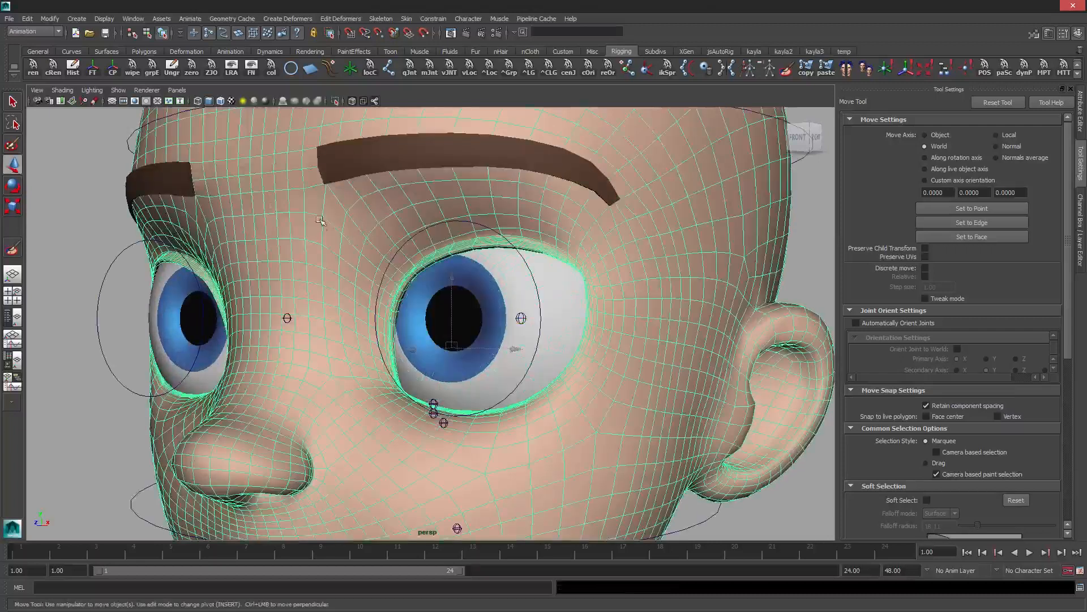
{"action": "key", "text": "F8"}
{"action": "left_click", "coordinate": [345, 221]}
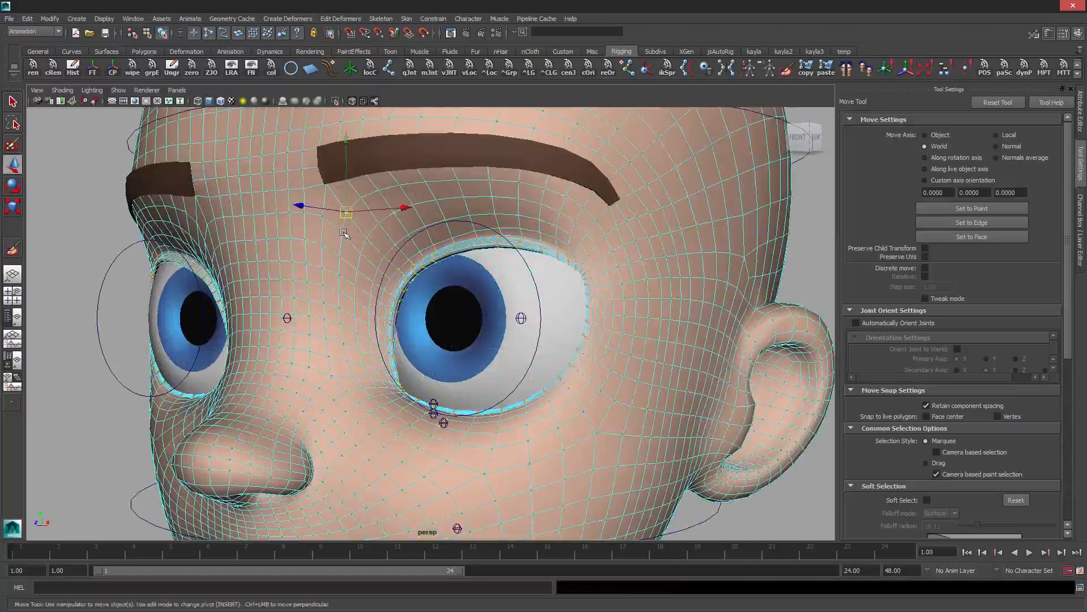
{"action": "double_click", "coordinate": [339, 231], "text": "shift"}
{"action": "left_click", "coordinate": [12, 250]}
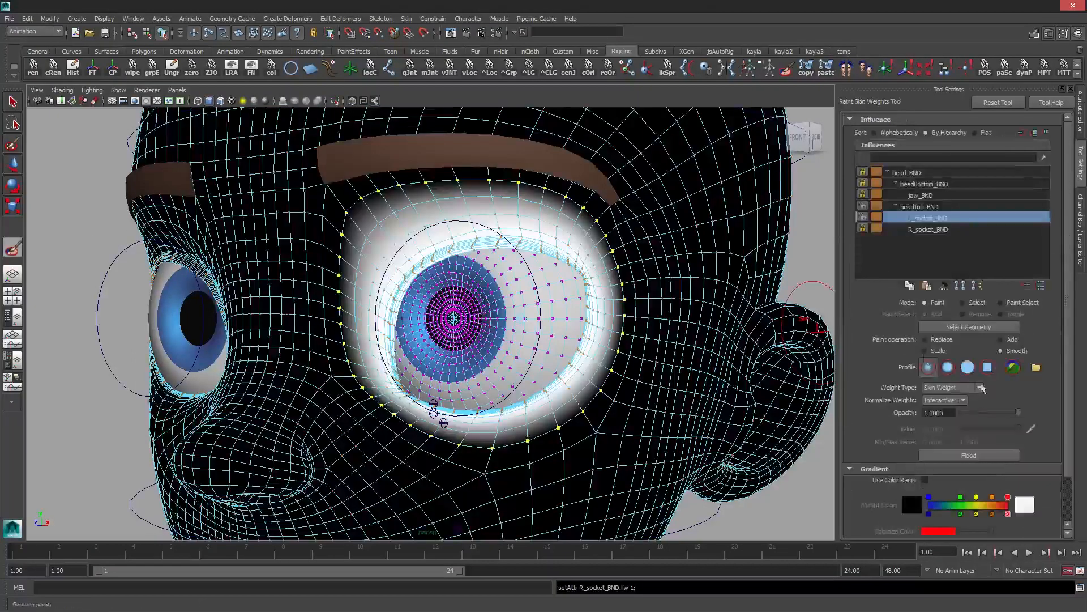
{"action": "left_click", "coordinate": [969, 455]}
{"action": "key", "text": "q"}
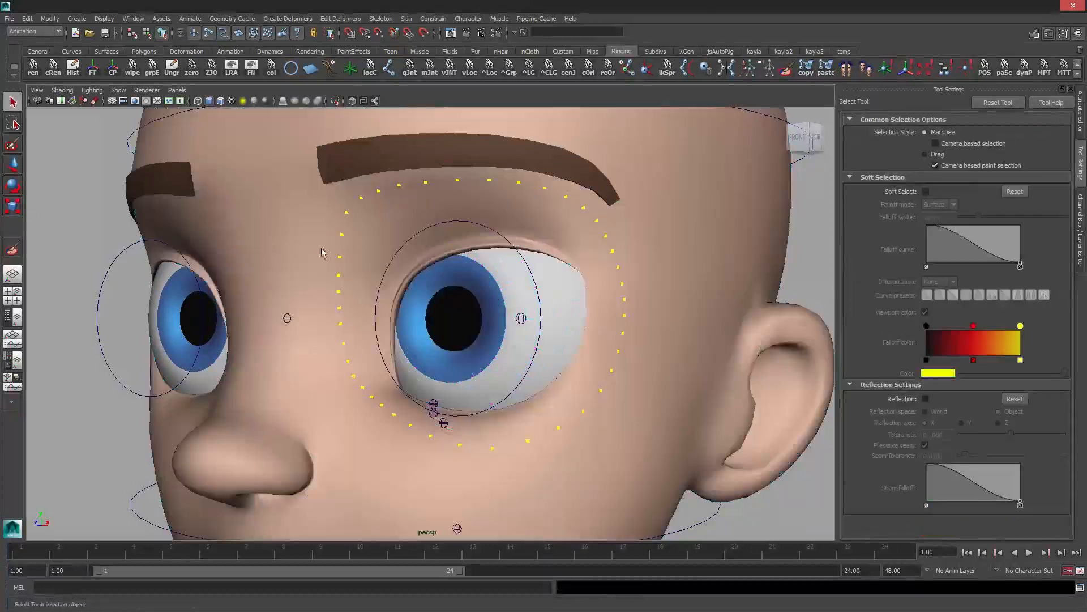
Test the smoothed socket with trial moves of the left eye socket control and display wireframe on the shaded meshes
{"action": "key", "text": "w"}
{"action": "scroll", "coordinate": [576, 234], "scroll_direction": "down", "scroll_amount": 3}
{"action": "middle_click_drag", "start_coordinate": [513, 188], "coordinate": [553, 187]}
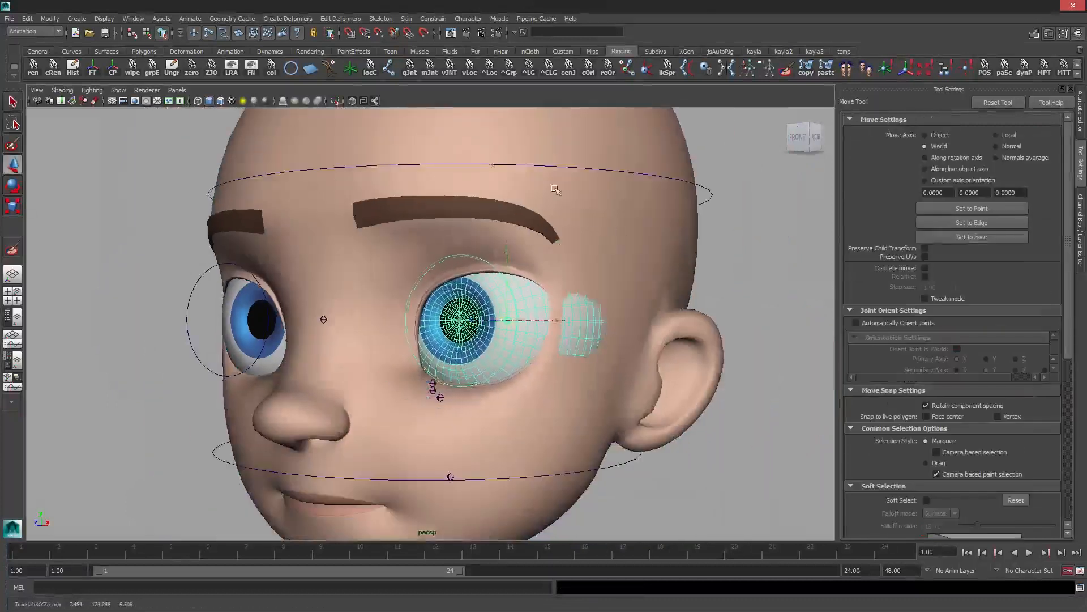
{"action": "key", "text": "ctrl+z"}
{"action": "left_click", "coordinate": [220, 101]}
{"action": "mouse_move", "coordinate": [556, 264]}
{"action": "middle_mouse_down"}
{"action": "mouse_move", "coordinate": [523, 245]}
{"action": "mouse_move", "coordinate": [578, 269]}
{"action": "mouse_move", "coordinate": [572, 254]}
{"action": "mouse_move", "coordinate": [571, 288]}
{"action": "middle_mouse_up"}
{"action": "key", "text": "r"}
{"action": "key", "text": "w"}
{"action": "key", "text": "ctrl+z"}
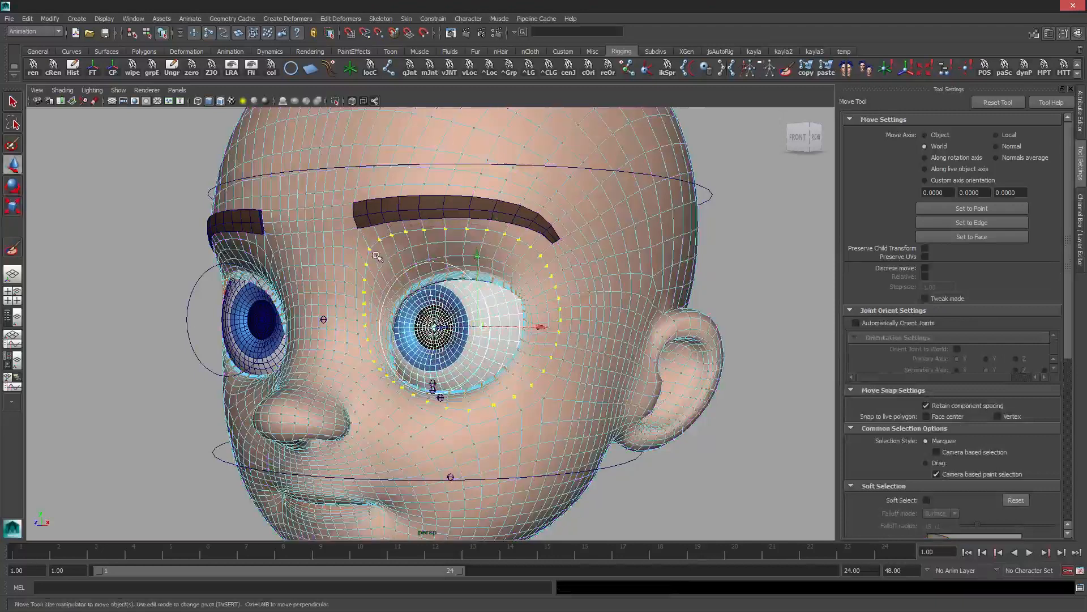
Select the outer vertices beside and below the left eye, excluding the brow area, and smooth their L_socket_BND weights with a flood
{"action": "middle_click_drag", "start_coordinate": [440, 230], "coordinate": [443, 184], "text": "alt"}
{"action": "scroll", "coordinate": [415, 376], "scroll_direction": "up", "scroll_amount": 3}
{"action": "key", "text": "q"}
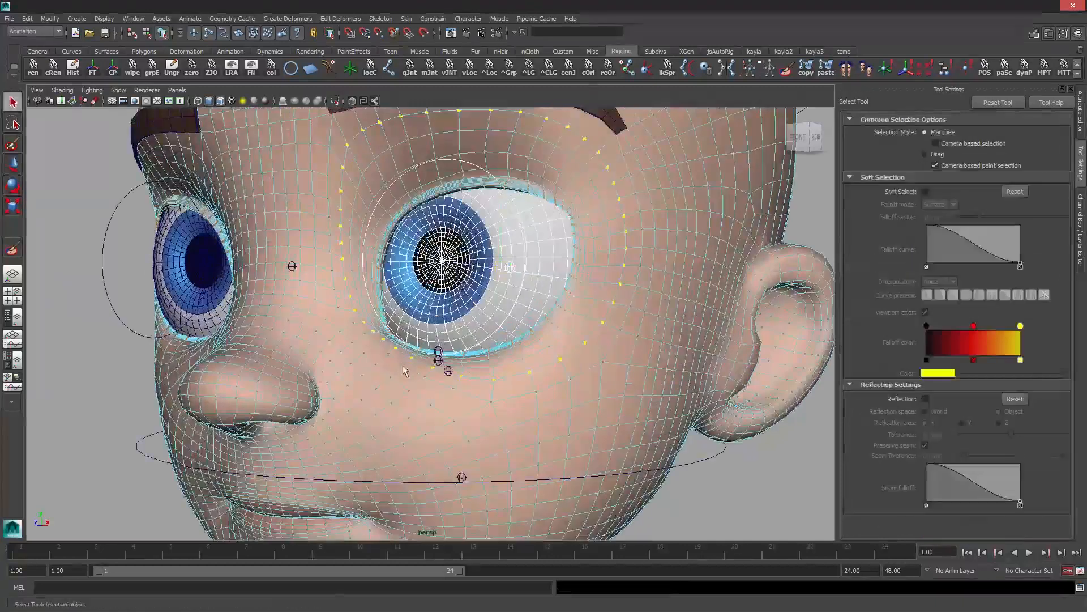
{"action": "left_click", "coordinate": [404, 363]}
{"action": "key", "text": "ctrl+z"}
{"action": "left_click", "coordinate": [389, 355]}
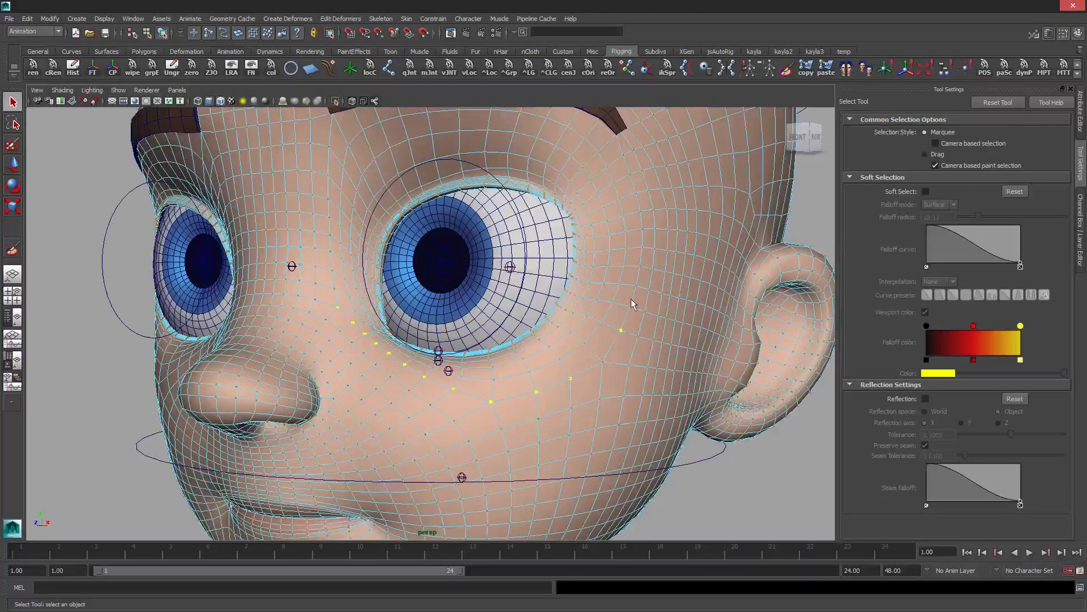
{"action": "middle_click_drag", "start_coordinate": [600, 202], "coordinate": [613, 242], "text": "alt"}
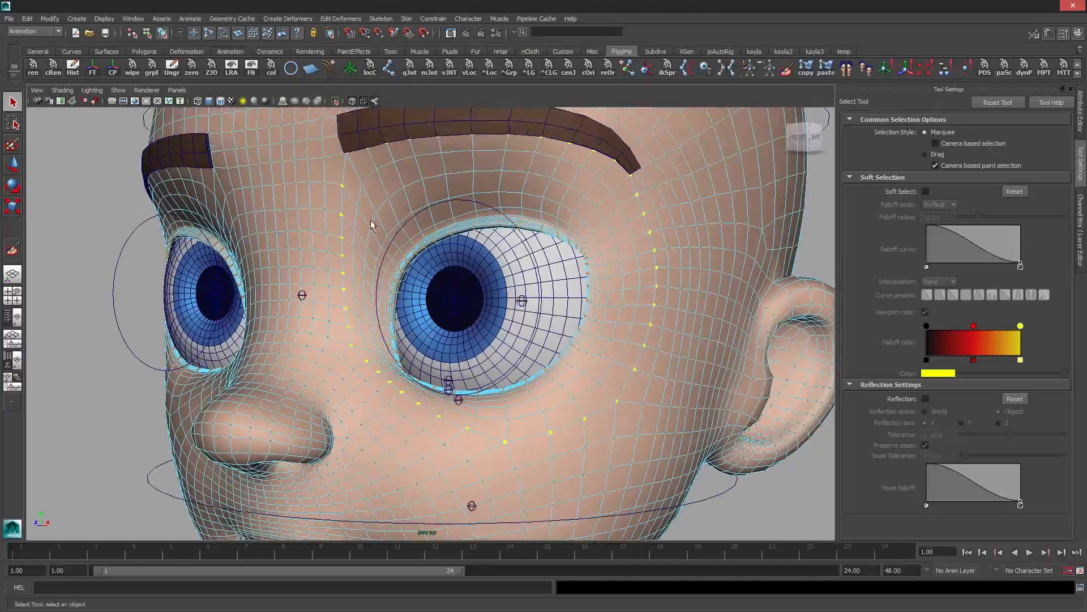
{"action": "scroll", "coordinate": [374, 225], "scroll_direction": "down", "scroll_amount": 3}
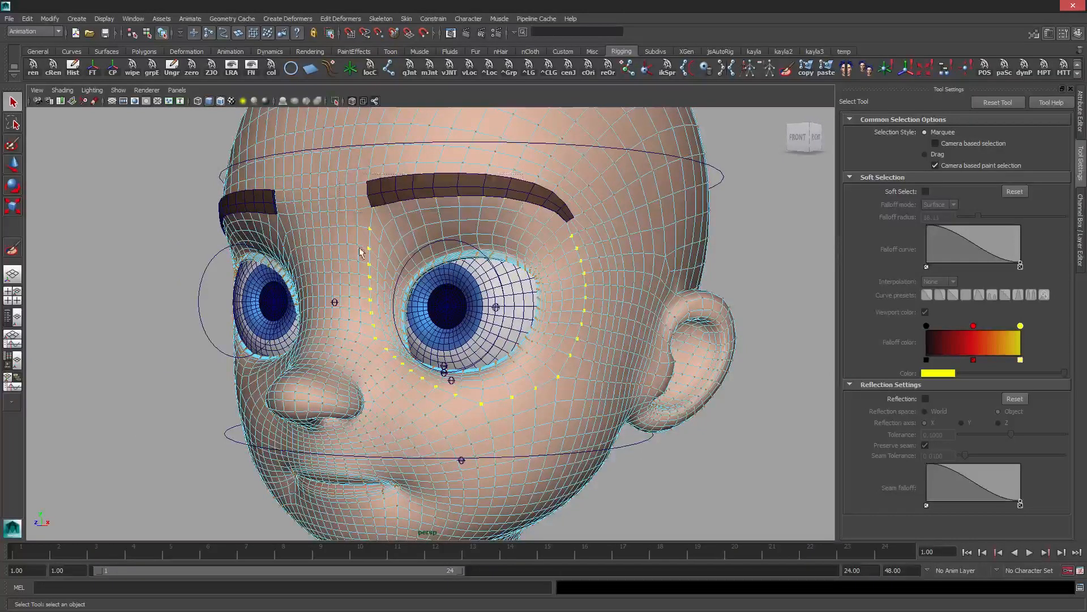
{"action": "left_click", "coordinate": [12, 250]}
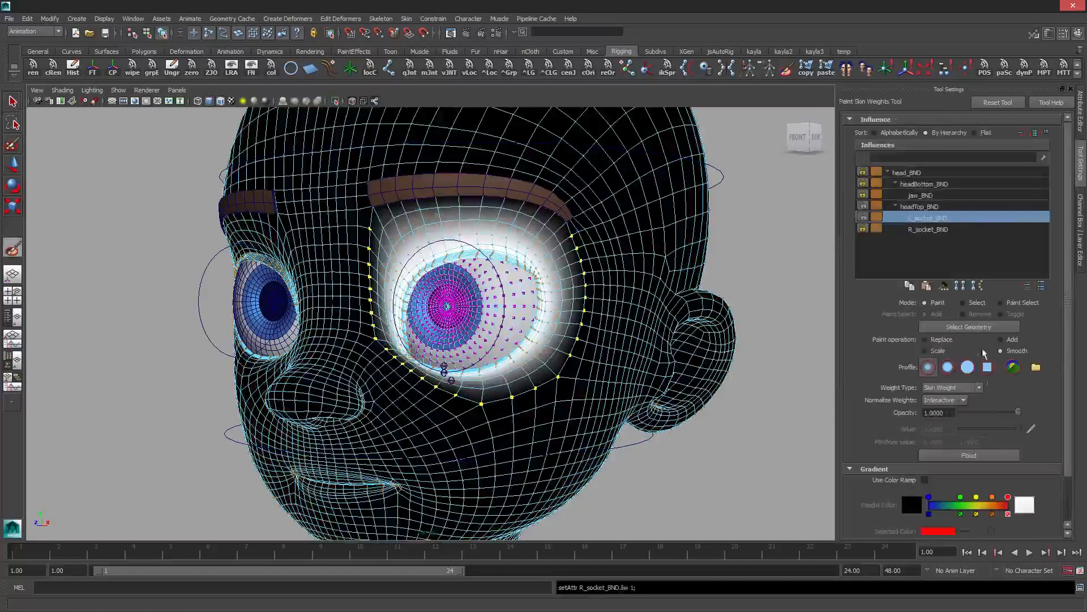
{"action": "left_click", "coordinate": [964, 456]}
{"action": "key", "text": "q"}
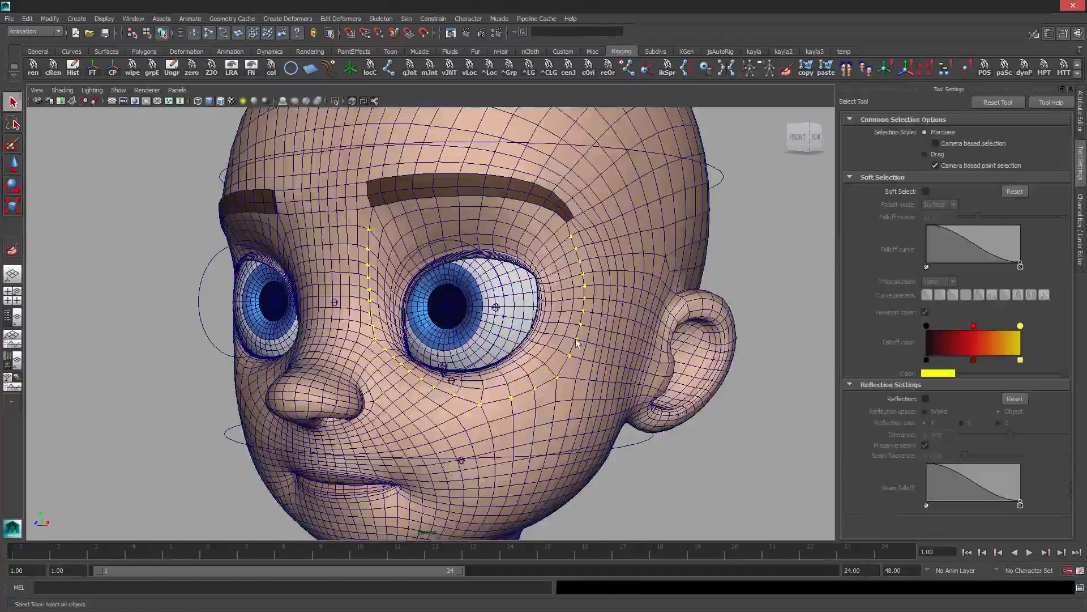
Check the softened falloff by moving the left eye socket control, undo the move, and clear the selection
{"action": "left_click", "coordinate": [461, 243]}
{"action": "key", "text": "w"}
{"action": "left_click_drag", "start_coordinate": [494, 307], "coordinate": [522, 307]}
{"action": "key", "text": "ctrl+z"}
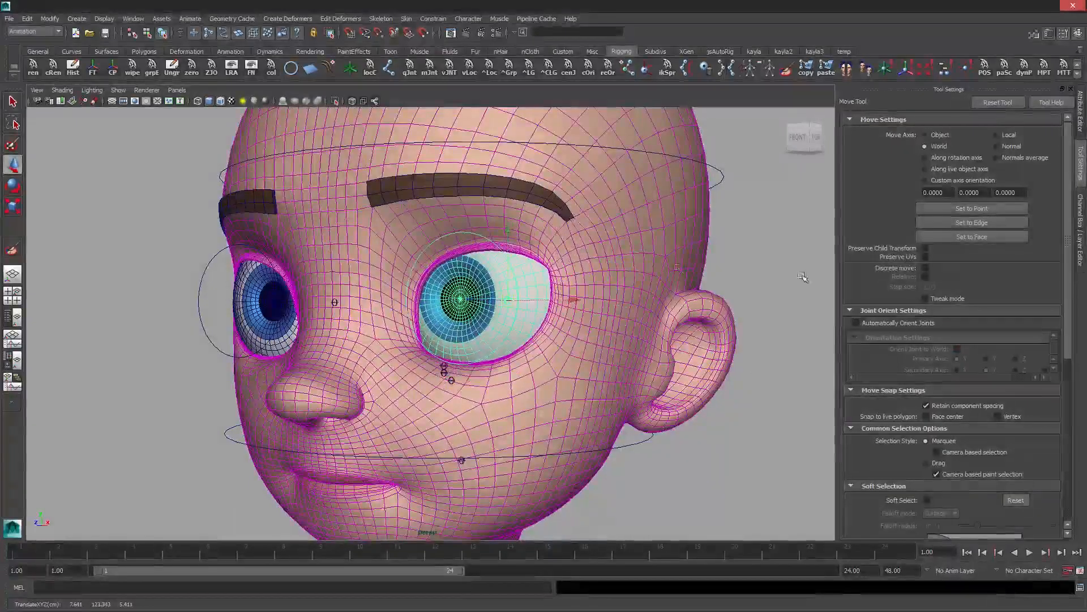
{"action": "left_click", "coordinate": [770, 254]}
Mirror the head mesh's skin weights to the right side and check them with a trial move of the right eye socket control
{"action": "key", "text": "q"}
{"action": "left_click", "coordinate": [605, 243]}
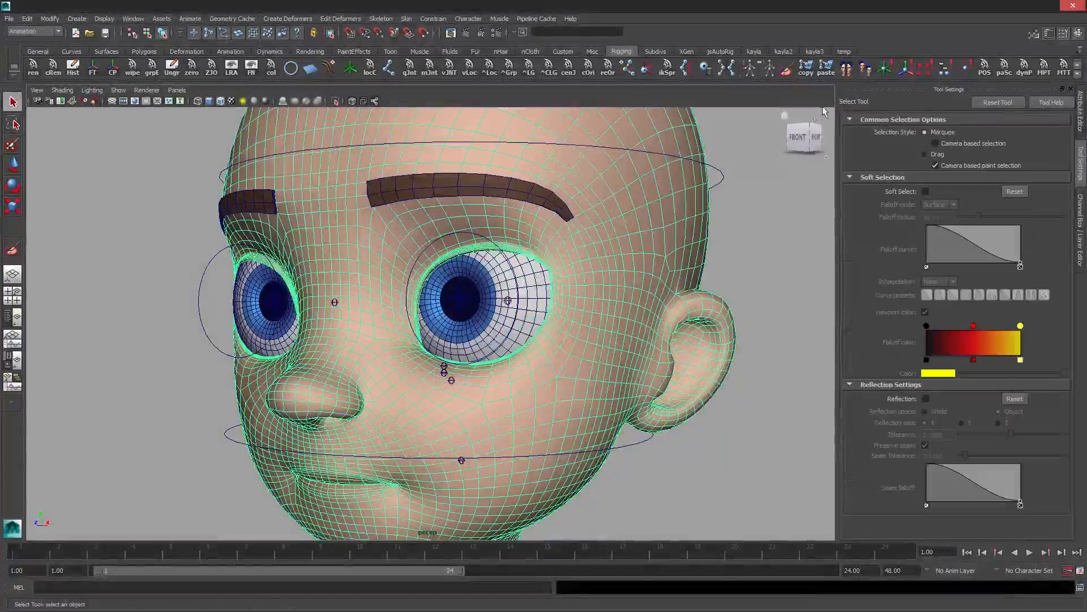
{"action": "left_click", "coordinate": [845, 70]}
{"action": "left_click_drag", "start_coordinate": [102, 250], "coordinate": [229, 244], "text": "alt"}
{"action": "left_click", "coordinate": [232, 232]}
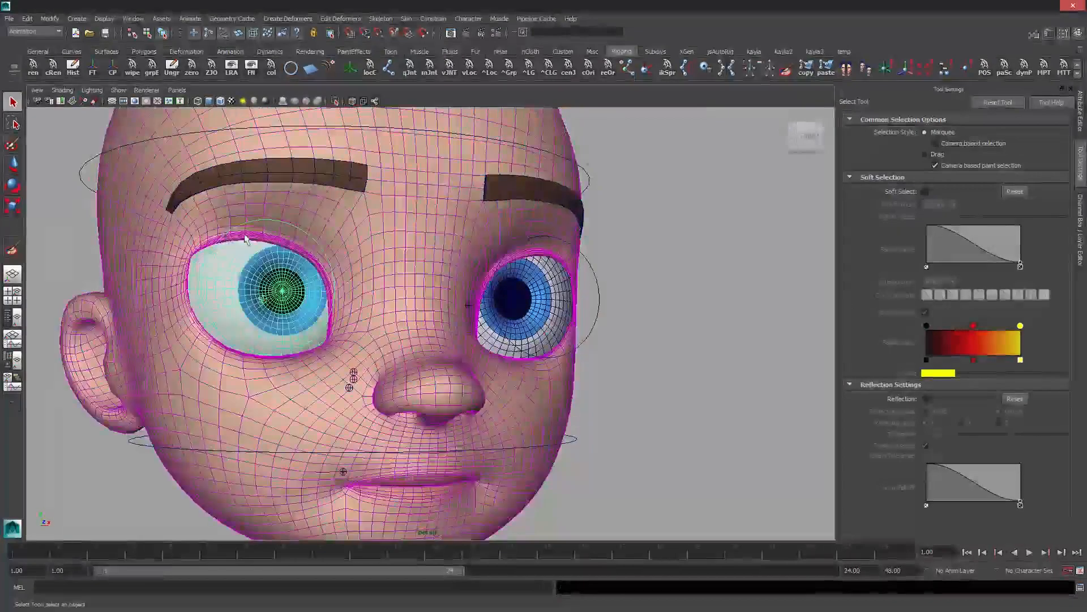
{"action": "key", "text": "w"}
{"action": "middle_click_drag", "start_coordinate": [407, 336], "coordinate": [460, 326]}
{"action": "key", "text": "ctrl+z"}
{"action": "key", "text": "q"}
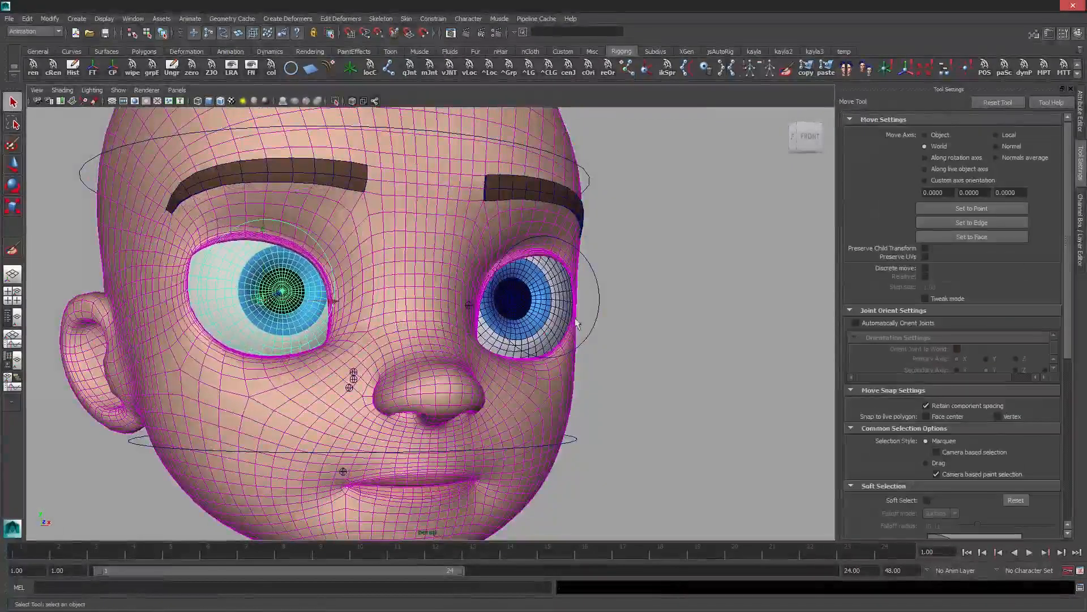
Clear the selection and save the scene
{"action": "scroll", "coordinate": [605, 290], "scroll_direction": "down", "scroll_amount": 5}
{"action": "left_click_drag", "start_coordinate": [605, 290], "coordinate": [648, 274], "text": "alt"}
{"action": "left_click", "coordinate": [648, 274]}
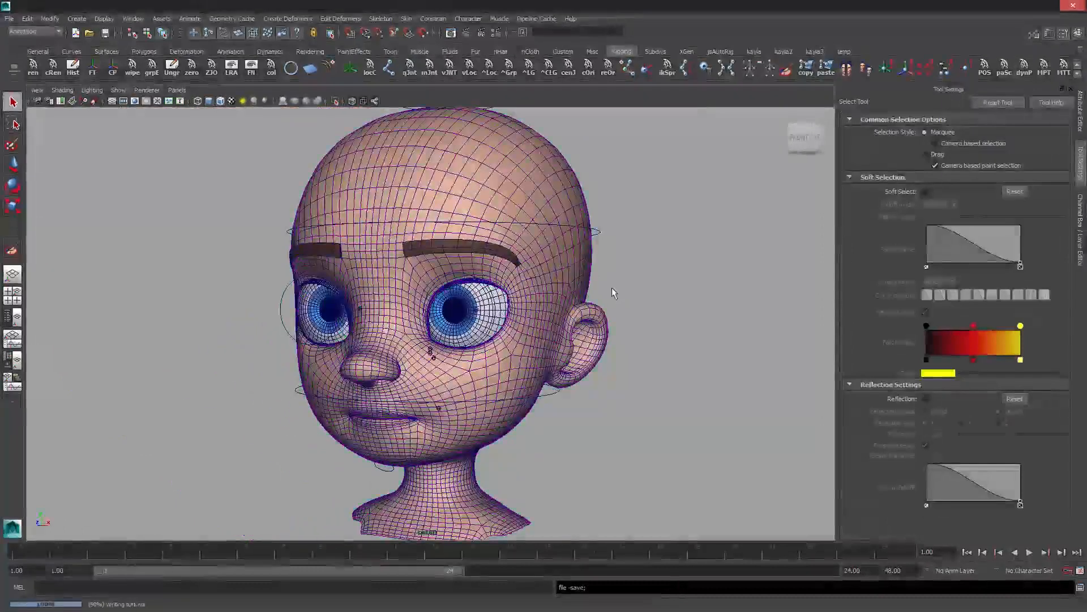
{"action": "key", "text": "ctrl+s"}
Open Paint Skin Weights on the head mesh, lock L_socket_BND, unlock headBottom_BND and jaw_BND, and make jaw_BND the active influence
{"action": "left_click", "coordinate": [537, 283]}
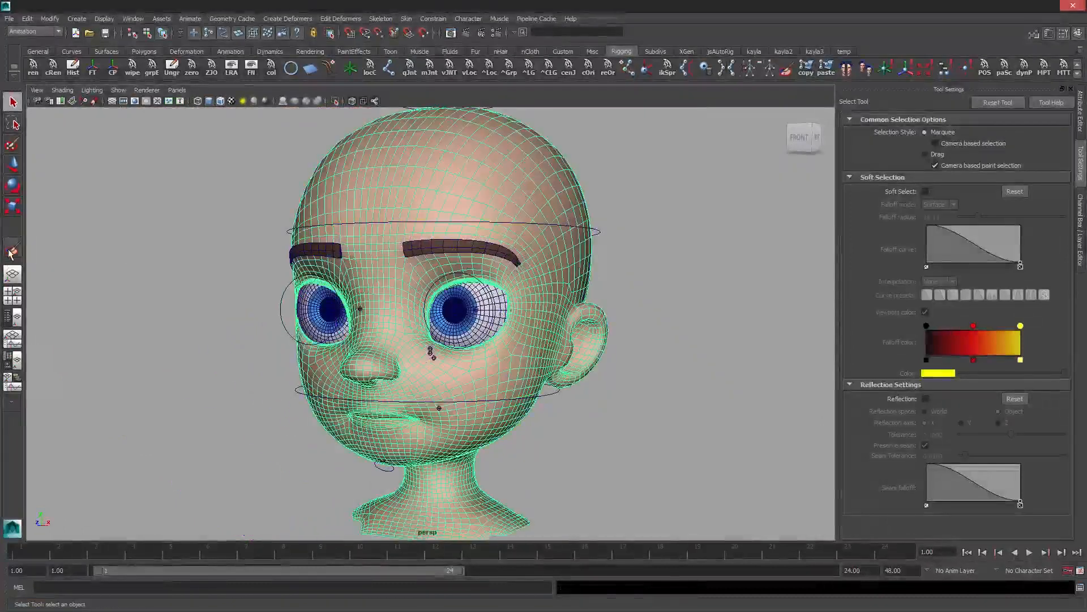
{"action": "left_click", "coordinate": [11, 249]}
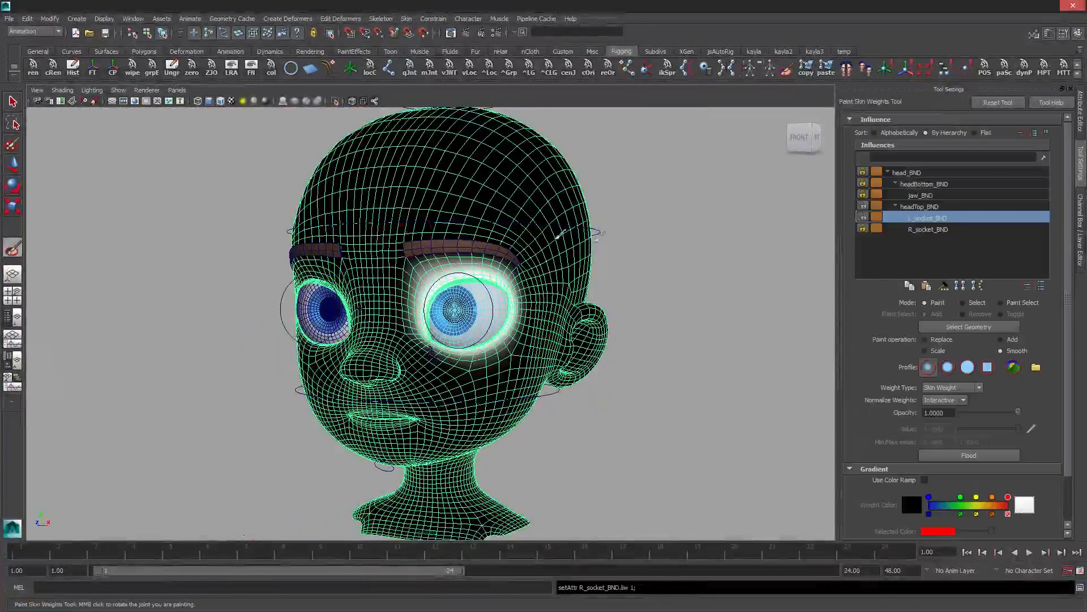
{"action": "left_click", "coordinate": [920, 185]}
{"action": "left_click", "coordinate": [863, 184]}
{"action": "left_click", "coordinate": [862, 217]}
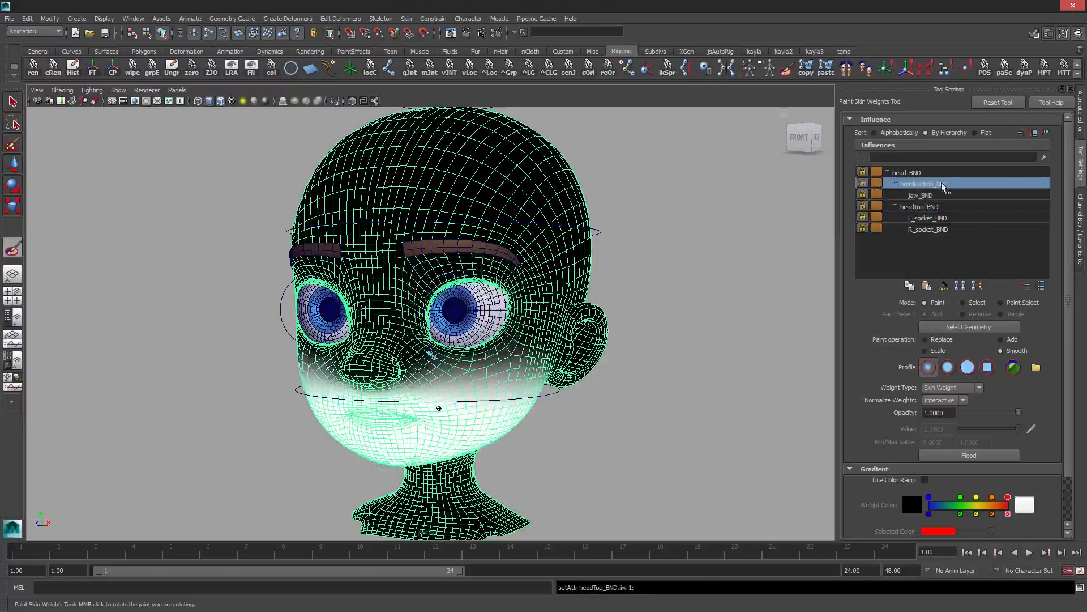
{"action": "left_click", "coordinate": [863, 195]}
{"action": "left_click", "coordinate": [937, 196]}
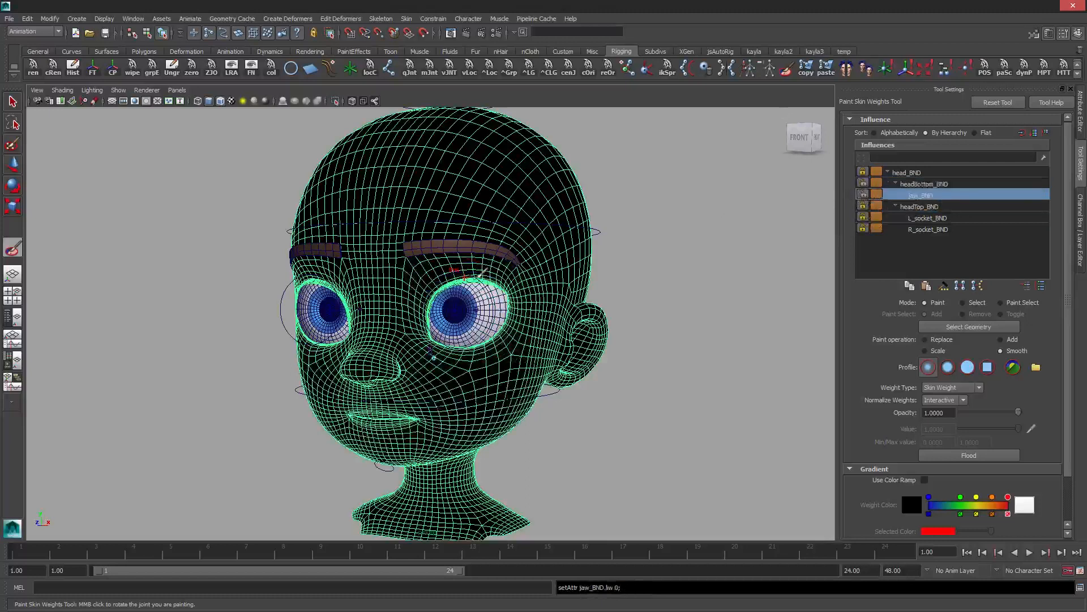
Leave weight painting, clear the selection, and save the scene
{"action": "key", "text": "q"}
{"action": "left_click", "coordinate": [615, 278]}
{"action": "middle_click_drag", "start_coordinate": [564, 346], "coordinate": [556, 279], "text": "alt"}
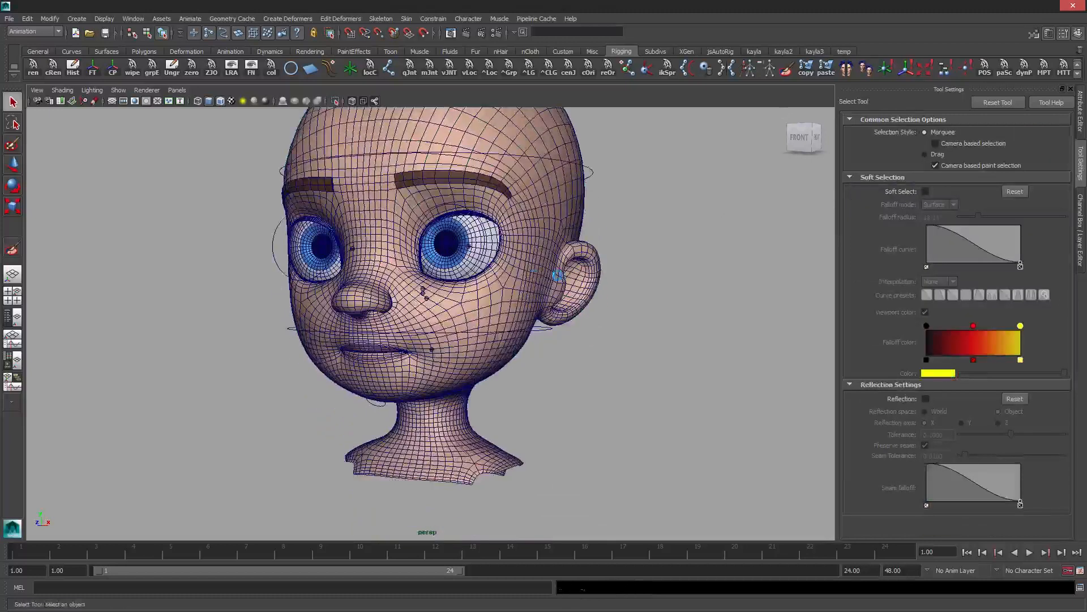
{"action": "key", "text": "ctrl+s"}
Select the jaw control below the chin, display its channels, and activate the Rotate tool
{"action": "left_click", "coordinate": [368, 397]}
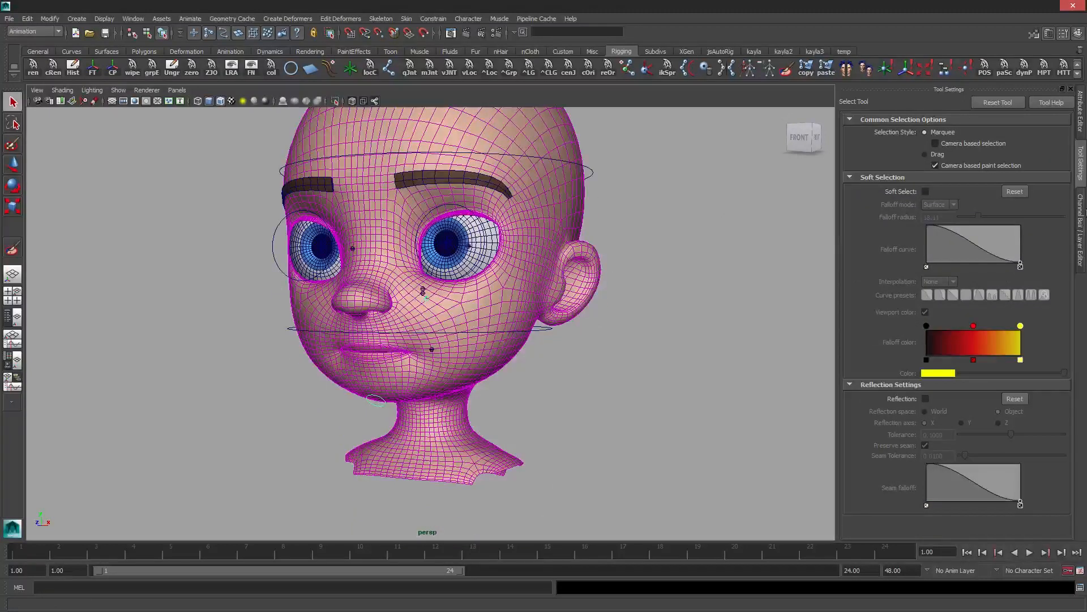
{"action": "left_click", "coordinate": [1079, 215]}
{"action": "scroll", "coordinate": [509, 323], "scroll_direction": "up", "scroll_amount": 1}
{"action": "scroll", "coordinate": [509, 323], "scroll_direction": "up", "scroll_amount": 2}
{"action": "key", "text": "e"}
{"action": "left_click_drag", "start_coordinate": [509, 323], "coordinate": [516, 295], "text": "alt"}
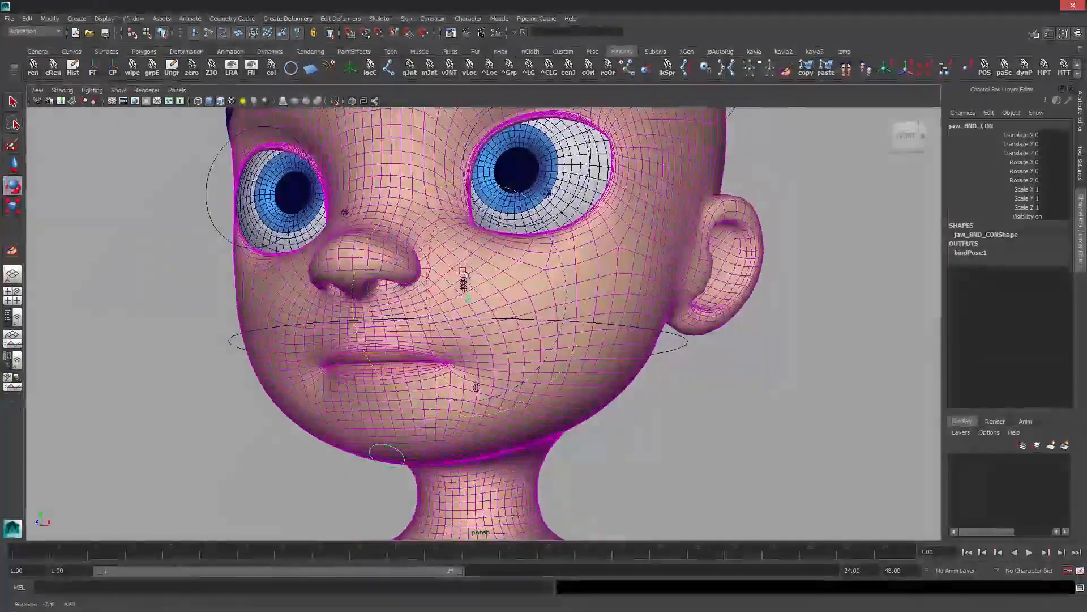
{"action": "middle_click_drag", "start_coordinate": [465, 255], "coordinate": [532, 255], "text": "alt"}
{"action": "left_click_drag", "start_coordinate": [533, 255], "coordinate": [525, 233], "text": "alt"}
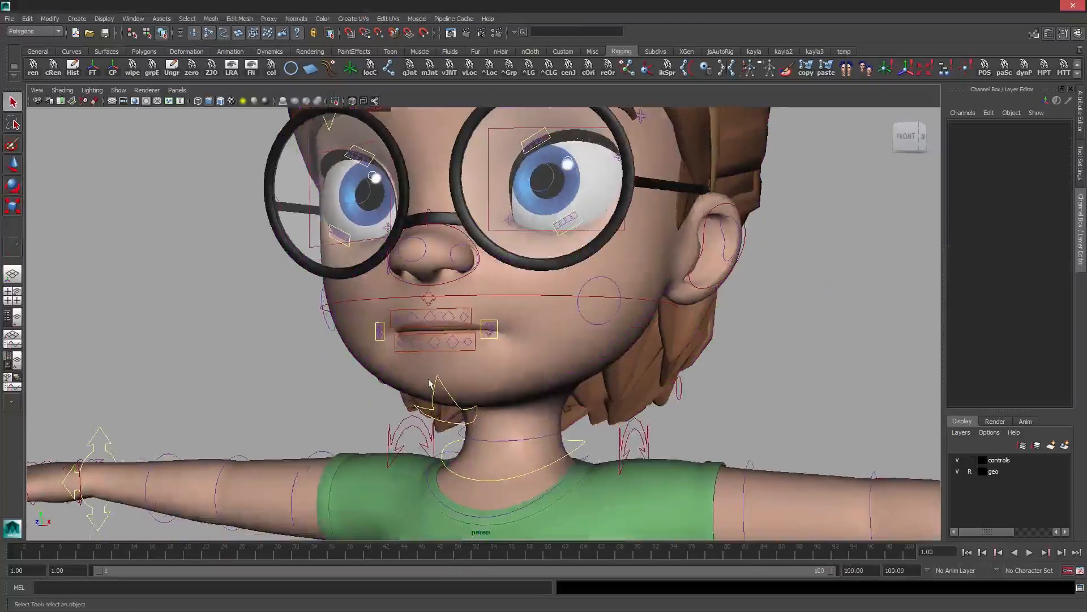
In the finished bespectacled character's scene, rotate the jaw control open and examine how the mouth and cheeks deform
{"action": "left_click", "coordinate": [437, 387]}
{"action": "key", "text": "e"}
{"action": "left_click_drag", "start_coordinate": [512, 322], "coordinate": [486, 317], "text": "alt"}
{"action": "mouse_move", "coordinate": [479, 237]}
{"action": "left_mouse_down"}
{"action": "mouse_move", "coordinate": [468, 254]}
{"action": "mouse_move", "coordinate": [474, 245]}
{"action": "left_mouse_up"}
{"action": "key", "text": "ctrl+z"}
{"action": "right_click_drag", "start_coordinate": [510, 243], "coordinate": [566, 243], "text": "alt"}
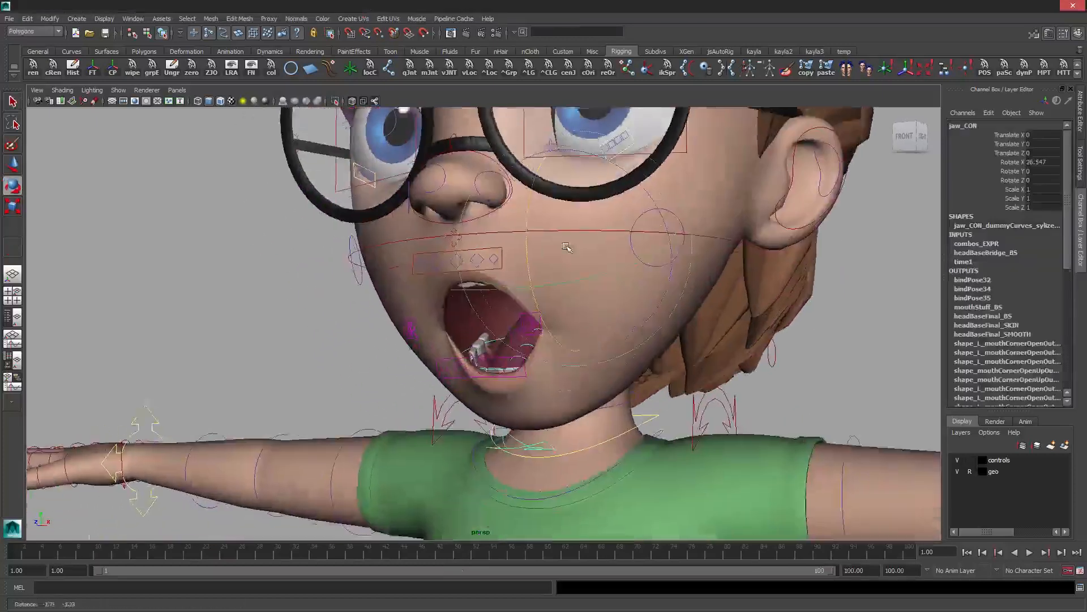
{"action": "left_click_drag", "start_coordinate": [532, 226], "coordinate": [544, 284], "text": "alt"}
{"action": "right_click_drag", "start_coordinate": [544, 284], "coordinate": [499, 277], "text": "alt"}
{"action": "left_click_drag", "start_coordinate": [498, 278], "coordinate": [537, 248], "text": "alt"}
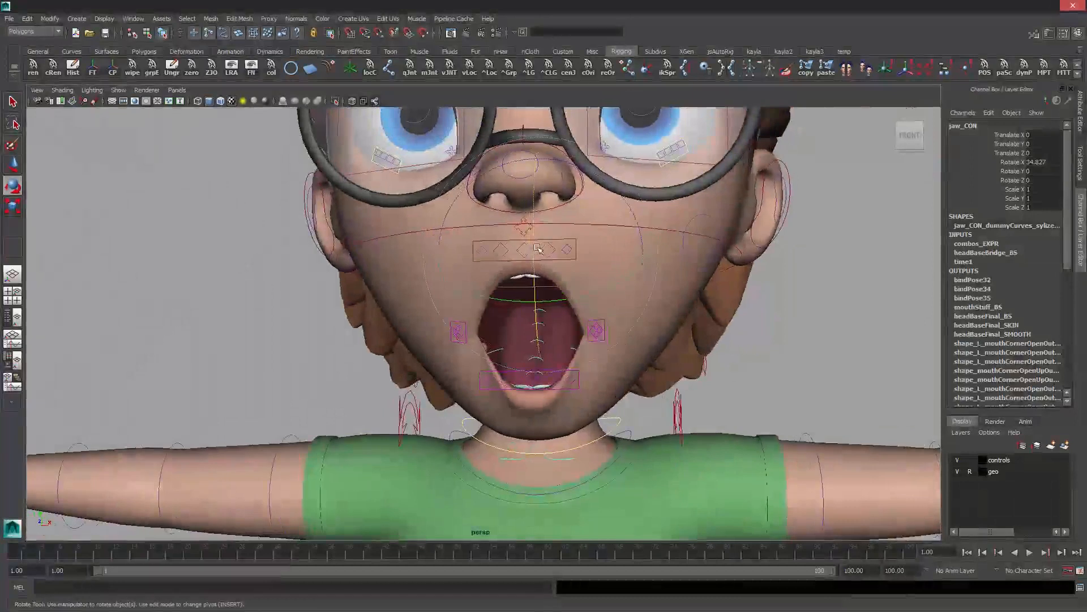
Try scaling the finished character's opened jaw control, and undo the trial changes
{"action": "key", "text": "r"}
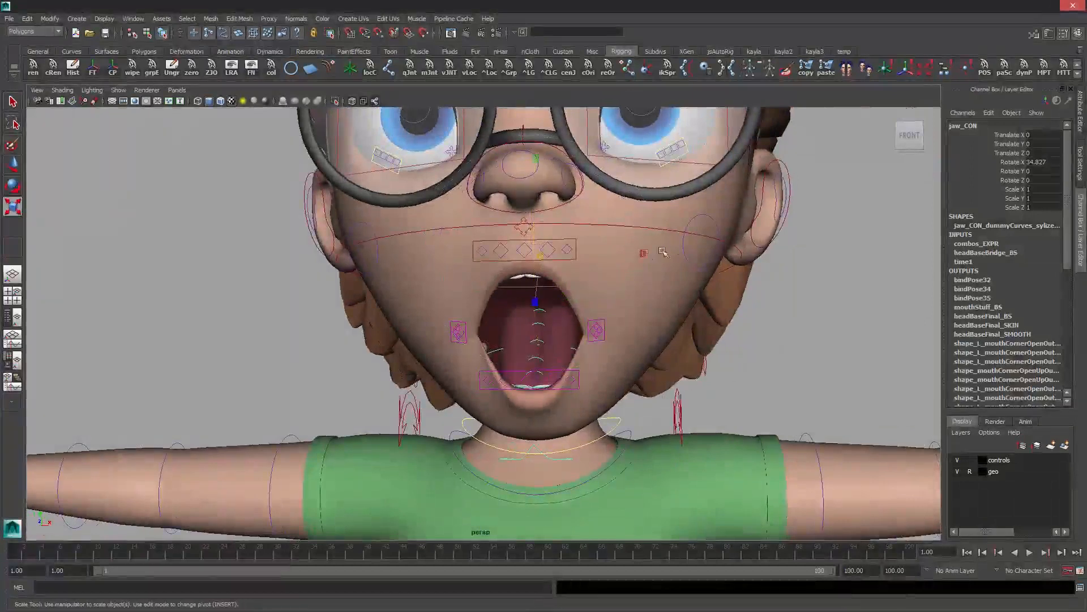
{"action": "left_click_drag", "start_coordinate": [663, 252], "coordinate": [524, 237]}
{"action": "key", "text": "ctrl+z"}
{"action": "key", "text": "ctrl+z"}
Back in the cartoon head scene, key jaw_BND_CON at frame 1 and go to frame 24
{"action": "key", "text": "e"}
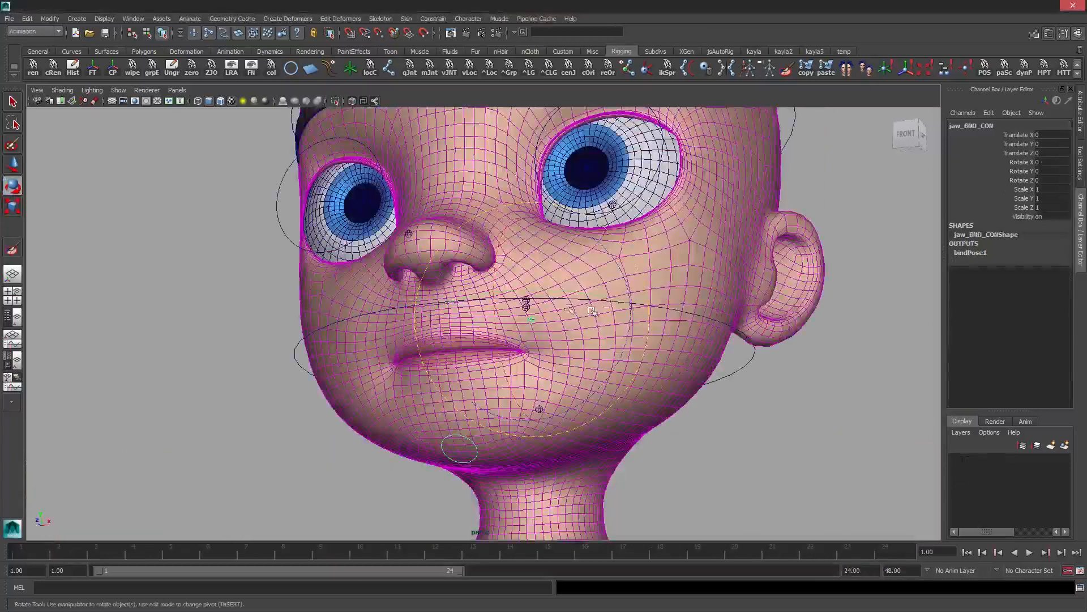
{"action": "left_click_drag", "start_coordinate": [498, 408], "coordinate": [430, 409], "text": "alt"}
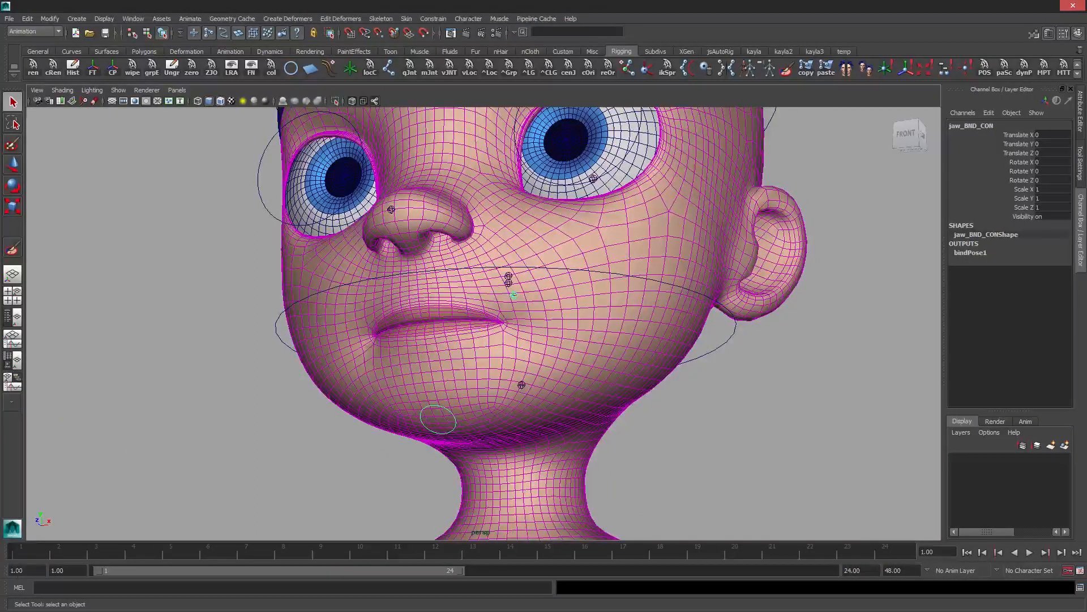
{"action": "key", "text": "s"}
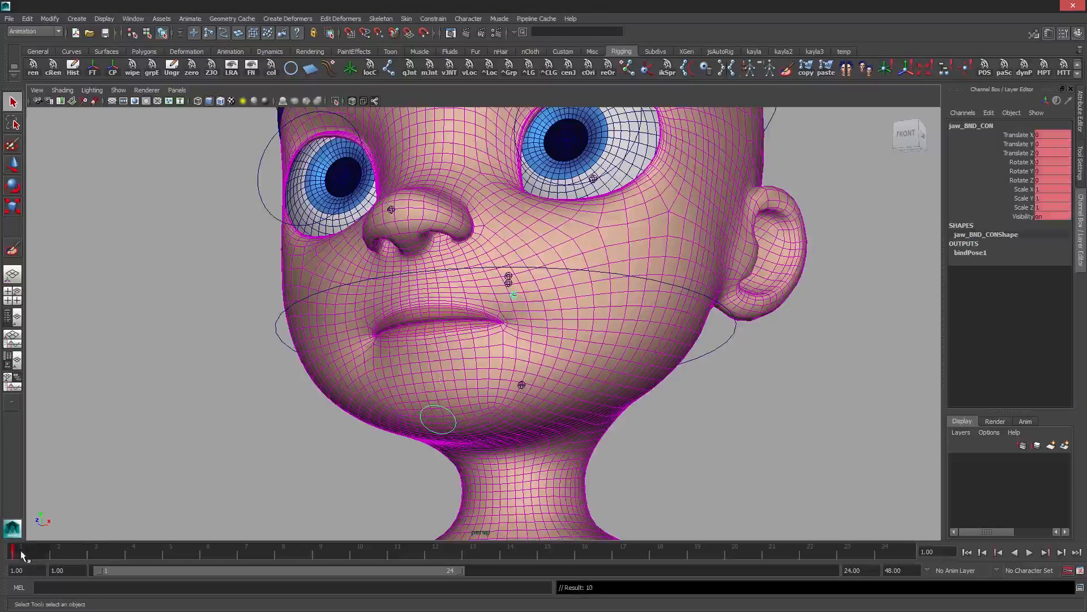
{"action": "left_click", "coordinate": [889, 552]}
Pose the jaw control open at frame 24 by rotating it downward about X, undoing the first trial rotations
{"action": "key", "text": "e"}
{"action": "left_click_drag", "start_coordinate": [488, 211], "coordinate": [475, 260]}
{"action": "key", "text": "ctrl+z"}
{"action": "right_click_drag", "start_coordinate": [481, 289], "coordinate": [431, 289], "text": "alt"}
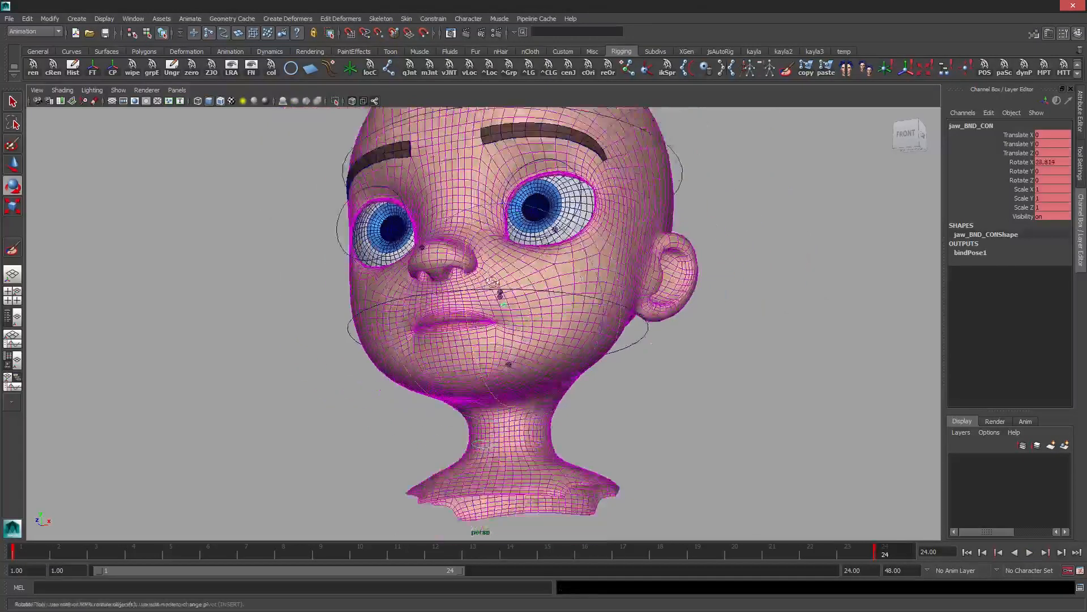
{"action": "left_click_drag", "start_coordinate": [431, 288], "coordinate": [333, 283], "text": "alt"}
{"action": "key", "text": "ctrl+z"}
{"action": "middle_click_drag", "start_coordinate": [333, 279], "coordinate": [367, 344]}
{"action": "left_click_drag", "start_coordinate": [542, 299], "coordinate": [516, 424], "text": "alt"}
{"action": "key", "text": "q"}
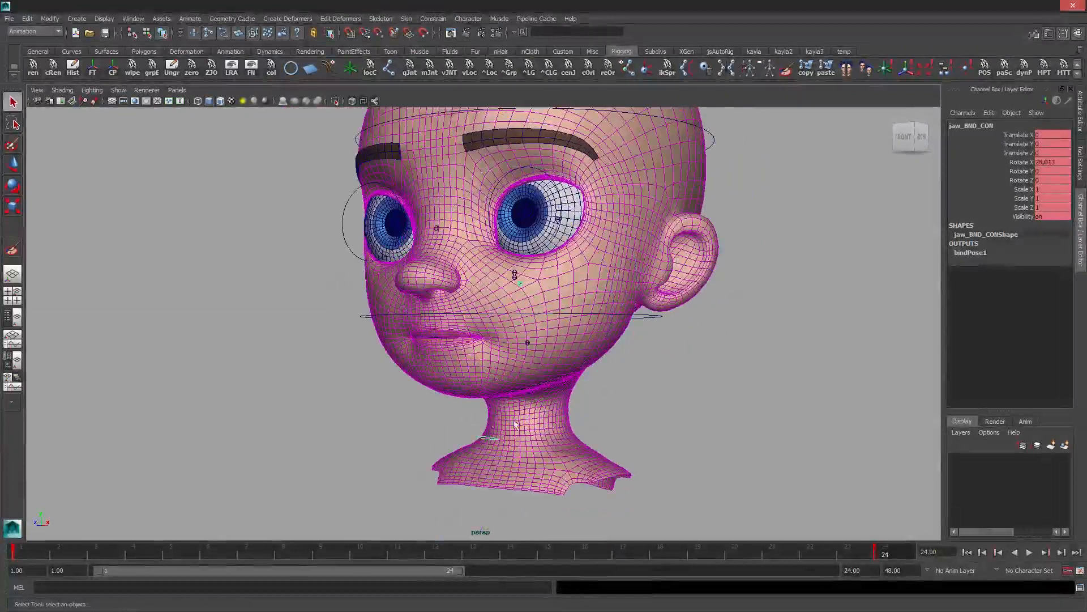
Select the head mesh, scrub the timeline to frame 3 so the jaw control is slightly open, and save the scene
{"action": "scroll", "coordinate": [511, 368], "scroll_direction": "up", "scroll_amount": 2}
{"action": "left_click", "coordinate": [492, 359]}
{"action": "middle_click_drag", "start_coordinate": [510, 373], "coordinate": [534, 344], "text": "alt"}
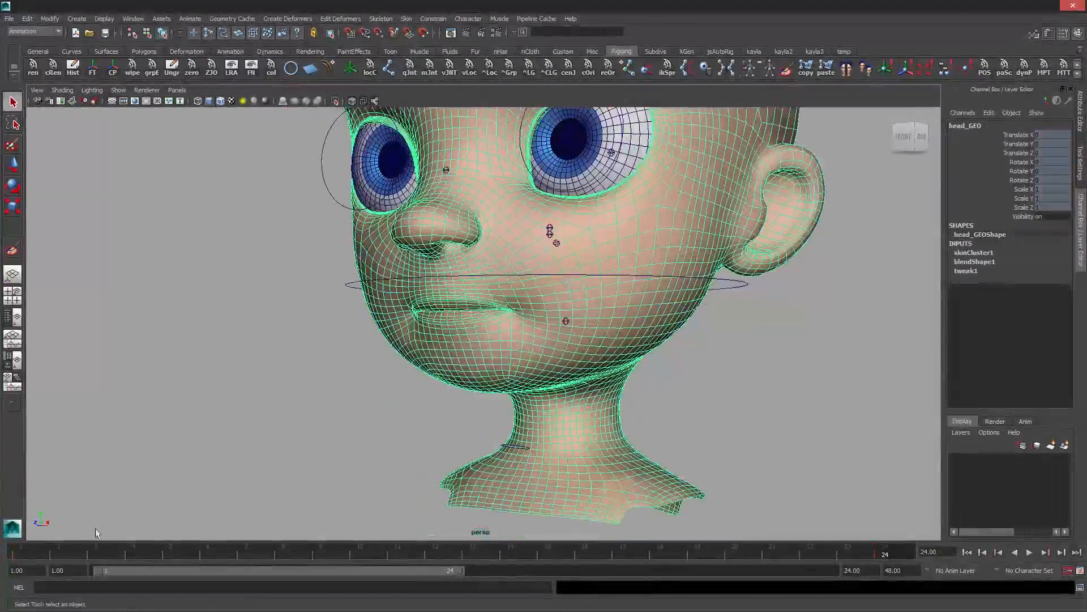
{"action": "left_click", "coordinate": [39, 556]}
{"action": "left_click_drag", "start_coordinate": [4, 552], "coordinate": [96, 554]}
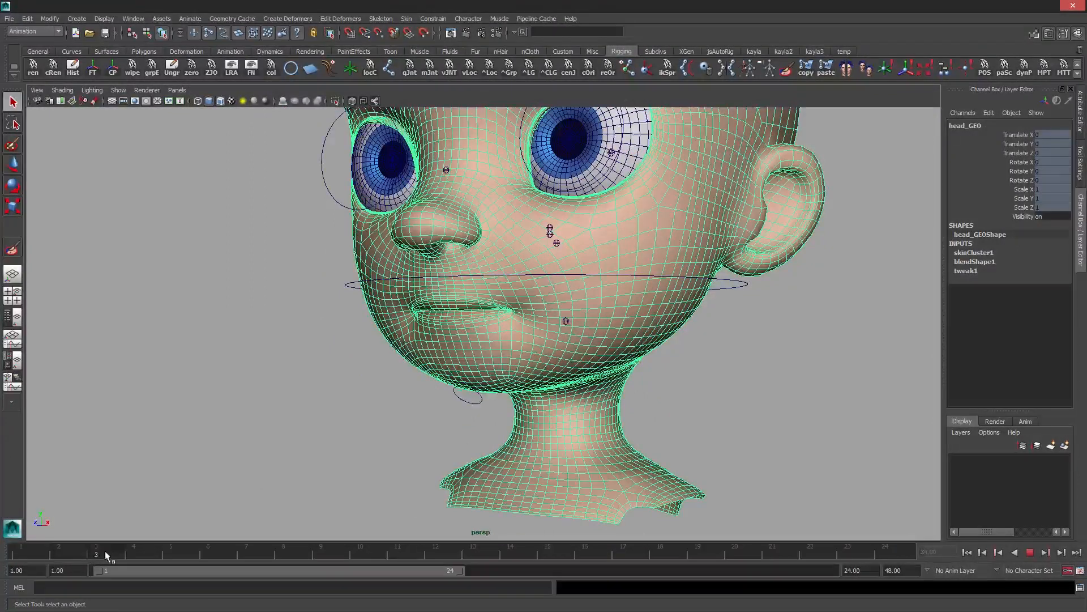
{"action": "scroll", "coordinate": [478, 367], "scroll_direction": "up", "scroll_amount": 3}
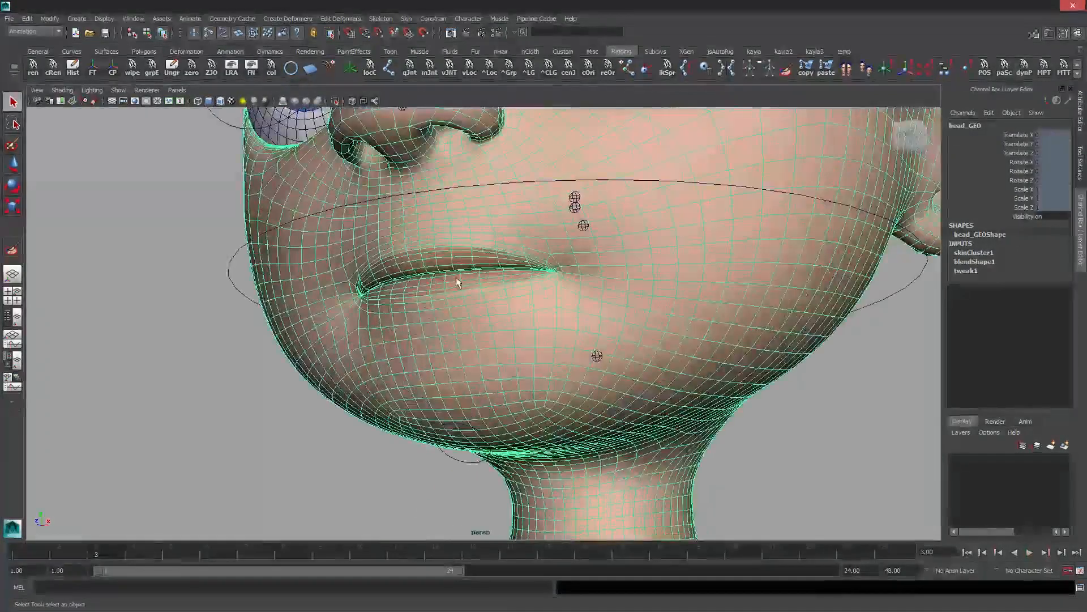
{"action": "key", "text": "ctrl+s"}
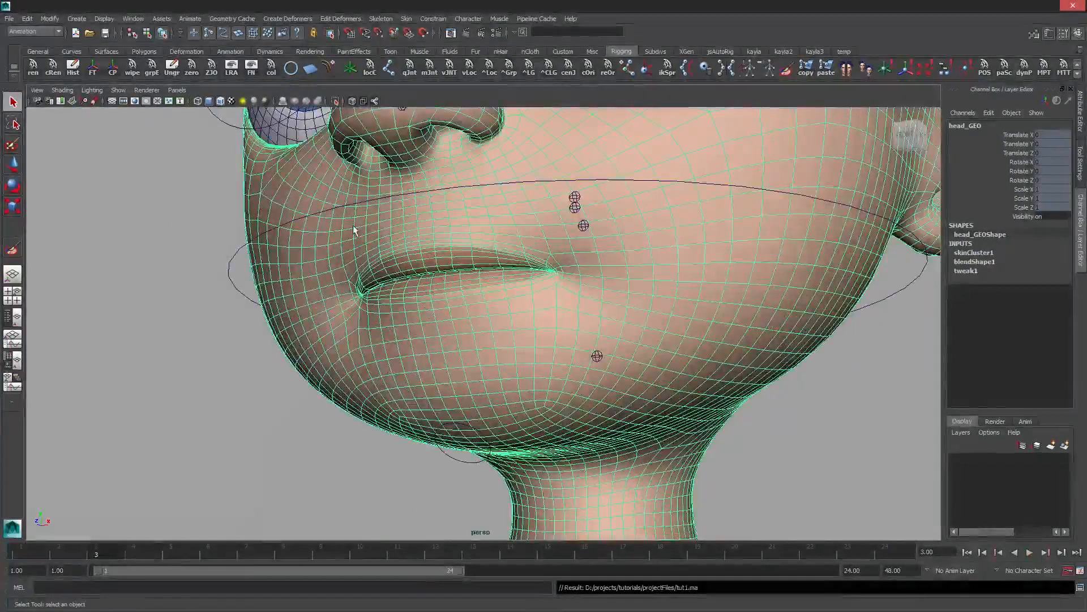
Display the head mesh's vertices in the side view, activate the Lasso tool, and clear the old eye-area vertex selection
{"action": "key", "text": "F8"}
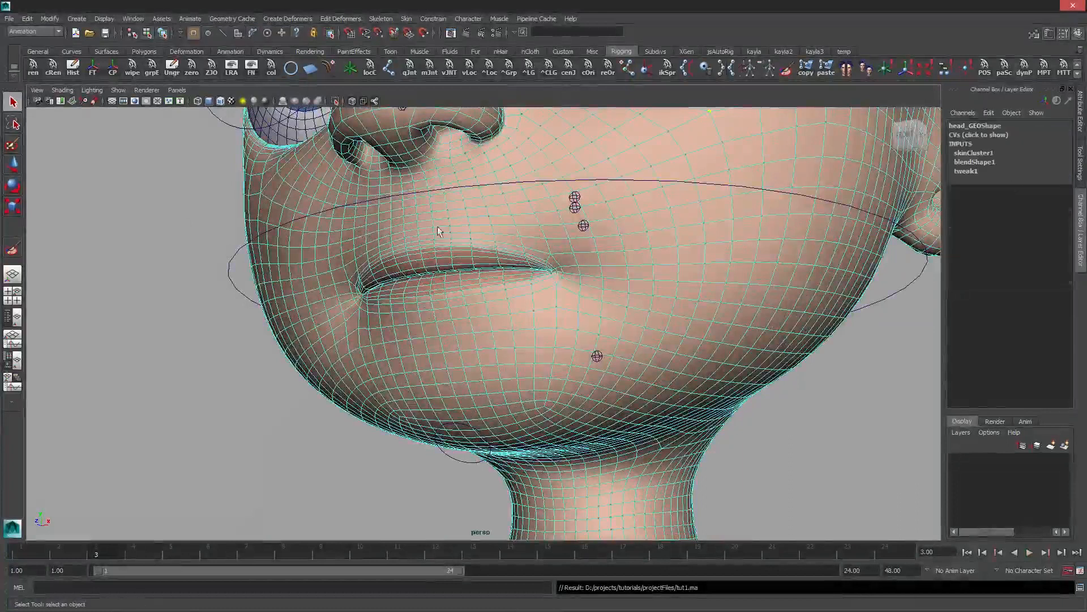
{"action": "key", "text": "space"}
{"action": "left_click_drag", "start_coordinate": [454, 225], "coordinate": [518, 229]}
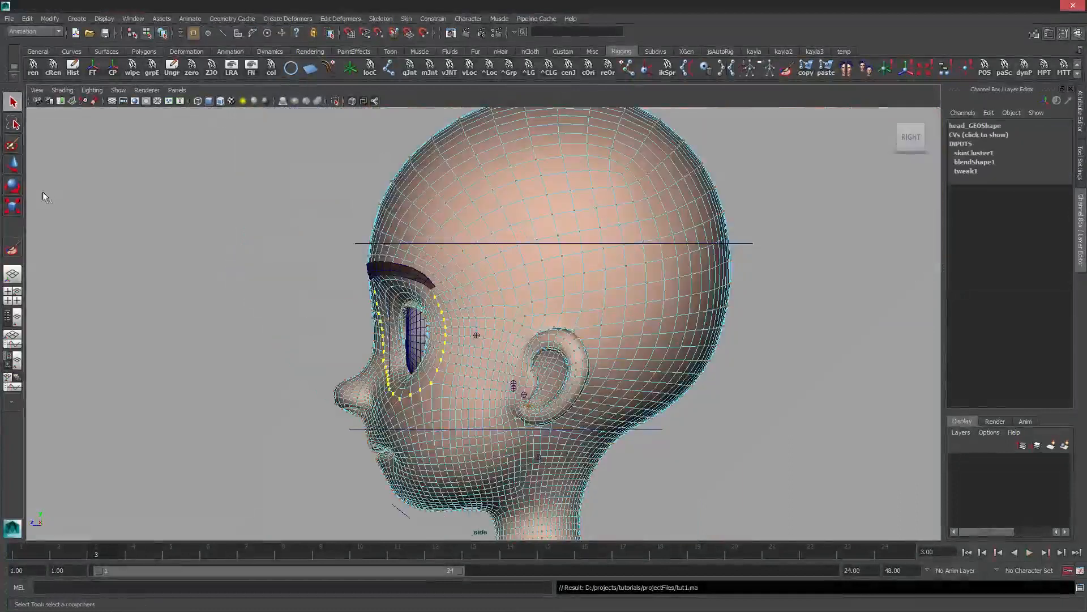
{"action": "left_click", "coordinate": [12, 124]}
{"action": "left_click", "coordinate": [170, 193]}
Lasso-select the jaw vertices from the lower lip across the cheek to below the ear and down to the upper neck
{"action": "middle_click_drag", "start_coordinate": [600, 387], "coordinate": [610, 310], "text": "alt"}
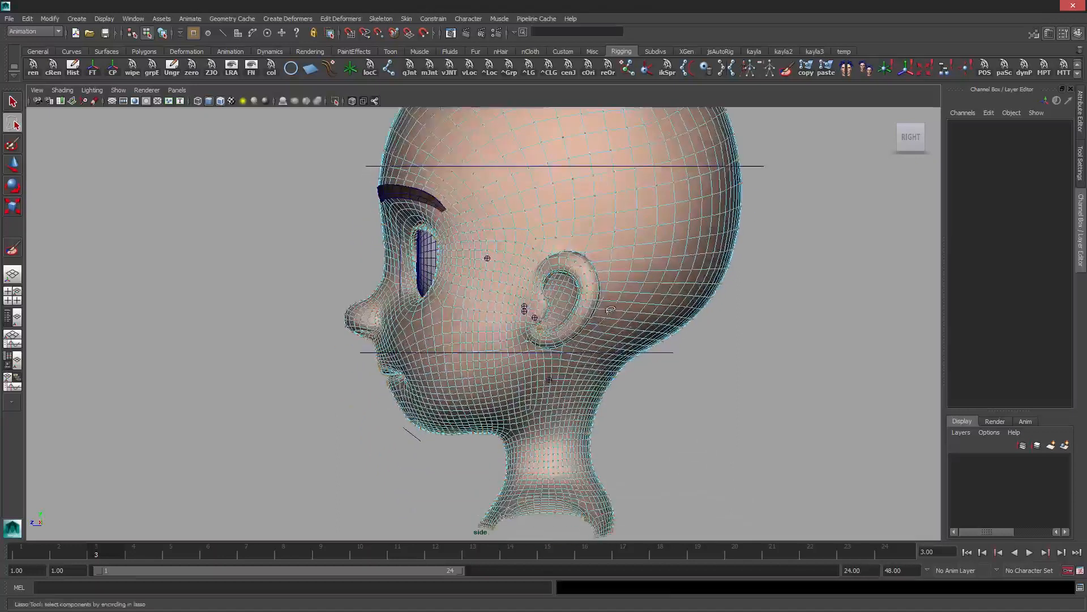
{"action": "scroll", "coordinate": [611, 310], "scroll_direction": "up", "scroll_amount": 4}
{"action": "middle_click_drag", "start_coordinate": [418, 484], "coordinate": [454, 370], "text": "alt"}
{"action": "scroll", "coordinate": [451, 373], "scroll_direction": "up", "scroll_amount": 2}
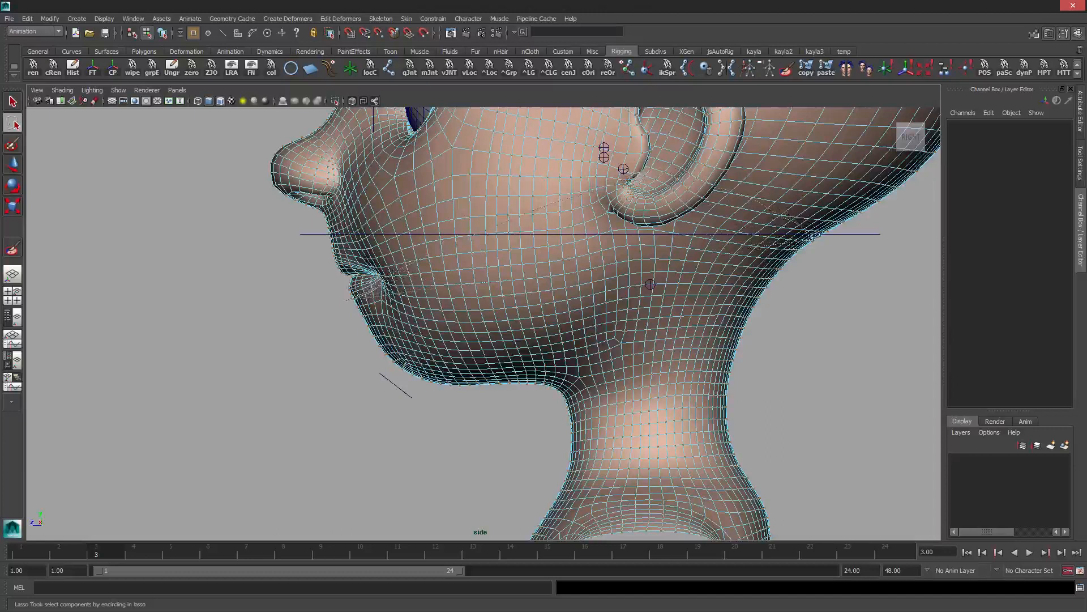
{"action": "left_click_drag", "start_coordinate": [815, 234], "coordinate": [820, 249]}
{"action": "mouse_move", "coordinate": [808, 288]}
{"action": "left_mouse_down"}
{"action": "mouse_move", "coordinate": [761, 354]}
{"action": "mouse_move", "coordinate": [721, 383]}
{"action": "mouse_move", "coordinate": [592, 424]}
{"action": "left_mouse_up"}
{"action": "left_click_drag", "start_coordinate": [323, 376], "coordinate": [327, 346]}
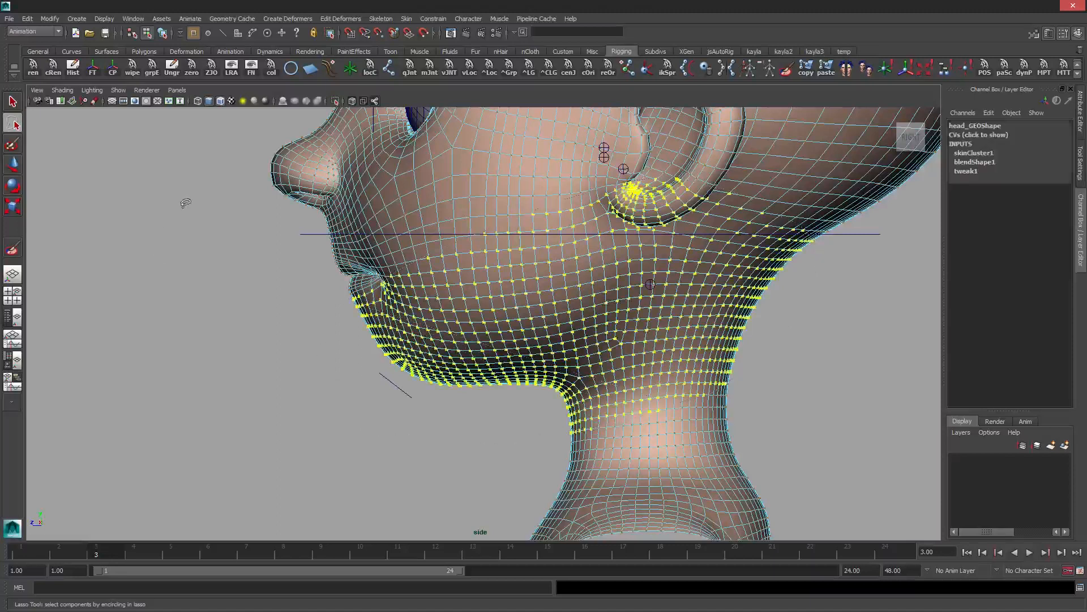
Flood the selected jaw vertices with a Replace weight of 1.0 for jaw_BND
{"action": "left_click", "coordinate": [13, 249]}
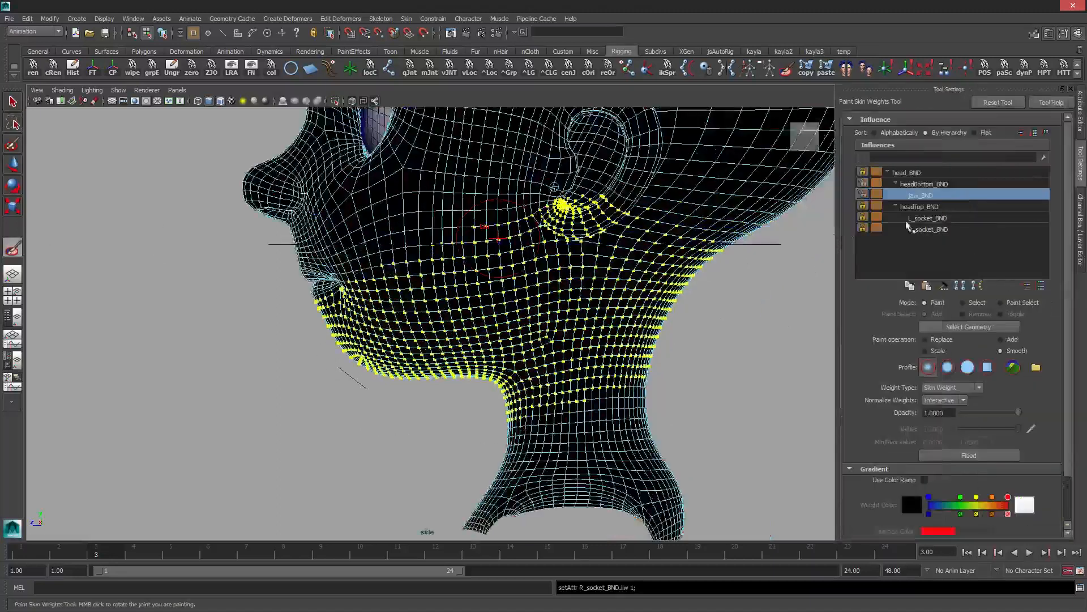
{"action": "left_click", "coordinate": [926, 195]}
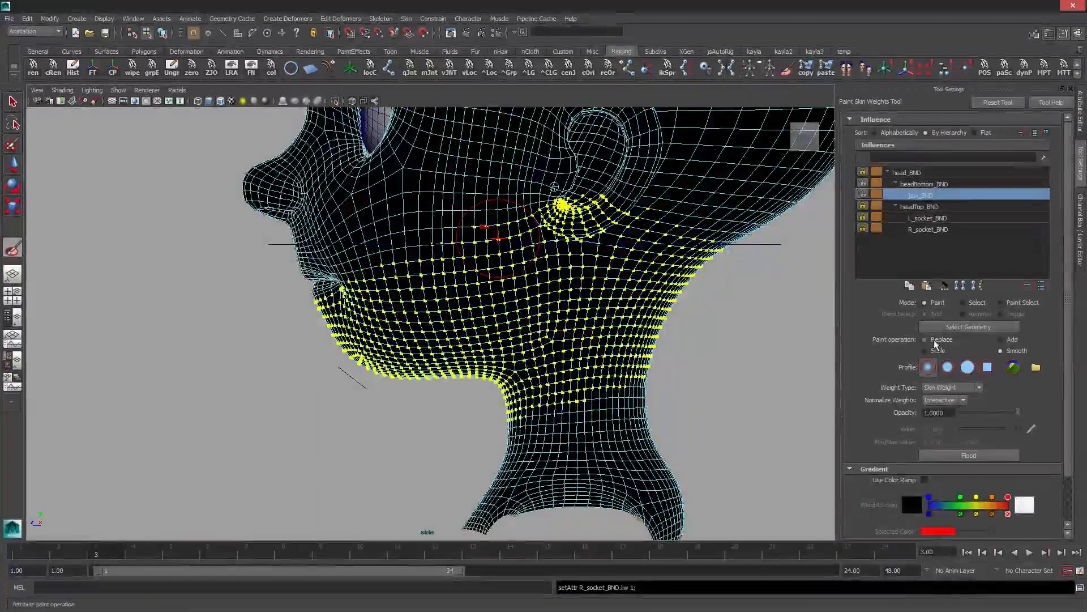
{"action": "left_click", "coordinate": [992, 456]}
Return to object mode, select the whole head mesh, and reopen skin weight painting to inspect the jaw_BND area
{"action": "right_click_drag", "start_coordinate": [461, 282], "coordinate": [534, 218]}
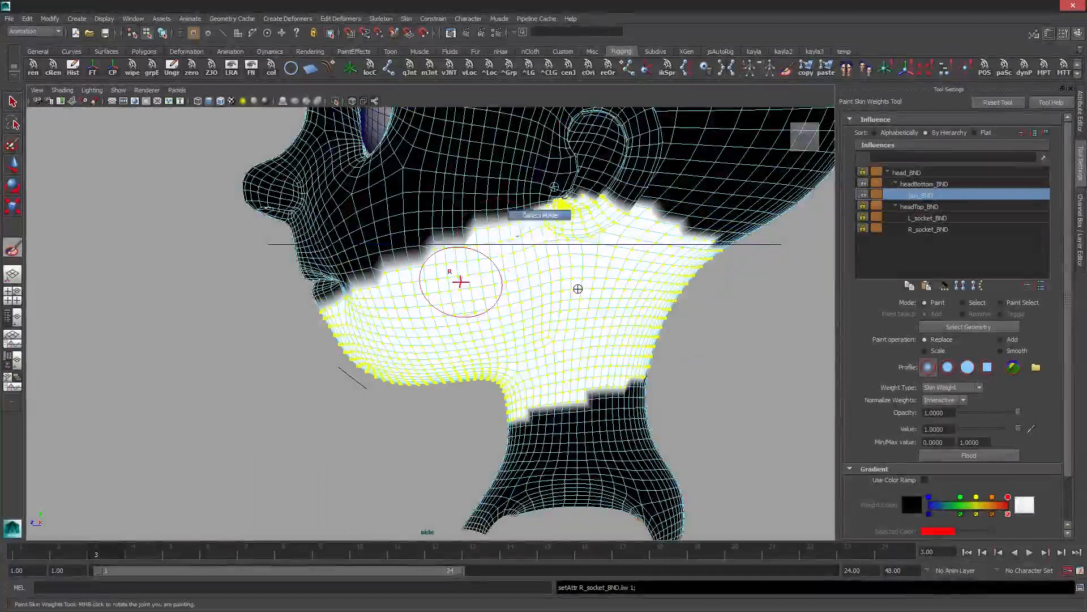
{"action": "key", "text": "q"}
{"action": "left_click", "coordinate": [428, 182]}
{"action": "left_click", "coordinate": [13, 247]}
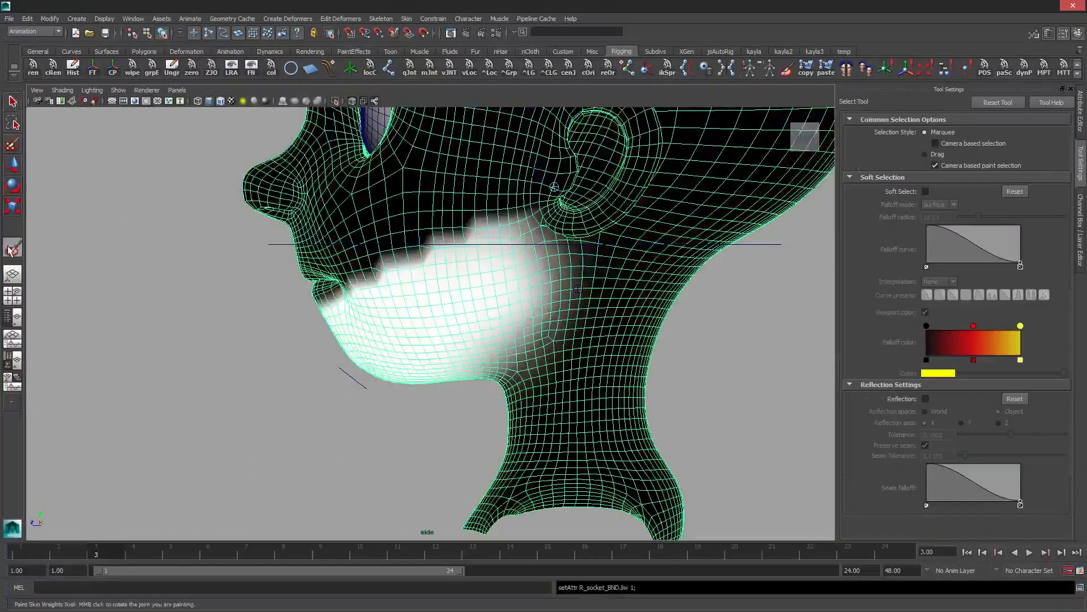
{"action": "right_click_drag", "start_coordinate": [603, 288], "coordinate": [516, 378], "text": "alt"}
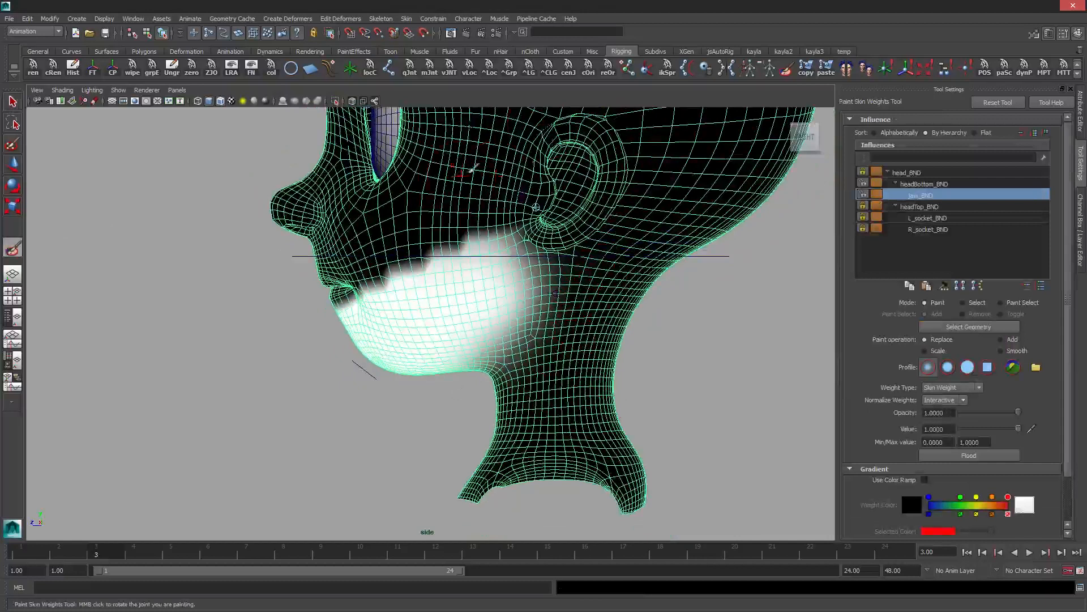
{"action": "scroll", "coordinate": [659, 237], "scroll_direction": "down", "scroll_amount": 1}
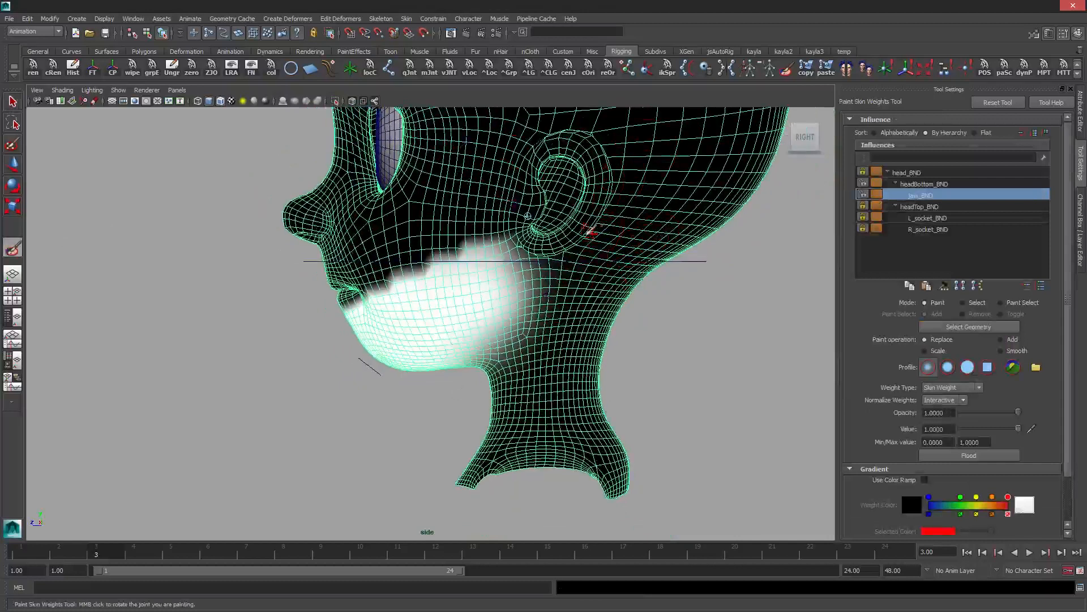
{"action": "scroll", "coordinate": [589, 232], "scroll_direction": "up", "scroll_amount": 1}
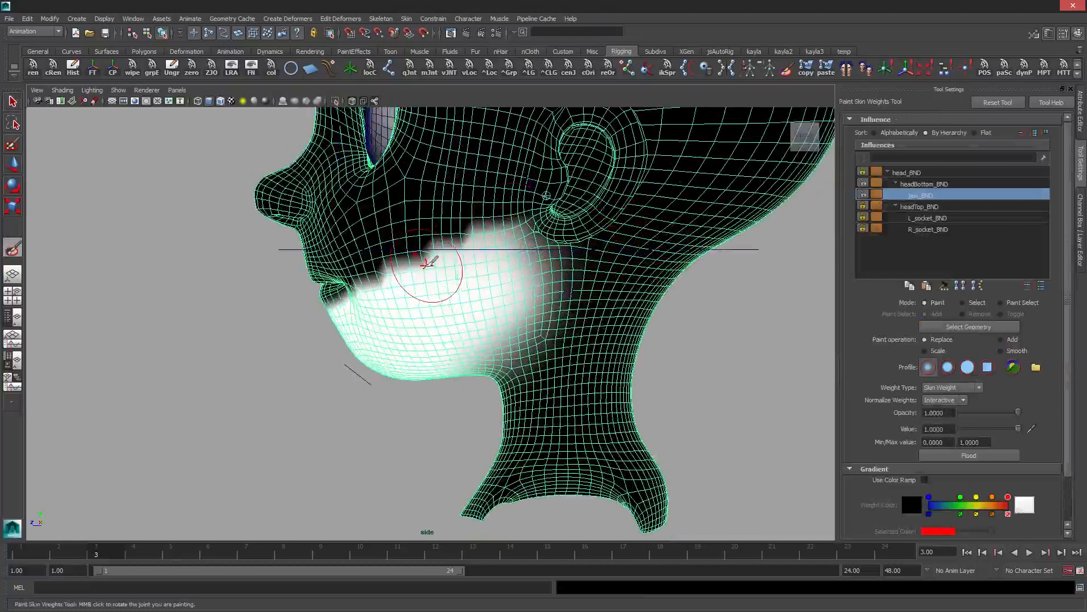
Smooth the head's jaw_BND weights with a flood and inspect the softened edge around the mouth in perspective
{"action": "key", "text": "space"}
{"action": "left_click", "coordinate": [1000, 351]}
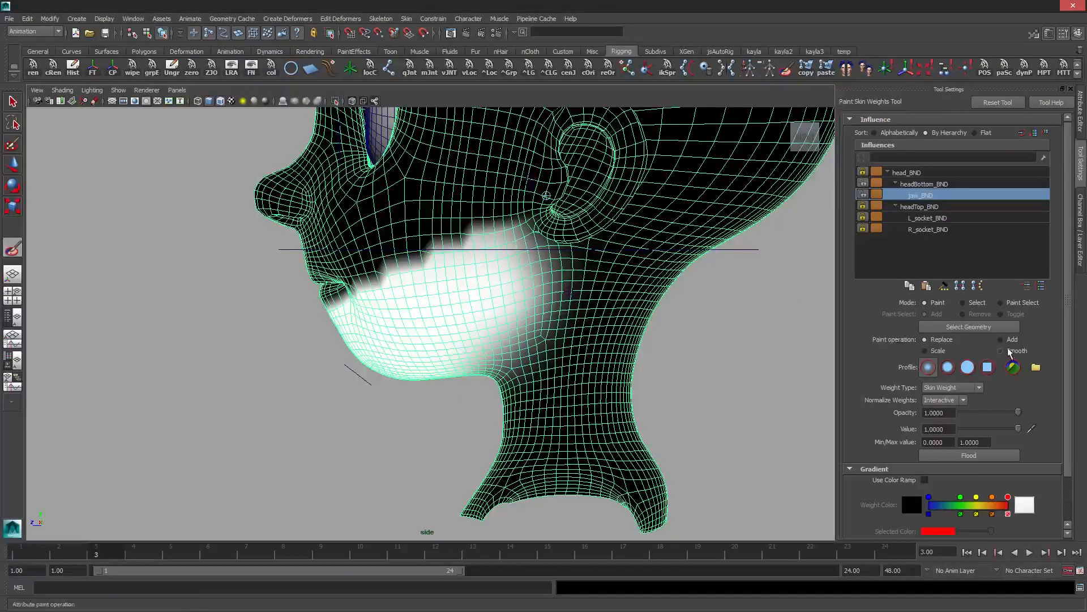
{"action": "left_click", "coordinate": [979, 455]}
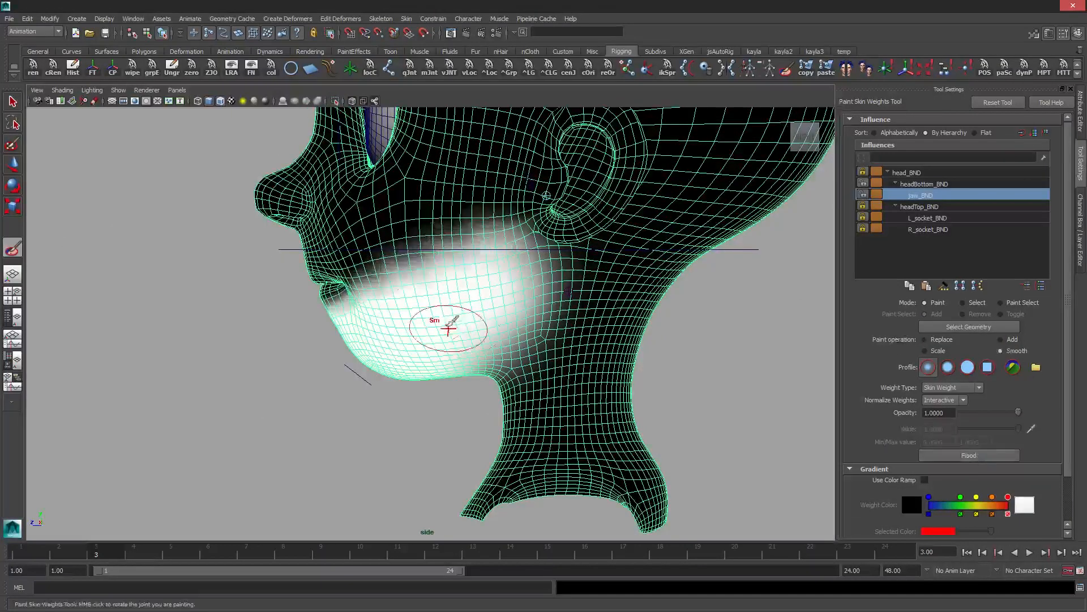
{"action": "key", "text": "space"}
{"action": "left_click_drag", "start_coordinate": [414, 296], "coordinate": [406, 240]}
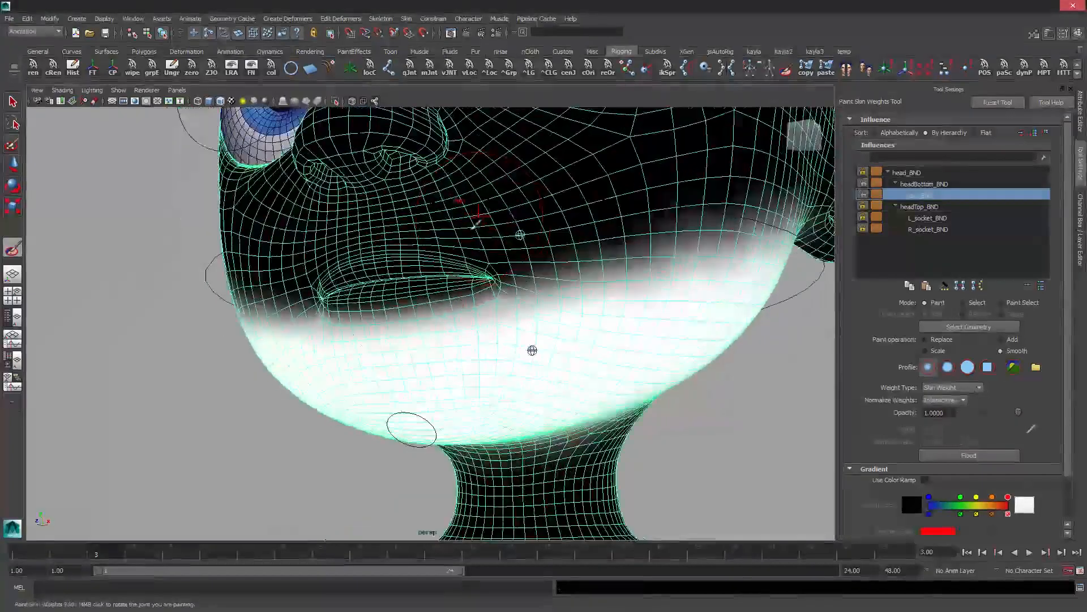
Play the jaw animation with the jaw_BND weights displayed and examine the mouth area at frame 16
{"action": "scroll", "coordinate": [88, 504], "scroll_direction": "down", "scroll_amount": 3}
{"action": "left_click_drag", "start_coordinate": [61, 554], "coordinate": [887, 571]}
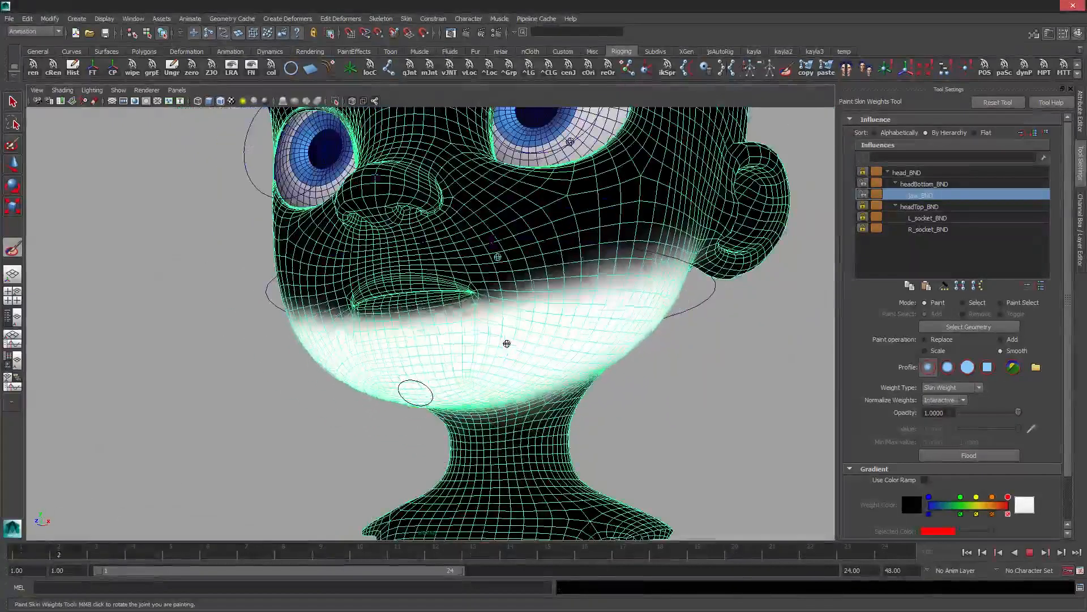
{"action": "left_click", "coordinate": [590, 550]}
{"action": "left_click_drag", "start_coordinate": [493, 317], "coordinate": [469, 347], "text": "alt"}
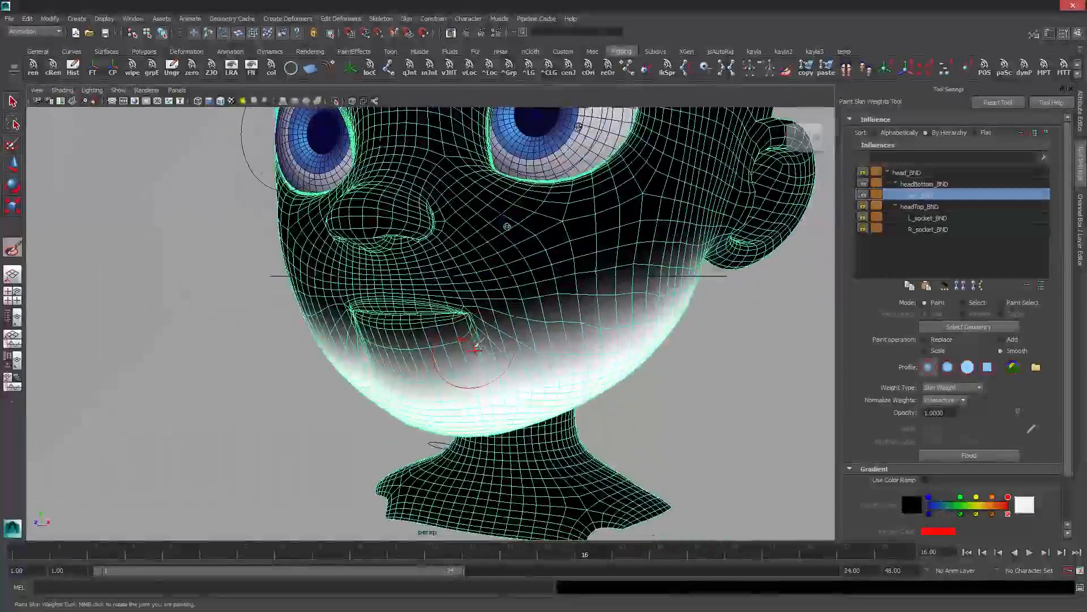
{"action": "scroll", "coordinate": [430, 332], "scroll_direction": "up", "scroll_amount": 4}
{"action": "left_click_drag", "start_coordinate": [409, 331], "coordinate": [409, 288], "text": "alt"}
Leave weight painting and examine the shaded jaw from the side and front during playback, stopping at frame 12
{"action": "key", "text": "q"}
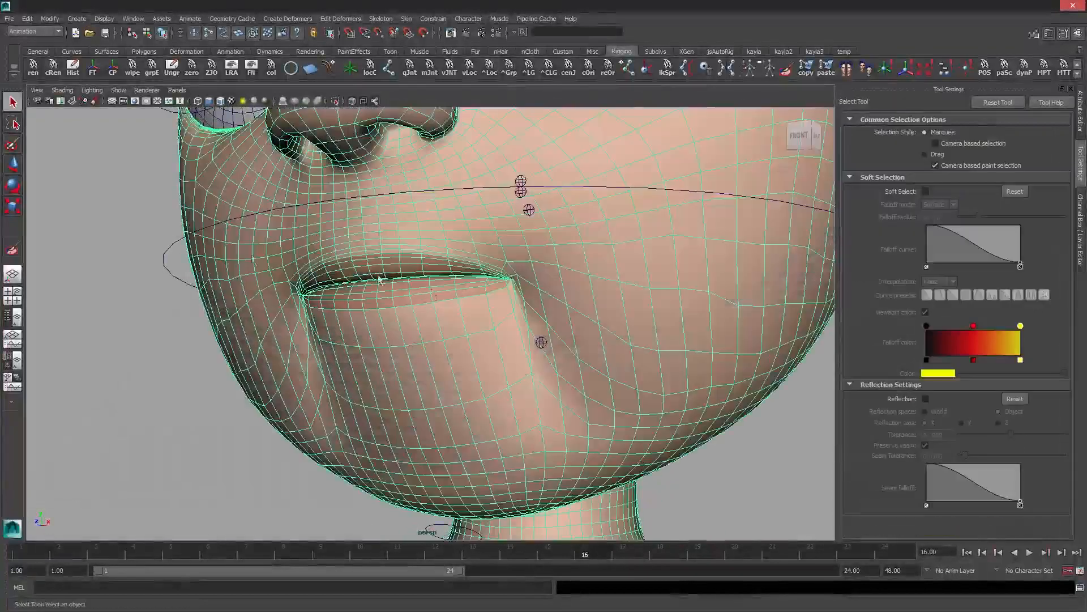
{"action": "scroll", "coordinate": [328, 288], "scroll_direction": "down", "scroll_amount": 4}
{"action": "mouse_move", "coordinate": [589, 286]}
{"action": "left_mouse_down", "text": "alt"}
{"action": "mouse_move", "coordinate": [442, 289]}
{"action": "mouse_move", "coordinate": [598, 259]}
{"action": "mouse_move", "coordinate": [596, 278]}
{"action": "left_mouse_up", "text": "alt"}
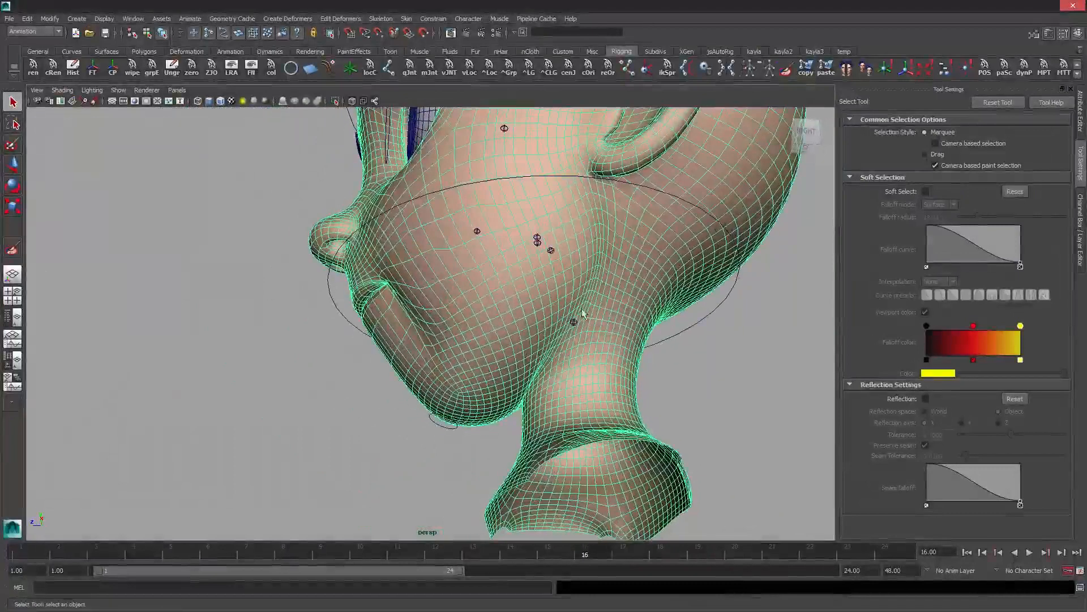
{"action": "key", "text": "alt+v"}
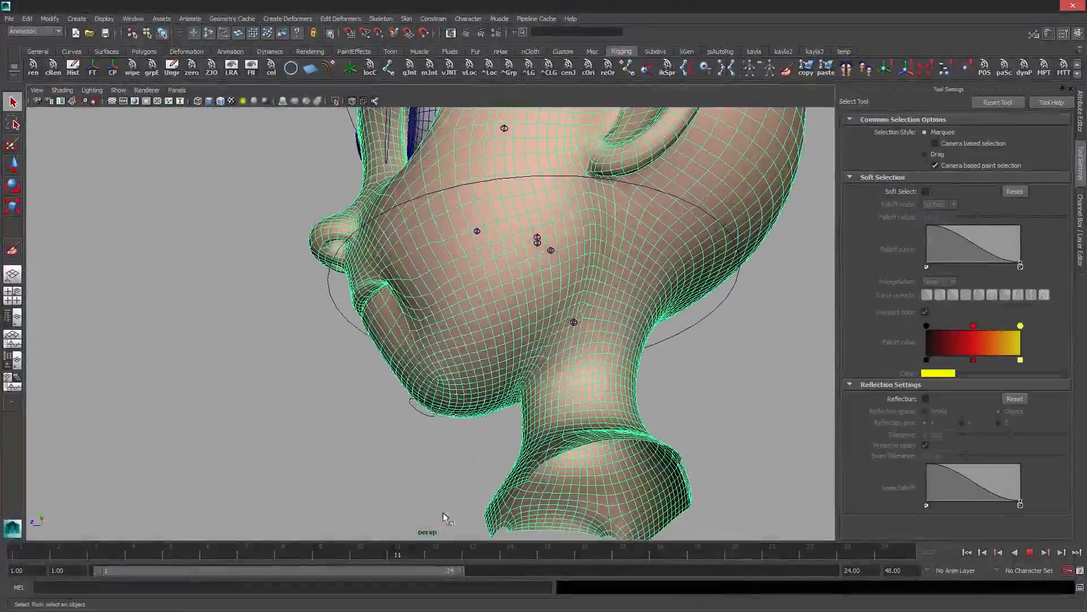
{"action": "key", "text": "alt+v"}
{"action": "left_click_drag", "start_coordinate": [472, 504], "coordinate": [512, 274], "text": "alt"}
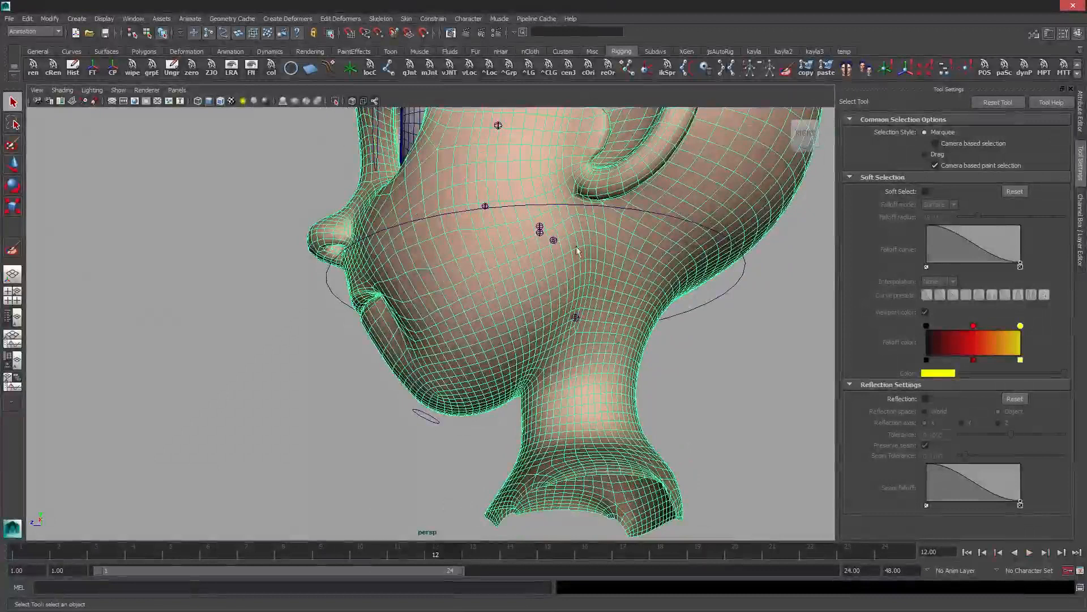
{"action": "left_click_drag", "start_coordinate": [581, 382], "coordinate": [608, 312], "text": "alt"}
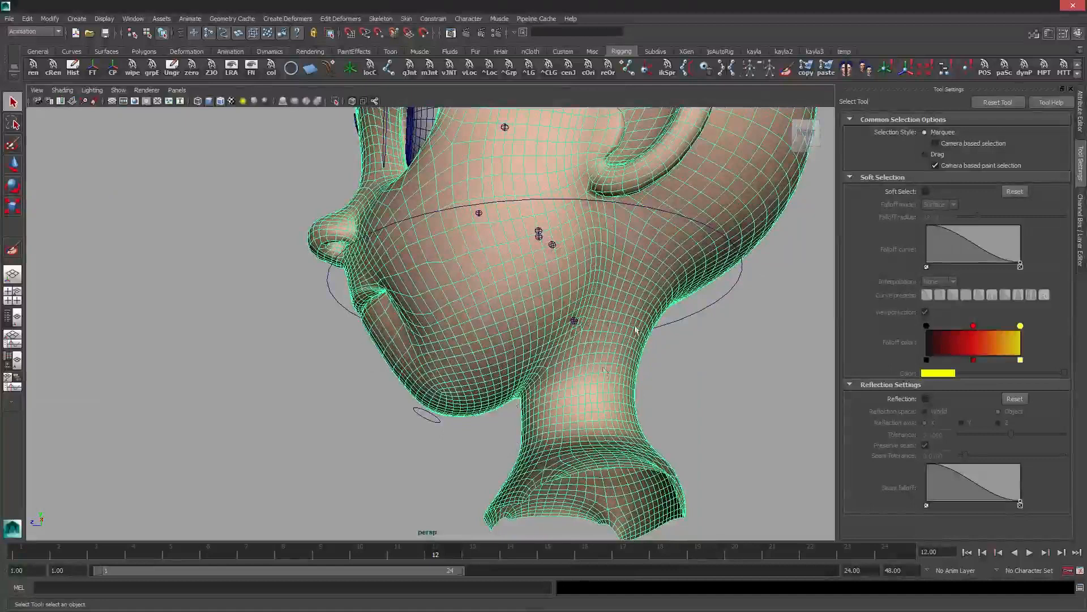
{"action": "left_click_drag", "start_coordinate": [557, 308], "coordinate": [614, 318], "text": "alt"}
{"action": "right_click_drag", "start_coordinate": [402, 320], "coordinate": [483, 321], "text": "alt"}
{"action": "left_click_drag", "start_coordinate": [483, 321], "coordinate": [482, 332], "text": "alt"}
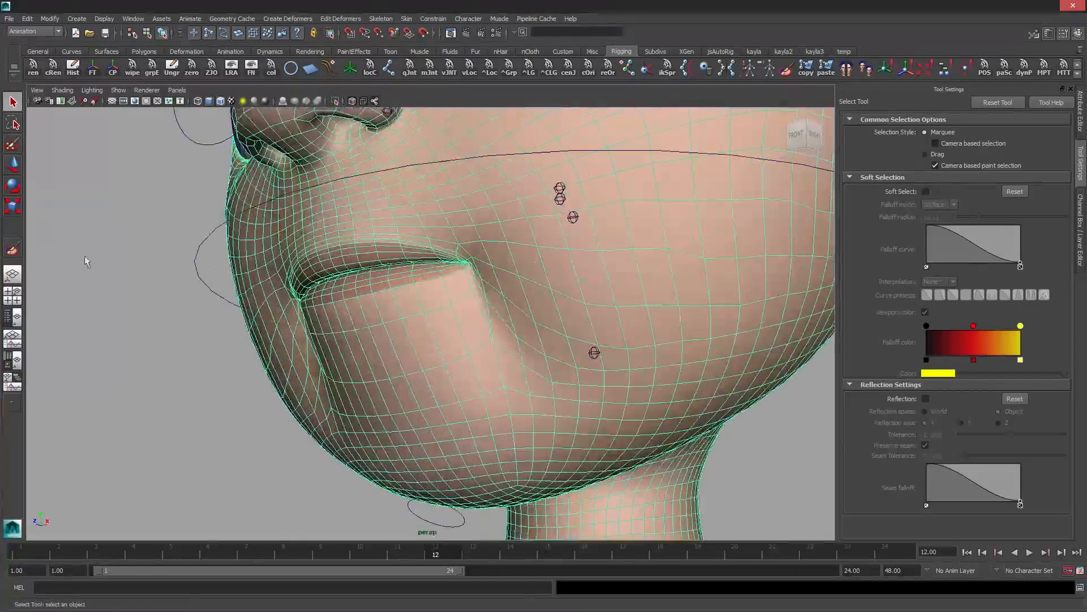
{"action": "left_click_drag", "start_coordinate": [86, 261], "coordinate": [169, 261], "text": "alt"}
Reopen skin weight painting and paint jaw_BND with Replace at value 1.0 across the chin and the middle of the lower lip
{"action": "left_click", "coordinate": [12, 249]}
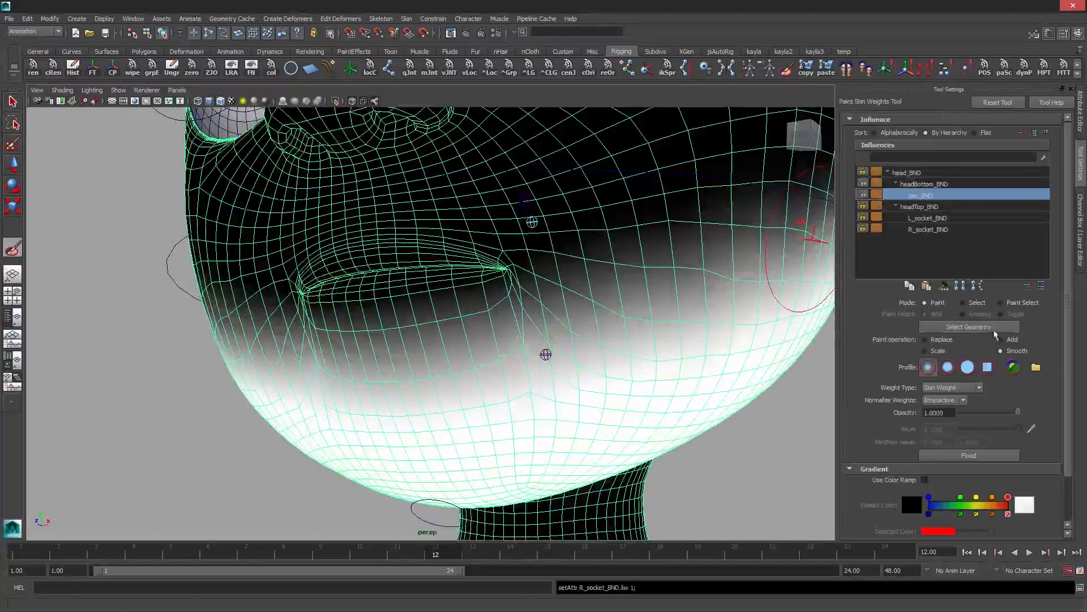
{"action": "left_click", "coordinate": [935, 340]}
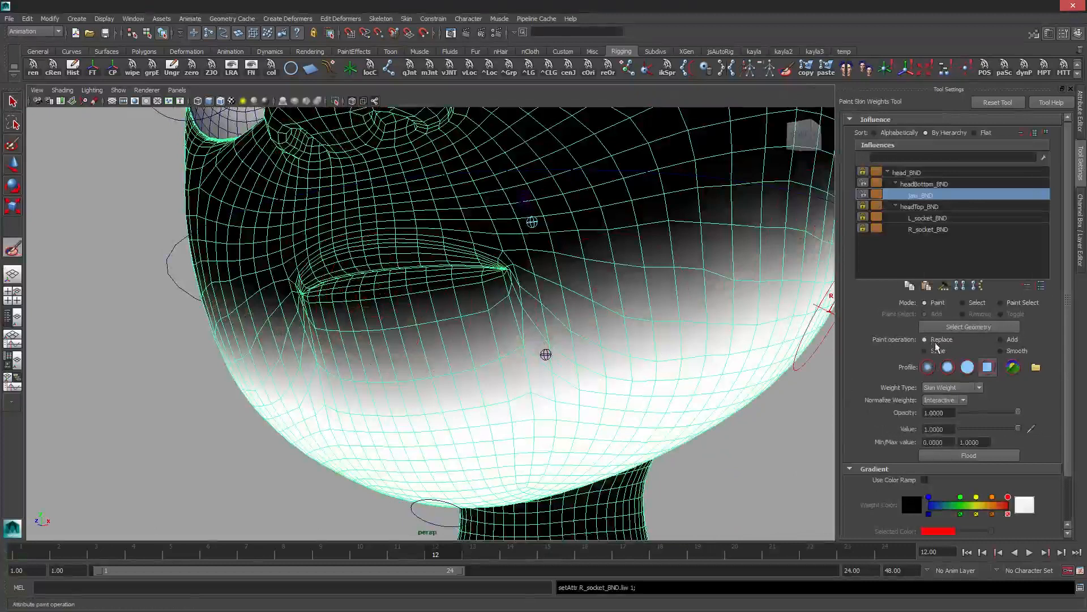
{"action": "left_click_drag", "start_coordinate": [1018, 412], "coordinate": [967, 411]}
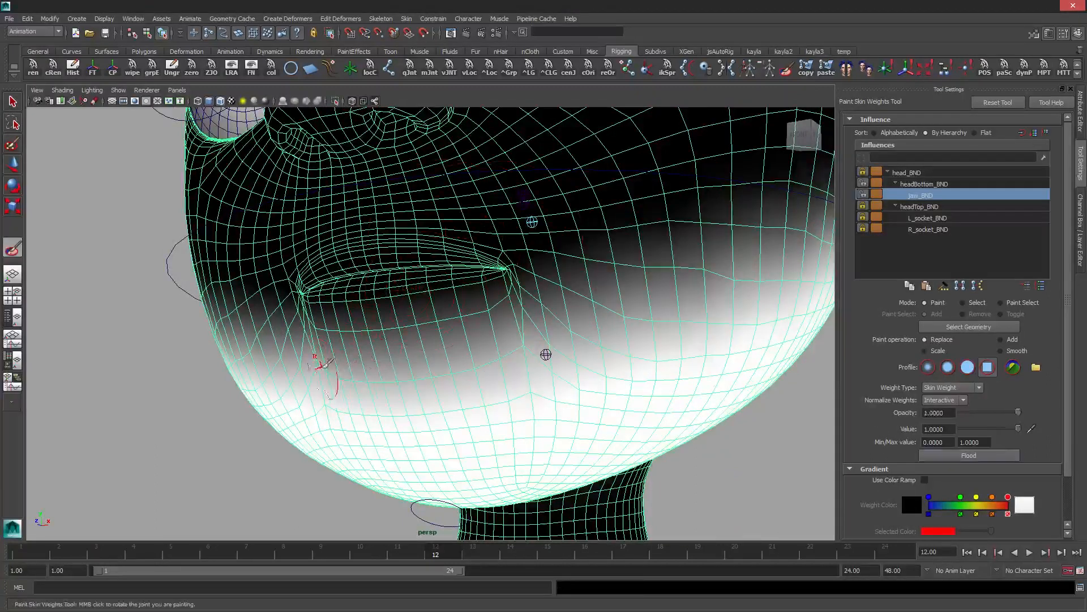
{"action": "mouse_move", "coordinate": [324, 362]}
{"action": "left_mouse_down"}
{"action": "mouse_move", "coordinate": [393, 382]}
{"action": "mouse_move", "coordinate": [522, 357]}
{"action": "mouse_move", "coordinate": [688, 374]}
{"action": "left_mouse_up"}
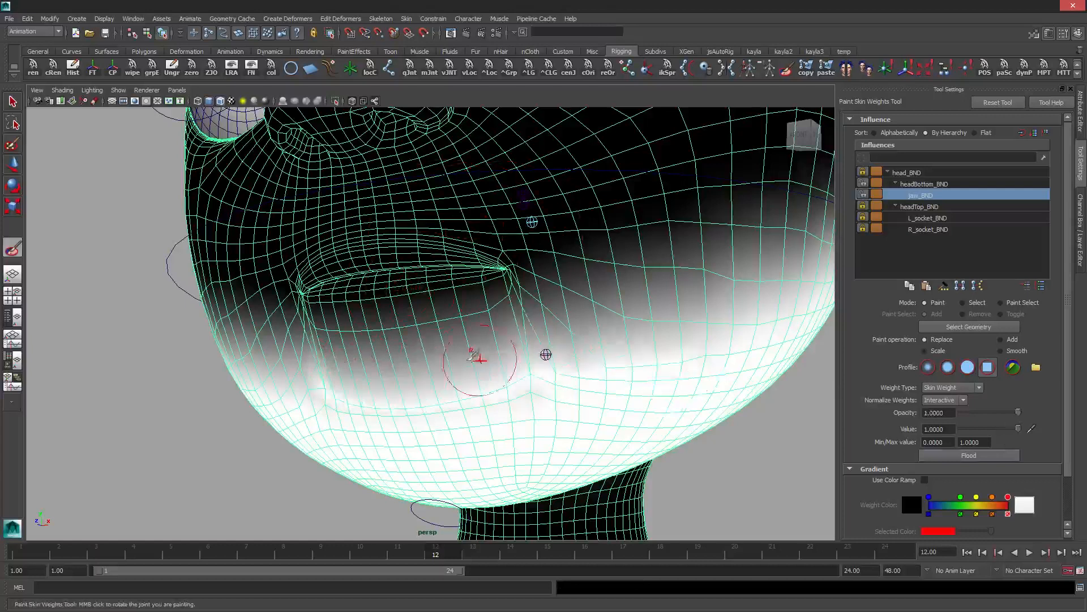
{"action": "scroll", "coordinate": [475, 358], "scroll_direction": "up", "scroll_amount": 3}
{"action": "mouse_move", "coordinate": [390, 371]}
{"action": "left_mouse_down", "text": "alt"}
{"action": "mouse_move", "coordinate": [471, 357]}
{"action": "mouse_move", "coordinate": [426, 344]}
{"action": "left_mouse_up", "text": "alt"}
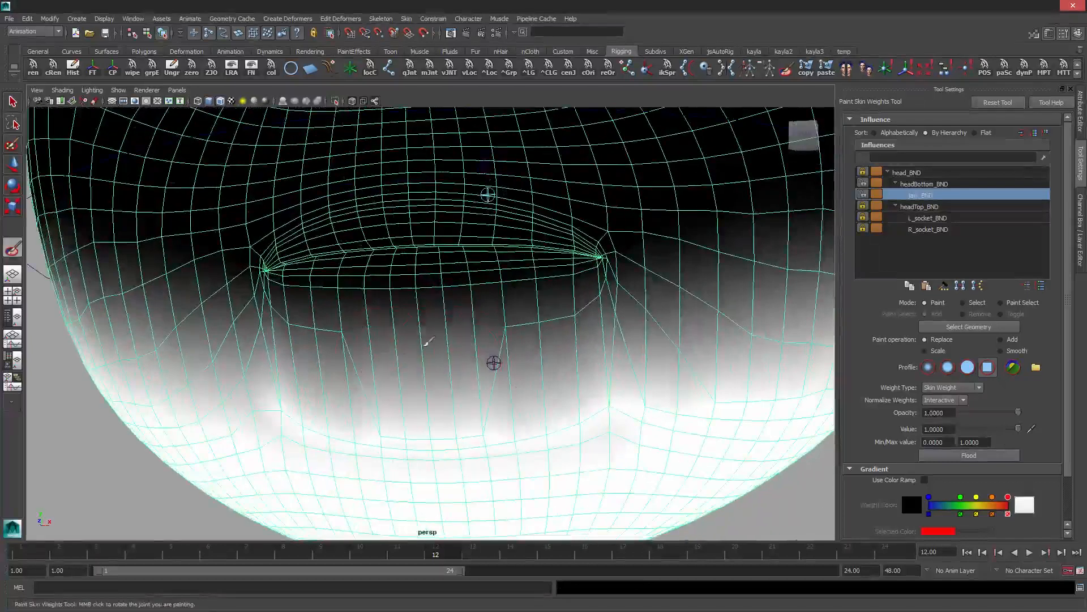
{"action": "mouse_move", "coordinate": [386, 307]}
{"action": "left_mouse_down"}
{"action": "mouse_move", "coordinate": [419, 280]}
{"action": "mouse_move", "coordinate": [493, 275]}
{"action": "mouse_move", "coordinate": [400, 273]}
{"action": "mouse_move", "coordinate": [474, 266]}
{"action": "mouse_move", "coordinate": [456, 318]}
{"action": "mouse_move", "coordinate": [476, 311]}
{"action": "mouse_move", "coordinate": [375, 313]}
{"action": "mouse_move", "coordinate": [464, 286]}
{"action": "mouse_move", "coordinate": [550, 280]}
{"action": "mouse_move", "coordinate": [544, 324]}
{"action": "mouse_move", "coordinate": [566, 354]}
{"action": "mouse_move", "coordinate": [632, 379]}
{"action": "mouse_move", "coordinate": [608, 348]}
{"action": "mouse_move", "coordinate": [532, 345]}
{"action": "left_mouse_up"}
{"action": "left_click", "coordinate": [422, 281]}
Smooth the head's jaw_BND weights with five floods and scrub the animation to check how the lower lip opens
{"action": "left_click", "coordinate": [1011, 351]}
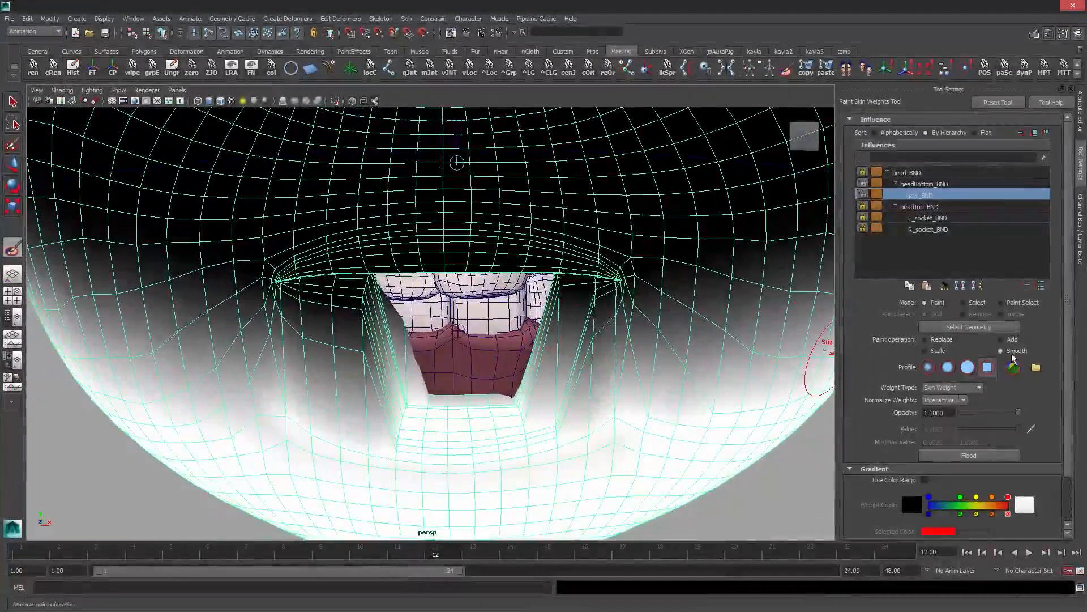
{"action": "left_click", "coordinate": [977, 454]}
{"action": "left_click", "coordinate": [977, 454]}
{"action": "left_click", "coordinate": [977, 455]}
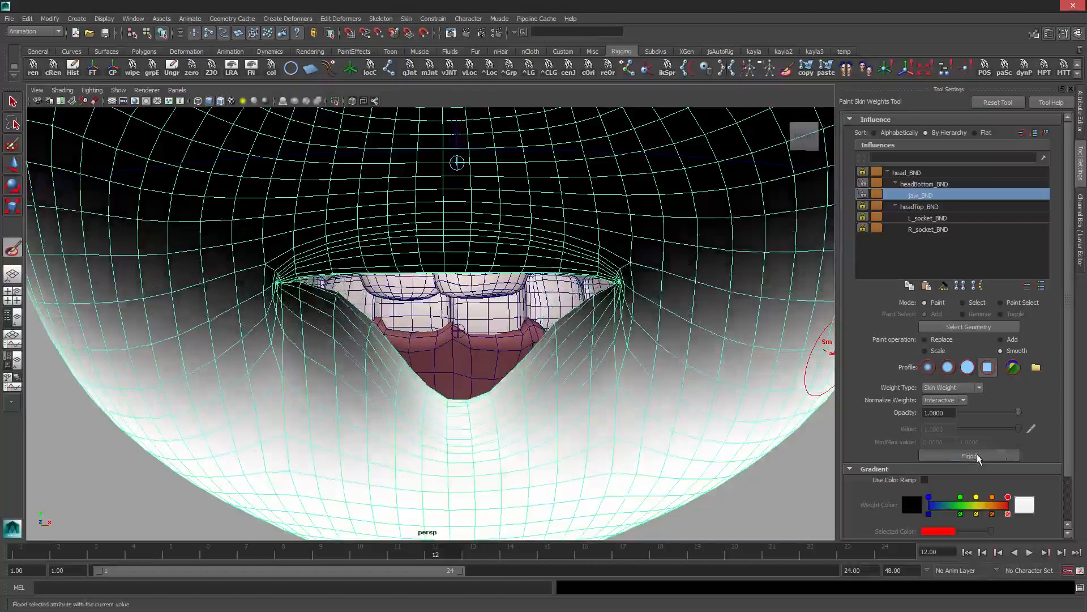
{"action": "left_click", "coordinate": [976, 455]}
{"action": "left_click", "coordinate": [977, 454]}
{"action": "right_click_drag", "start_coordinate": [677, 354], "coordinate": [569, 351], "text": "alt"}
{"action": "left_click_drag", "start_coordinate": [569, 351], "coordinate": [538, 294], "text": "alt"}
{"action": "mouse_move", "coordinate": [438, 556]}
{"action": "left_mouse_down"}
{"action": "mouse_move", "coordinate": [844, 552]}
{"action": "mouse_move", "coordinate": [435, 546]}
{"action": "left_mouse_up"}
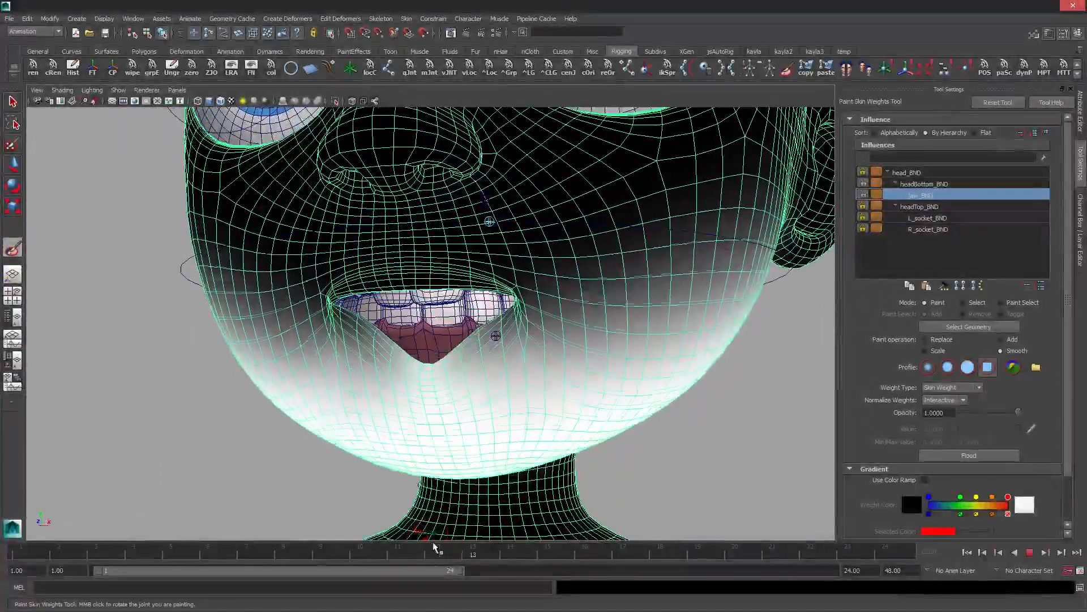
{"action": "right_click_drag", "start_coordinate": [436, 524], "coordinate": [546, 500], "text": "alt"}
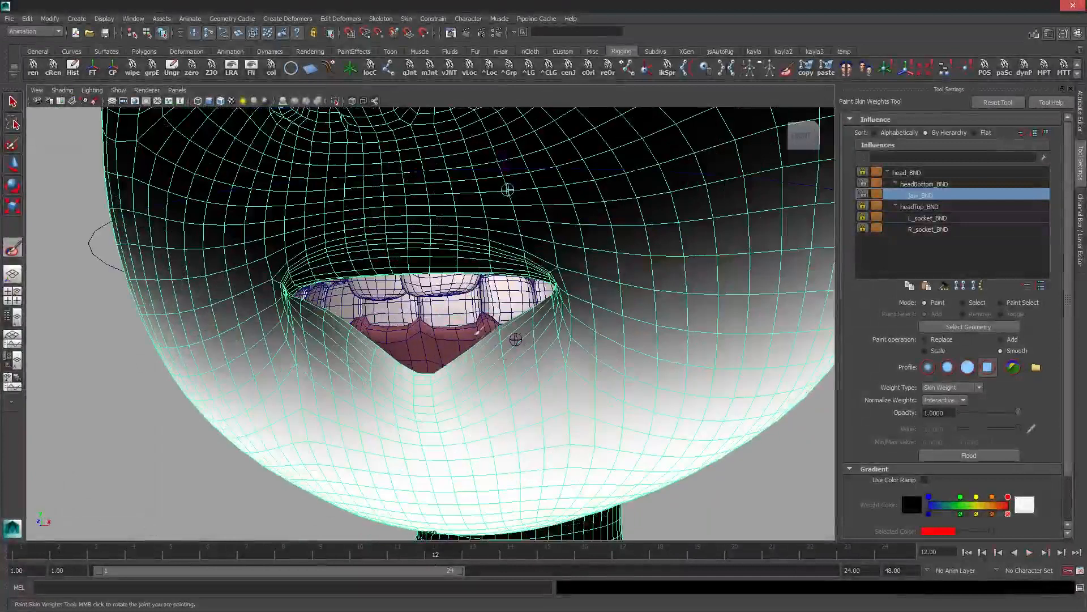
Switch to the soft Gaussian brush profile, adjust the brush size, and undo the trial smoothing on the lower lip
{"action": "left_click", "coordinate": [934, 369]}
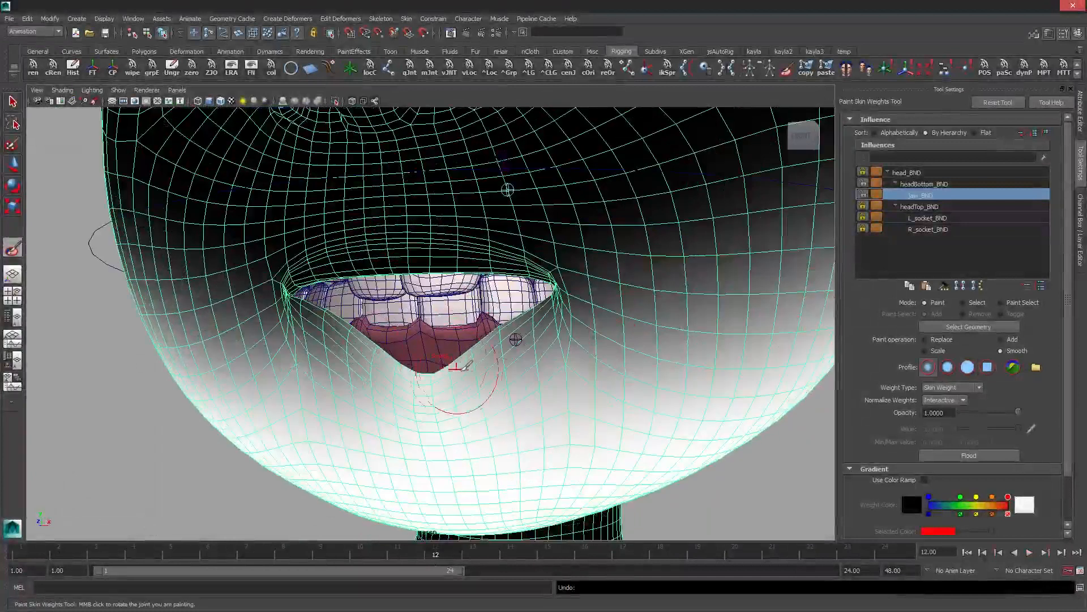
{"action": "key", "text": "b"}
{"action": "left_click_drag", "start_coordinate": [488, 378], "coordinate": [502, 378]}
{"action": "key", "text": "ctrl+z"}
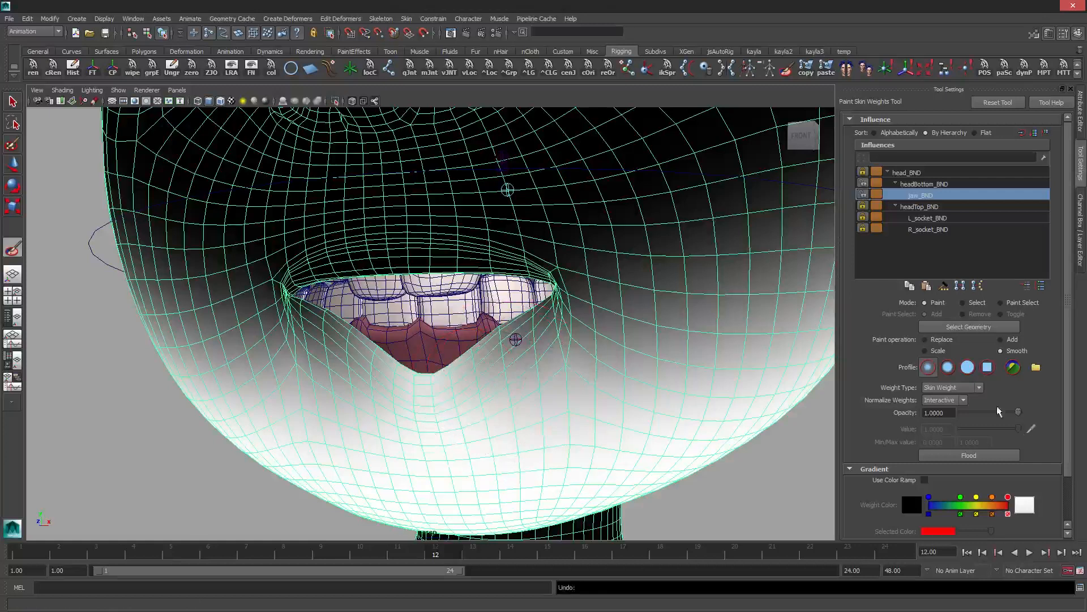
Paint jaw_BND with Replace at opacity 0.2330 and value 1.0 along the lower lip to the character's left mouth corner
{"action": "left_click", "coordinate": [937, 339]}
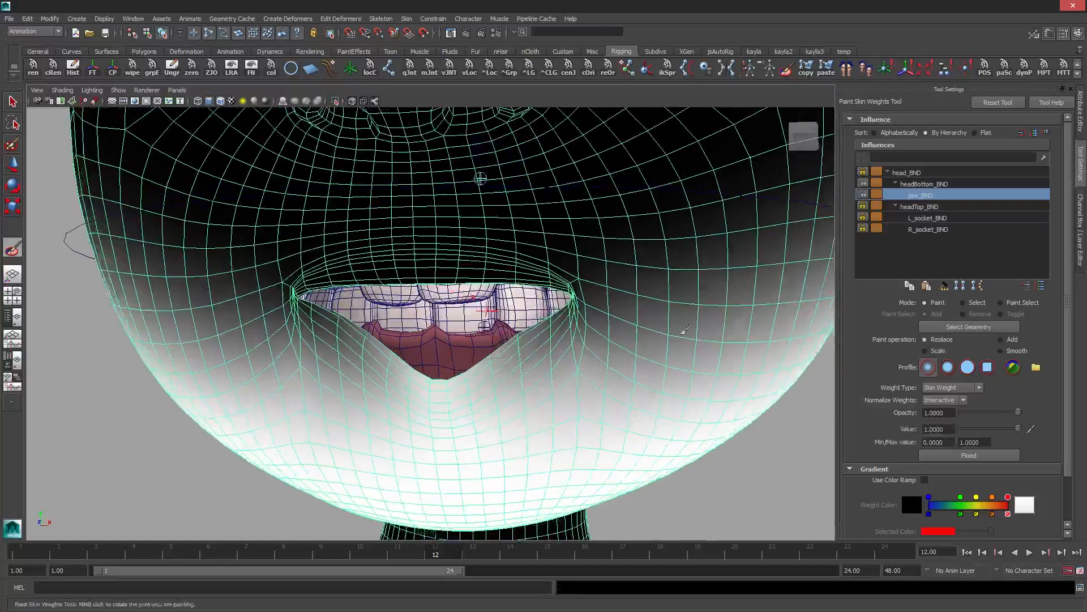
{"action": "left_click", "coordinate": [974, 412]}
{"action": "left_click_drag", "start_coordinate": [504, 405], "coordinate": [578, 426], "text": "alt"}
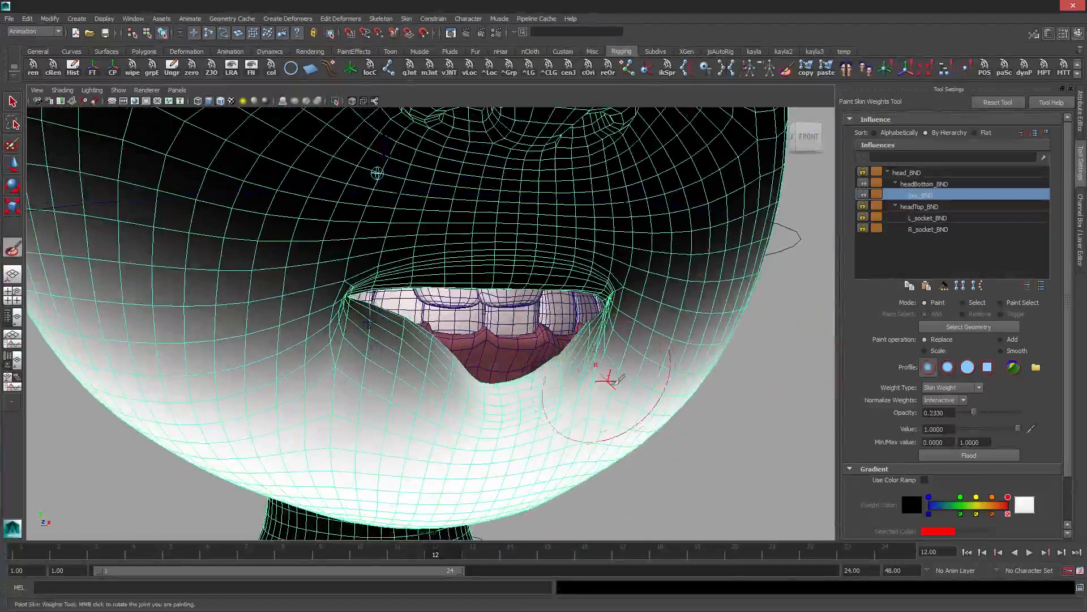
{"action": "mouse_move", "coordinate": [595, 382]}
{"action": "left_mouse_down", "text": "alt"}
{"action": "mouse_move", "coordinate": [636, 291]}
{"action": "mouse_move", "coordinate": [611, 331]}
{"action": "mouse_move", "coordinate": [572, 295]}
{"action": "mouse_move", "coordinate": [570, 334]}
{"action": "mouse_move", "coordinate": [548, 359]}
{"action": "mouse_move", "coordinate": [565, 371]}
{"action": "left_mouse_up", "text": "alt"}
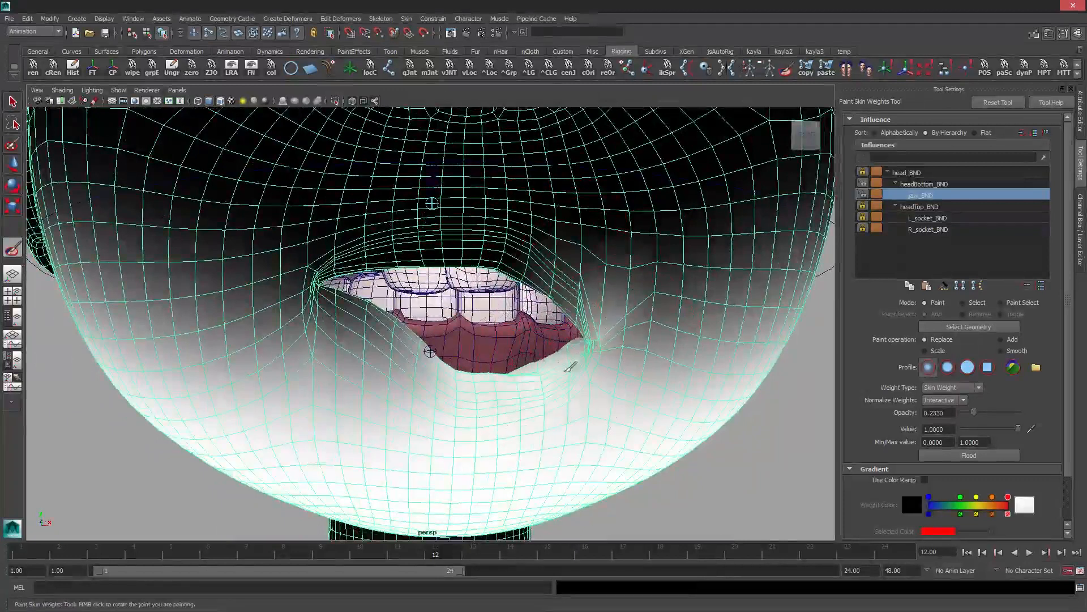
{"action": "left_click_drag", "start_coordinate": [631, 359], "coordinate": [650, 347], "text": "alt"}
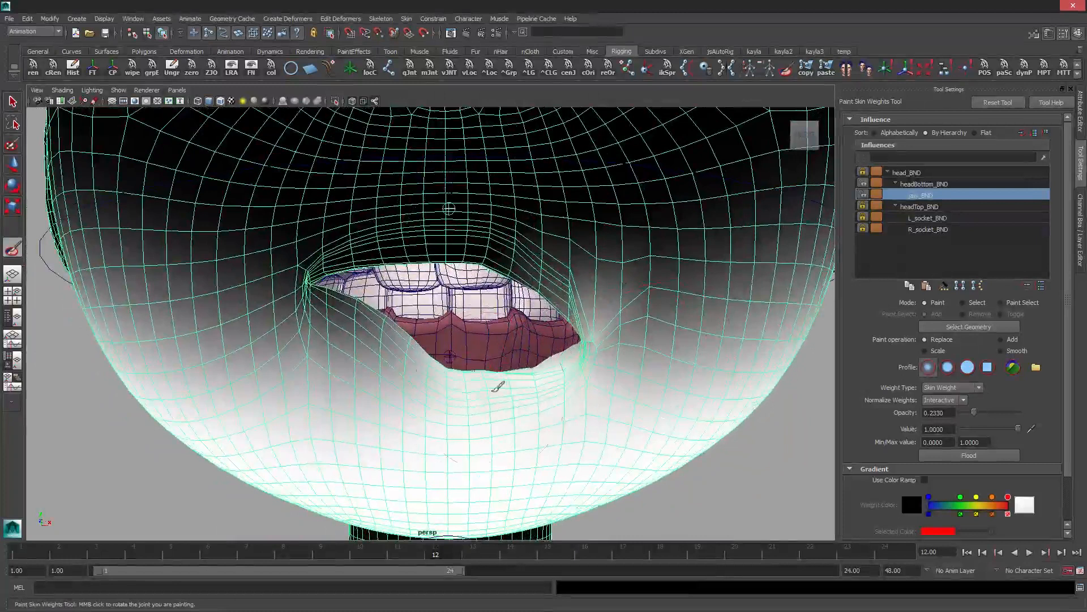
{"action": "right_click_drag", "start_coordinate": [759, 339], "coordinate": [728, 329], "text": "alt"}
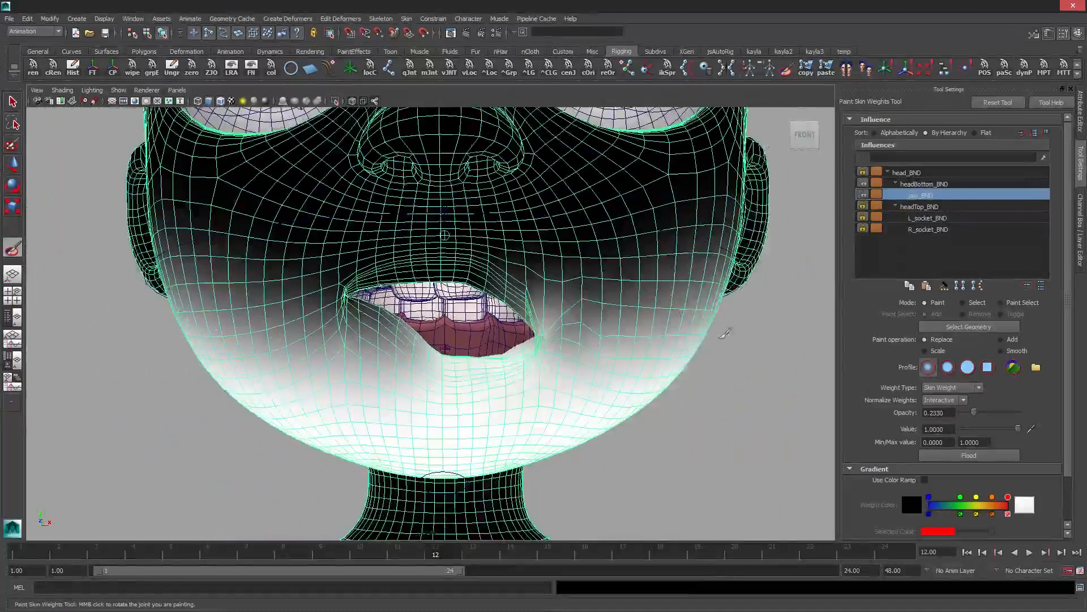
{"action": "left_click_drag", "start_coordinate": [604, 325], "coordinate": [581, 326], "text": "alt"}
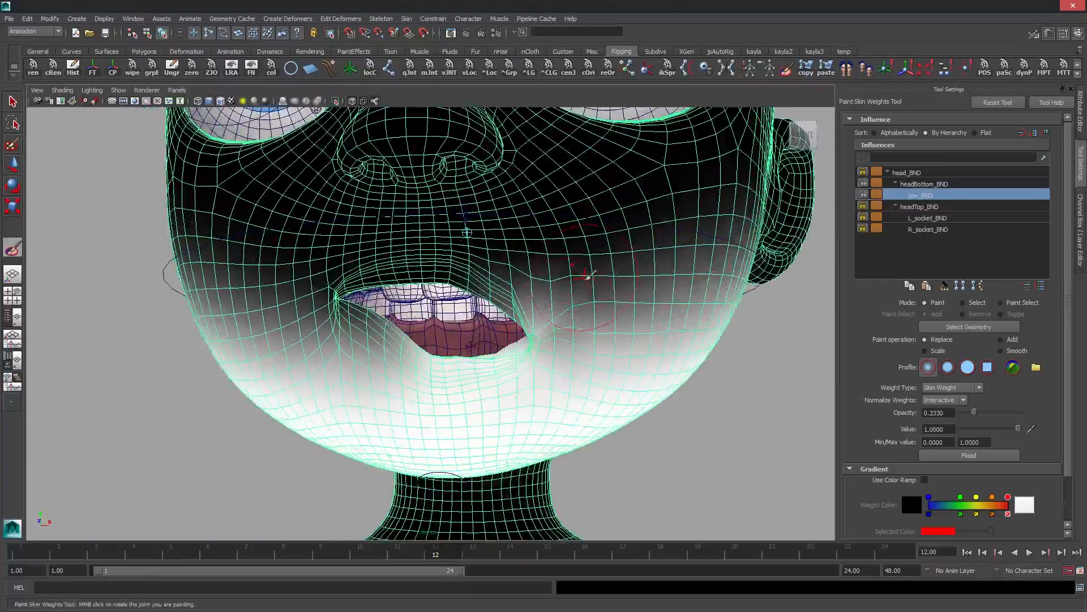
{"action": "scroll", "coordinate": [513, 295], "scroll_direction": "up", "scroll_amount": 2}
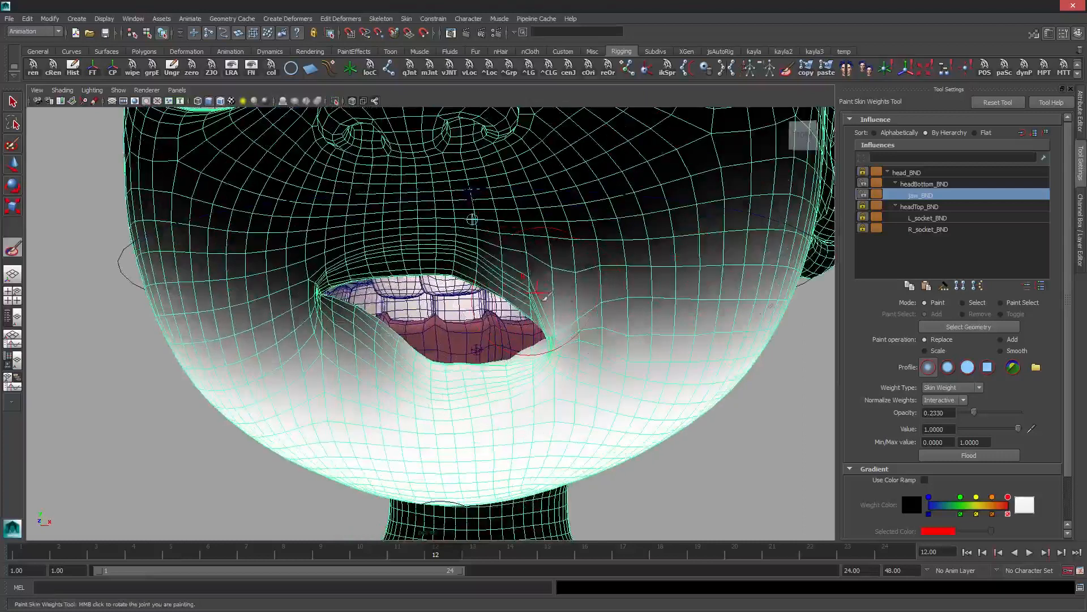
Smooth the jaw_BND weights with four floods at opacity 1.0, and play the animation to frame 19 to check the open mouth
{"action": "left_click", "coordinate": [1001, 350]}
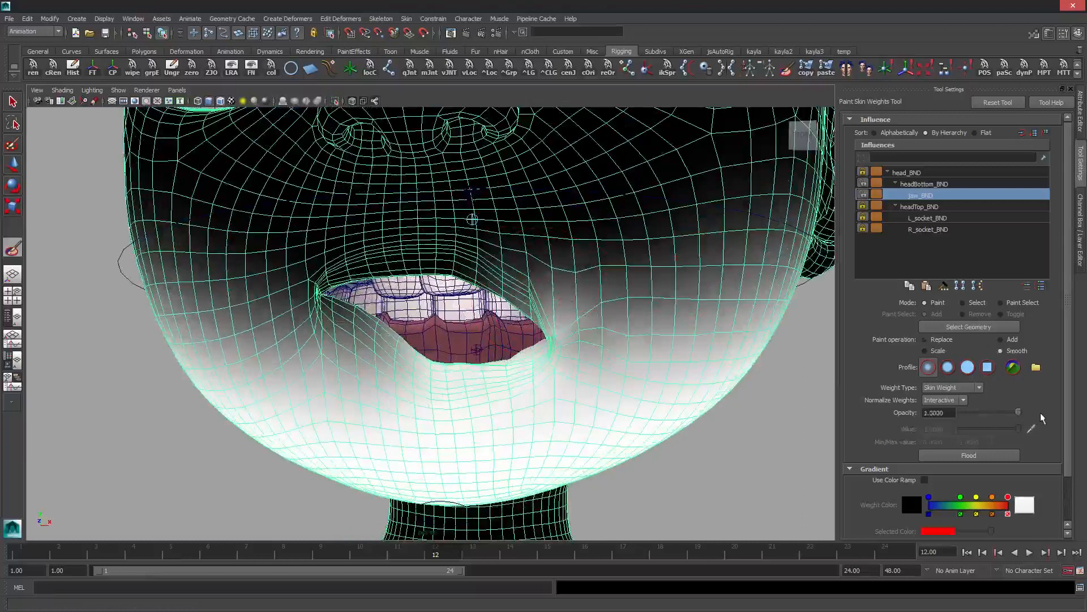
{"action": "left_click", "coordinate": [976, 455]}
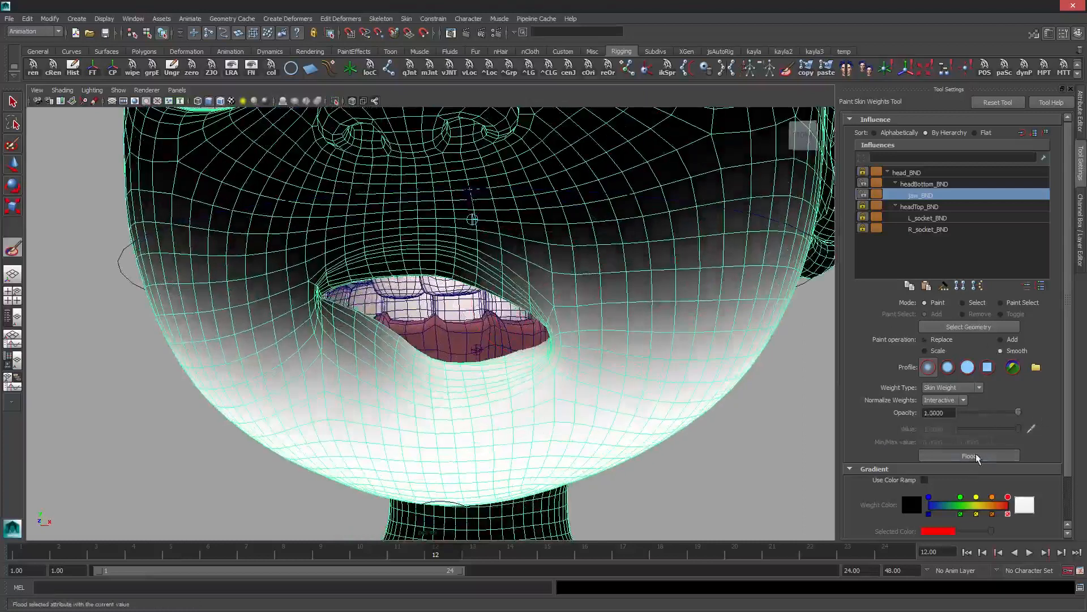
{"action": "left_click", "coordinate": [976, 454]}
{"action": "left_click", "coordinate": [976, 455]}
{"action": "left_click", "coordinate": [976, 455]}
{"action": "scroll", "coordinate": [636, 286], "scroll_direction": "down", "scroll_amount": 4}
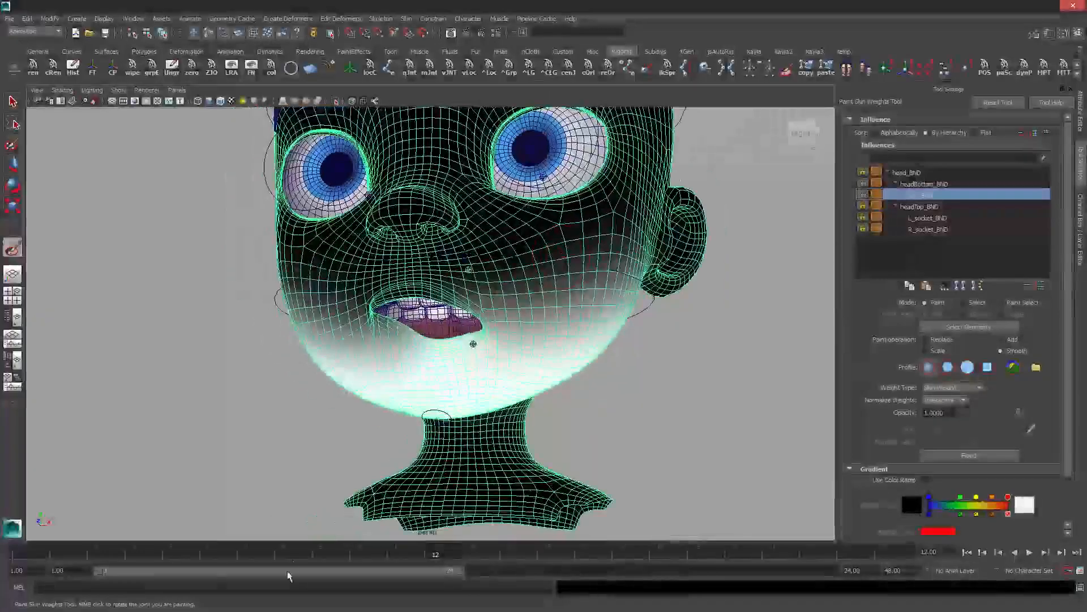
{"action": "key", "text": "alt+v"}
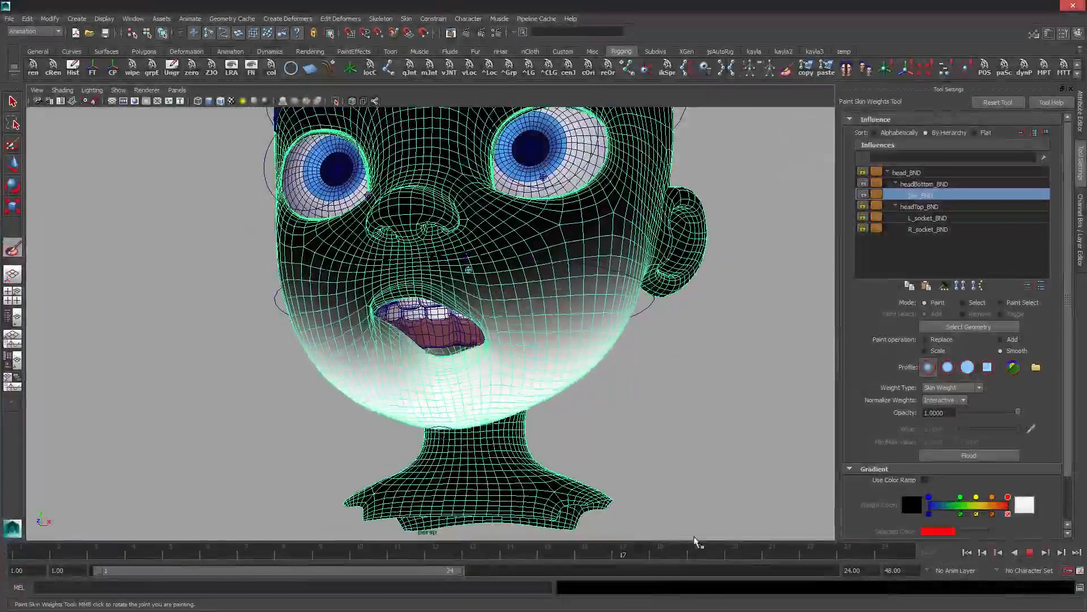
{"action": "key", "text": "alt+v"}
{"action": "scroll", "coordinate": [504, 383], "scroll_direction": "up", "scroll_amount": 3}
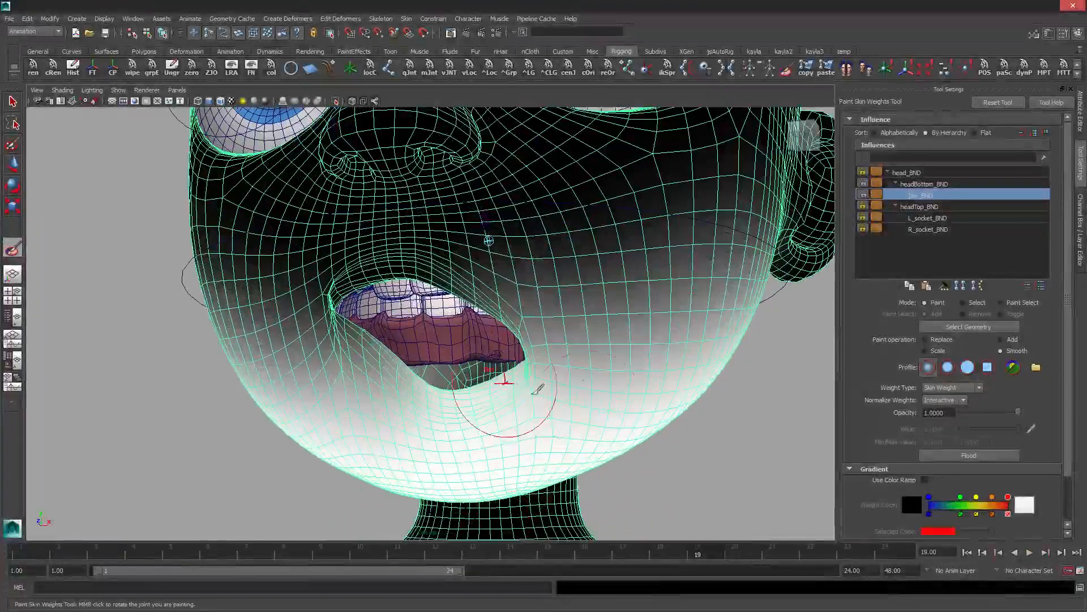
Paint jaw_BND with Replace at opacity 0.2039 and value 0 around the character's left mouth corner
{"action": "left_click", "coordinate": [936, 342]}
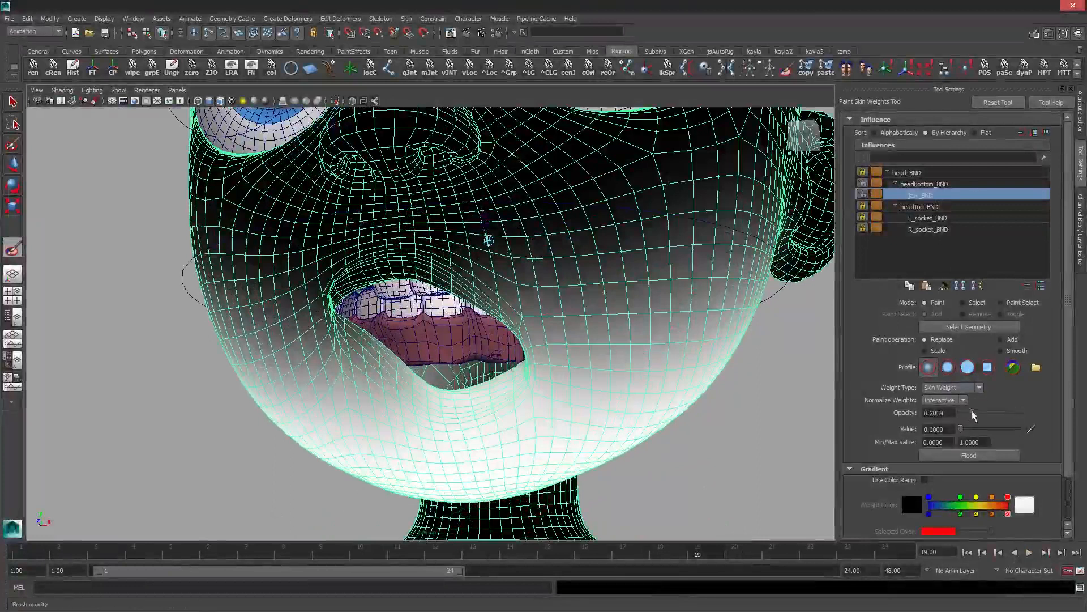
{"action": "left_click", "coordinate": [925, 185]}
{"action": "left_click", "coordinate": [927, 194]}
{"action": "right_click_drag", "start_coordinate": [552, 391], "coordinate": [602, 365], "text": "alt"}
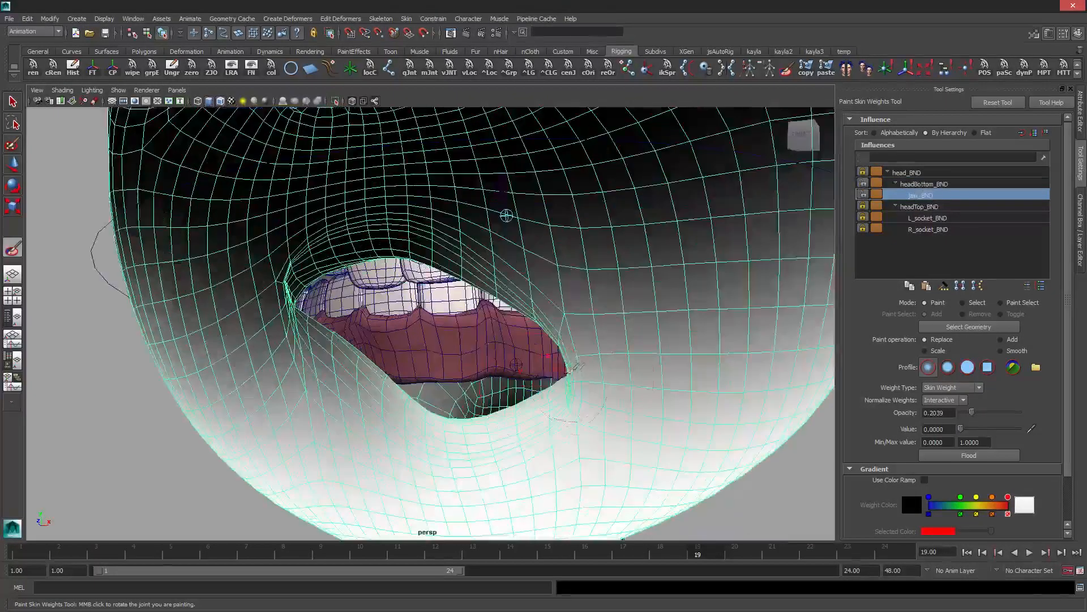
{"action": "mouse_move", "coordinate": [600, 389]}
{"action": "left_mouse_down", "text": "alt"}
{"action": "mouse_move", "coordinate": [624, 385]}
{"action": "mouse_move", "coordinate": [595, 393]}
{"action": "mouse_move", "coordinate": [586, 383]}
{"action": "mouse_move", "coordinate": [648, 442]}
{"action": "mouse_move", "coordinate": [530, 383]}
{"action": "mouse_move", "coordinate": [552, 405]}
{"action": "mouse_move", "coordinate": [623, 402]}
{"action": "mouse_move", "coordinate": [563, 383]}
{"action": "mouse_move", "coordinate": [589, 382]}
{"action": "left_mouse_up", "text": "alt"}
{"action": "scroll", "coordinate": [551, 310], "scroll_direction": "up", "scroll_amount": 3}
{"action": "left_click_drag", "start_coordinate": [542, 324], "coordinate": [555, 337], "text": "alt"}
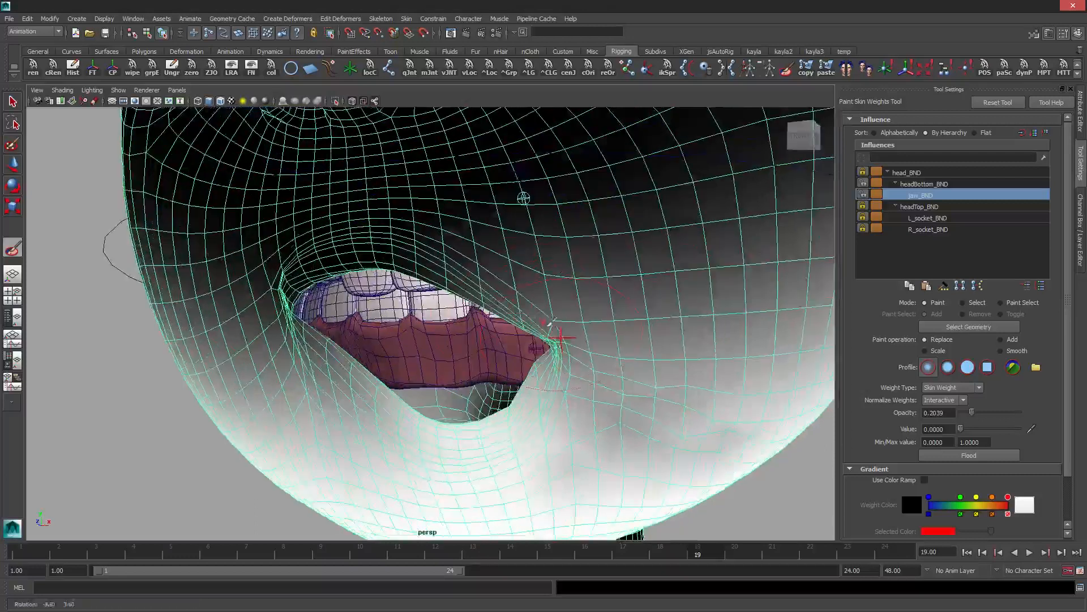
{"action": "scroll", "coordinate": [548, 334], "scroll_direction": "up", "scroll_amount": 4}
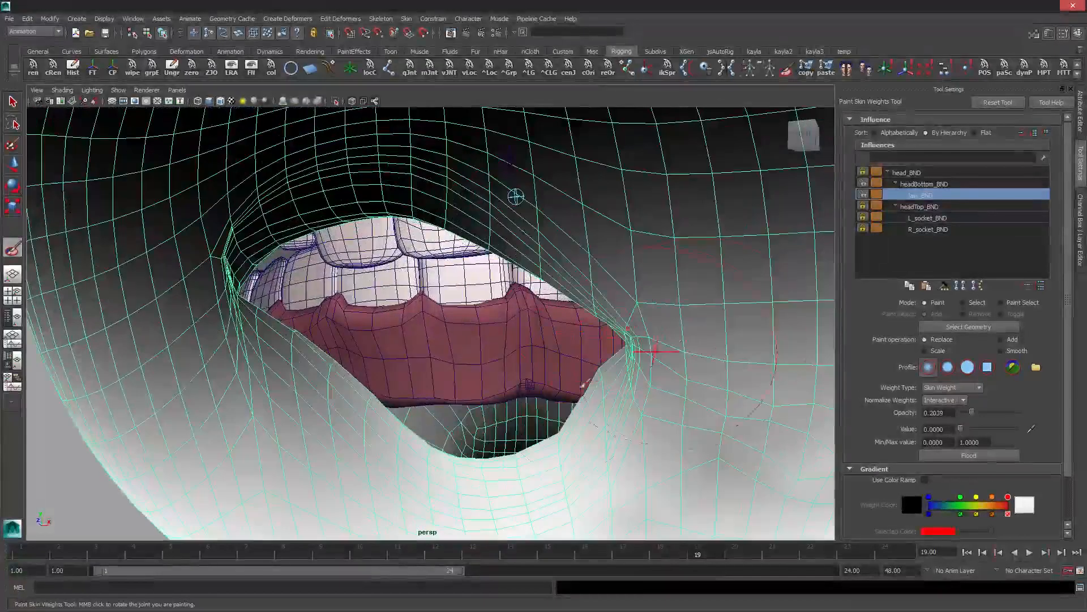
{"action": "scroll", "coordinate": [680, 324], "scroll_direction": "down", "scroll_amount": 1}
Smooth the jaw_BND weights with four floods at opacity 1.0, and scrub the animation to check the mouth opening
{"action": "left_click", "coordinate": [1000, 350]}
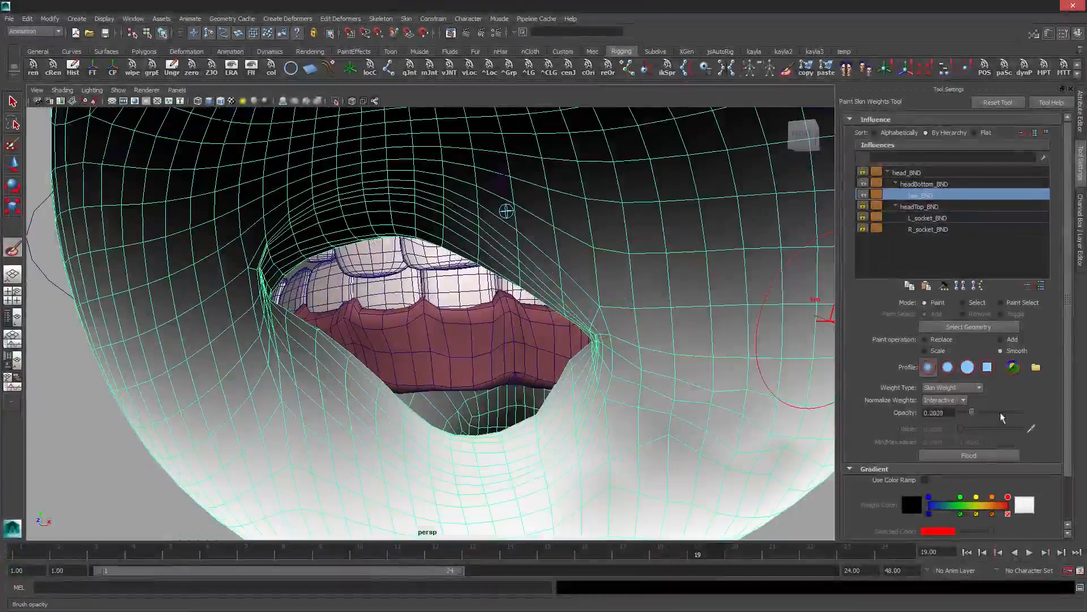
{"action": "left_click", "coordinate": [986, 454]}
{"action": "left_click", "coordinate": [986, 454]}
{"action": "left_click", "coordinate": [986, 455]}
{"action": "scroll", "coordinate": [636, 385], "scroll_direction": "down", "scroll_amount": 3}
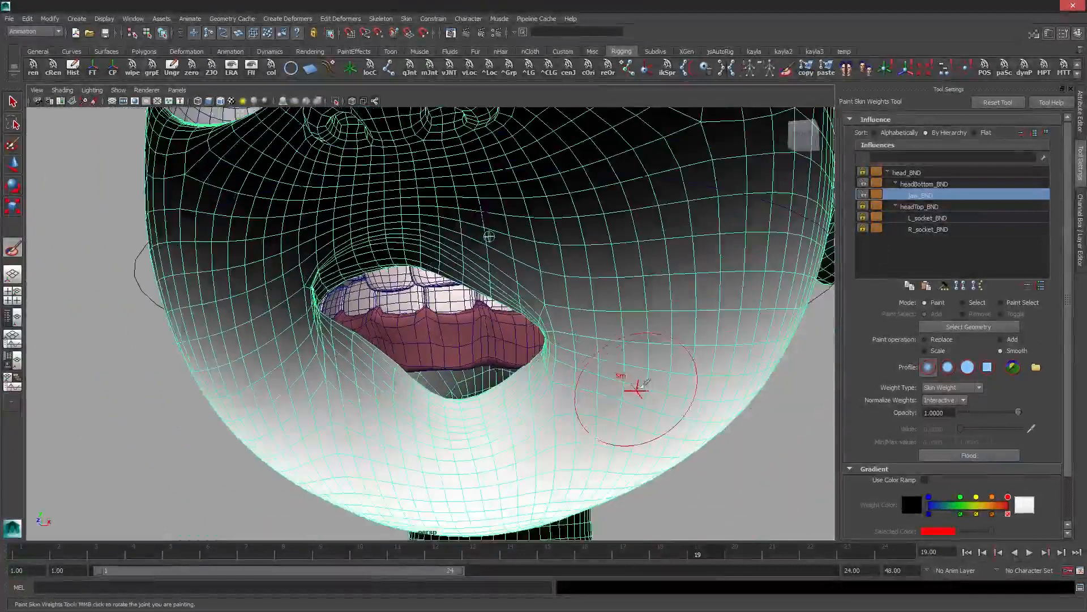
{"action": "left_click", "coordinate": [986, 455]}
{"action": "scroll", "coordinate": [525, 339], "scroll_direction": "down", "scroll_amount": 5}
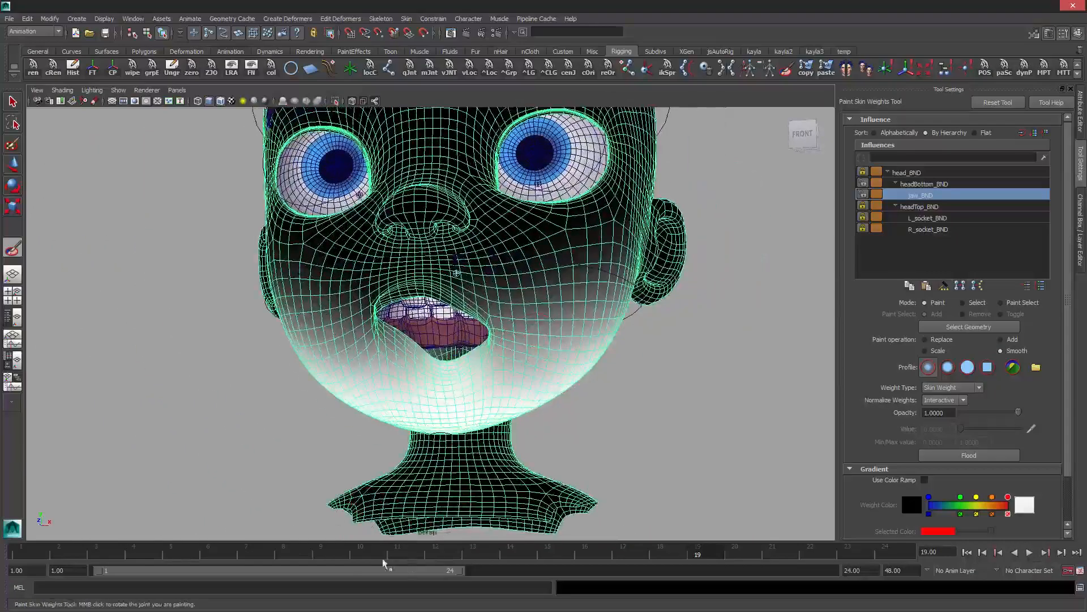
{"action": "mouse_move", "coordinate": [382, 559]}
{"action": "left_mouse_down"}
{"action": "mouse_move", "coordinate": [254, 536]}
{"action": "mouse_move", "coordinate": [885, 547]}
{"action": "left_mouse_up"}
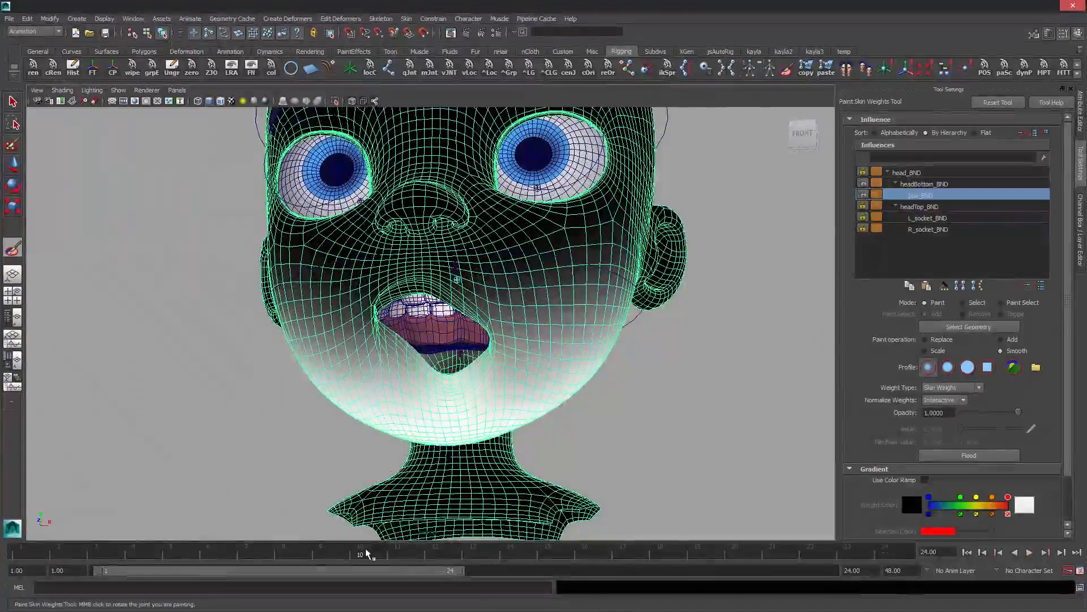
{"action": "left_click_drag", "start_coordinate": [365, 548], "coordinate": [17, 551]}
Mirror the head's skin weights to the other side of the face at frame 1, and scrub to frame 20 to check
{"action": "left_click_drag", "start_coordinate": [579, 172], "coordinate": [599, 197], "text": "alt"}
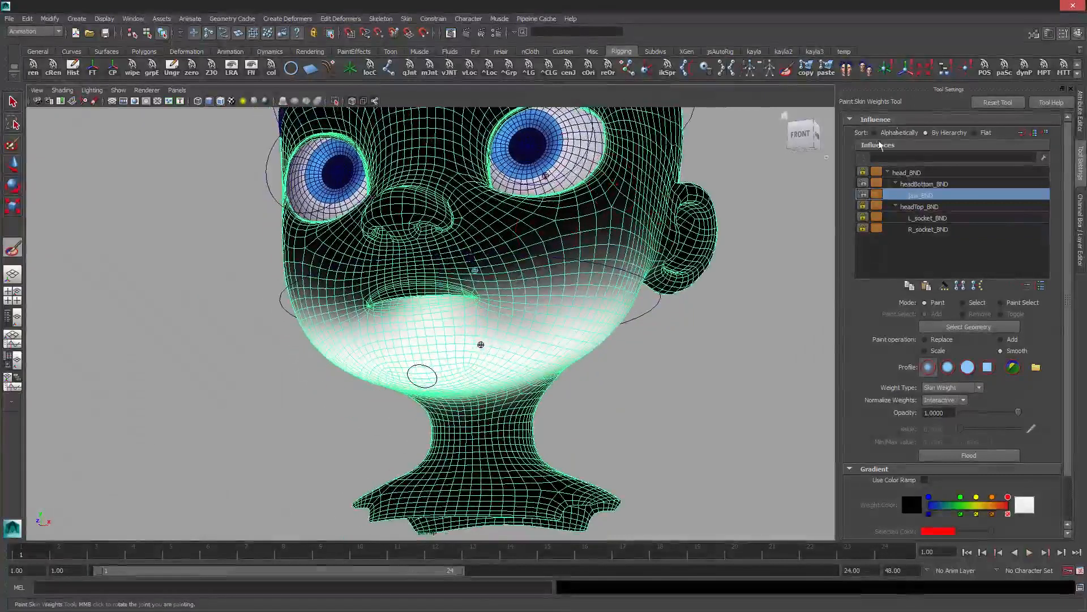
{"action": "left_click", "coordinate": [846, 69]}
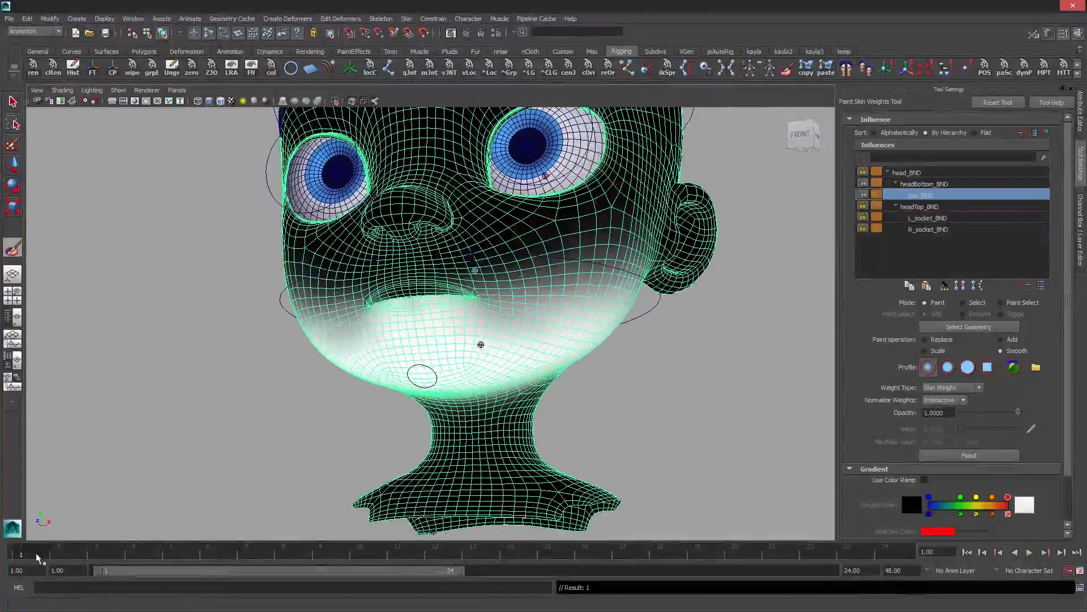
{"action": "left_click_drag", "start_coordinate": [36, 557], "coordinate": [735, 578]}
{"action": "left_click_drag", "start_coordinate": [632, 417], "coordinate": [658, 391], "text": "alt"}
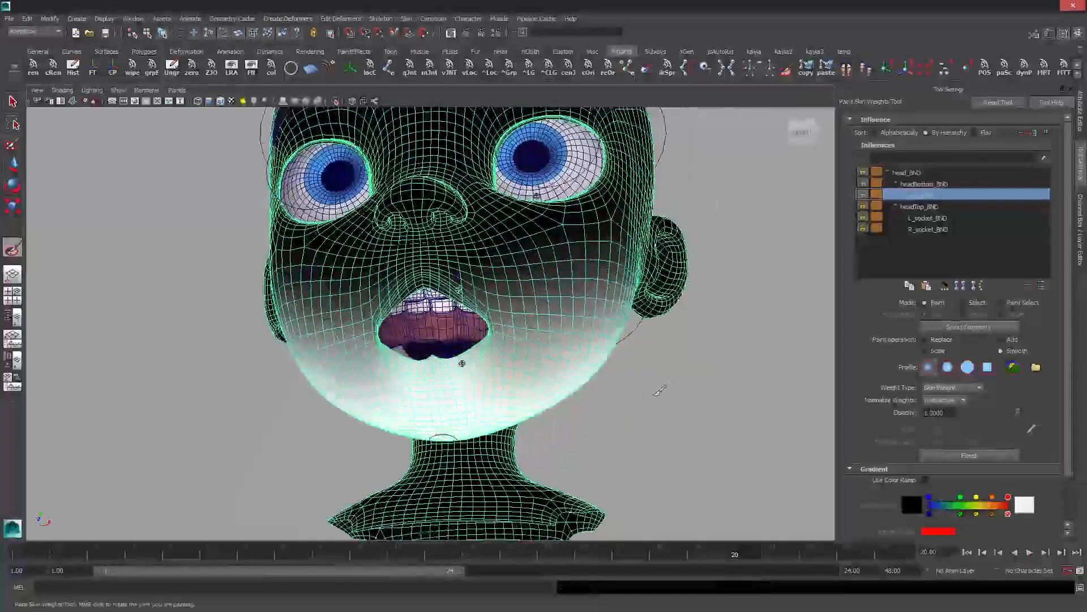
Set the jaw_BND brush to Replace with value 1.0, and undo the trial full-opacity stroke on the lower lip
{"action": "right_click_drag", "start_coordinate": [659, 391], "coordinate": [697, 396], "text": "alt"}
{"action": "left_click", "coordinate": [943, 339]}
{"action": "middle_click_drag", "start_coordinate": [561, 312], "coordinate": [568, 269], "text": "alt"}
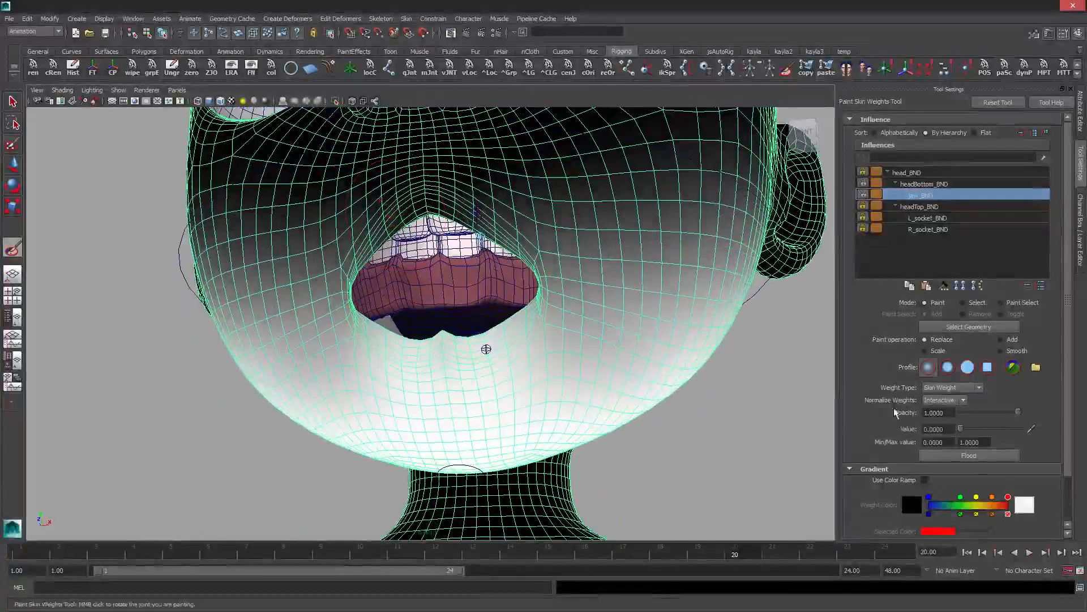
{"action": "left_click_drag", "start_coordinate": [961, 428], "coordinate": [1022, 429]}
{"action": "right_click_drag", "start_coordinate": [409, 399], "coordinate": [450, 404], "text": "alt"}
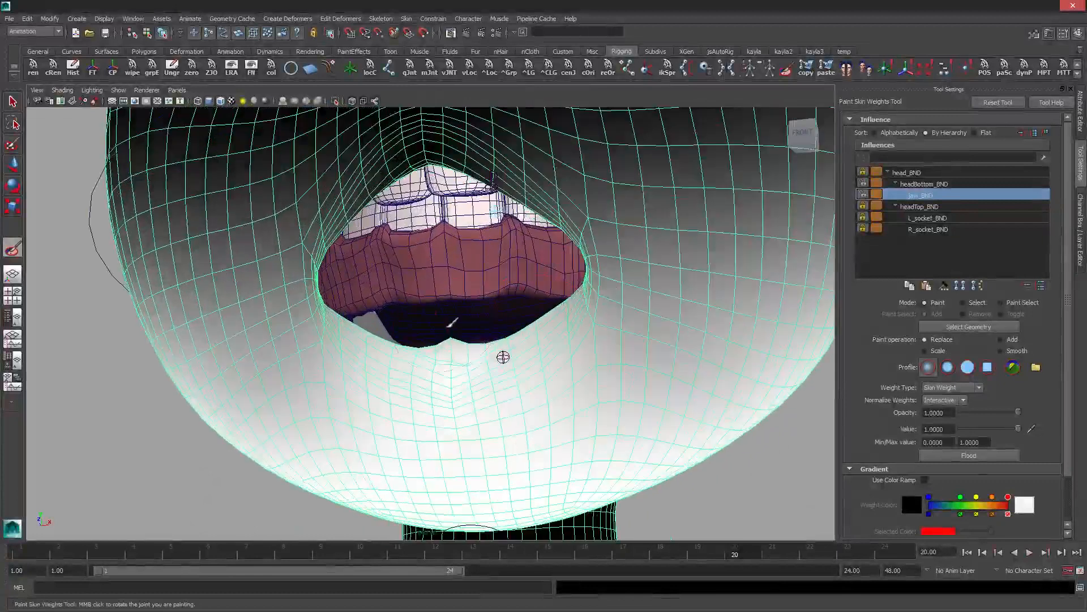
{"action": "left_click_drag", "start_coordinate": [451, 326], "coordinate": [569, 391], "text": "alt"}
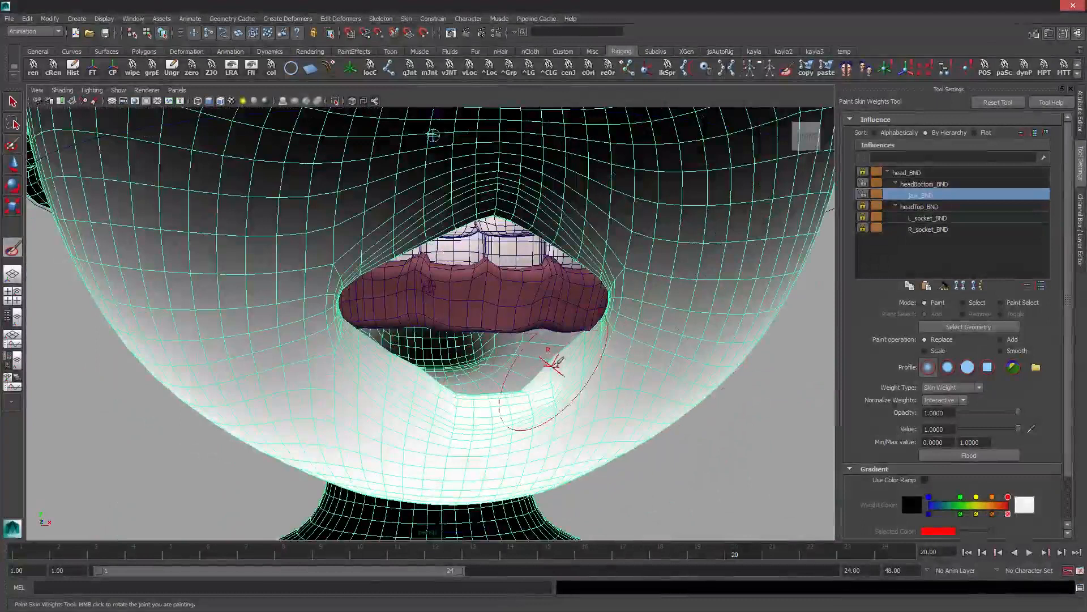
{"action": "key", "text": "ctrl+z"}
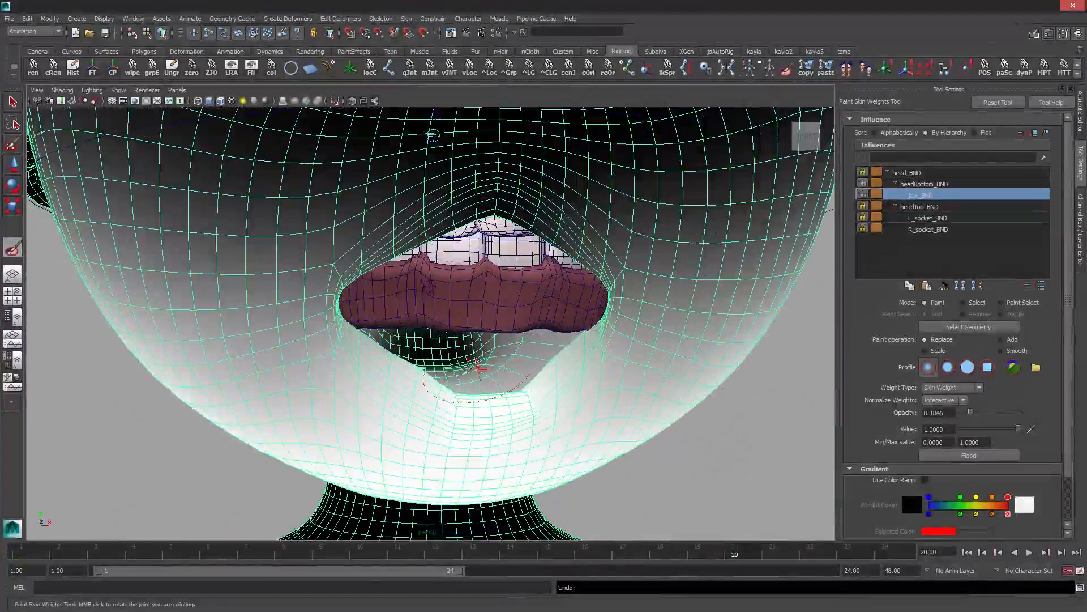
Paint jaw_BND with Replace at opacity 0.1845 along the lower lip toward the left mouth corner, and smooth it by flooding at opacity 1.0
{"action": "left_click_drag", "start_coordinate": [547, 350], "coordinate": [548, 374], "text": "alt"}
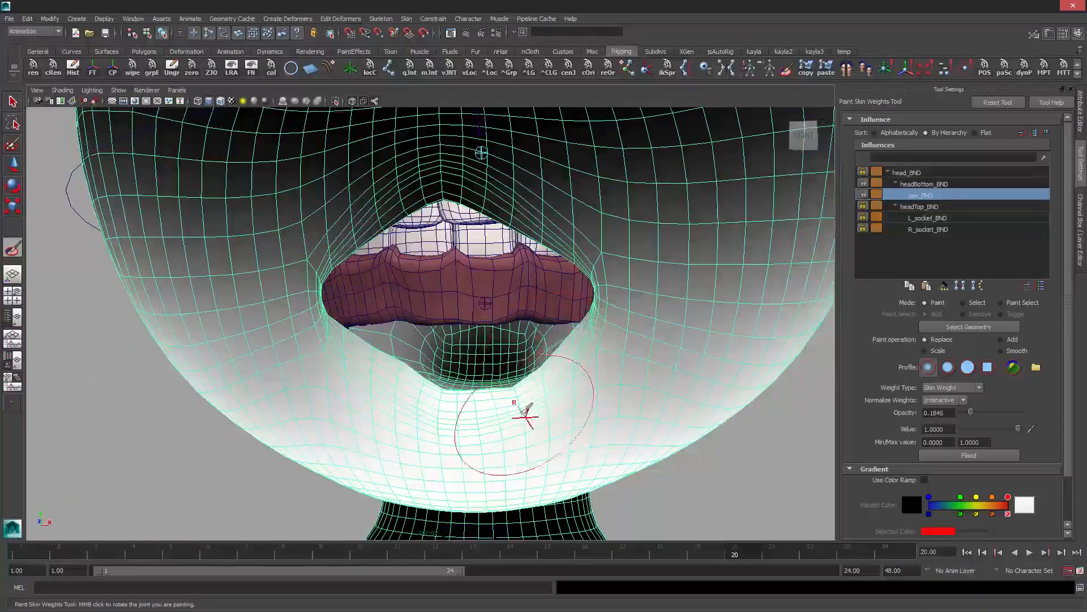
{"action": "key", "text": "ctrl+z"}
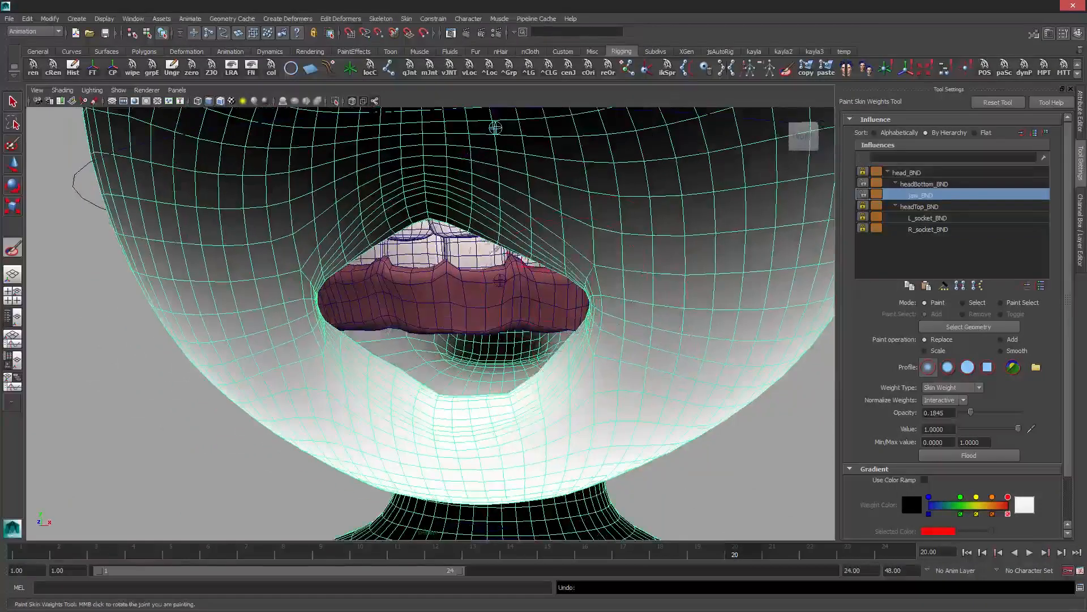
{"action": "left_click_drag", "start_coordinate": [495, 127], "coordinate": [498, 161], "text": "alt"}
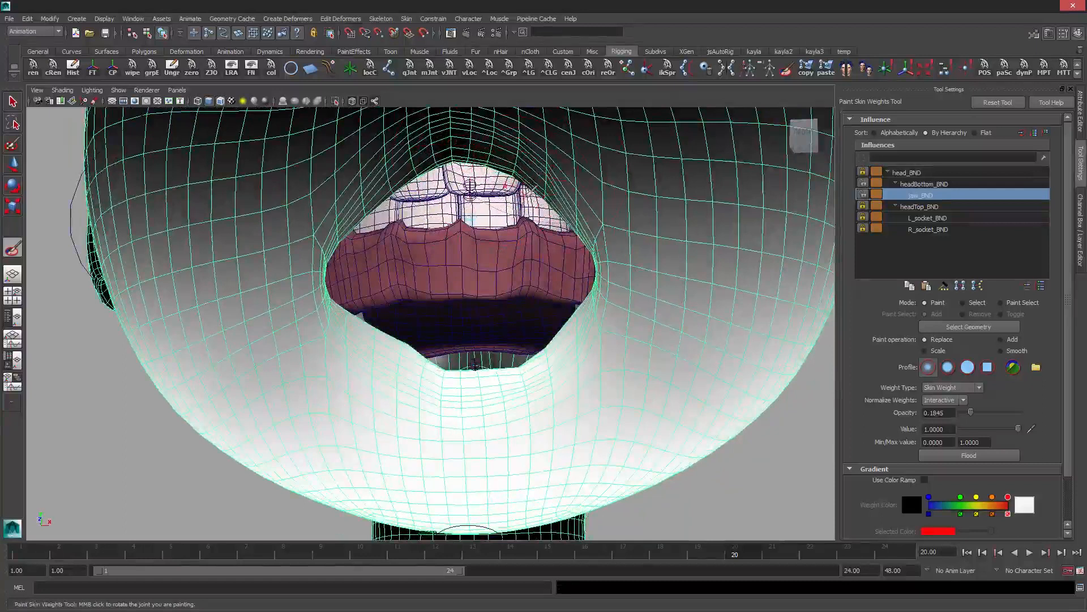
{"action": "mouse_move", "coordinate": [566, 217]}
{"action": "left_mouse_down", "text": "alt"}
{"action": "mouse_move", "coordinate": [566, 329]}
{"action": "mouse_move", "coordinate": [592, 330]}
{"action": "mouse_move", "coordinate": [579, 330]}
{"action": "left_mouse_up", "text": "alt"}
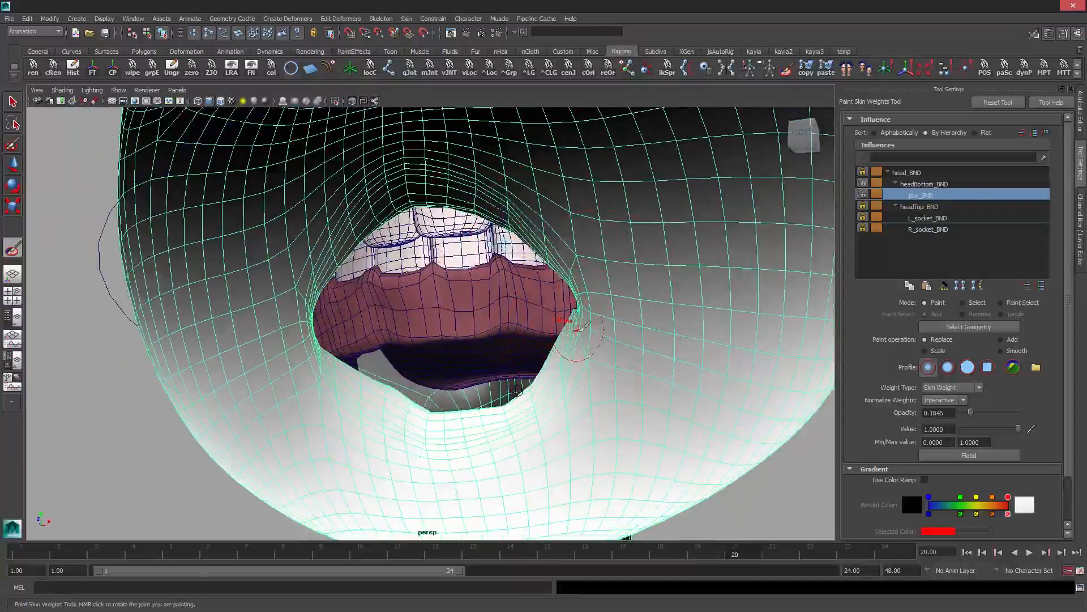
{"action": "key", "text": "ctrl+z"}
{"action": "mouse_move", "coordinate": [510, 321]}
{"action": "left_mouse_down", "text": "alt"}
{"action": "mouse_move", "coordinate": [589, 328]}
{"action": "mouse_move", "coordinate": [527, 315]}
{"action": "left_mouse_up", "text": "alt"}
{"action": "left_click", "coordinate": [1008, 351]}
{"action": "left_click", "coordinate": [1007, 456]}
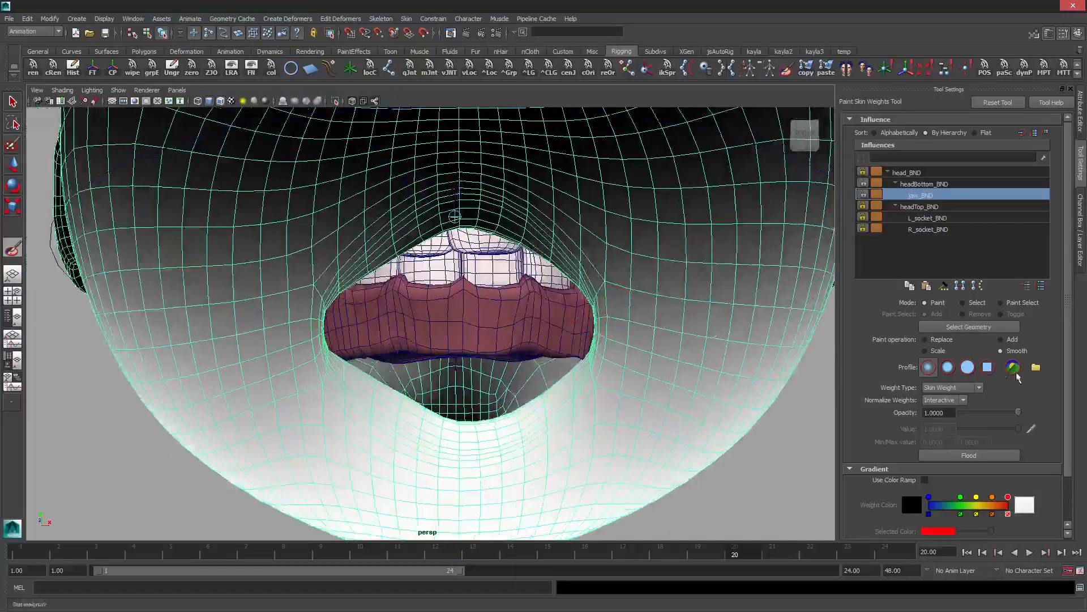
Paint jaw_BND with Replace at opacity 0.0485 and value 1.0 along the upper lip down to the character's left mouth corner
{"action": "left_click", "coordinate": [927, 339]}
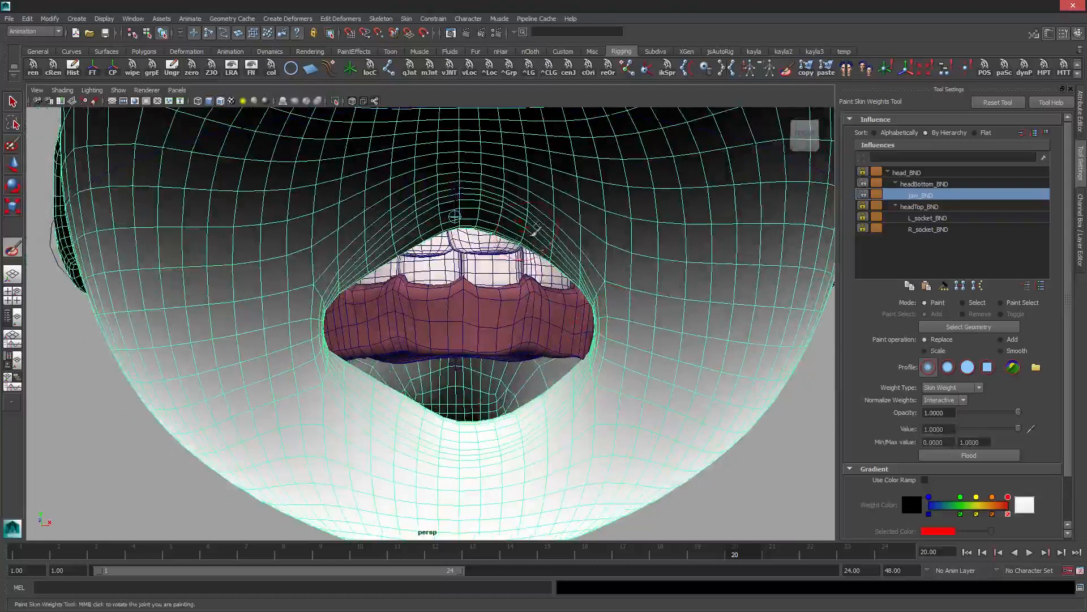
{"action": "key", "text": "ctrl+z"}
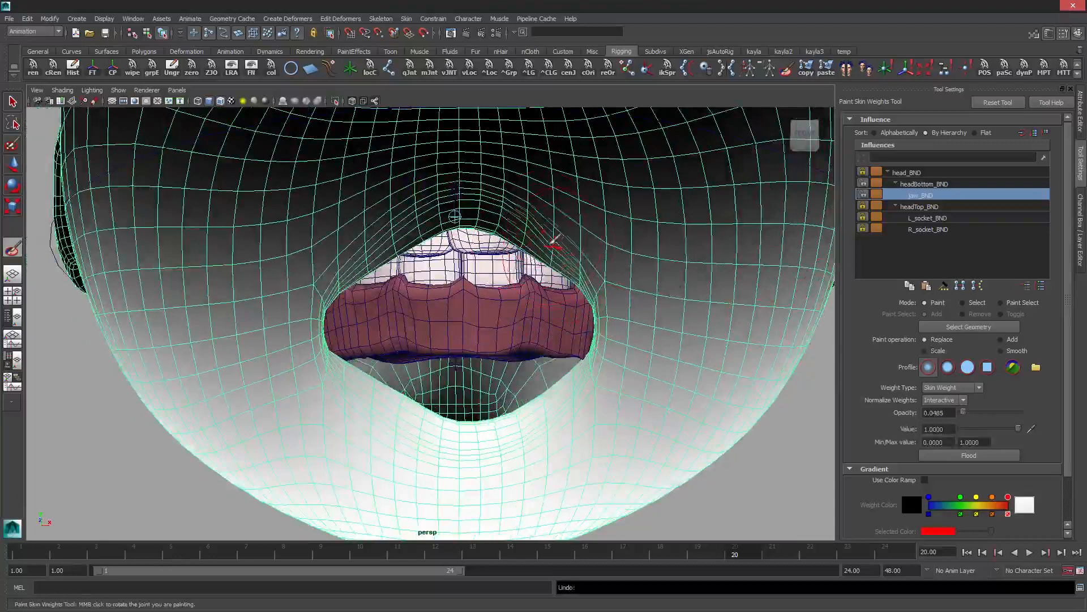
{"action": "mouse_move", "coordinate": [552, 241]}
{"action": "left_mouse_down", "text": "alt"}
{"action": "mouse_move", "coordinate": [640, 272]}
{"action": "mouse_move", "coordinate": [549, 232]}
{"action": "left_mouse_up", "text": "alt"}
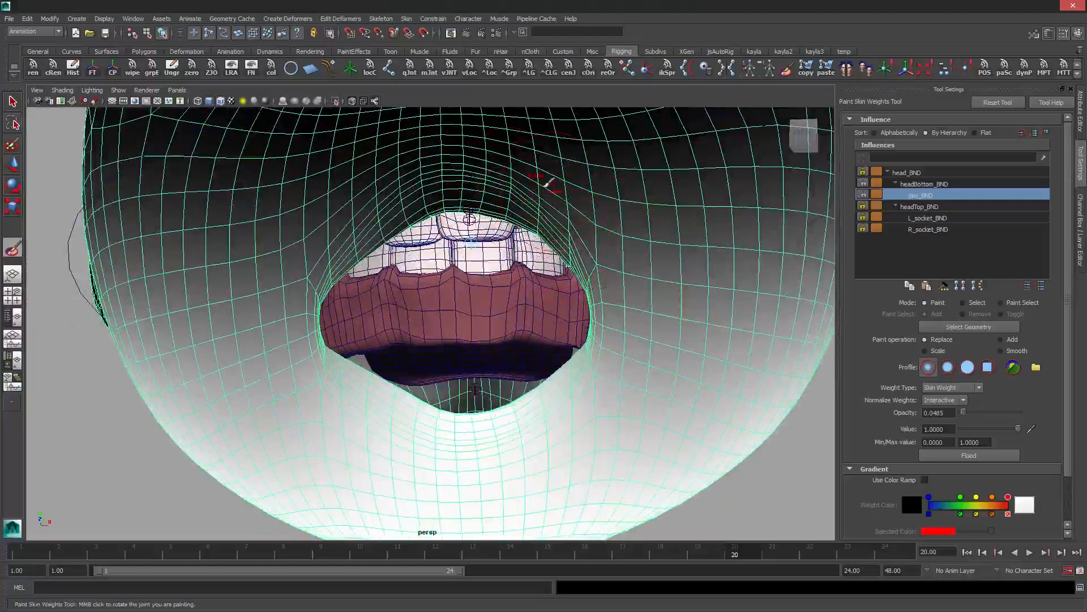
{"action": "right_click_drag", "start_coordinate": [586, 235], "coordinate": [513, 186], "text": "alt"}
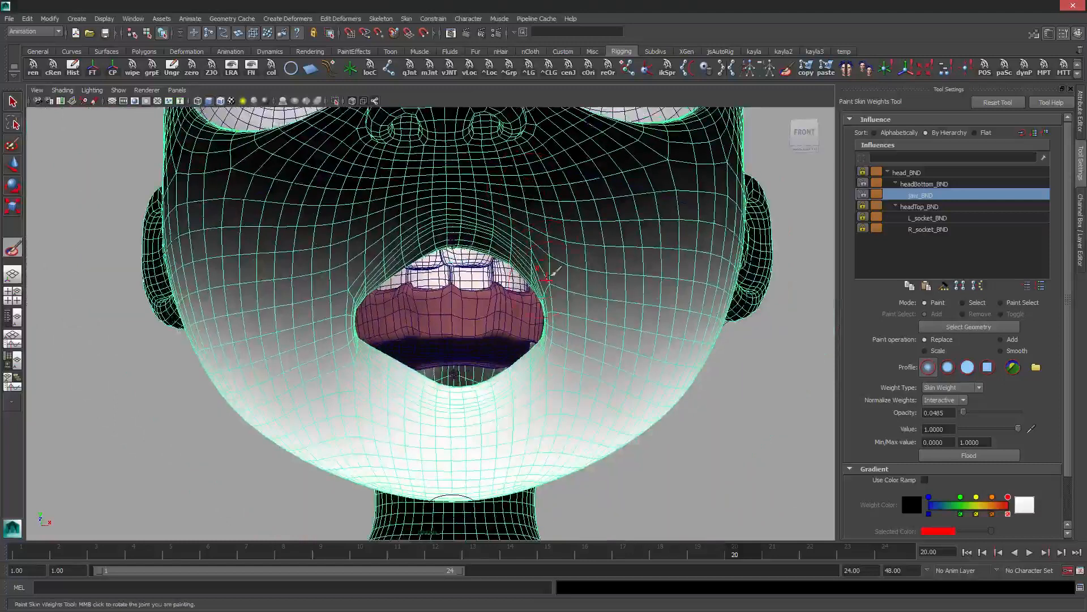
{"action": "left_click_drag", "start_coordinate": [575, 282], "coordinate": [586, 252], "text": "alt"}
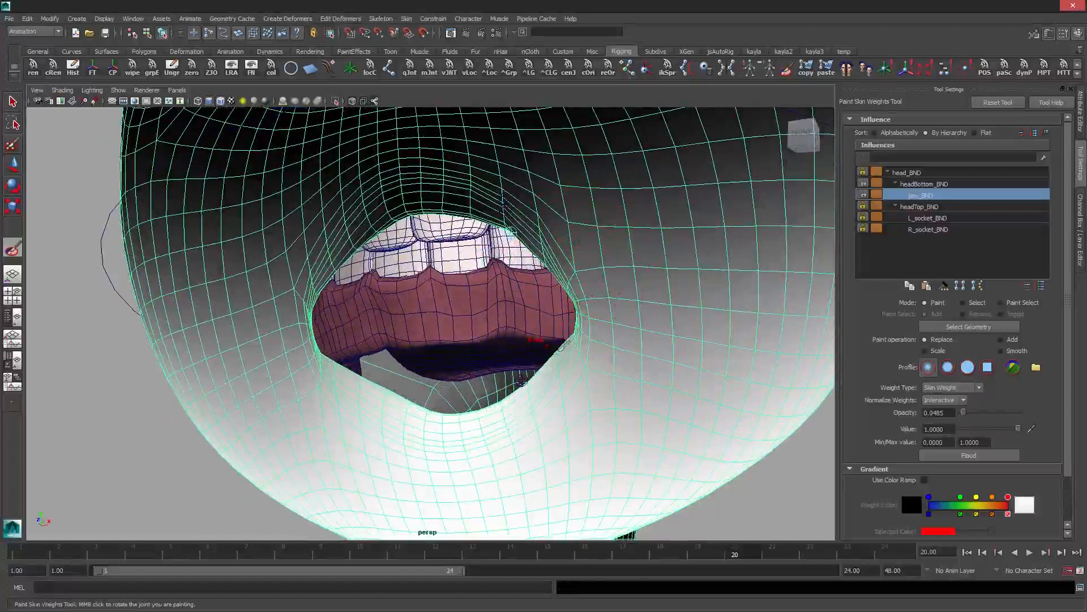
{"action": "left_click_drag", "start_coordinate": [563, 371], "coordinate": [560, 347], "text": "alt"}
{"action": "left_click", "coordinate": [548, 349]}
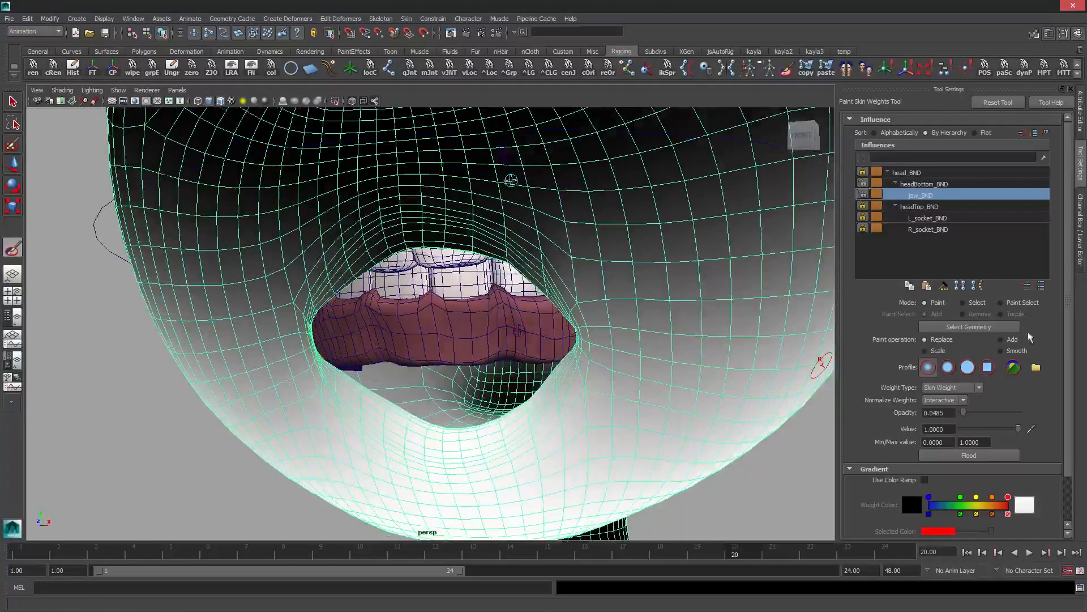
Smooth the jaw_BND weights by flooding at opacity 1.0, and mirror them across the face at frame 1
{"action": "left_click", "coordinate": [1000, 350]}
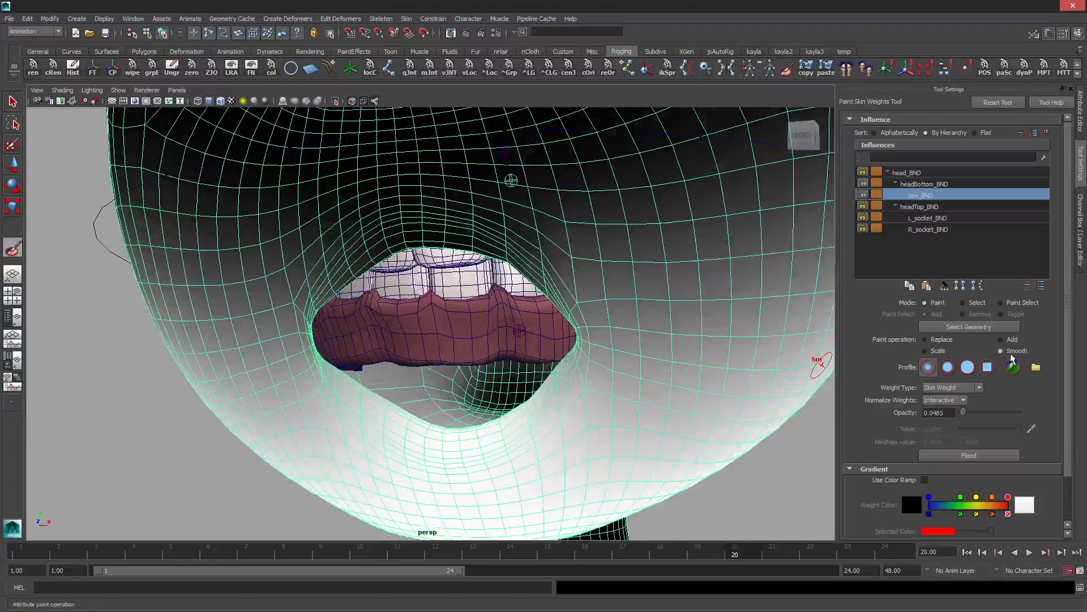
{"action": "left_click", "coordinate": [982, 460]}
{"action": "scroll", "coordinate": [617, 384], "scroll_direction": "down", "scroll_amount": 2}
{"action": "left_click_drag", "start_coordinate": [499, 556], "coordinate": [20, 547]}
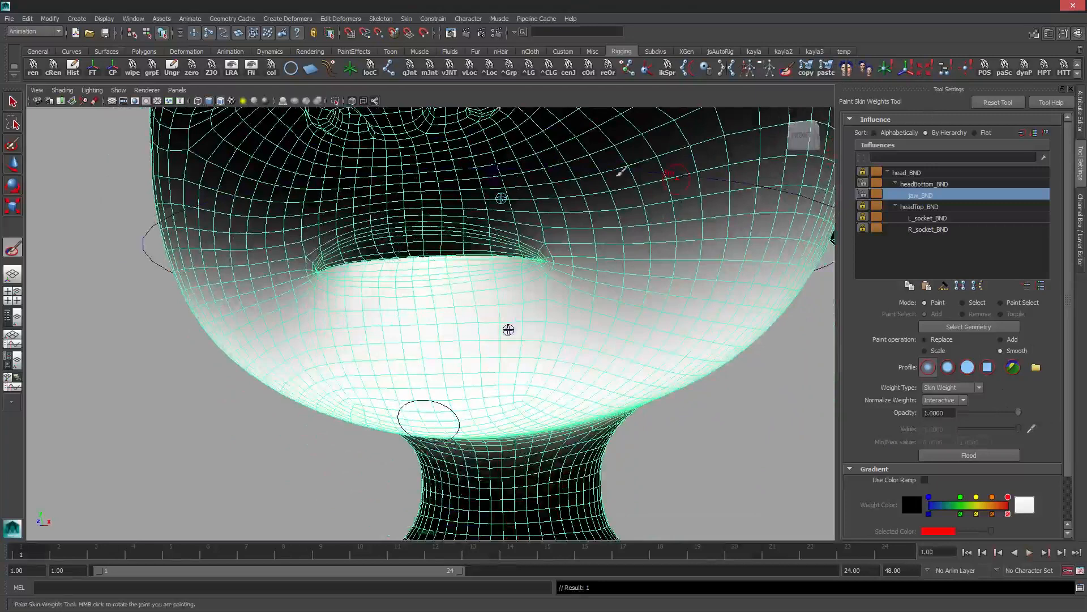
Play the animation to frame 22 and brush-smooth the jaw_BND weights around the upper and lower lips at opacity 1.0
{"action": "key", "text": "alt+v"}
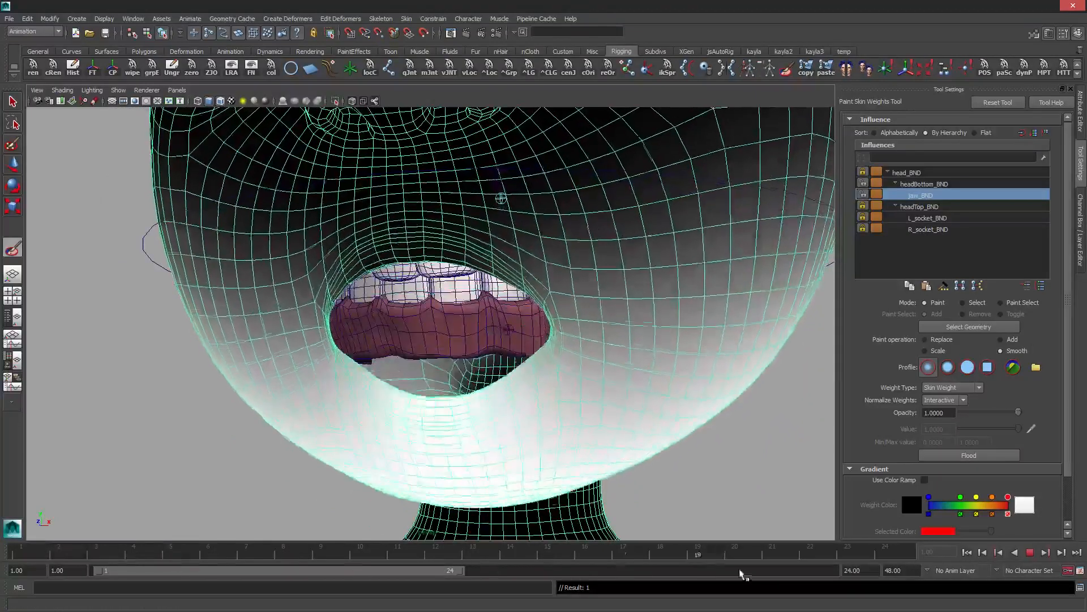
{"action": "key", "text": "alt+v"}
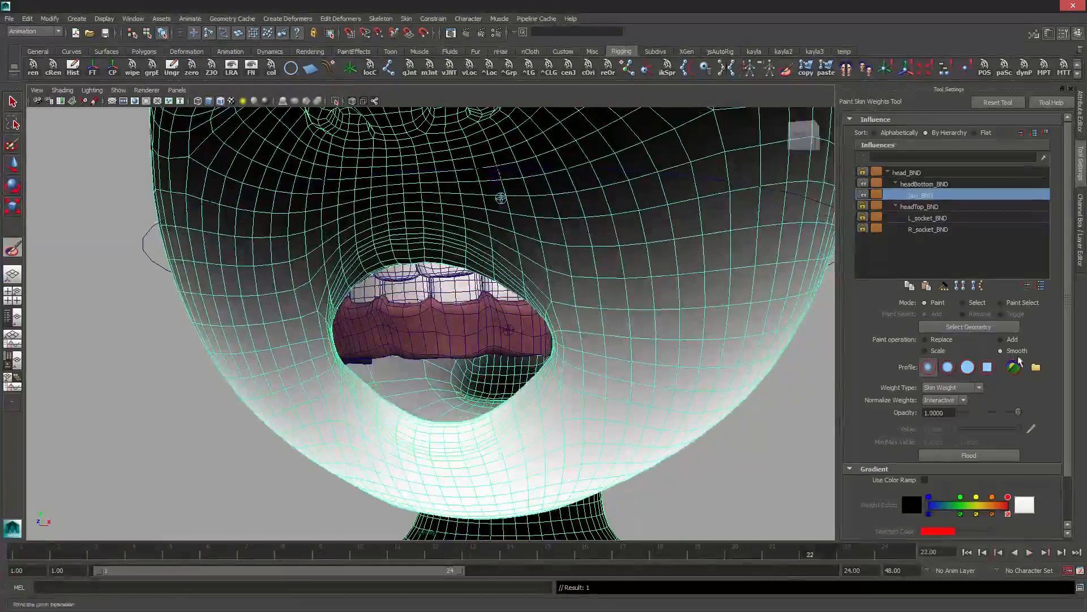
{"action": "left_click_drag", "start_coordinate": [640, 331], "coordinate": [769, 329], "text": "alt"}
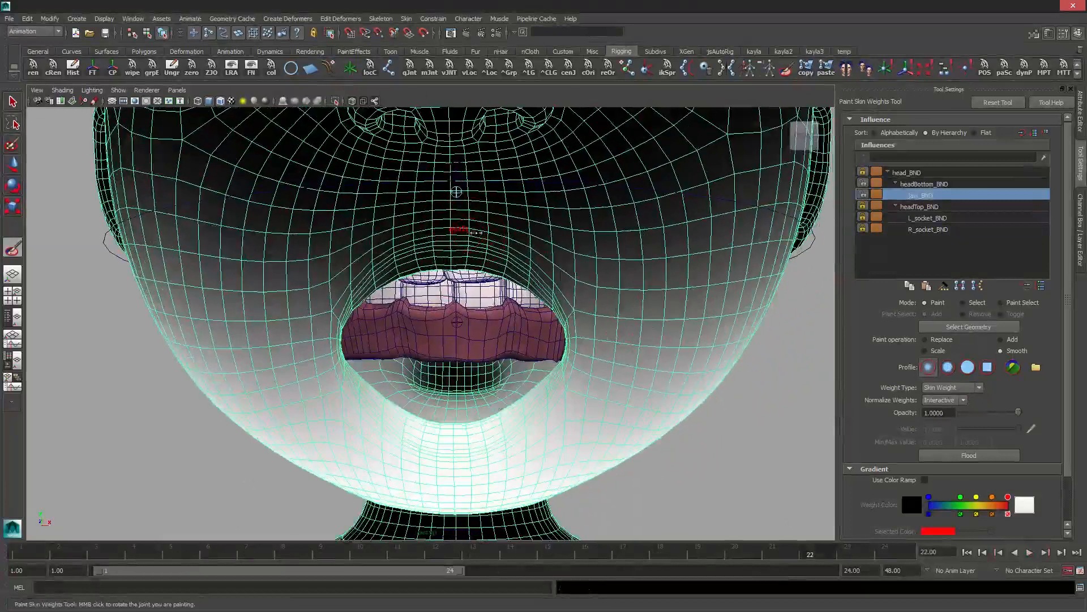
{"action": "left_click_drag", "start_coordinate": [457, 263], "coordinate": [470, 229], "text": "alt"}
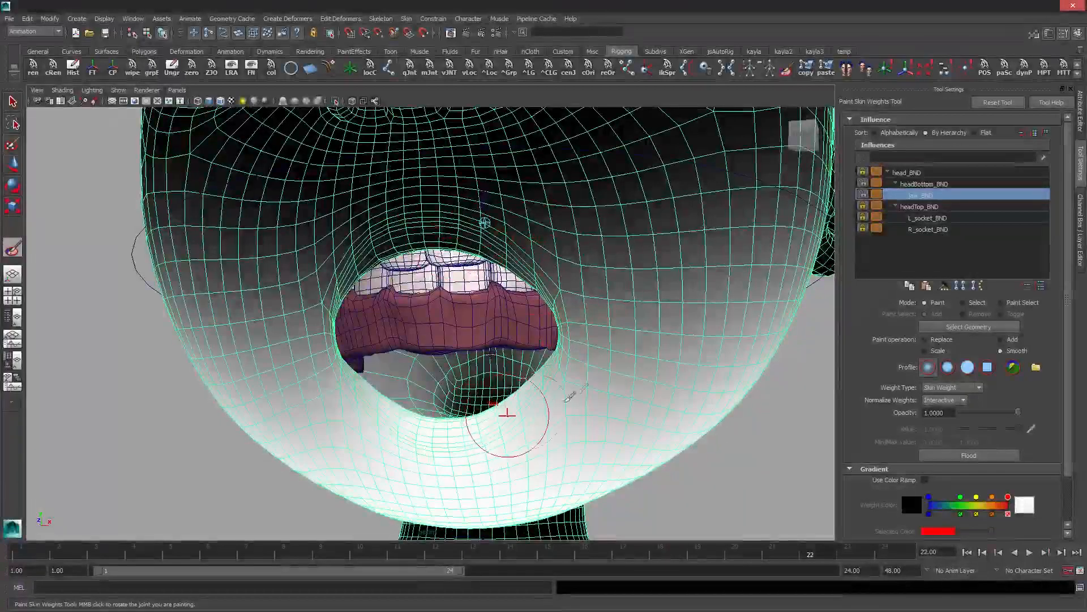
{"action": "left_click_drag", "start_coordinate": [566, 400], "coordinate": [557, 387], "text": "alt"}
{"action": "right_click_drag", "start_coordinate": [557, 388], "coordinate": [502, 401], "text": "alt"}
Play and scrub the animation to frame 24 to examine the open mouth and its left corner
{"action": "key", "text": "alt+v"}
{"action": "left_click_drag", "start_coordinate": [221, 556], "coordinate": [908, 538]}
{"action": "mouse_move", "coordinate": [538, 430]}
{"action": "left_mouse_down", "text": "alt"}
{"action": "mouse_move", "coordinate": [614, 432]}
{"action": "mouse_move", "coordinate": [614, 419]}
{"action": "mouse_move", "coordinate": [517, 410]}
{"action": "left_mouse_up", "text": "alt"}
{"action": "right_click_drag", "start_coordinate": [517, 410], "coordinate": [572, 396], "text": "alt"}
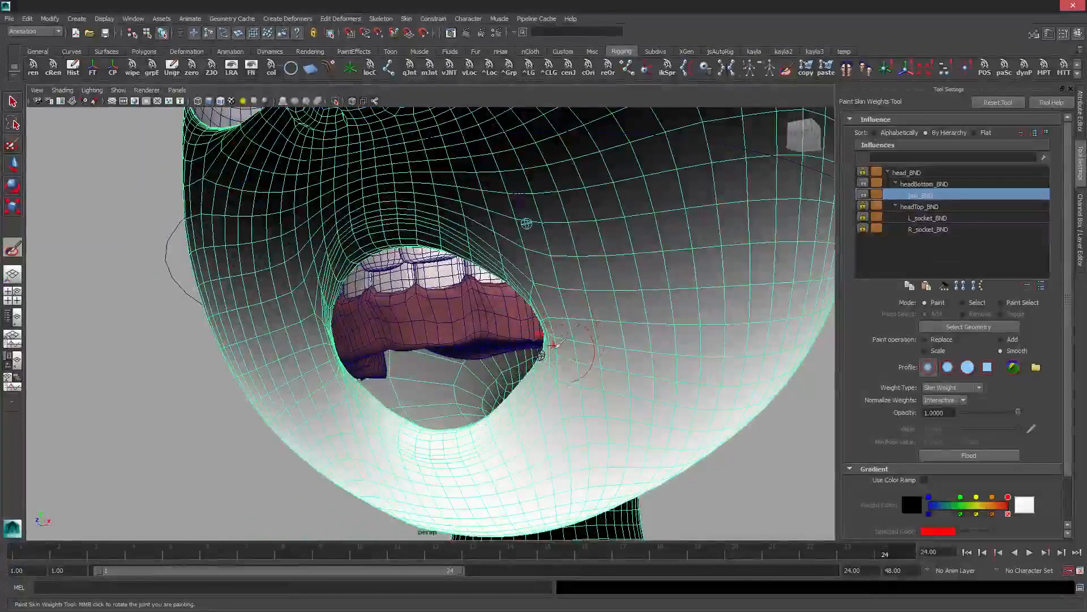
Set the brush to Replace at opacity 0.0388 and value 1.0, try a jaw_BND stroke beside the character's left mouth corner, and undo it
{"action": "left_click", "coordinate": [925, 339]}
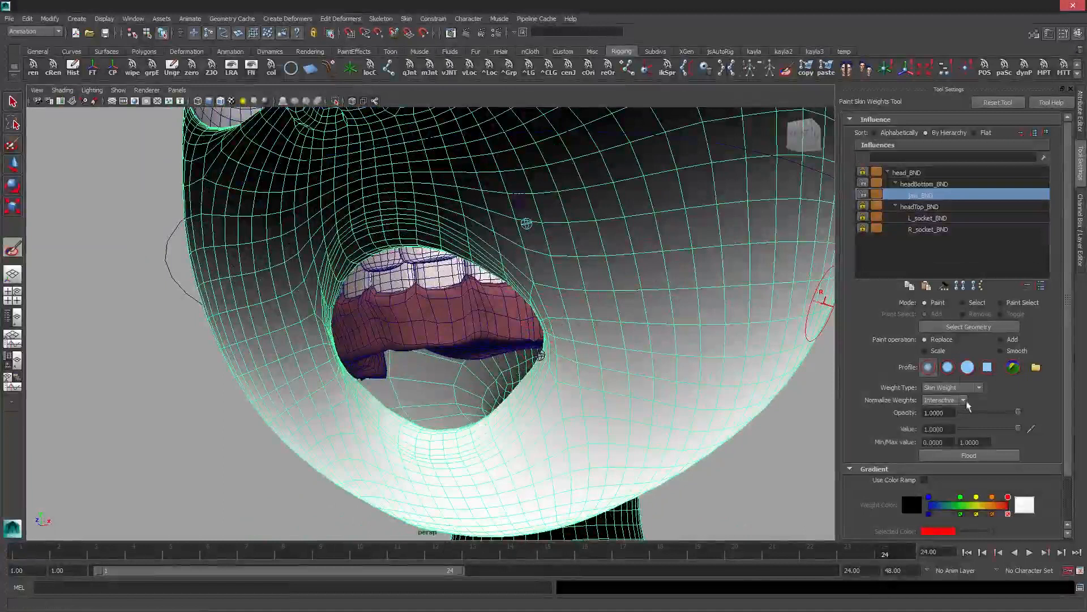
{"action": "left_click", "coordinate": [965, 412]}
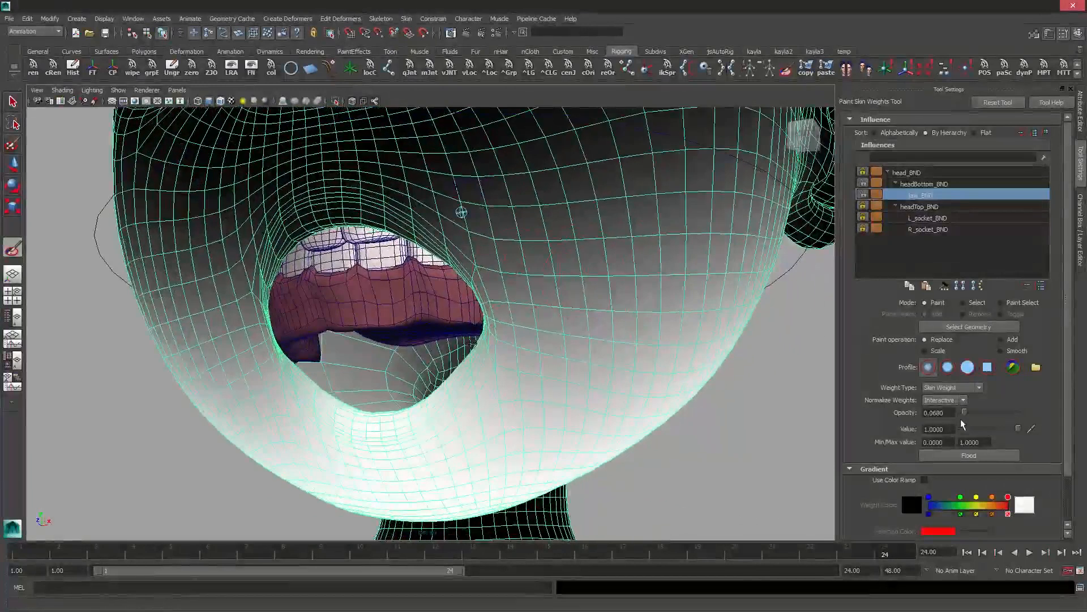
{"action": "left_click", "coordinate": [962, 412]}
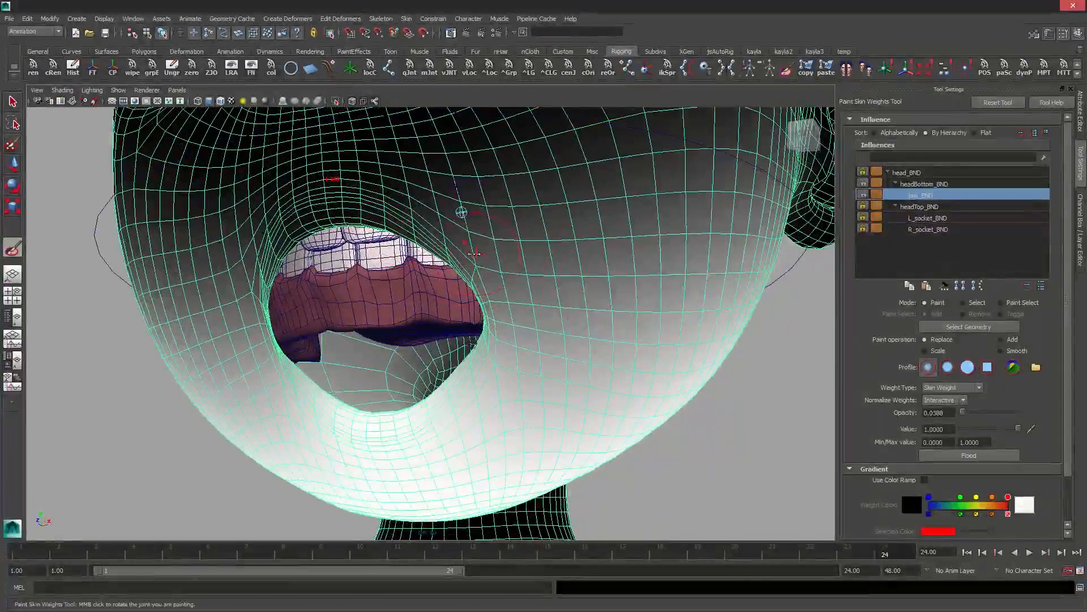
{"action": "right_click_drag", "start_coordinate": [474, 251], "coordinate": [478, 223], "text": "alt"}
{"action": "left_click_drag", "start_coordinate": [479, 223], "coordinate": [522, 230]}
{"action": "key", "text": "ctrl+z"}
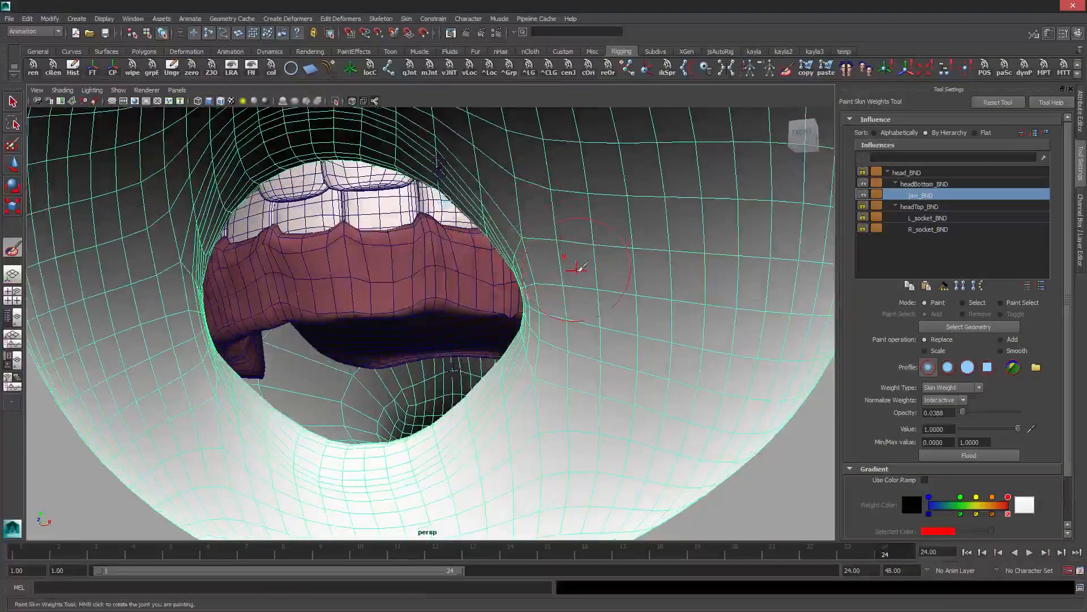
Scrub to frame 7 and examine the character's left mouth corner up close, both with painted weights and with normal shading
{"action": "scroll", "coordinate": [576, 269], "scroll_direction": "down", "scroll_amount": 5}
{"action": "left_click_drag", "start_coordinate": [424, 556], "coordinate": [246, 543]}
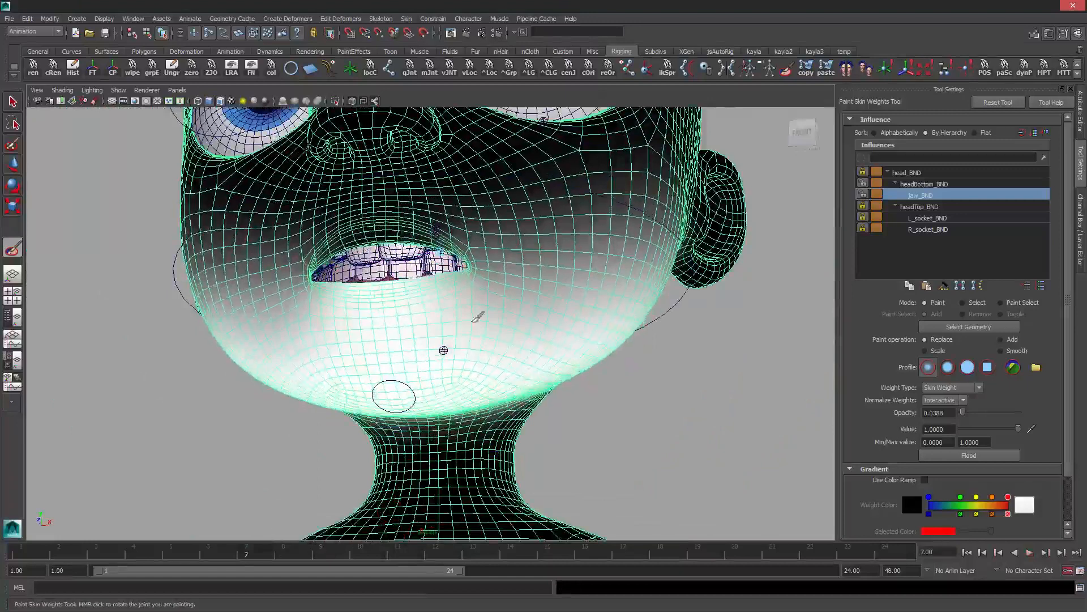
{"action": "left_click_drag", "start_coordinate": [478, 316], "coordinate": [476, 328], "text": "alt"}
{"action": "scroll", "coordinate": [478, 325], "scroll_direction": "up", "scroll_amount": 6}
{"action": "mouse_move", "coordinate": [545, 276]}
{"action": "middle_mouse_down", "text": "alt"}
{"action": "mouse_move", "coordinate": [575, 250]}
{"action": "mouse_move", "coordinate": [532, 268]}
{"action": "middle_mouse_up", "text": "alt"}
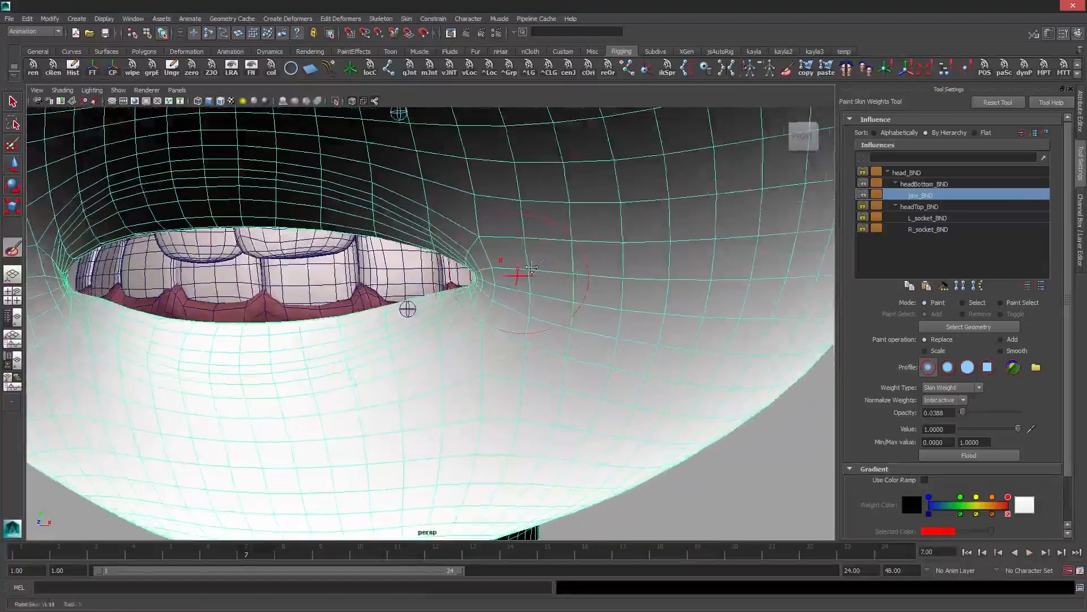
{"action": "right_click_drag", "start_coordinate": [532, 267], "coordinate": [573, 244], "text": "alt"}
{"action": "key", "text": "q"}
{"action": "middle_click_drag", "start_coordinate": [573, 259], "coordinate": [545, 292], "text": "alt"}
{"action": "middle_click_drag", "start_coordinate": [489, 354], "coordinate": [493, 345], "text": "alt"}
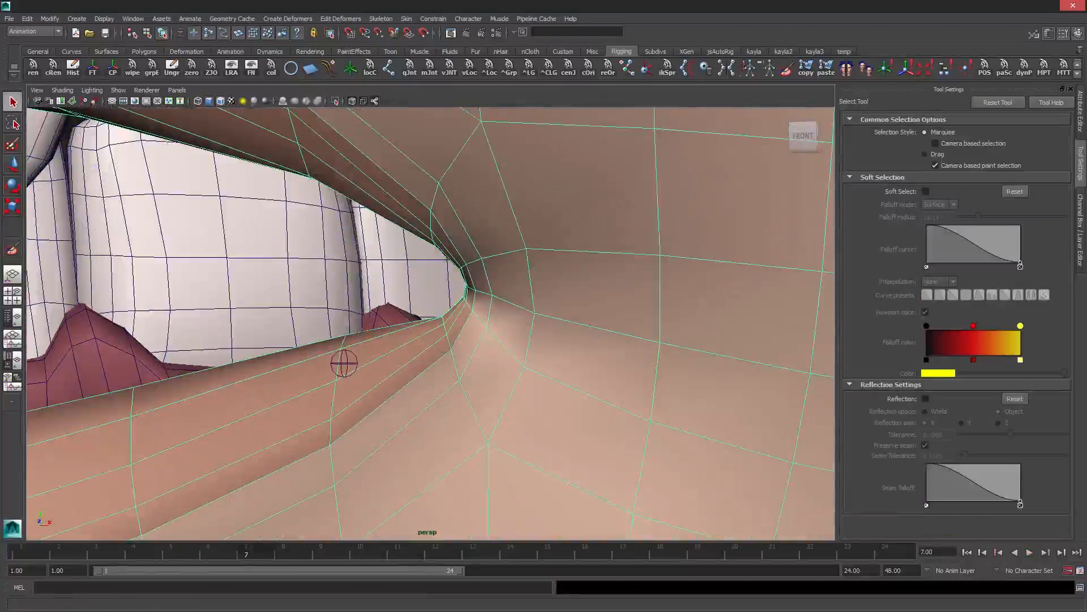
Resume Paint Skin Weights and paint jaw_BND at opacity 0.0388 around the left mouth corner, playing on from frame 7 to frame 11
{"action": "left_click", "coordinate": [12, 248]}
{"action": "scroll", "coordinate": [441, 280], "scroll_direction": "down", "scroll_amount": 3}
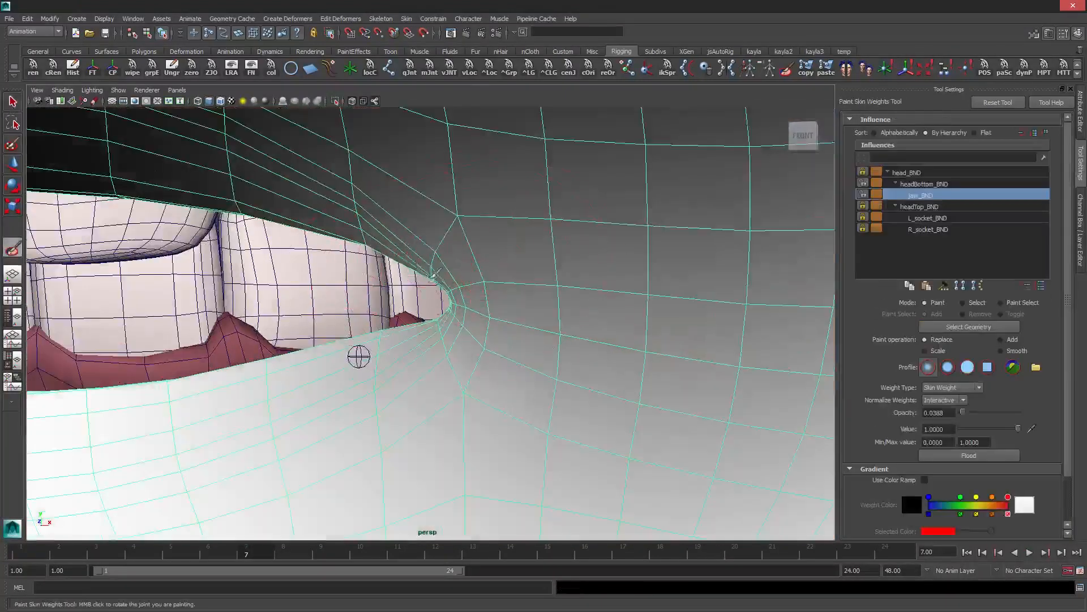
{"action": "left_click_drag", "start_coordinate": [452, 274], "coordinate": [488, 276], "text": "alt"}
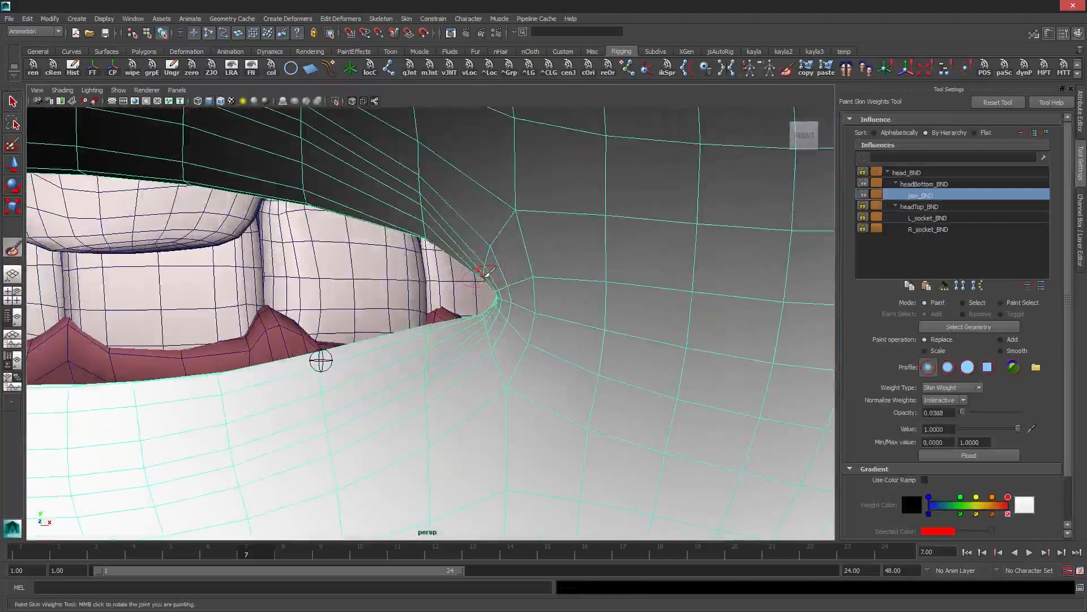
{"action": "key", "text": "alt+v"}
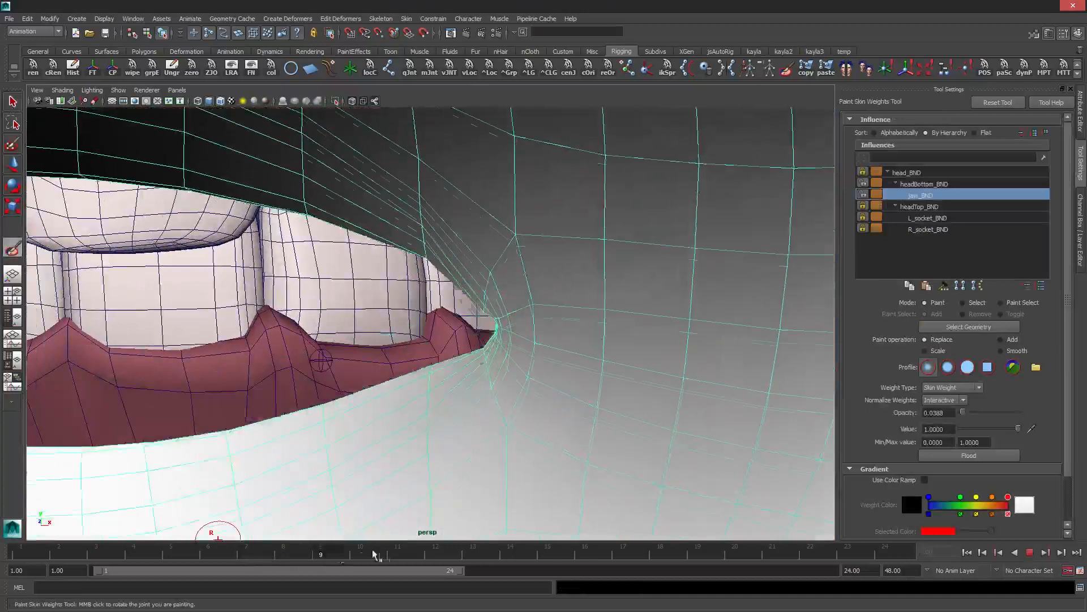
{"action": "key", "text": "alt+v"}
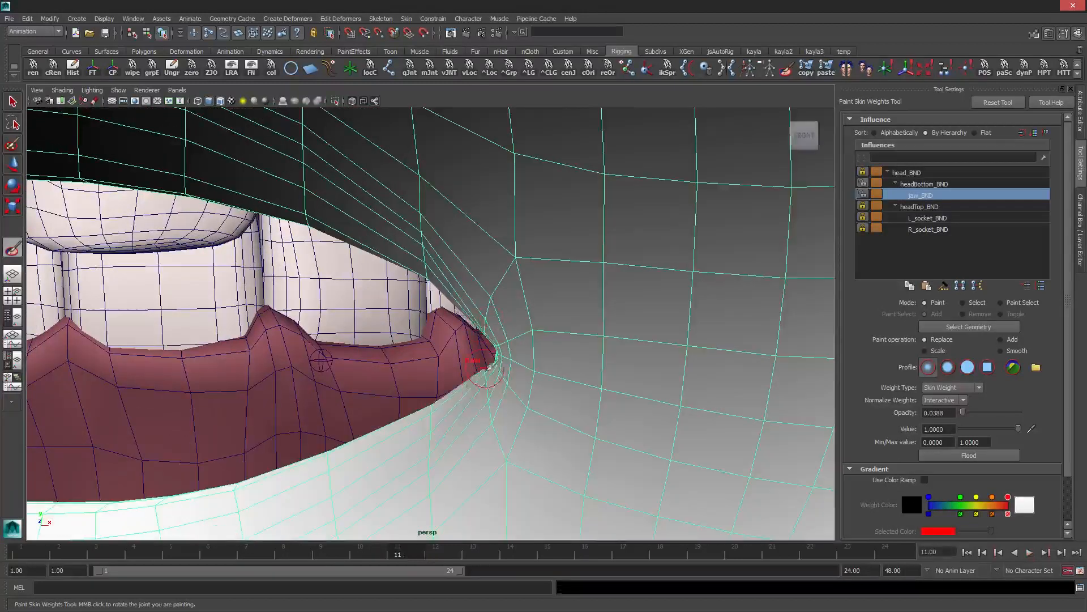
{"action": "left_click_drag", "start_coordinate": [496, 369], "coordinate": [526, 363], "text": "alt"}
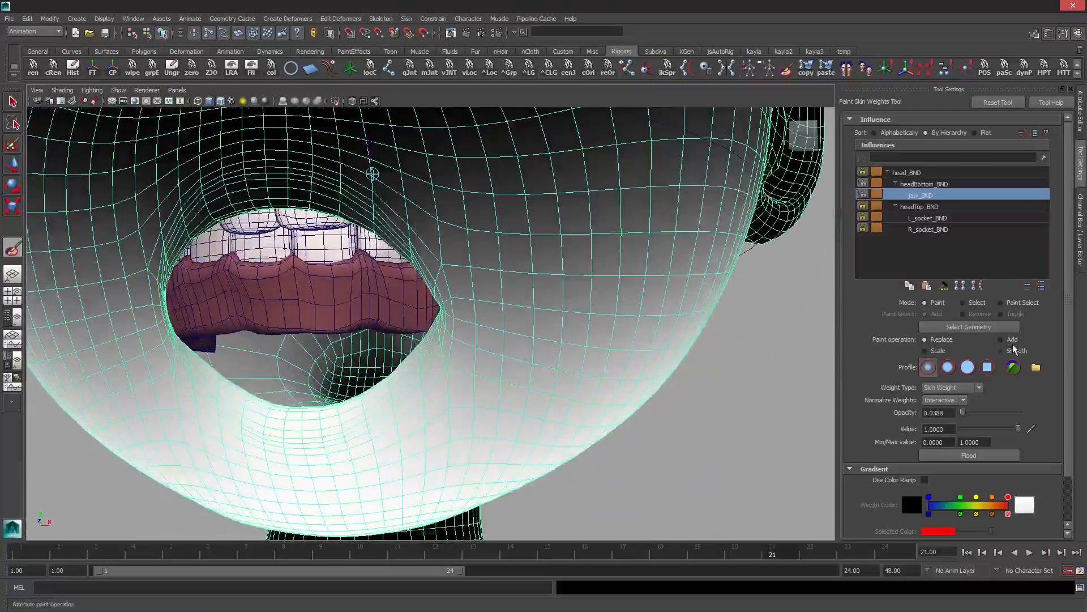
At frame 21, brush-smooth the jaw_BND weights around the left mouth corner and cheek at opacity 0.5825
{"action": "left_click", "coordinate": [1001, 351]}
{"action": "left_click_drag", "start_coordinate": [962, 412], "coordinate": [994, 413]}
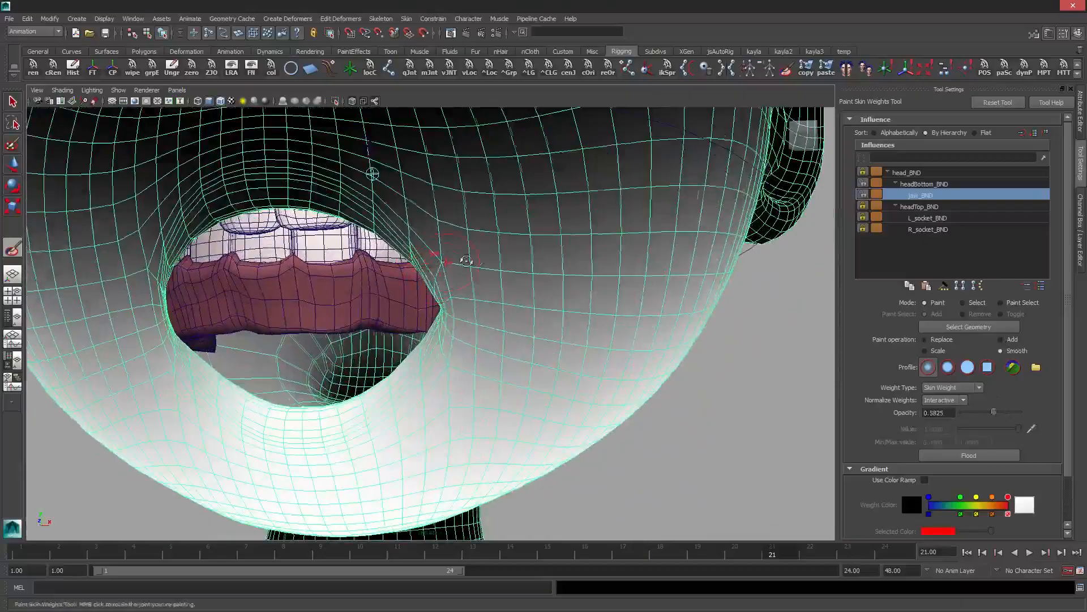
{"action": "left_click_drag", "start_coordinate": [455, 261], "coordinate": [509, 278], "text": "alt"}
{"action": "left_click_drag", "start_coordinate": [492, 356], "coordinate": [526, 344], "text": "alt"}
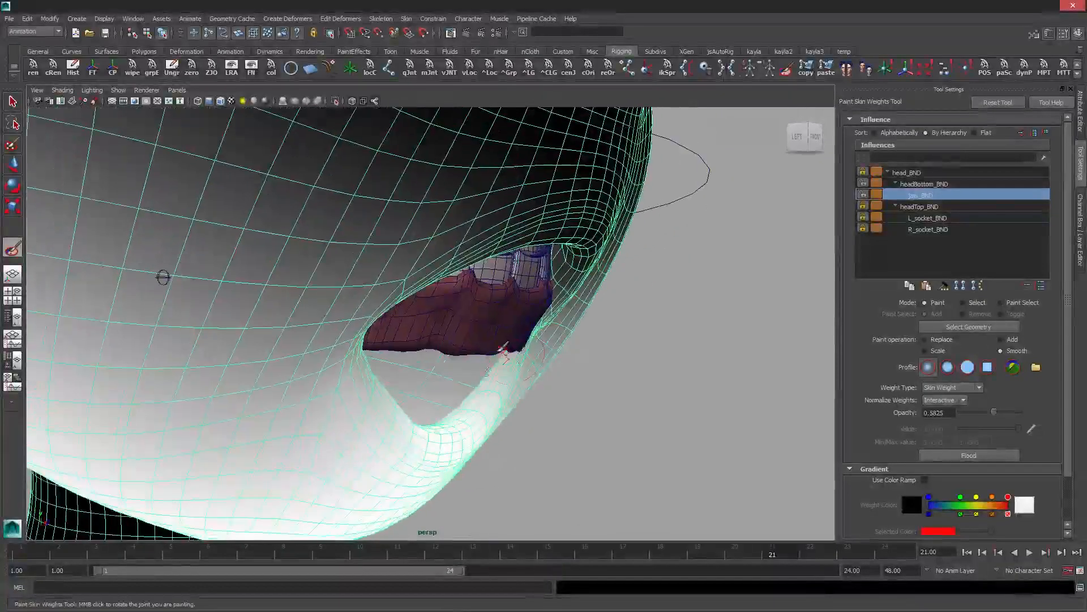
{"action": "middle_click_drag", "start_coordinate": [504, 340], "coordinate": [469, 296], "text": "alt"}
{"action": "mouse_move", "coordinate": [469, 296]}
{"action": "right_mouse_down", "text": "alt"}
{"action": "mouse_move", "coordinate": [487, 287]}
{"action": "mouse_move", "coordinate": [583, 346]}
{"action": "right_mouse_up", "text": "alt"}
{"action": "left_click_drag", "start_coordinate": [583, 347], "coordinate": [481, 265], "text": "alt"}
{"action": "scroll", "coordinate": [485, 215], "scroll_direction": "down", "scroll_amount": 12}
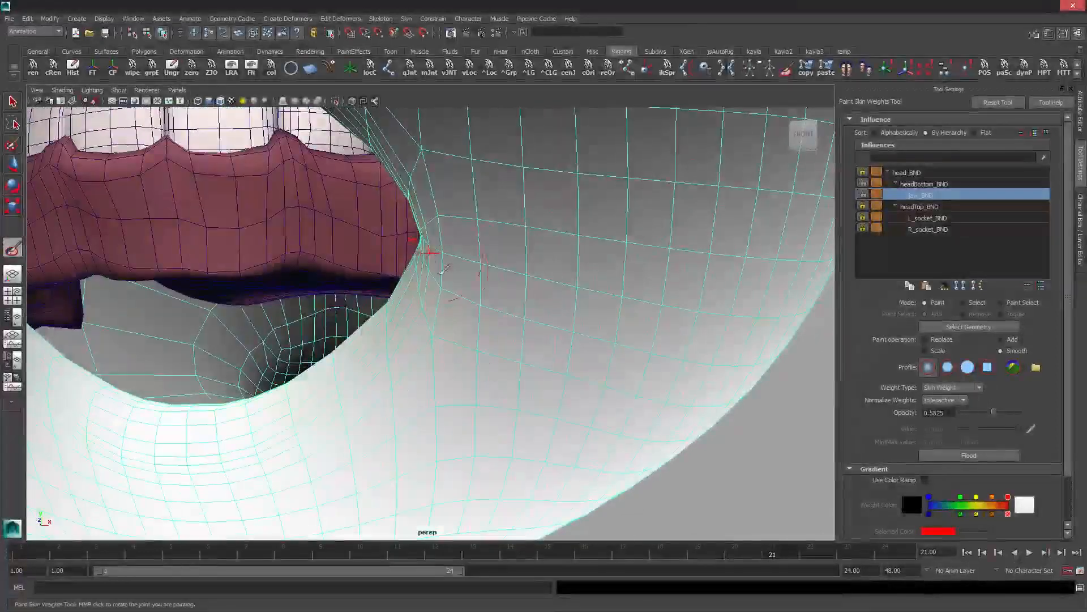
{"action": "scroll", "coordinate": [400, 175], "scroll_direction": "down", "scroll_amount": 3}
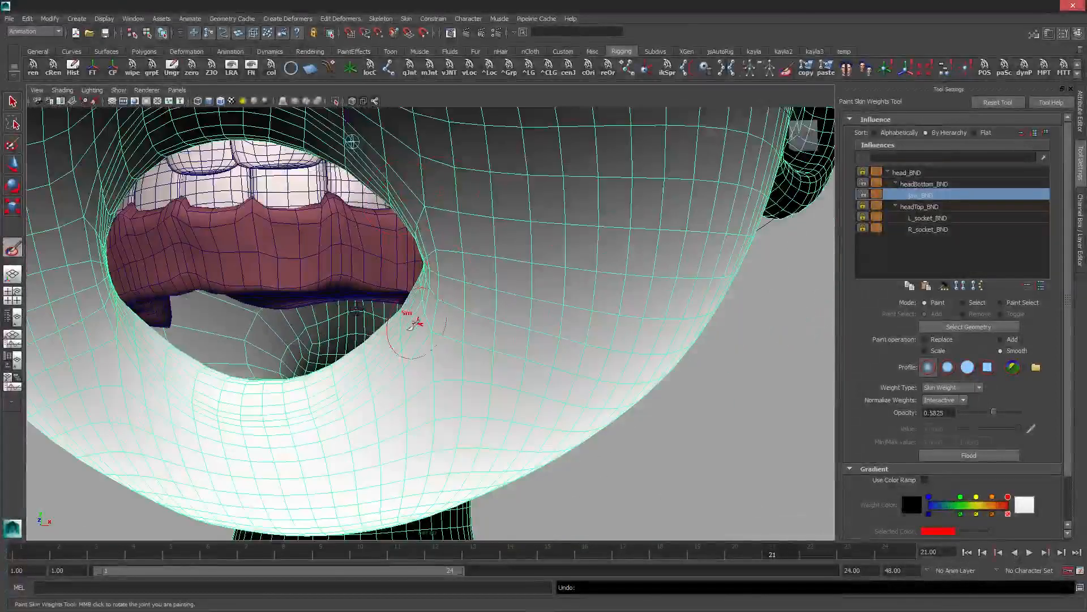
Paint jaw_BND with Replace at opacity 0.0291 and value 1.0 along the lip edges at the left mouth corner
{"action": "left_click", "coordinate": [925, 339]}
{"action": "left_click_drag", "start_coordinate": [994, 412], "coordinate": [961, 412]}
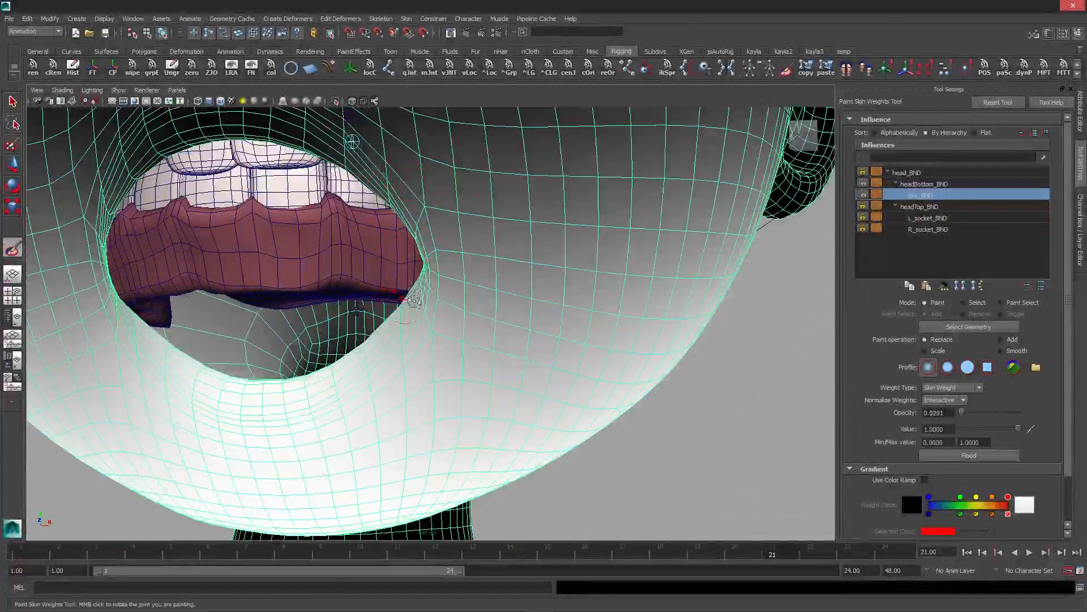
{"action": "mouse_move", "coordinate": [403, 308]}
{"action": "left_mouse_down", "text": "alt"}
{"action": "mouse_move", "coordinate": [425, 314]}
{"action": "mouse_move", "coordinate": [416, 319]}
{"action": "left_mouse_up", "text": "alt"}
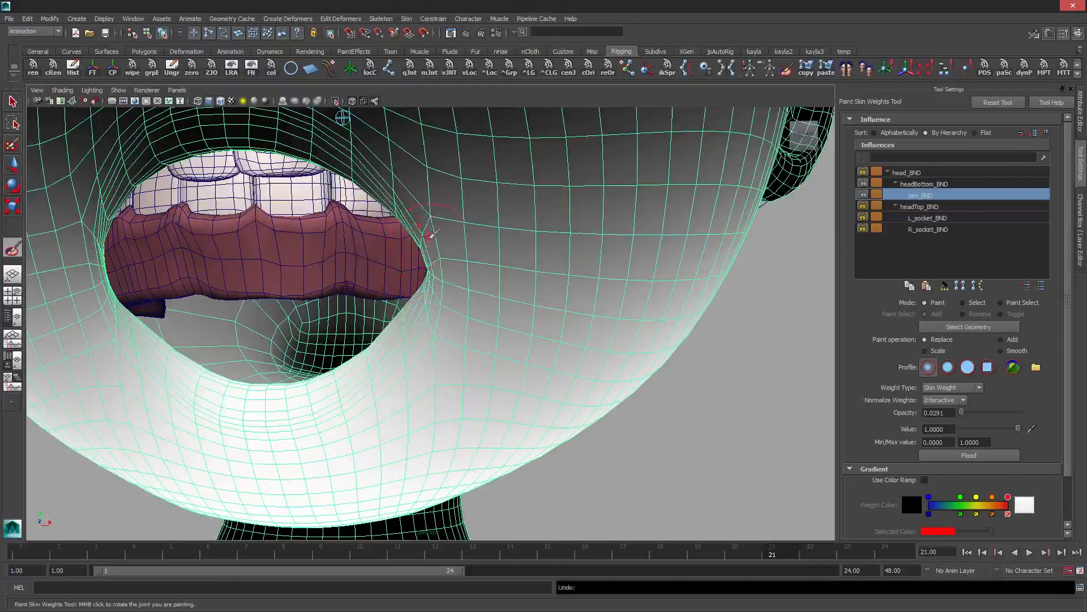
{"action": "left_click_drag", "start_coordinate": [412, 211], "coordinate": [420, 262], "text": "alt"}
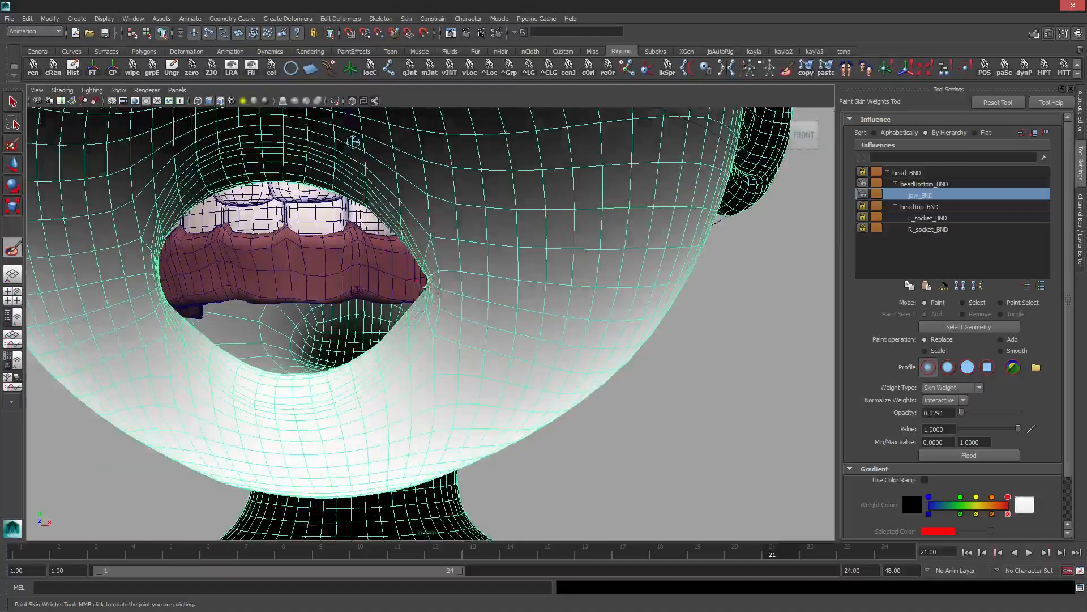
Brush-smooth the jaw_BND weights around the left mouth corner at opacity 0.3286
{"action": "left_click", "coordinate": [1000, 350]}
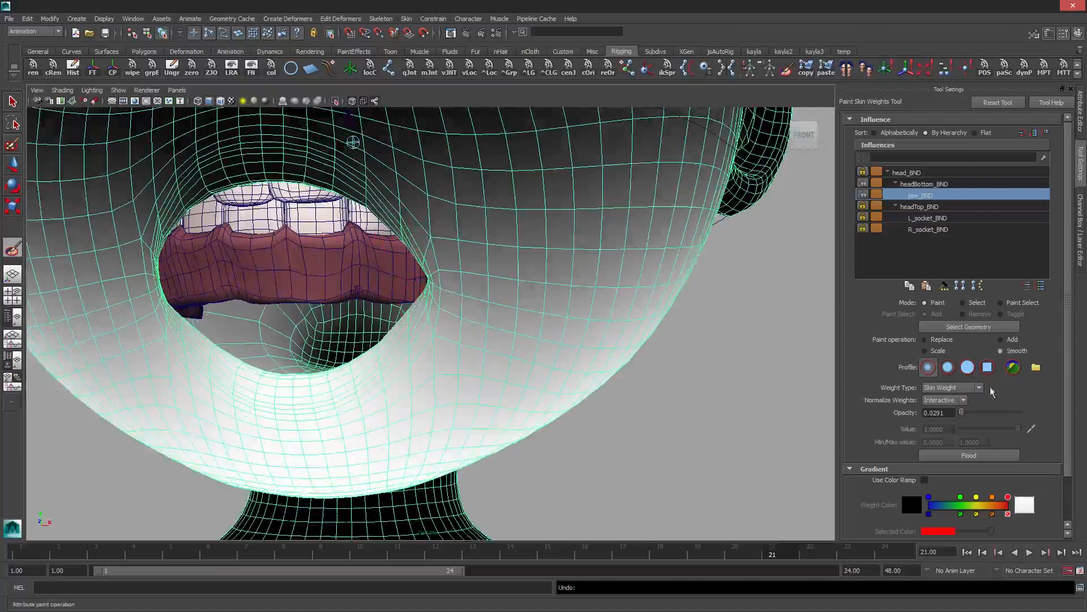
{"action": "left_click", "coordinate": [983, 413]}
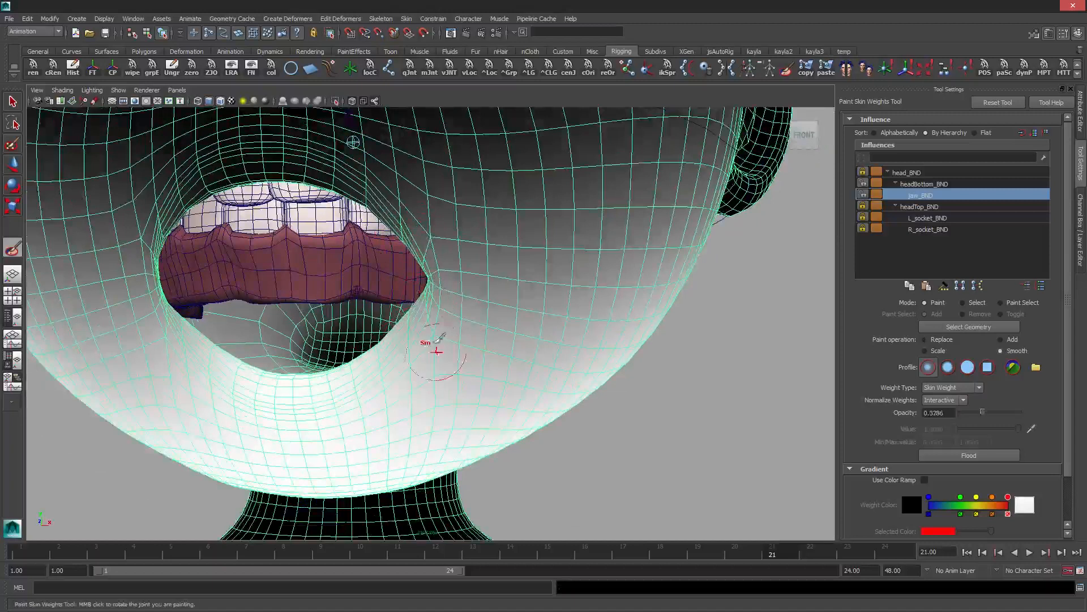
{"action": "mouse_move", "coordinate": [352, 142]}
{"action": "left_mouse_down", "text": "alt"}
{"action": "mouse_move", "coordinate": [114, 245]}
{"action": "mouse_move", "coordinate": [94, 234]}
{"action": "left_mouse_up", "text": "alt"}
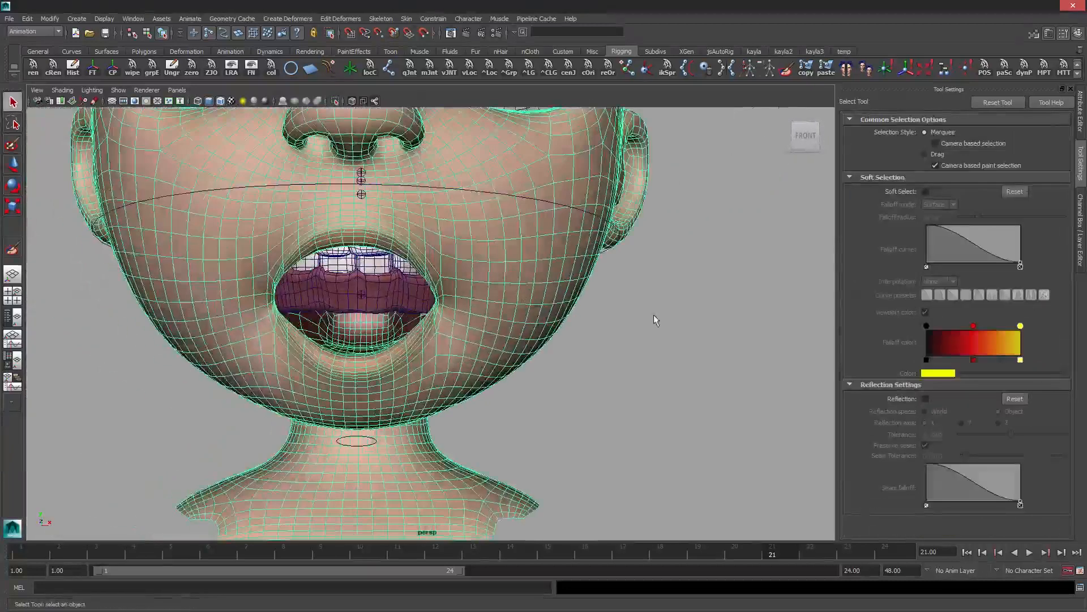
Return the animation to frame 1, mirror the head mesh's skin weights across the face, and deselect the mesh
{"action": "left_click", "coordinate": [654, 320]}
{"action": "left_click_drag", "start_coordinate": [585, 358], "coordinate": [558, 342], "text": "alt"}
{"action": "left_click_drag", "start_coordinate": [566, 553], "coordinate": [21, 554]}
{"action": "left_click", "coordinate": [506, 250]}
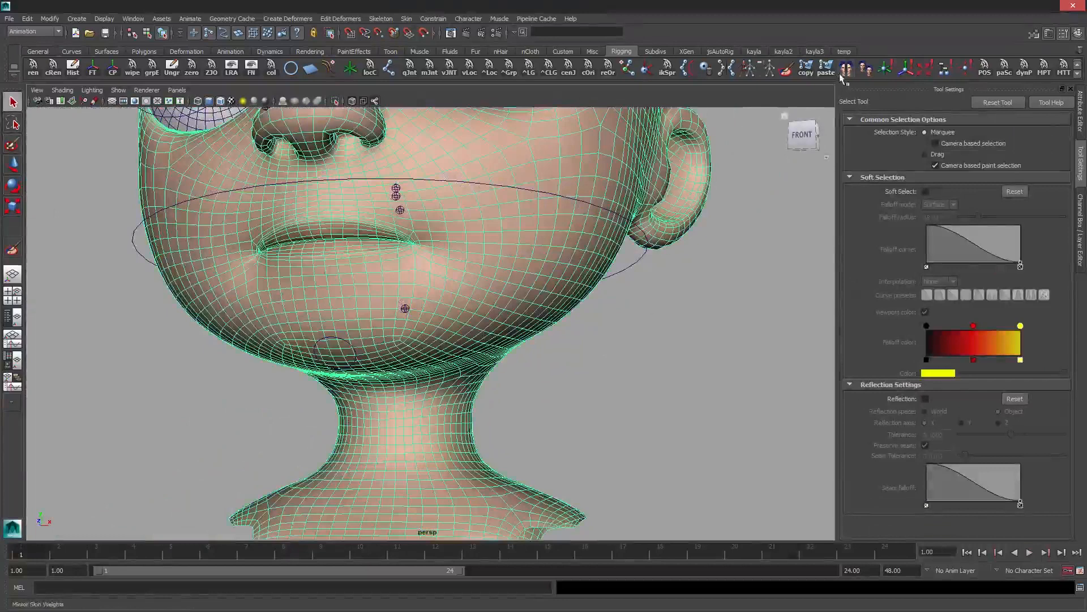
{"action": "left_click", "coordinate": [644, 425]}
Scrub the jaw animation open and back to frame 1 to check the mirrored mouth deformation, and save the scene
{"action": "left_click_drag", "start_coordinate": [44, 554], "coordinate": [813, 580]}
{"action": "scroll", "coordinate": [589, 459], "scroll_direction": "down", "scroll_amount": 5}
{"action": "mouse_move", "coordinate": [552, 425]}
{"action": "left_mouse_down", "text": "alt"}
{"action": "mouse_move", "coordinate": [504, 399]}
{"action": "mouse_move", "coordinate": [493, 406]}
{"action": "mouse_move", "coordinate": [583, 412]}
{"action": "mouse_move", "coordinate": [567, 414]}
{"action": "left_mouse_up", "text": "alt"}
{"action": "scroll", "coordinate": [494, 406], "scroll_direction": "up", "scroll_amount": 5}
{"action": "left_click_drag", "start_coordinate": [864, 557], "coordinate": [21, 510]}
{"action": "left_click_drag", "start_coordinate": [404, 265], "coordinate": [396, 300], "text": "alt"}
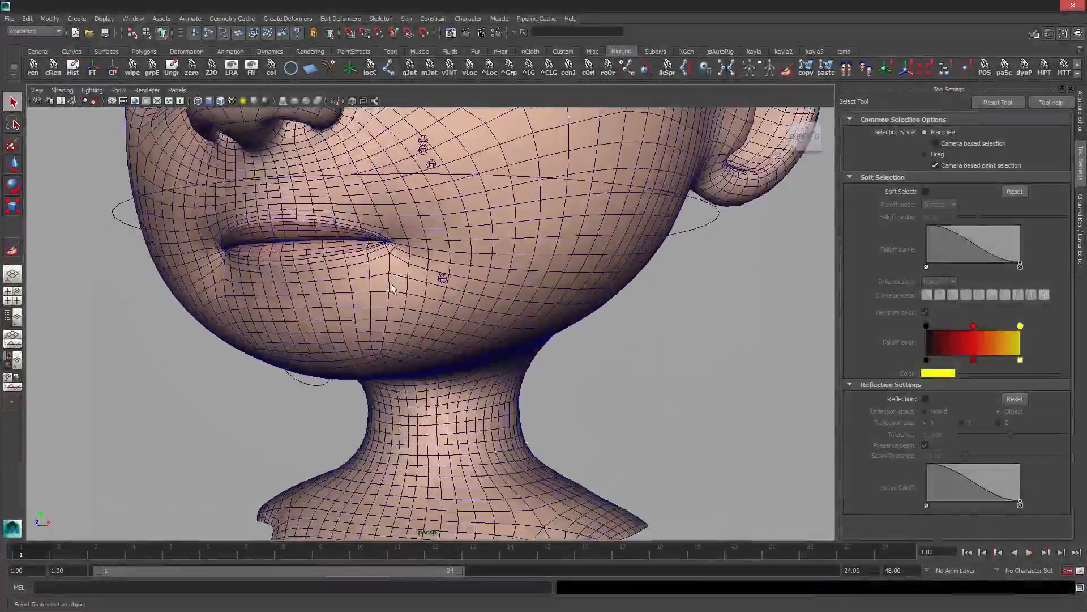
{"action": "right_click_drag", "start_coordinate": [481, 284], "coordinate": [446, 263], "text": "alt"}
{"action": "middle_click_drag", "start_coordinate": [446, 263], "coordinate": [463, 306], "text": "alt"}
{"action": "key", "text": "ctrl+s"}
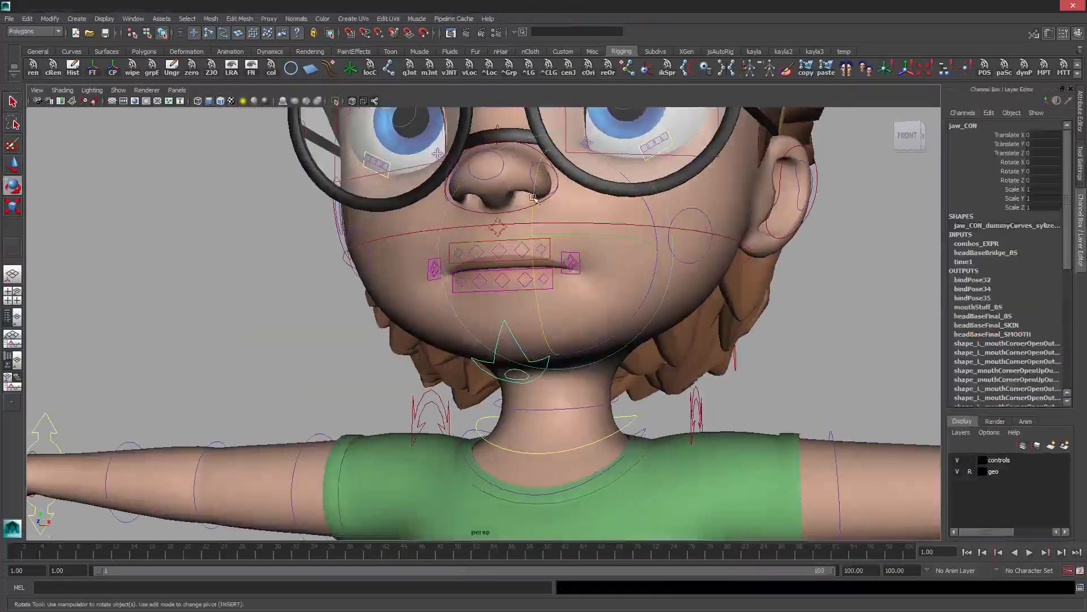
In the finished character's scene, rotate jaw_CON about 11.3 degrees in X to demonstrate the open mouth, and undo the rotation
{"action": "left_click_drag", "start_coordinate": [533, 198], "coordinate": [542, 245]}
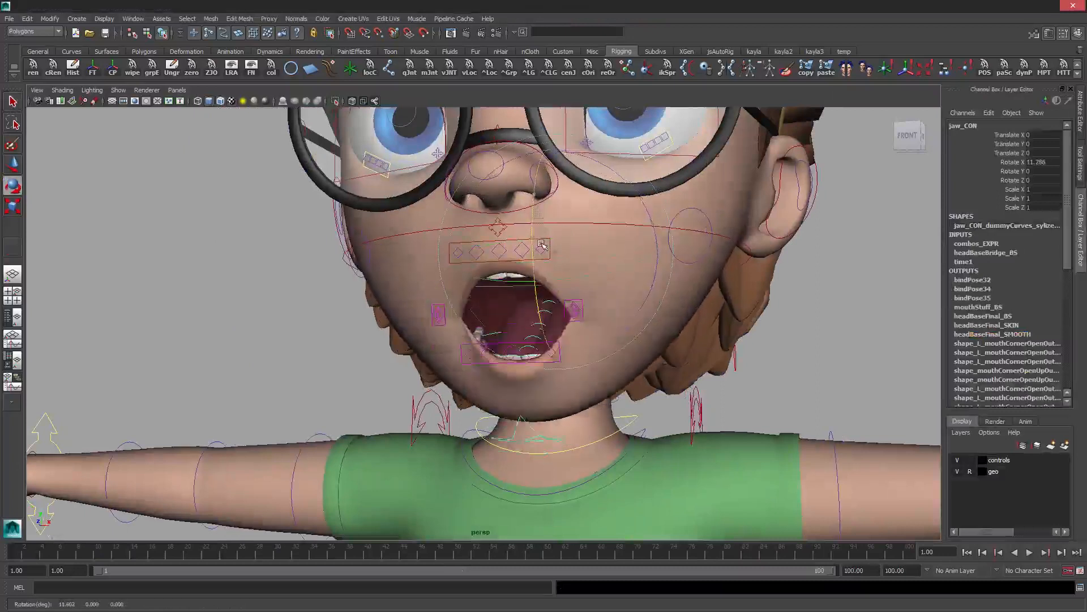
{"action": "key", "text": "ctrl+z"}
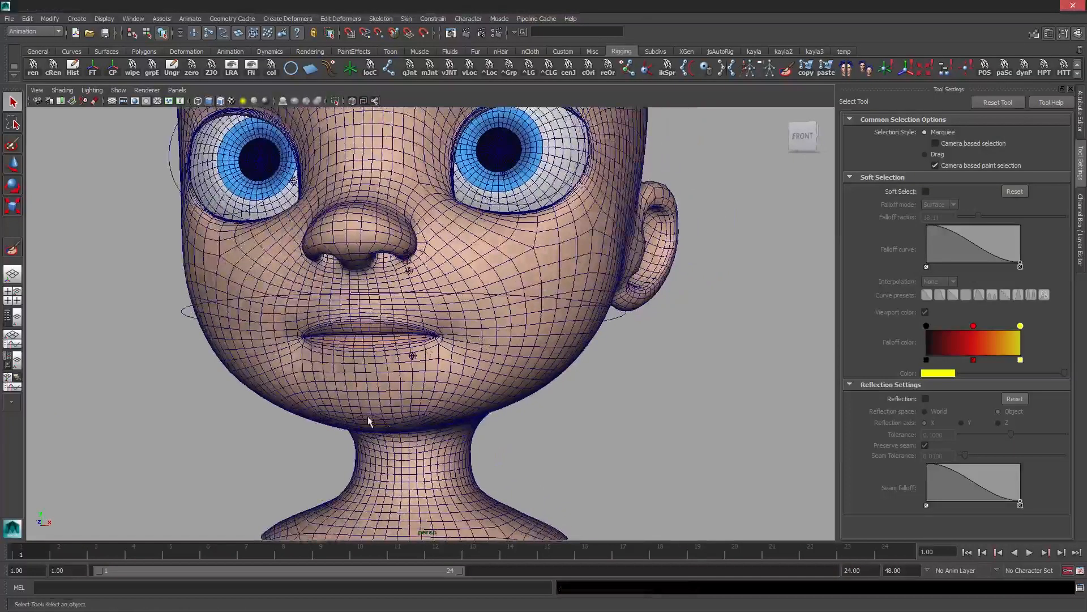
Back in the head scene, try rotating the jaw control under the chin about 34.9 degrees in X to open the mouth
{"action": "left_click", "coordinate": [369, 420]}
{"action": "key", "text": "e"}
{"action": "left_click_drag", "start_coordinate": [391, 272], "coordinate": [381, 334]}
{"action": "key", "text": "r"}
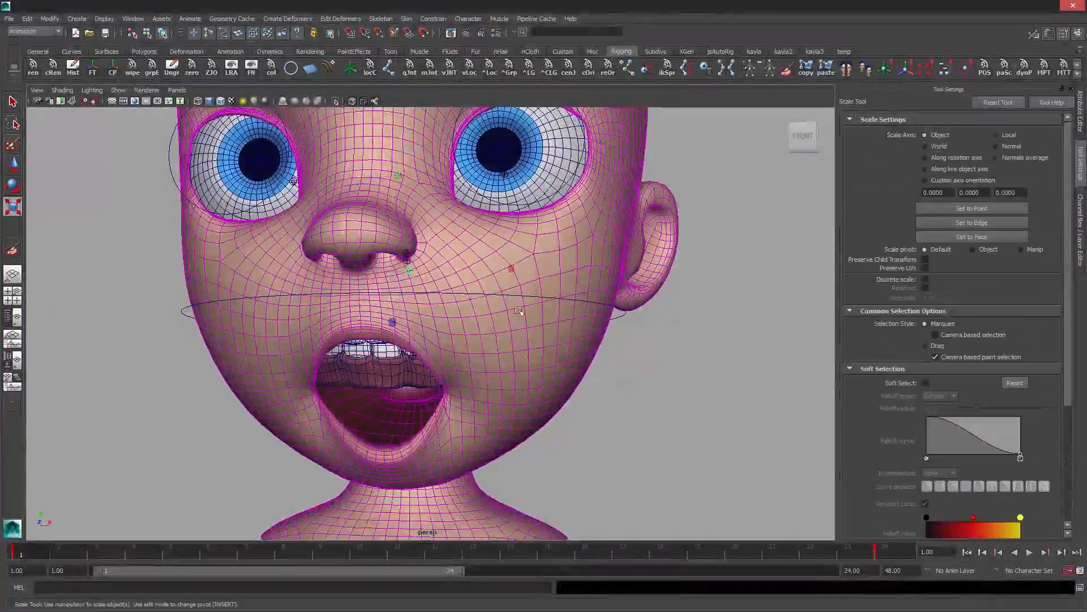
{"action": "left_click_drag", "start_coordinate": [509, 272], "coordinate": [369, 308], "text": "alt"}
{"action": "right_click_drag", "start_coordinate": [369, 308], "coordinate": [509, 299], "text": "alt"}
{"action": "key", "text": "z"}
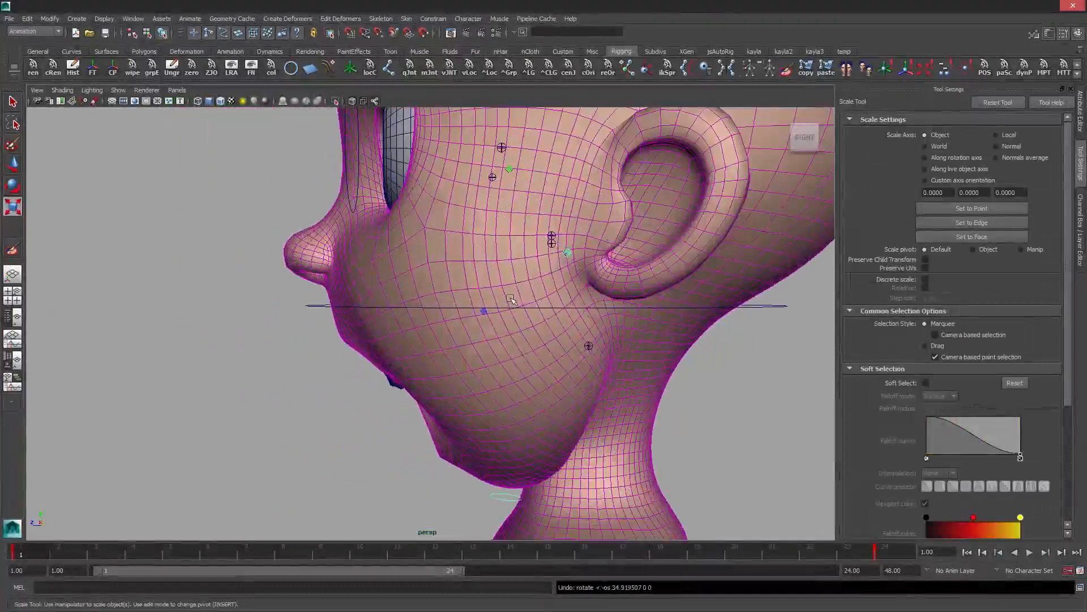
Examine the opened jaw and its pivot in front of the ear from the side of the head
{"action": "left_click_drag", "start_coordinate": [510, 300], "coordinate": [547, 297], "text": "alt"}
{"action": "key", "text": "e"}
{"action": "left_click_drag", "start_coordinate": [405, 191], "coordinate": [383, 361], "text": "alt"}
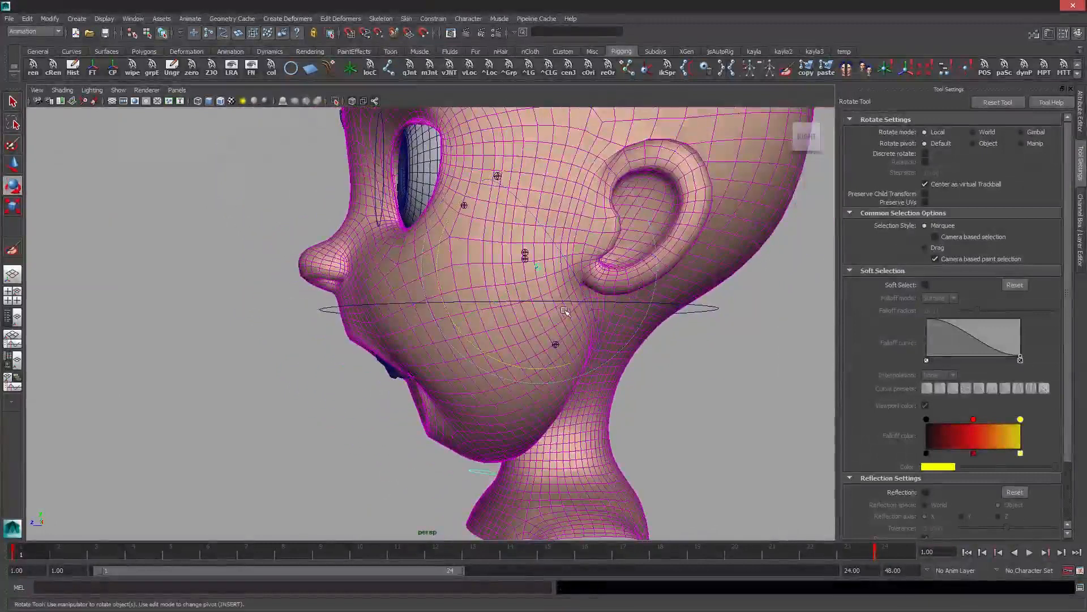
{"action": "key", "text": "w"}
{"action": "left_click_drag", "start_coordinate": [565, 311], "coordinate": [524, 292], "text": "alt"}
{"action": "key", "text": "ctrl+z"}
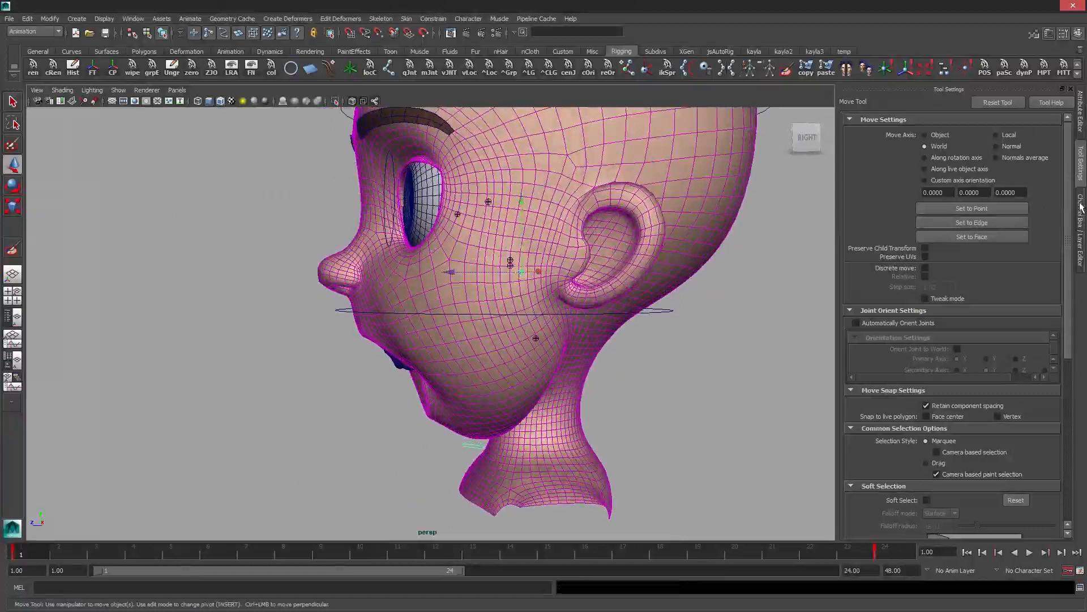
Show the channel values of jaw_BND_CON and undo its rotation to close the mouth
{"action": "left_click", "coordinate": [1081, 207]}
{"action": "left_click_drag", "start_coordinate": [504, 306], "coordinate": [481, 338], "text": "alt"}
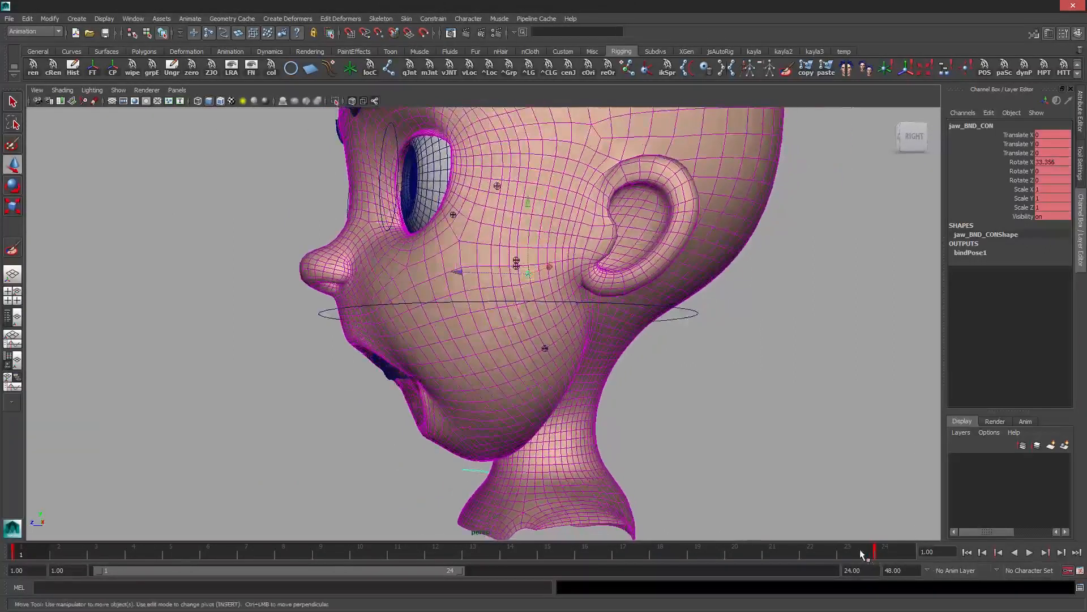
{"action": "key", "text": "ctrl+z"}
{"action": "left_click_drag", "start_coordinate": [559, 304], "coordinate": [481, 374], "text": "alt"}
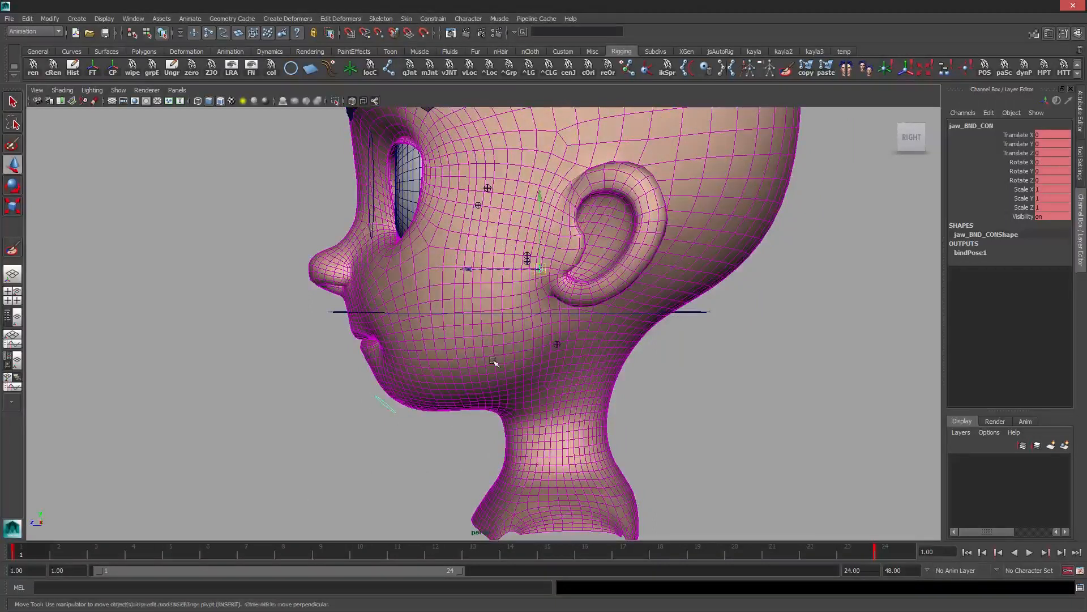
Move the pivot of jaw_BND_CON back to the front of the ear and activate the Rotate tool
{"action": "key", "text": "Insert"}
{"action": "left_click_drag", "start_coordinate": [481, 269], "coordinate": [483, 270]}
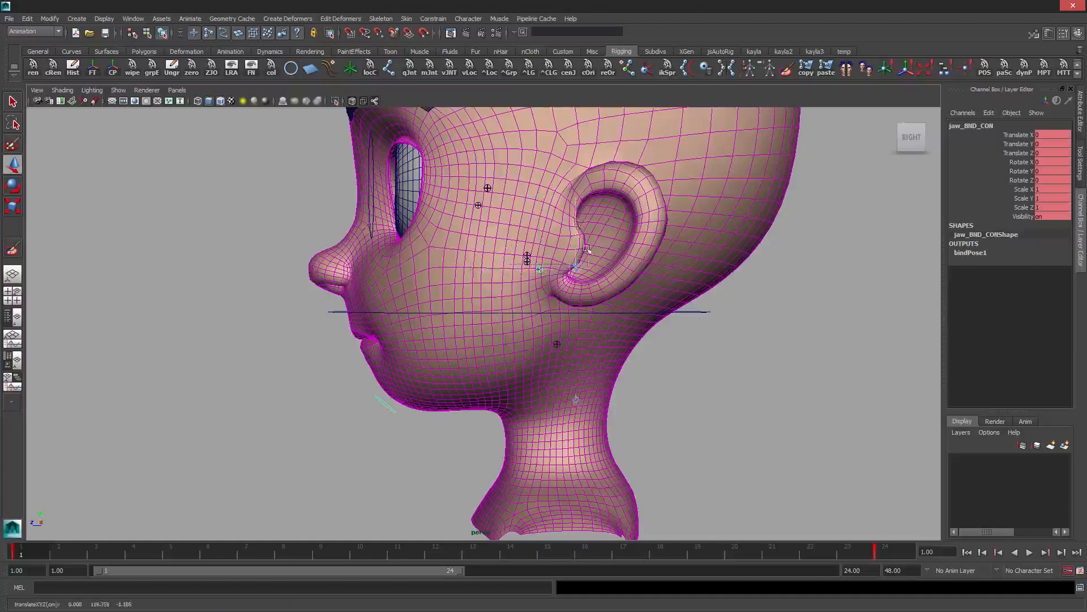
{"action": "key", "text": "e"}
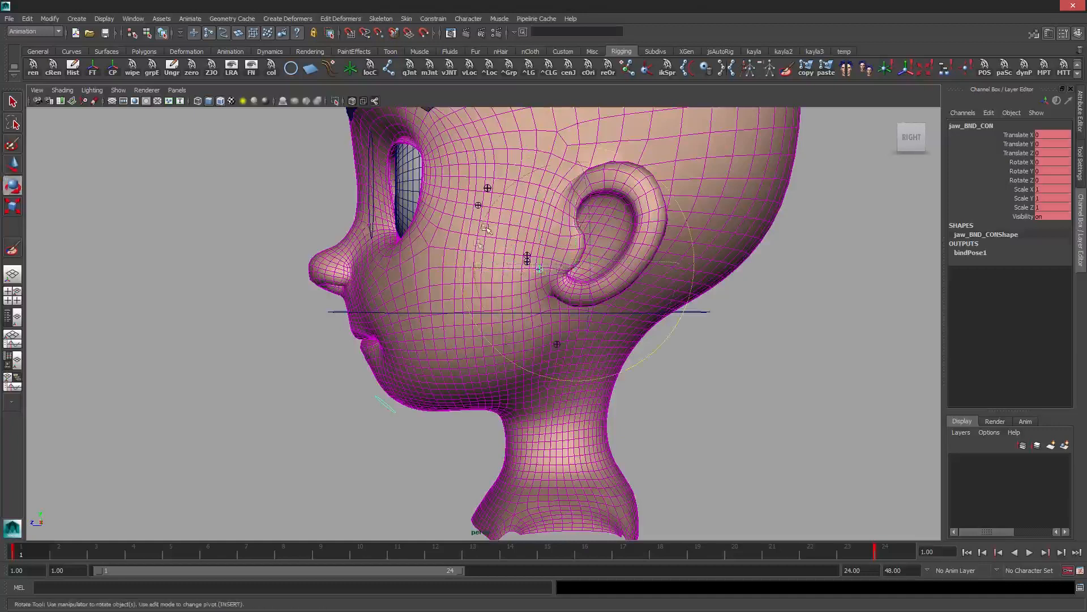
Rotate jaw_BND_CON about 29.6 degrees in X to open the mouth, check it from the front, and activate the Scale tool
{"action": "middle_click_drag", "start_coordinate": [481, 277], "coordinate": [445, 279]}
{"action": "left_click_drag", "start_coordinate": [444, 278], "coordinate": [612, 286], "text": "alt"}
{"action": "left_click_drag", "start_coordinate": [570, 332], "coordinate": [508, 345], "text": "alt"}
{"action": "key", "text": "r"}
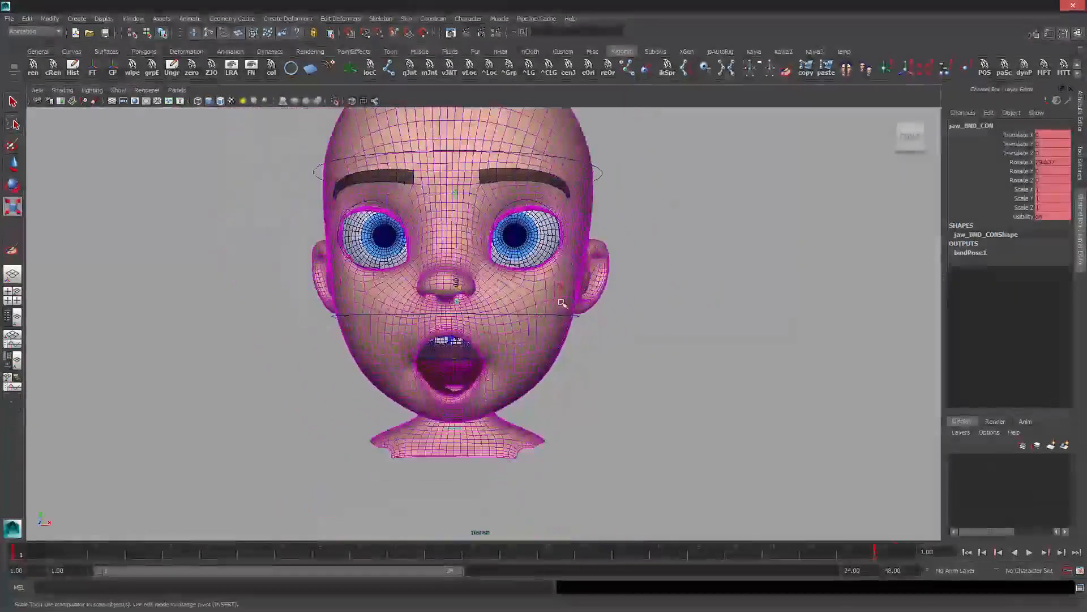
{"action": "left_click_drag", "start_coordinate": [560, 287], "coordinate": [469, 318]}
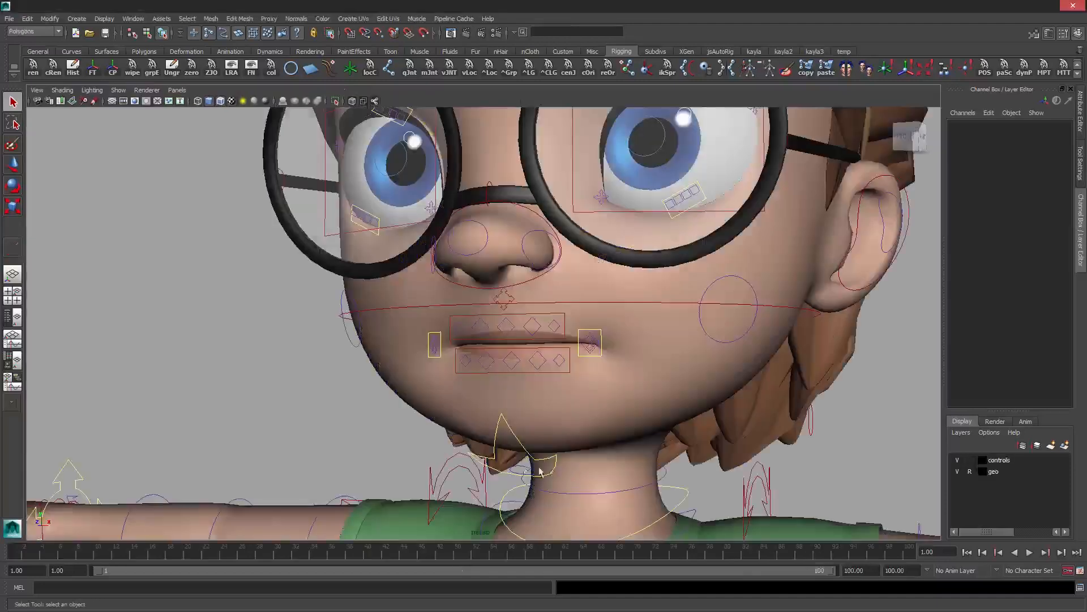
In the finished character scene, try moving the chin control chin_BND_CON under the mouth and examine the face controls around the head
{"action": "left_click", "coordinate": [524, 469]}
{"action": "key", "text": "w"}
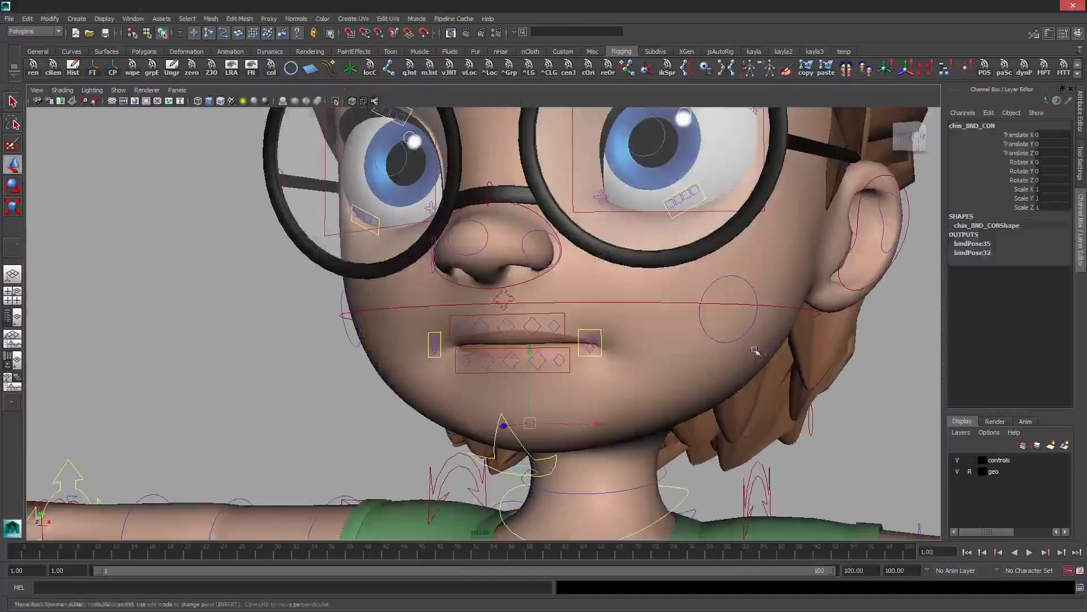
{"action": "middle_click_drag", "start_coordinate": [757, 350], "coordinate": [709, 401]}
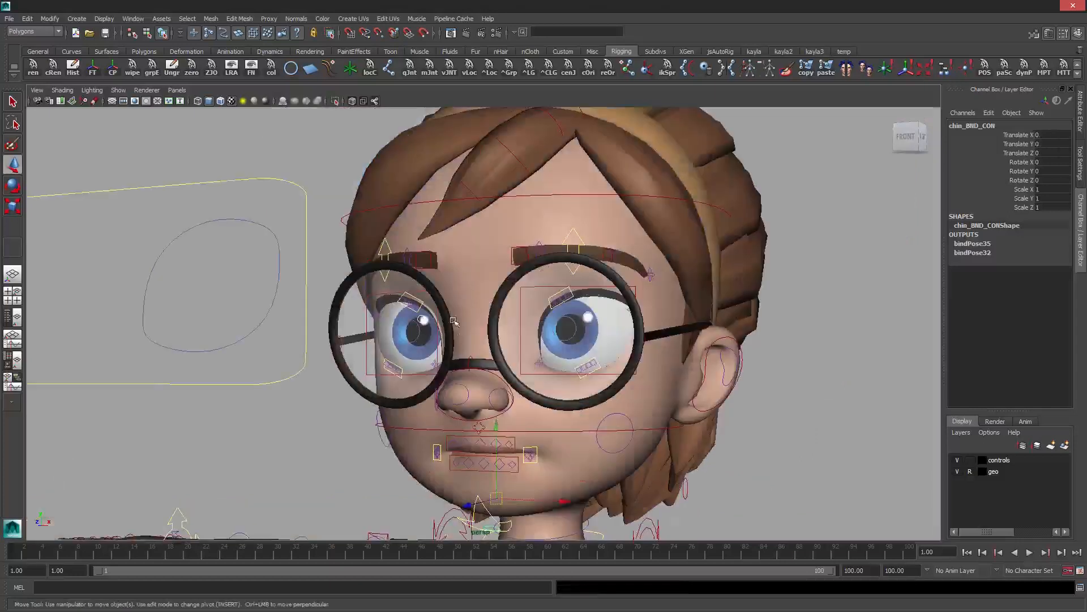
{"action": "middle_click_drag", "start_coordinate": [453, 321], "coordinate": [466, 279], "text": "alt"}
{"action": "right_click_drag", "start_coordinate": [466, 279], "coordinate": [442, 243], "text": "alt"}
{"action": "left_click_drag", "start_coordinate": [481, 215], "coordinate": [451, 230], "text": "alt"}
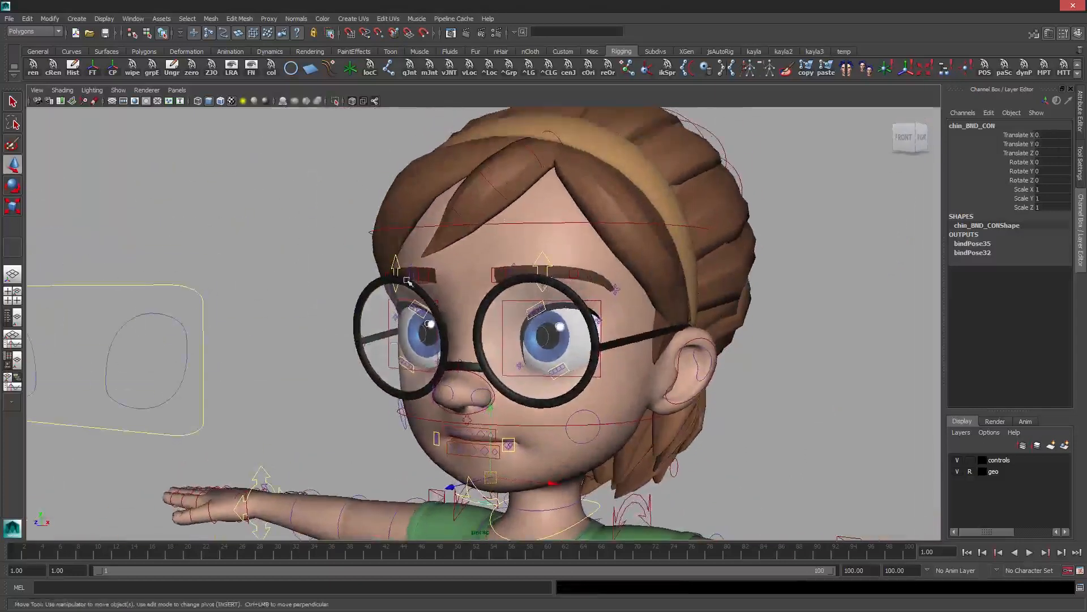
{"action": "middle_click_drag", "start_coordinate": [768, 310], "coordinate": [745, 280], "text": "alt"}
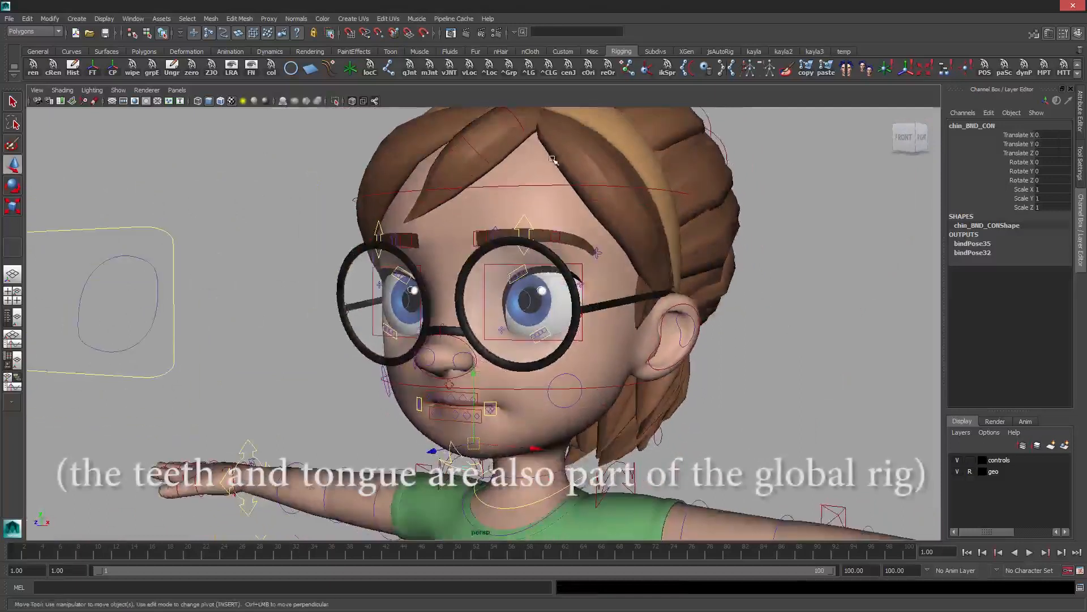